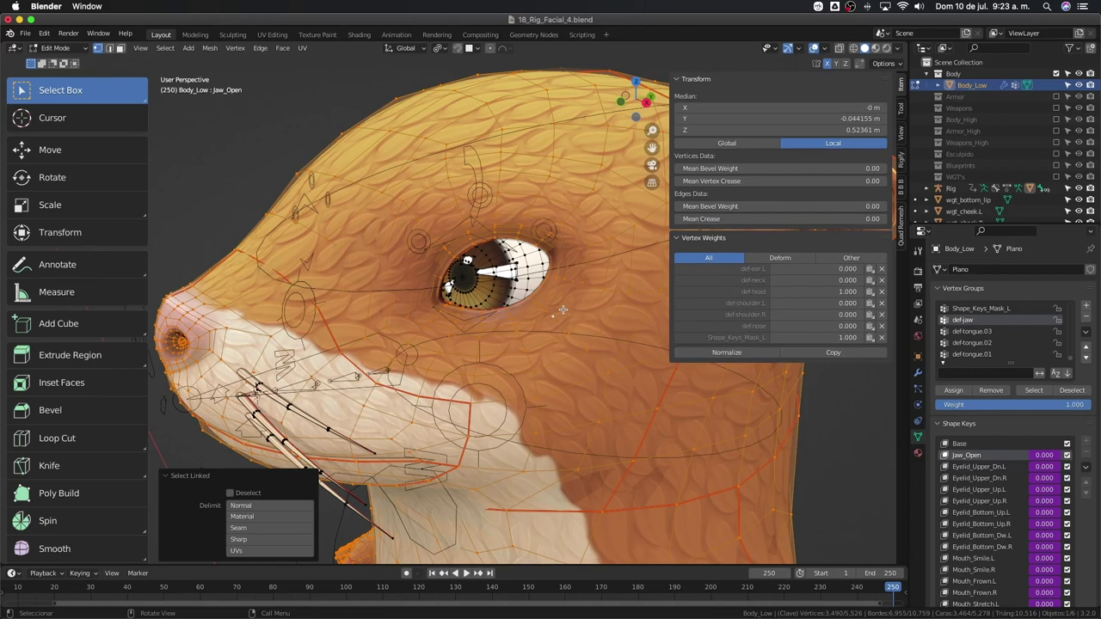
Hide the selected head mesh and select the character's left eye with all its linked geometry
{"action": "key", "text": "h"}
{"action": "middle_click_drag", "start_coordinate": [515, 278], "coordinate": [512, 292]}
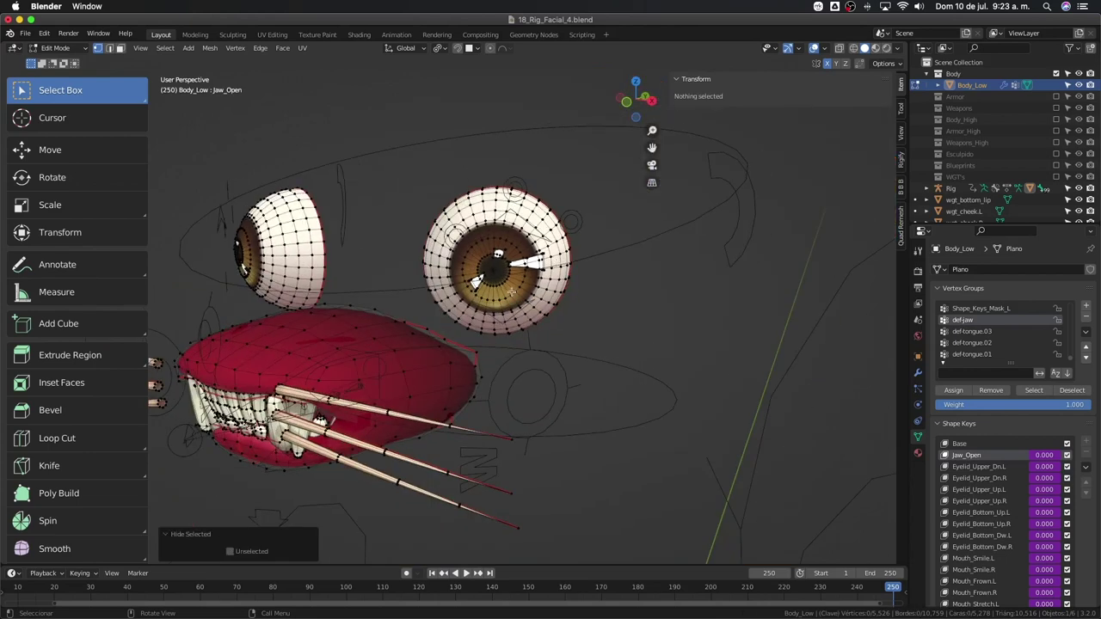
{"action": "key", "text": "c"}
{"action": "left_click_drag", "start_coordinate": [512, 292], "coordinate": [491, 263]}
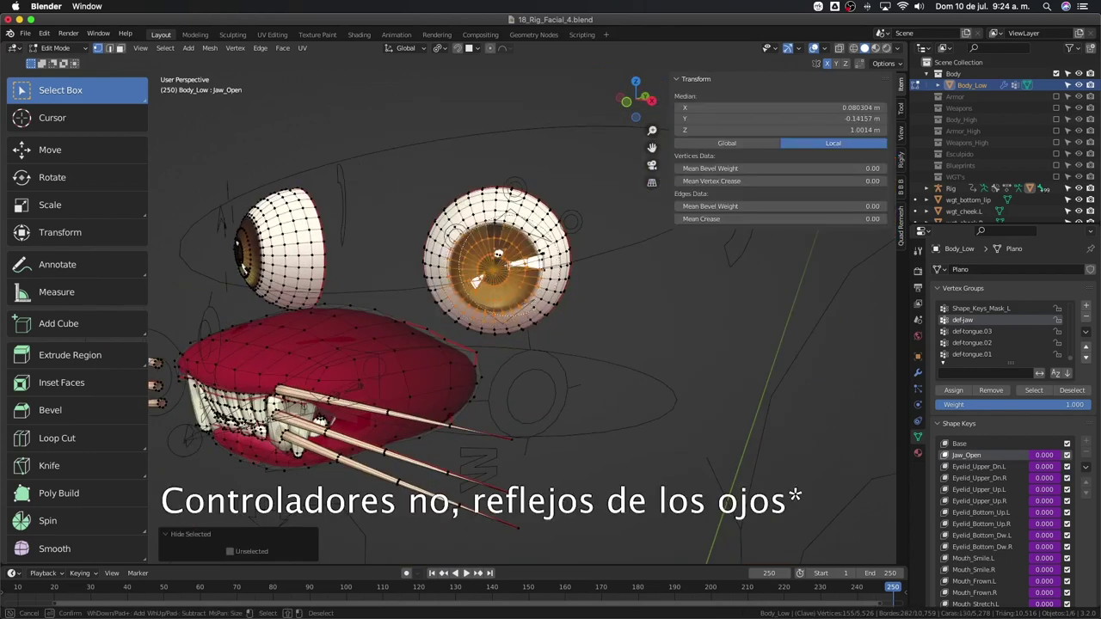
{"action": "key", "text": "Escape"}
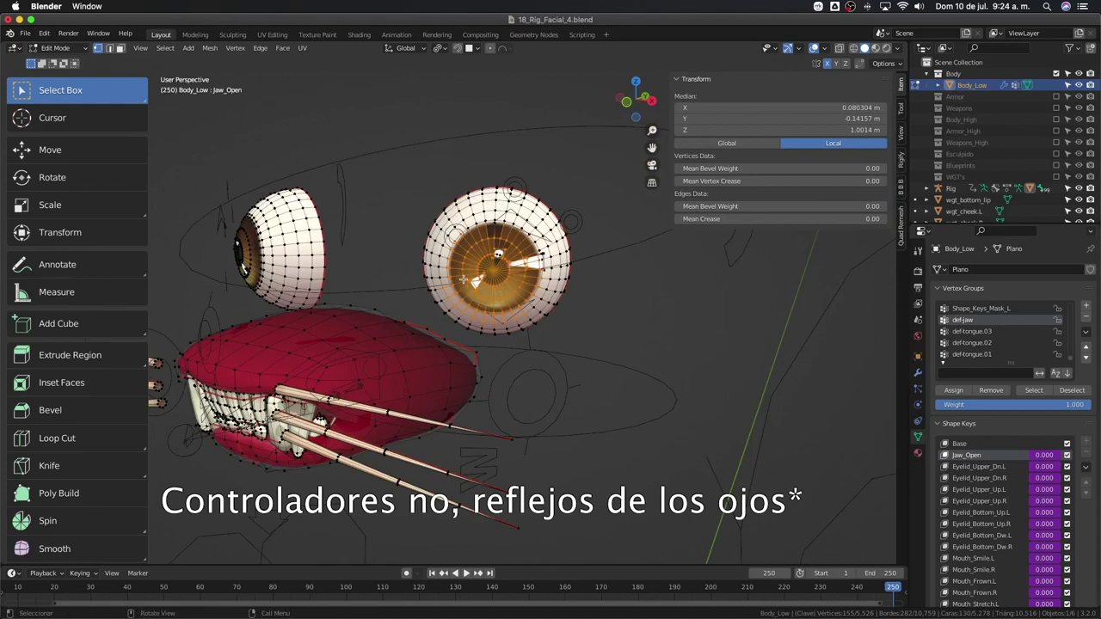
{"action": "key", "text": "ctrl+l"}
{"action": "middle_click_drag", "start_coordinate": [462, 281], "coordinate": [365, 227]}
Add the character's right eye with its linked geometry to the selection and hide everything except both eyes
{"action": "key", "text": "c"}
{"action": "key", "text": "Escape"}
{"action": "key", "text": "c"}
{"action": "left_click", "coordinate": [248, 251]}
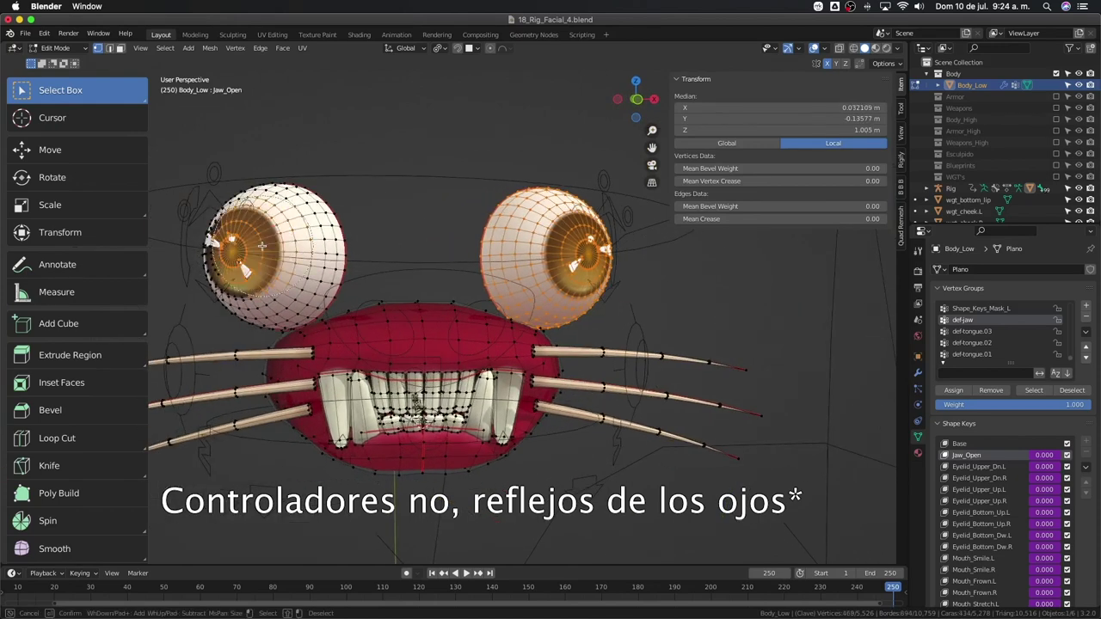
{"action": "right_click", "coordinate": [261, 246]}
{"action": "key", "text": "ctrl+l"}
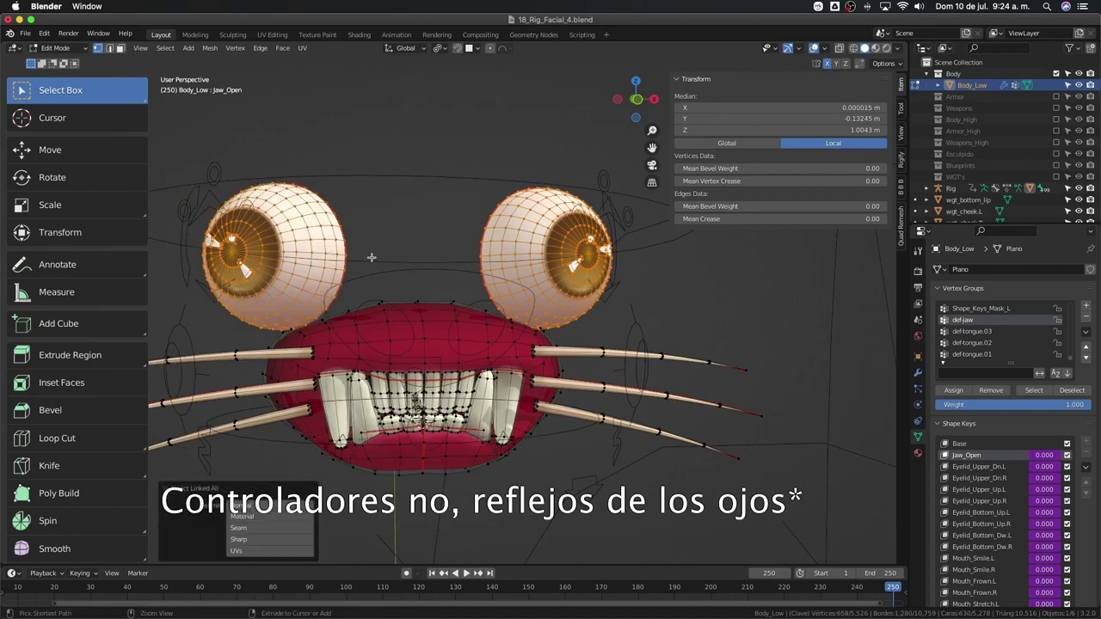
{"action": "key", "text": "ctrl+i"}
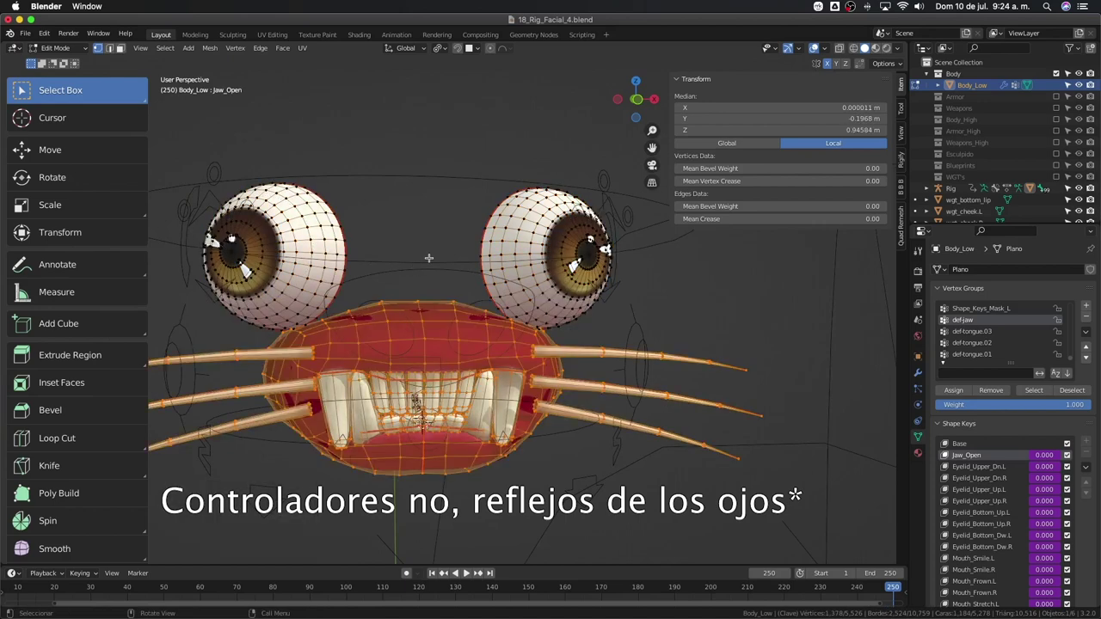
{"action": "key", "text": "h"}
Examine both eyeballs and their reflection meshes from the side, the front and at an angle
{"action": "middle_click_drag", "start_coordinate": [459, 270], "coordinate": [386, 278]}
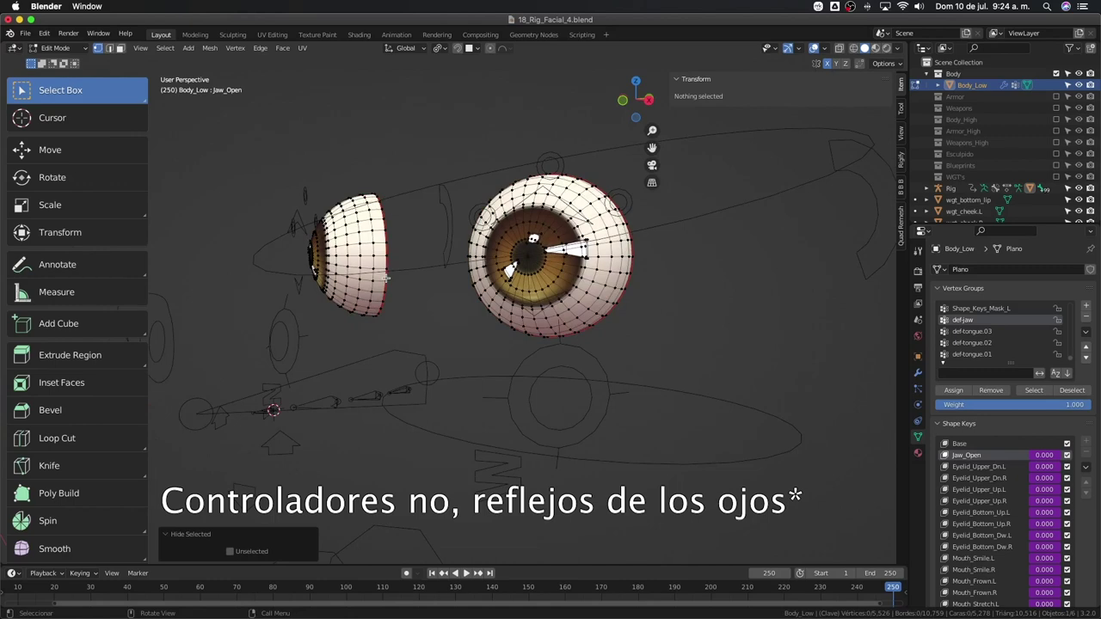
{"action": "key", "text": "KP_3"}
{"action": "scroll", "coordinate": [386, 278], "scroll_direction": "up", "scroll_amount": 6}
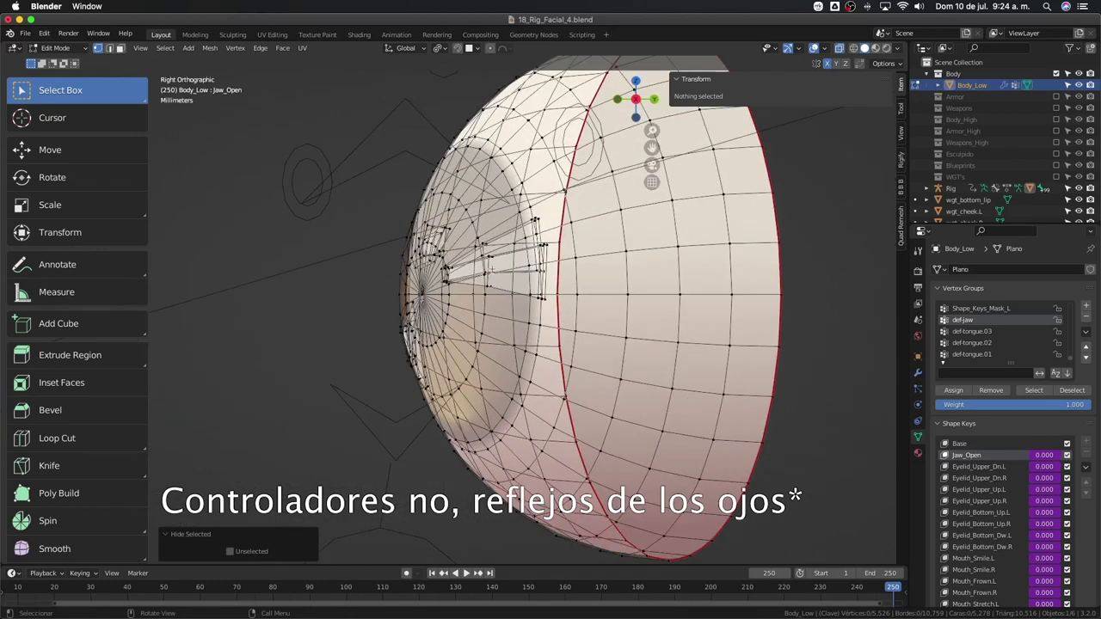
{"action": "scroll", "coordinate": [605, 208], "scroll_direction": "up", "scroll_amount": 3}
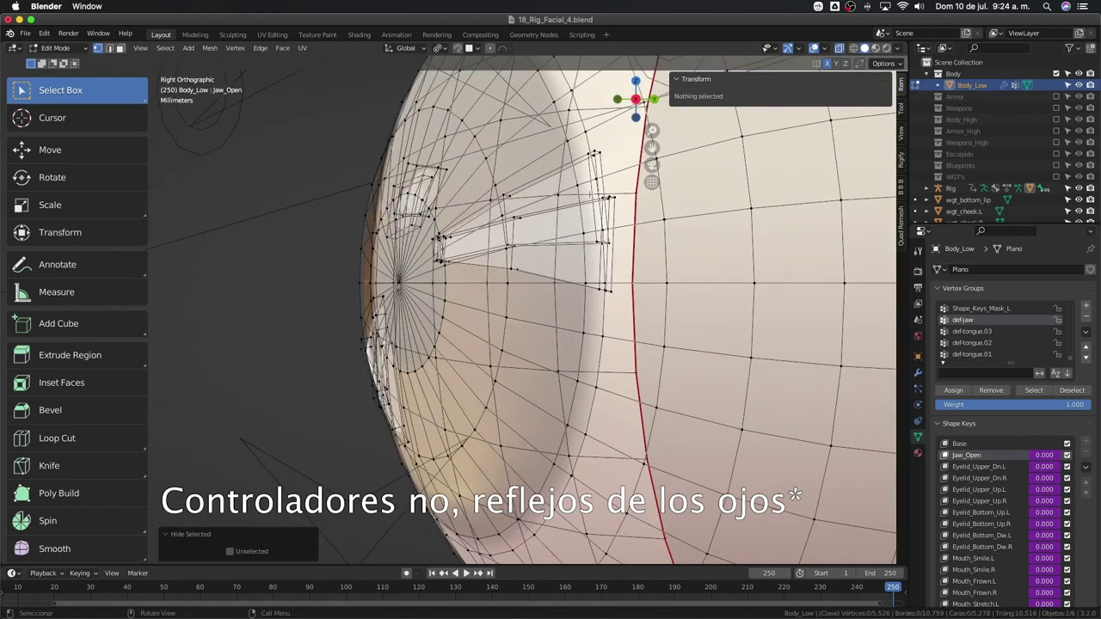
{"action": "key", "text": "KP_1"}
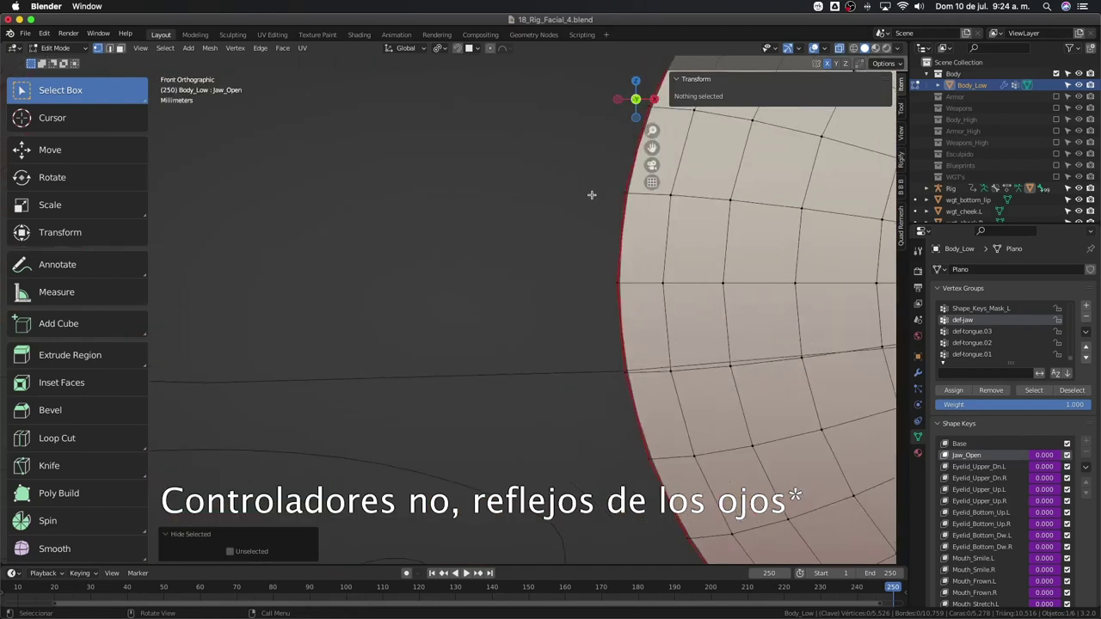
{"action": "scroll", "coordinate": [640, 143], "scroll_direction": "down", "scroll_amount": 8}
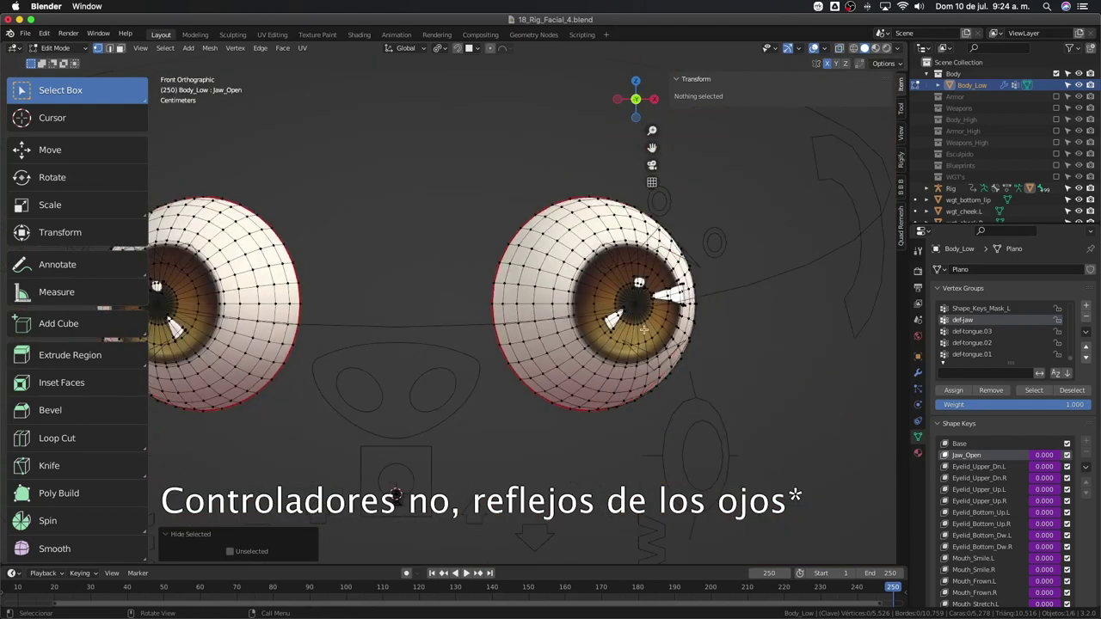
{"action": "middle_click_drag", "start_coordinate": [640, 339], "coordinate": [635, 365], "text": "shift"}
{"action": "scroll", "coordinate": [634, 362], "scroll_direction": "up", "scroll_amount": 3}
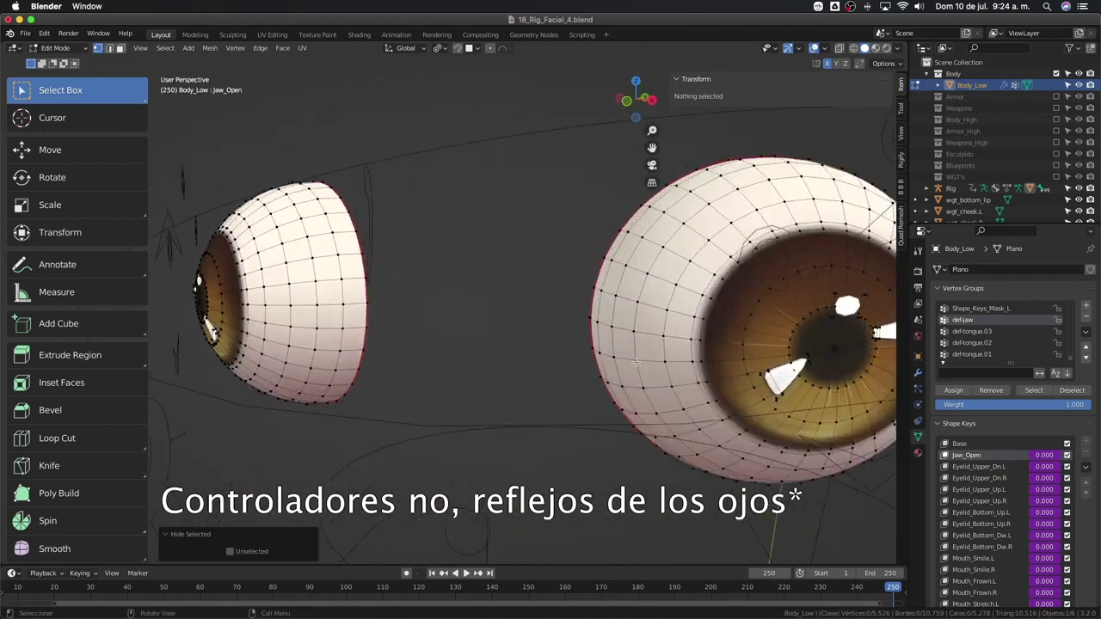
{"action": "scroll", "coordinate": [636, 362], "scroll_direction": "down", "scroll_amount": 3}
{"action": "middle_click_drag", "start_coordinate": [320, 334], "coordinate": [354, 328]}
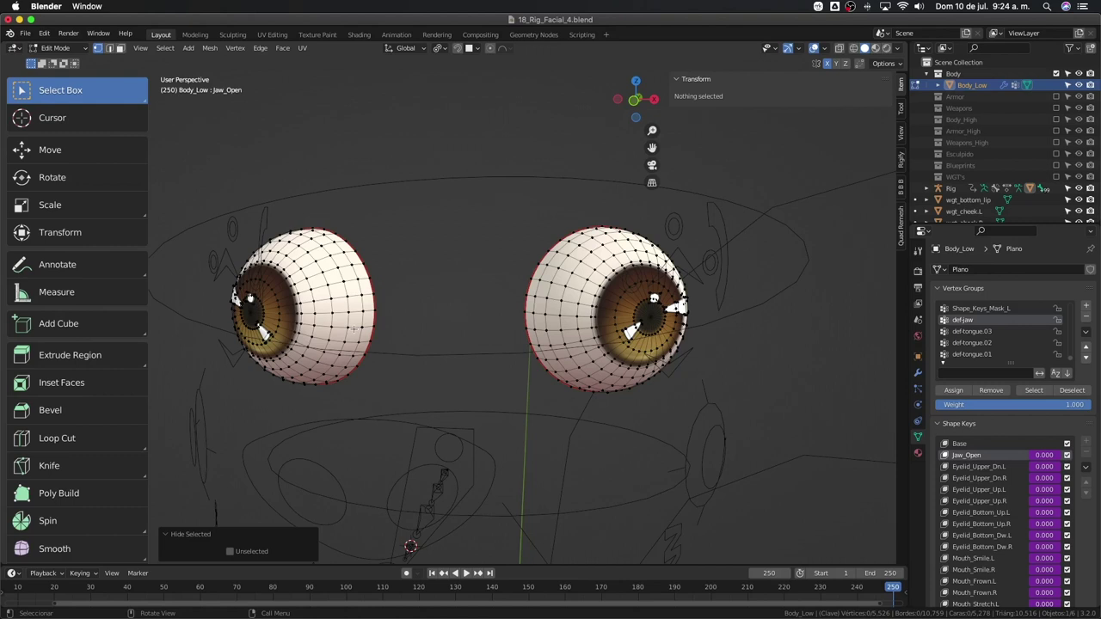
{"action": "middle_click_drag", "start_coordinate": [362, 396], "coordinate": [478, 354]}
{"action": "key", "text": "KP_1"}
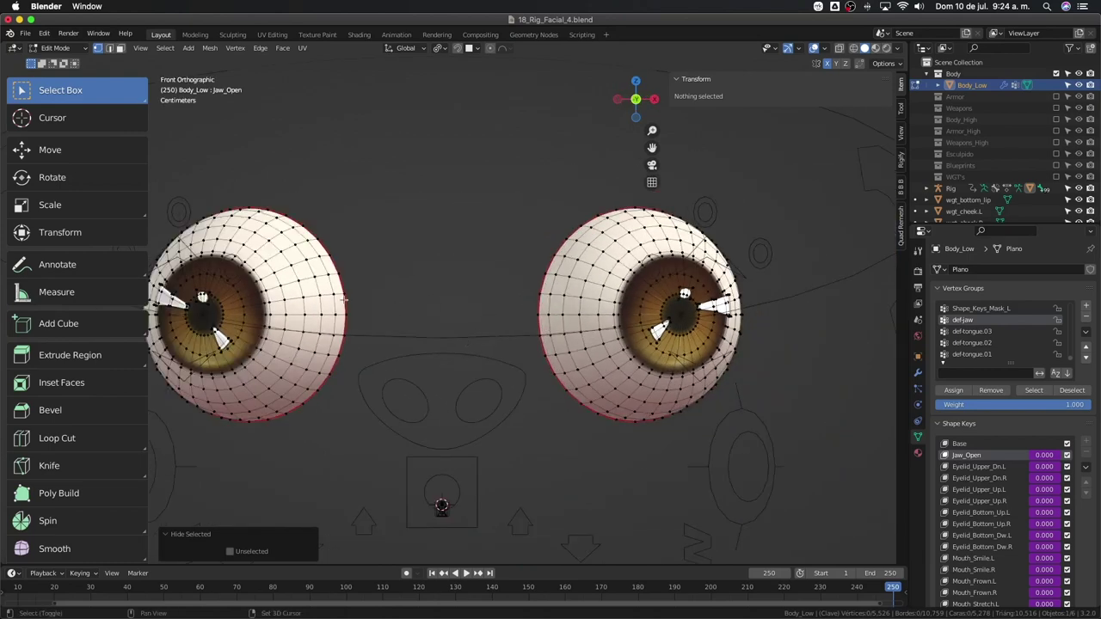
{"action": "key", "text": "l"}
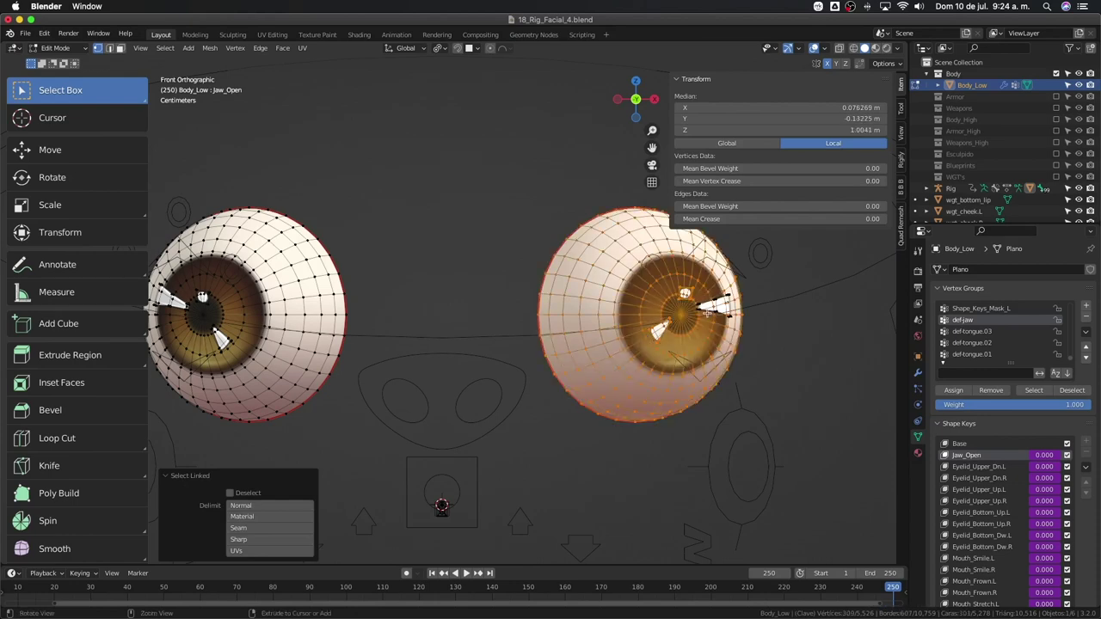
{"action": "key", "text": "super+z"}
{"action": "key", "text": "l"}
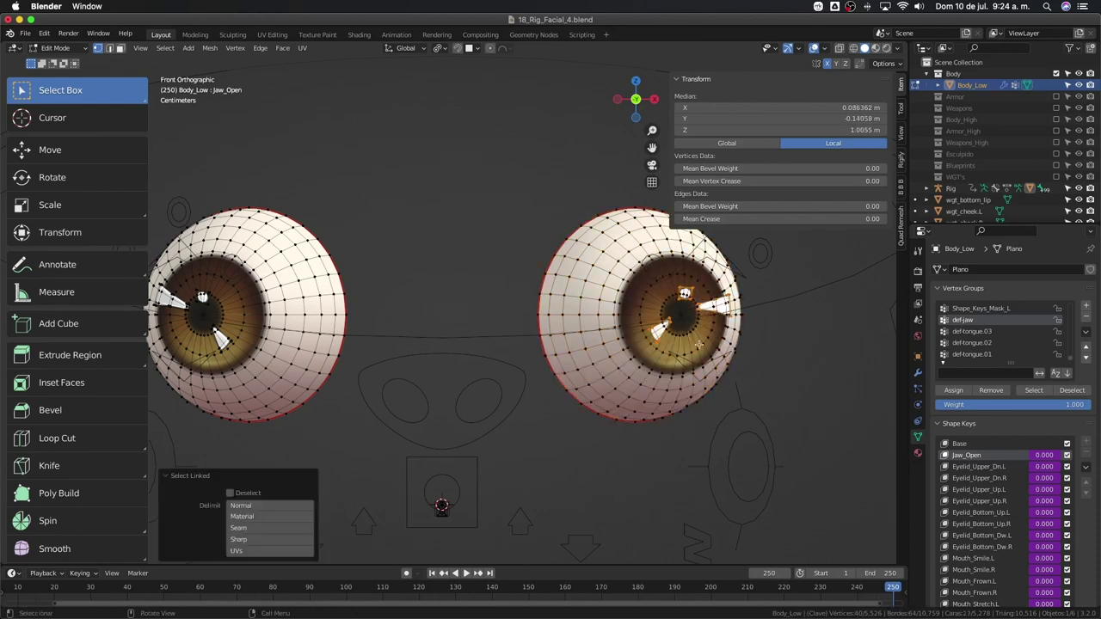
Snap the 3D cursor to the center of the edge loop around the back rim of the character's left eyeball
{"action": "middle_click_drag", "start_coordinate": [700, 356], "coordinate": [700, 388]}
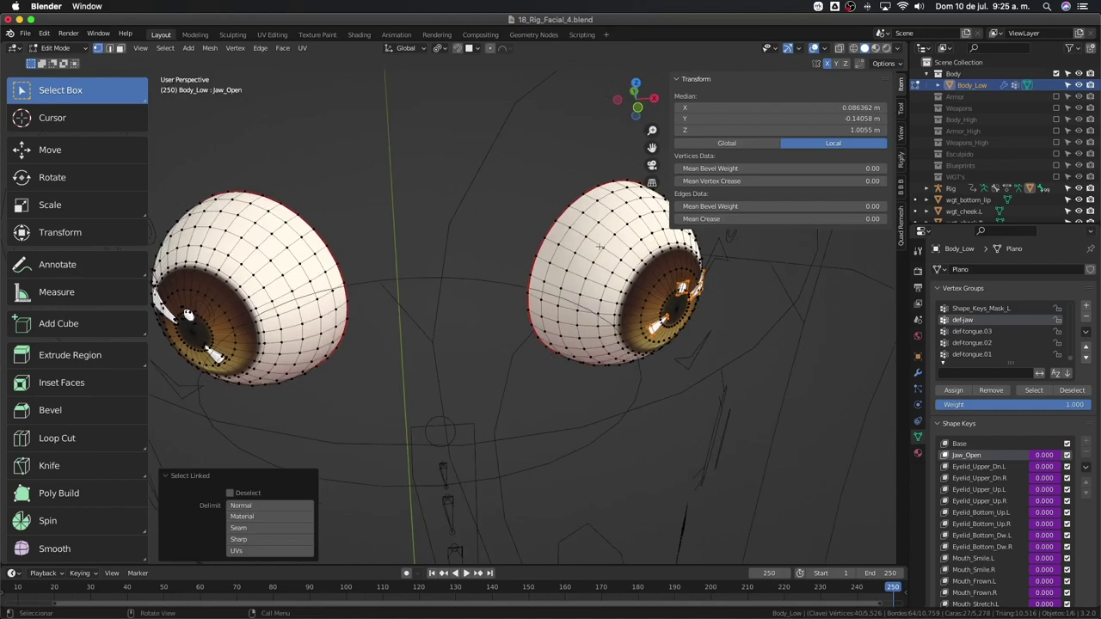
{"action": "left_click", "coordinate": [559, 222], "text": "shift"}
{"action": "key", "text": "shift+s"}
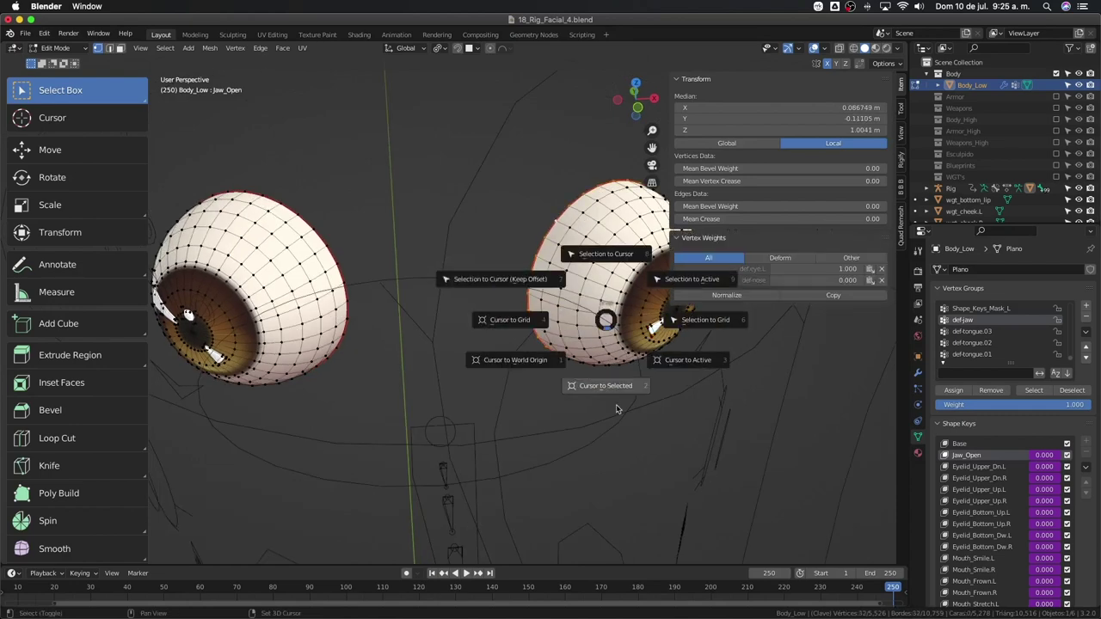
{"action": "left_click", "coordinate": [614, 400]}
Select only the three reflection meshes in front of the left eye's iris using linked selection
{"action": "middle_click_drag", "start_coordinate": [632, 400], "coordinate": [571, 339]}
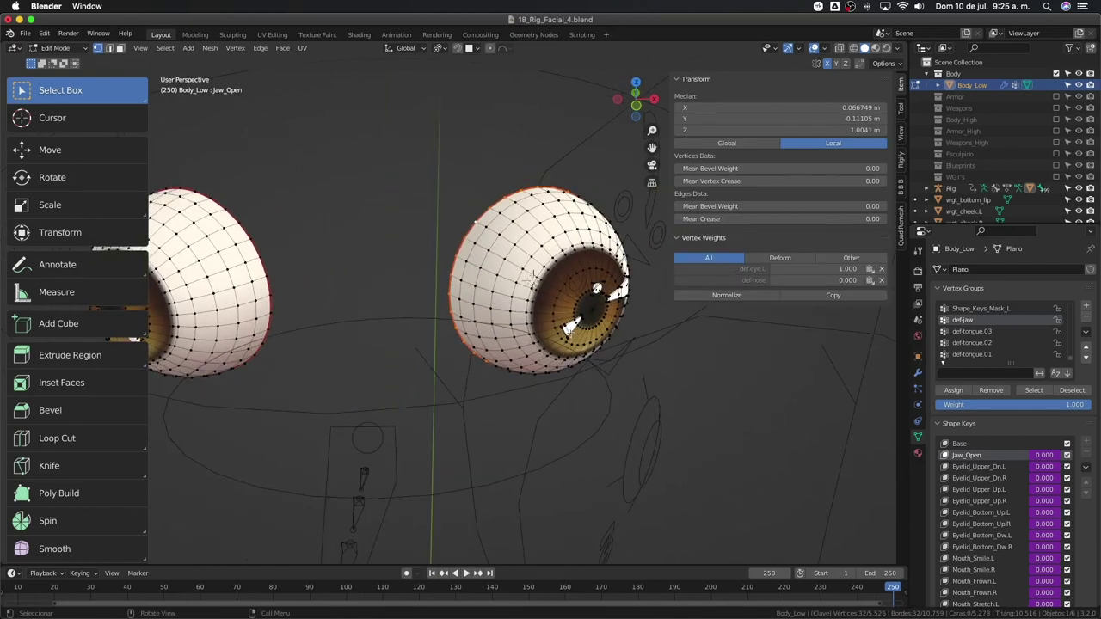
{"action": "key", "text": "l"}
{"action": "key", "text": "l"}
{"action": "left_click", "coordinate": [612, 298]}
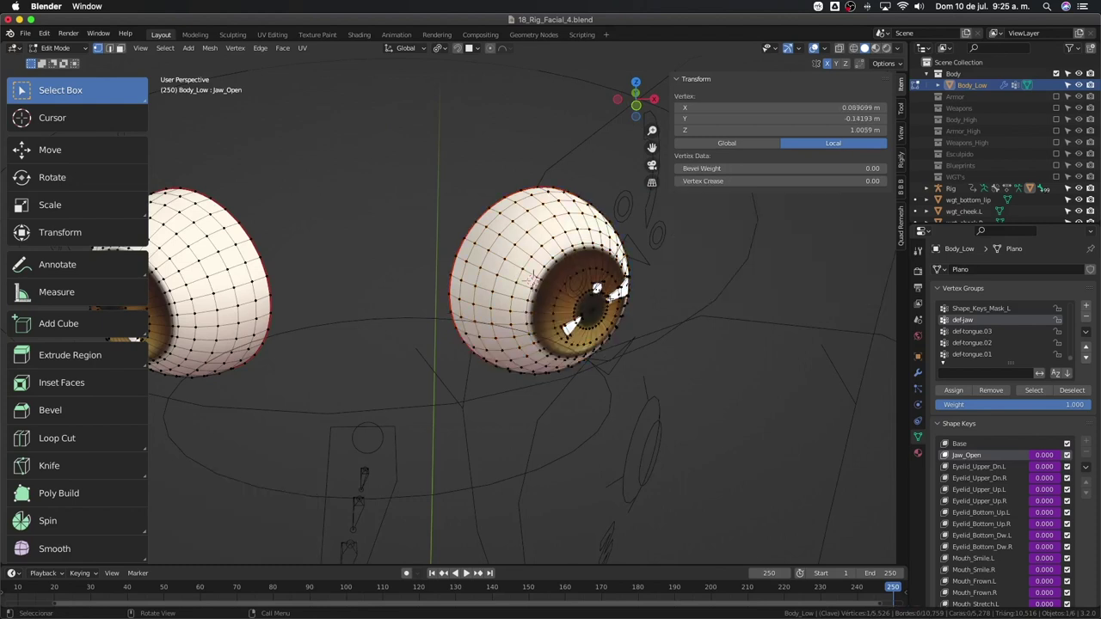
{"action": "key", "text": "l"}
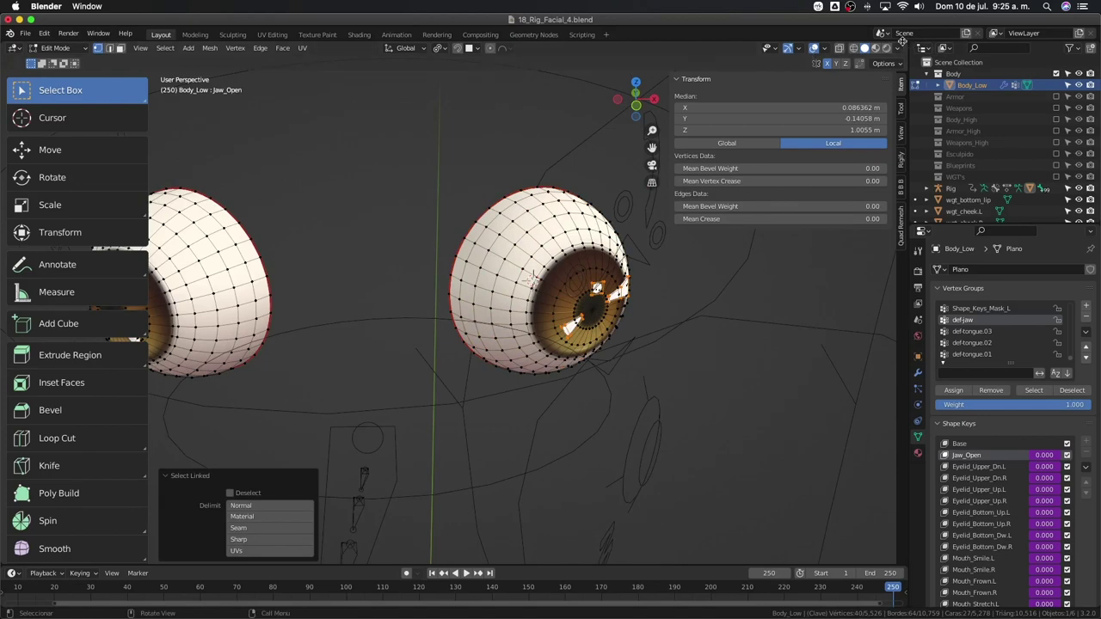
Split the viewport into two side-by-side views and show the reflections close up in right orthographic view in one of them
{"action": "left_click_drag", "start_coordinate": [905, 41], "coordinate": [469, 275]}
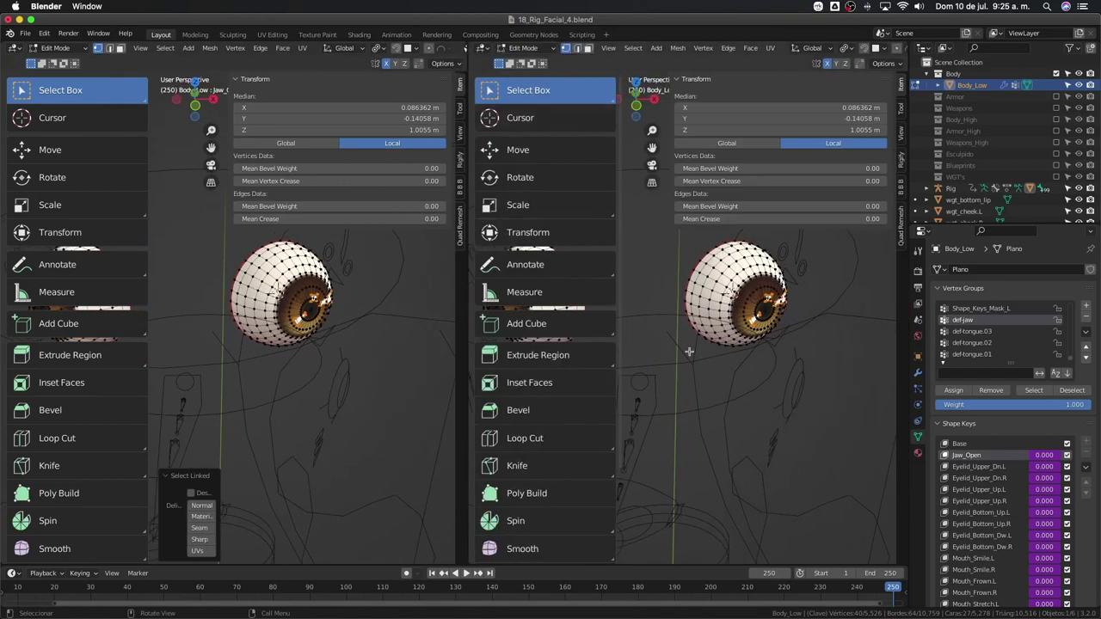
{"action": "key", "text": "t"}
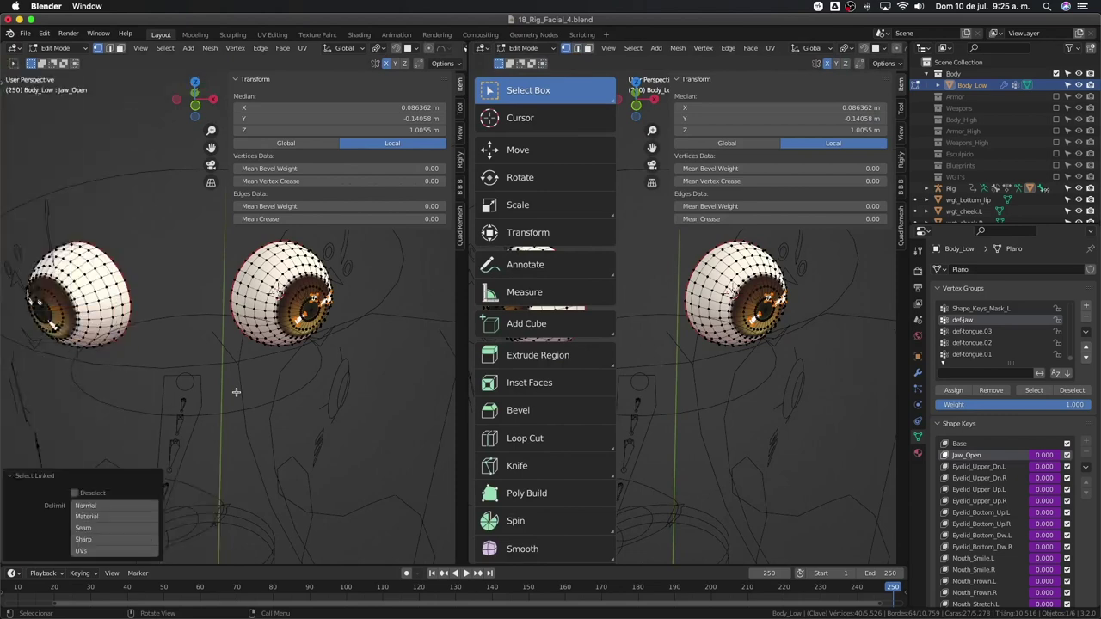
{"action": "key", "text": "KP_3"}
{"action": "scroll", "coordinate": [428, 311], "scroll_direction": "up", "scroll_amount": 5}
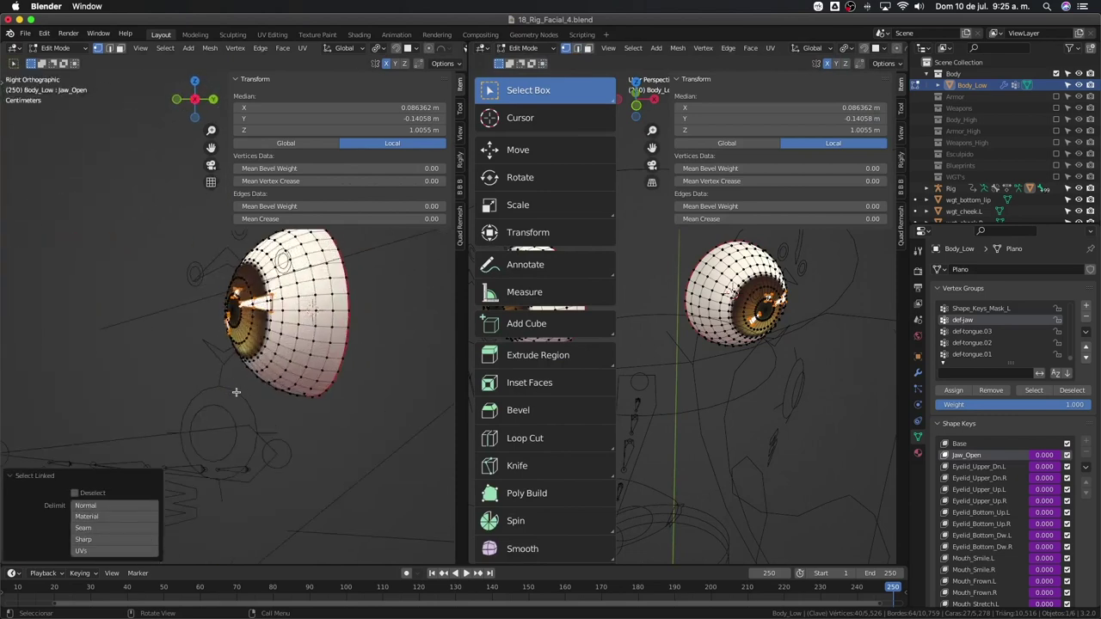
{"action": "scroll", "coordinate": [286, 336], "scroll_direction": "up", "scroll_amount": 3}
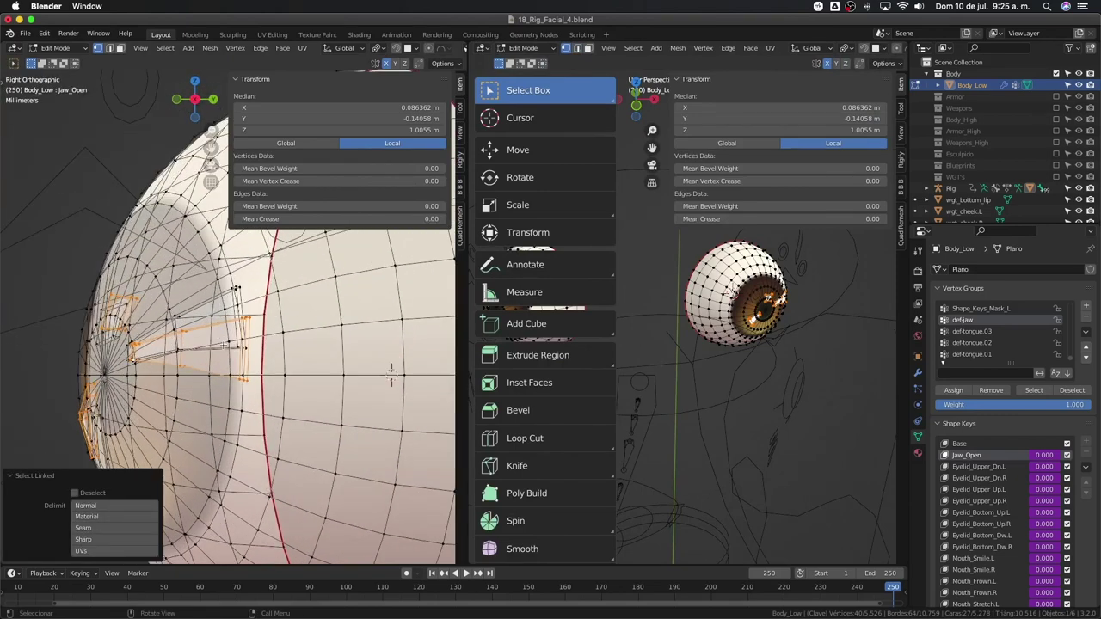
Turn the second viewport from the front view in orthographic increments until it faces the left eye's iris straight on
{"action": "key", "text": "KP_1"}
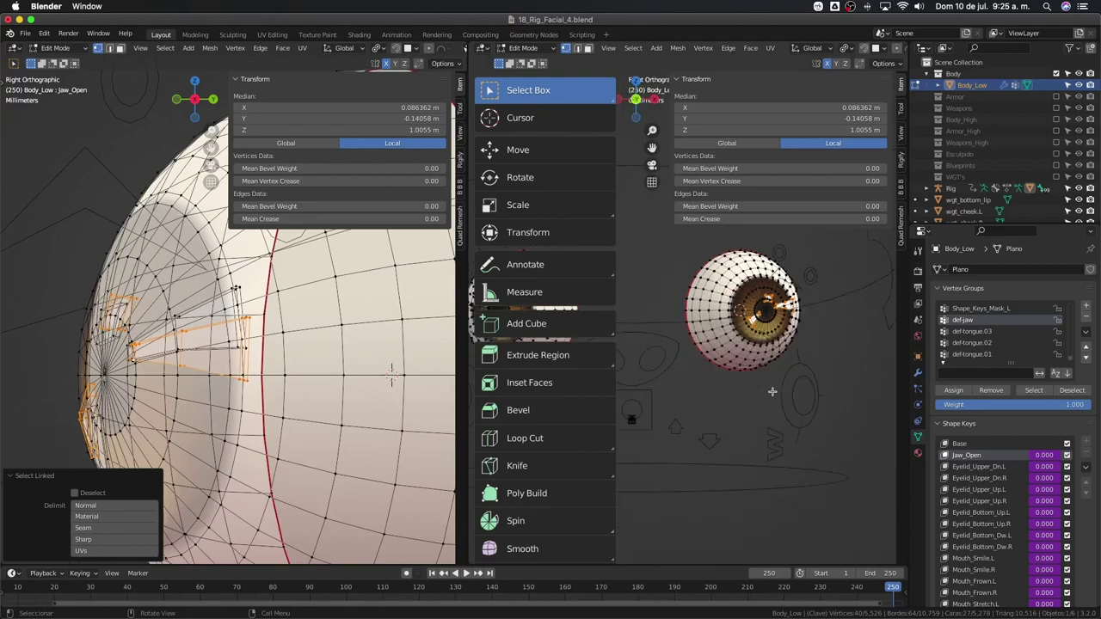
{"action": "key", "text": "KP_6"}
{"action": "key", "text": "KP_6"}
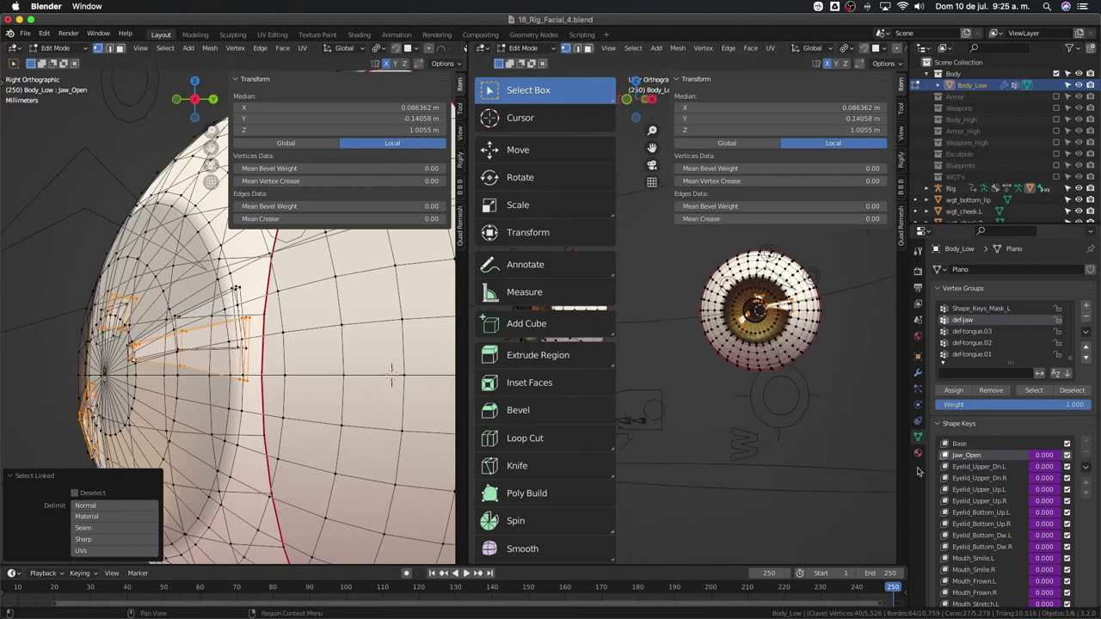
{"action": "scroll", "coordinate": [772, 391], "scroll_direction": "up", "scroll_amount": 3}
Make the Base shape key active and set the transform pivot point to the 3D cursor
{"action": "key", "text": "r"}
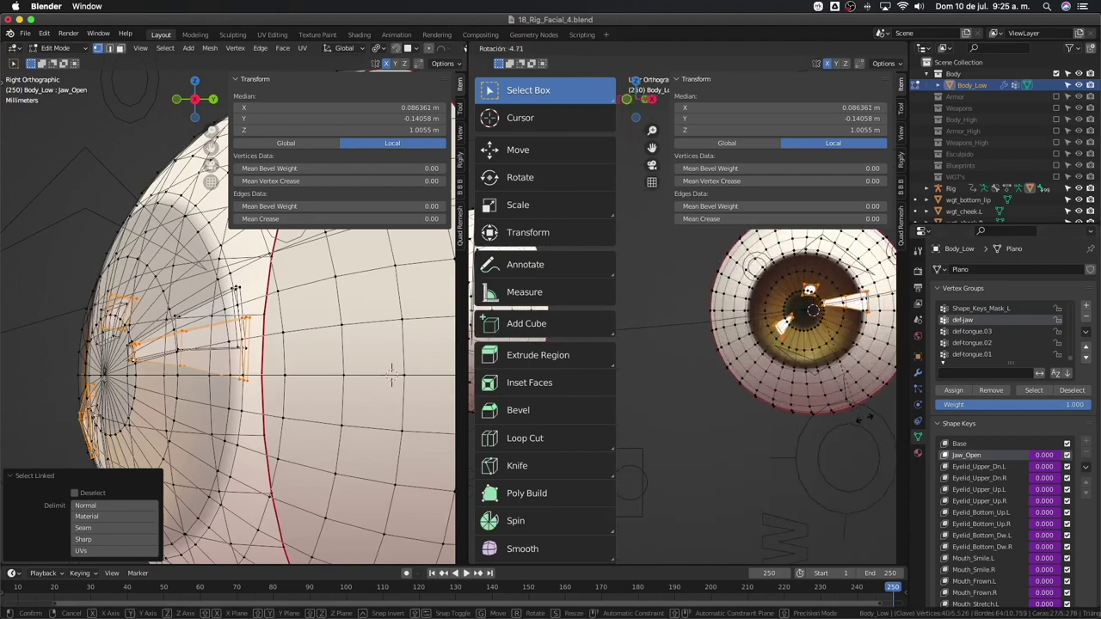
{"action": "right_click", "coordinate": [768, 441]}
{"action": "left_click", "coordinate": [986, 444]}
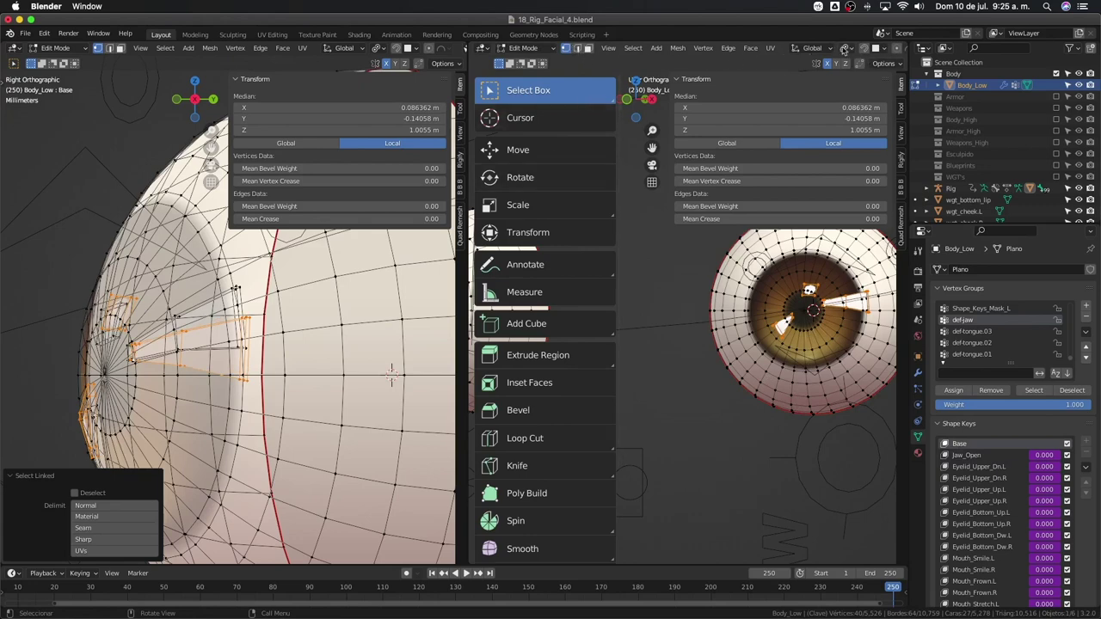
{"action": "left_click", "coordinate": [864, 51]}
Rotate the selected reflections counterclockwise around the 3D cursor in the view facing the iris
{"action": "key", "text": "r"}
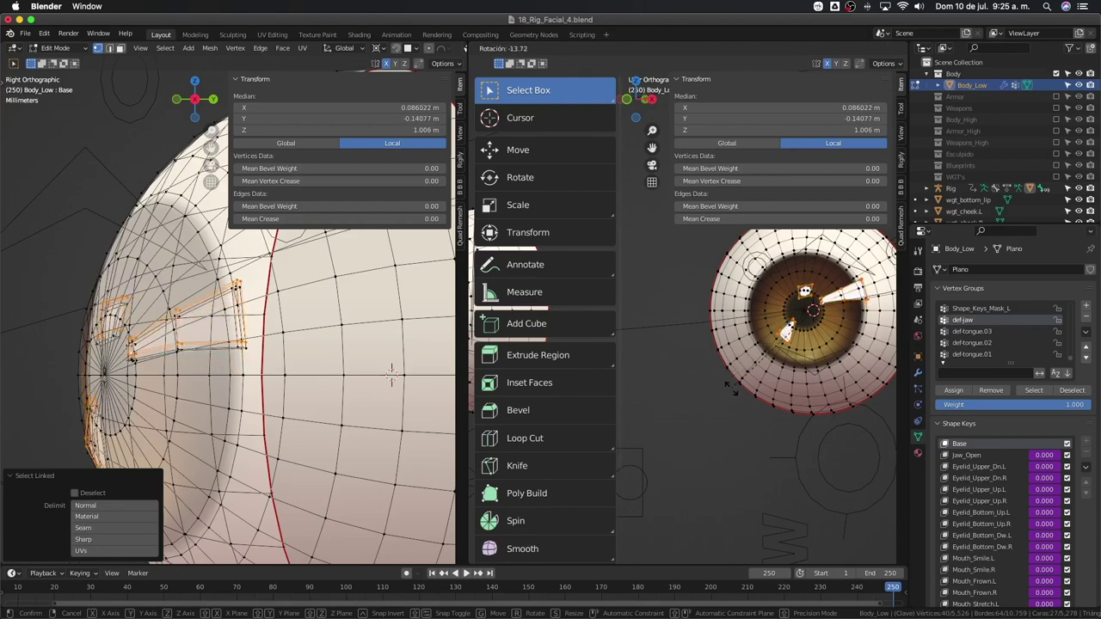
{"action": "left_click", "coordinate": [729, 394]}
{"action": "middle_click_drag", "start_coordinate": [726, 400], "coordinate": [690, 409], "text": "shift"}
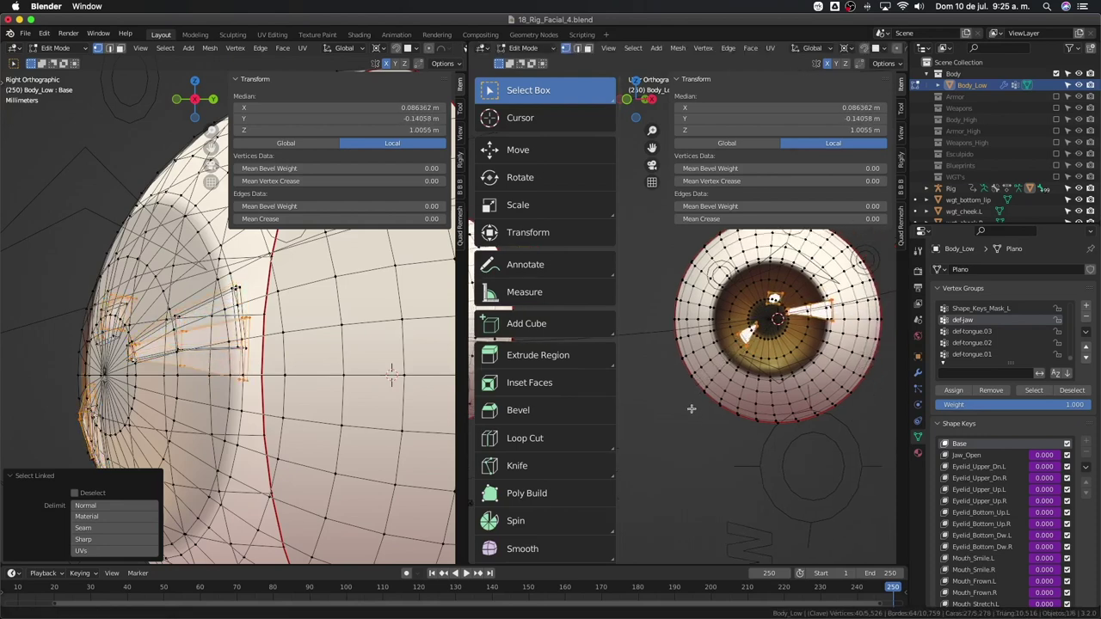
{"action": "key", "text": "r"}
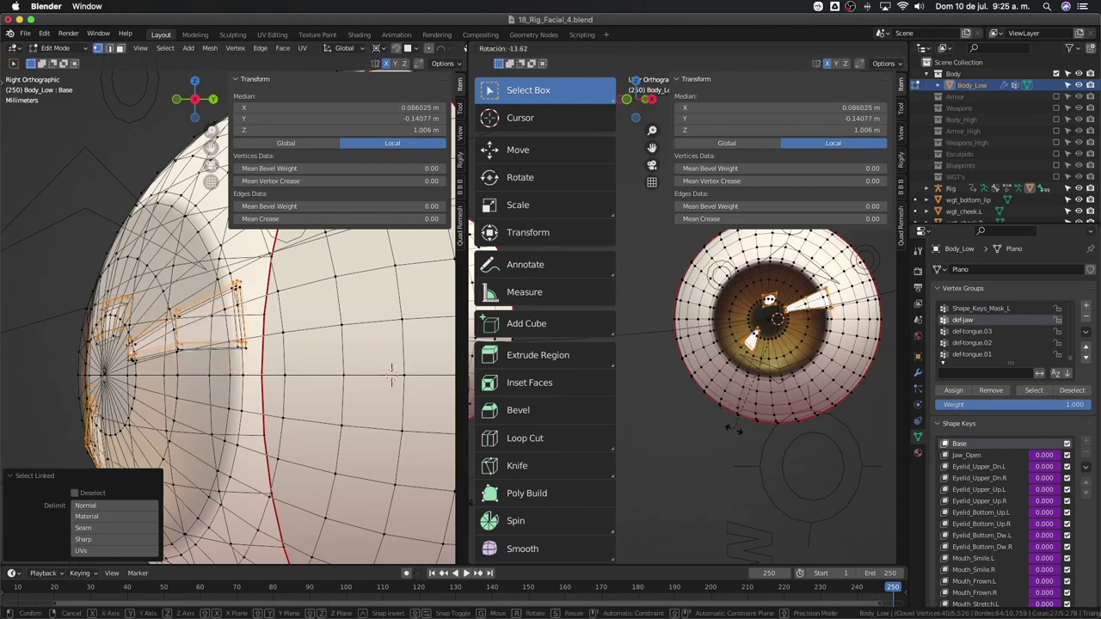
{"action": "left_click", "coordinate": [732, 427]}
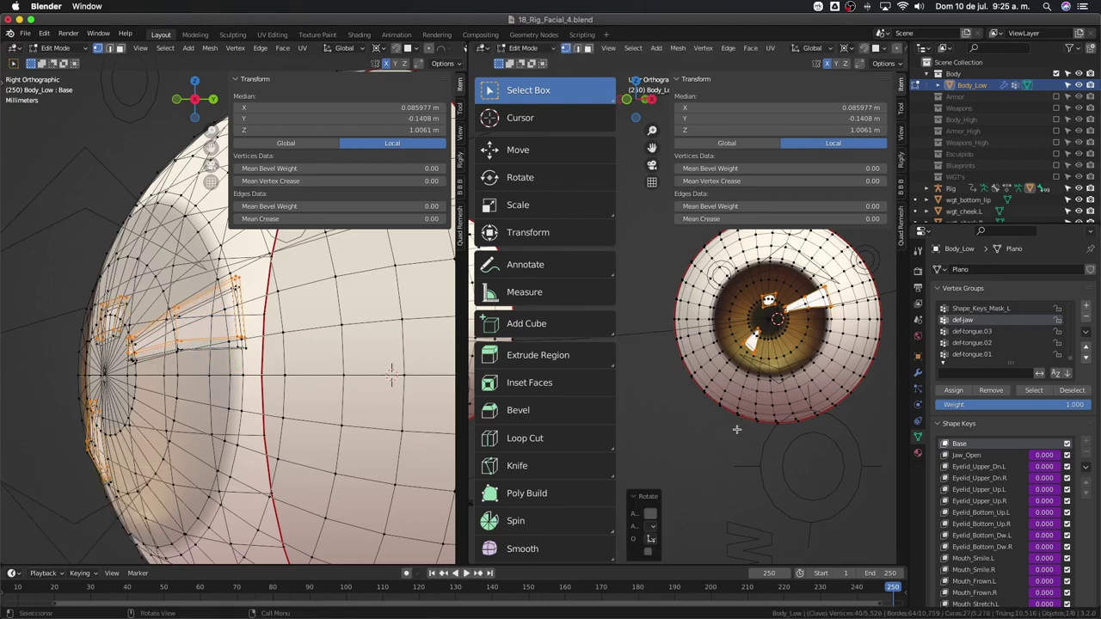
Lower the selected reflections slightly along the Z axis and fine-tune their rotation around the 3D cursor
{"action": "key", "text": "g"}
{"action": "key", "text": "z"}
{"action": "left_click", "coordinate": [736, 431]}
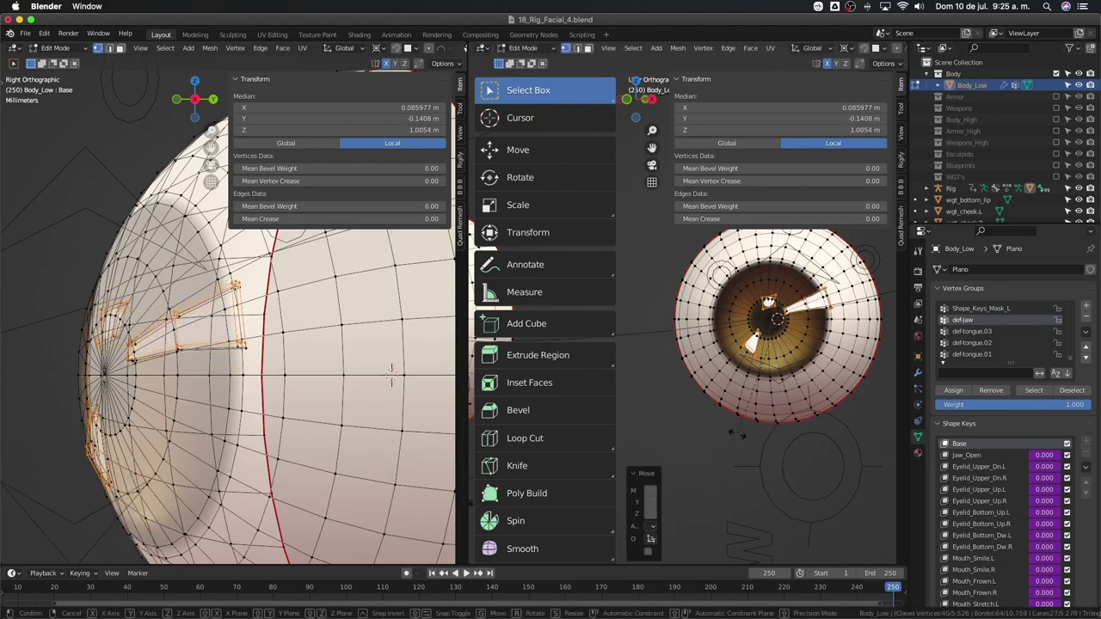
{"action": "key", "text": "r"}
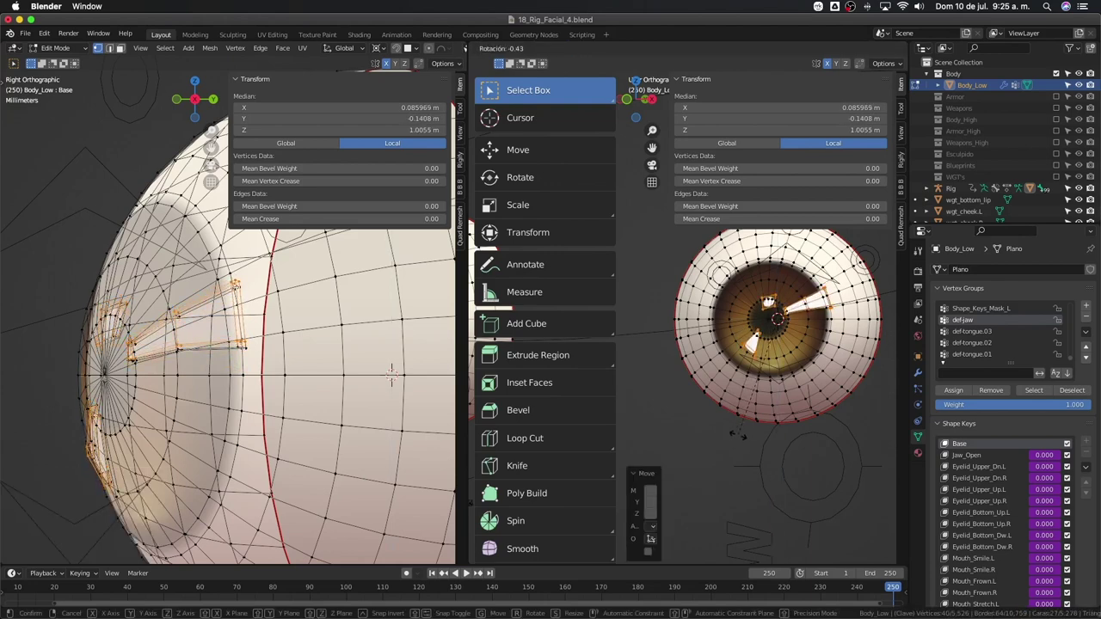
{"action": "left_click", "coordinate": [737, 434]}
{"action": "key", "text": "r"}
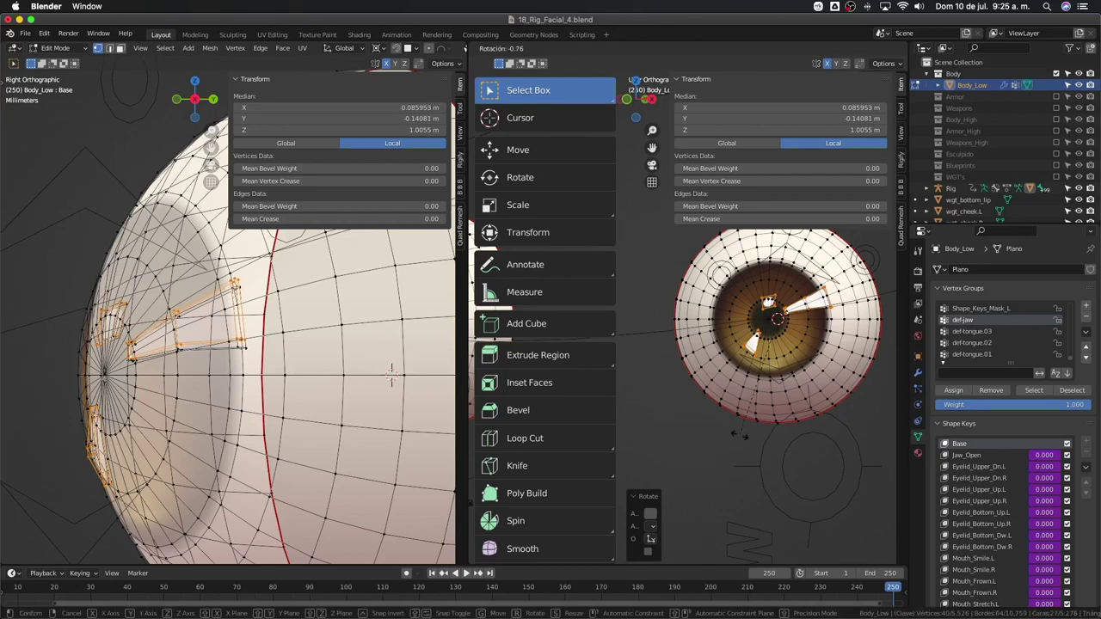
{"action": "key", "text": "g"}
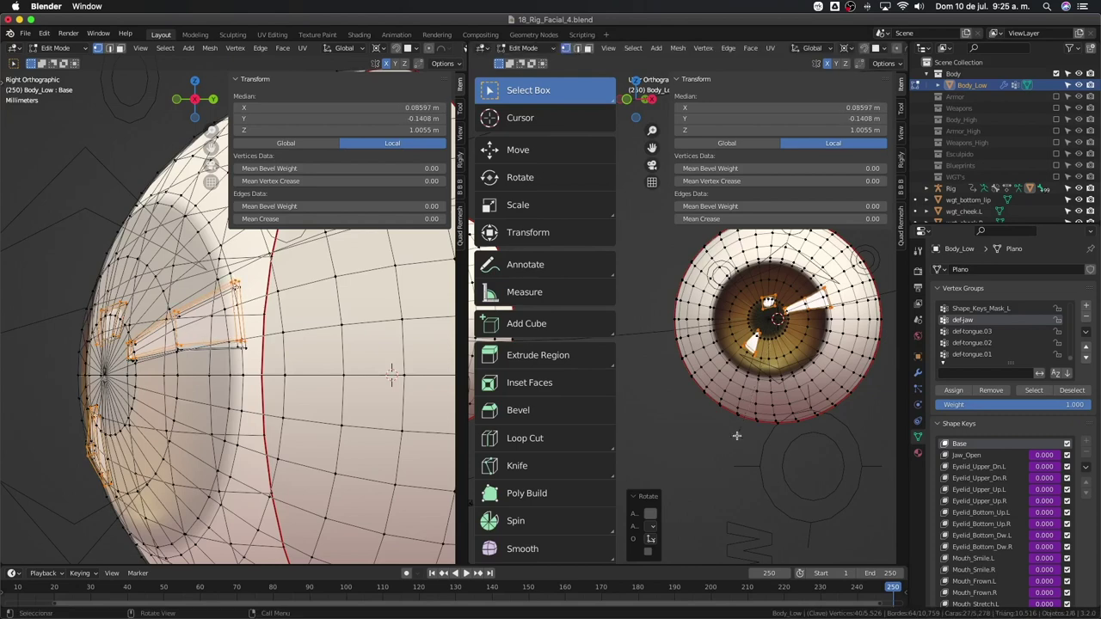
{"action": "key", "text": "z"}
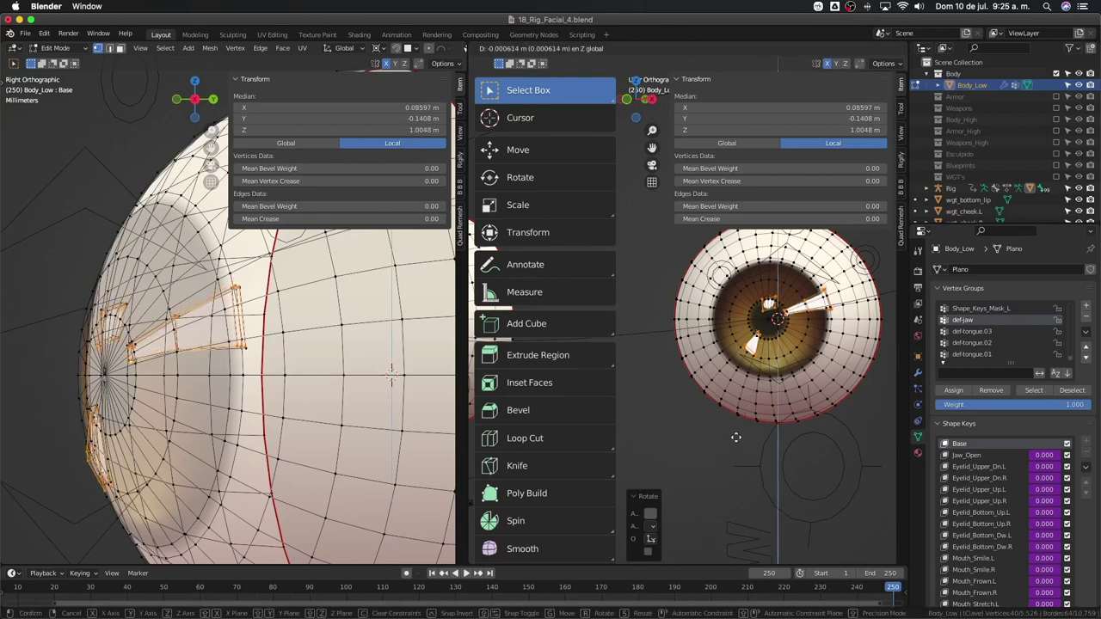
{"action": "left_click", "coordinate": [735, 437]}
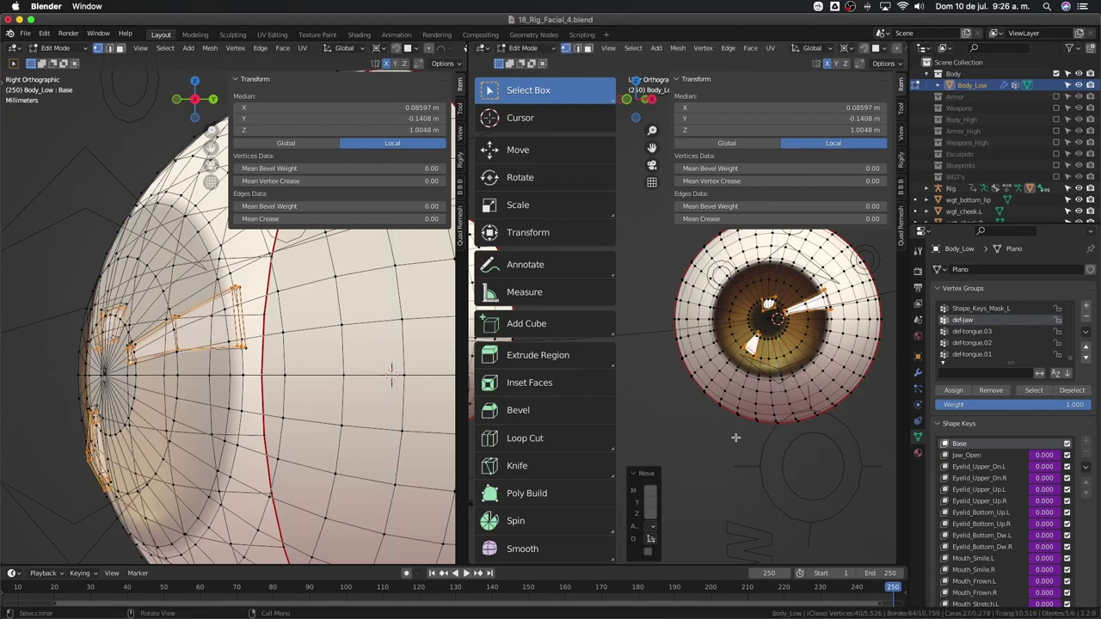
Switch the body to Object Mode and hide the sidebar and toolbar in the viewport that faces the iris
{"action": "key", "text": "Tab"}
{"action": "scroll", "coordinate": [727, 406], "scroll_direction": "down", "scroll_amount": 3}
{"action": "middle_click_drag", "start_coordinate": [782, 392], "coordinate": [848, 418]}
{"action": "scroll", "coordinate": [847, 417], "scroll_direction": "down", "scroll_amount": 3}
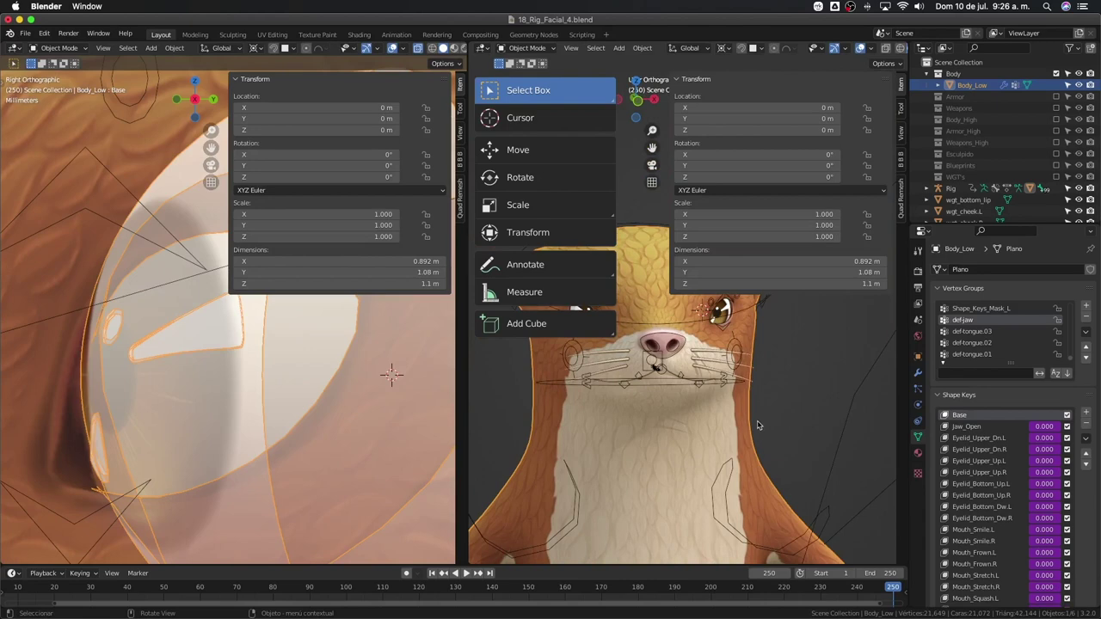
{"action": "key", "text": "n"}
{"action": "key", "text": "t"}
Examine the eye reflections on the whole face in front orthographic view and return to Edit Mode
{"action": "scroll", "coordinate": [757, 423], "scroll_direction": "up", "scroll_amount": 3}
{"action": "middle_click_drag", "start_coordinate": [765, 417], "coordinate": [791, 419]}
{"action": "key", "text": "KP_1"}
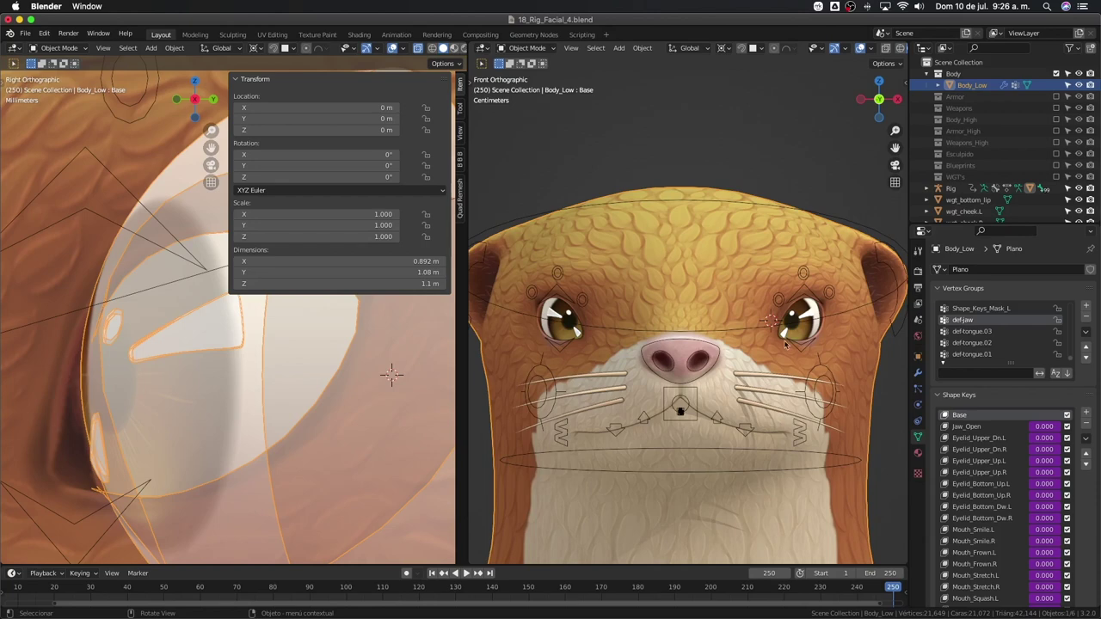
{"action": "scroll", "coordinate": [780, 337], "scroll_direction": "up", "scroll_amount": 2}
{"action": "scroll", "coordinate": [804, 361], "scroll_direction": "down", "scroll_amount": 2}
{"action": "key", "text": "Tab"}
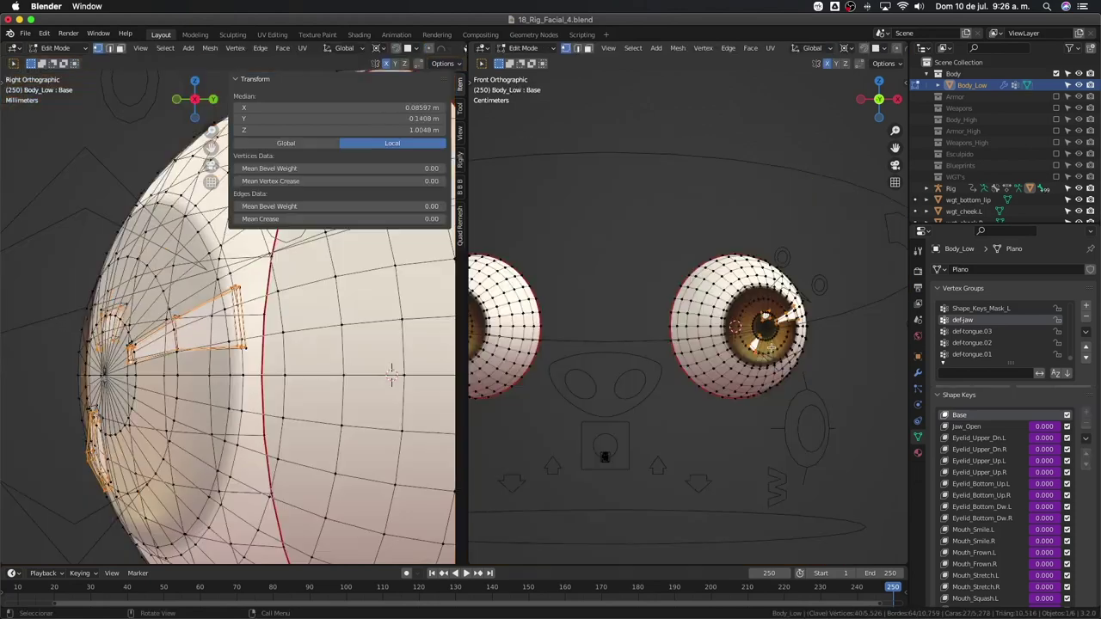
Select only the long wedge-shaped reflection on the left eye with all its linked vertices
{"action": "middle_click_drag", "start_coordinate": [717, 358], "coordinate": [748, 372], "text": "shift"}
{"action": "left_click", "coordinate": [784, 323]}
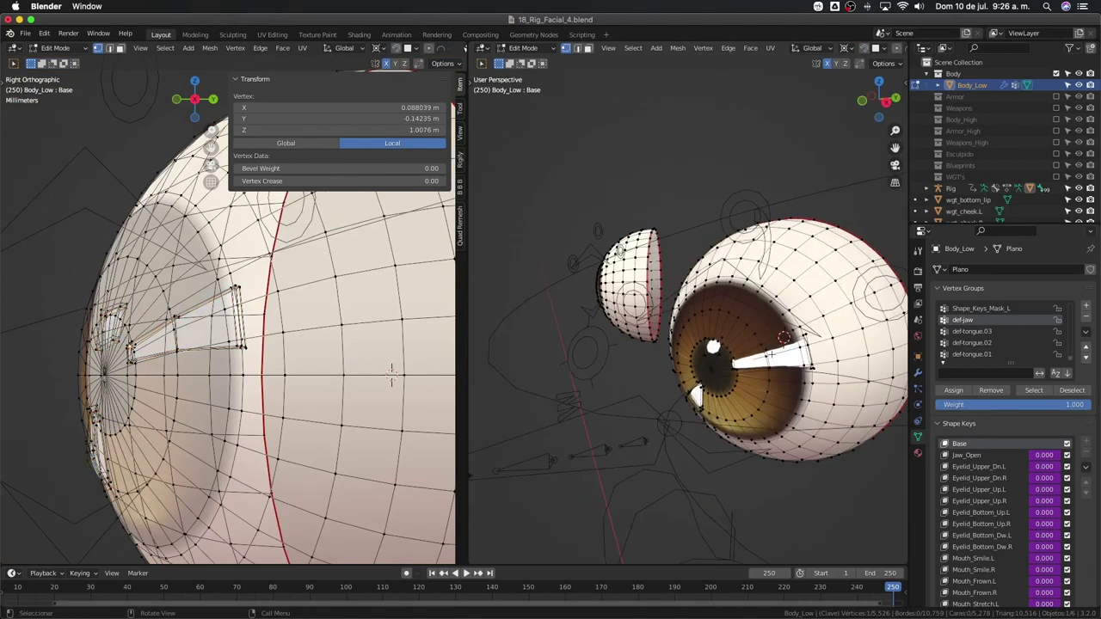
{"action": "left_click", "coordinate": [768, 355]}
{"action": "key", "text": "l"}
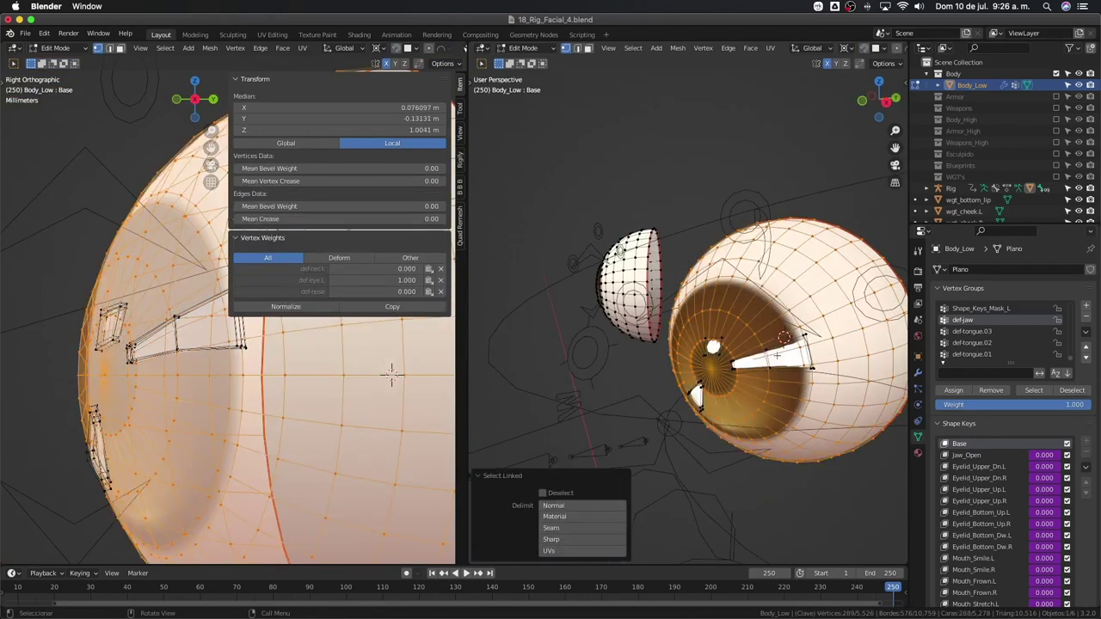
{"action": "left_click", "coordinate": [770, 372]}
{"action": "key", "text": "l"}
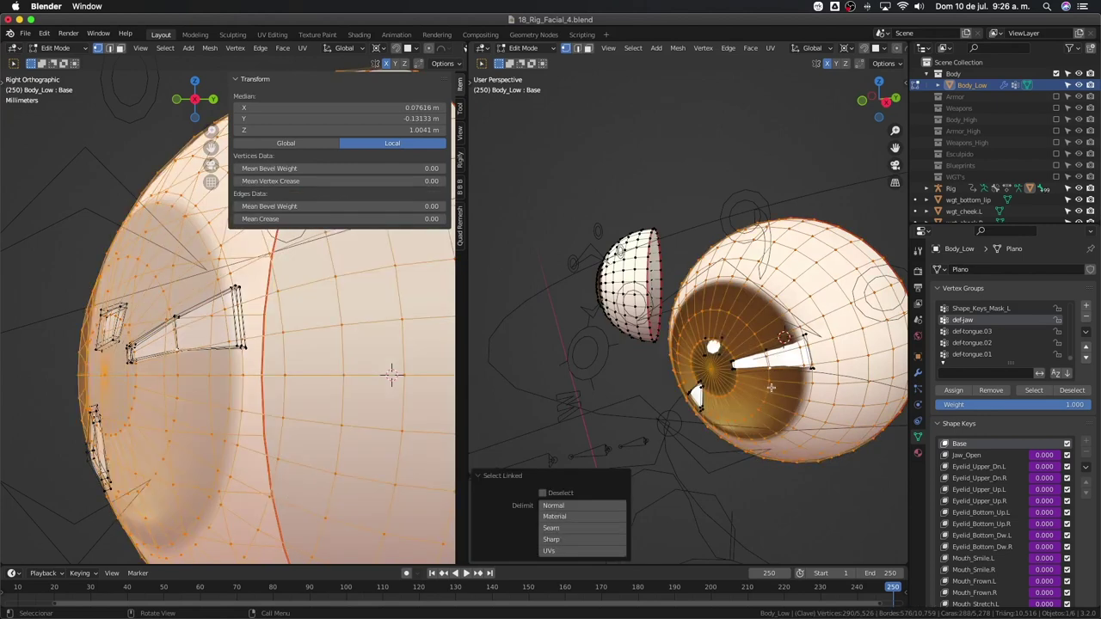
{"action": "left_click", "coordinate": [801, 359]}
{"action": "key", "text": "l"}
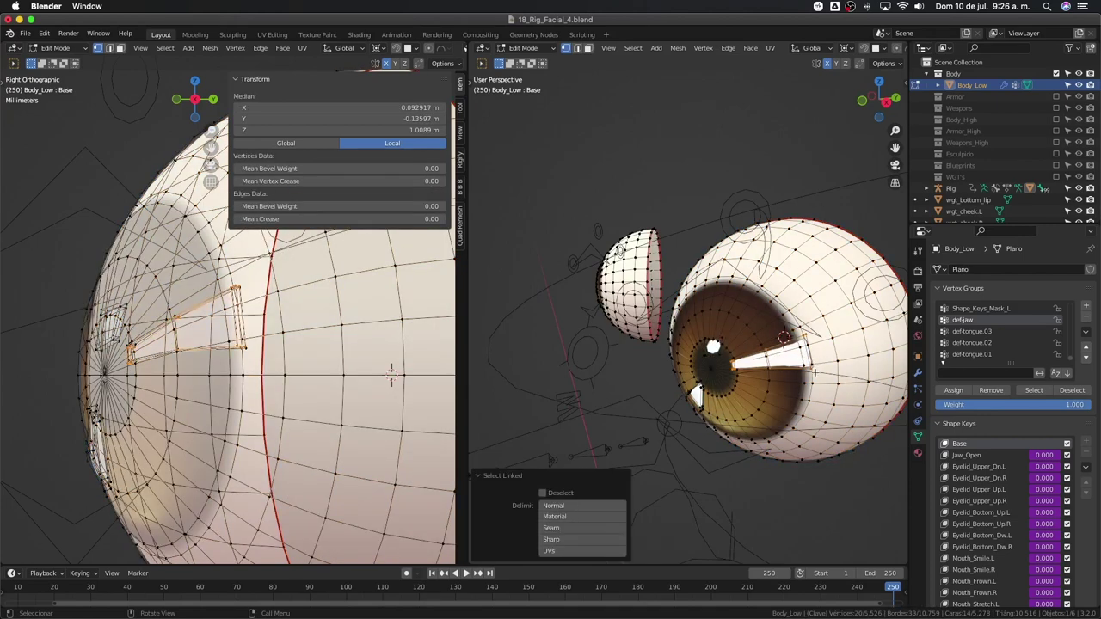
Snap the 3D cursor to the selected wedge-shaped reflection and return to Object Mode
{"action": "key", "text": "shift+s"}
{"action": "left_click", "coordinate": [806, 410]}
{"action": "mouse_move", "coordinate": [802, 413]}
{"action": "middle_mouse_down"}
{"action": "mouse_move", "coordinate": [768, 391]}
{"action": "mouse_move", "coordinate": [799, 395]}
{"action": "mouse_move", "coordinate": [779, 391]}
{"action": "mouse_move", "coordinate": [845, 424]}
{"action": "mouse_move", "coordinate": [801, 425]}
{"action": "middle_mouse_up"}
{"action": "scroll", "coordinate": [779, 391], "scroll_direction": "down", "scroll_amount": 5}
{"action": "scroll", "coordinate": [795, 425], "scroll_direction": "down", "scroll_amount": 6}
{"action": "scroll", "coordinate": [794, 424], "scroll_direction": "up", "scroll_amount": 6}
{"action": "middle_click_drag", "start_coordinate": [783, 383], "coordinate": [762, 331]}
{"action": "key", "text": "shift+s"}
{"action": "left_click", "coordinate": [723, 428]}
{"action": "scroll", "coordinate": [724, 344], "scroll_direction": "up", "scroll_amount": 3}
{"action": "key", "text": "Tab"}
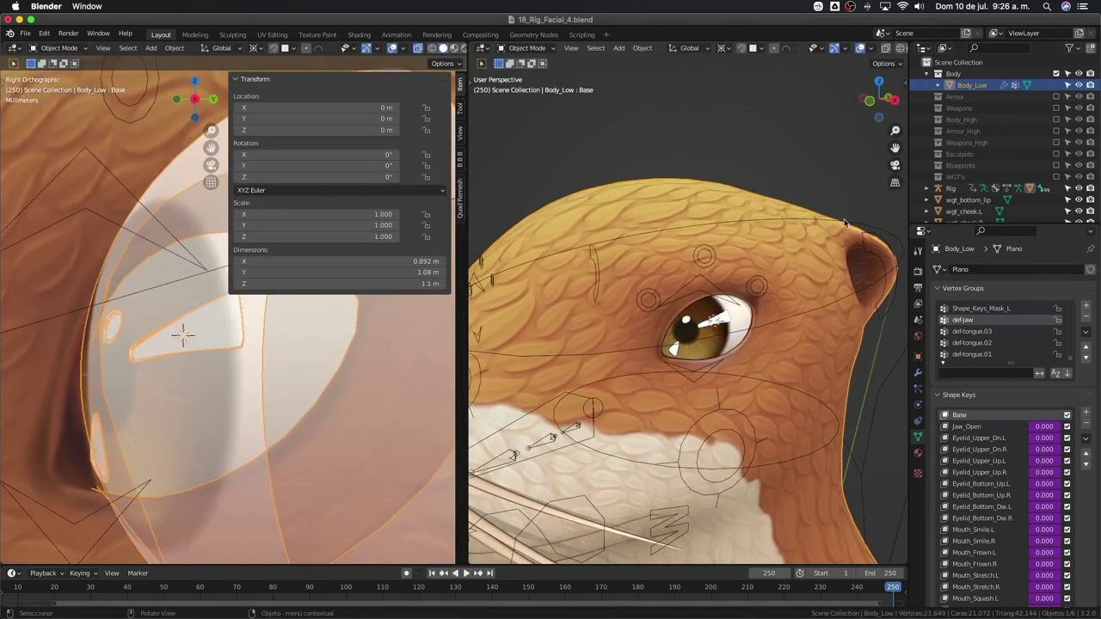
Put the rig in Edit Mode in front view and add a new bone at the 3D cursor
{"action": "left_click", "coordinate": [864, 228]}
{"action": "key", "text": "KP_1"}
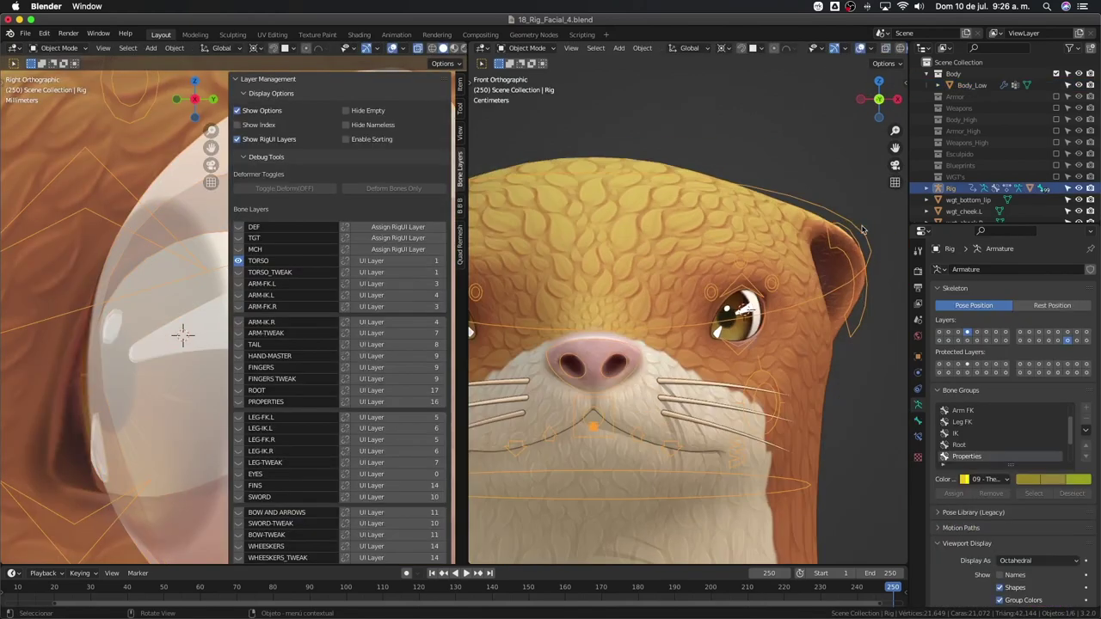
{"action": "key", "text": "Tab"}
{"action": "key", "text": "shift+a"}
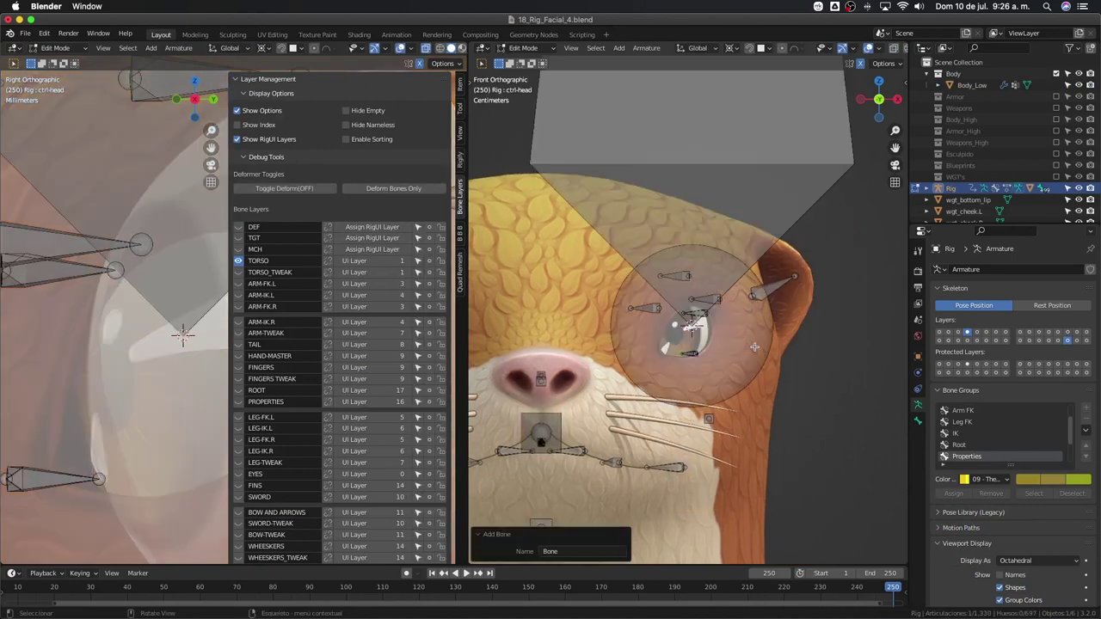
{"action": "scroll", "coordinate": [738, 250], "scroll_direction": "down", "scroll_amount": 3}
Rotate the new bone -90° around the global X axis in right orthographic view
{"action": "left_click", "coordinate": [745, 233]}
{"action": "key", "text": "KP_3"}
{"action": "type", "text": "rx"}
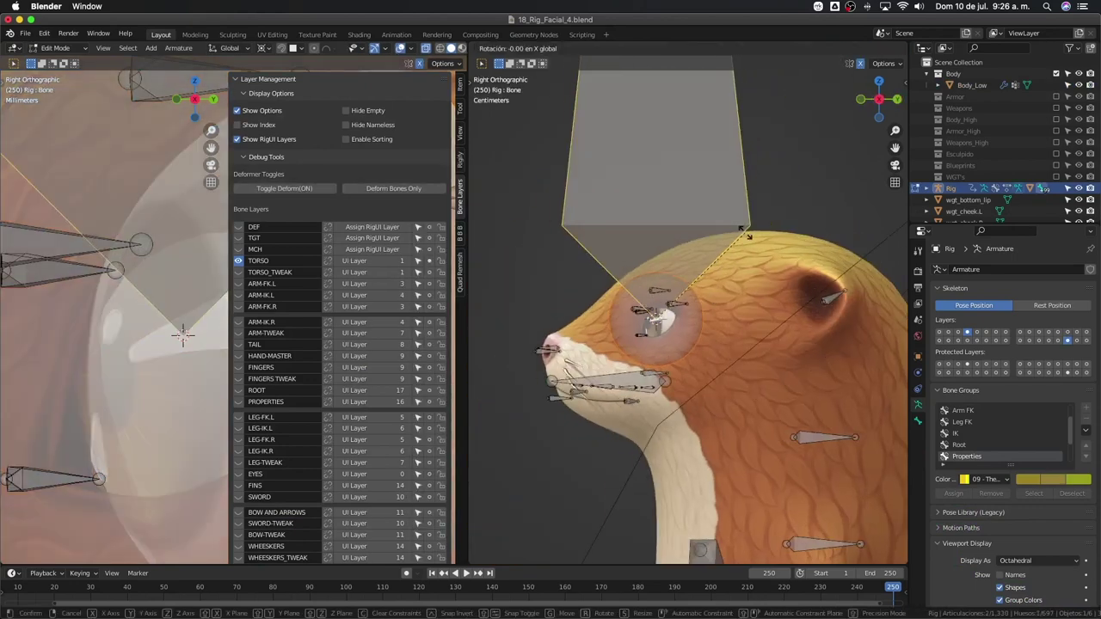
{"action": "type", "text": "90"}
{"action": "key", "text": "minus"}
{"action": "key", "text": "Return"}
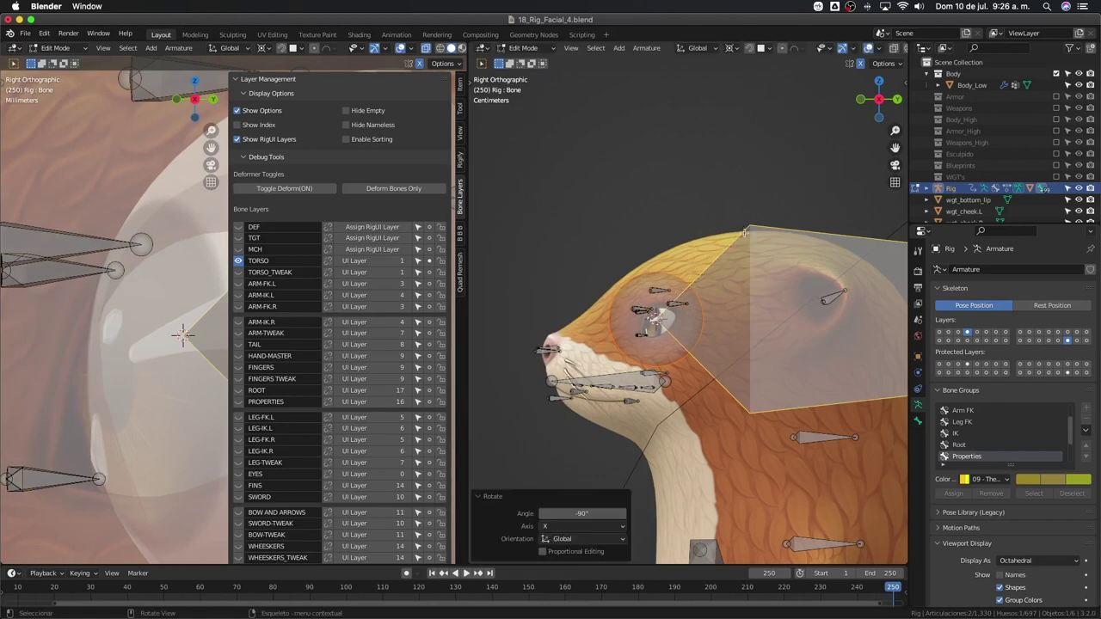
Scale the new bone down in several passes to about 0.095 m long so it fits within the eye
{"action": "key", "text": "s"}
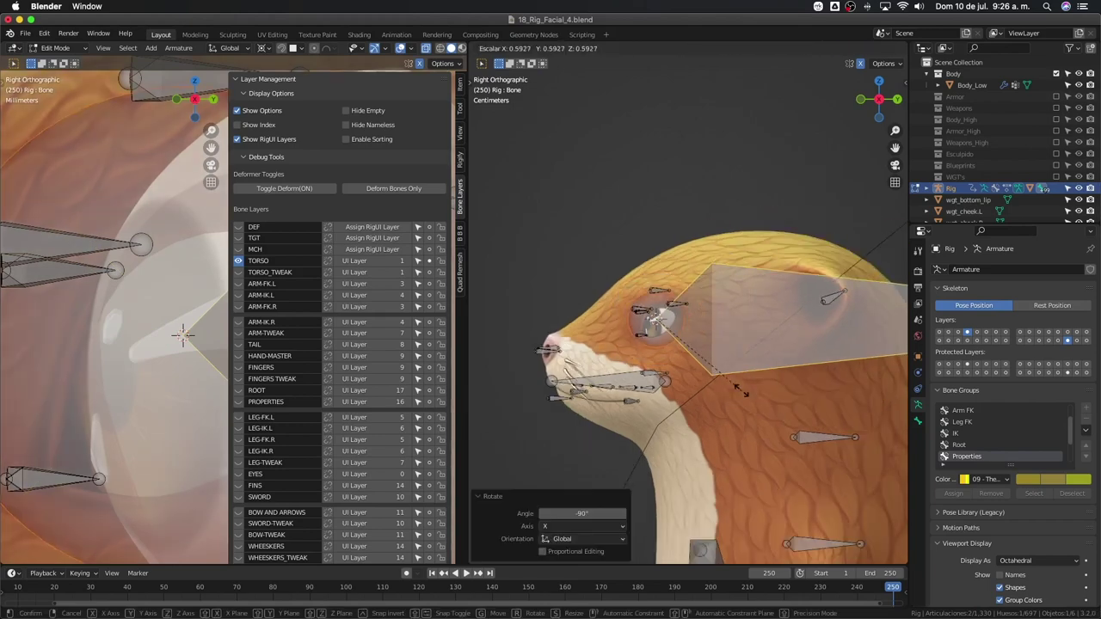
{"action": "left_click", "coordinate": [818, 425]}
{"action": "key", "text": "s"}
{"action": "left_click", "coordinate": [737, 373]}
{"action": "scroll", "coordinate": [788, 386], "scroll_direction": "up", "scroll_amount": 4}
{"action": "middle_click_drag", "start_coordinate": [868, 400], "coordinate": [807, 410], "text": "shift"}
{"action": "key", "text": "s"}
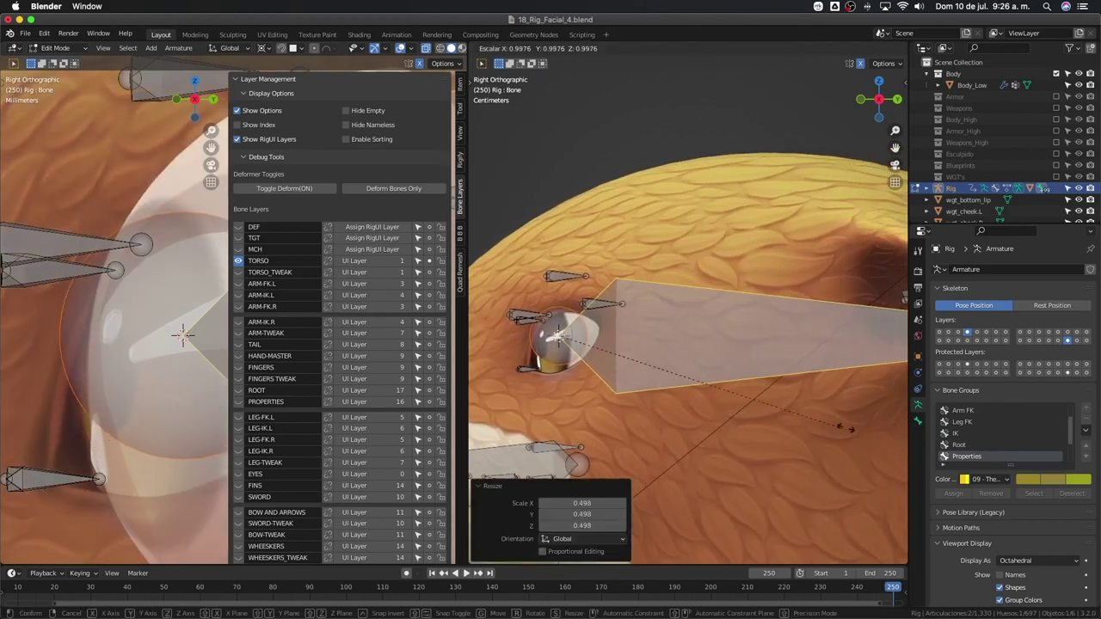
{"action": "left_click", "coordinate": [700, 376]}
{"action": "key", "text": "s"}
{"action": "left_click", "coordinate": [657, 381]}
{"action": "key", "text": "s"}
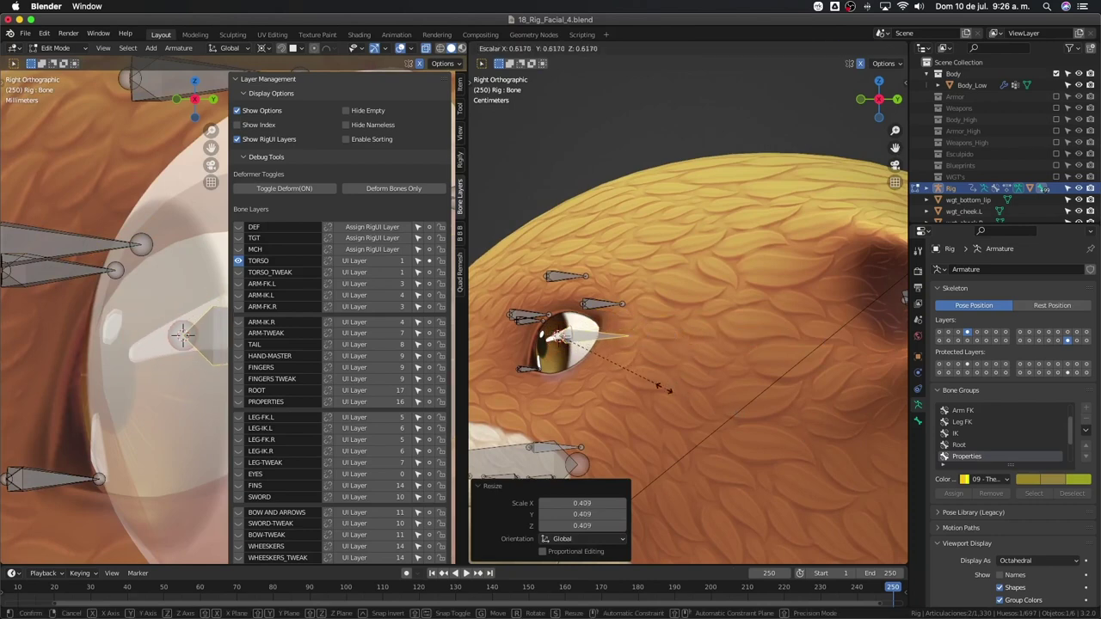
{"action": "left_click", "coordinate": [607, 369]}
{"action": "scroll", "coordinate": [607, 370], "scroll_direction": "up", "scroll_amount": 5}
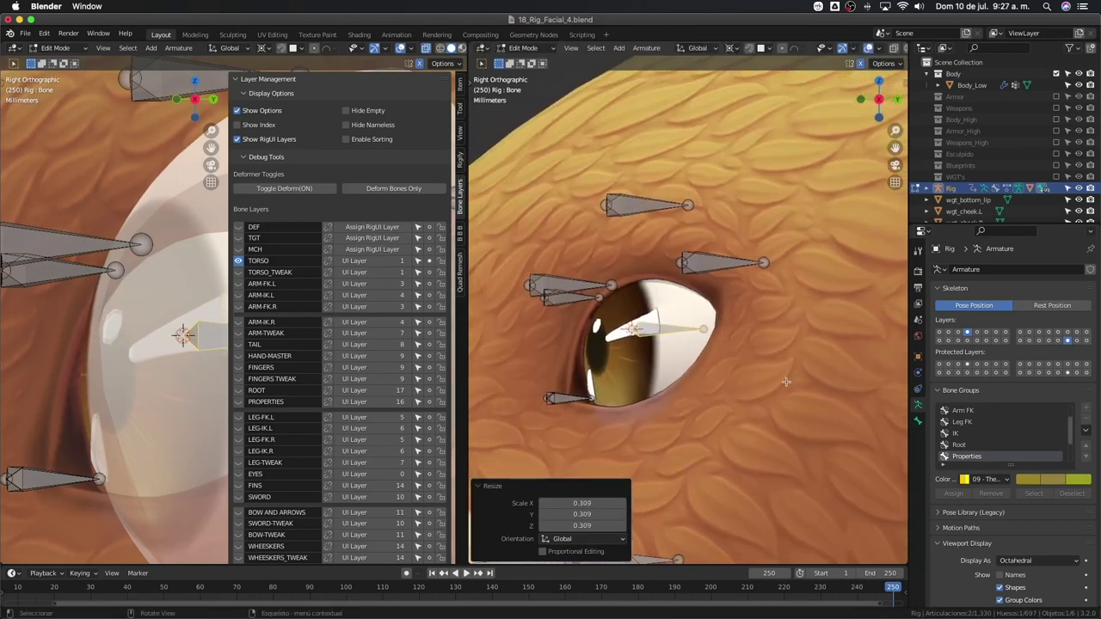
{"action": "key", "text": "s"}
{"action": "left_click", "coordinate": [771, 389]}
Rename the new bone to def-eye-reflect-01.L and copy that name for reuse
{"action": "left_click", "coordinate": [919, 420]}
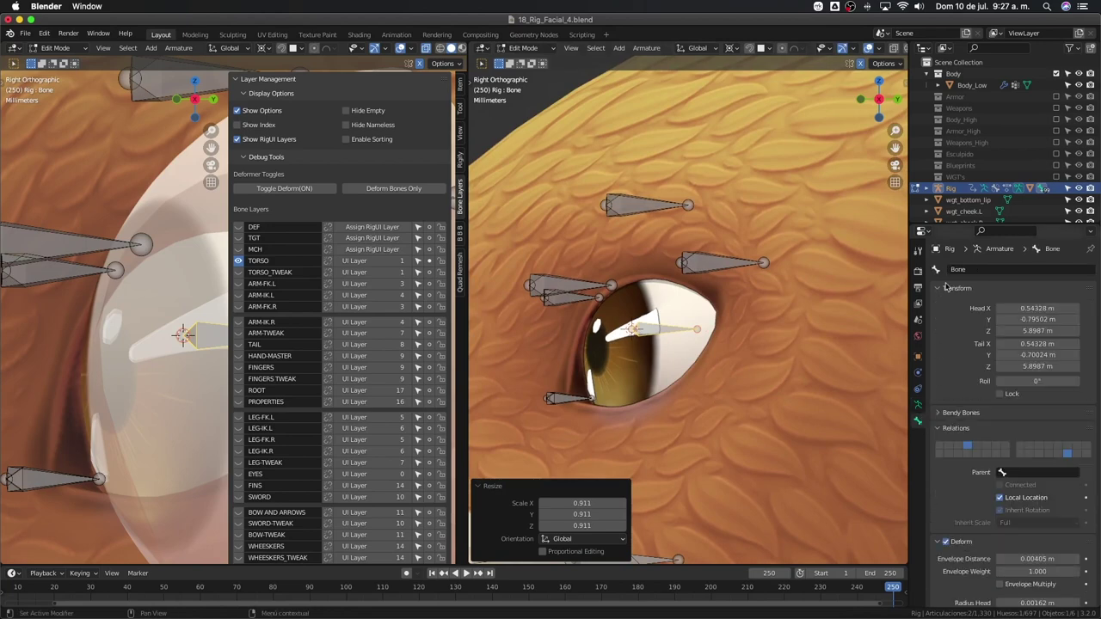
{"action": "left_click", "coordinate": [978, 269]}
{"action": "type", "text": "c"}
{"action": "key", "text": "BackSpace"}
{"action": "key", "text": "BackSpace"}
{"action": "type", "text": ".01"}
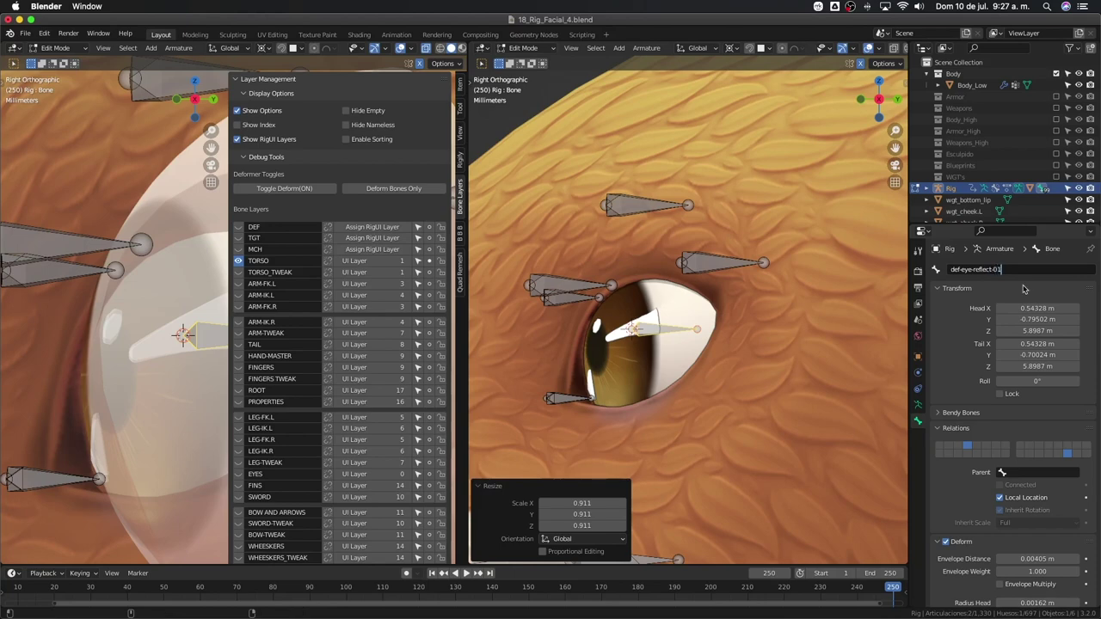
{"action": "type", "text": "L.L"}
{"action": "key", "text": "ctrl+a"}
{"action": "key", "text": "super+c"}
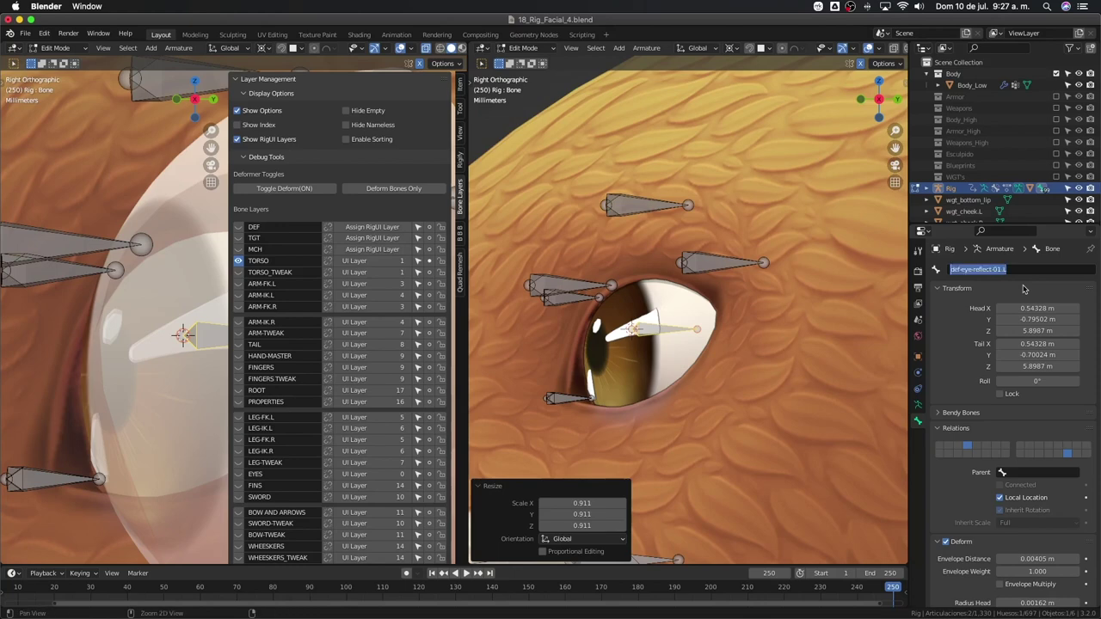
{"action": "key", "text": "Return"}
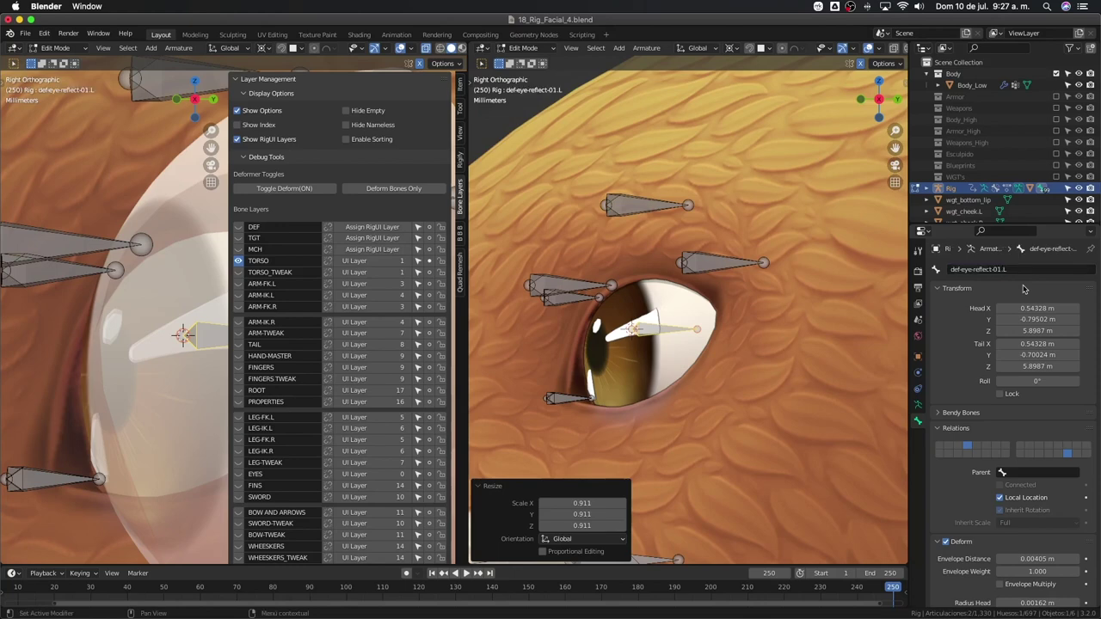
Leave the rig's Edit Mode and make the Body_Low mesh the active object
{"action": "left_click", "coordinate": [918, 404]}
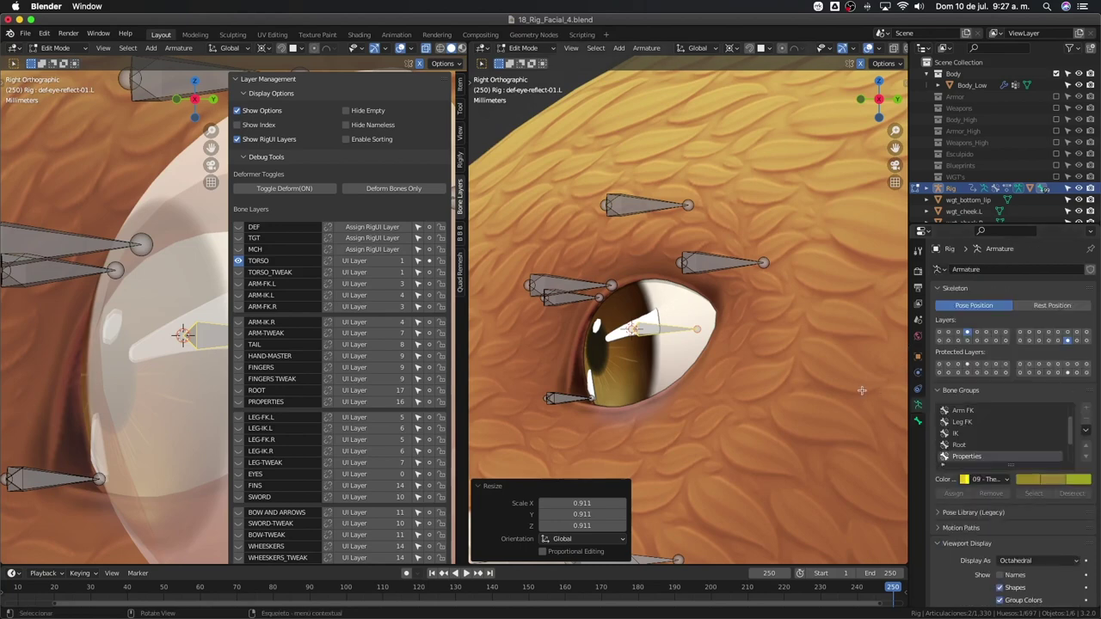
{"action": "key", "text": "ctrl+Tab"}
{"action": "left_click", "coordinate": [795, 392]}
{"action": "left_click", "coordinate": [821, 367]}
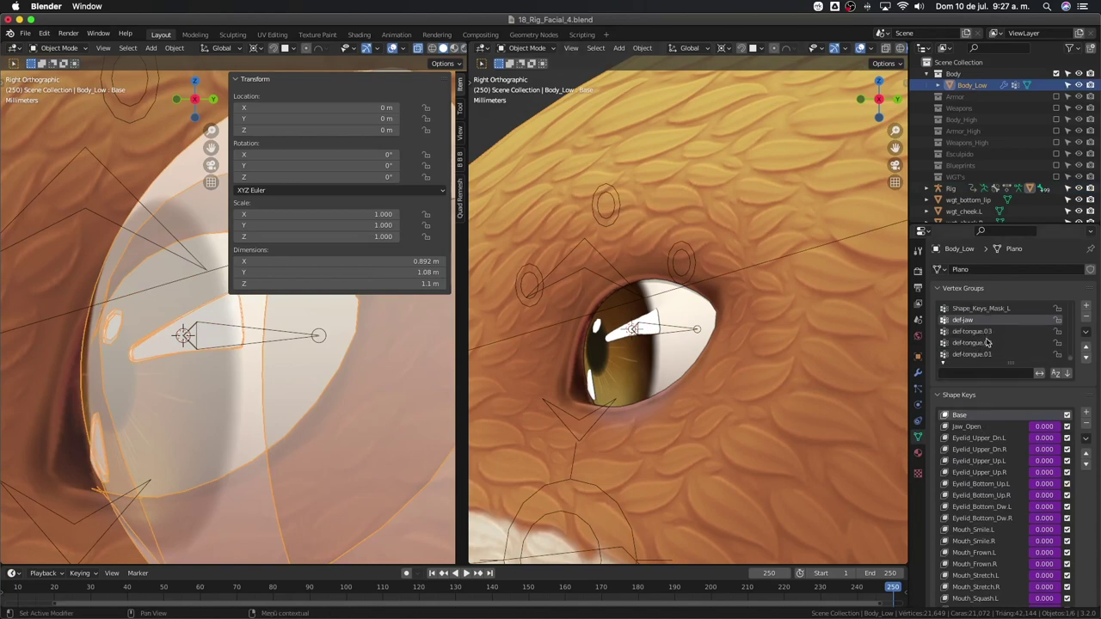
Add a vertex group named def-eye-reflect-01.L to Body_Low and assign the wedge-shaped reflection's vertices to it with weight 1.000
{"action": "left_click", "coordinate": [1085, 308]}
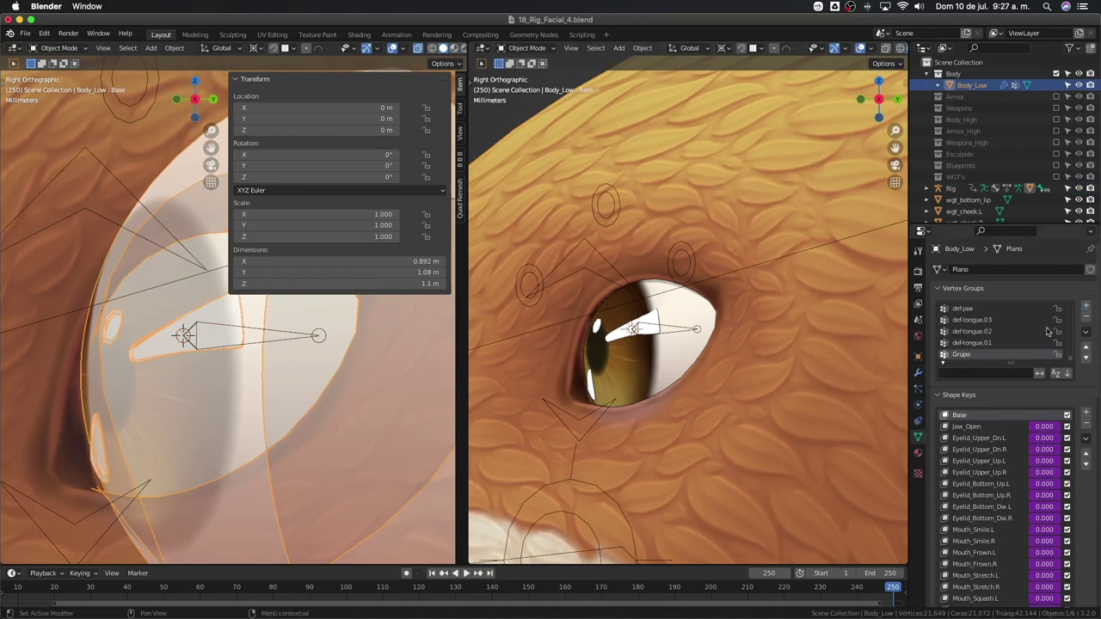
{"action": "double_click", "coordinate": [968, 353]}
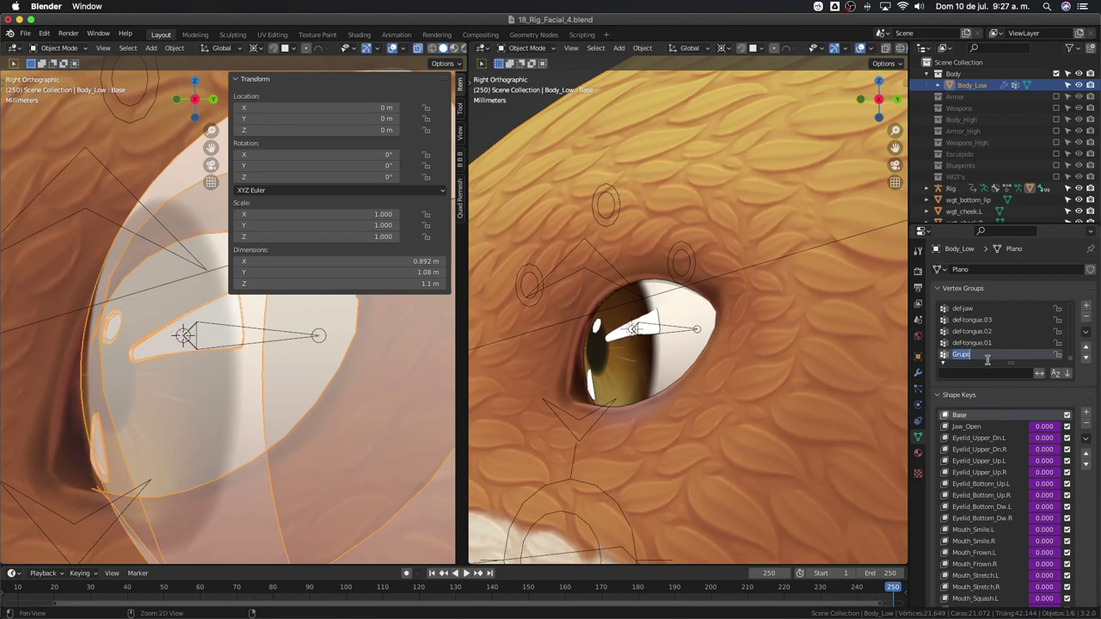
{"action": "type", "text": "def-eye-reflect.01.L"}
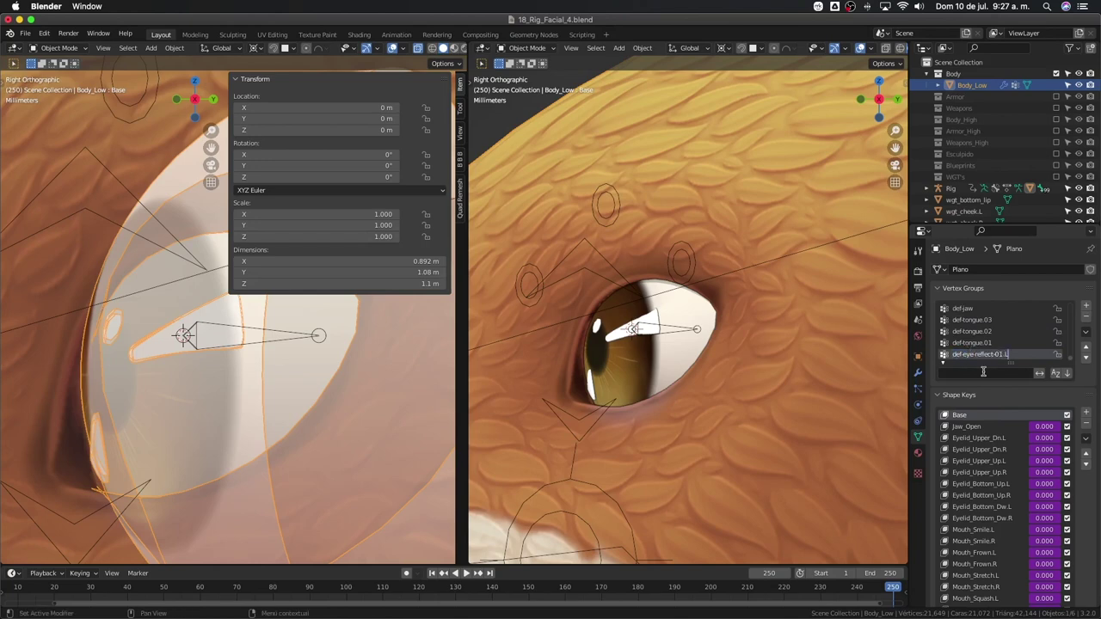
{"action": "key", "text": "Escape"}
{"action": "double_click", "coordinate": [960, 356]}
{"action": "key", "text": "super+v"}
{"action": "key", "text": "Return"}
{"action": "key", "text": "Tab"}
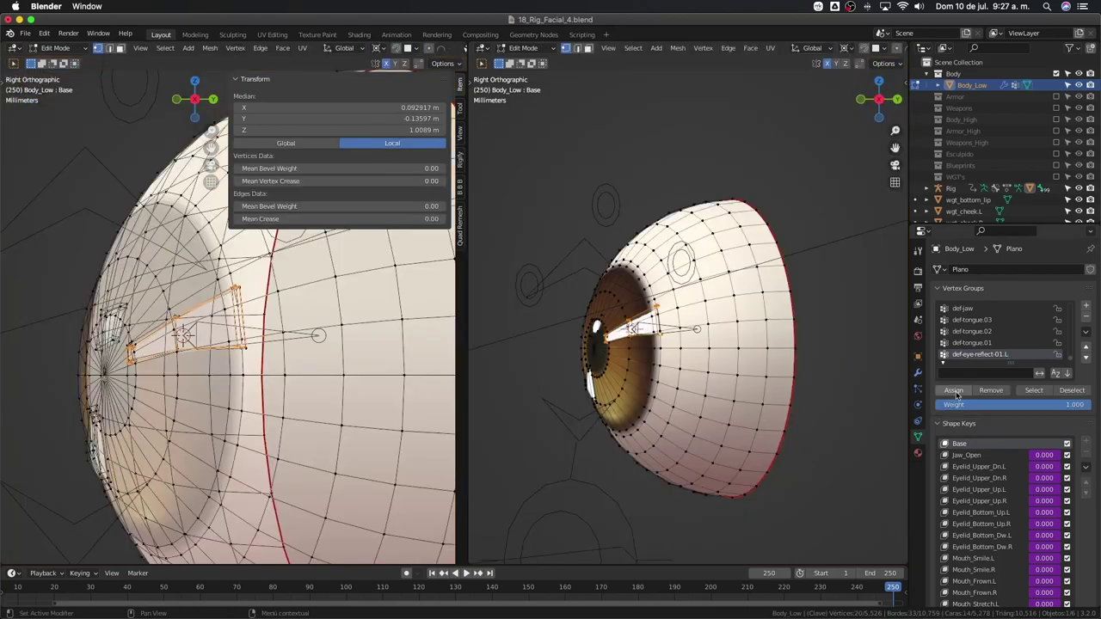
{"action": "left_click", "coordinate": [954, 391]}
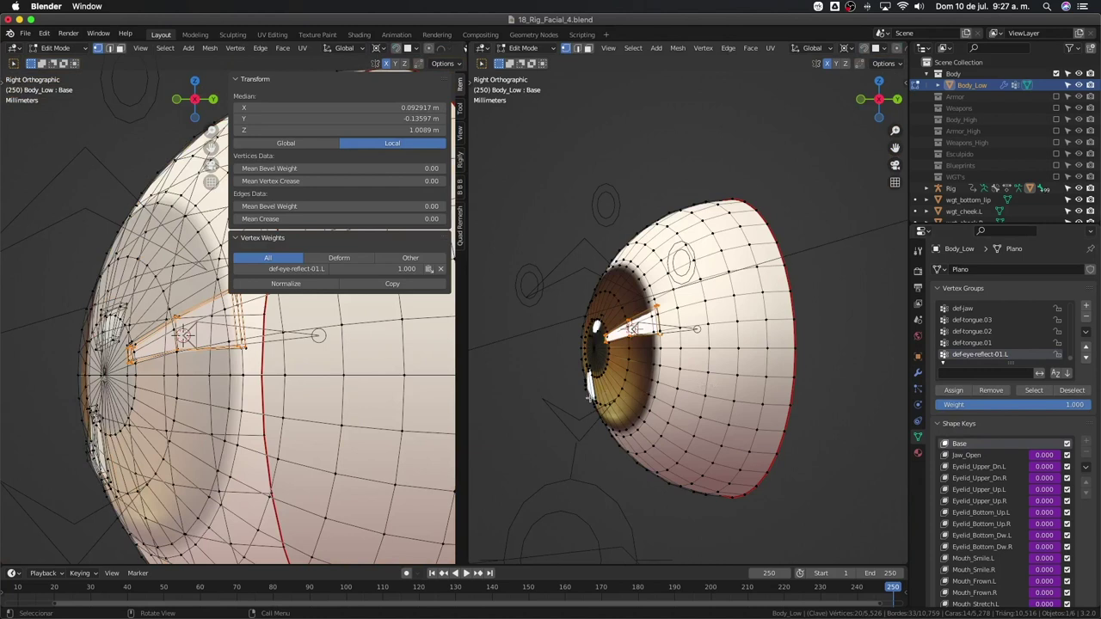
Select only the small lower reflection on the left eye with all its linked vertices
{"action": "key", "text": "l"}
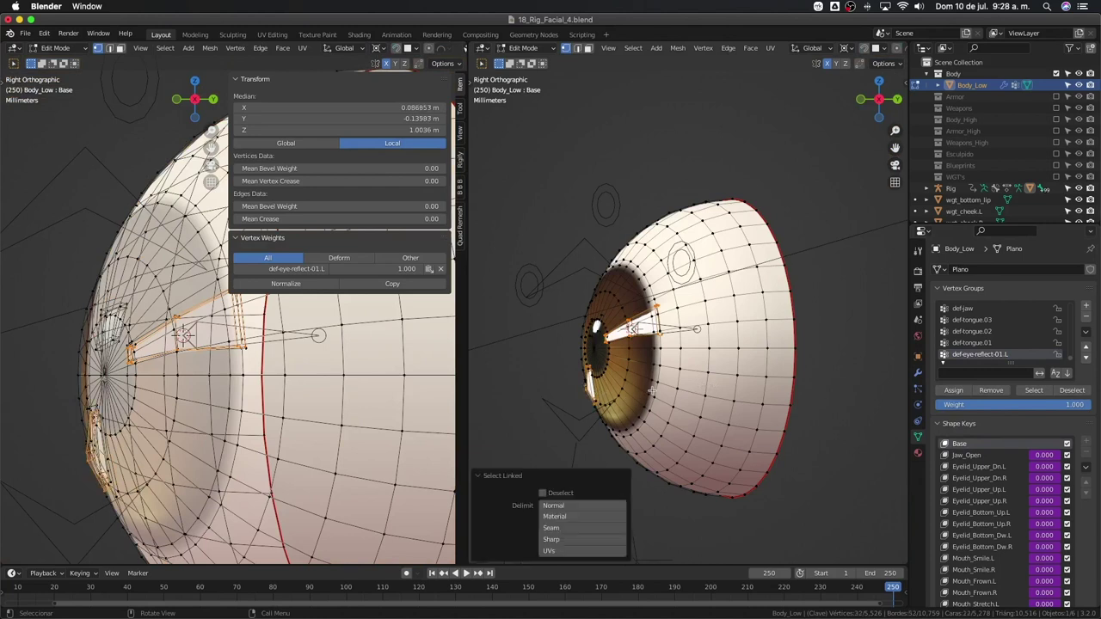
{"action": "left_click", "coordinate": [587, 396]}
{"action": "key", "text": "l"}
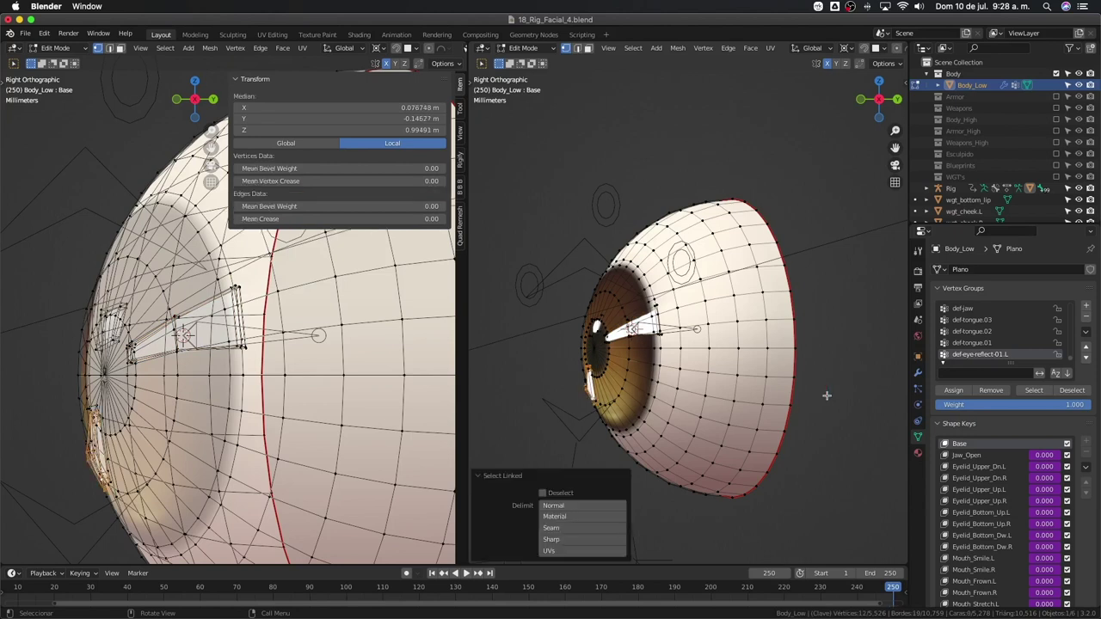
Add a vertex group named def-eye-reflect-02.L to Body_Low
{"action": "left_click", "coordinate": [1084, 307]}
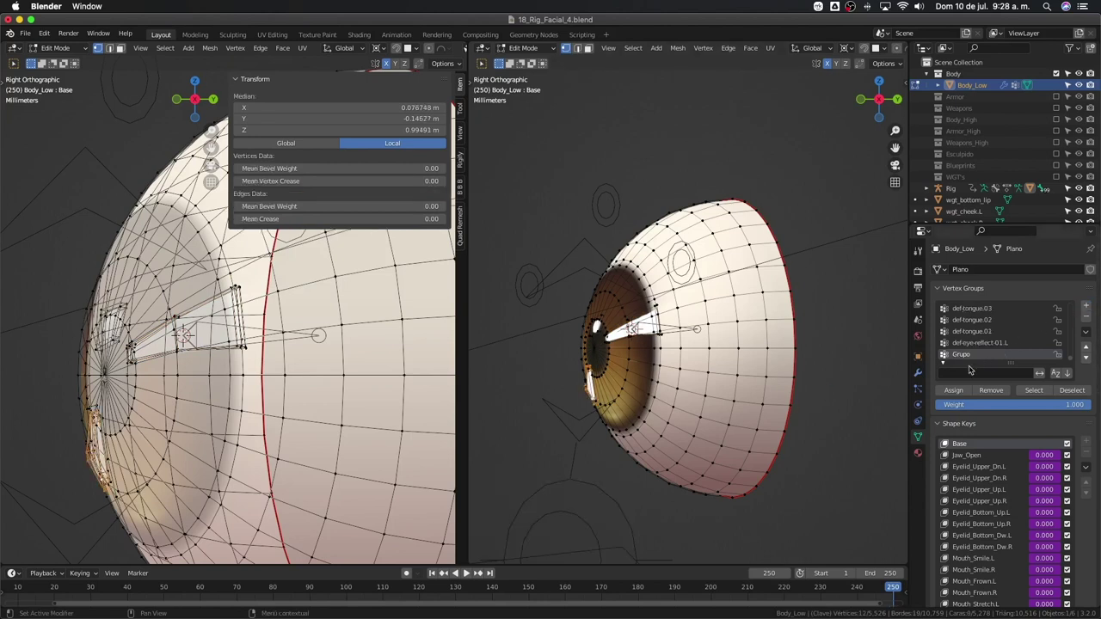
{"action": "double_click", "coordinate": [968, 358]}
{"action": "key", "text": "ctrl+v"}
{"action": "left_click", "coordinate": [1003, 353]}
{"action": "type", "text": "02"}
{"action": "key", "text": "Return"}
Select the left eye's small upper reflection and assign it to a new vertex group named def-eye-reflect-03.L with weight 1.000
{"action": "key", "text": "l"}
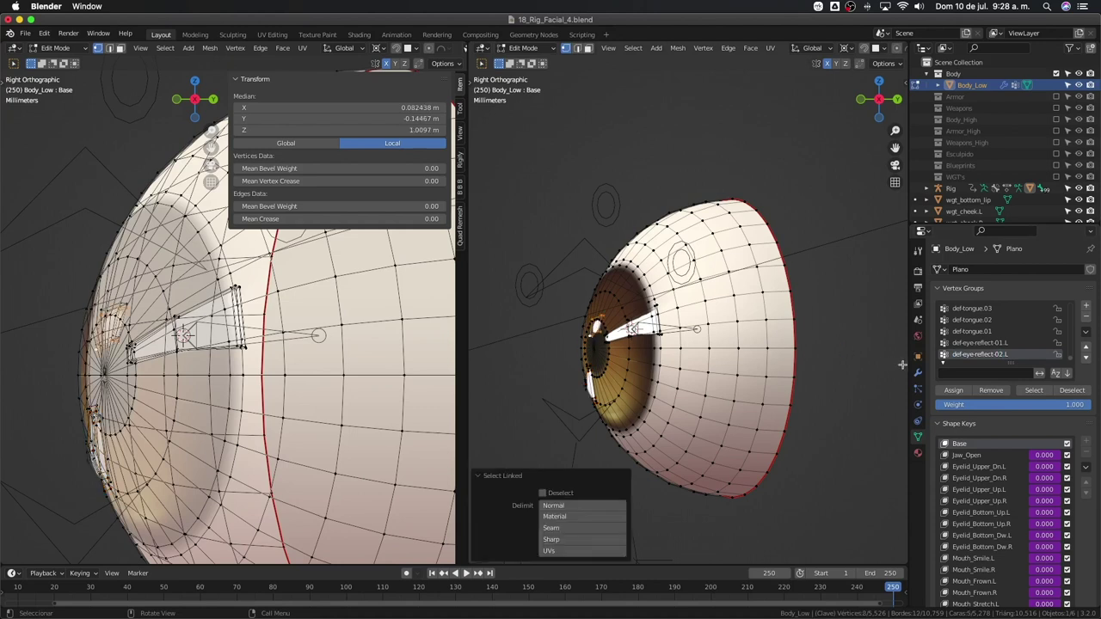
{"action": "left_click", "coordinate": [1085, 305]}
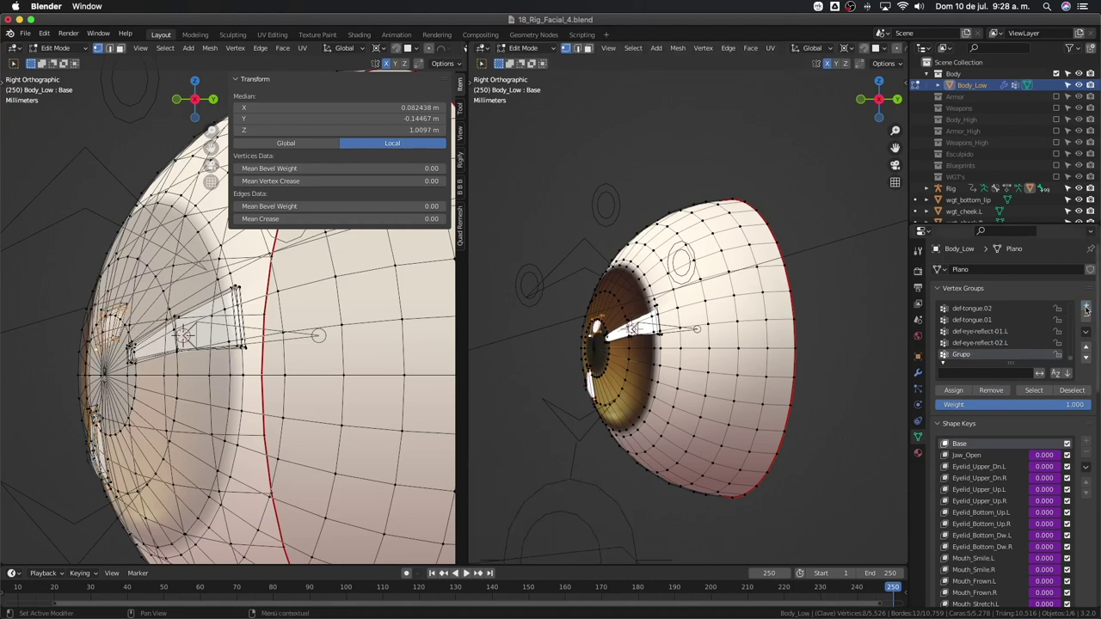
{"action": "double_click", "coordinate": [962, 354]}
{"action": "type", "text": "def-eye-reflect-02.L"}
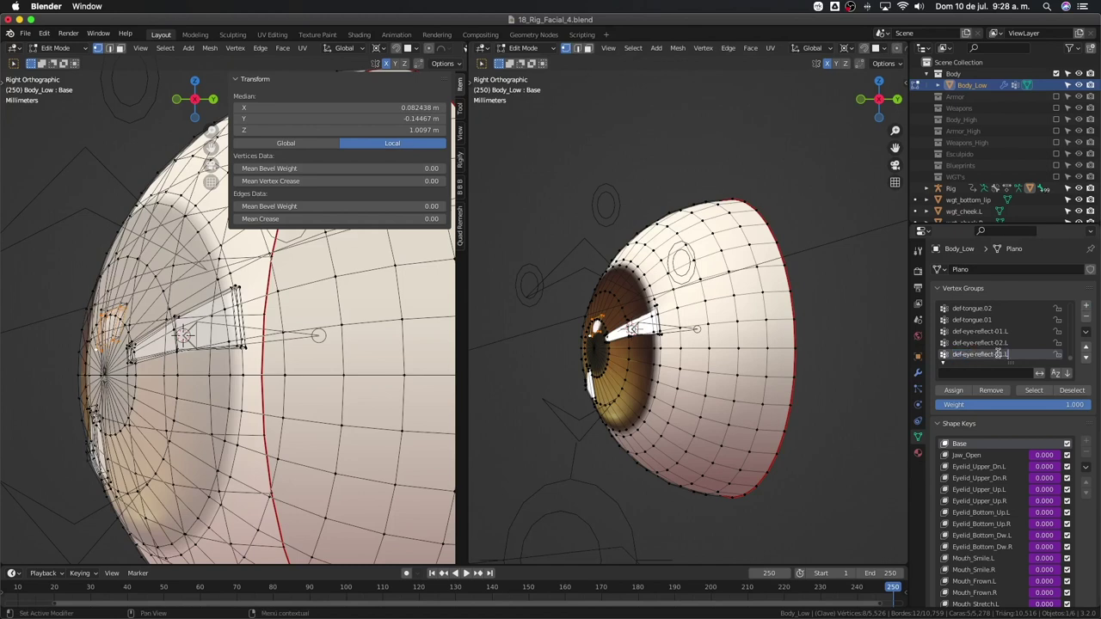
{"action": "left_click_drag", "start_coordinate": [998, 353], "coordinate": [1001, 353]}
{"action": "left_click", "coordinate": [952, 392]}
In the front view, select only the right eye's wedge-shaped reflection with all its linked vertices
{"action": "middle_click_drag", "start_coordinate": [688, 387], "coordinate": [750, 388]}
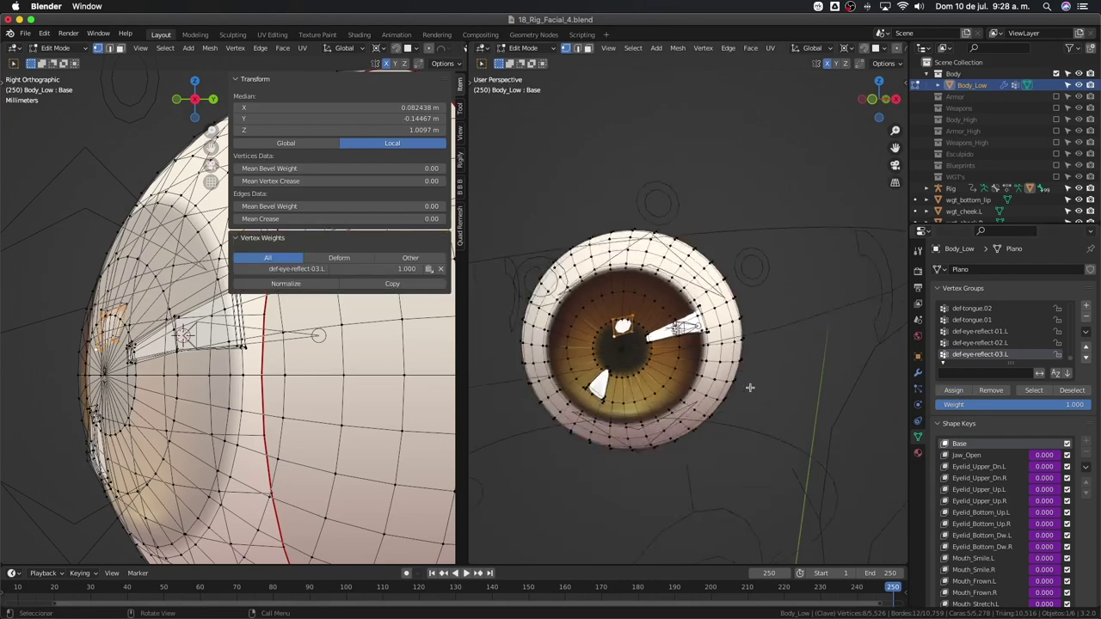
{"action": "scroll", "coordinate": [740, 388], "scroll_direction": "down", "scroll_amount": 4}
{"action": "middle_click_drag", "start_coordinate": [654, 387], "coordinate": [699, 385]}
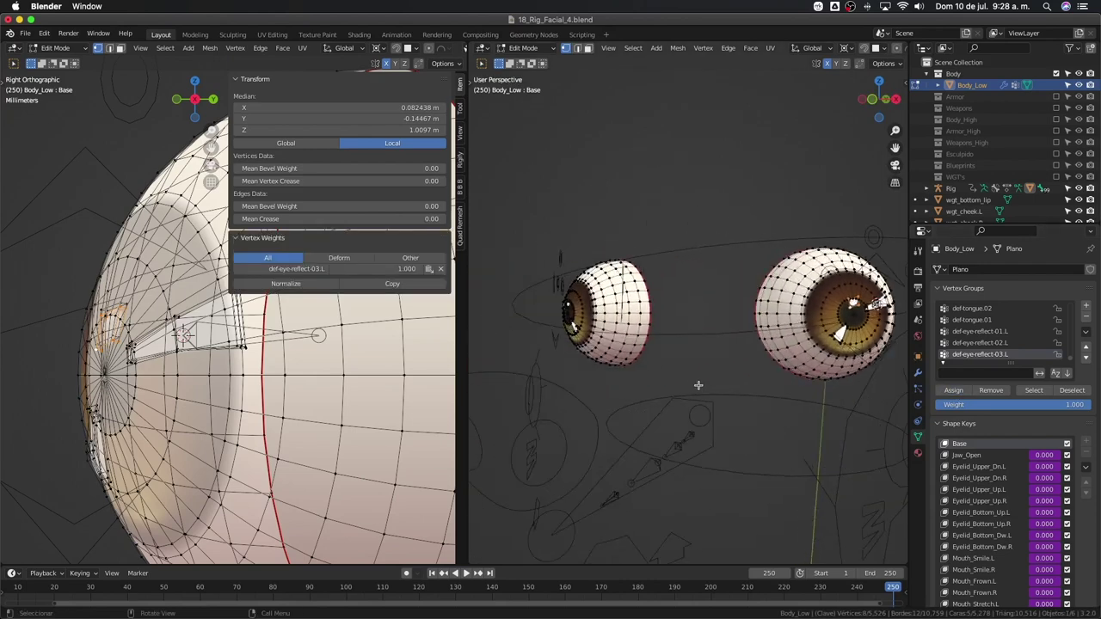
{"action": "key", "text": "KP_1"}
{"action": "scroll", "coordinate": [667, 361], "scroll_direction": "up", "scroll_amount": 2}
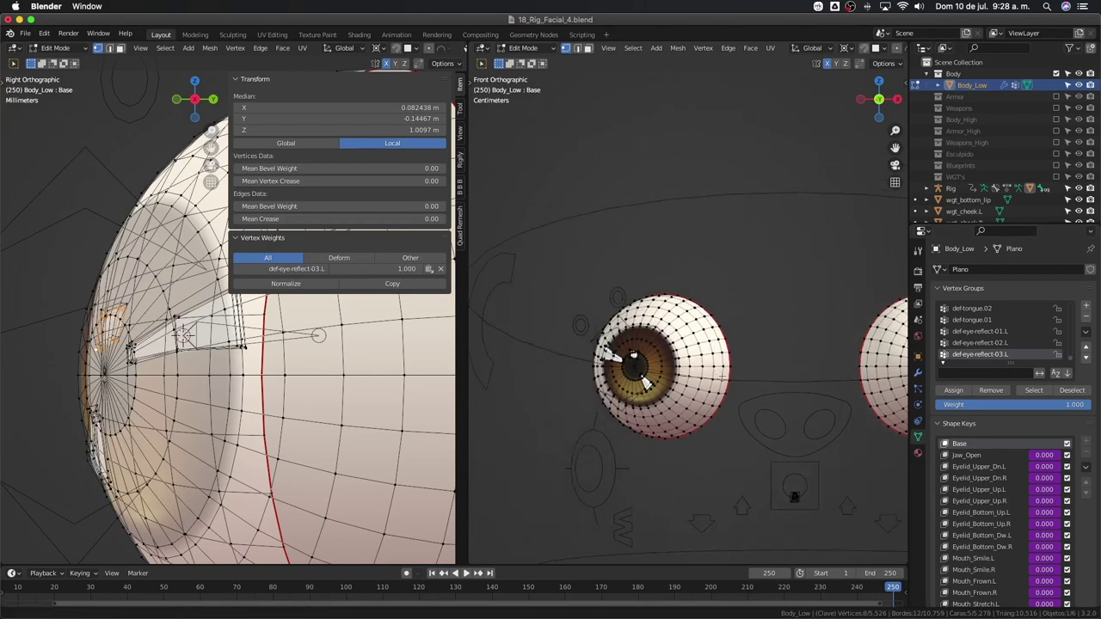
{"action": "scroll", "coordinate": [722, 375], "scroll_direction": "up", "scroll_amount": 3}
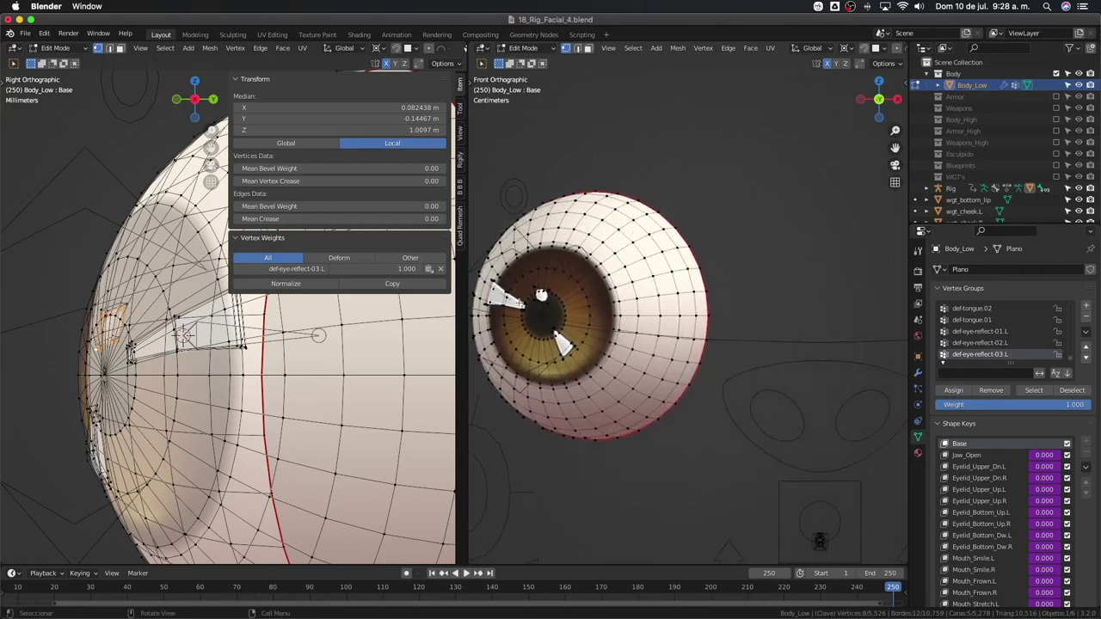
{"action": "key", "text": "l"}
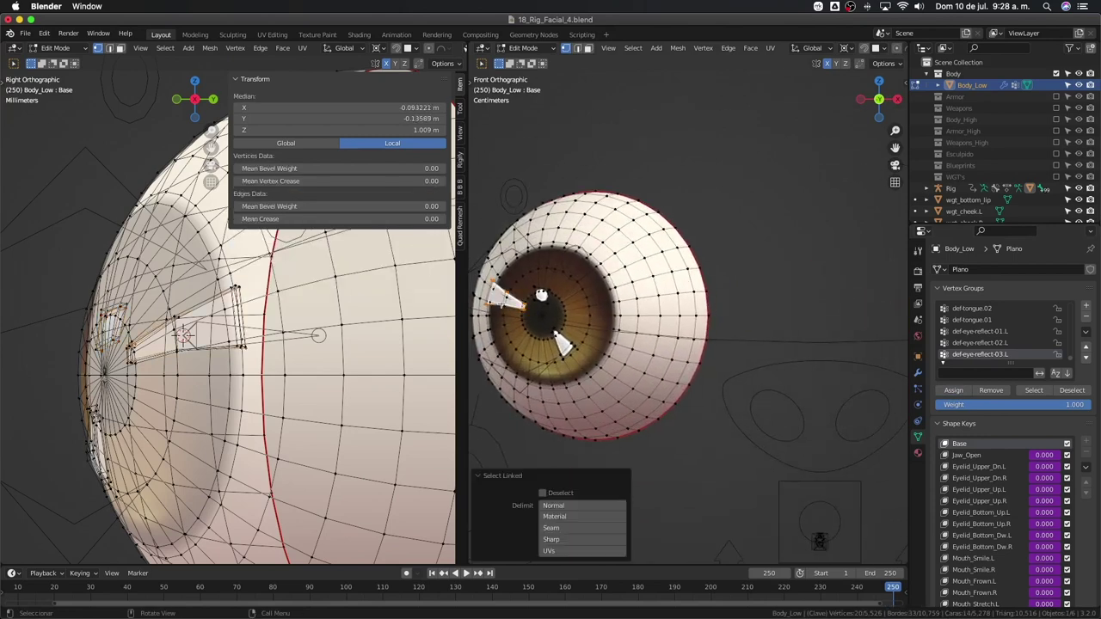
{"action": "scroll", "coordinate": [710, 365], "scroll_direction": "down", "scroll_amount": 2}
{"action": "scroll", "coordinate": [710, 365], "scroll_direction": "right", "scroll_amount": 2}
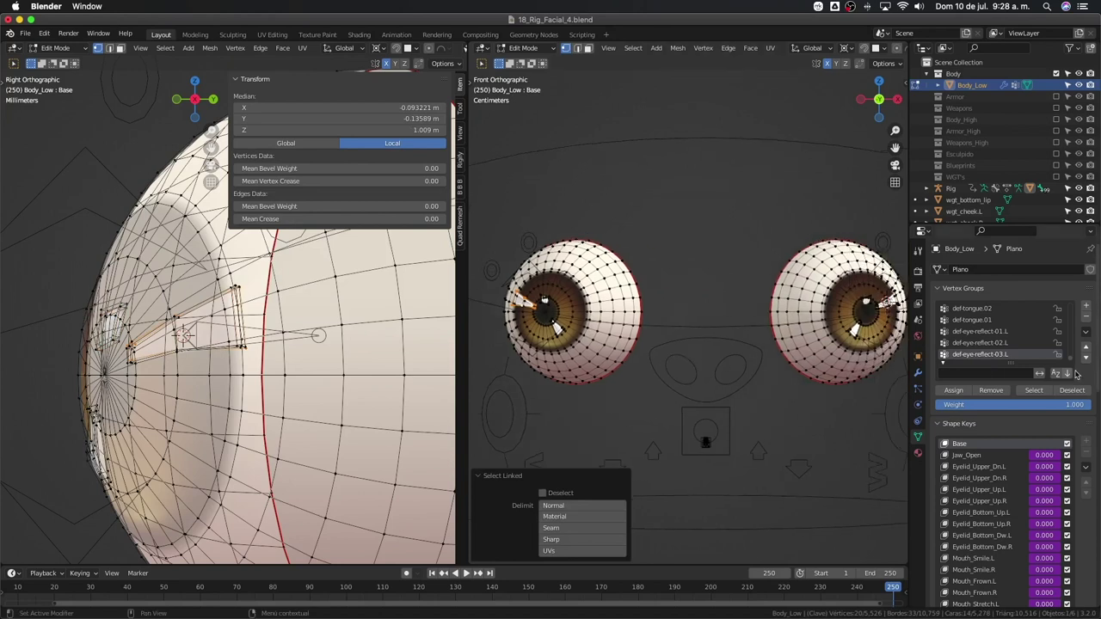
Add a vertex group named def-eye-reflect-01.R to Body_Low
{"action": "left_click", "coordinate": [1085, 306]}
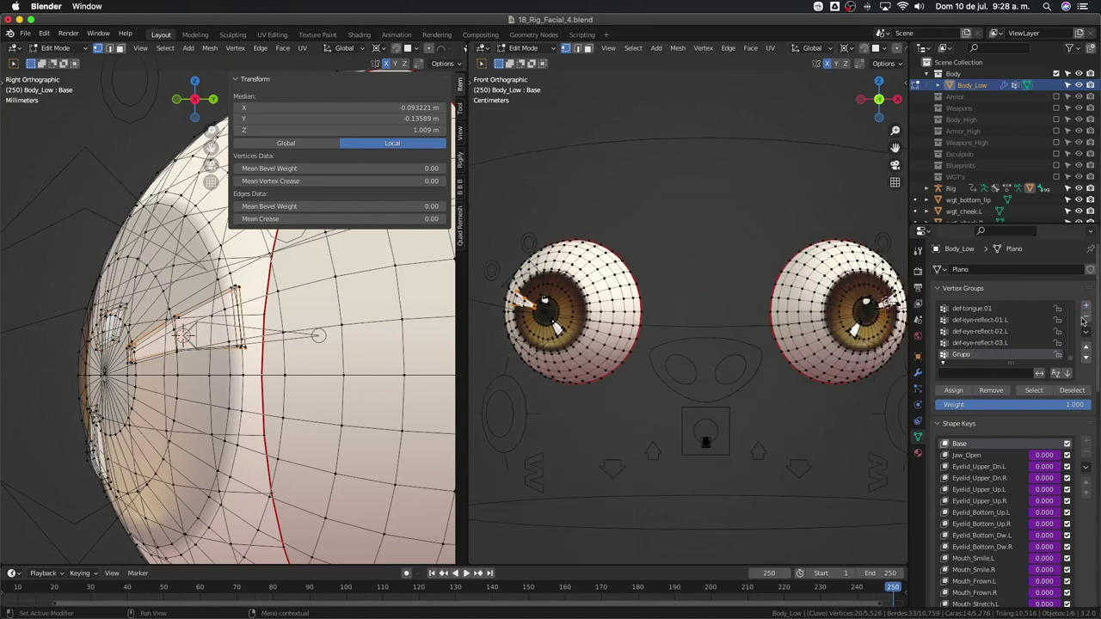
{"action": "double_click", "coordinate": [964, 356]}
{"action": "key", "text": "ctrl+v"}
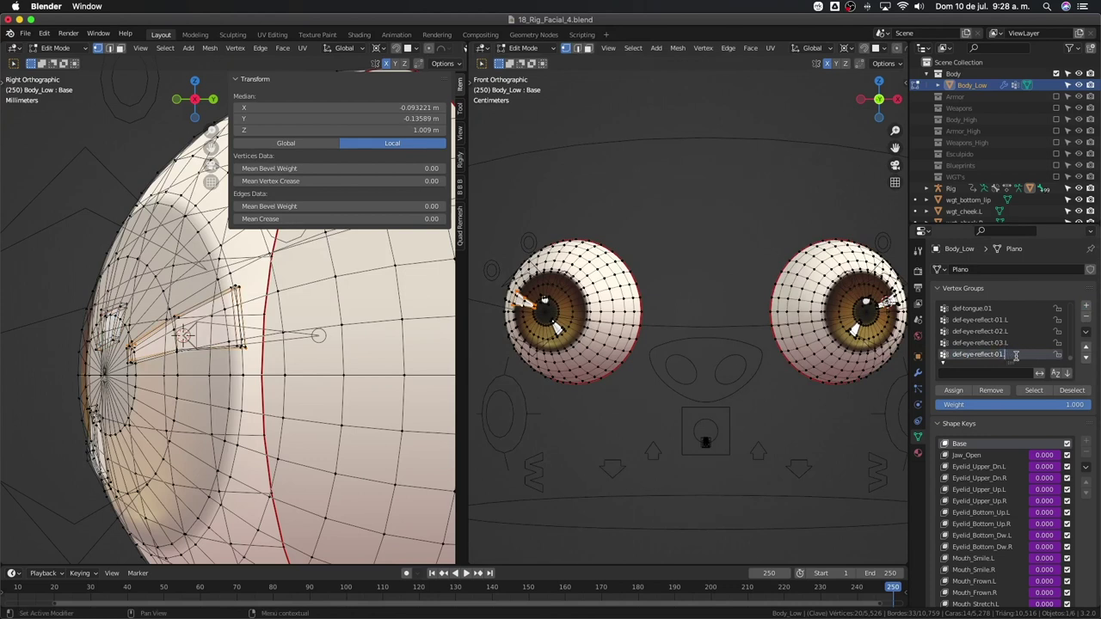
{"action": "key", "text": "BackSpace"}
{"action": "type", "text": "R"}
{"action": "key", "text": "Return"}
Check which left-eye vertices belong to the def-eye-reflect-03.L vertex group by selecting its members
{"action": "left_click", "coordinate": [559, 329]}
{"action": "left_click", "coordinate": [856, 335]}
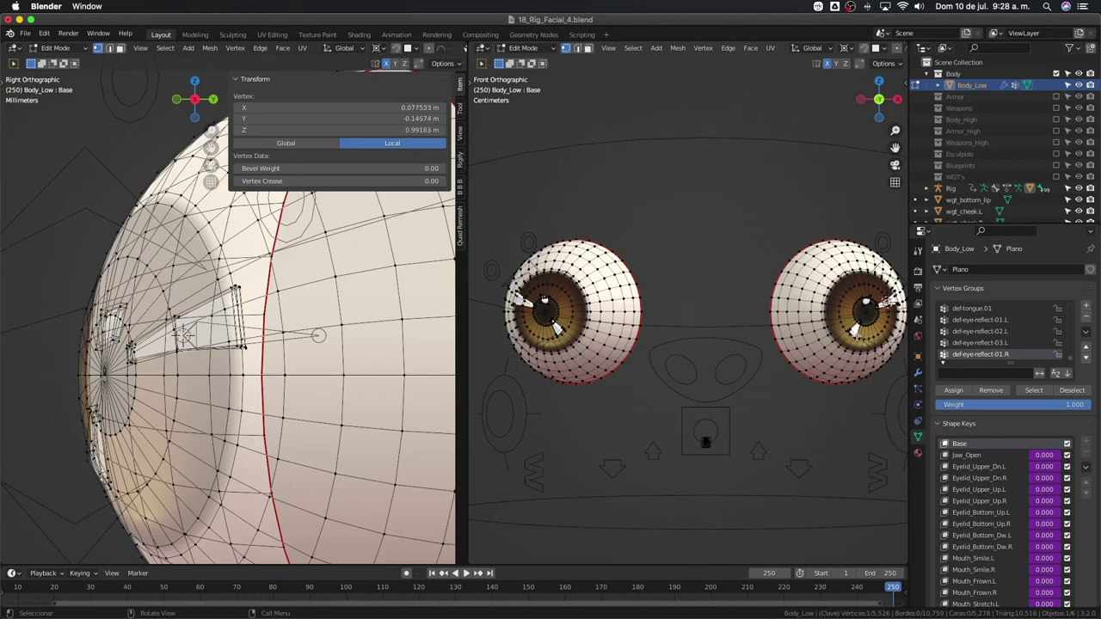
{"action": "left_click", "coordinate": [856, 335]}
{"action": "scroll", "coordinate": [858, 334], "scroll_direction": "up", "scroll_amount": 2}
{"action": "middle_click_drag", "start_coordinate": [902, 331], "coordinate": [874, 331], "text": "shift"}
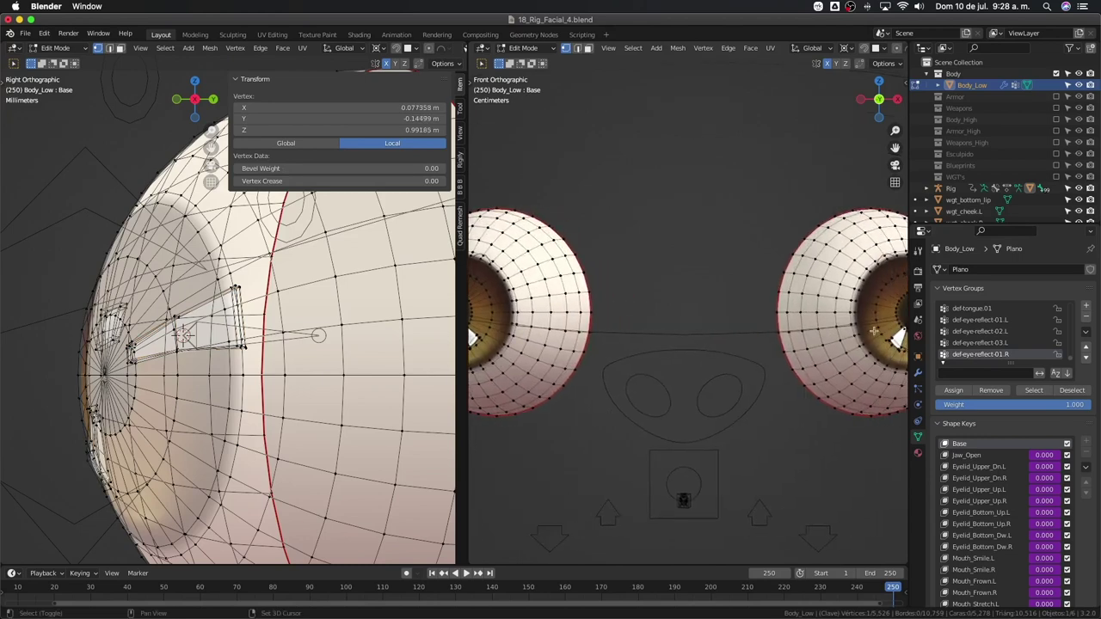
{"action": "left_click", "coordinate": [972, 331]}
{"action": "scroll", "coordinate": [766, 384], "scroll_direction": "down", "scroll_amount": 3}
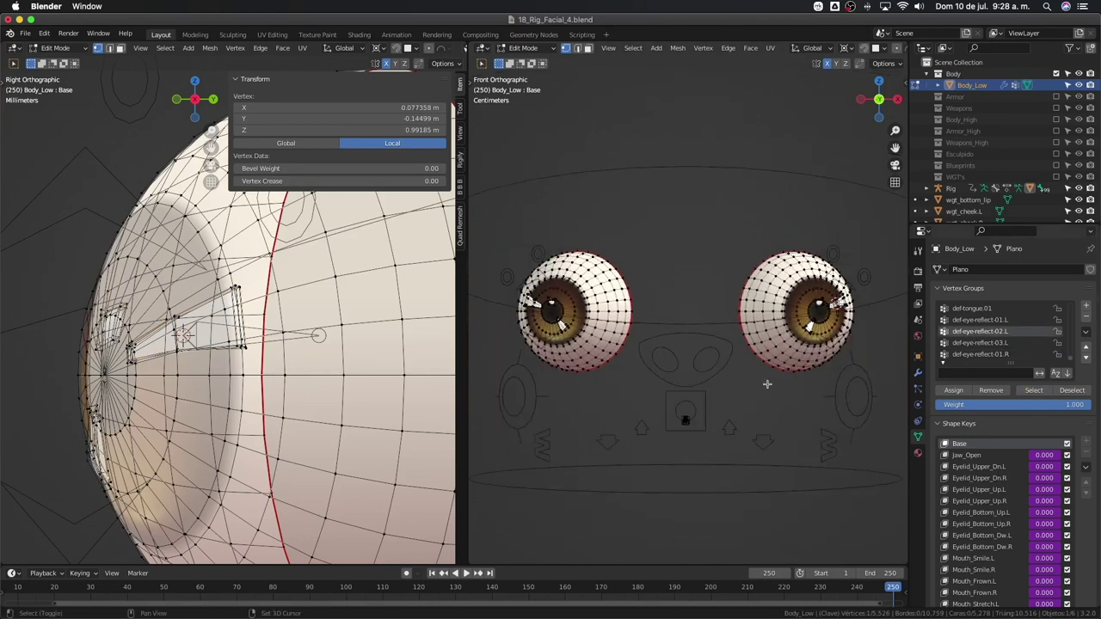
{"action": "middle_click_drag", "start_coordinate": [766, 383], "coordinate": [725, 388], "text": "shift"}
{"action": "scroll", "coordinate": [765, 341], "scroll_direction": "up", "scroll_amount": 2}
{"action": "left_click", "coordinate": [980, 342]}
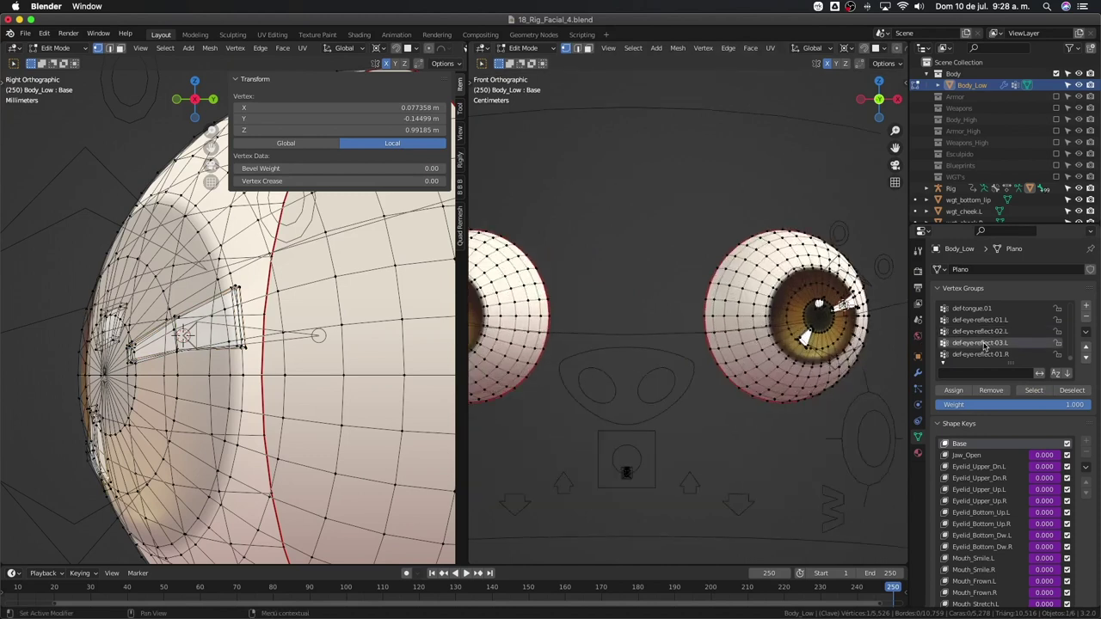
{"action": "left_click", "coordinate": [1034, 391]}
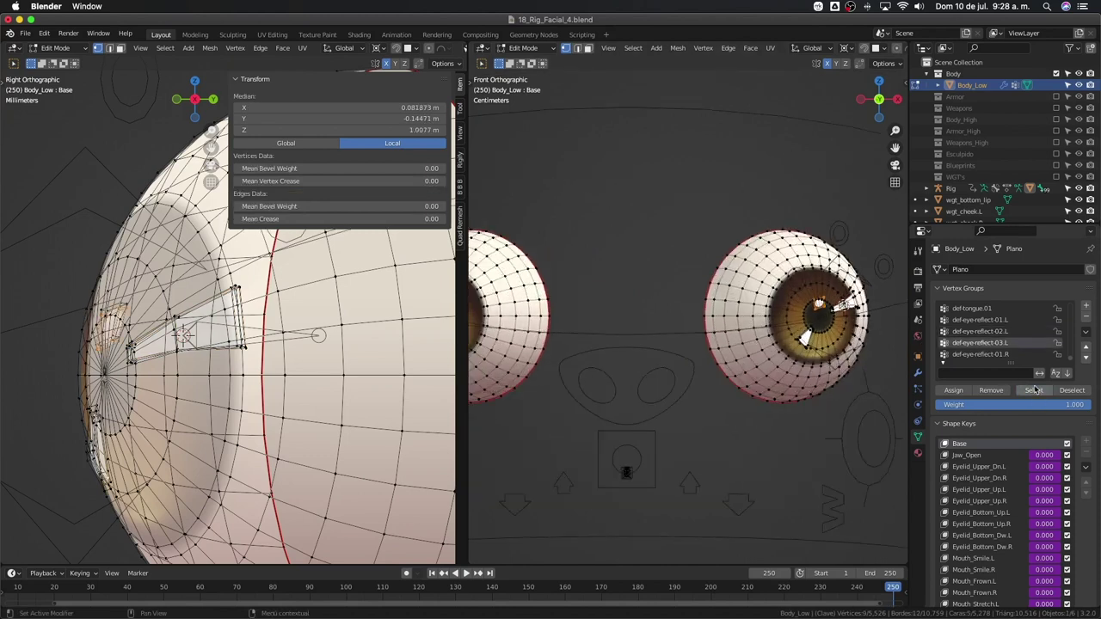
Assign the left eye's lower reflection with its linked vertices to the existing def-eye-reflect-02.L group with weight 1.000
{"action": "left_click", "coordinate": [984, 331]}
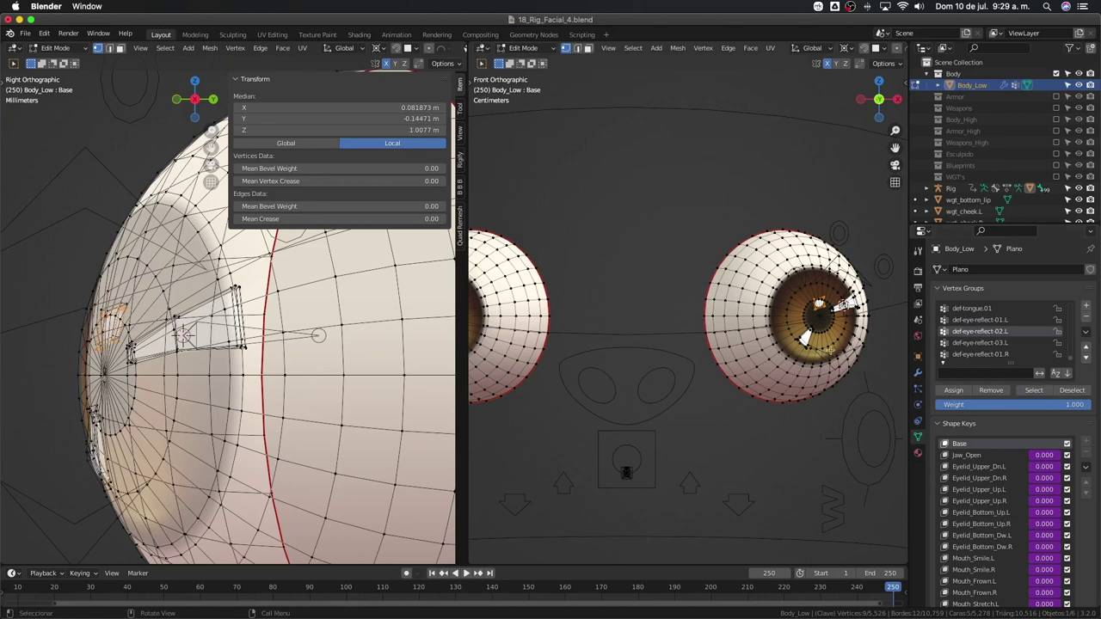
{"action": "key", "text": "l"}
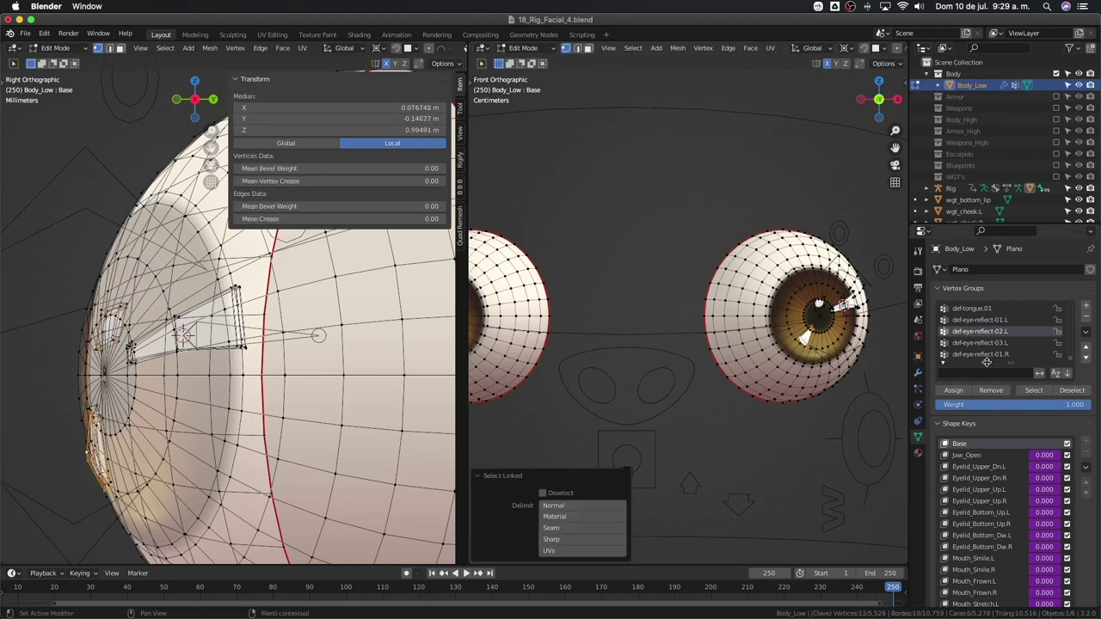
{"action": "left_click", "coordinate": [953, 391]}
Select only the right eye's small lower reflection with all its linked vertices
{"action": "scroll", "coordinate": [695, 373], "scroll_direction": "down", "scroll_amount": 2}
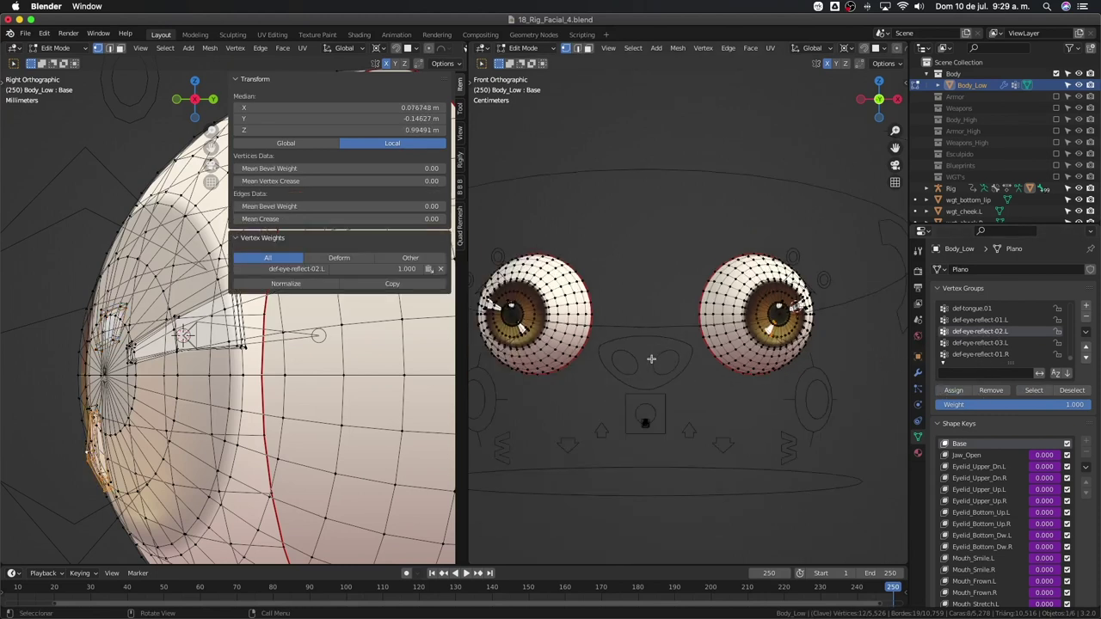
{"action": "left_click", "coordinate": [550, 323]}
{"action": "scroll", "coordinate": [545, 328], "scroll_direction": "up", "scroll_amount": 1}
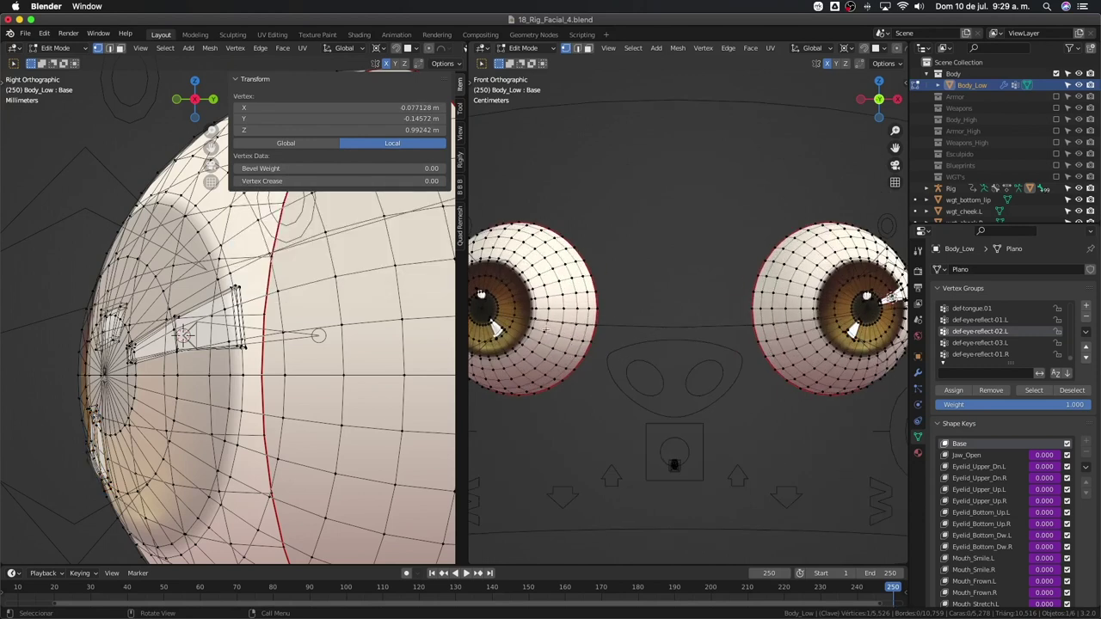
{"action": "key", "text": "l"}
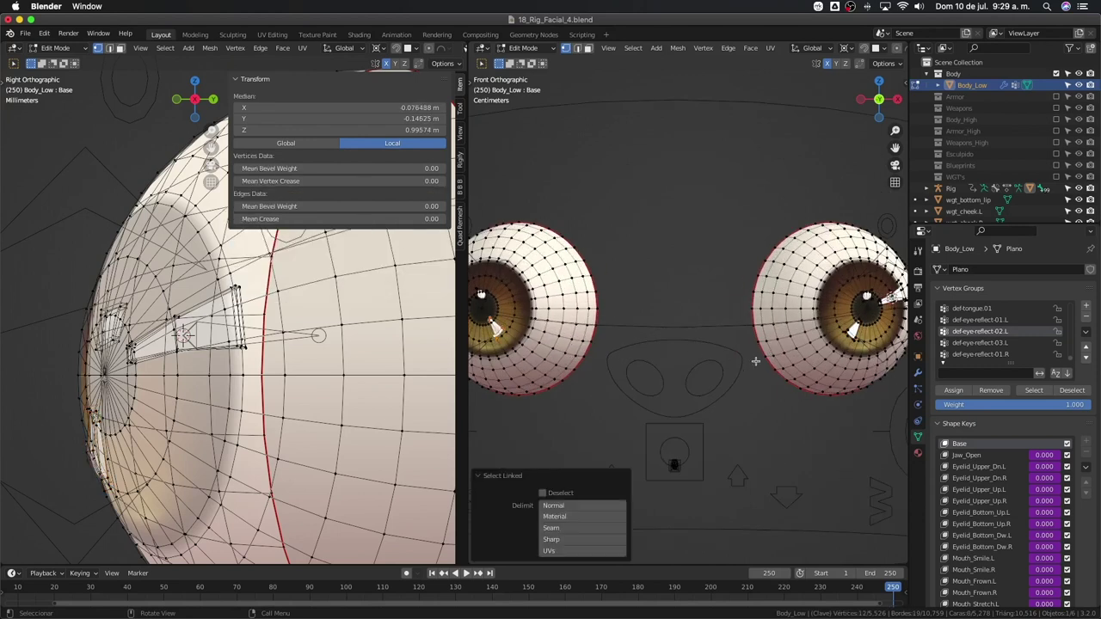
Add a vertex group named def-eye-reflect-02.R and assign the right eye's lower reflection to it with weight 1.000
{"action": "left_click", "coordinate": [1085, 305]}
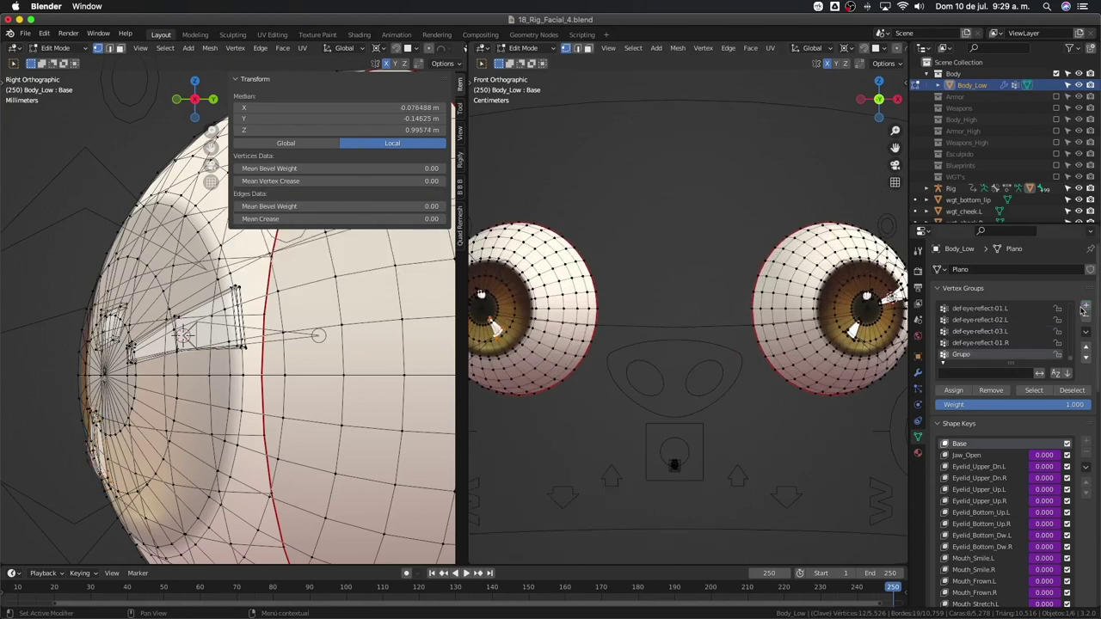
{"action": "double_click", "coordinate": [982, 356]}
{"action": "type", "text": "def-eye-reflect-01.L"}
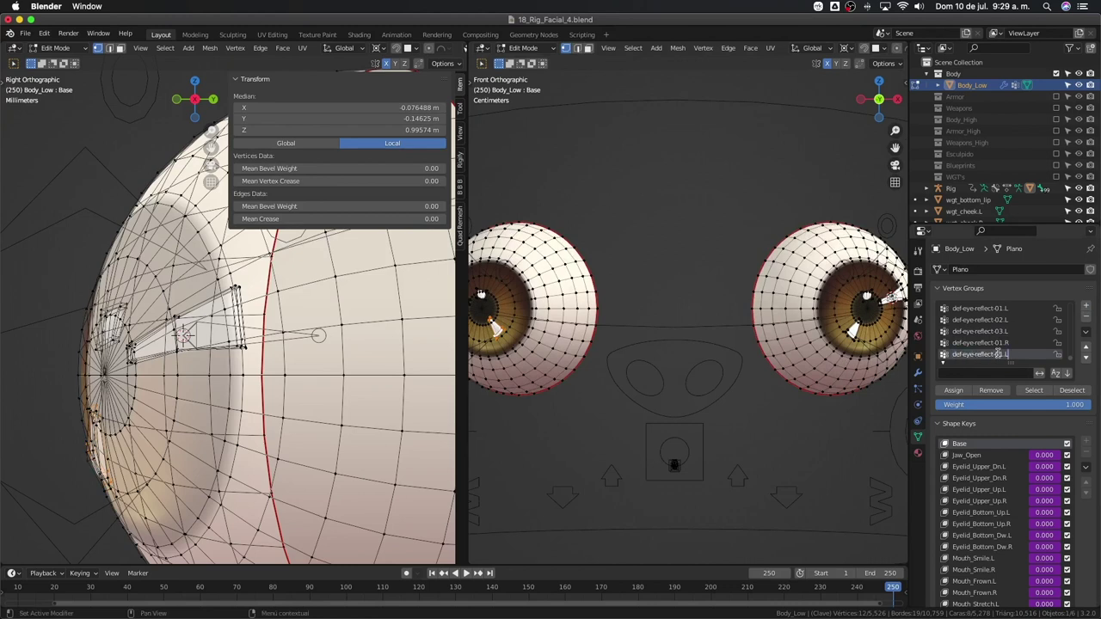
{"action": "left_click_drag", "start_coordinate": [997, 353], "coordinate": [1021, 353]}
{"action": "type", "text": "2"}
{"action": "key", "text": "BackSpace"}
{"action": "type", "text": "R"}
{"action": "key", "text": "Return"}
{"action": "left_click", "coordinate": [954, 391]}
Select the right eye's small upper reflection and assign it to a new vertex group named def-eye-reflect-03.R with weight 1.000
{"action": "middle_click_drag", "start_coordinate": [678, 376], "coordinate": [587, 322]}
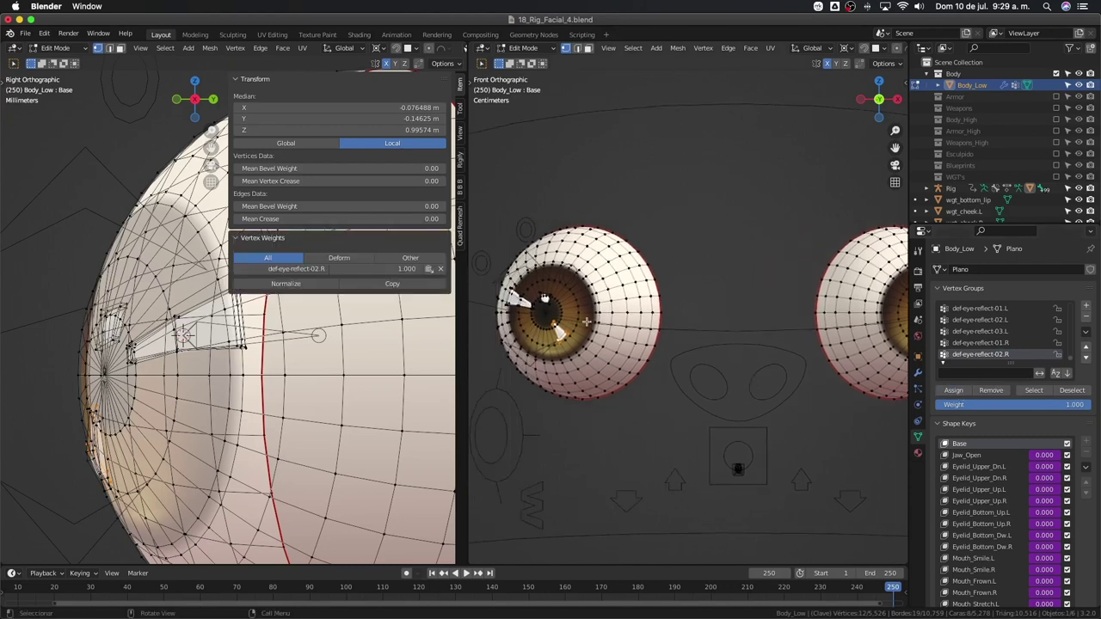
{"action": "left_click", "coordinate": [544, 299]}
{"action": "key", "text": "l"}
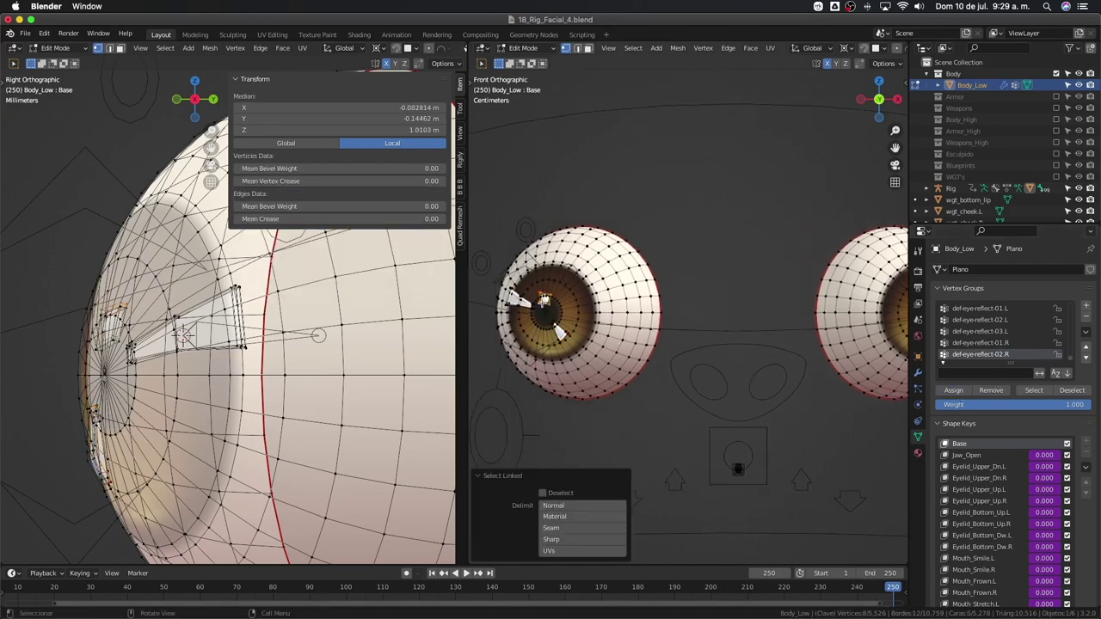
{"action": "left_click", "coordinate": [1085, 305]}
{"action": "double_click", "coordinate": [961, 355]}
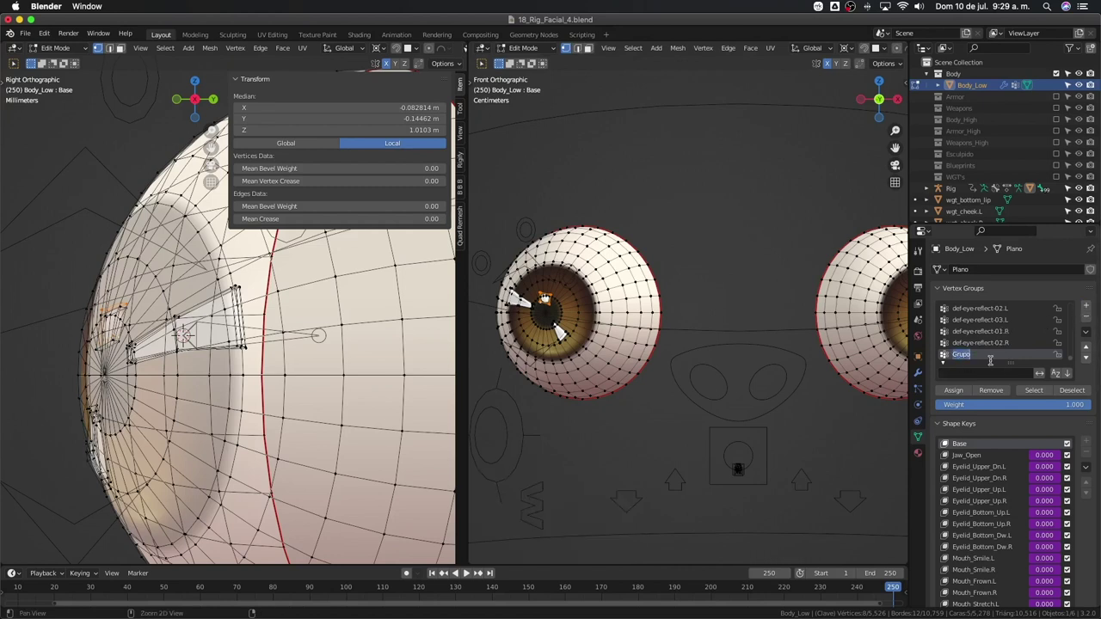
{"action": "type", "text": "def-eye-reflect-01.L"}
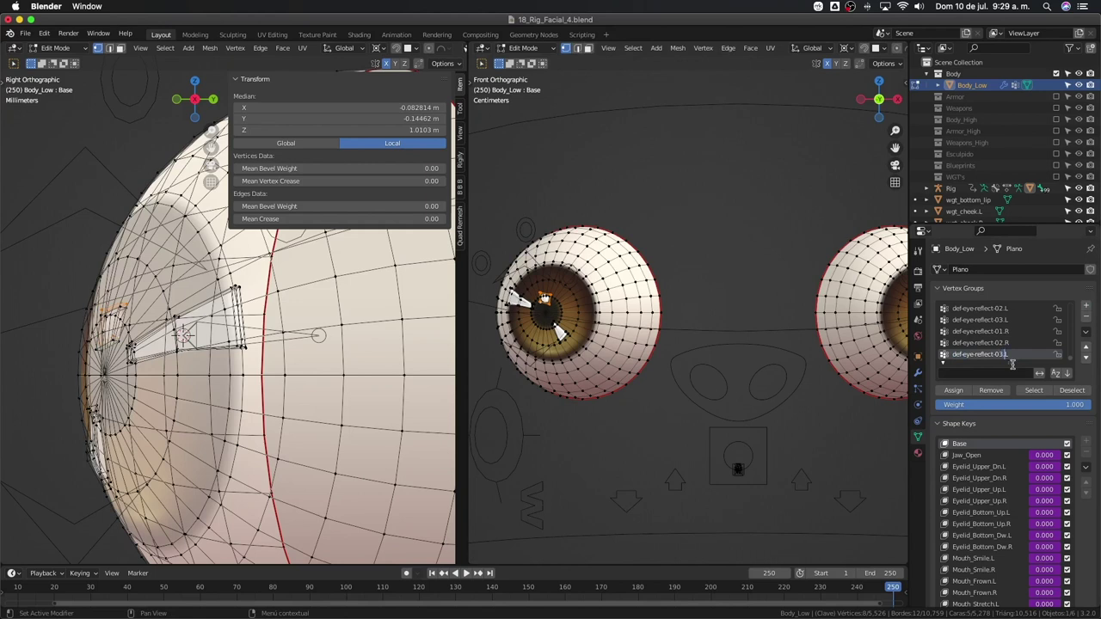
{"action": "type", "text": "R"}
{"action": "left_click", "coordinate": [952, 391]}
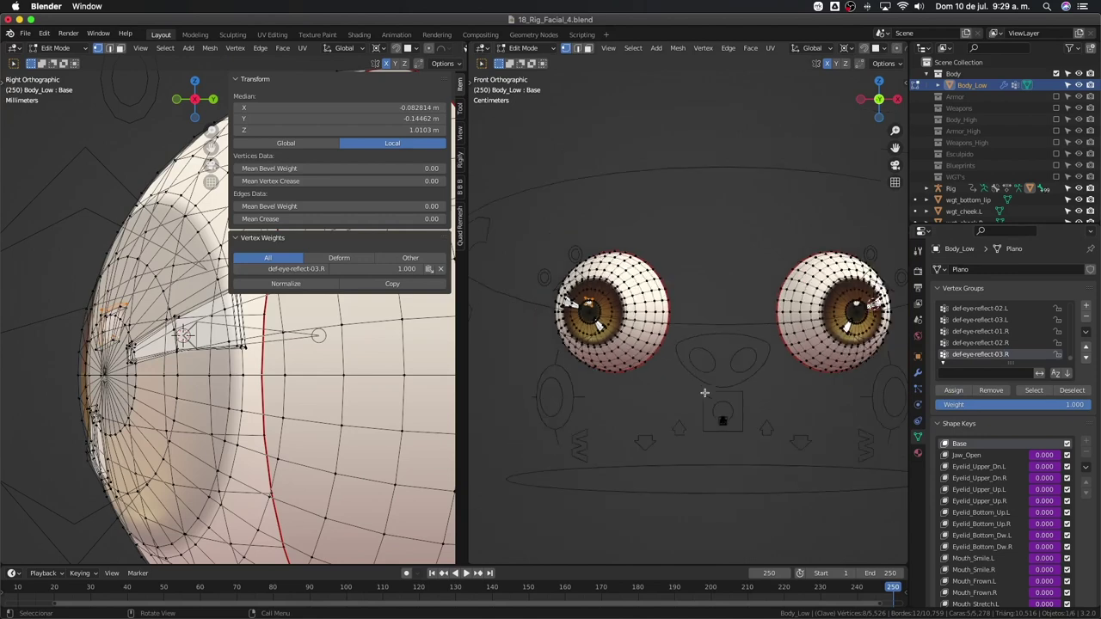
Leave the mesh's Edit Mode and put the Rig armature into Pose Mode
{"action": "key", "text": "Tab"}
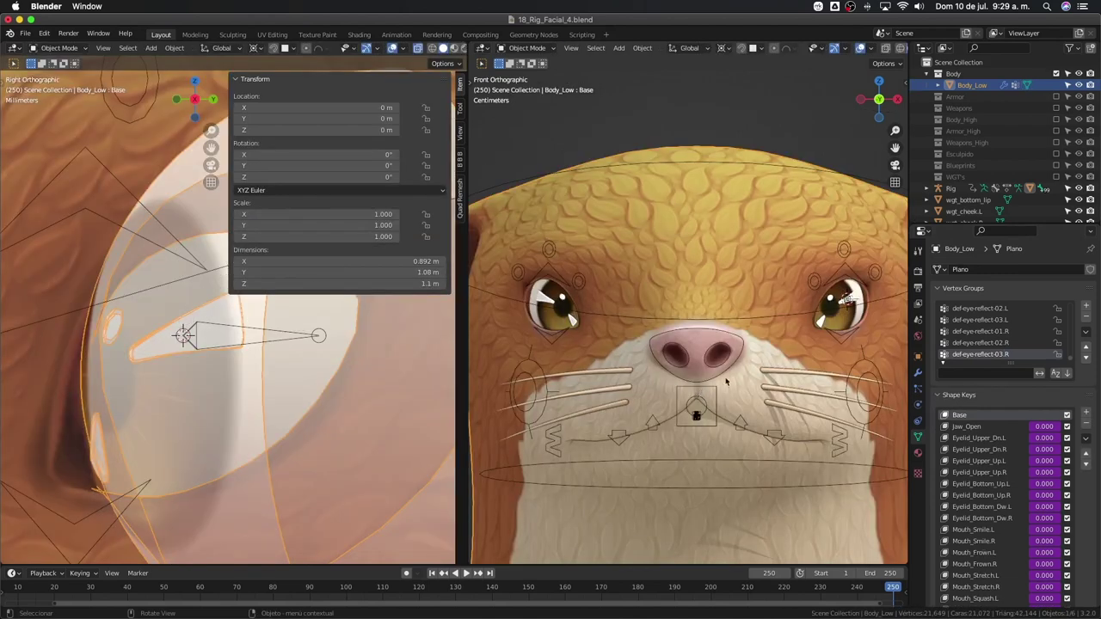
{"action": "left_click", "coordinate": [847, 299]}
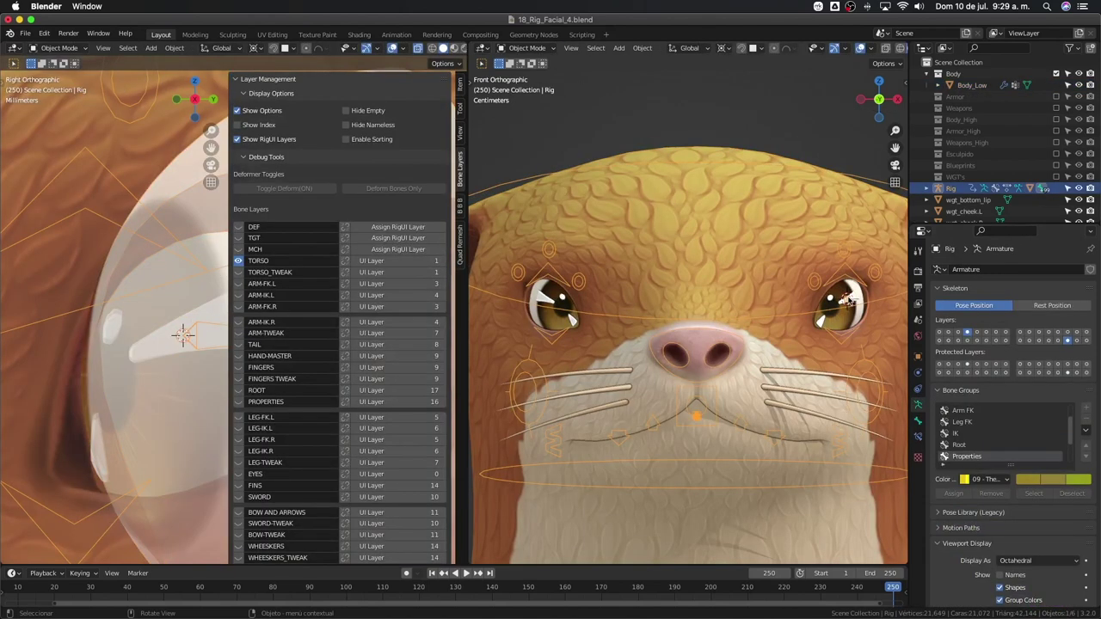
{"action": "key", "text": "ctrl+Tab"}
Test how the left eye's wedge-shaped reflection deforms by scaling the def-eye-reflect-01.L bone, without keeping the scaling
{"action": "middle_click_drag", "start_coordinate": [833, 343], "coordinate": [799, 353], "text": "shift"}
{"action": "key", "text": "s"}
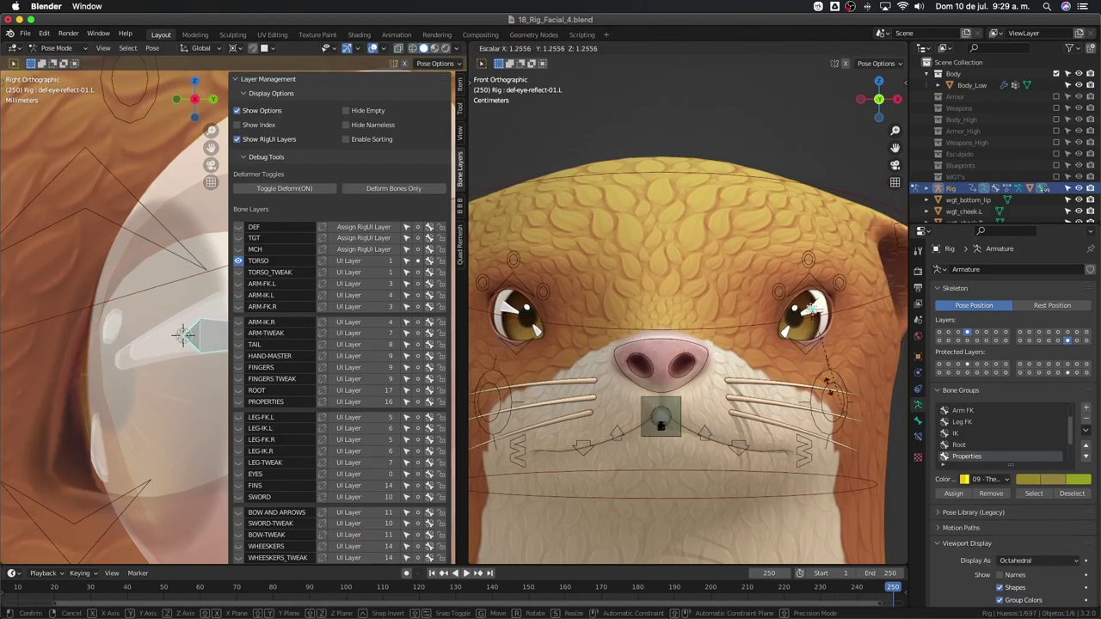
{"action": "left_click", "coordinate": [836, 396]}
{"action": "scroll", "coordinate": [835, 394], "scroll_direction": "up", "scroll_amount": 3}
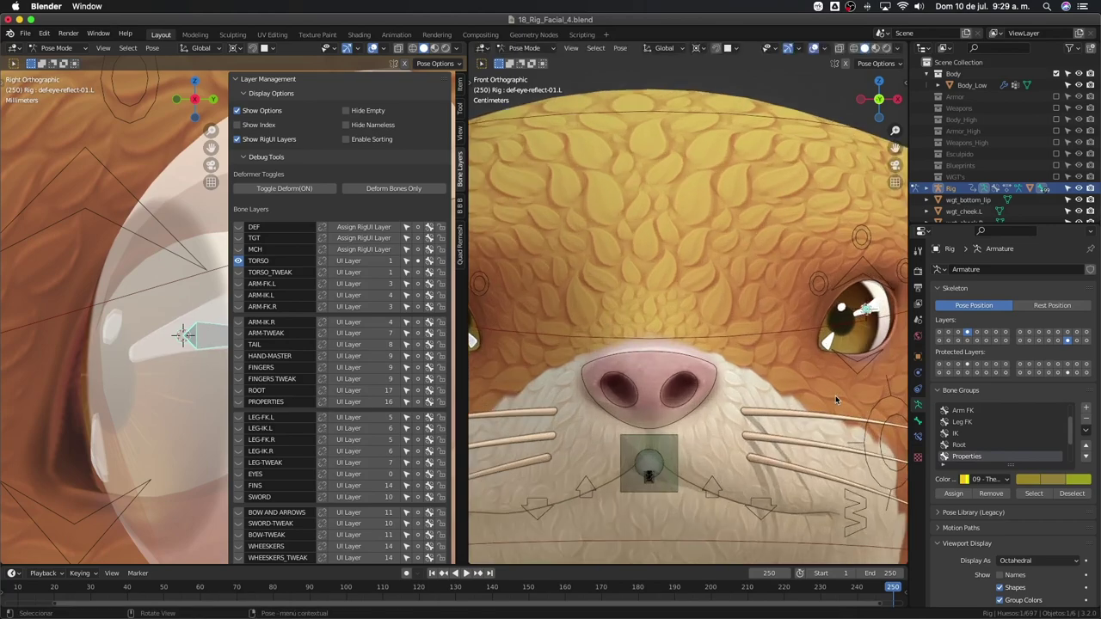
{"action": "middle_click_drag", "start_coordinate": [835, 394], "coordinate": [778, 406]}
{"action": "key", "text": "s"}
{"action": "left_click", "coordinate": [756, 396]}
{"action": "key", "text": "s"}
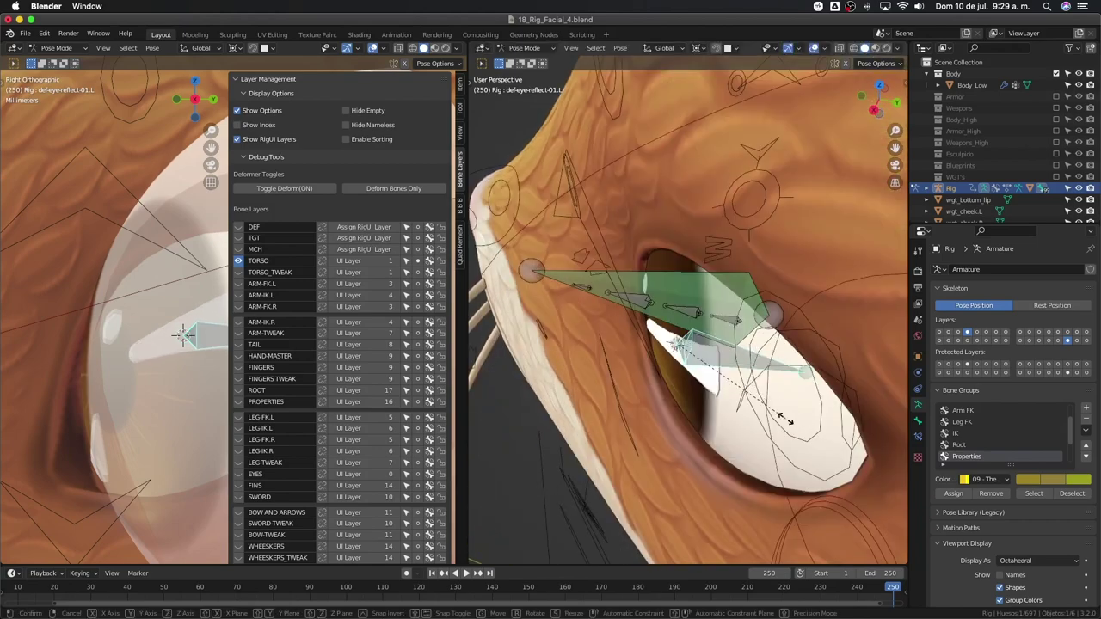
{"action": "right_click", "coordinate": [745, 389]}
Put the Rig armature in Edit Mode and shift the def-eye-reflect-01.L bone slightly along global Y onto the wedge-shaped reflection
{"action": "middle_click_drag", "start_coordinate": [746, 388], "coordinate": [748, 359]}
{"action": "key", "text": "Tab"}
{"action": "key", "text": "KP_3"}
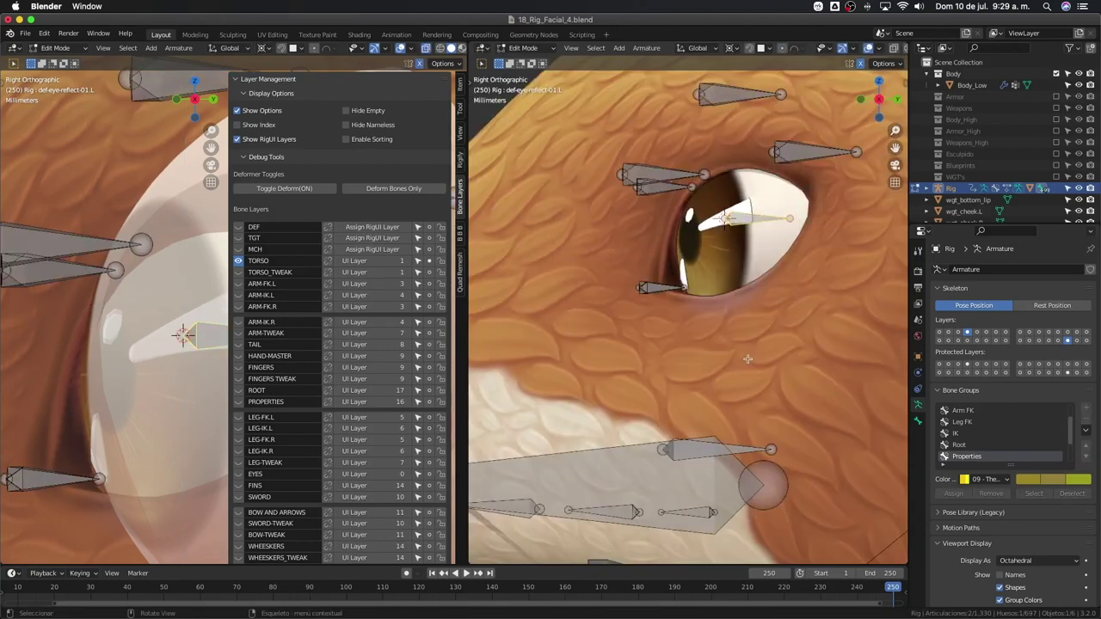
{"action": "key", "text": "KP_7"}
{"action": "middle_click_drag", "start_coordinate": [748, 356], "coordinate": [696, 320], "text": "shift"}
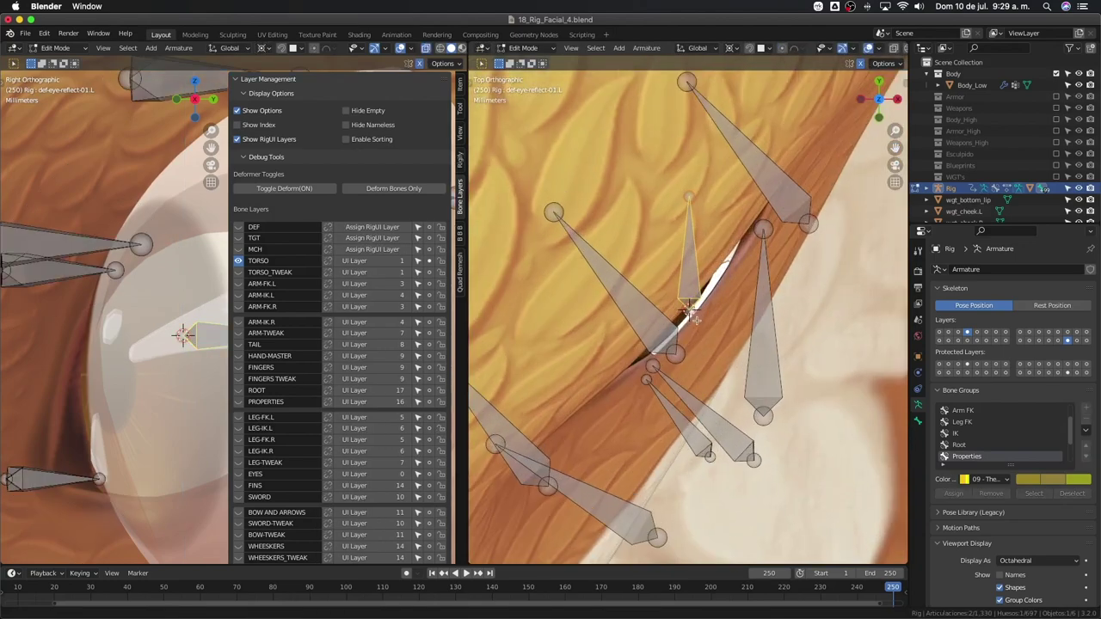
{"action": "scroll", "coordinate": [695, 318], "scroll_direction": "up", "scroll_amount": 4}
{"action": "key", "text": "g"}
{"action": "key", "text": "y"}
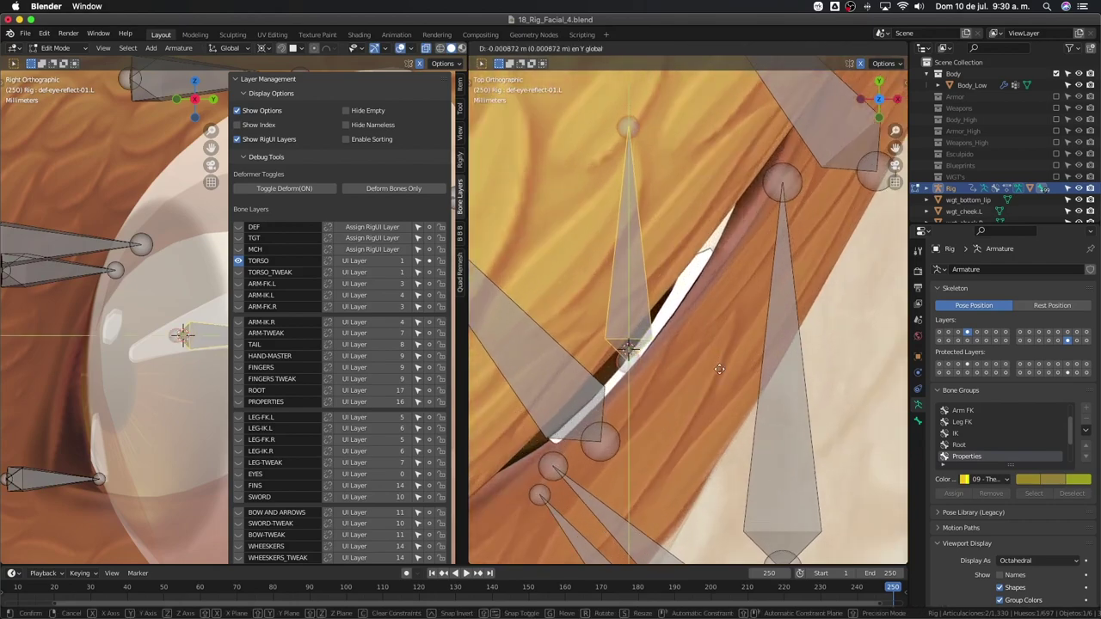
{"action": "left_click", "coordinate": [719, 370]}
Return the rig to Pose Mode and test scaling the def-eye-reflect-01.L bone without keeping the change
{"action": "scroll", "coordinate": [719, 370], "scroll_direction": "down", "scroll_amount": 3}
{"action": "key", "text": "Tab"}
{"action": "middle_click_drag", "start_coordinate": [719, 370], "coordinate": [663, 330]}
{"action": "scroll", "coordinate": [653, 346], "scroll_direction": "down", "scroll_amount": 4}
{"action": "key", "text": "s"}
{"action": "key", "text": "Escape"}
Set the transform pivot point to Bounding Box Center and test-scale the wedge reflection's bone again without keeping the scaling
{"action": "left_click", "coordinate": [698, 48]}
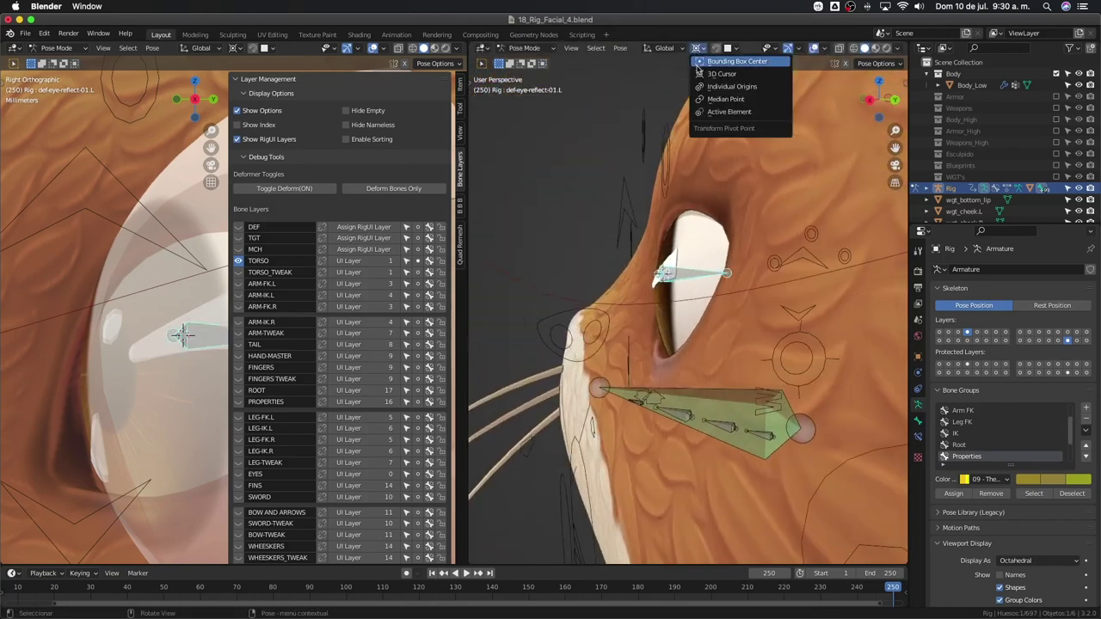
{"action": "key", "text": "s"}
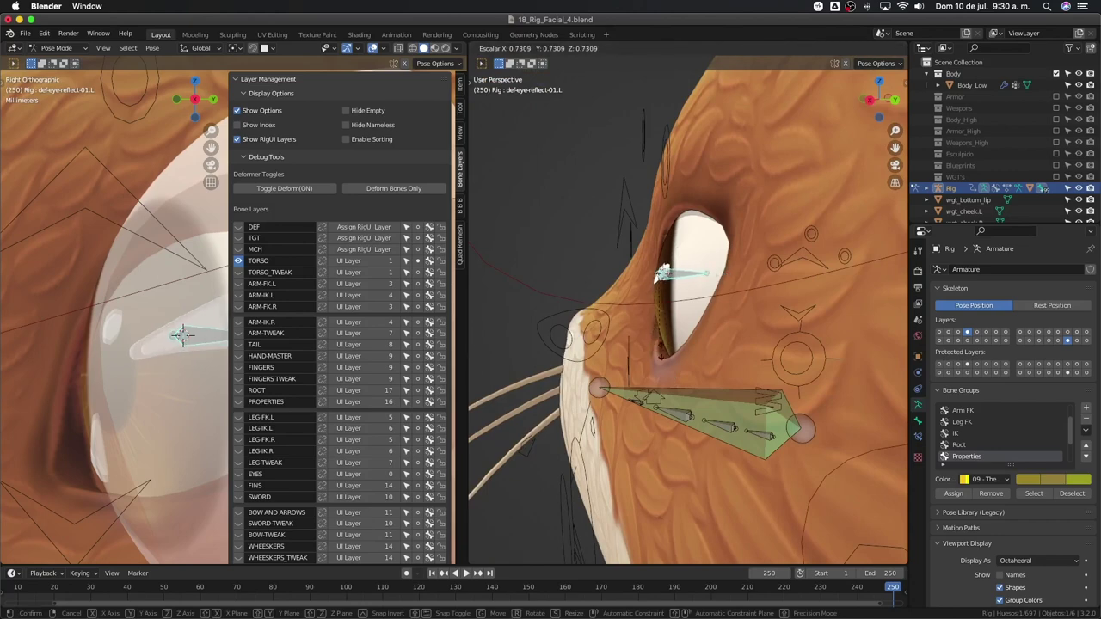
{"action": "right_click", "coordinate": [649, 322]}
{"action": "middle_click_drag", "start_coordinate": [649, 322], "coordinate": [727, 344]}
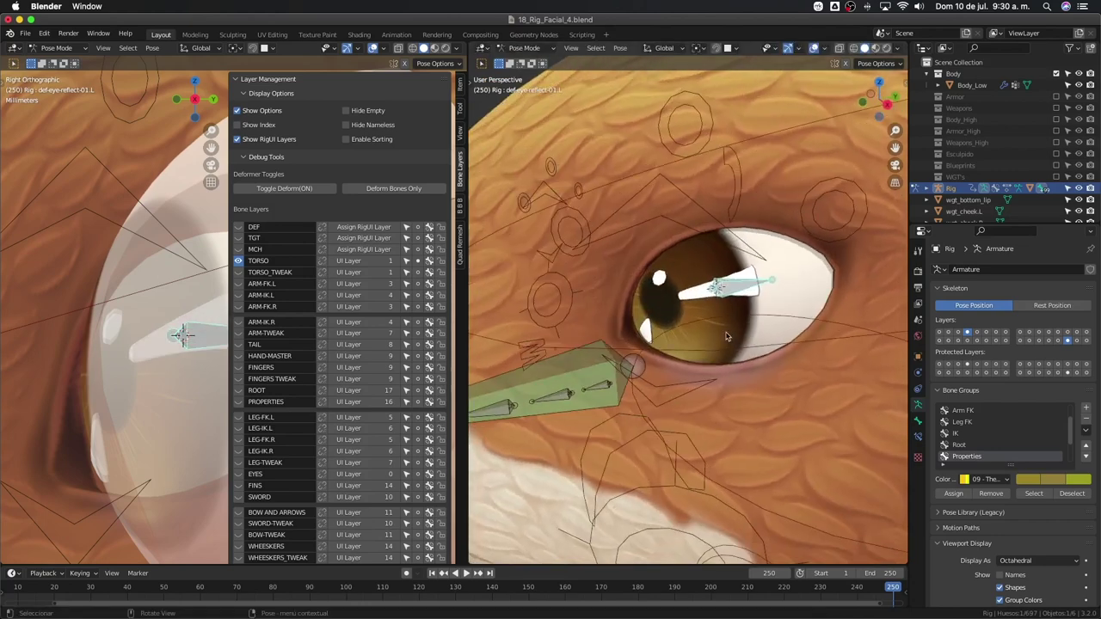
{"action": "key", "text": "KP_1"}
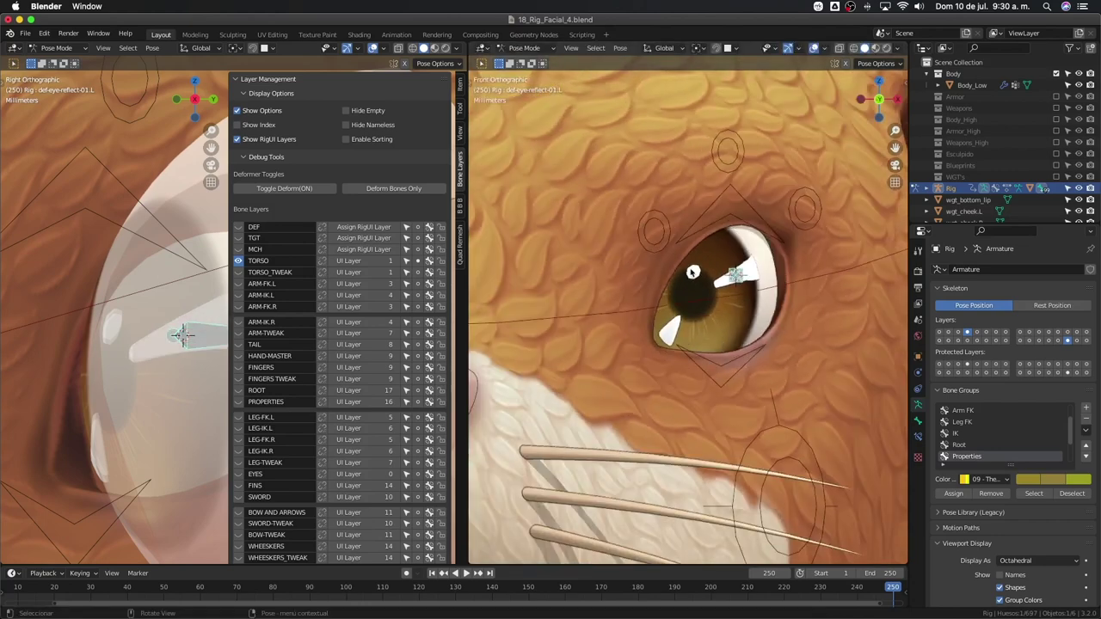
{"action": "scroll", "coordinate": [695, 278], "scroll_direction": "down", "scroll_amount": 8}
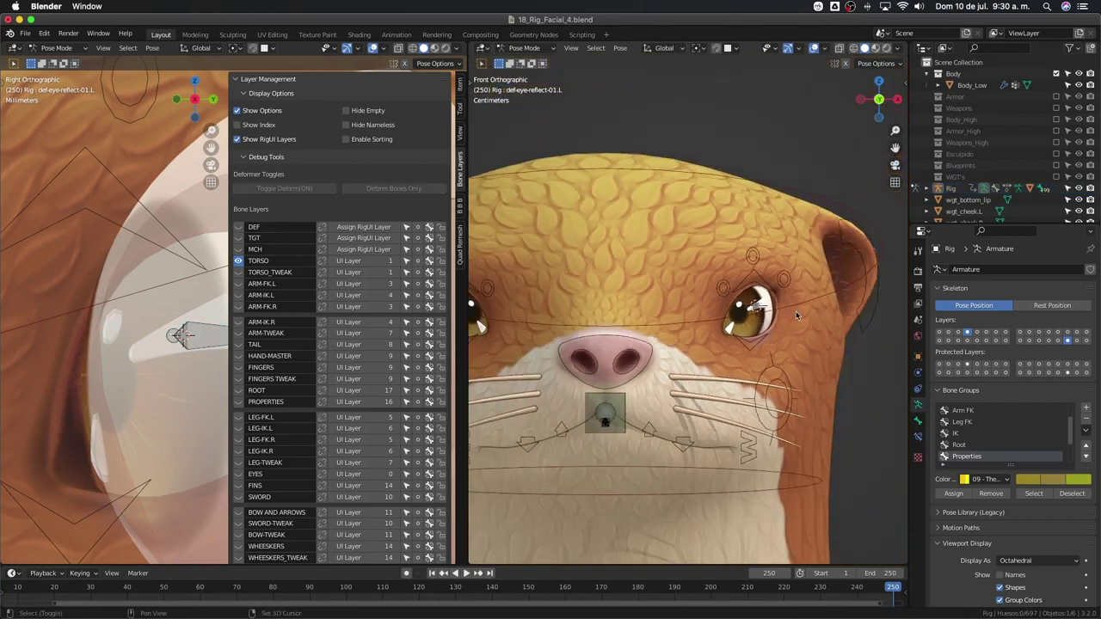
{"action": "middle_click_drag", "start_coordinate": [822, 317], "coordinate": [791, 308]}
{"action": "scroll", "coordinate": [771, 299], "scroll_direction": "up", "scroll_amount": 6}
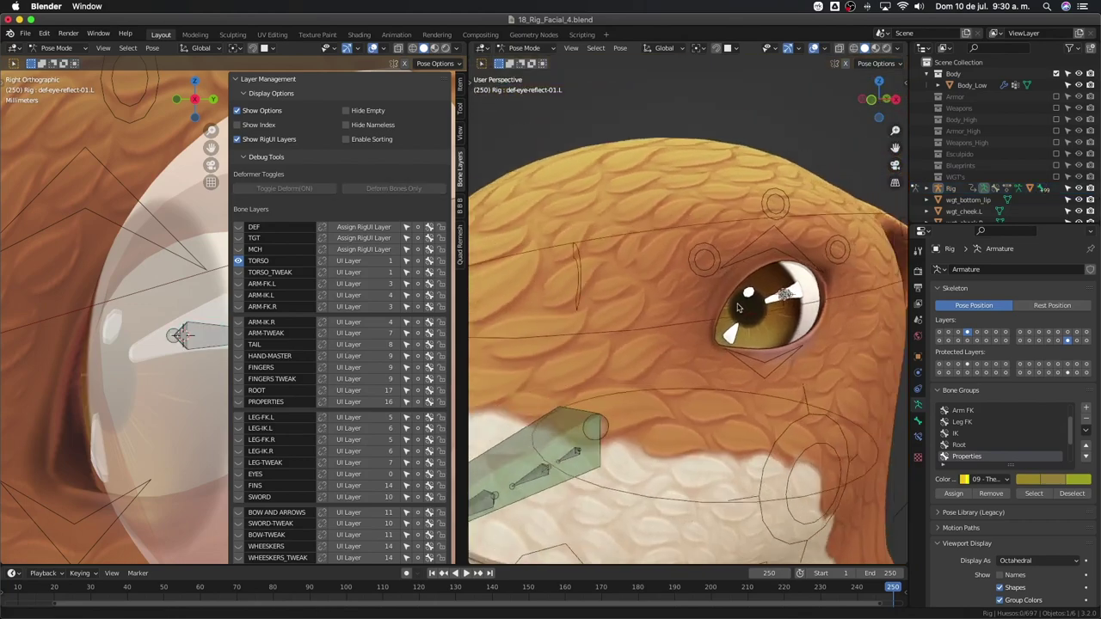
Select the face of the left eye's small upper reflection on the Body_Low mesh and snap the 3D cursor to it
{"action": "key", "text": "ctrl+Tab"}
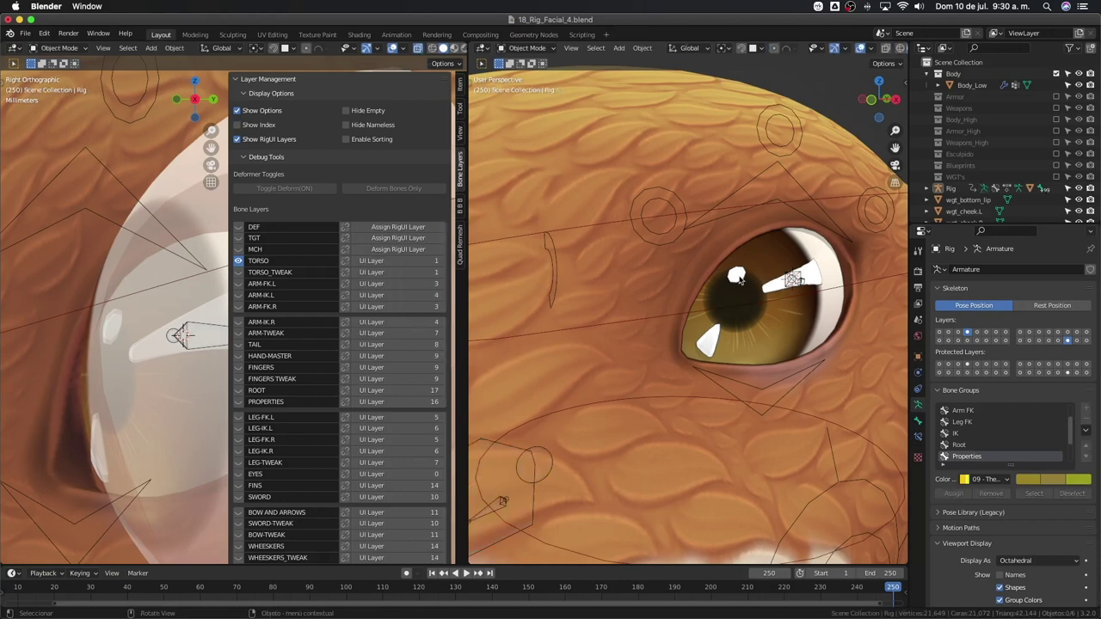
{"action": "left_click", "coordinate": [740, 280]}
{"action": "key", "text": "Tab"}
{"action": "left_click", "coordinate": [727, 283]}
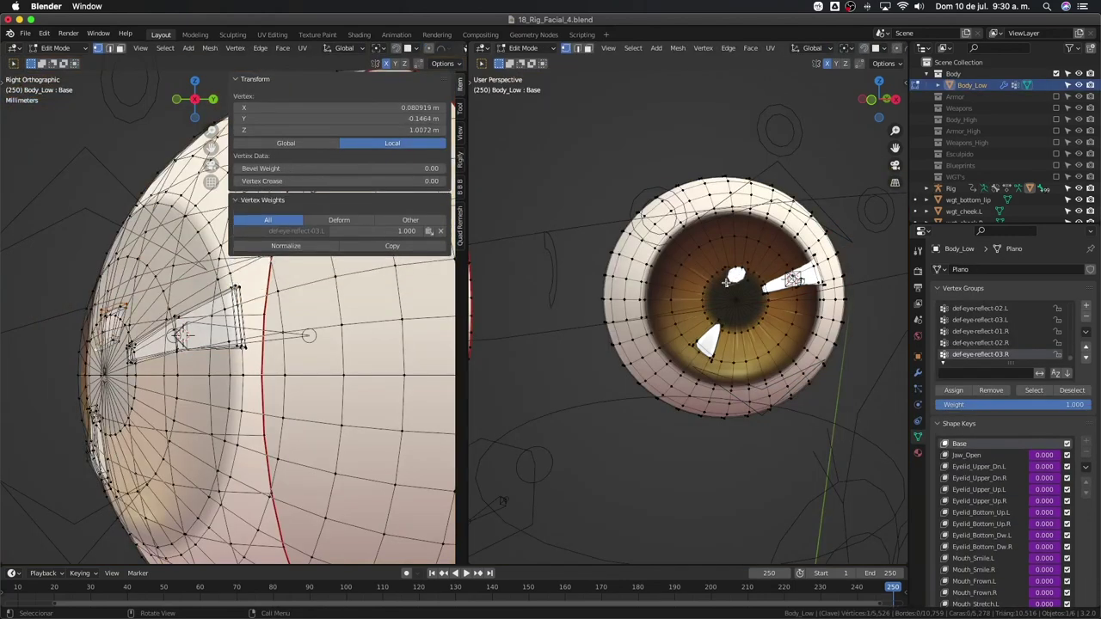
{"action": "key", "text": "ctrl+l"}
{"action": "middle_click_drag", "start_coordinate": [727, 283], "coordinate": [699, 306]}
{"action": "key", "text": "3"}
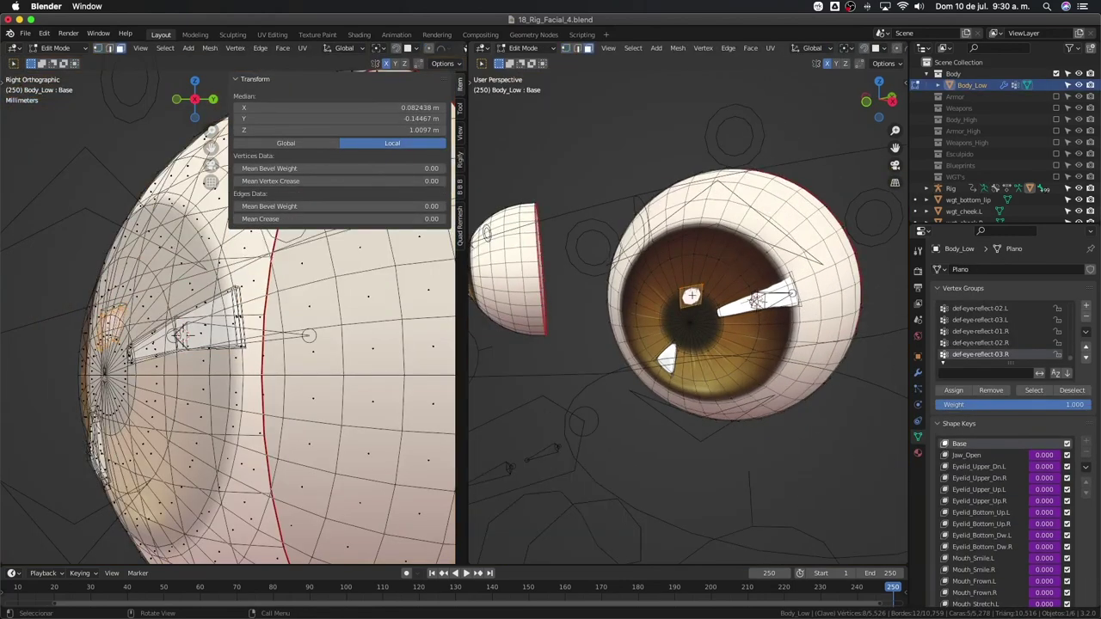
{"action": "left_click", "coordinate": [695, 300]}
{"action": "scroll", "coordinate": [719, 322], "scroll_direction": "up", "scroll_amount": 3}
{"action": "key", "text": "shift+s"}
{"action": "left_click", "coordinate": [732, 398]}
{"action": "middle_click_drag", "start_coordinate": [731, 392], "coordinate": [751, 302]}
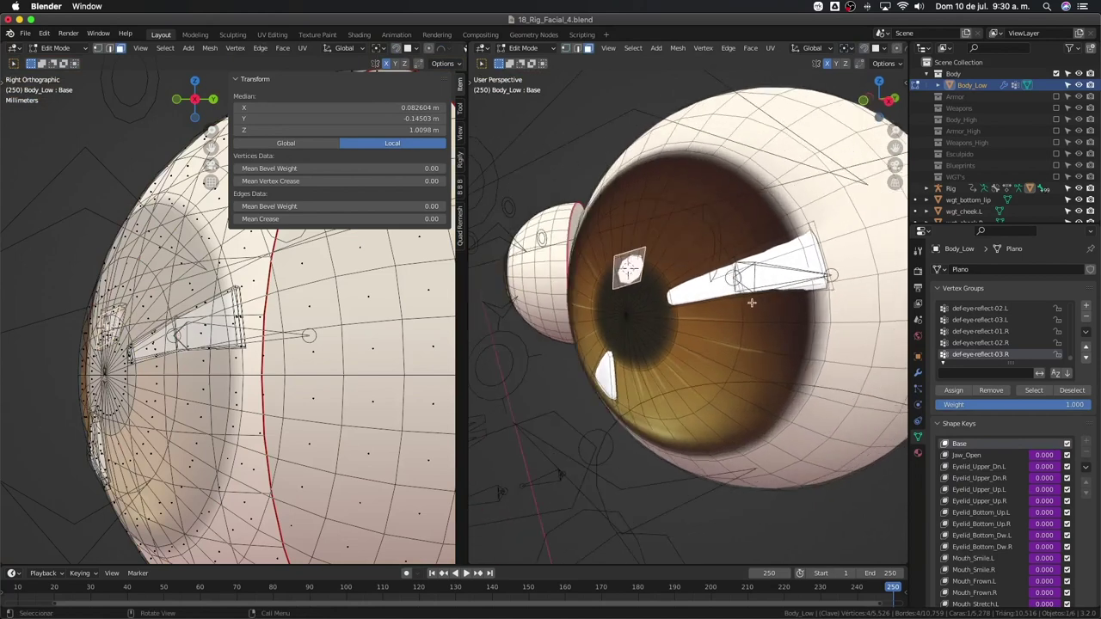
Duplicate the def-eye-reflect-01.L bone in the armature's Edit Mode and snap the copy to the 3D cursor
{"action": "key", "text": "Tab"}
{"action": "left_click", "coordinate": [750, 293]}
{"action": "key", "text": "Tab"}
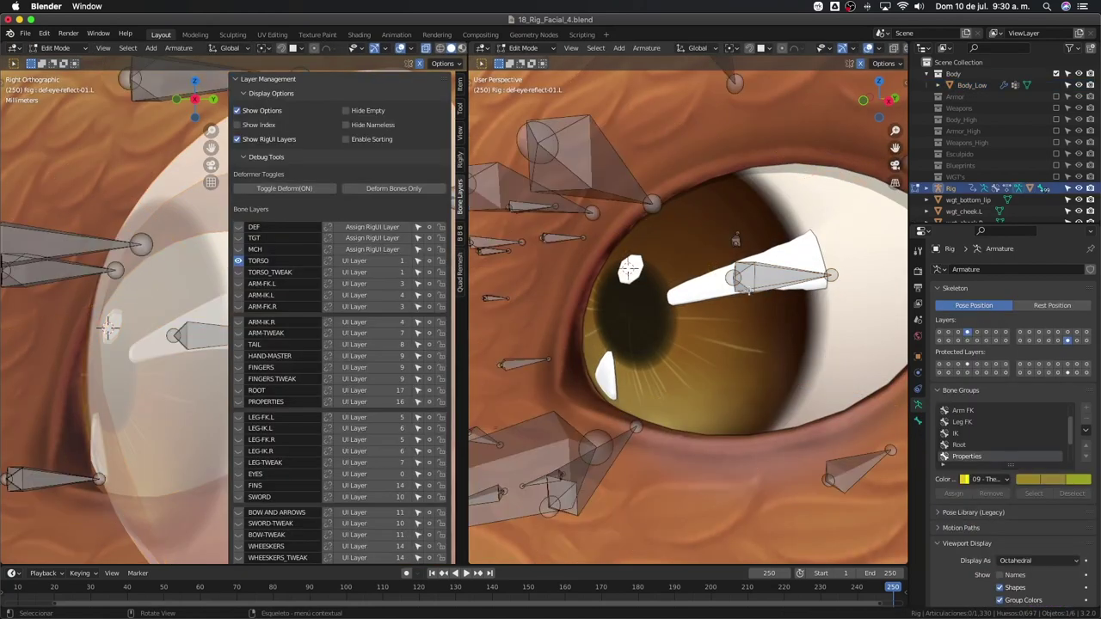
{"action": "key", "text": "shift+d"}
{"action": "right_click", "coordinate": [724, 295]}
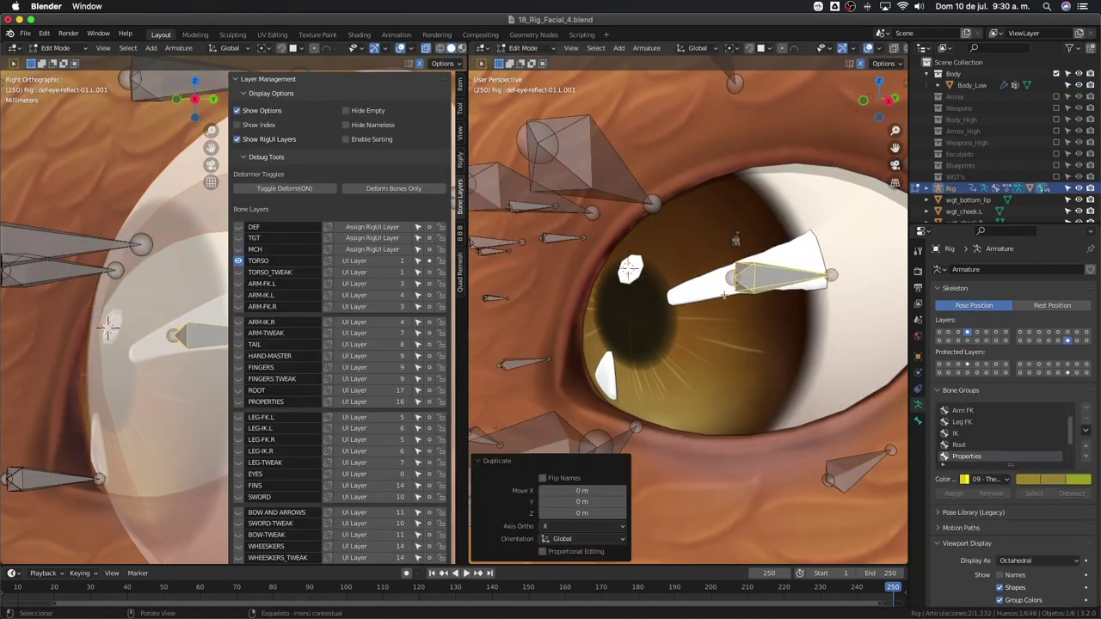
{"action": "key", "text": "shift+s"}
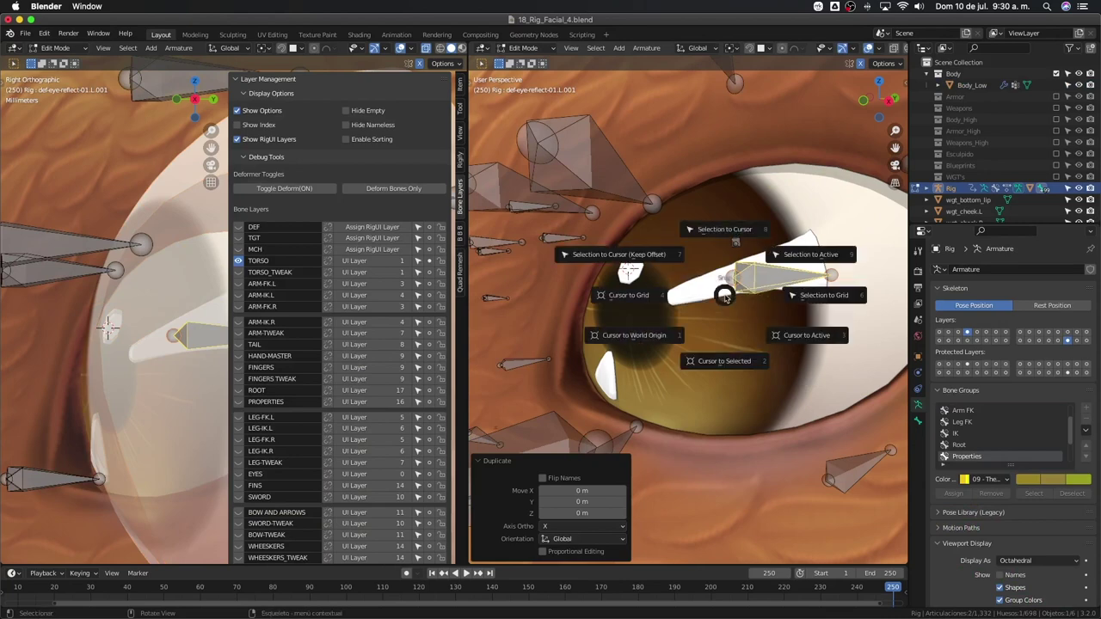
{"action": "left_click", "coordinate": [721, 240]}
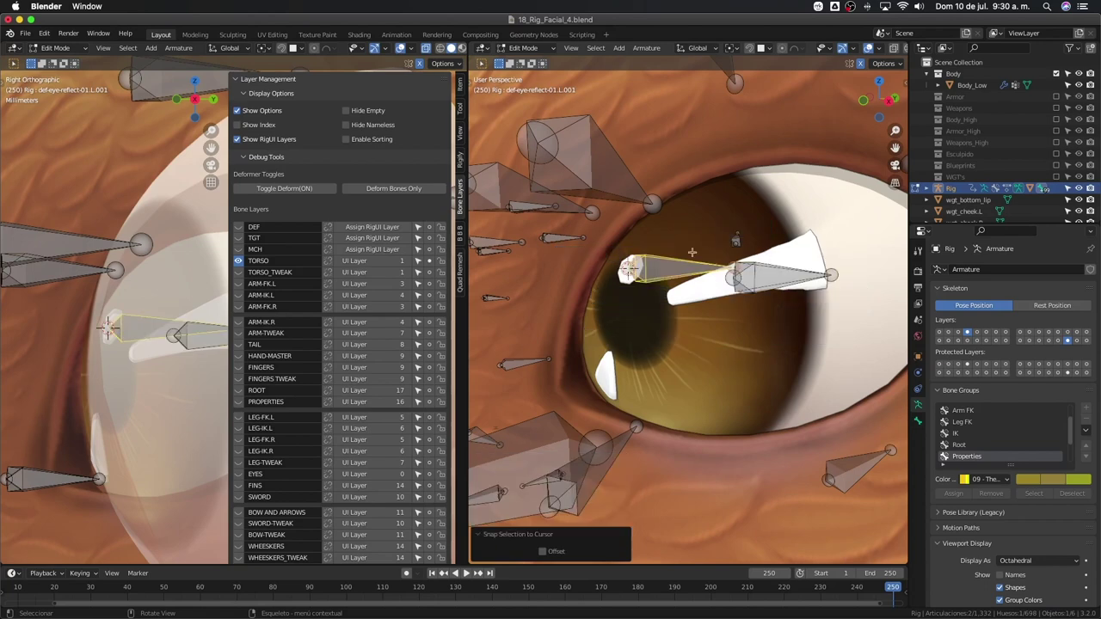
Rename the duplicated bone at the small upper reflection to def-eye-reflect-03.L
{"action": "middle_click_drag", "start_coordinate": [693, 252], "coordinate": [687, 297]}
{"action": "middle_click_drag", "start_coordinate": [838, 366], "coordinate": [871, 317]}
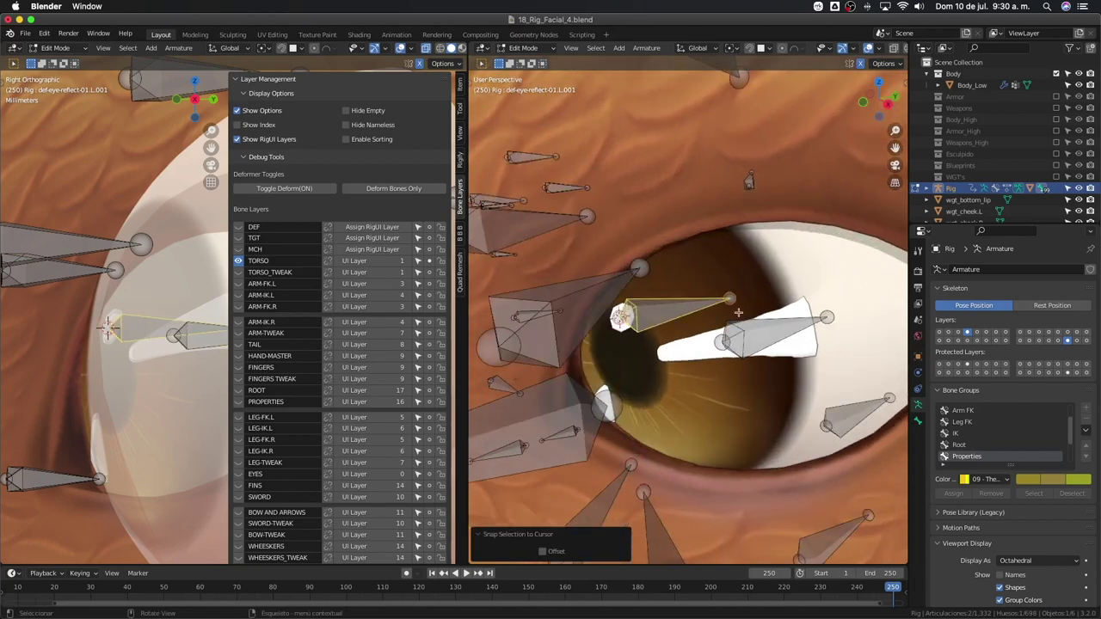
{"action": "left_click", "coordinate": [918, 422]}
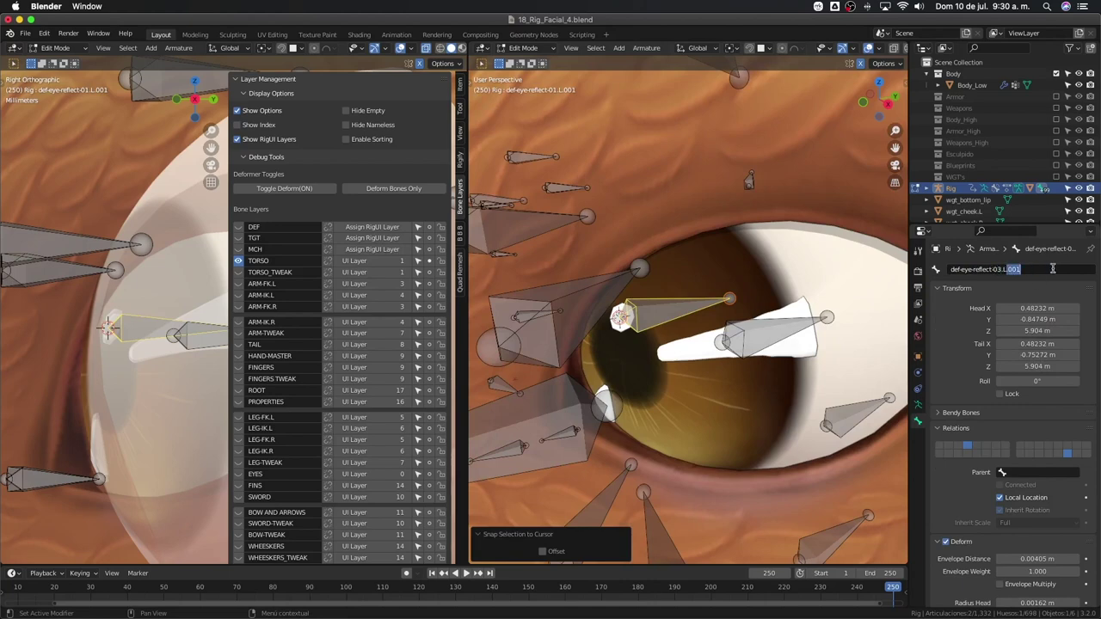
{"action": "key", "text": "Return"}
{"action": "middle_click_drag", "start_coordinate": [678, 321], "coordinate": [698, 312]}
Test the def-eye-reflect-03.L bone in Pose Mode by moving and scaling it without keeping the changes
{"action": "key", "text": "Tab"}
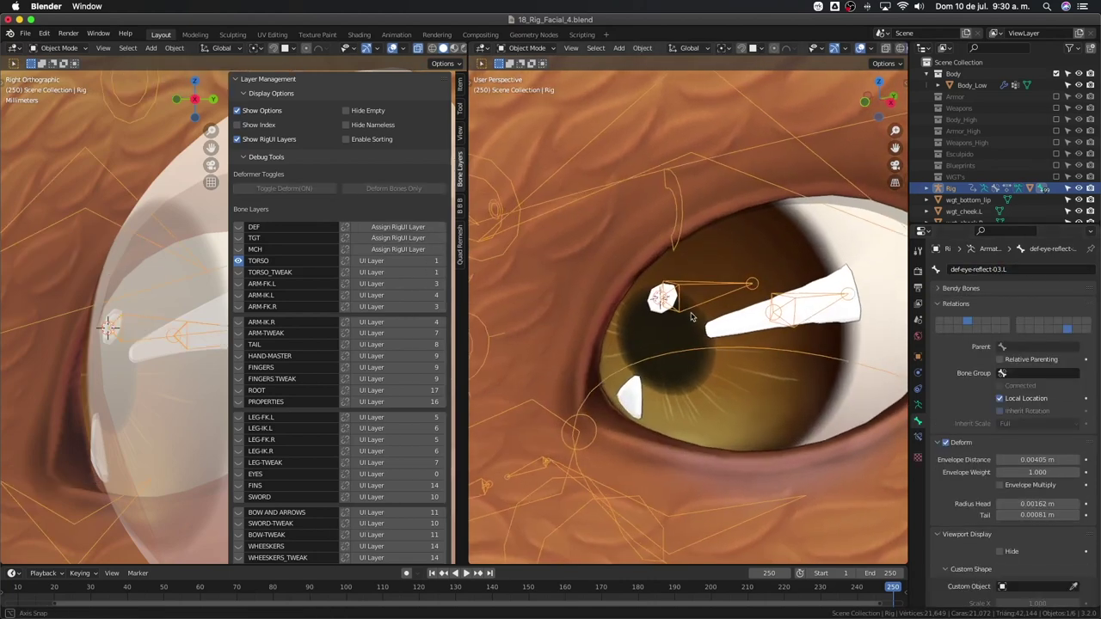
{"action": "key", "text": "ctrl+Tab"}
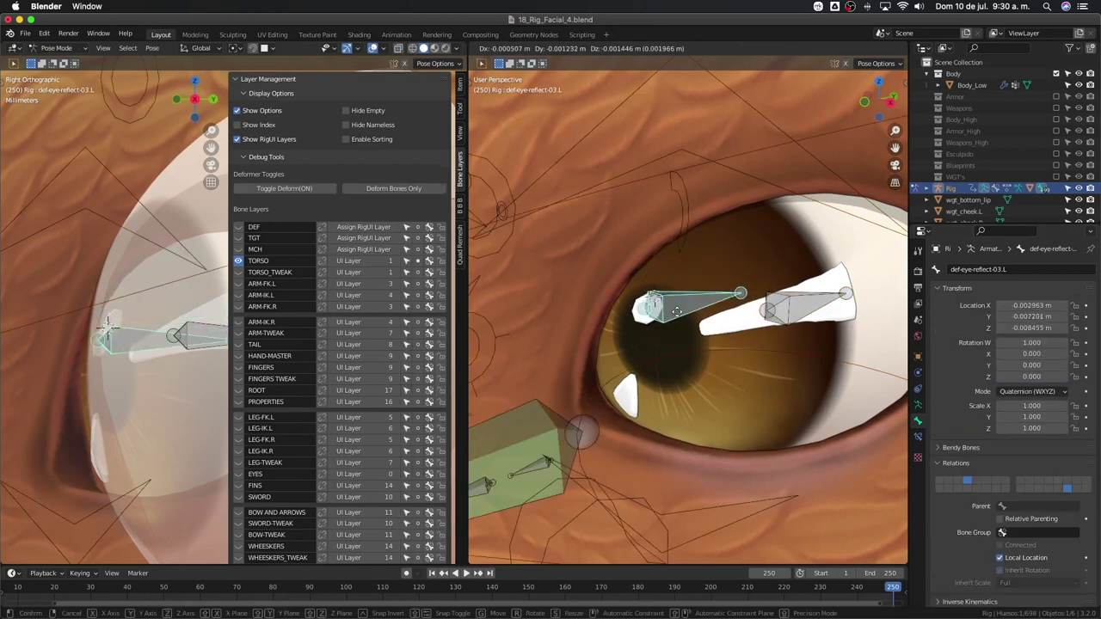
{"action": "key", "text": "s"}
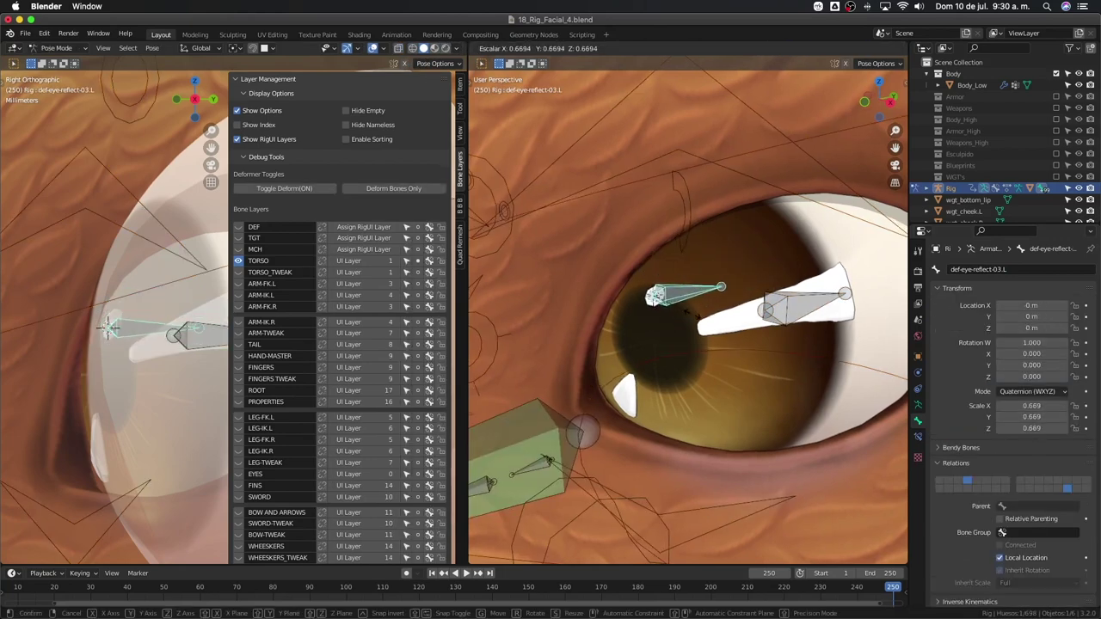
{"action": "right_click", "coordinate": [713, 330]}
{"action": "key", "text": "s"}
{"action": "right_click", "coordinate": [744, 348]}
Select the left eye's lower reflection face on the Body_Low mesh, snap the 3D cursor to it and leave Edit Mode
{"action": "middle_click_drag", "start_coordinate": [729, 346], "coordinate": [629, 366]}
{"action": "key", "text": "ctrl+Tab"}
{"action": "left_click", "coordinate": [619, 369]}
{"action": "key", "text": "Tab"}
{"action": "left_click", "coordinate": [619, 368]}
{"action": "key", "text": "shift+s"}
{"action": "left_click", "coordinate": [632, 404]}
{"action": "key", "text": "Tab"}
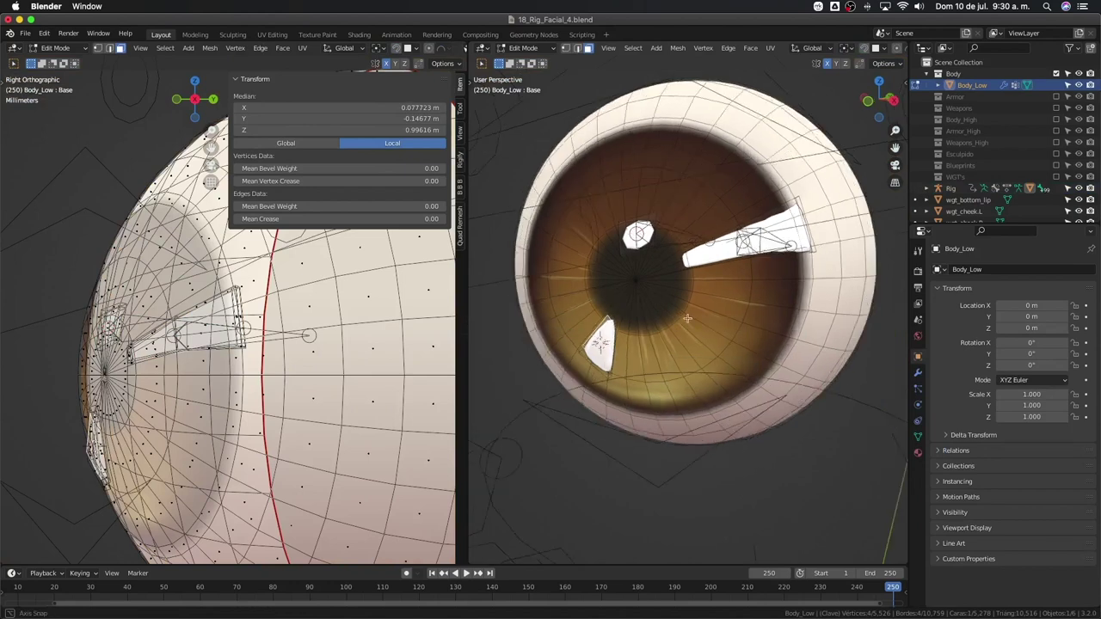
{"action": "key", "text": "ctrl+Tab"}
{"action": "left_click", "coordinate": [653, 275]}
{"action": "key", "text": "ctrl+Tab"}
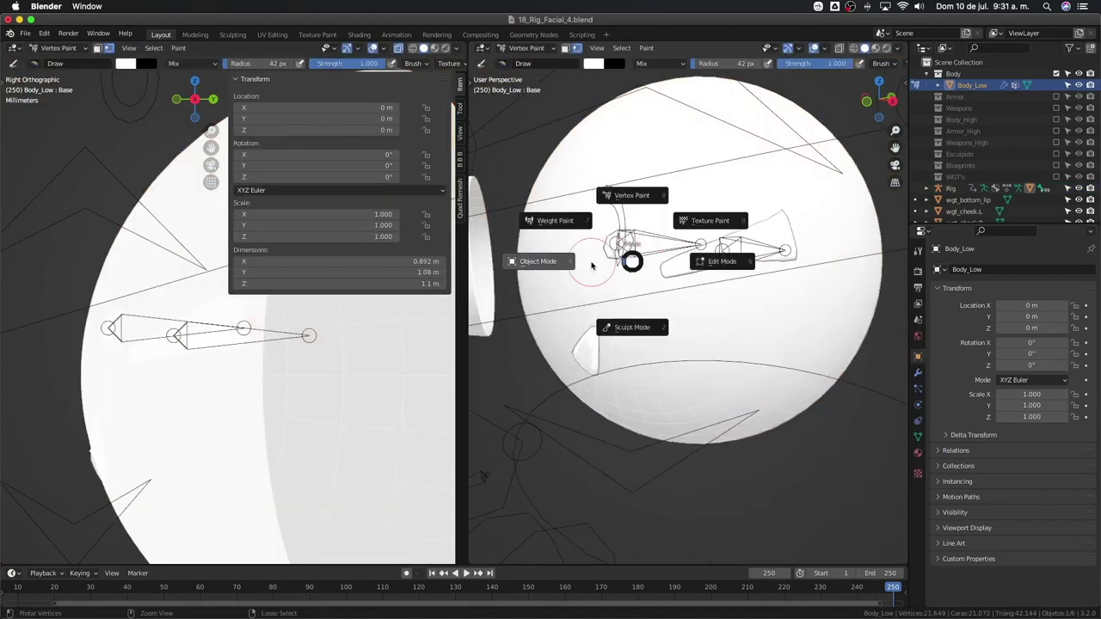
{"action": "left_click", "coordinate": [641, 250]}
Duplicate the def-eye-reflect-03.L bone in the armature's Edit Mode and snap the copy to the 3D cursor on the lower reflection
{"action": "left_click", "coordinate": [638, 259]}
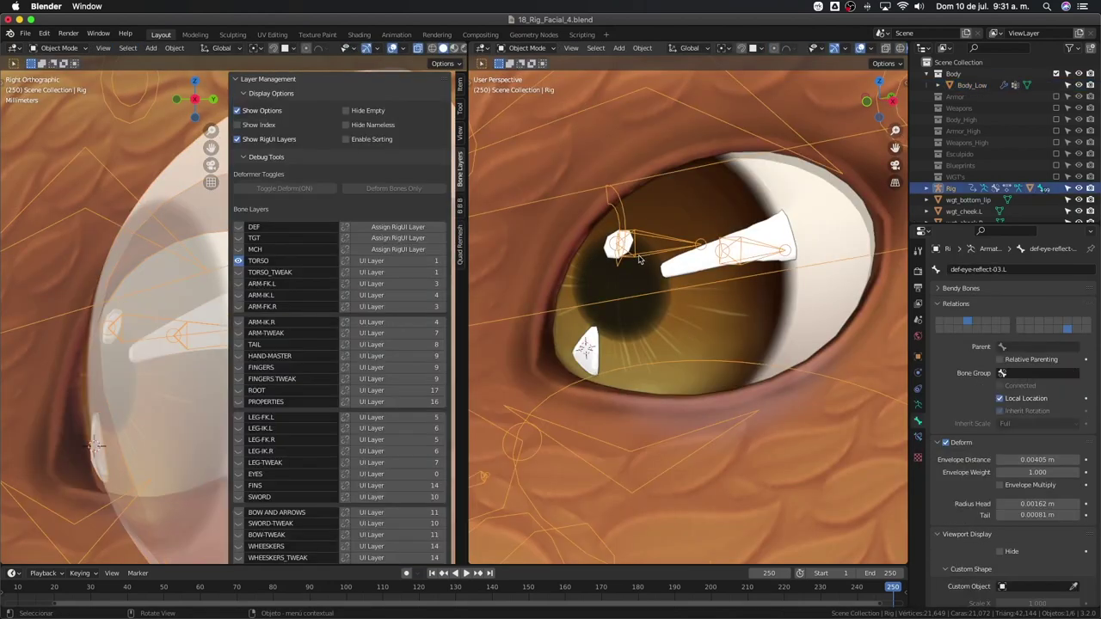
{"action": "key", "text": "Tab"}
{"action": "key", "text": "shift+d"}
{"action": "key", "text": "Escape"}
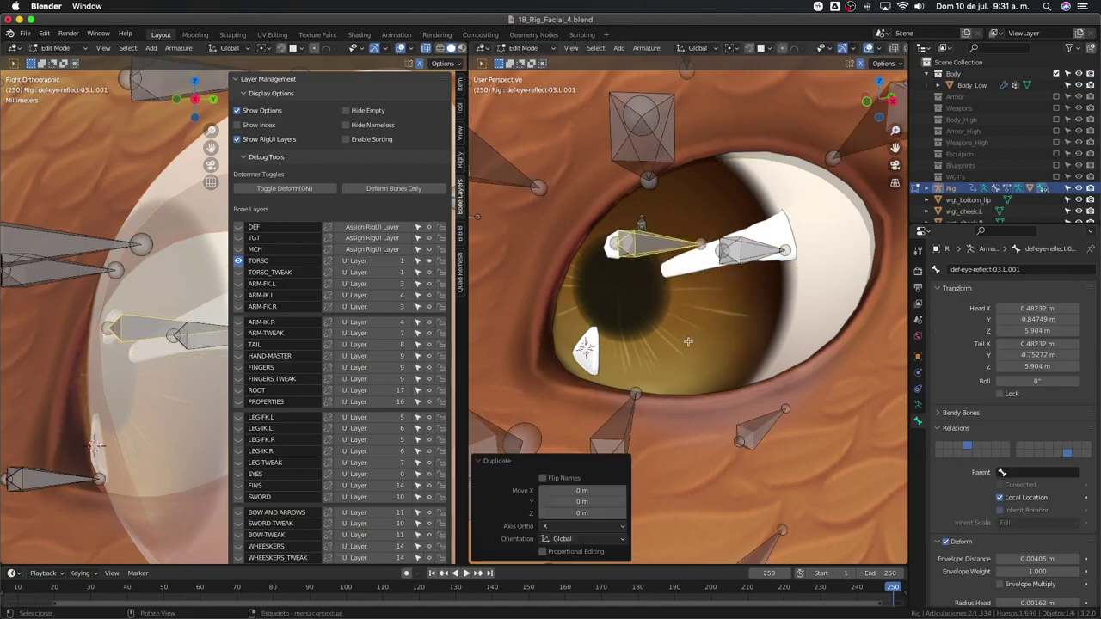
{"action": "key", "text": "shift+s"}
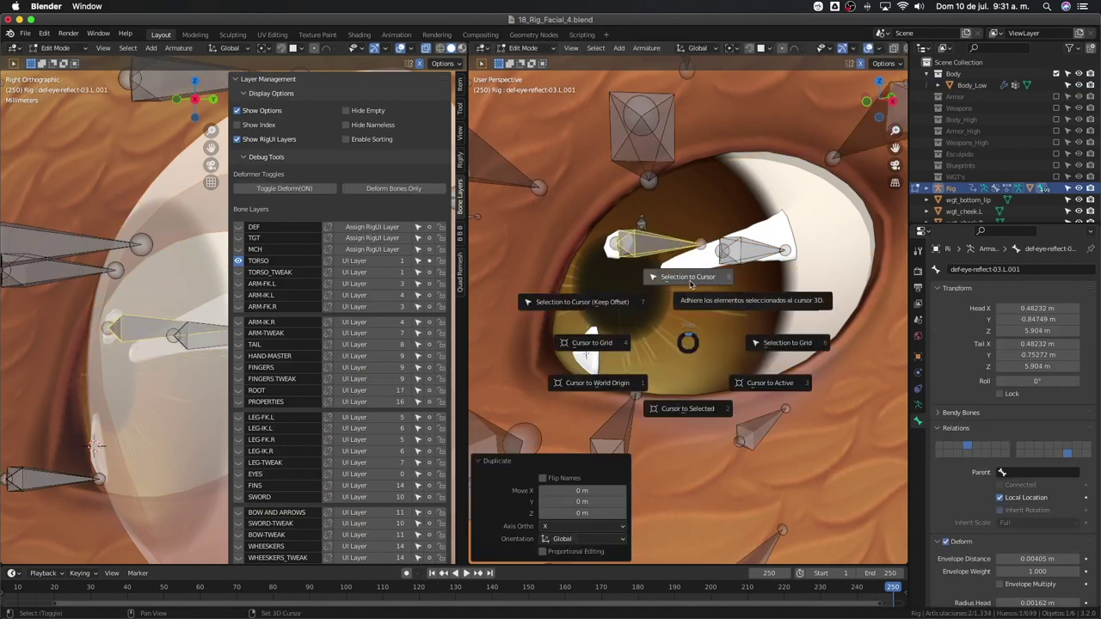
{"action": "left_click", "coordinate": [690, 283]}
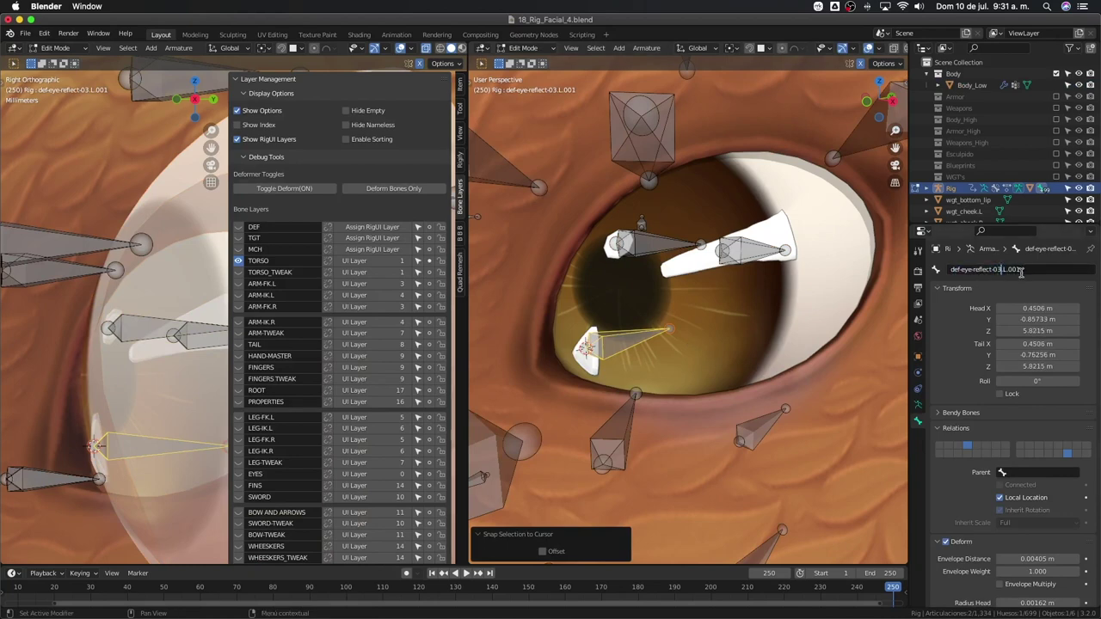
Rename the duplicated bone at the lower reflection to def-eye-reflect-02.L
{"action": "left_click_drag", "start_coordinate": [1003, 269], "coordinate": [1041, 269]}
{"action": "key", "text": "Return"}
{"action": "scroll", "coordinate": [699, 341], "scroll_direction": "down", "scroll_amount": 2}
Test the def-eye-reflect-02.L bone in Pose Mode by scaling and moving it without keeping the changes
{"action": "key", "text": "Tab"}
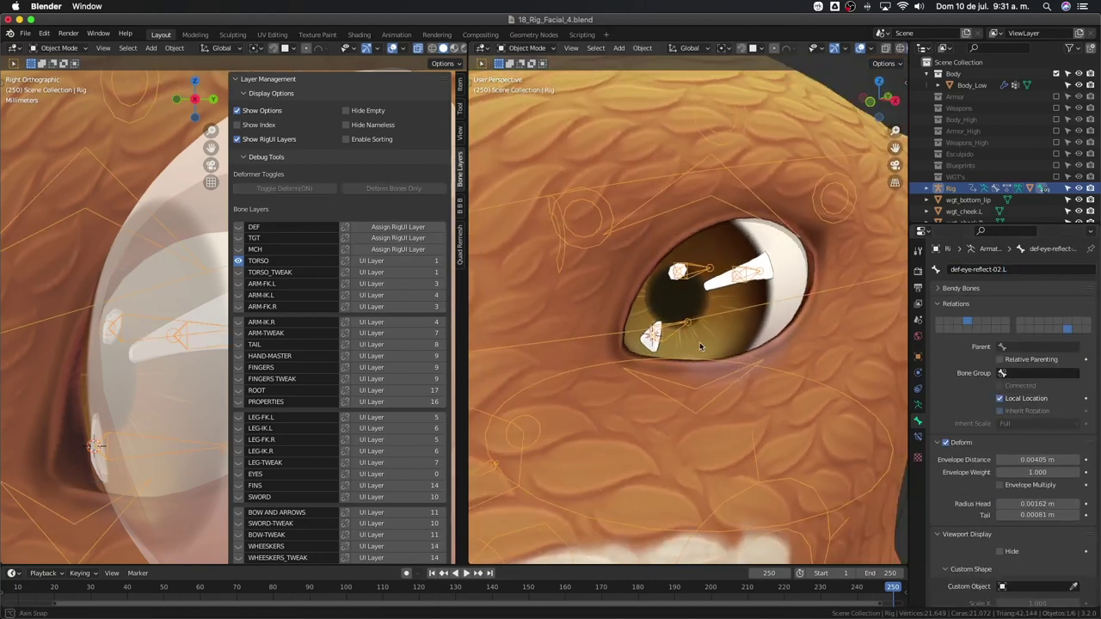
{"action": "key", "text": "ctrl+Tab"}
{"action": "key", "text": "s"}
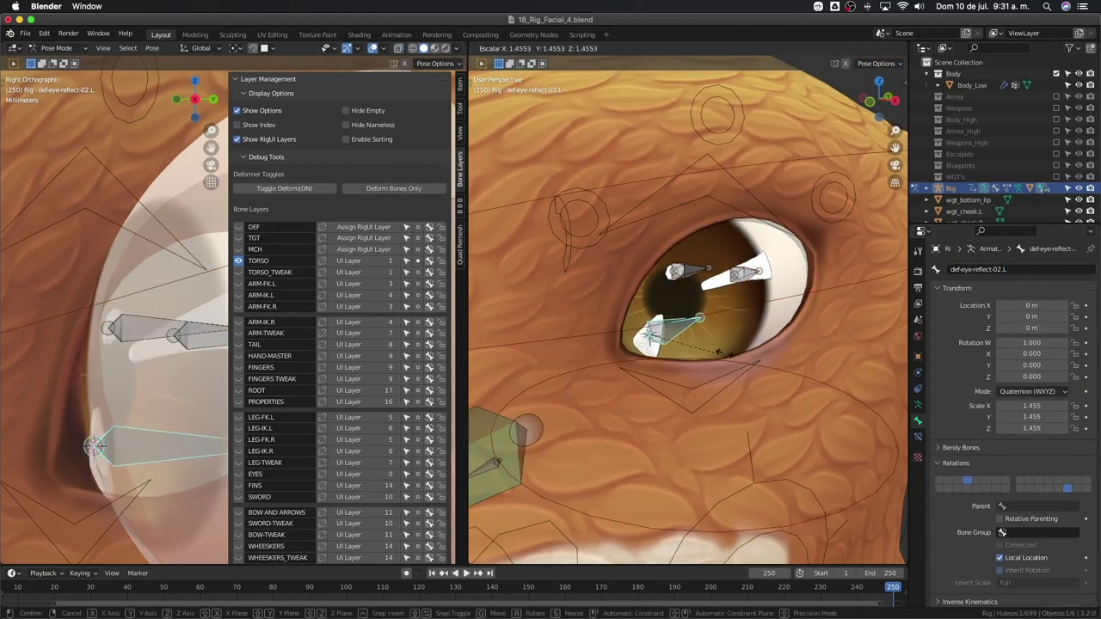
{"action": "right_click", "coordinate": [726, 343]}
{"action": "key", "text": "g"}
{"action": "right_click", "coordinate": [713, 318]}
Try moving the def-eye-reflect-02.L bone several times from different viewing angles to check how the lower reflection travels over the eye
{"action": "middle_click_drag", "start_coordinate": [711, 331], "coordinate": [721, 311]}
{"action": "key", "text": "g"}
{"action": "key", "text": "Escape"}
{"action": "key", "text": "g"}
{"action": "key", "text": "Escape"}
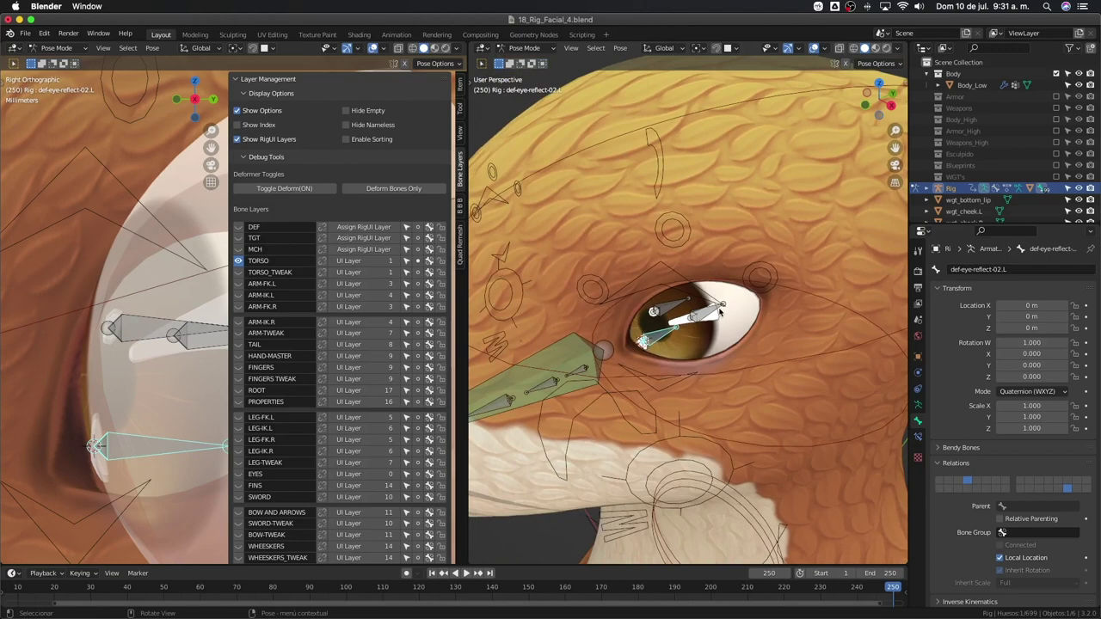
{"action": "middle_click_drag", "start_coordinate": [721, 312], "coordinate": [744, 290]}
{"action": "scroll", "coordinate": [741, 302], "scroll_direction": "up", "scroll_amount": 2}
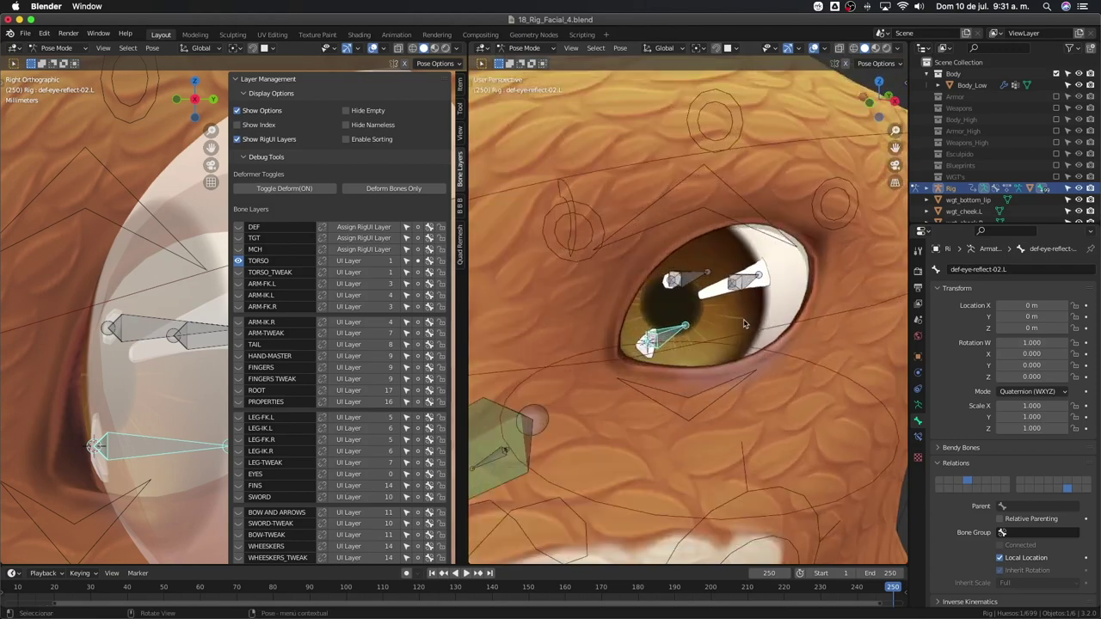
{"action": "key", "text": "g"}
{"action": "right_click", "coordinate": [738, 329]}
{"action": "middle_click_drag", "start_coordinate": [738, 328], "coordinate": [717, 347]}
{"action": "key", "text": "g"}
{"action": "right_click", "coordinate": [727, 318]}
{"action": "key", "text": "g"}
{"action": "right_click", "coordinate": [727, 344]}
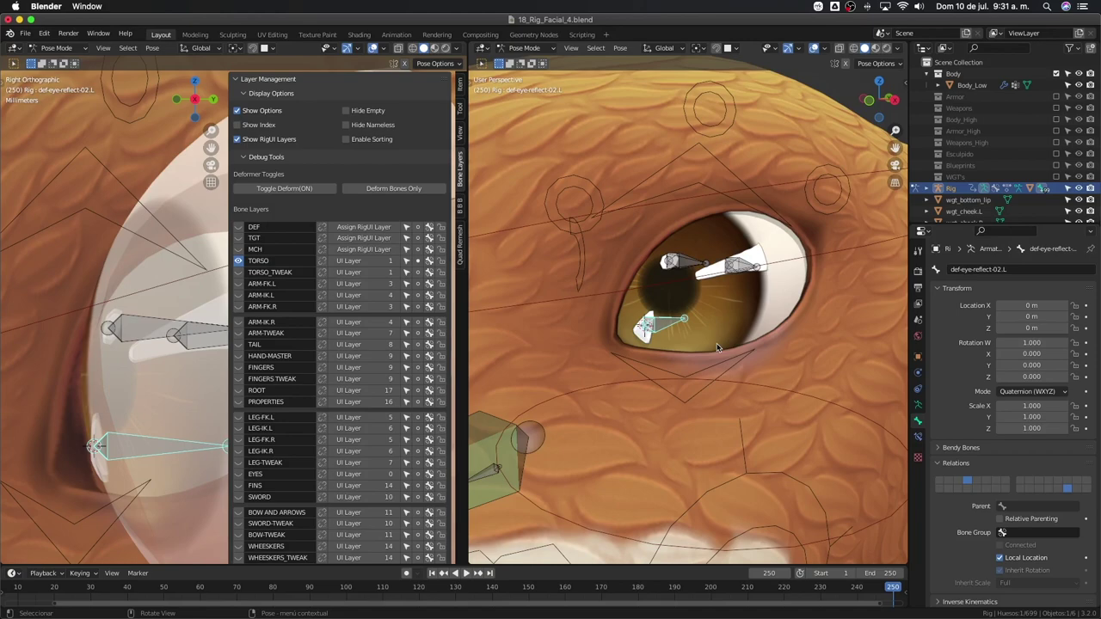
{"action": "middle_click_drag", "start_coordinate": [717, 343], "coordinate": [708, 366]}
{"action": "scroll", "coordinate": [714, 350], "scroll_direction": "up", "scroll_amount": 3}
{"action": "scroll", "coordinate": [711, 363], "scroll_direction": "down", "scroll_amount": 3}
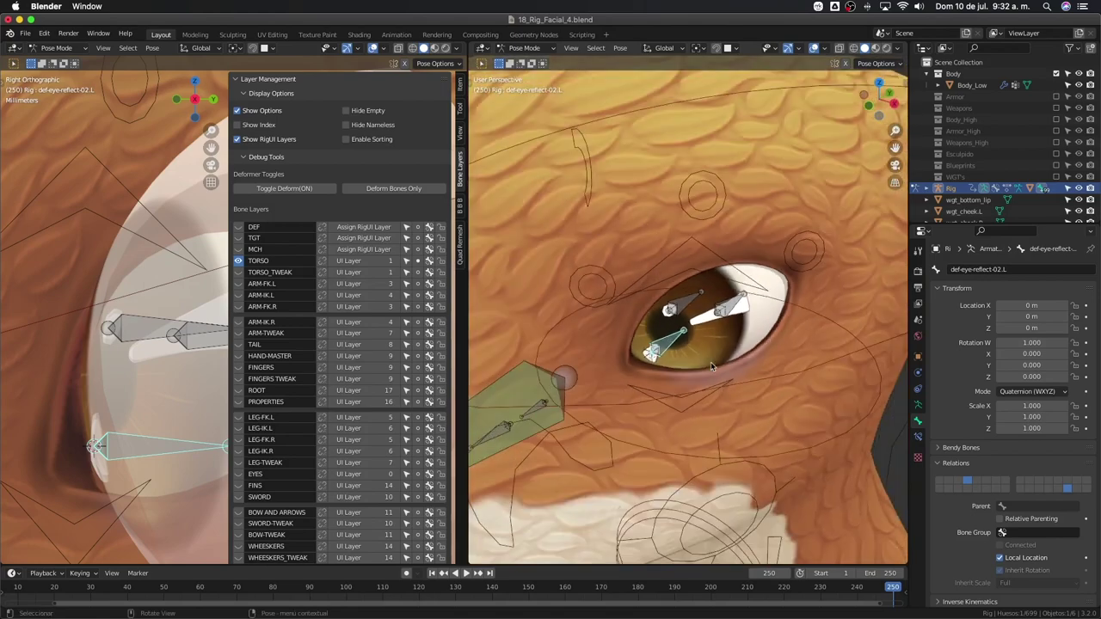
{"action": "scroll", "coordinate": [710, 362], "scroll_direction": "up", "scroll_amount": 3}
{"action": "scroll", "coordinate": [705, 369], "scroll_direction": "down", "scroll_amount": 5}
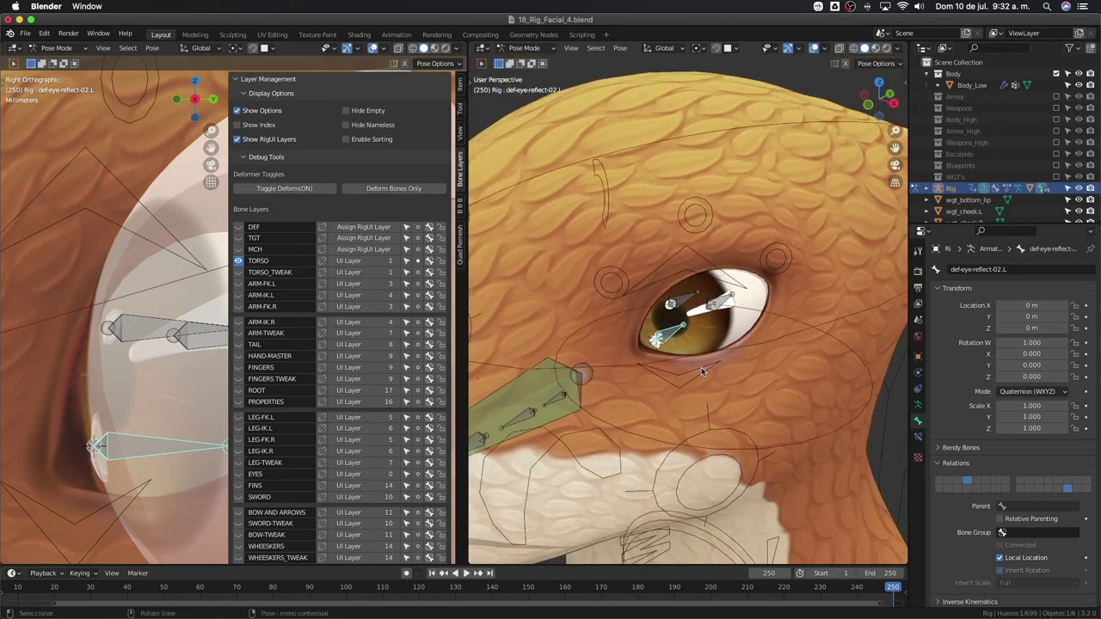
Snap the 3D cursor to the centre of the left eyeball's open rear edge loop in Body_Low's Edit Mode
{"action": "middle_click_drag", "start_coordinate": [702, 371], "coordinate": [696, 351], "text": "ctrl"}
{"action": "key", "text": "ctrl+Tab"}
{"action": "left_click", "coordinate": [711, 352]}
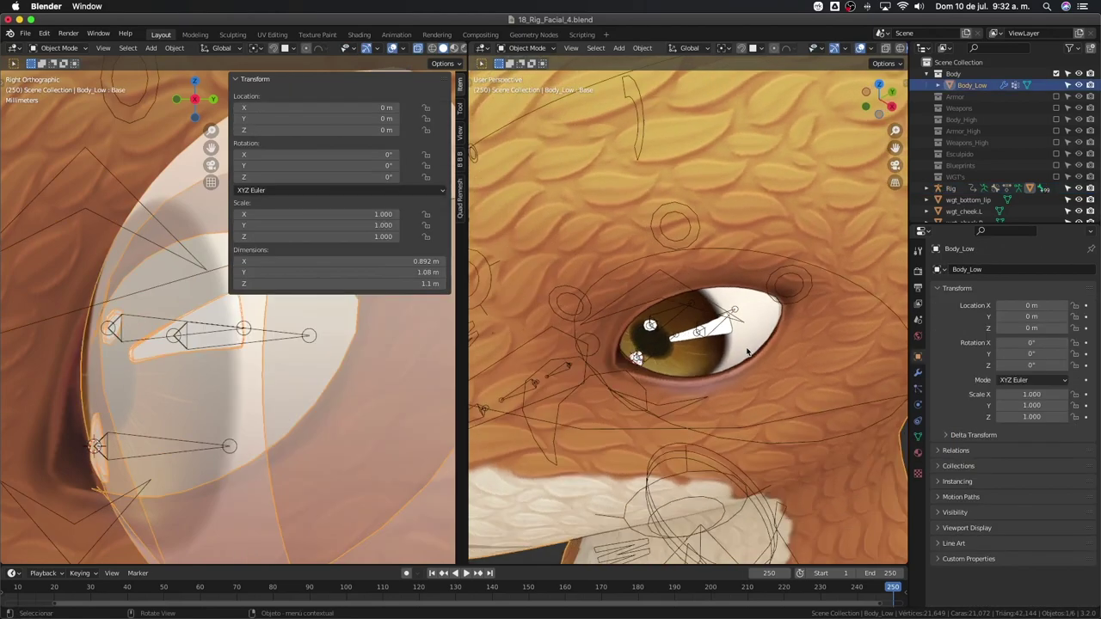
{"action": "key", "text": "Tab"}
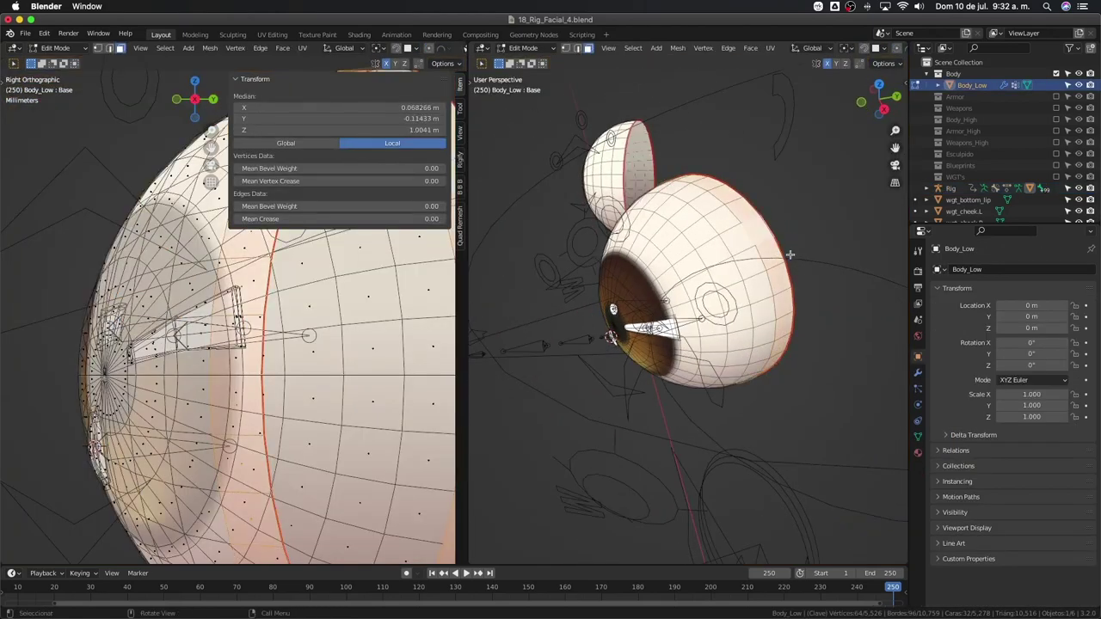
{"action": "key", "text": "2"}
{"action": "left_click", "coordinate": [777, 234], "text": "alt"}
{"action": "key", "text": "shift+s"}
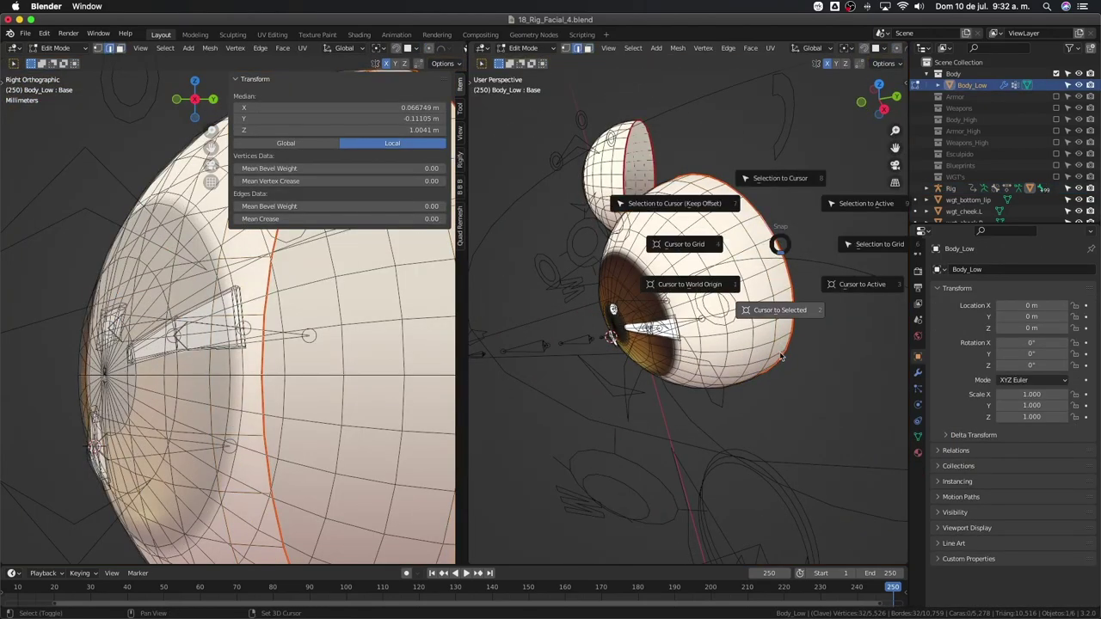
{"action": "left_click", "coordinate": [783, 351]}
{"action": "middle_click_drag", "start_coordinate": [782, 344], "coordinate": [725, 364]}
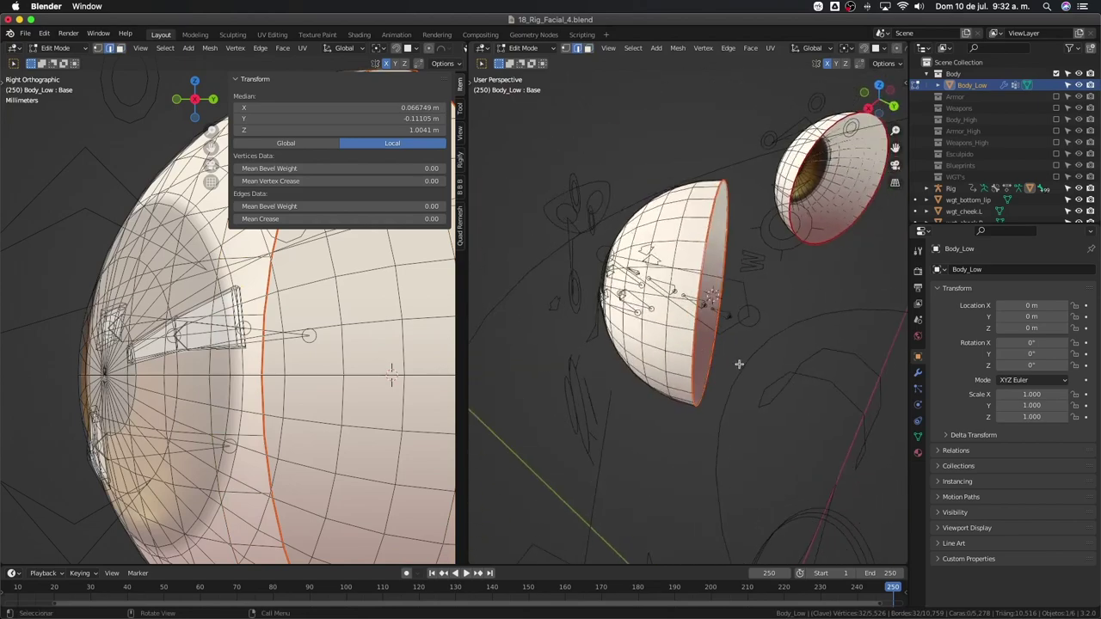
Add a new bone at the 3D cursor inside the left eyeball in the Rig armature's Edit Mode
{"action": "key", "text": "ctrl+Tab"}
{"action": "left_click", "coordinate": [735, 317]}
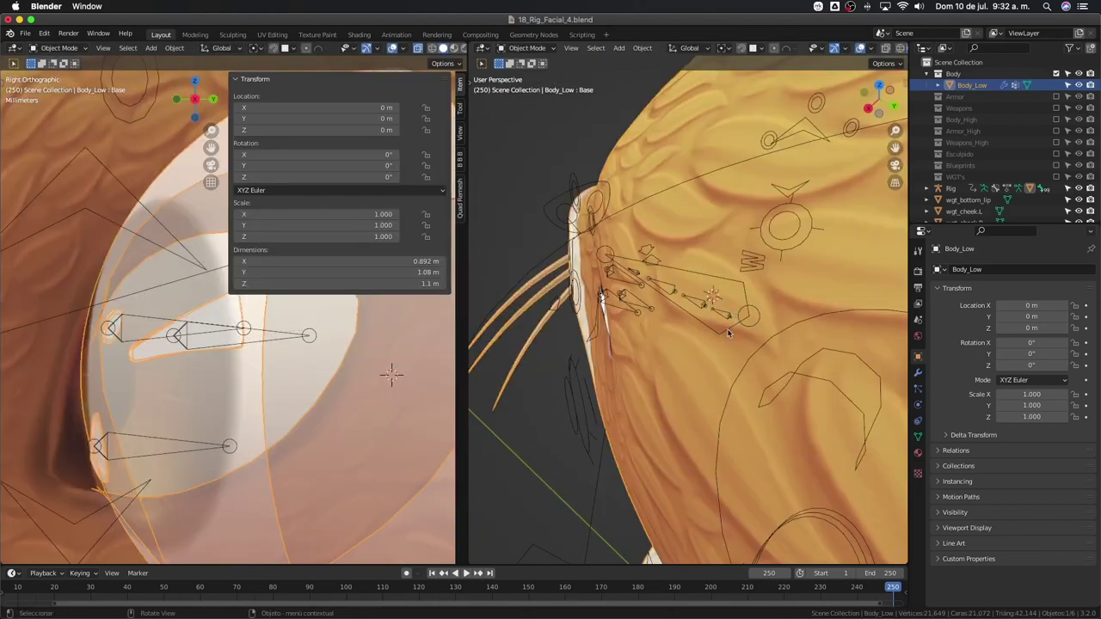
{"action": "left_click", "coordinate": [721, 336]}
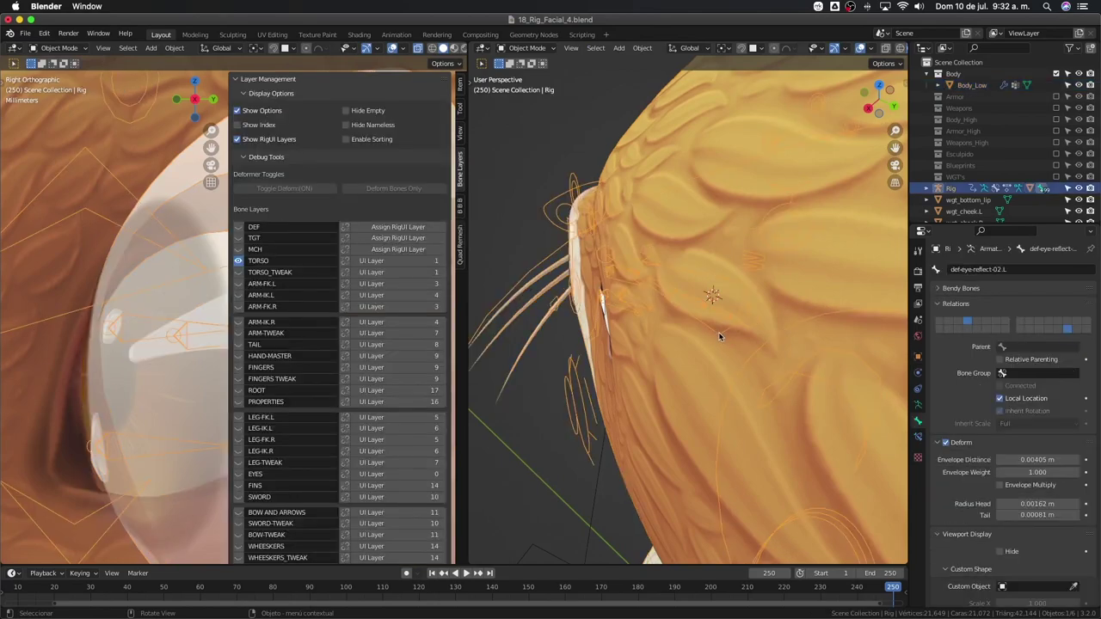
{"action": "key", "text": "Tab"}
{"action": "middle_click_drag", "start_coordinate": [721, 337], "coordinate": [736, 330]}
{"action": "key", "text": "shift+a"}
{"action": "scroll", "coordinate": [725, 294], "scroll_direction": "down", "scroll_amount": 7}
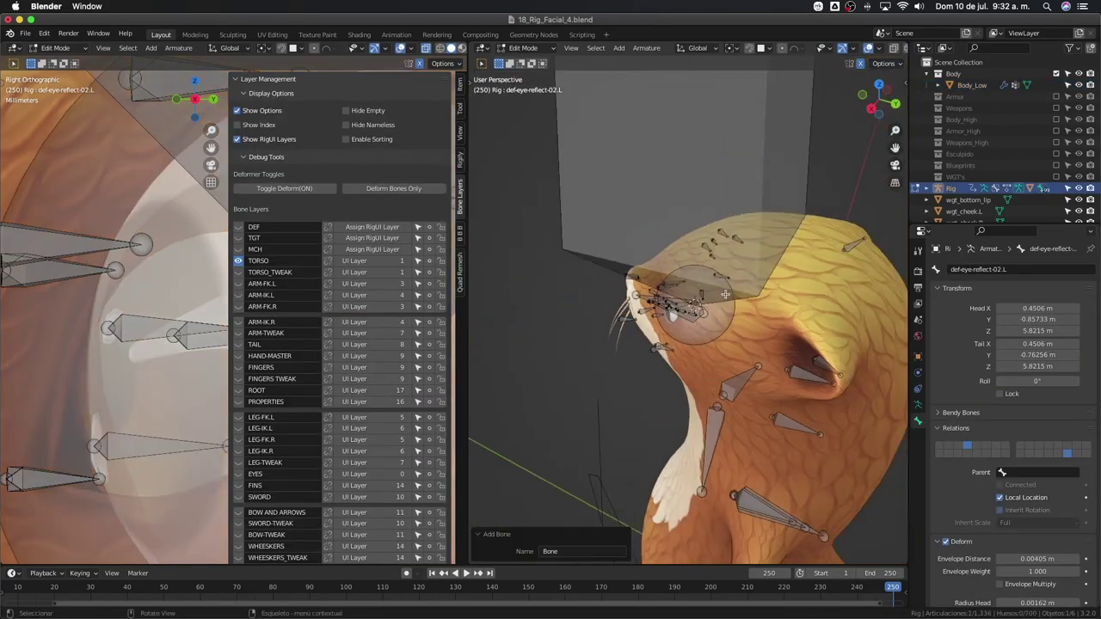
{"action": "key", "text": "KP_1"}
{"action": "key", "text": "KP_3"}
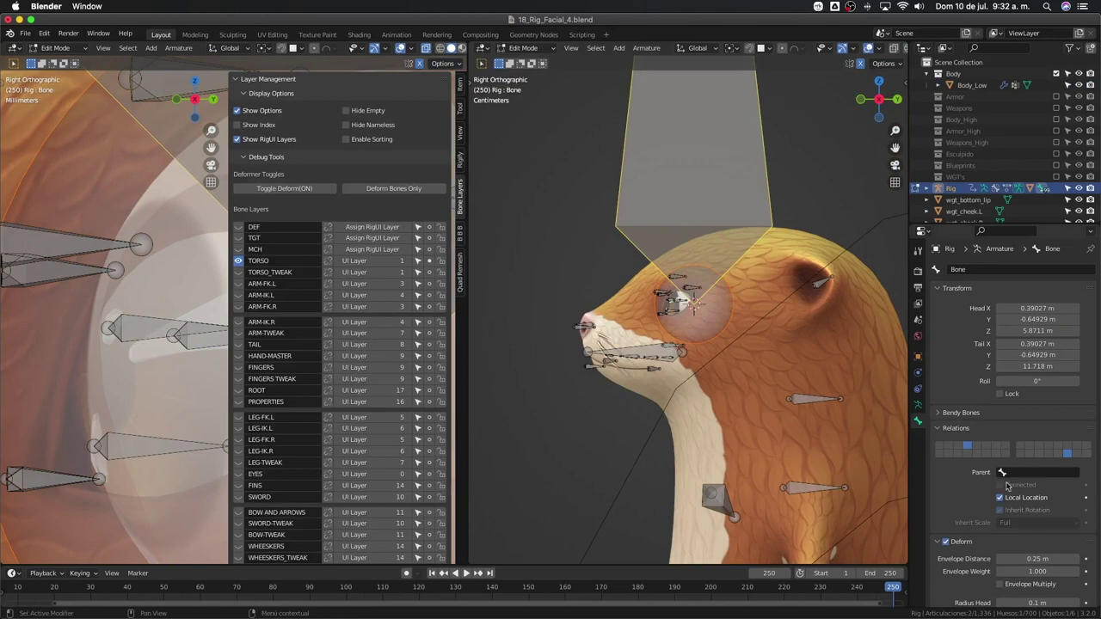
Turn off Deform for the new bone and rename it mch-eye-reflect-parent.L
{"action": "left_click", "coordinate": [947, 541]}
{"action": "left_click", "coordinate": [999, 269]}
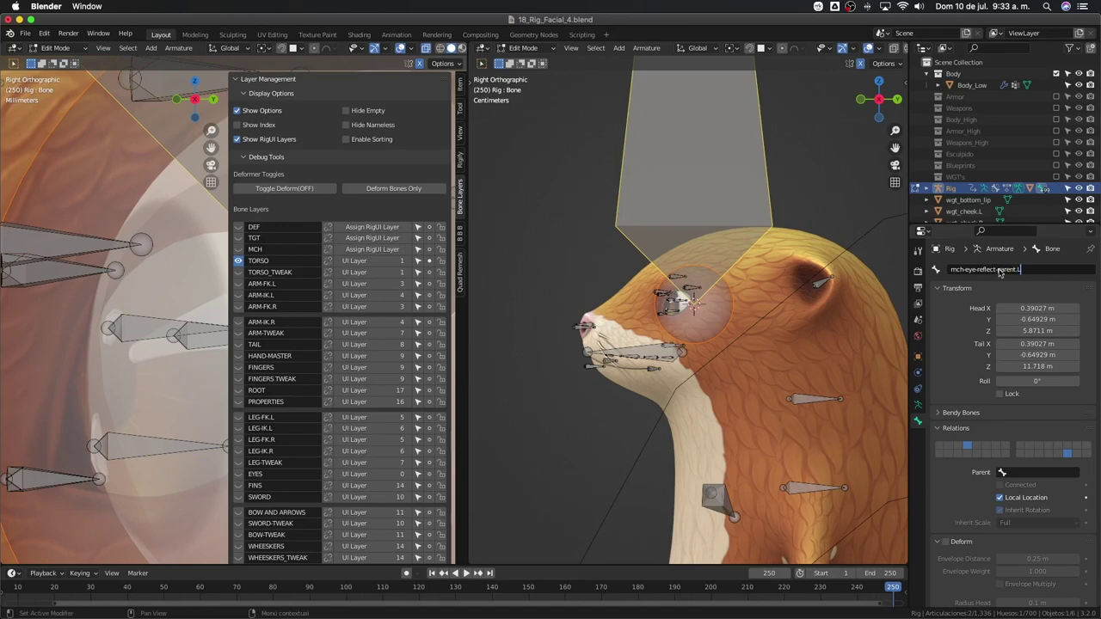
{"action": "type", "text": ".L"}
{"action": "key", "text": "Return"}
Set the pivot point to the 3D cursor and scale mch-eye-reflect-parent.L down to about 0.14 m long
{"action": "scroll", "coordinate": [703, 351], "scroll_direction": "down", "scroll_amount": 4}
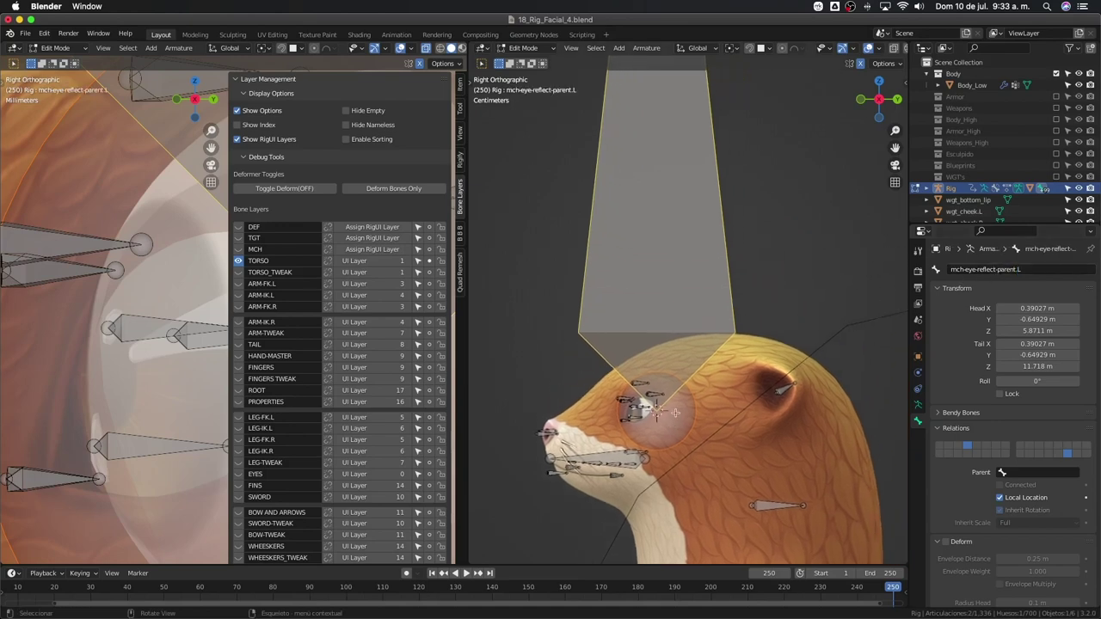
{"action": "scroll", "coordinate": [679, 315], "scroll_direction": "up", "scroll_amount": 4}
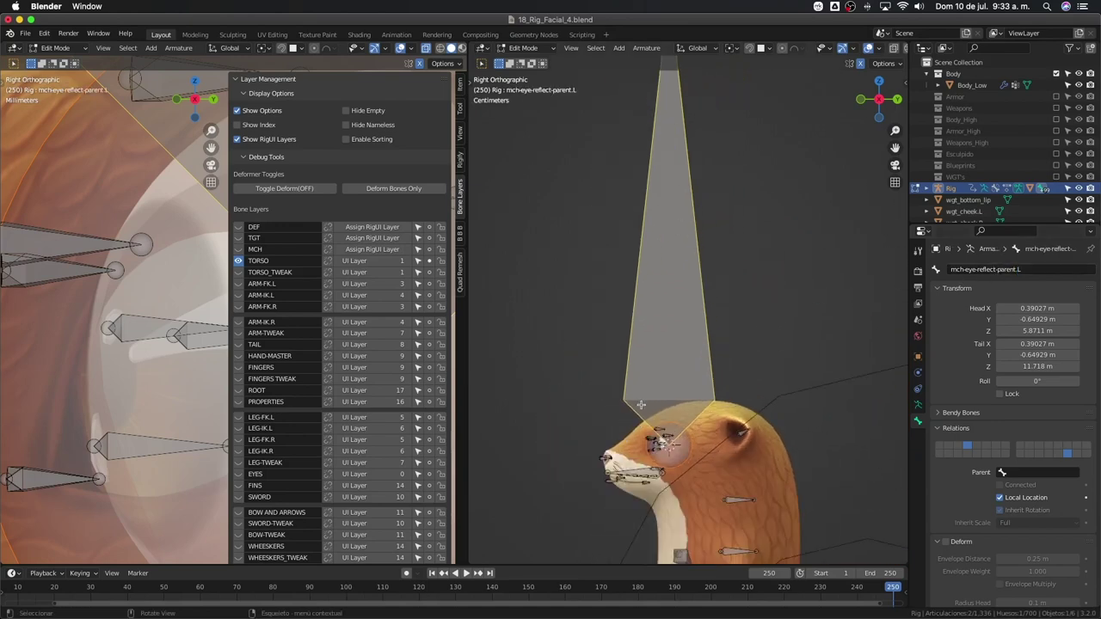
{"action": "key", "text": "s"}
{"action": "key", "text": "Escape"}
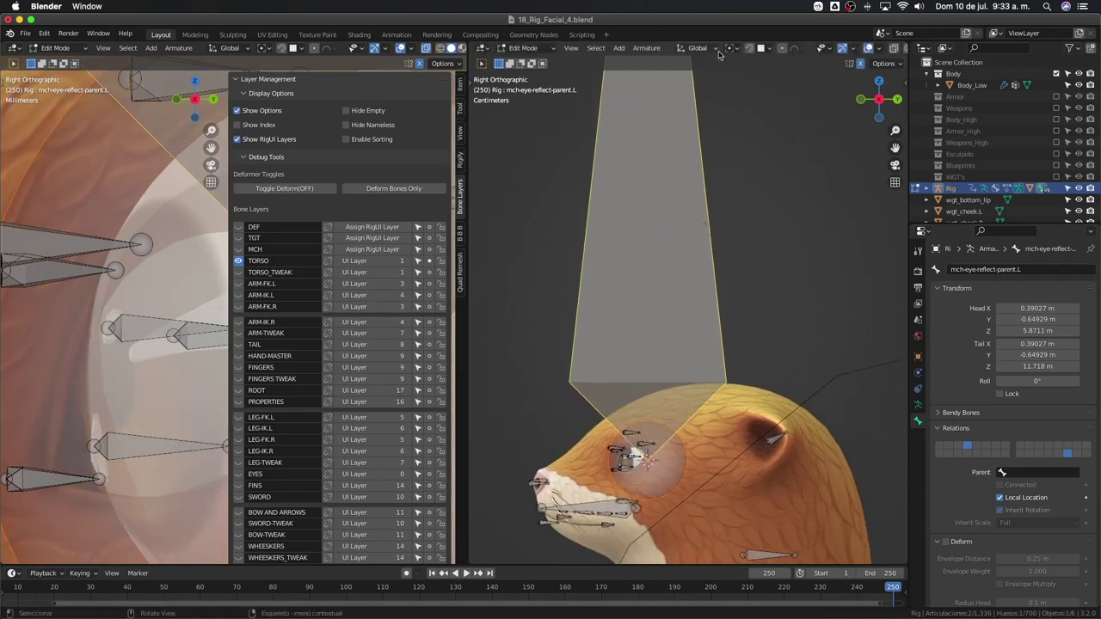
{"action": "left_click", "coordinate": [733, 43]}
{"action": "left_click", "coordinate": [757, 74]}
{"action": "key", "text": "s"}
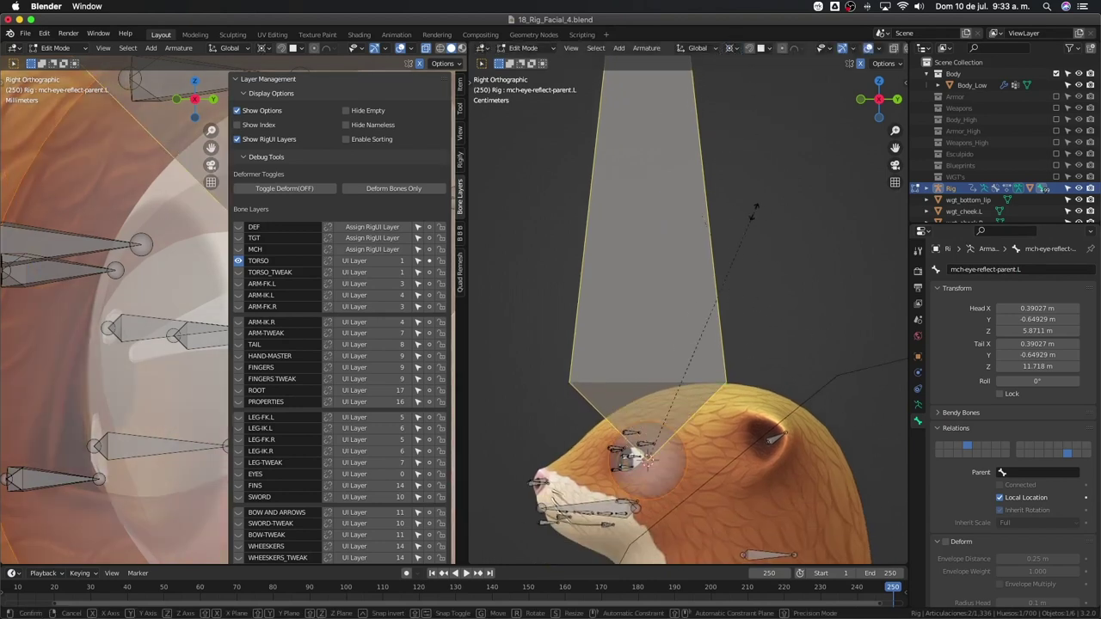
{"action": "left_click", "coordinate": [616, 320]}
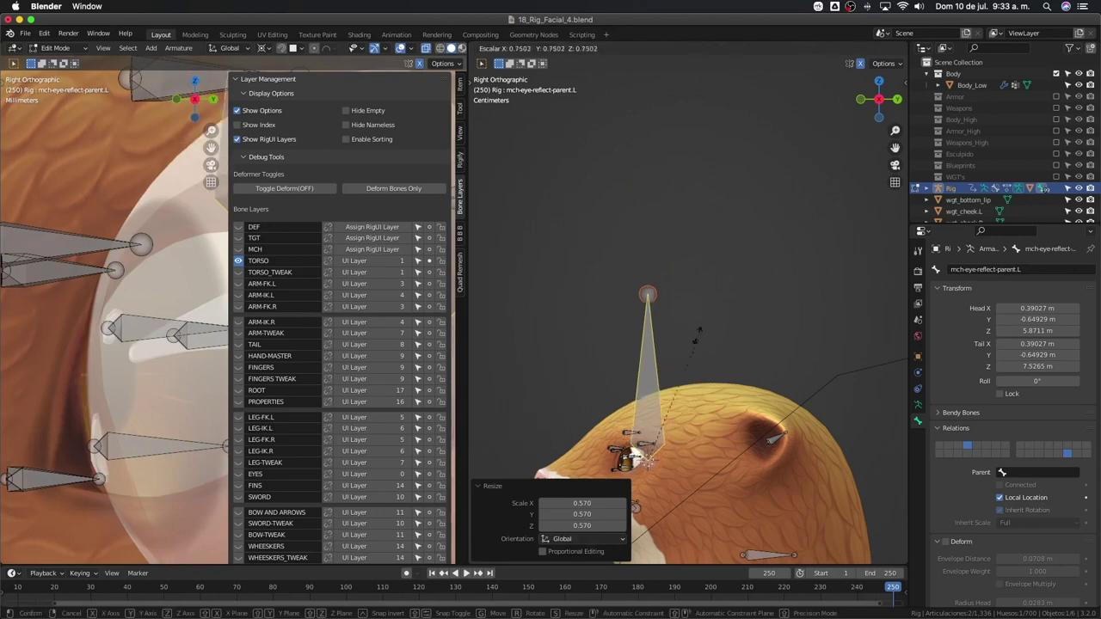
{"action": "middle_click_drag", "start_coordinate": [738, 377], "coordinate": [758, 251], "text": "shift"}
{"action": "key", "text": "s"}
{"action": "left_click", "coordinate": [700, 320]}
{"action": "scroll", "coordinate": [735, 344], "scroll_direction": "up", "scroll_amount": 3}
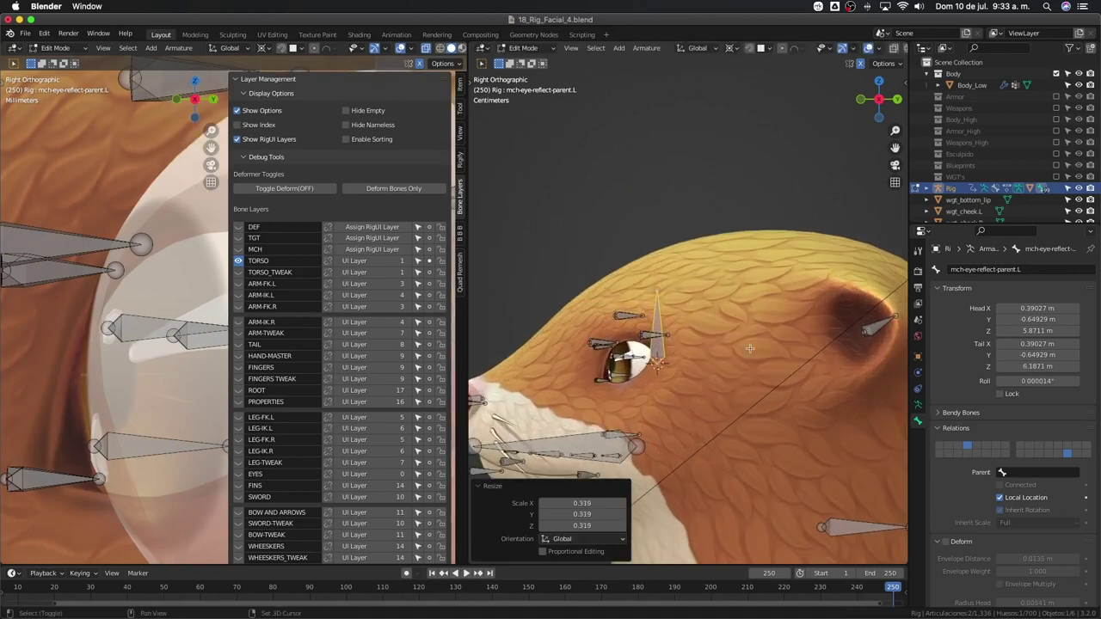
{"action": "middle_click_drag", "start_coordinate": [744, 351], "coordinate": [746, 263], "text": "shift"}
{"action": "key", "text": "s"}
{"action": "left_click", "coordinate": [697, 272]}
{"action": "scroll", "coordinate": [696, 273], "scroll_direction": "up", "scroll_amount": 3}
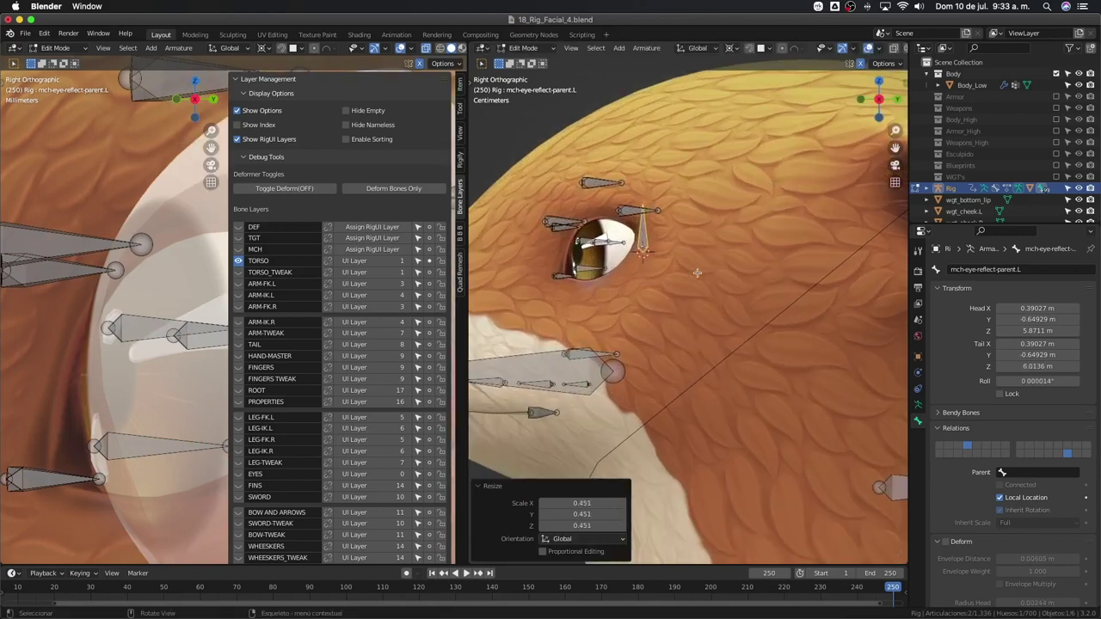
Snap the 3D cursor to the vertex at the centre of the left pupil in Body_Low's Edit Mode
{"action": "middle_click_drag", "start_coordinate": [617, 286], "coordinate": [628, 266]}
{"action": "key", "text": "ctrl+Tab"}
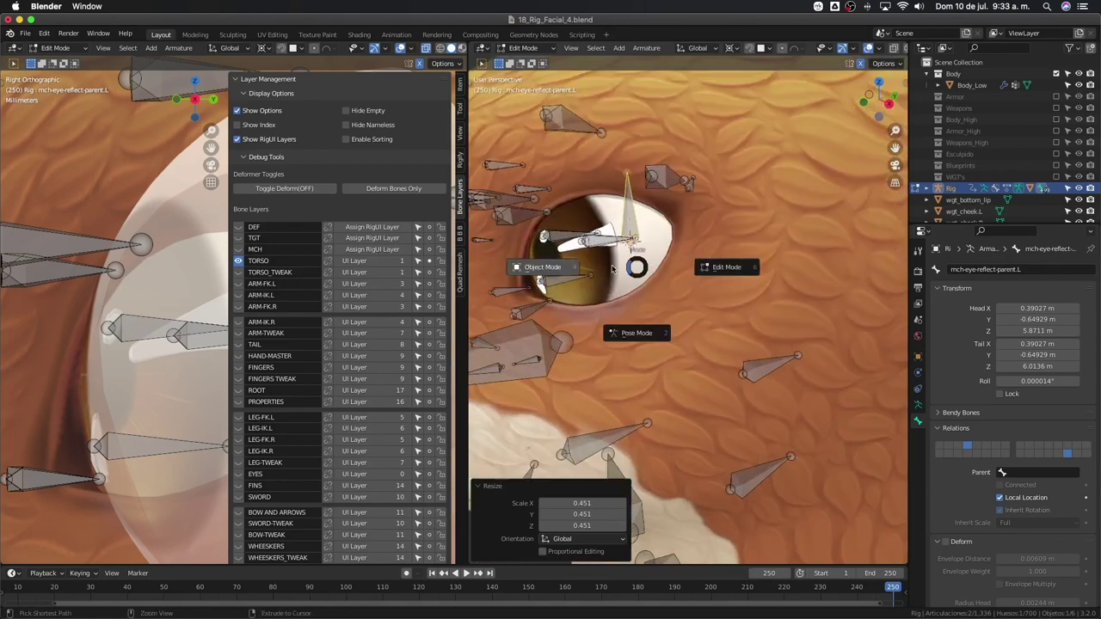
{"action": "left_click", "coordinate": [608, 267]}
{"action": "left_click", "coordinate": [611, 266]}
{"action": "key", "text": "Tab"}
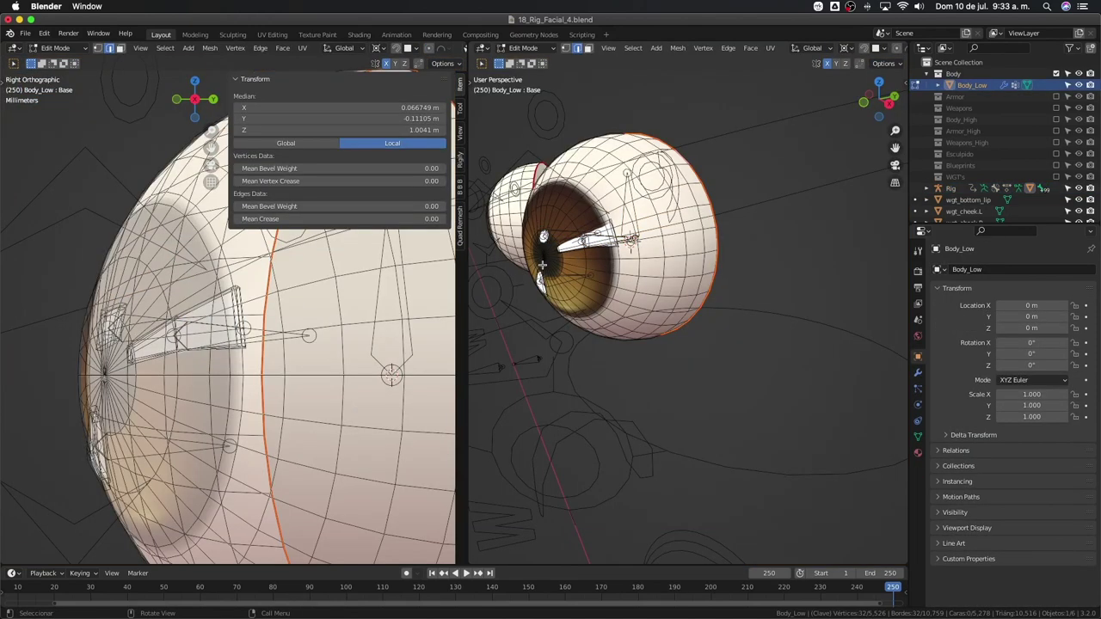
{"action": "key", "text": "1"}
{"action": "left_click", "coordinate": [544, 255]}
{"action": "key", "text": "shift+s"}
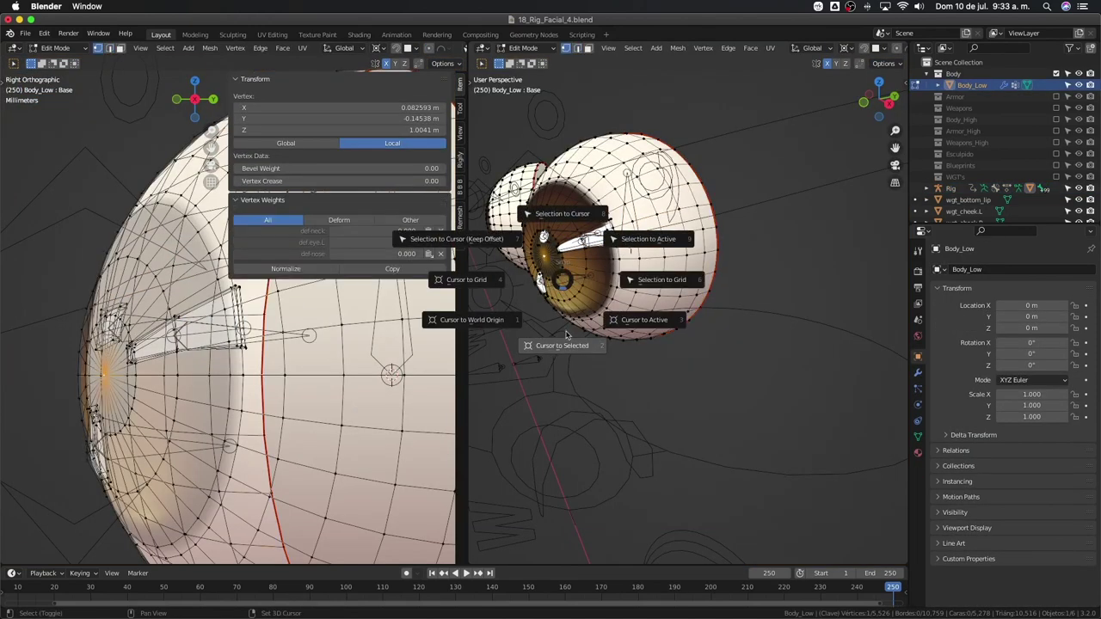
{"action": "left_click", "coordinate": [568, 329]}
Snap the tail of mch-eye-reflect-parent.L to the 3D cursor at the pupil centre in the armature's Edit Mode
{"action": "middle_click_drag", "start_coordinate": [568, 328], "coordinate": [651, 238]}
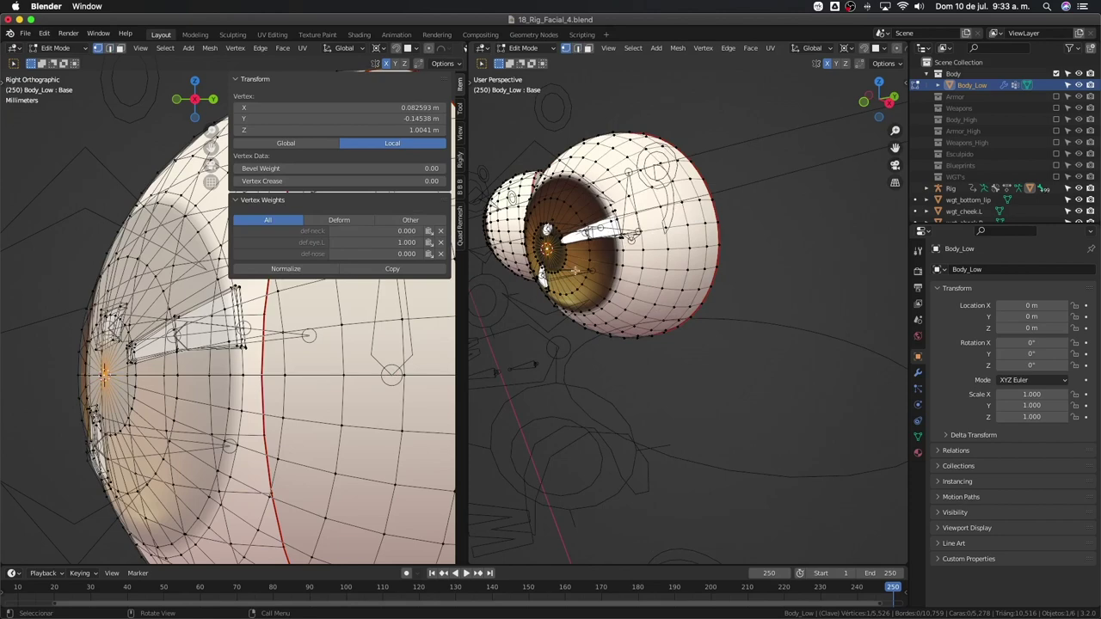
{"action": "middle_click_drag", "start_coordinate": [575, 270], "coordinate": [577, 246]}
{"action": "key", "text": "ctrl+Tab"}
{"action": "left_click", "coordinate": [616, 222]}
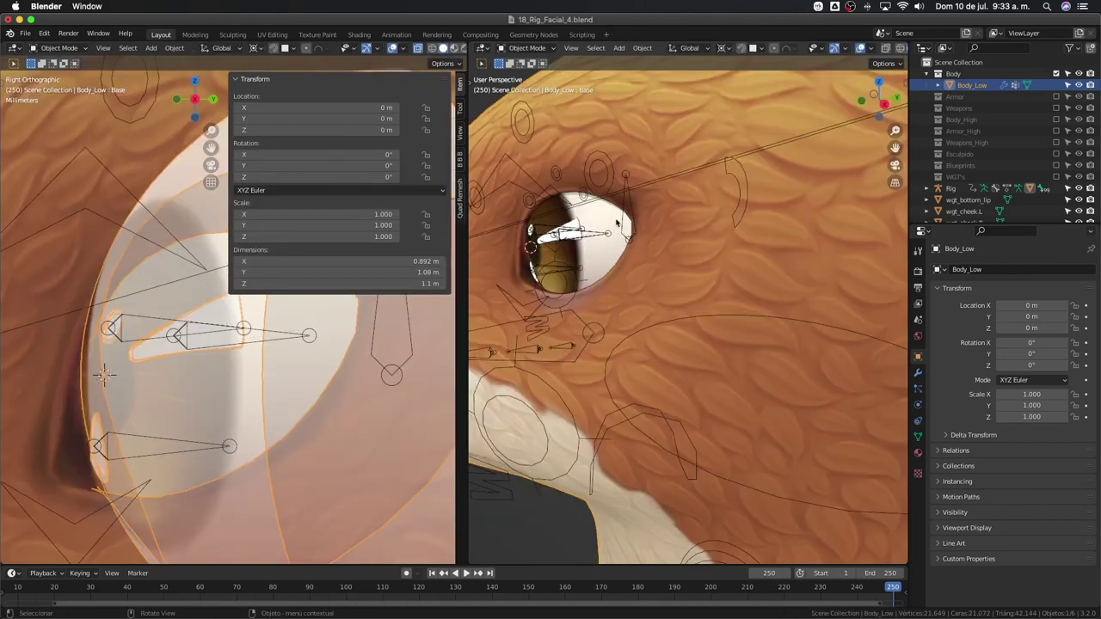
{"action": "left_click", "coordinate": [625, 222]}
{"action": "key", "text": "ctrl+Tab"}
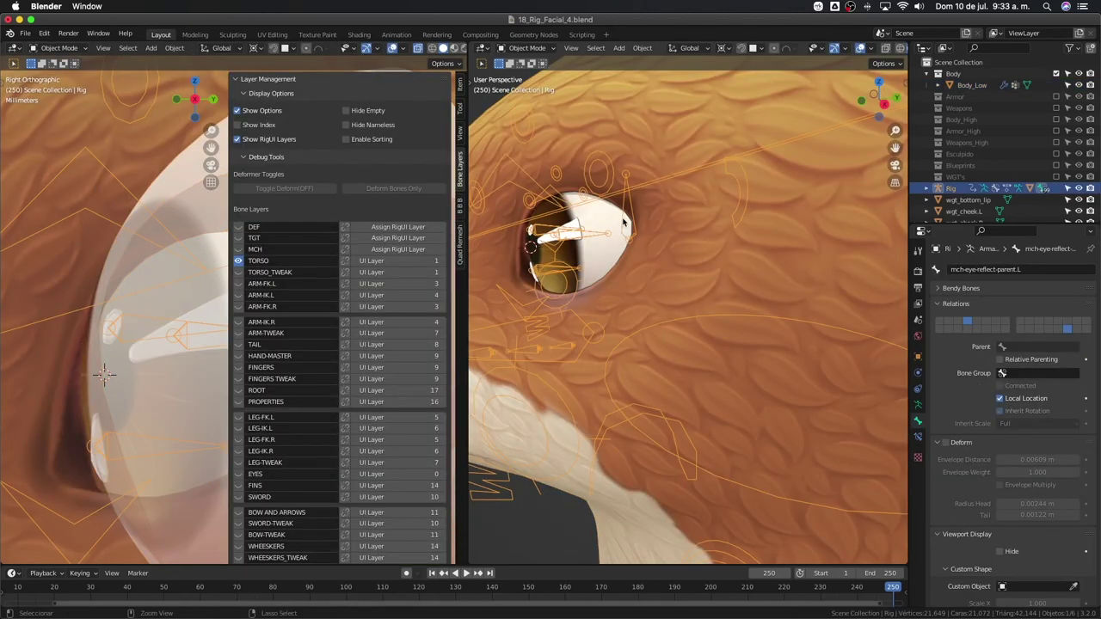
{"action": "key", "text": "Tab"}
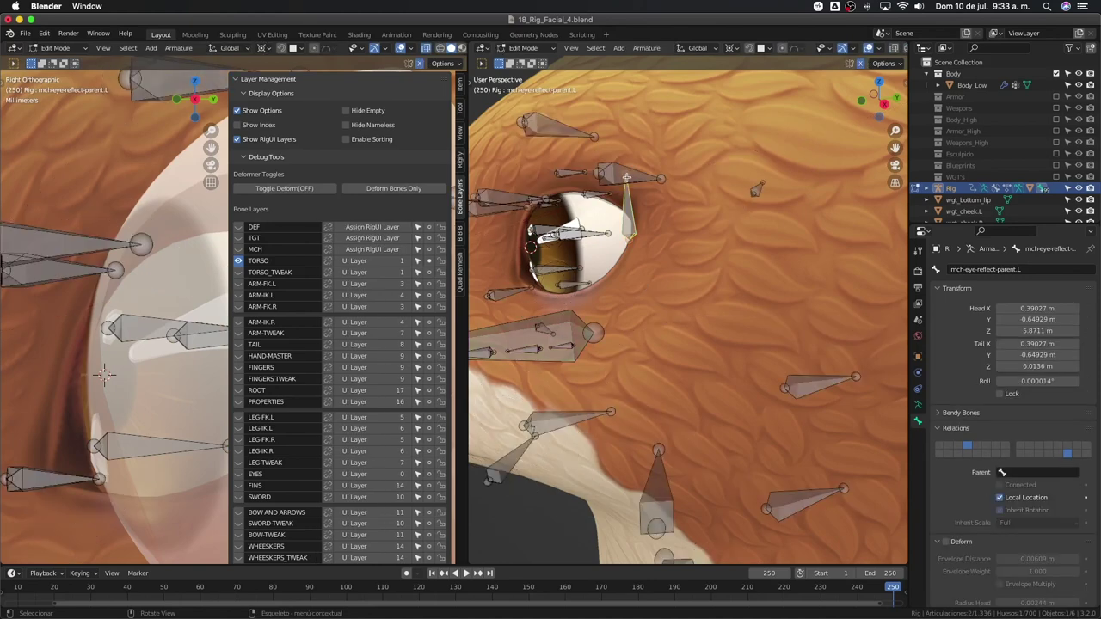
{"action": "key", "text": "shift+s"}
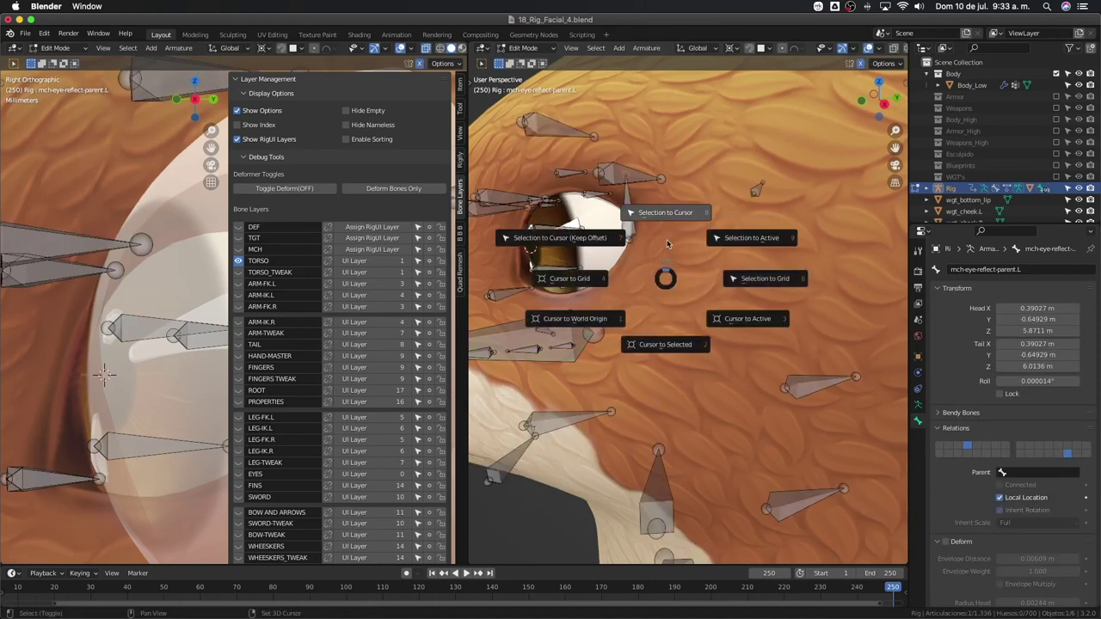
{"action": "left_click", "coordinate": [668, 218]}
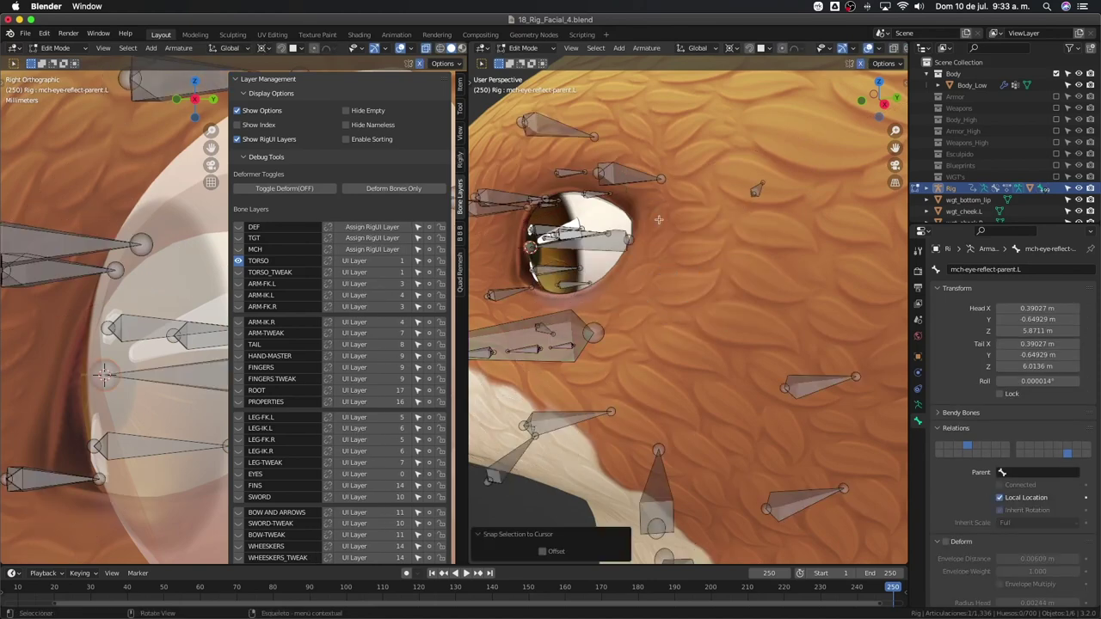
Recalculate the roll of mch-eye-reflect-parent.L to the Global +Z Axis
{"action": "middle_click_drag", "start_coordinate": [527, 273], "coordinate": [569, 306]}
{"action": "left_click", "coordinate": [617, 256]}
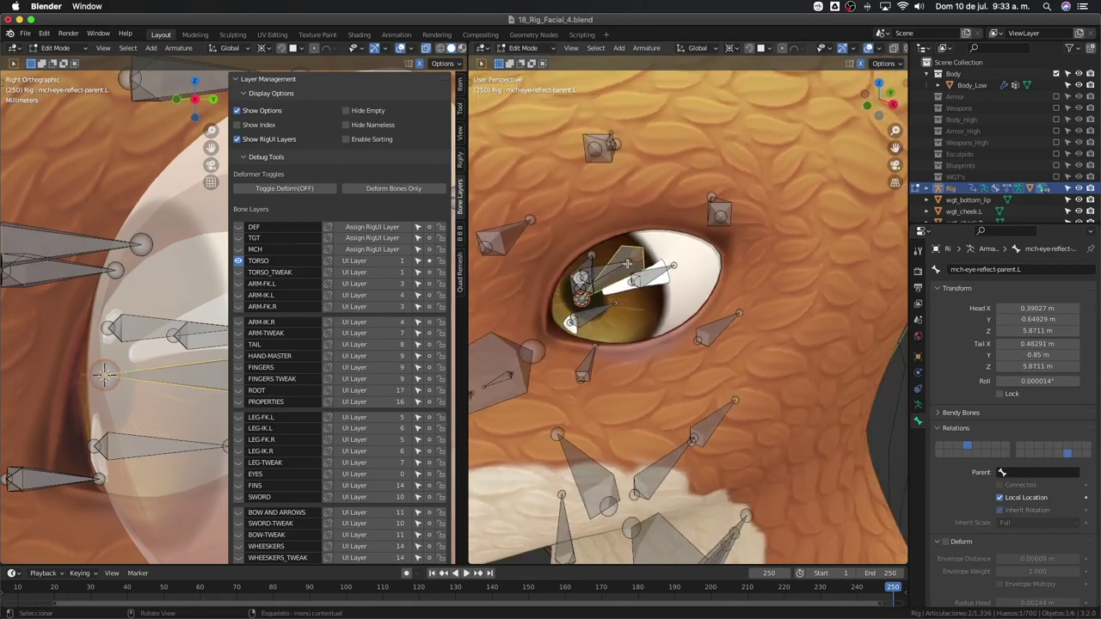
{"action": "key", "text": "shift+n"}
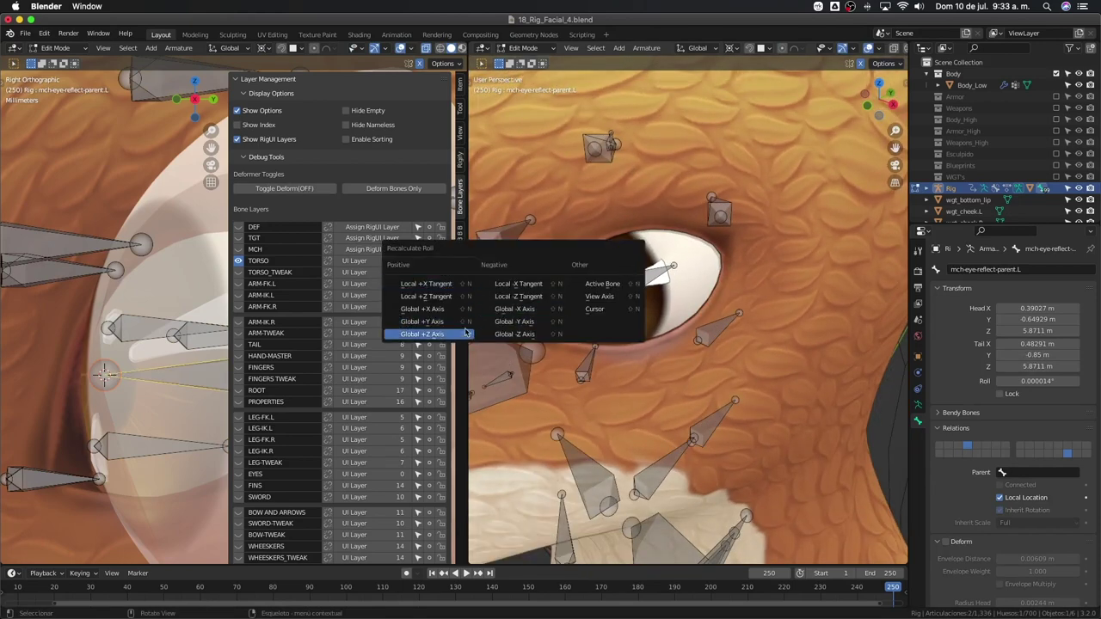
{"action": "left_click", "coordinate": [465, 335]}
{"action": "scroll", "coordinate": [650, 269], "scroll_direction": "down", "scroll_amount": 3}
{"action": "middle_click_drag", "start_coordinate": [654, 266], "coordinate": [710, 261]}
{"action": "scroll", "coordinate": [685, 284], "scroll_direction": "up", "scroll_amount": 3}
{"action": "key", "text": "c"}
{"action": "left_click", "coordinate": [683, 282]}
{"action": "key", "text": "Escape"}
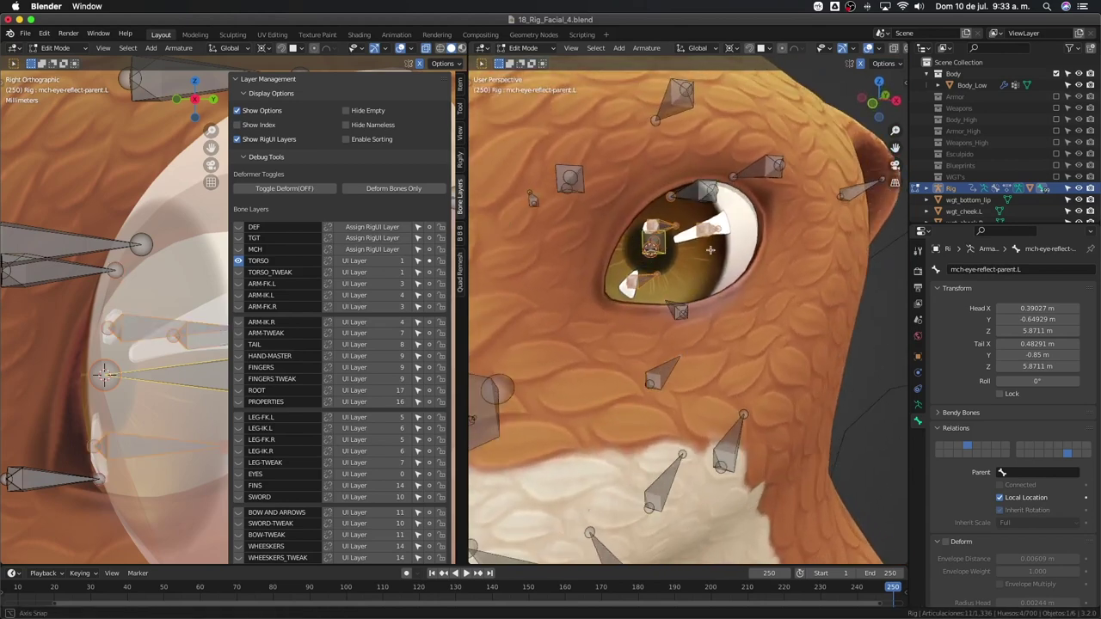
{"action": "key", "text": "alt+a"}
Select the left eye's three reflection bones together with mch-eye-reflect-parent.L and move them to the TOES bone layer
{"action": "key", "text": "c"}
{"action": "left_click", "coordinate": [623, 275]}
{"action": "left_click", "coordinate": [656, 228]}
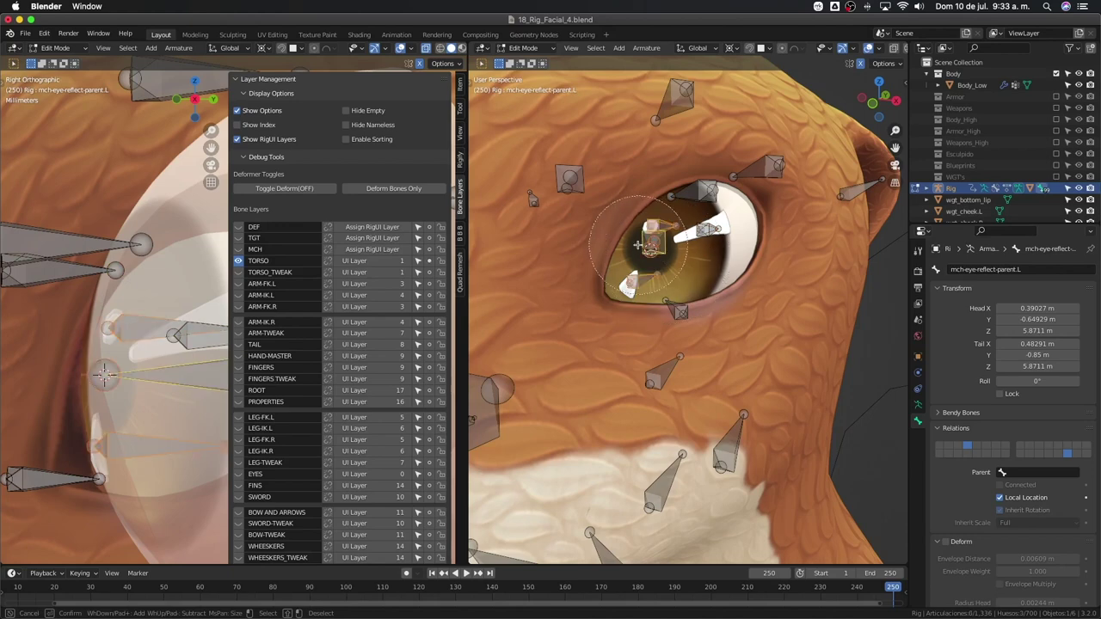
{"action": "key", "text": "Escape"}
{"action": "scroll", "coordinate": [707, 257], "scroll_direction": "down", "scroll_amount": 3}
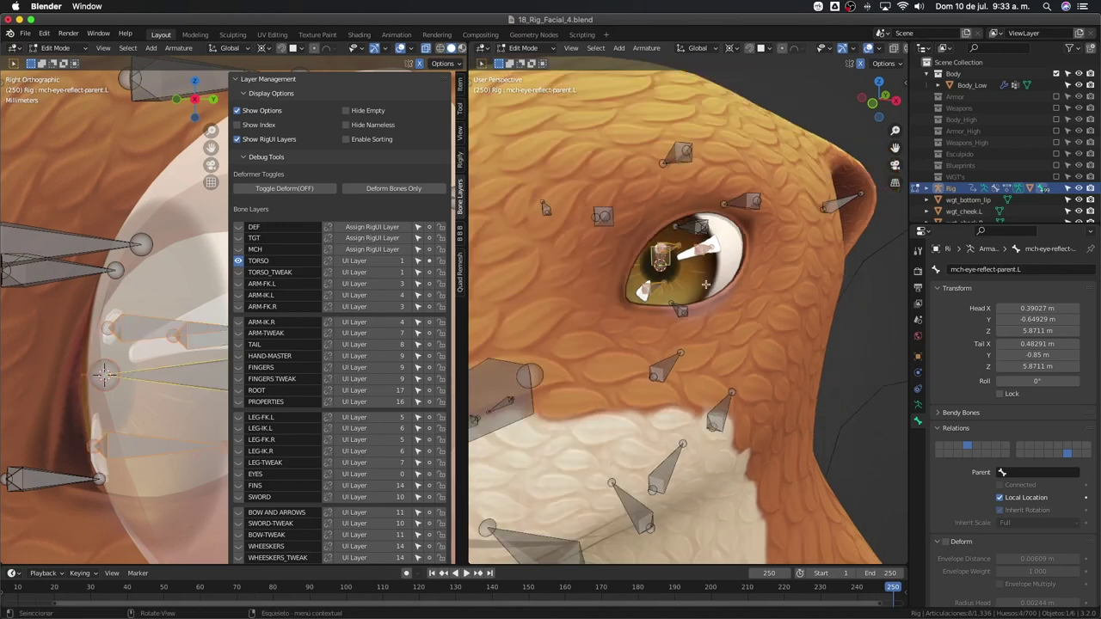
{"action": "middle_click_drag", "start_coordinate": [731, 276], "coordinate": [792, 319]}
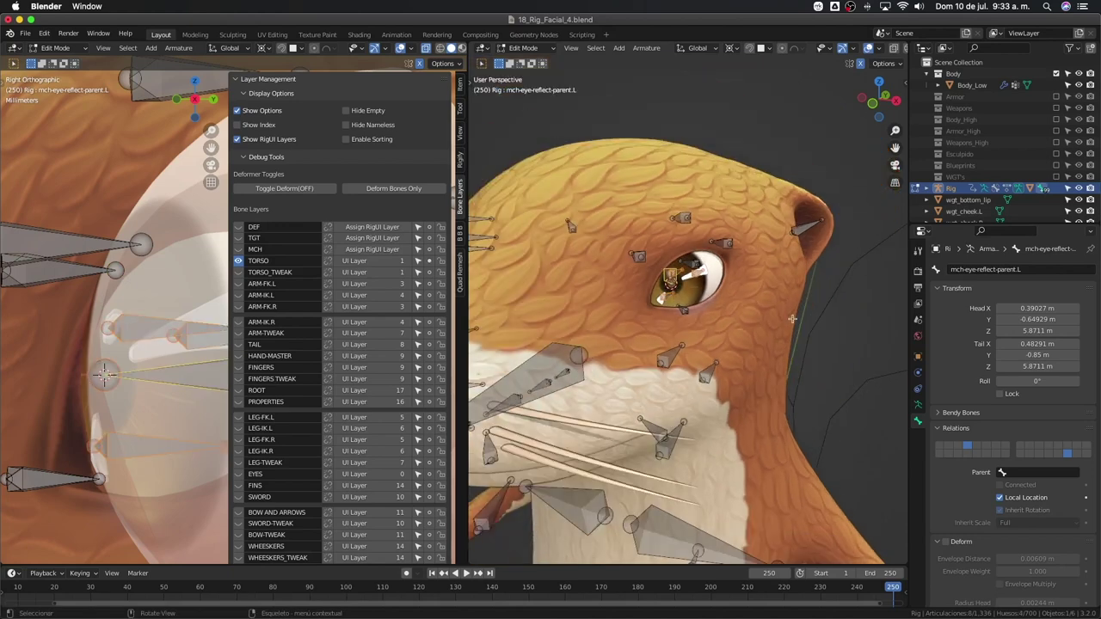
{"action": "left_click", "coordinate": [898, 61]}
{"action": "left_click", "coordinate": [901, 230]}
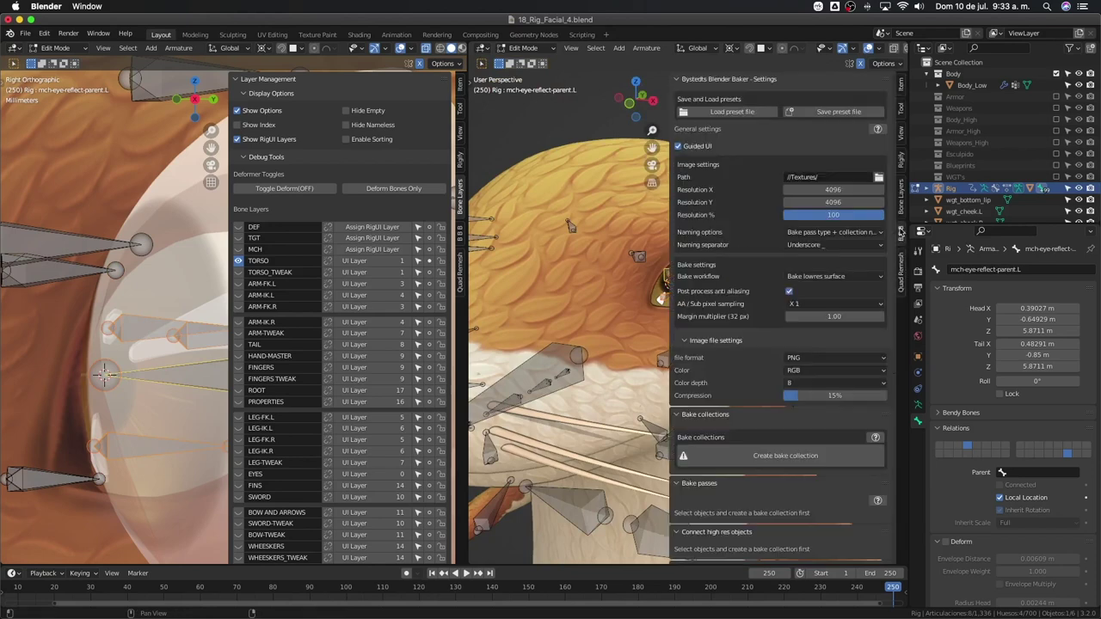
{"action": "left_click", "coordinate": [901, 211]}
{"action": "scroll", "coordinate": [774, 301], "scroll_direction": "down", "scroll_amount": 6}
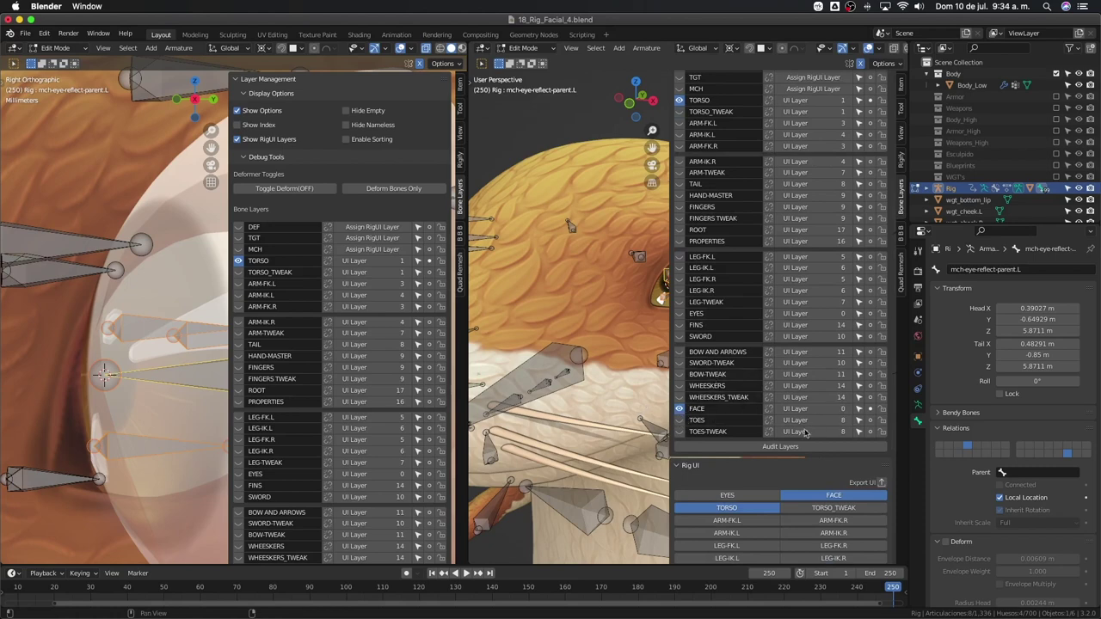
{"action": "left_click", "coordinate": [870, 422]}
{"action": "scroll", "coordinate": [588, 292], "scroll_direction": "down", "scroll_amount": 3}
{"action": "scroll", "coordinate": [605, 320], "scroll_direction": "up", "scroll_amount": 2}
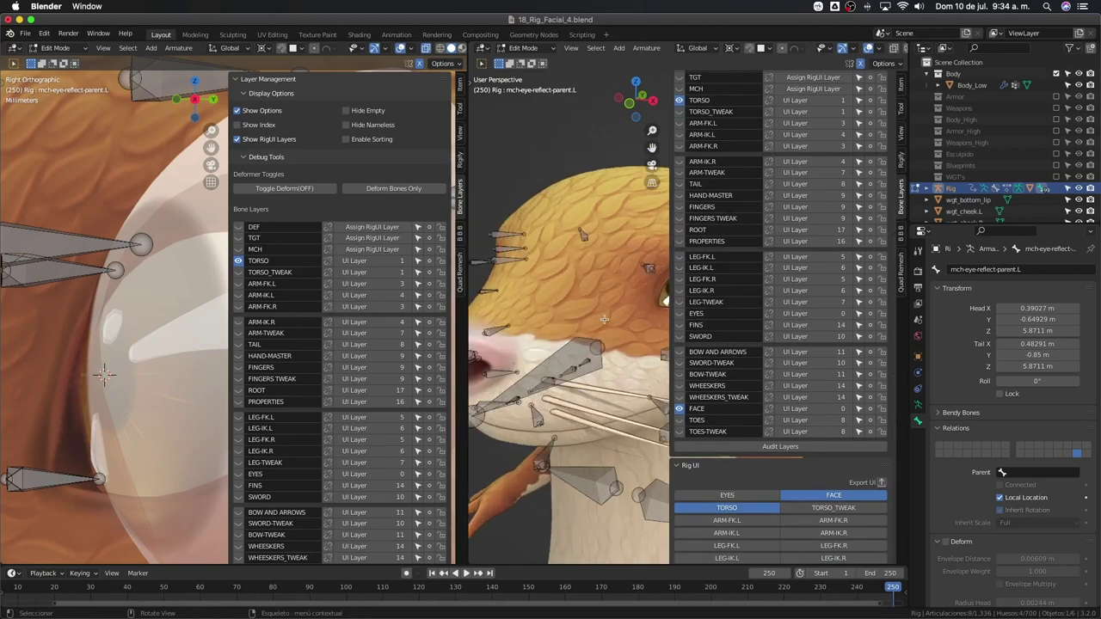
{"action": "middle_click_drag", "start_coordinate": [604, 319], "coordinate": [522, 342]}
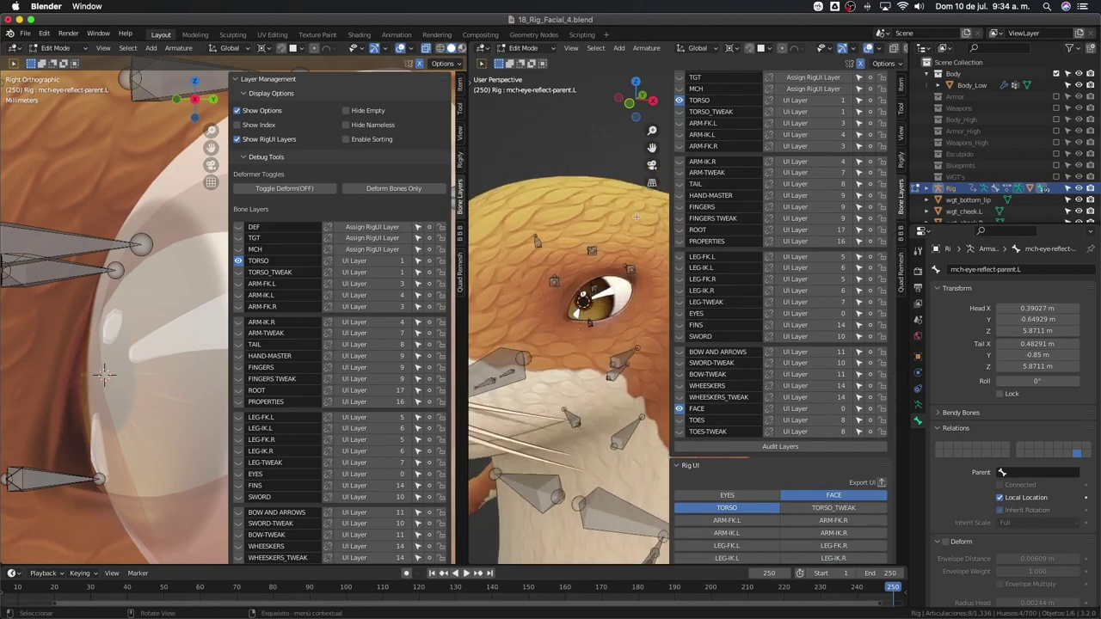
Show only the TOES bone layer by hiding TORSO and FACE, and merge the two 3D viewports into one
{"action": "left_click", "coordinate": [680, 100]}
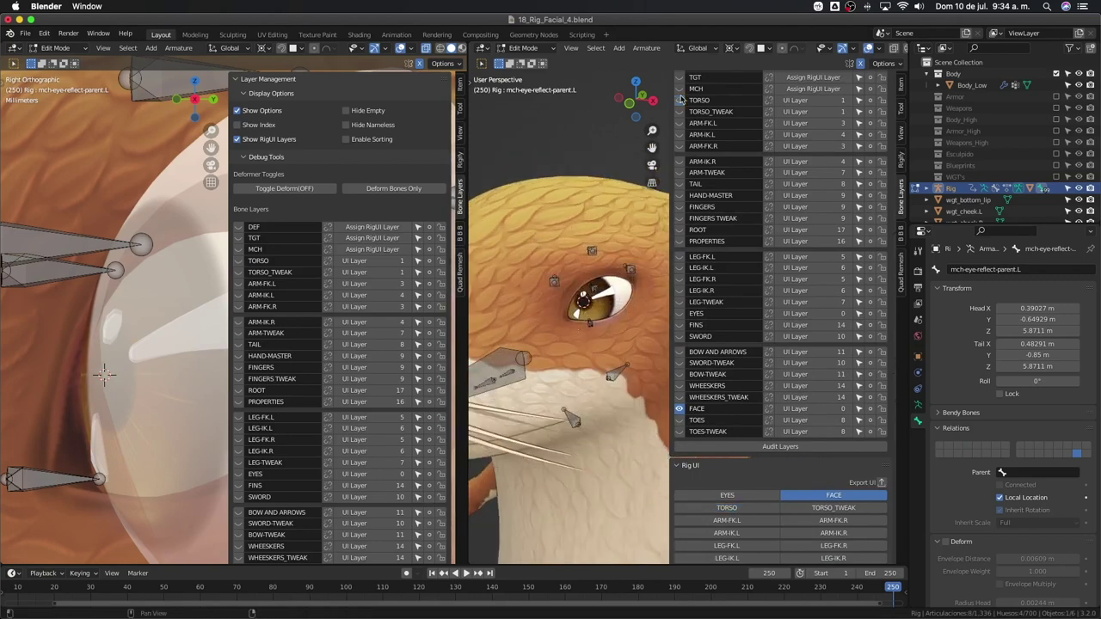
{"action": "left_click", "coordinate": [680, 419]}
{"action": "left_click", "coordinate": [679, 409]}
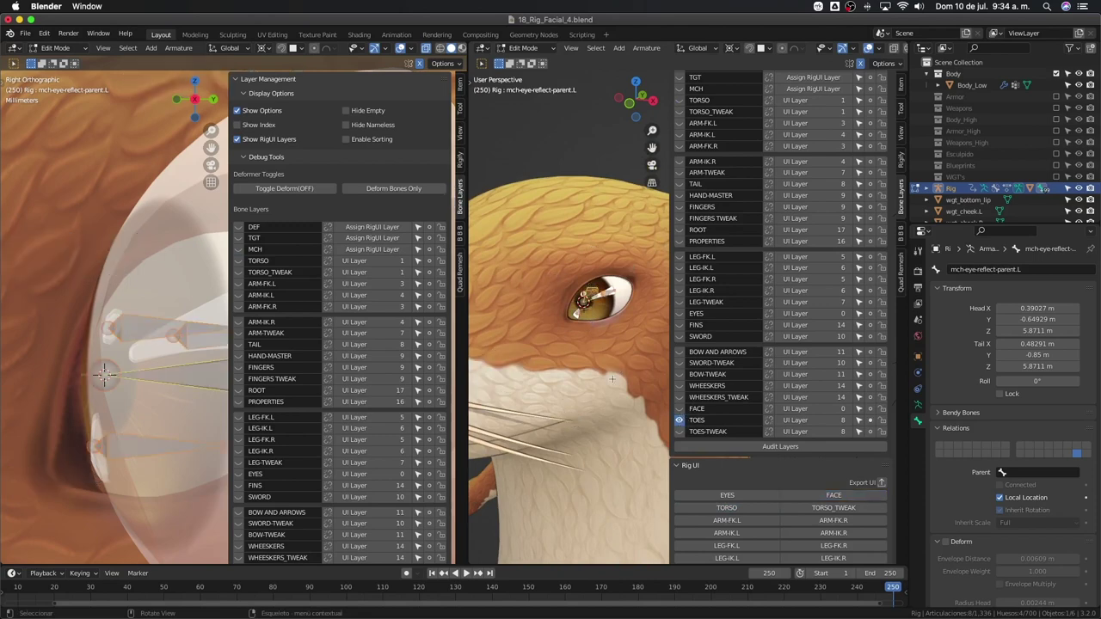
{"action": "middle_click_drag", "start_coordinate": [606, 361], "coordinate": [594, 350]}
{"action": "scroll", "coordinate": [593, 344], "scroll_direction": "up", "scroll_amount": 4}
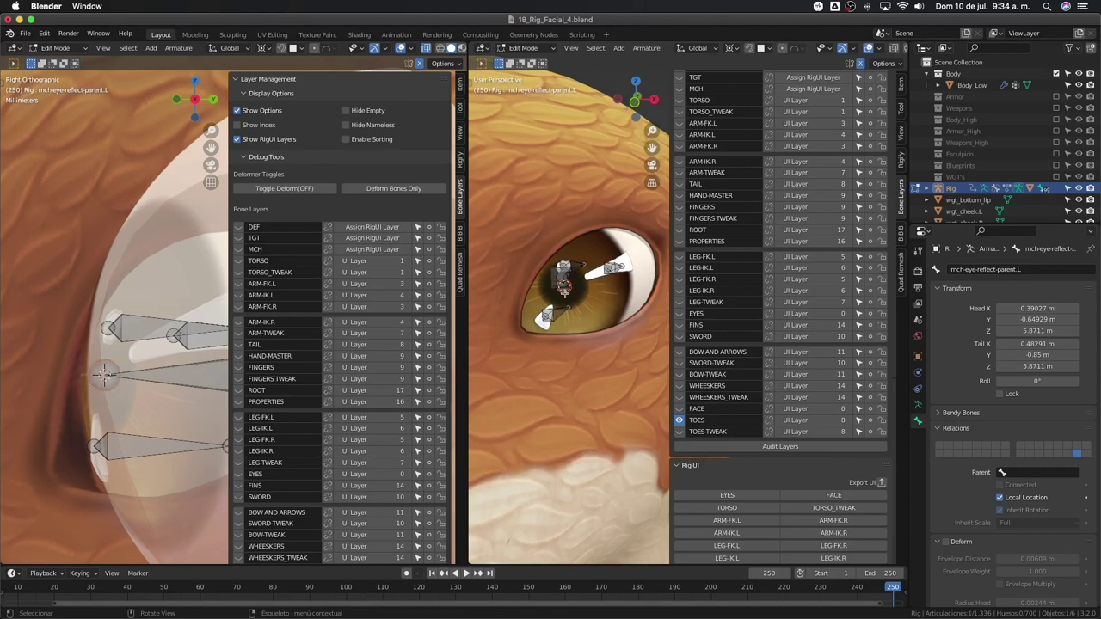
{"action": "left_click_drag", "start_coordinate": [469, 43], "coordinate": [440, 49]}
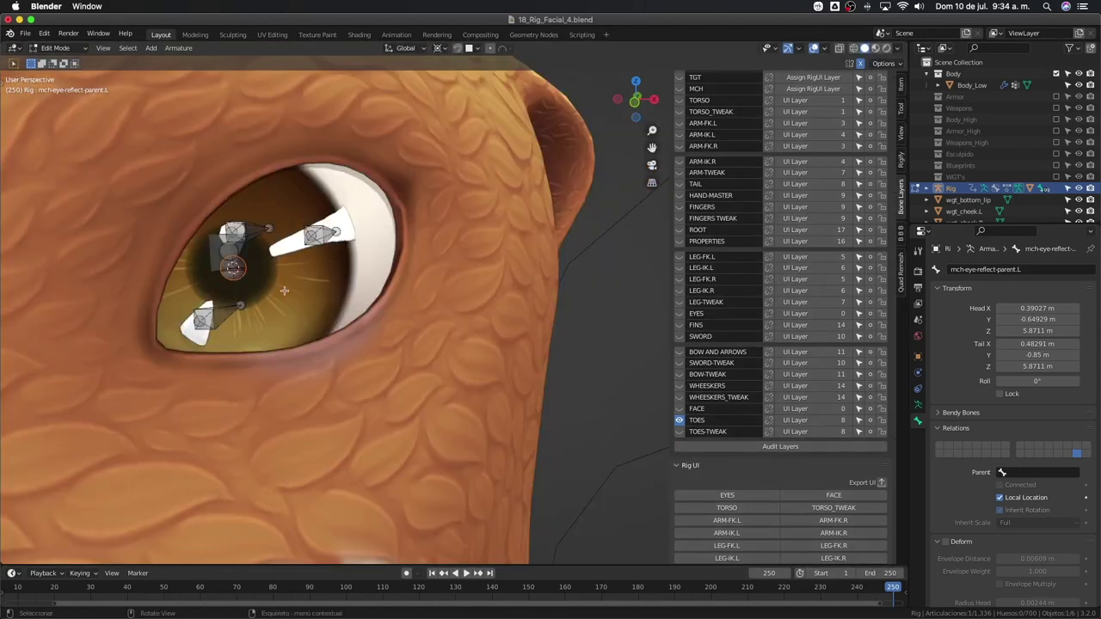
Recalculate the roll of mch-eye-reflect-parent.L and switch the armature to Pose Mode
{"action": "middle_click_drag", "start_coordinate": [284, 291], "coordinate": [439, 303]}
{"action": "key", "text": "shift+n"}
{"action": "left_click", "coordinate": [370, 285]}
{"action": "key", "text": "ctrl+Tab"}
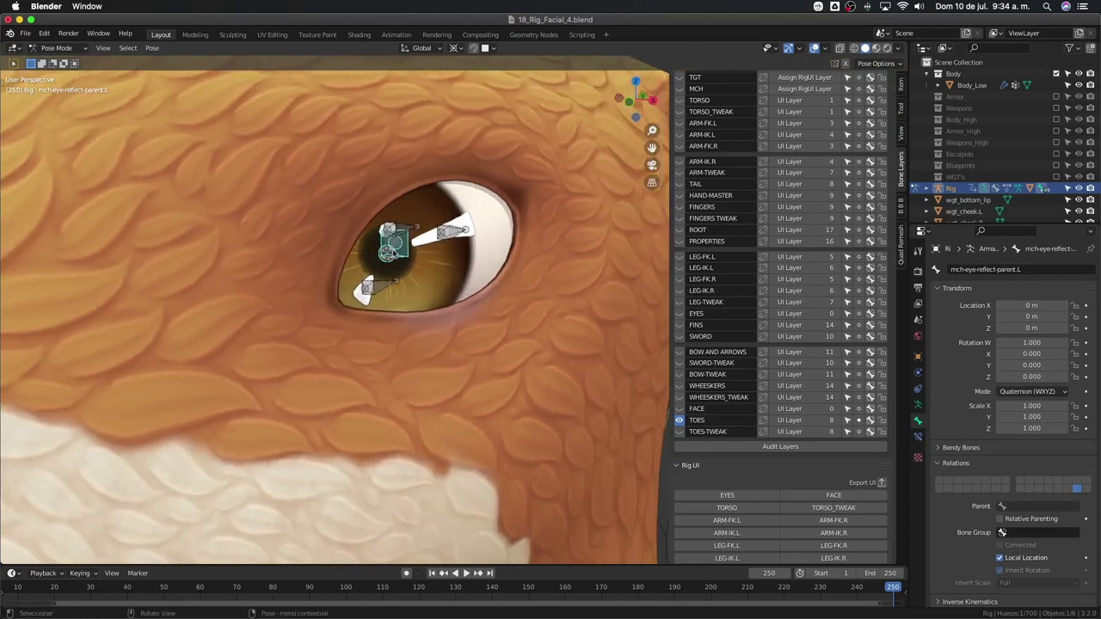
Set the rotation mode of mch-eye-reflect-parent.L to YZX Euler and lock its X and Z rotation
{"action": "left_click", "coordinate": [901, 90]}
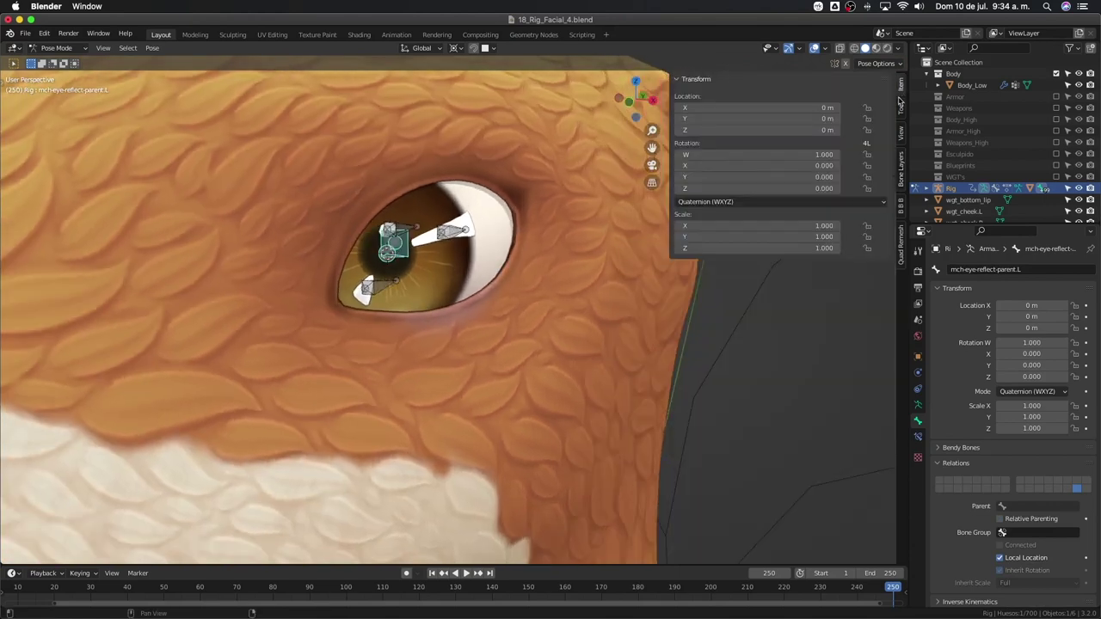
{"action": "left_click", "coordinate": [901, 107]}
{"action": "left_click", "coordinate": [900, 133]}
{"action": "left_click", "coordinate": [900, 169]}
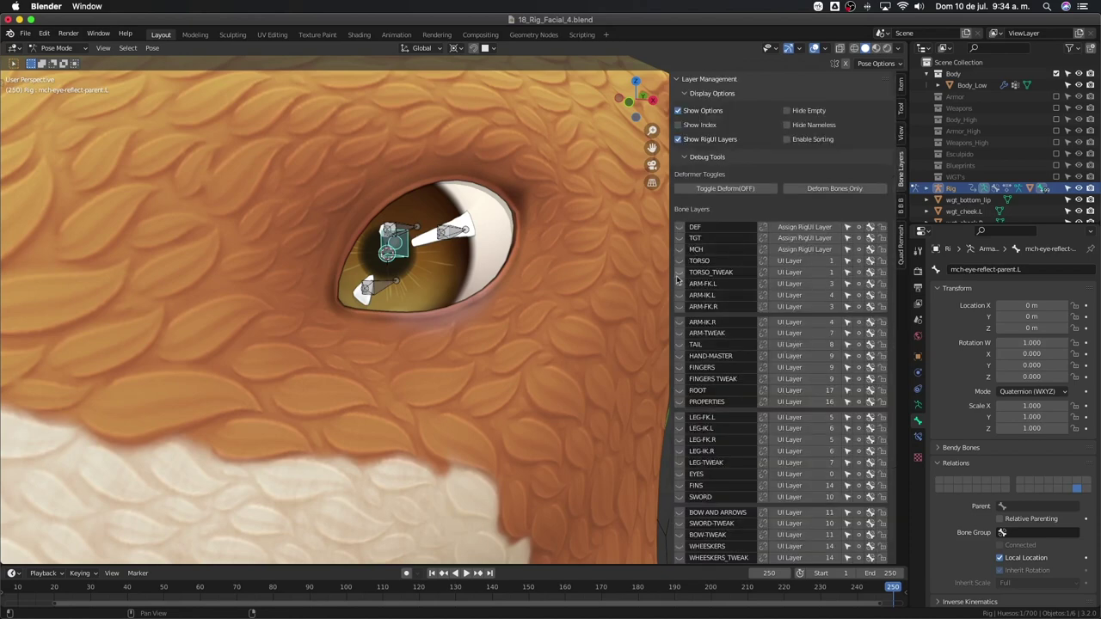
{"action": "left_click", "coordinate": [901, 85]}
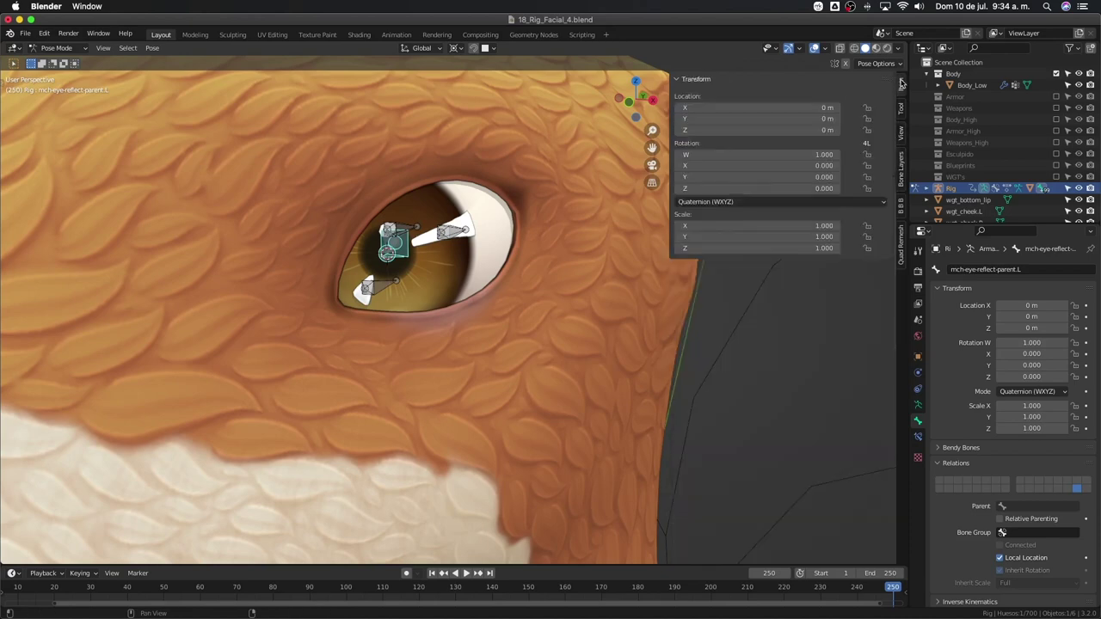
{"action": "left_click", "coordinate": [700, 203]}
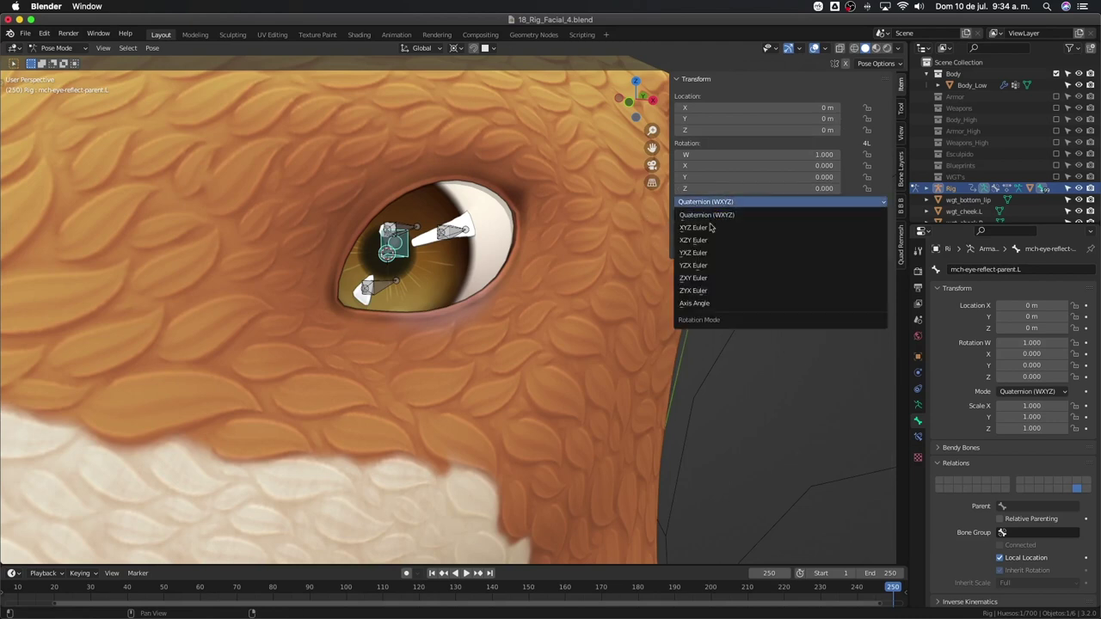
{"action": "left_click", "coordinate": [695, 267]}
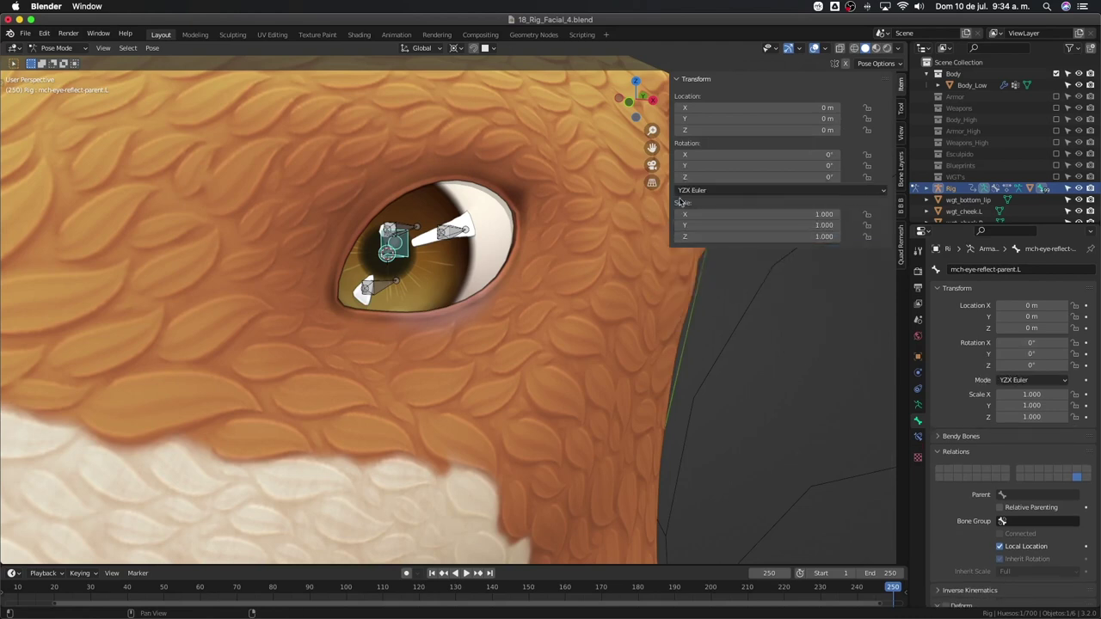
{"action": "left_click", "coordinate": [868, 155]}
{"action": "left_click", "coordinate": [867, 178]}
Change the transform pivot point and test the Y rotation of mch-eye-reflect-parent.L
{"action": "left_click", "coordinate": [455, 48]}
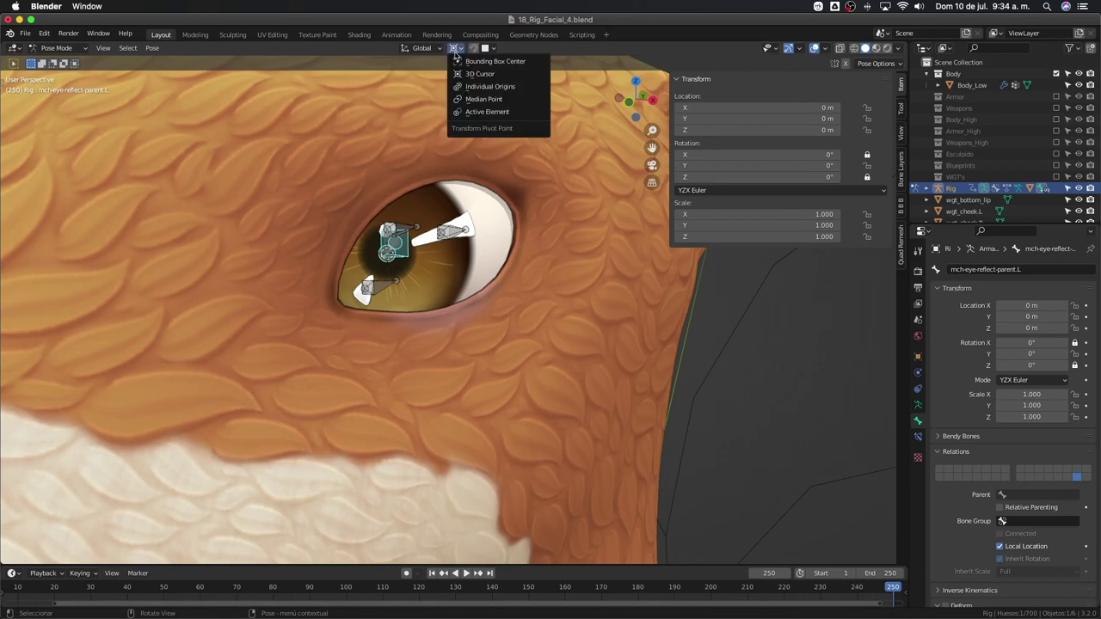
{"action": "key", "text": "r"}
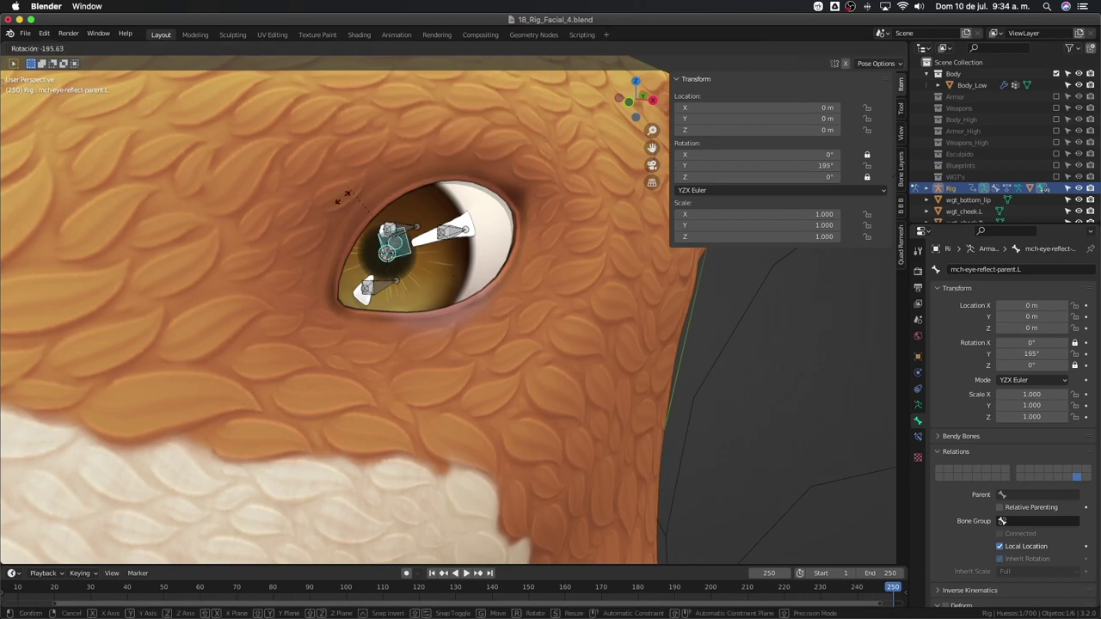
{"action": "key", "text": "Escape"}
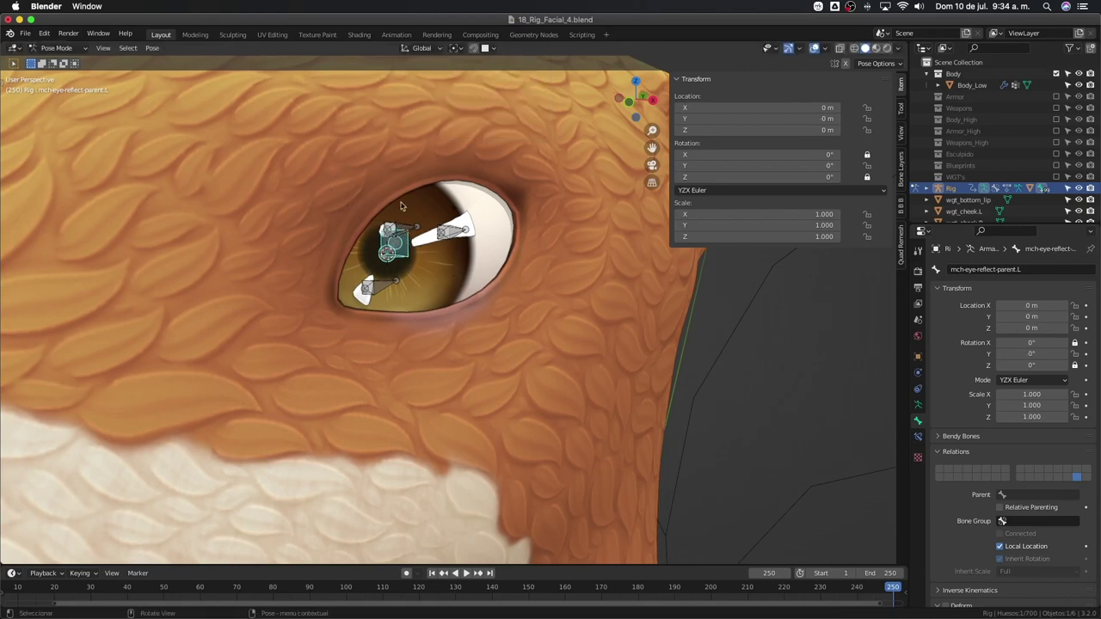
Parent the left eye's three reflection bones to mch-eye-reflect-parent.L with Keep Offset in Edit Mode
{"action": "left_click", "coordinate": [398, 235]}
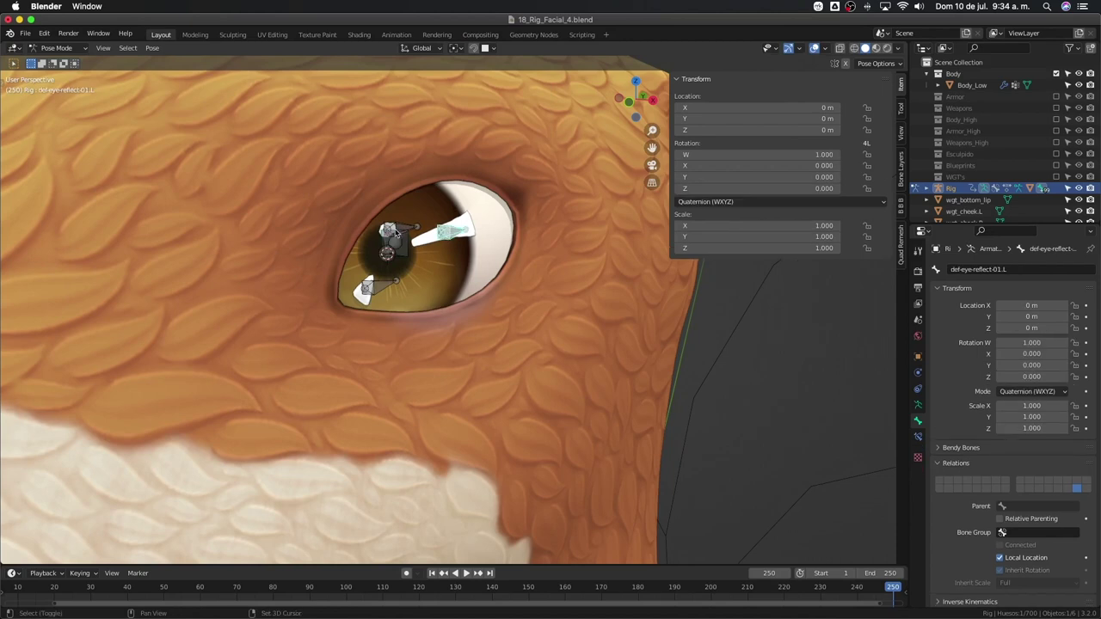
{"action": "left_click", "coordinate": [395, 233], "text": "shift"}
{"action": "key", "text": "Tab"}
{"action": "left_click", "coordinate": [379, 285], "text": "shift"}
{"action": "left_click", "coordinate": [402, 246], "text": "shift"}
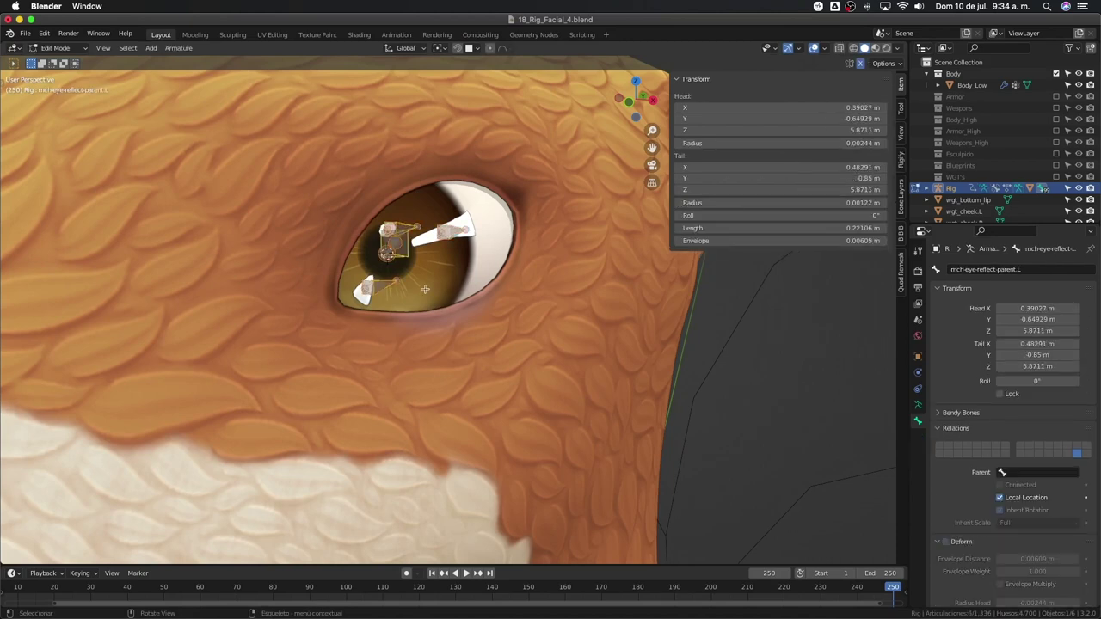
{"action": "key", "text": "ctrl+p"}
{"action": "left_click", "coordinate": [423, 290]}
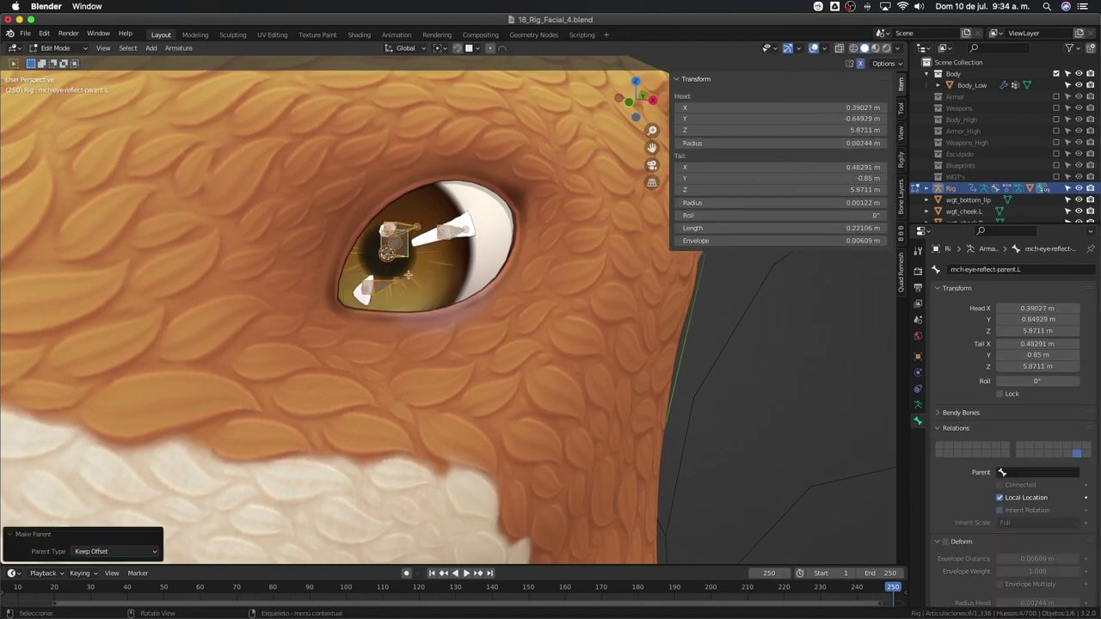
Test-rotate mch-eye-reflect-parent.L and def-eye-reflect-01.L in Pose Mode to check how the reflections follow
{"action": "key", "text": "Tab"}
{"action": "key", "text": "r"}
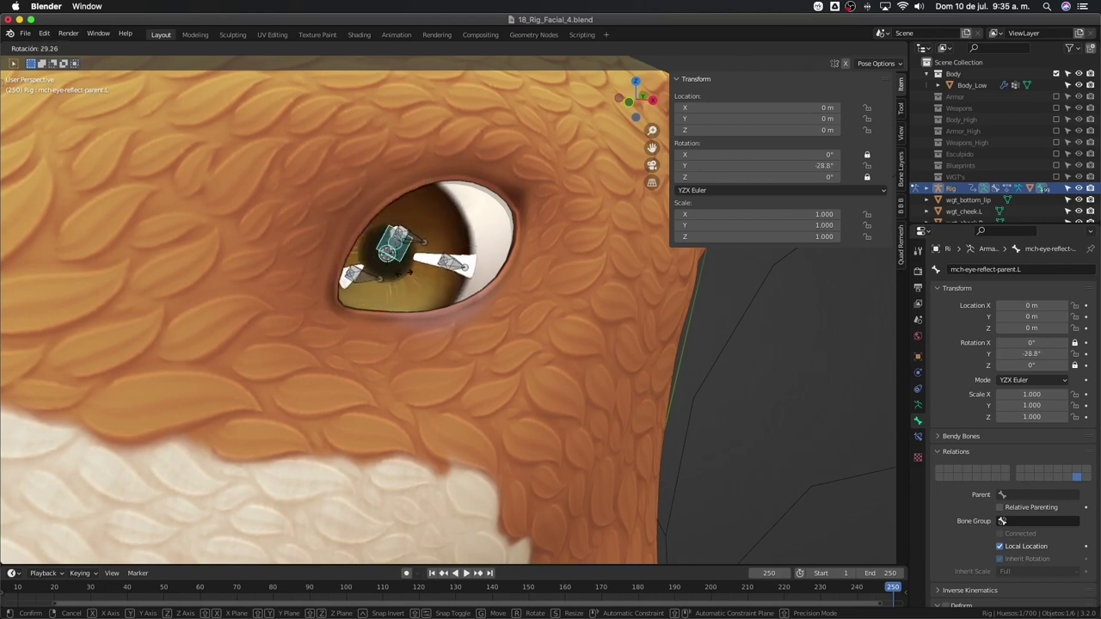
{"action": "right_click", "coordinate": [408, 268]}
{"action": "scroll", "coordinate": [411, 265], "scroll_direction": "up", "scroll_amount": 2}
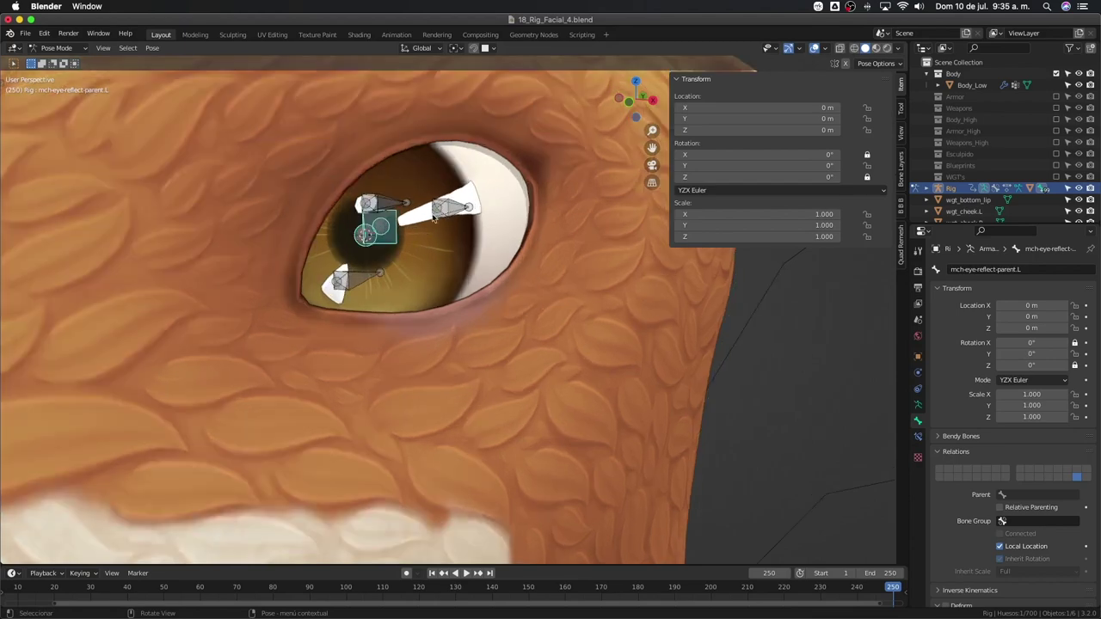
{"action": "left_click", "coordinate": [440, 224]}
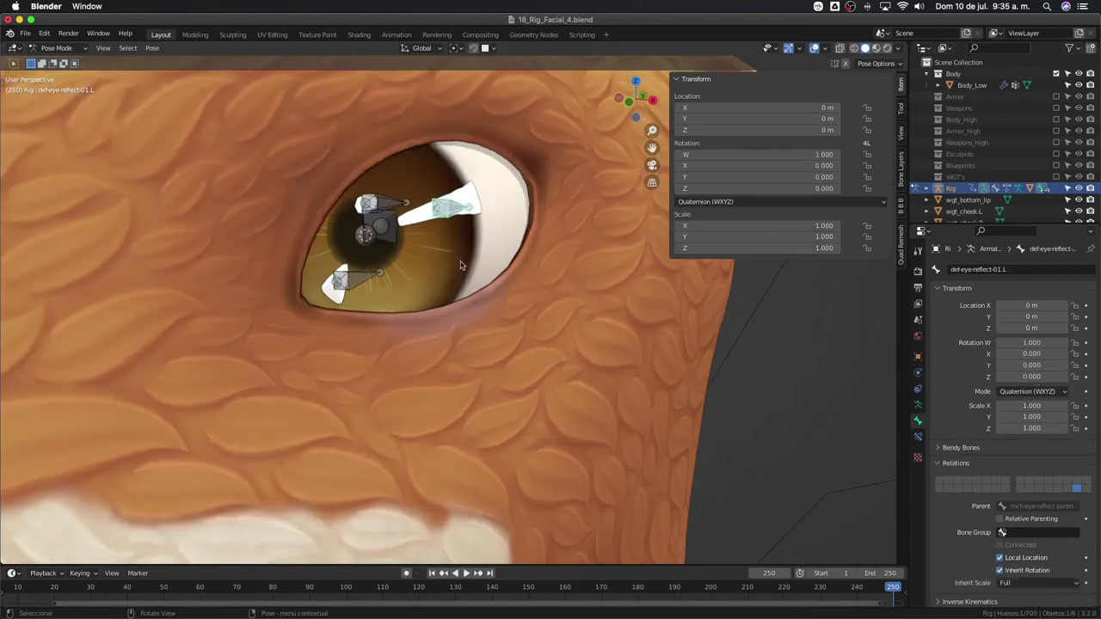
{"action": "key", "text": "r"}
{"action": "right_click", "coordinate": [424, 266]}
Select mch-eye-reflect-parent.L again and save the file
{"action": "left_click", "coordinate": [383, 241]}
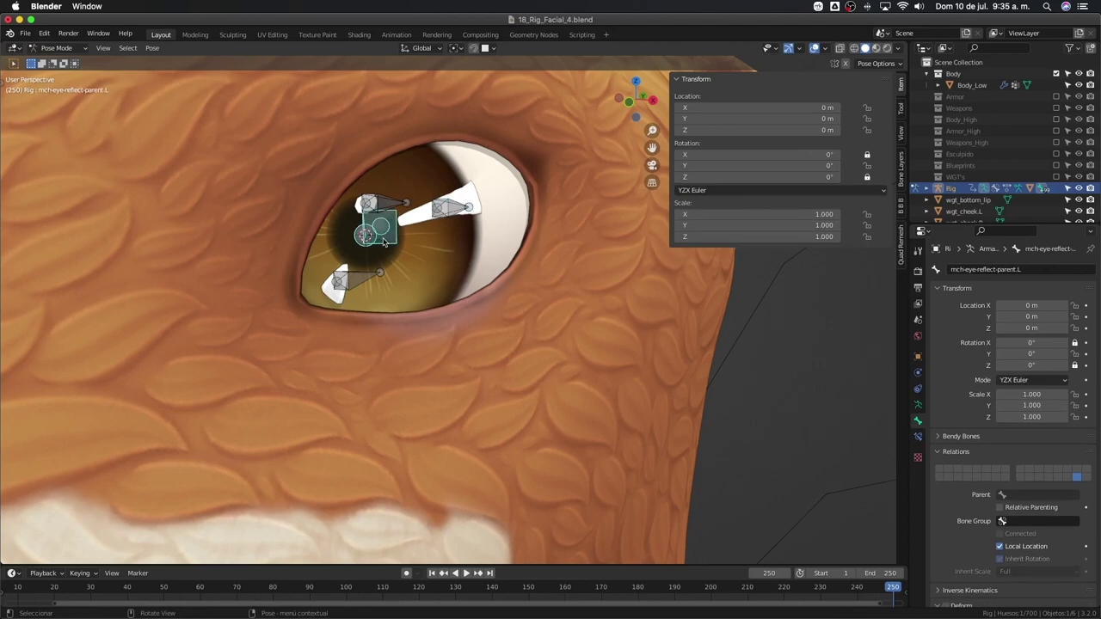
{"action": "middle_click_drag", "start_coordinate": [385, 241], "coordinate": [372, 239]}
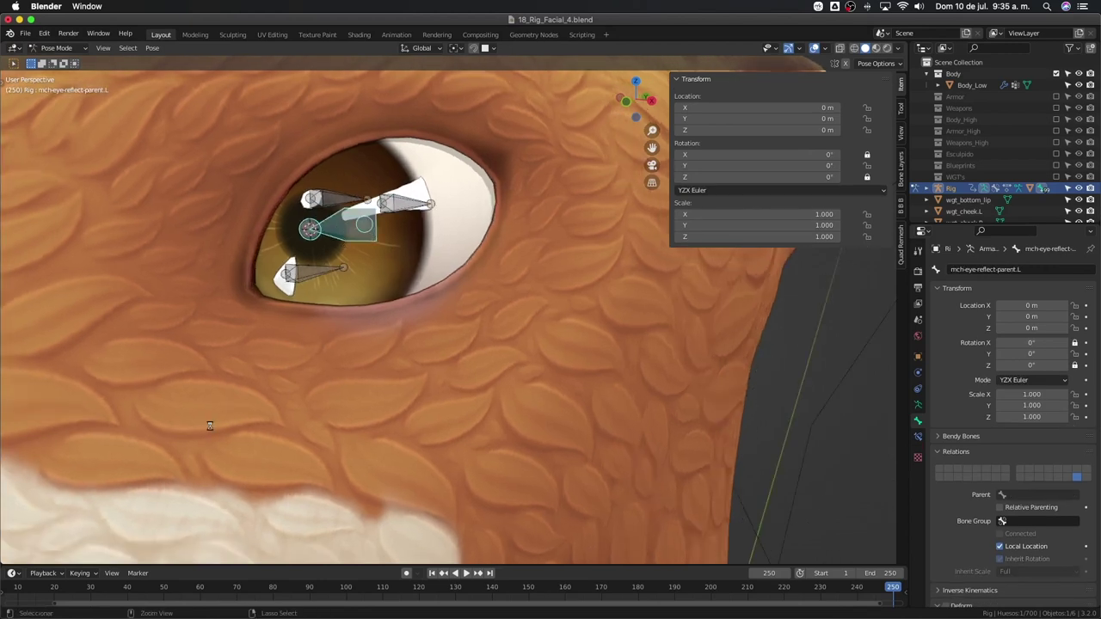
{"action": "key", "text": "ctrl+s"}
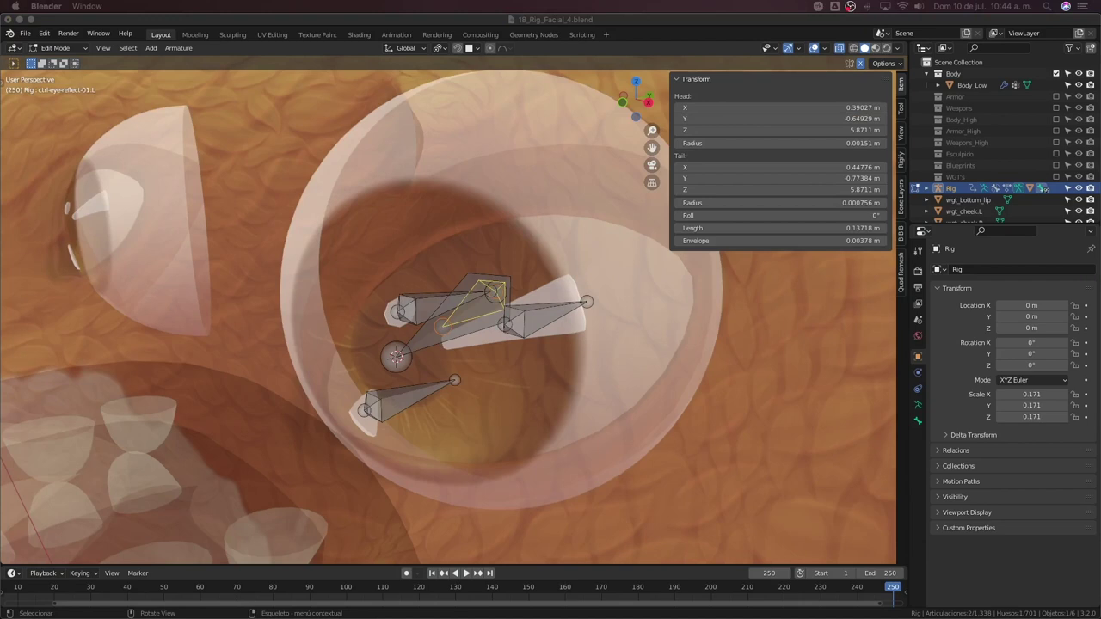
Switch the armature to Pose Mode and remove the Child Of and Copy Scale constraints from def-eye-reflect-01.L
{"action": "middle_click_drag", "start_coordinate": [727, 325], "coordinate": [563, 370]}
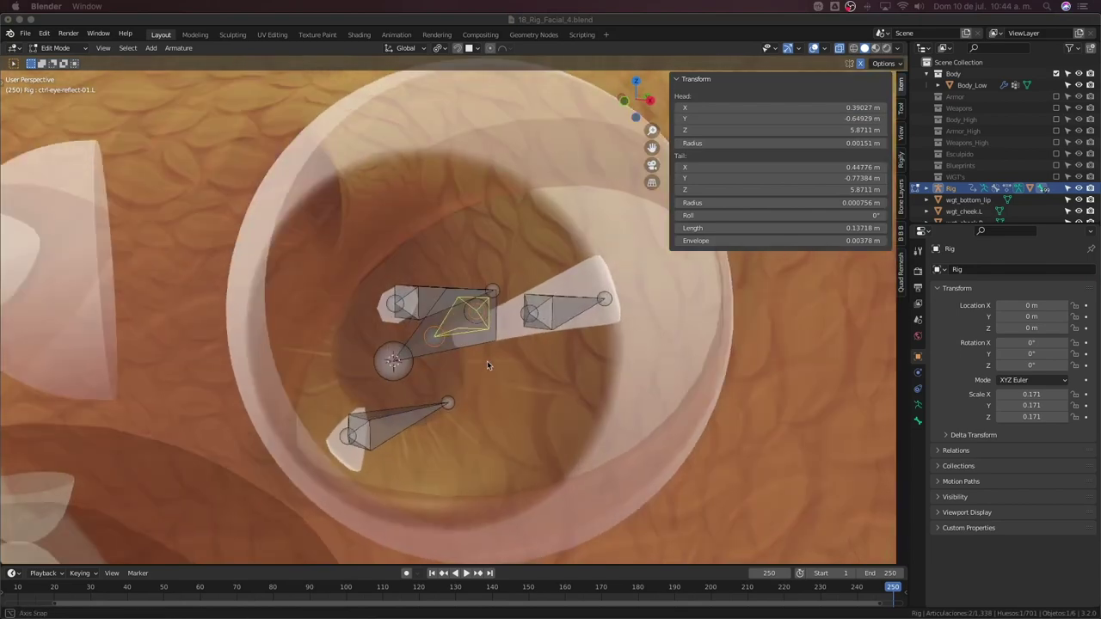
{"action": "middle_click_drag", "start_coordinate": [487, 362], "coordinate": [492, 360]}
{"action": "middle_click_drag", "start_coordinate": [534, 331], "coordinate": [553, 333]}
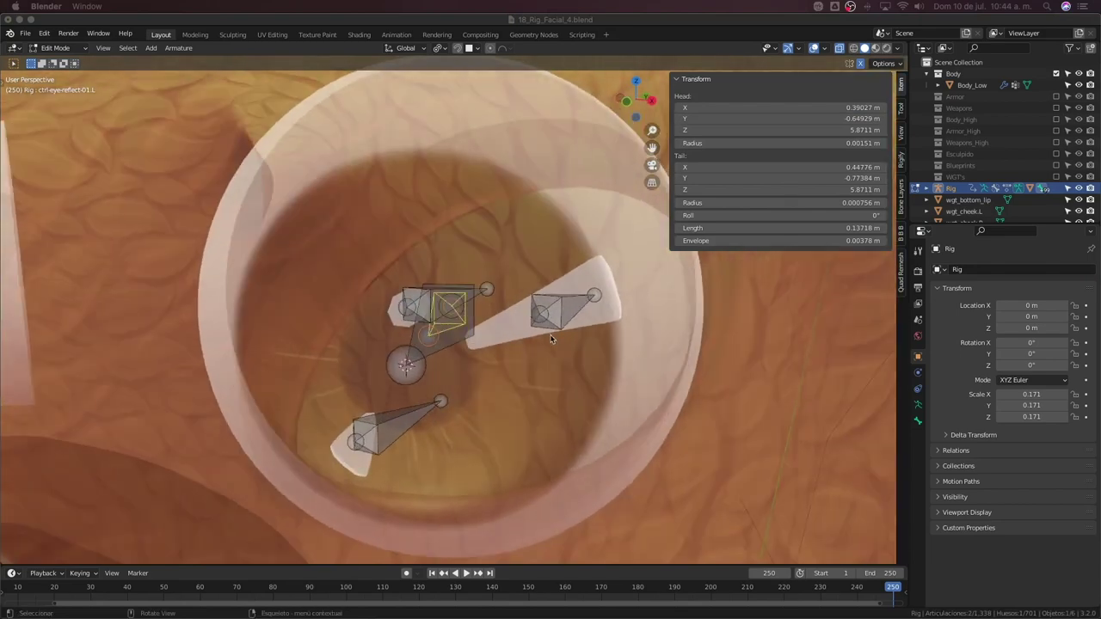
{"action": "scroll", "coordinate": [553, 333], "scroll_direction": "up", "scroll_amount": 2}
{"action": "left_click", "coordinate": [471, 329]}
{"action": "left_click", "coordinate": [469, 330]}
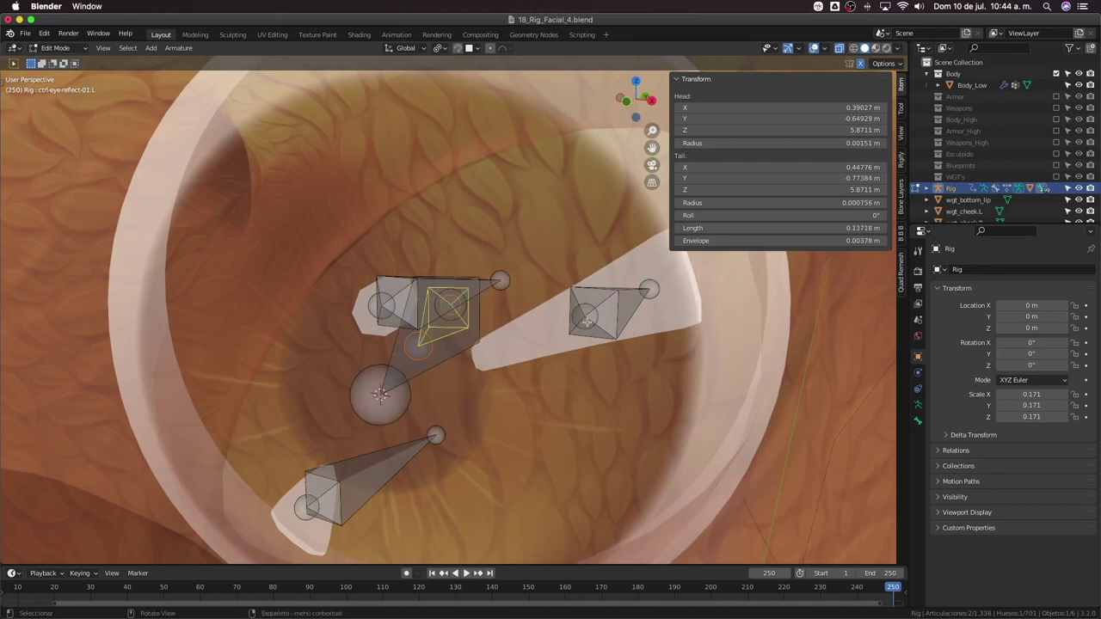
{"action": "key", "text": "ctrl+Tab"}
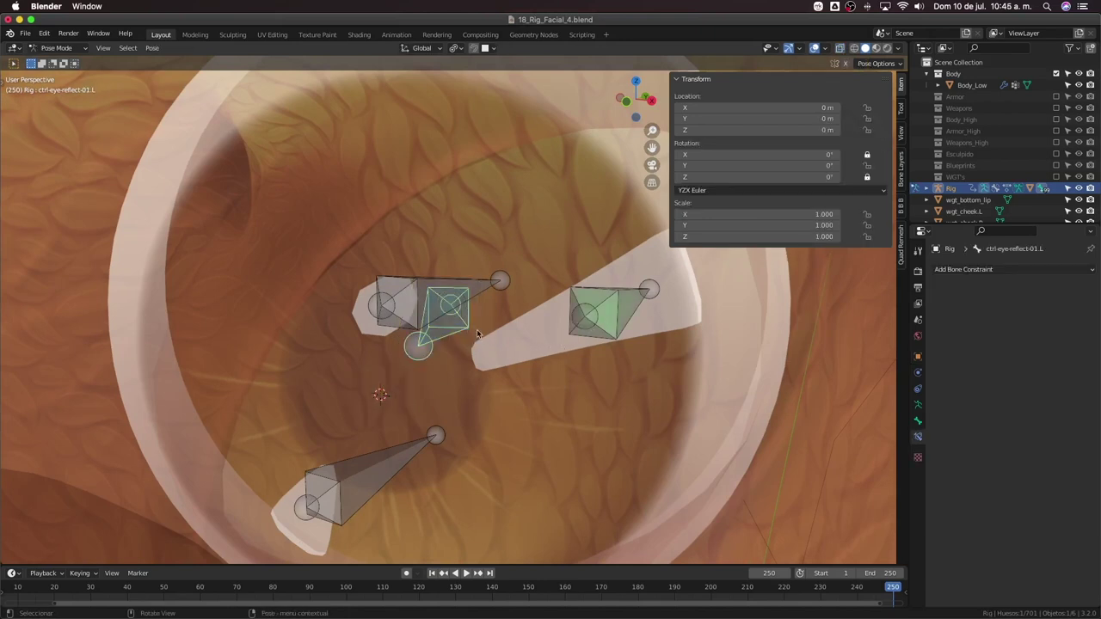
{"action": "left_click", "coordinate": [606, 329]}
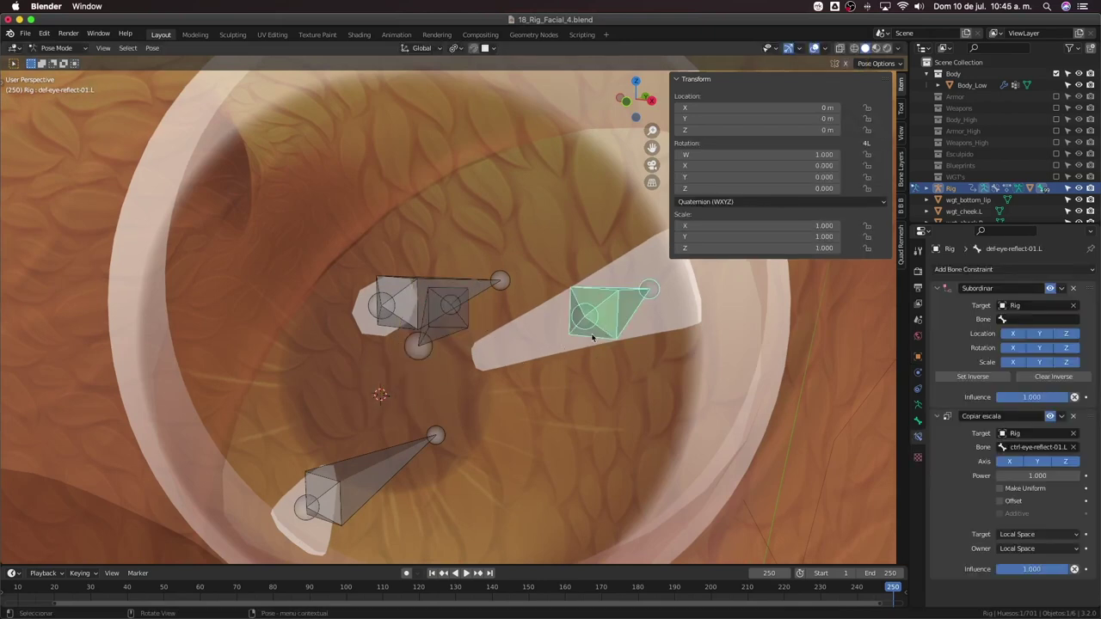
{"action": "left_click", "coordinate": [1074, 289]}
{"action": "left_click", "coordinate": [1074, 289]}
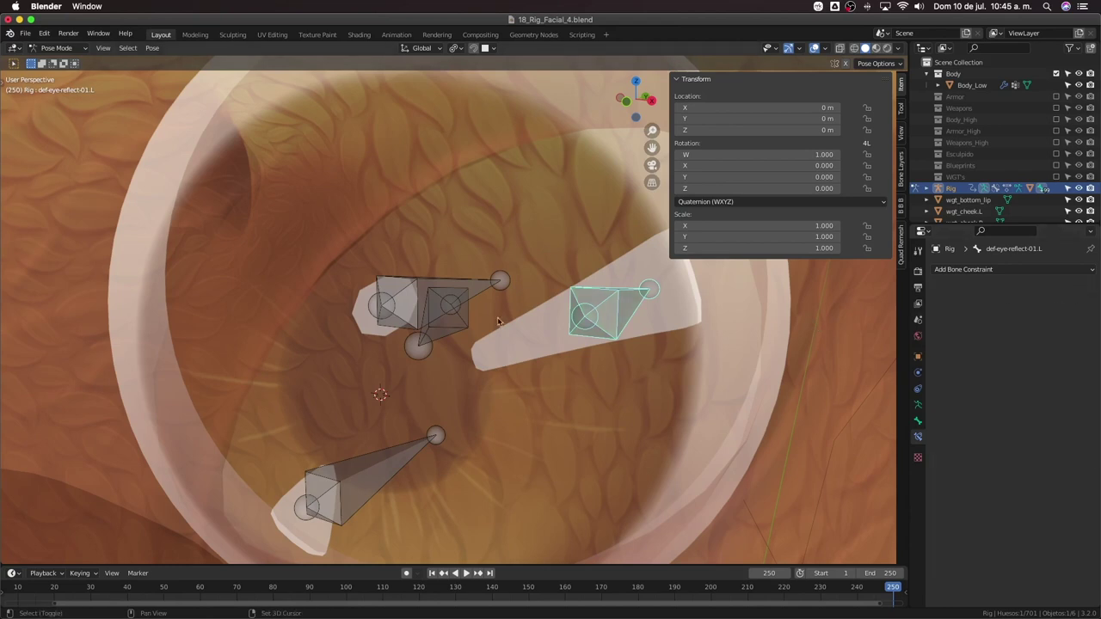
Add a Child Of constraint to def-eye-reflect-01.L with ctrl-eye-reflect-01.L as its target
{"action": "left_click", "coordinate": [460, 327], "text": "shift"}
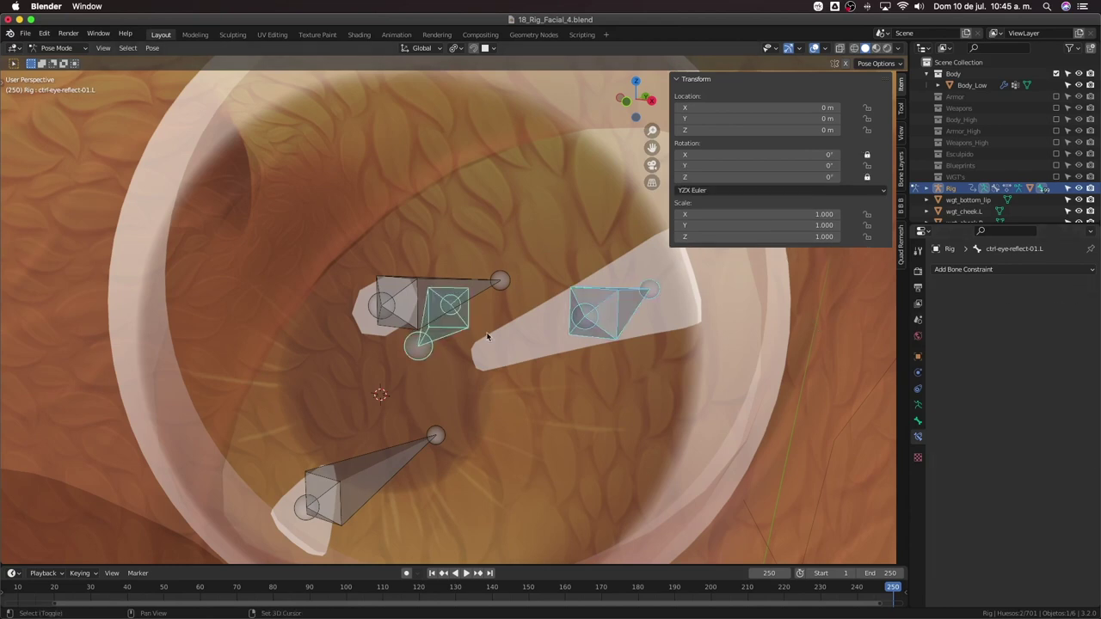
{"action": "left_click", "coordinate": [605, 313], "text": "shift"}
{"action": "key", "text": "shift+super+c"}
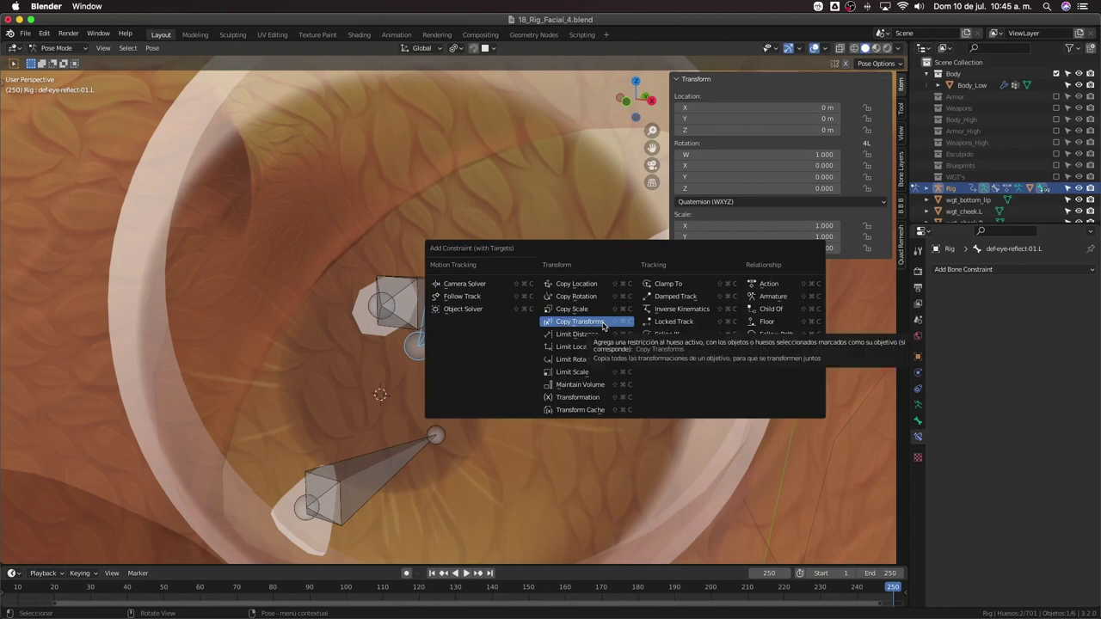
{"action": "left_click", "coordinate": [768, 309]}
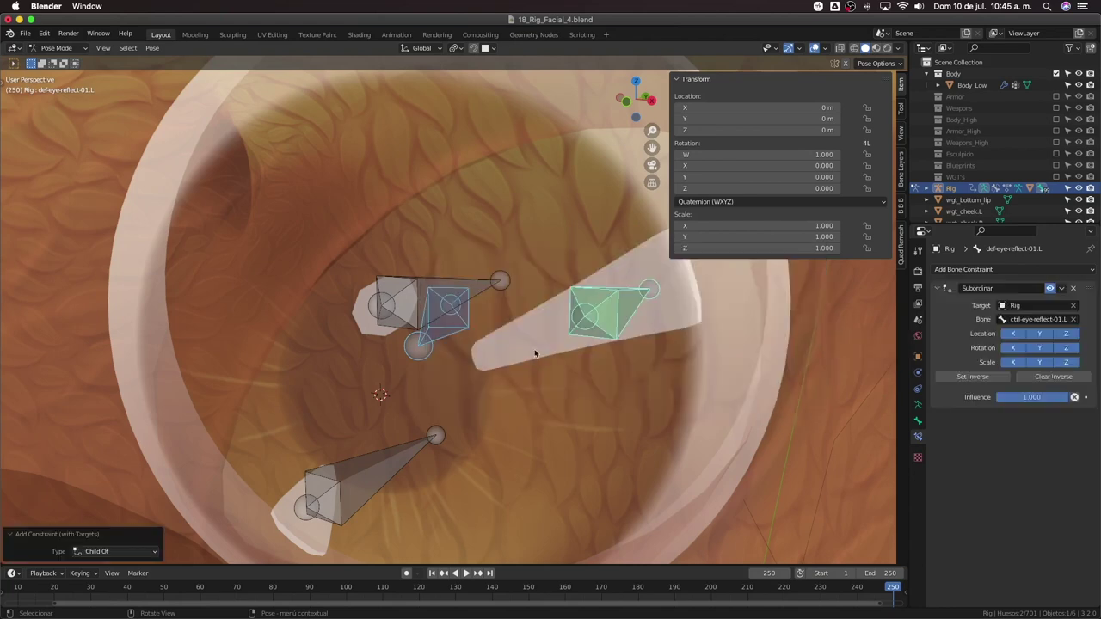
Test-rotate and test-scale ctrl-eye-reflect-01.L in Pose Mode to check how the reflection follows
{"action": "left_click", "coordinate": [459, 327]}
{"action": "key", "text": "r"}
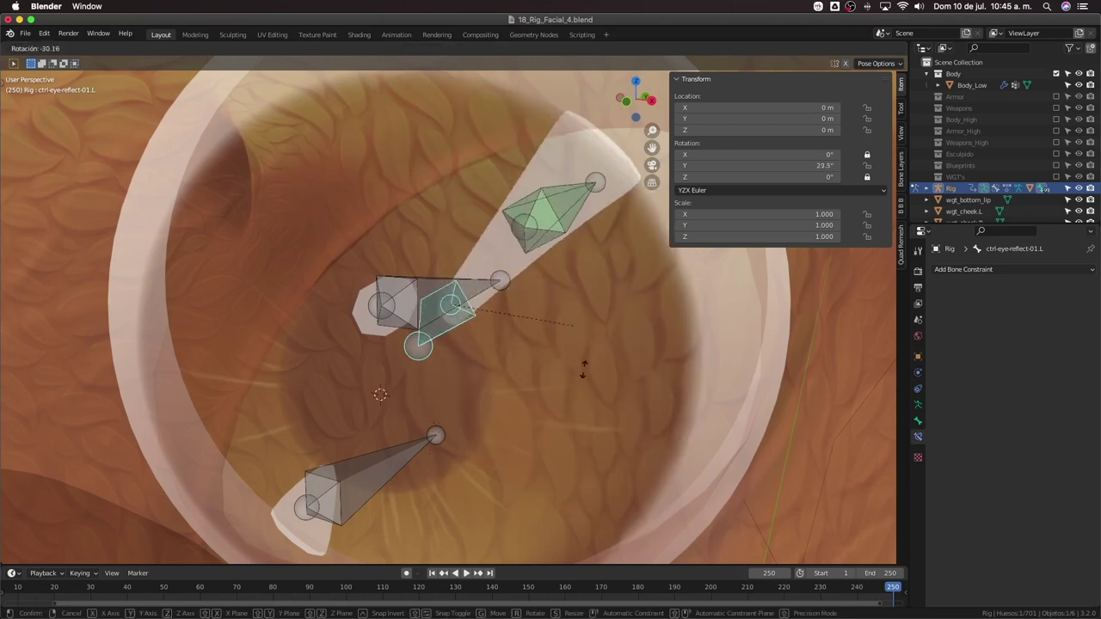
{"action": "right_click", "coordinate": [594, 328]}
{"action": "scroll", "coordinate": [594, 311], "scroll_direction": "down", "scroll_amount": 2}
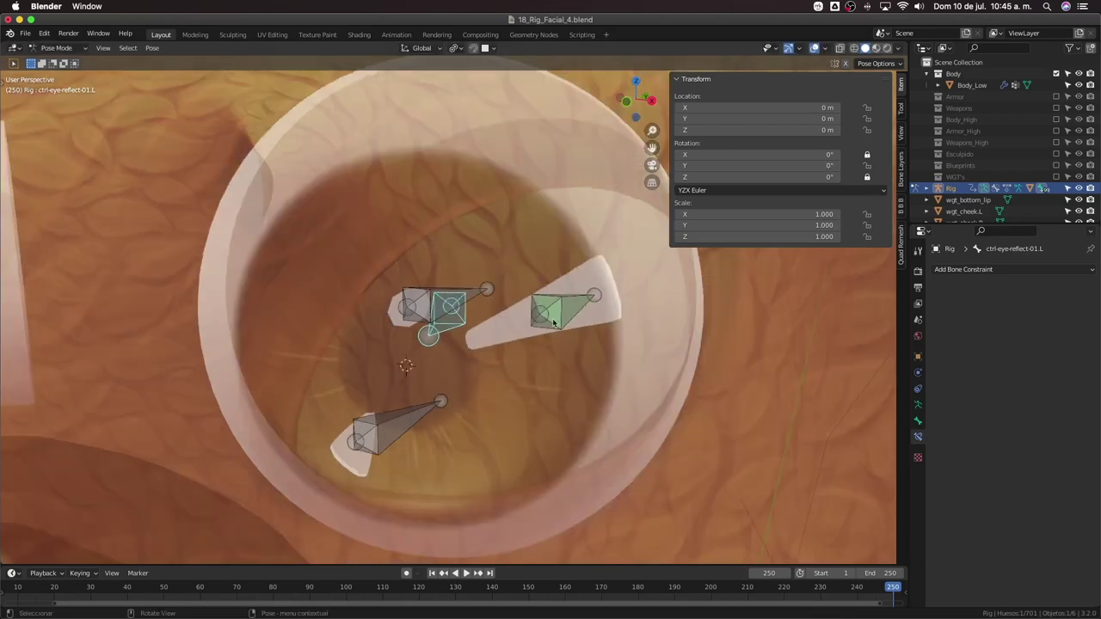
{"action": "key", "text": "r"}
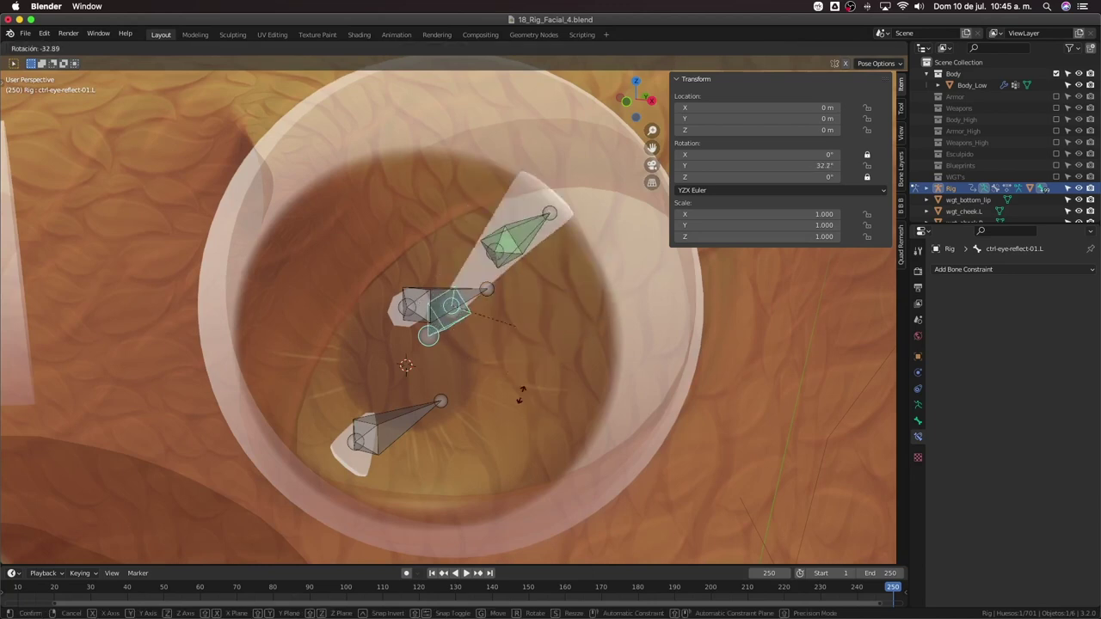
{"action": "right_click", "coordinate": [550, 385]}
{"action": "key", "text": "s"}
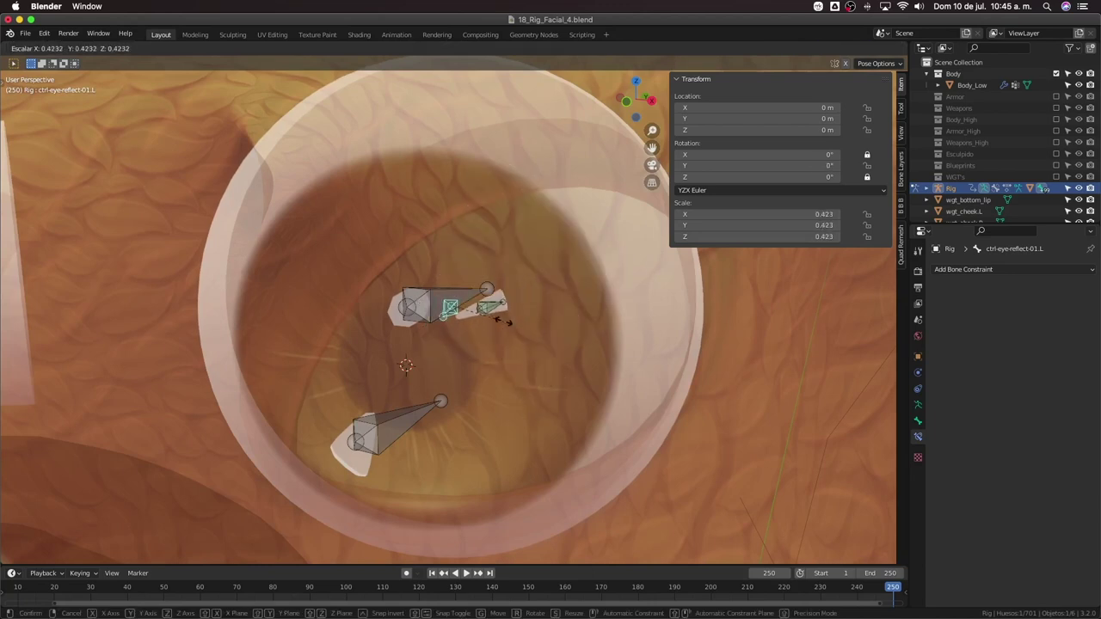
{"action": "right_click", "coordinate": [529, 314]}
Disable the X, Y and Z scale influence in def-eye-reflect-01.L's Child Of constraint and set its inverse
{"action": "left_click", "coordinate": [558, 309]}
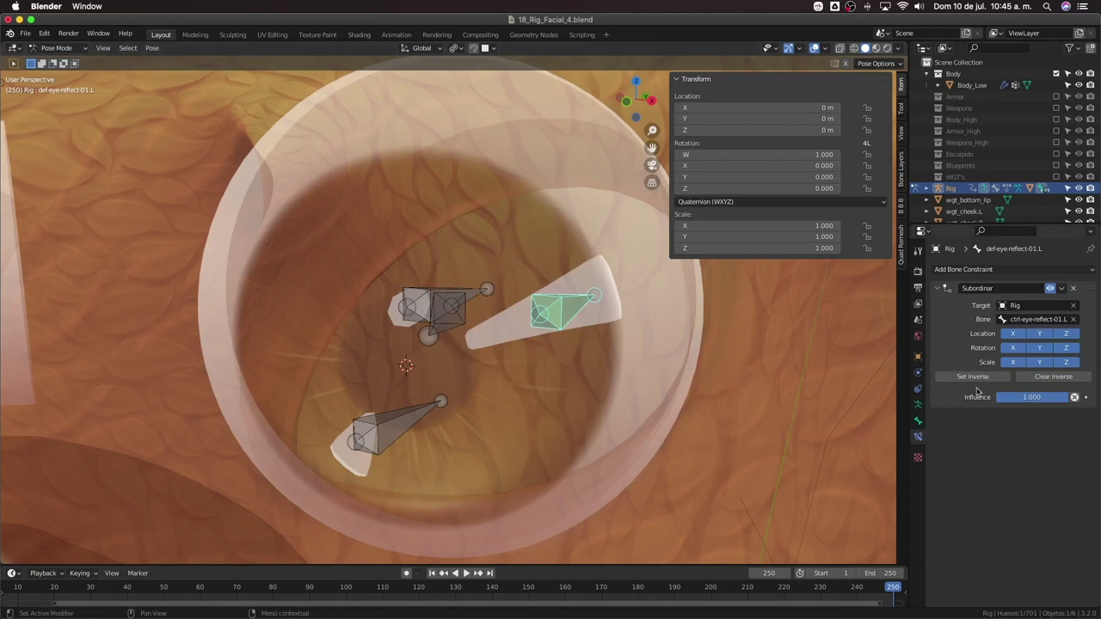
{"action": "left_click_drag", "start_coordinate": [1012, 365], "coordinate": [1044, 367]}
{"action": "left_click", "coordinate": [1063, 362]}
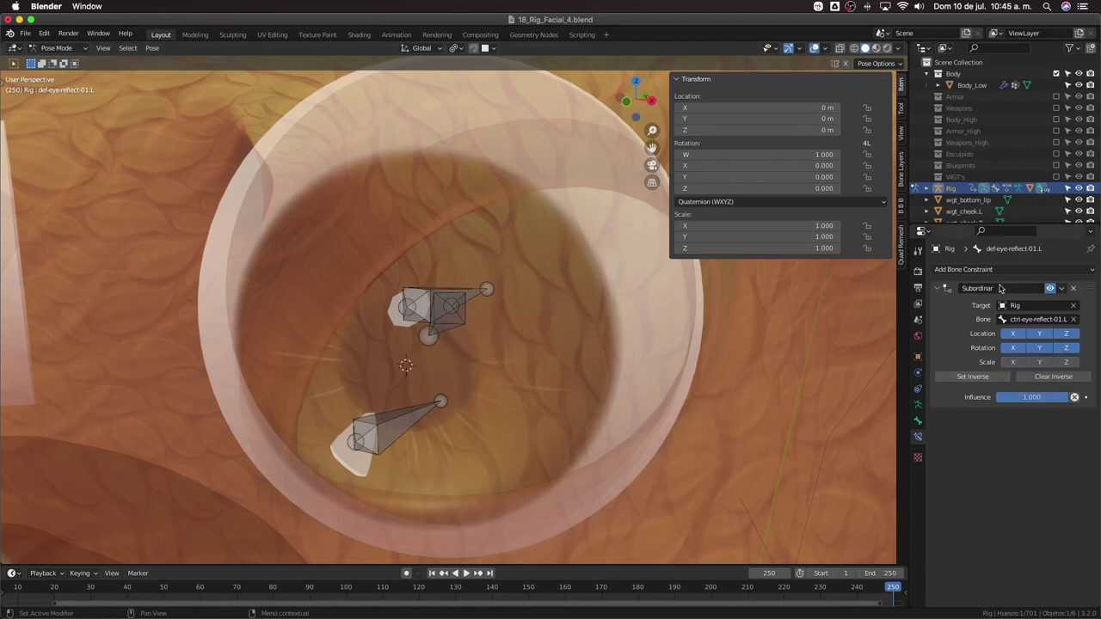
{"action": "scroll", "coordinate": [518, 337], "scroll_direction": "down", "scroll_amount": 5}
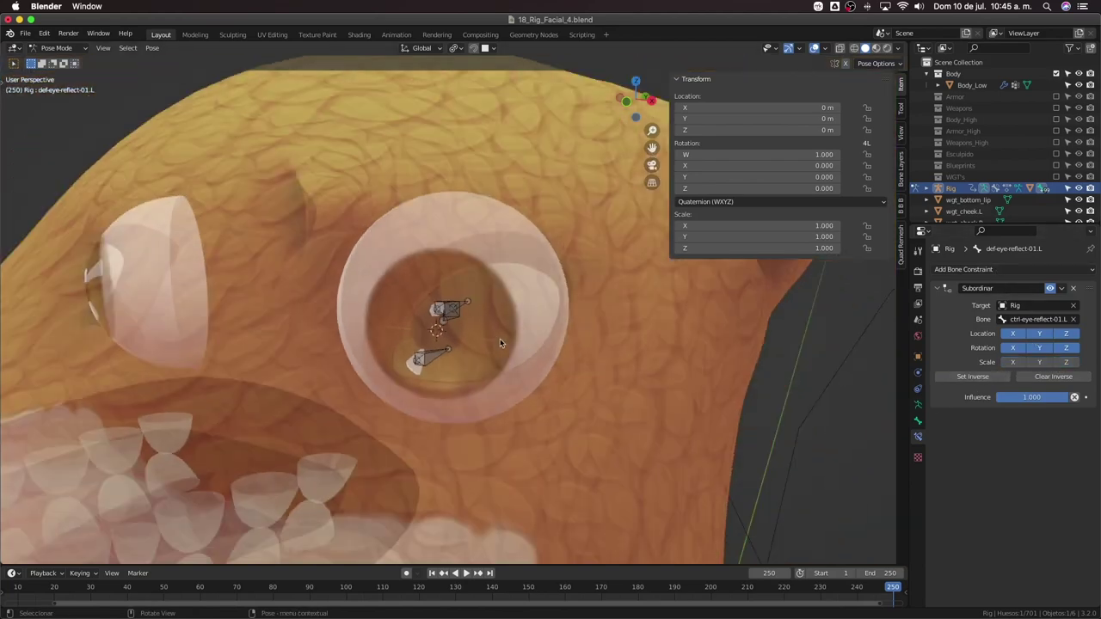
{"action": "scroll", "coordinate": [499, 343], "scroll_direction": "down", "scroll_amount": 2}
{"action": "middle_click_drag", "start_coordinate": [499, 343], "coordinate": [564, 375]}
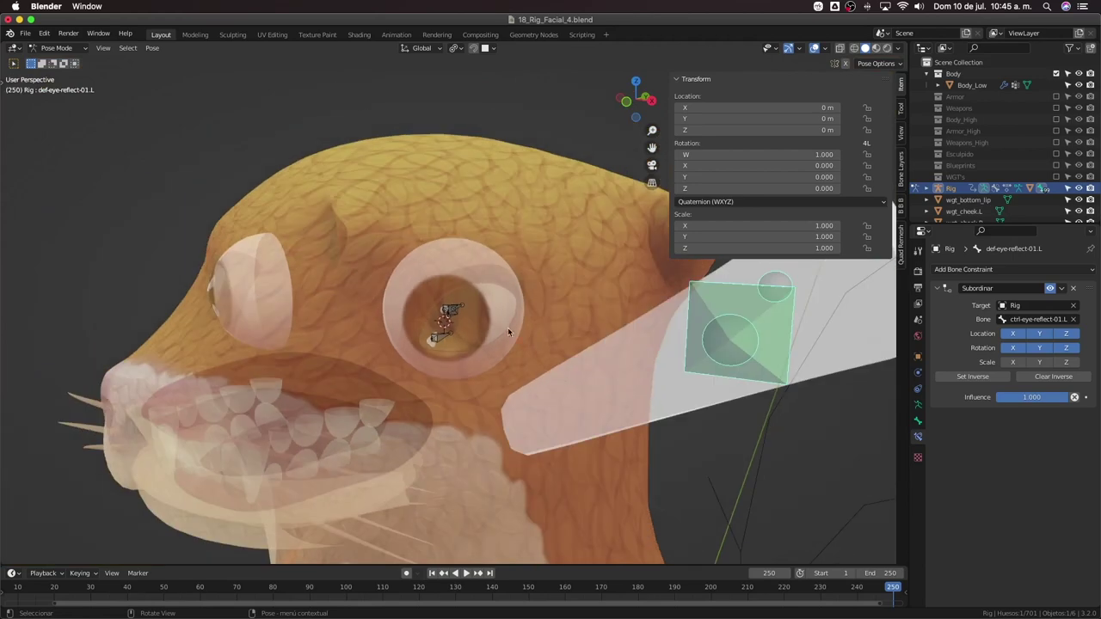
{"action": "scroll", "coordinate": [507, 331], "scroll_direction": "up", "scroll_amount": 2}
{"action": "scroll", "coordinate": [461, 343], "scroll_direction": "down", "scroll_amount": 2}
{"action": "middle_click_drag", "start_coordinate": [499, 339], "coordinate": [533, 344]}
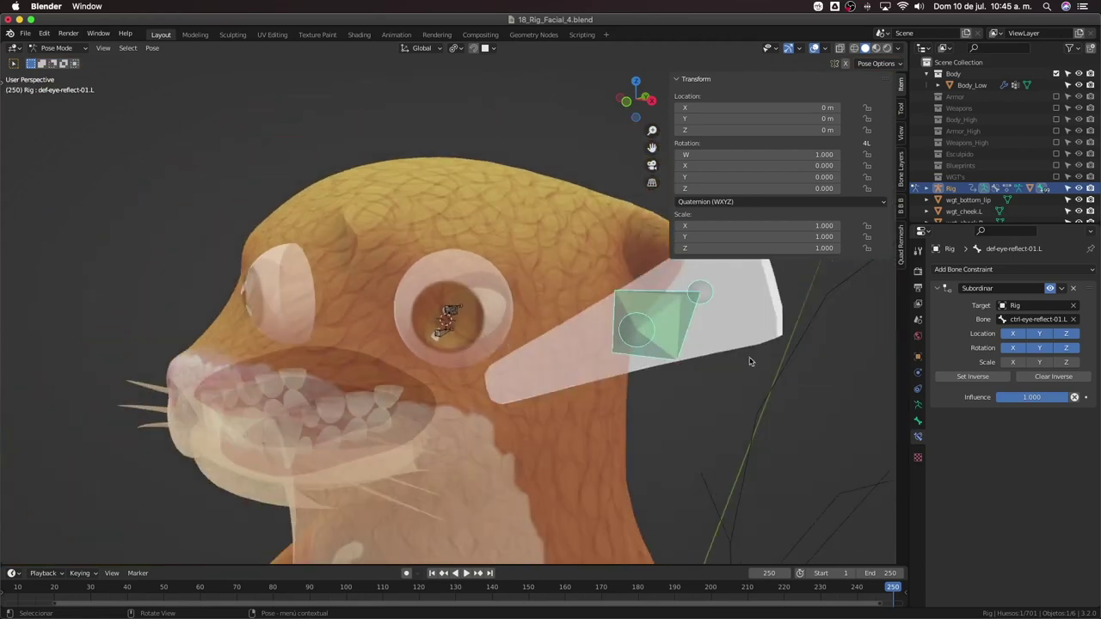
{"action": "left_click", "coordinate": [975, 376]}
{"action": "scroll", "coordinate": [653, 349], "scroll_direction": "up", "scroll_amount": 6}
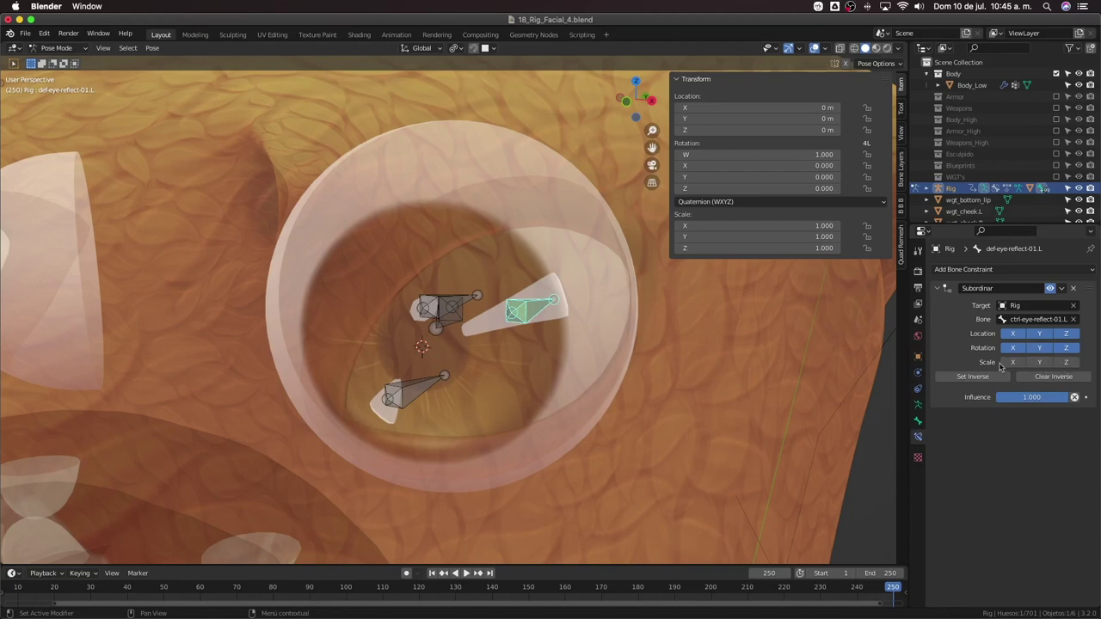
Examine the reflection bones' placement relative to the whole character rig
{"action": "left_click", "coordinate": [450, 330]}
{"action": "scroll", "coordinate": [482, 318], "scroll_direction": "down", "scroll_amount": 15}
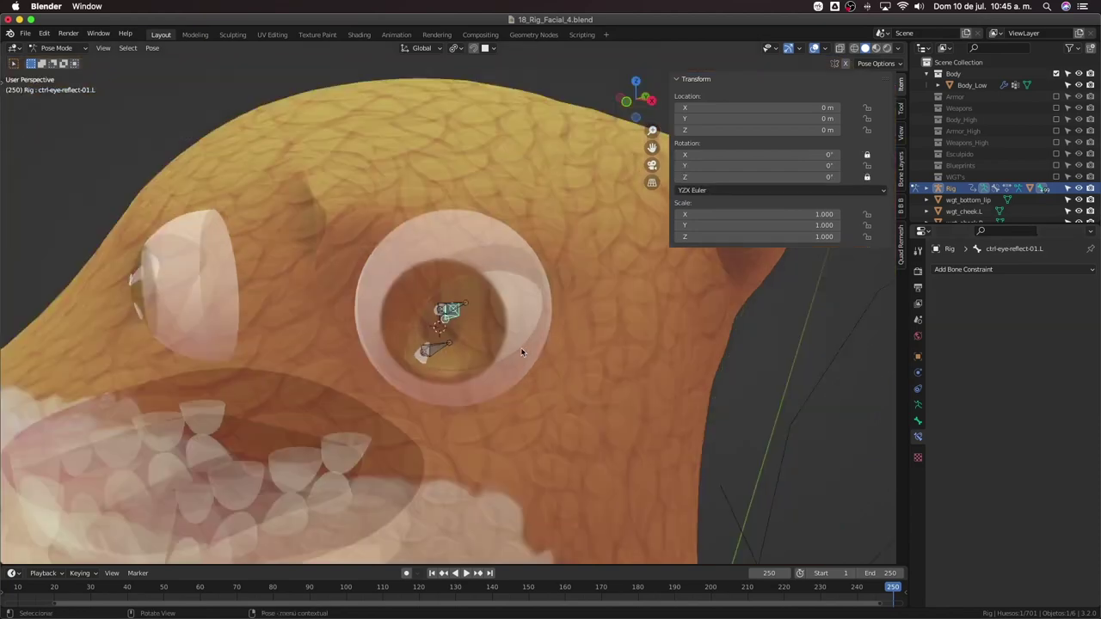
{"action": "scroll", "coordinate": [478, 292], "scroll_direction": "down", "scroll_amount": 9}
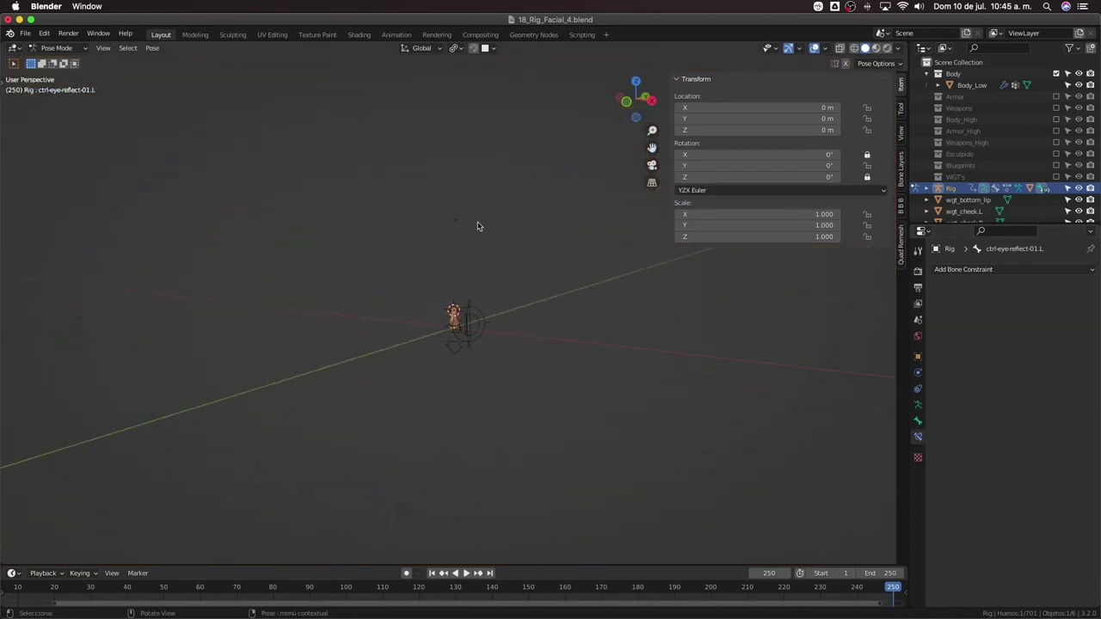
{"action": "scroll", "coordinate": [465, 215], "scroll_direction": "up", "scroll_amount": 2}
{"action": "left_click_drag", "start_coordinate": [431, 125], "coordinate": [484, 172]}
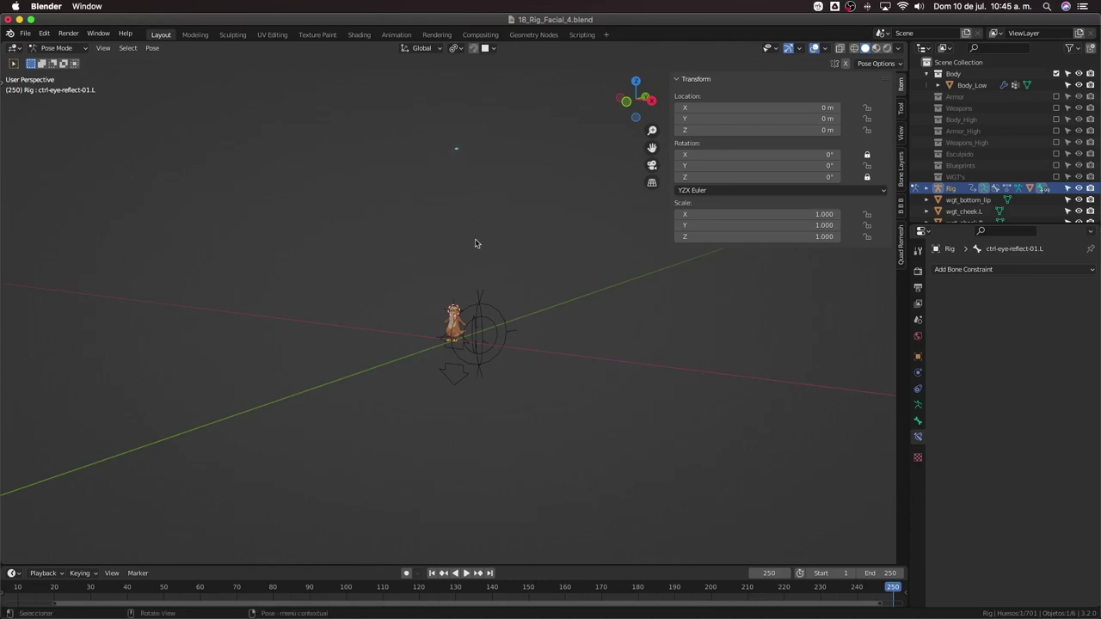
{"action": "scroll", "coordinate": [474, 243], "scroll_direction": "up", "scroll_amount": 3}
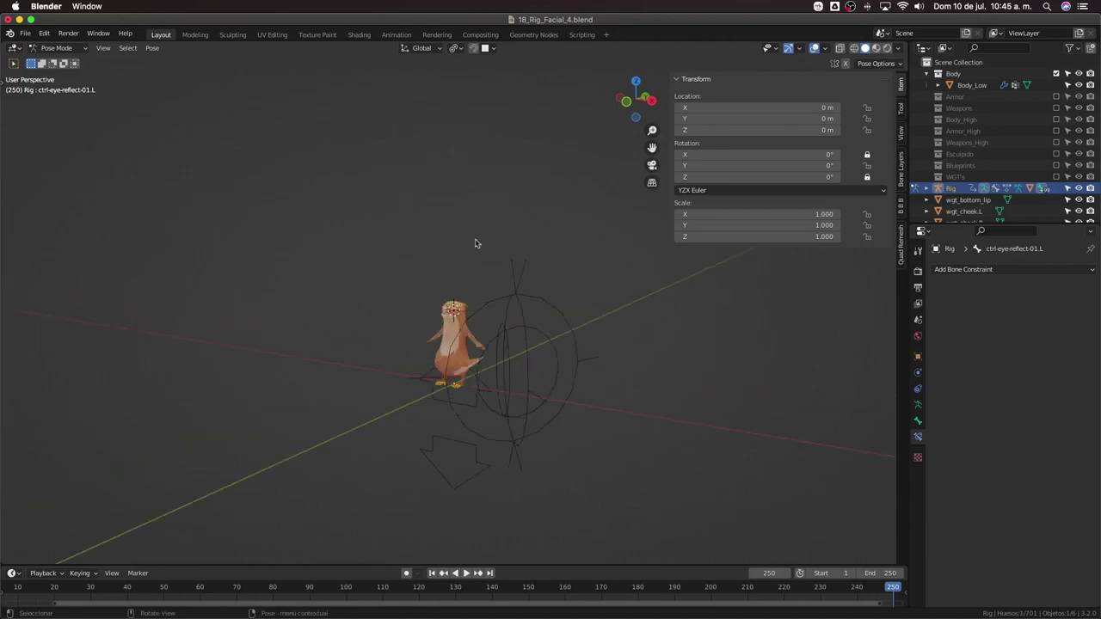
{"action": "left_click", "coordinate": [459, 334]}
{"action": "scroll", "coordinate": [459, 335], "scroll_direction": "up", "scroll_amount": 10}
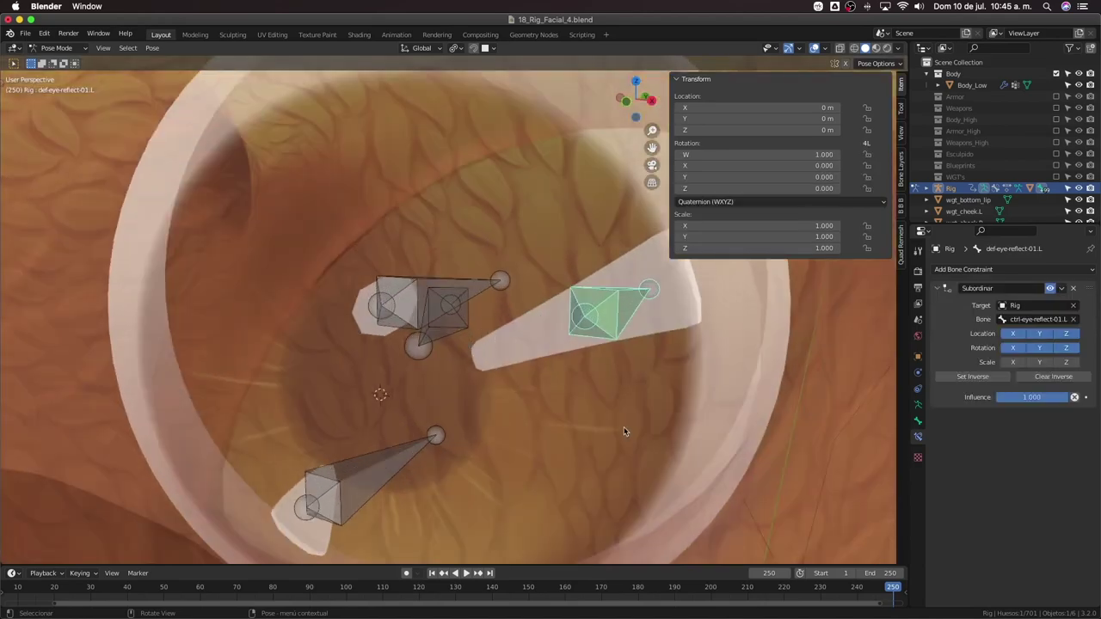
Remove the Child Of constraint from def-eye-reflect-01.L and switch the armature to Edit Mode
{"action": "middle_click_drag", "start_coordinate": [609, 414], "coordinate": [636, 383]}
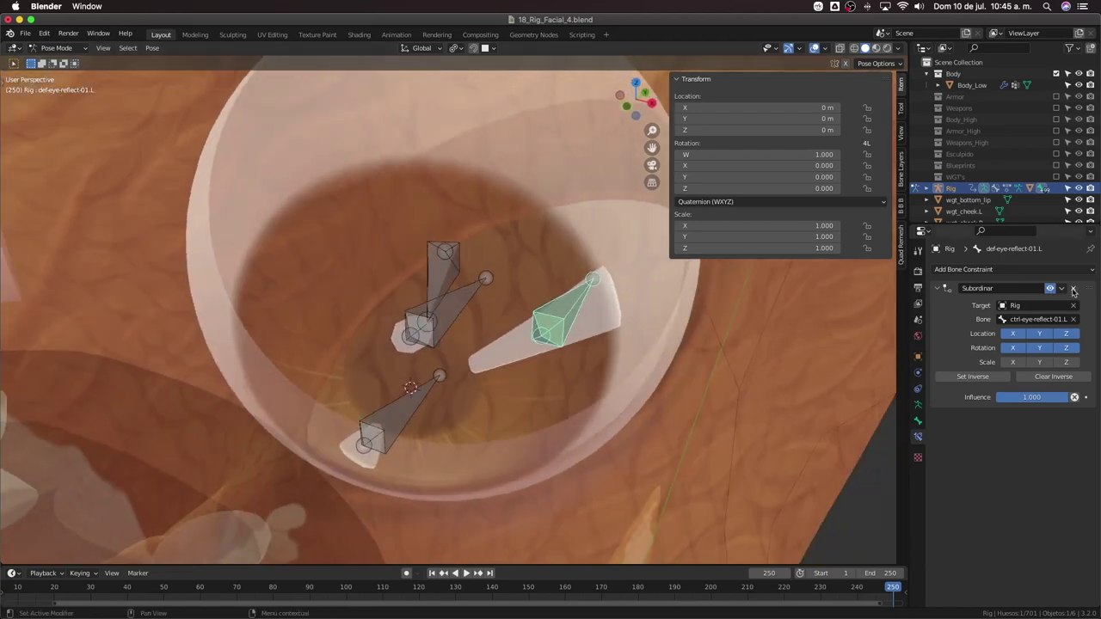
{"action": "left_click", "coordinate": [1072, 291]}
{"action": "middle_click_drag", "start_coordinate": [525, 292], "coordinate": [471, 315]}
{"action": "left_click", "coordinate": [487, 295]}
{"action": "key", "text": "Tab"}
Duplicate ctrl-eye-reflect-01.L in place and scale the copy by 0.710
{"action": "left_click", "coordinate": [475, 324]}
{"action": "left_click", "coordinate": [472, 317]}
{"action": "key", "text": "g"}
{"action": "right_click", "coordinate": [507, 330]}
{"action": "left_click", "coordinate": [551, 323]}
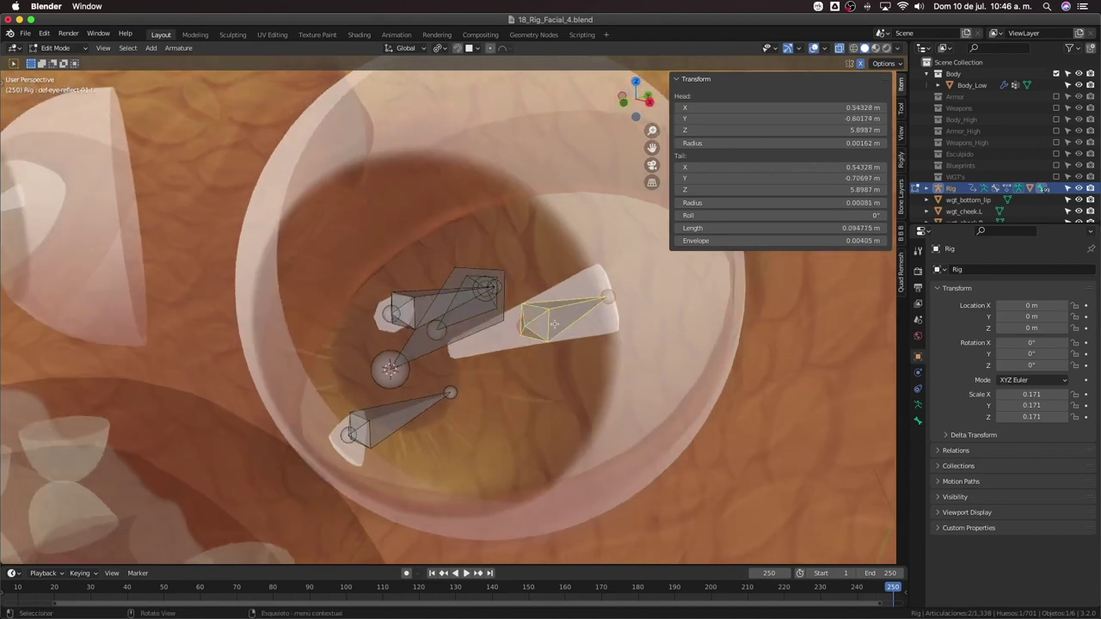
{"action": "left_click", "coordinate": [476, 325]}
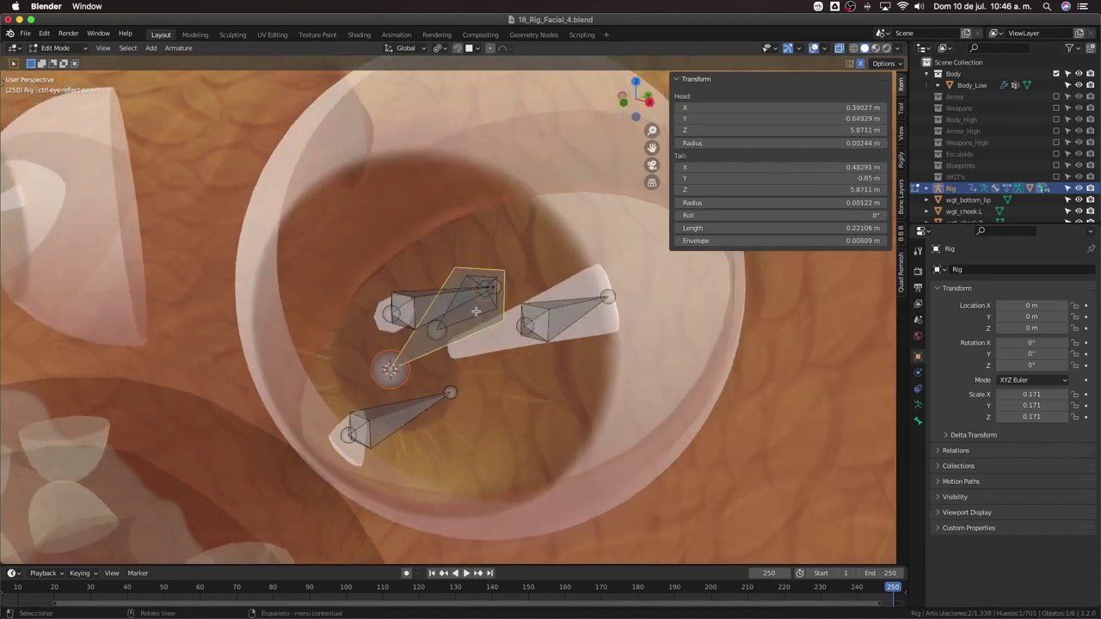
{"action": "left_click", "coordinate": [475, 313]}
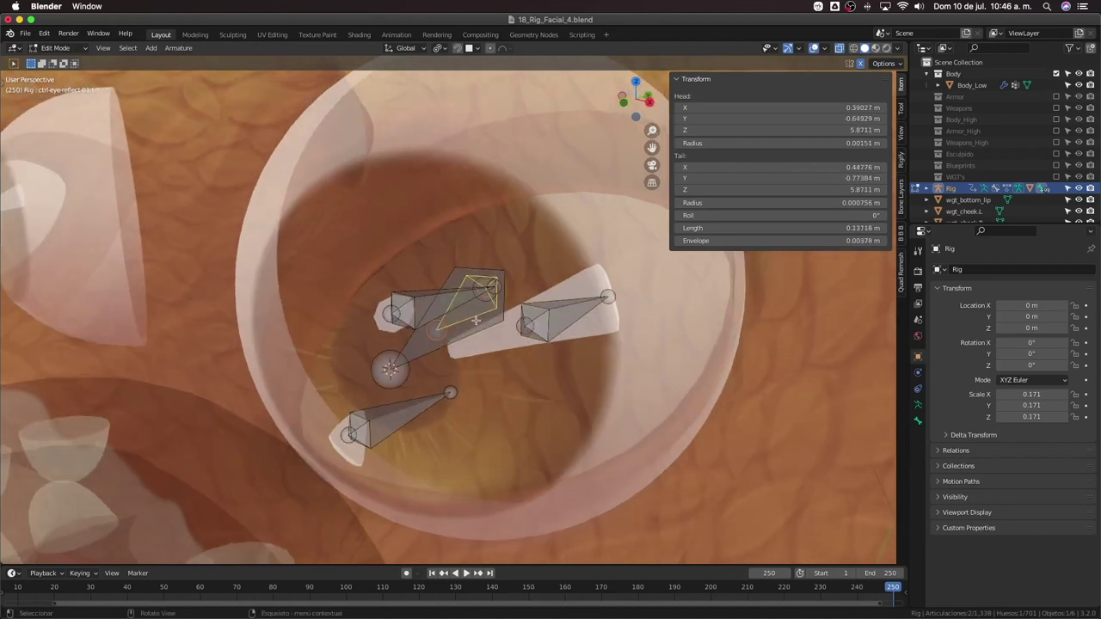
{"action": "key", "text": "shift+d"}
{"action": "right_click", "coordinate": [516, 372]}
{"action": "key", "text": "s"}
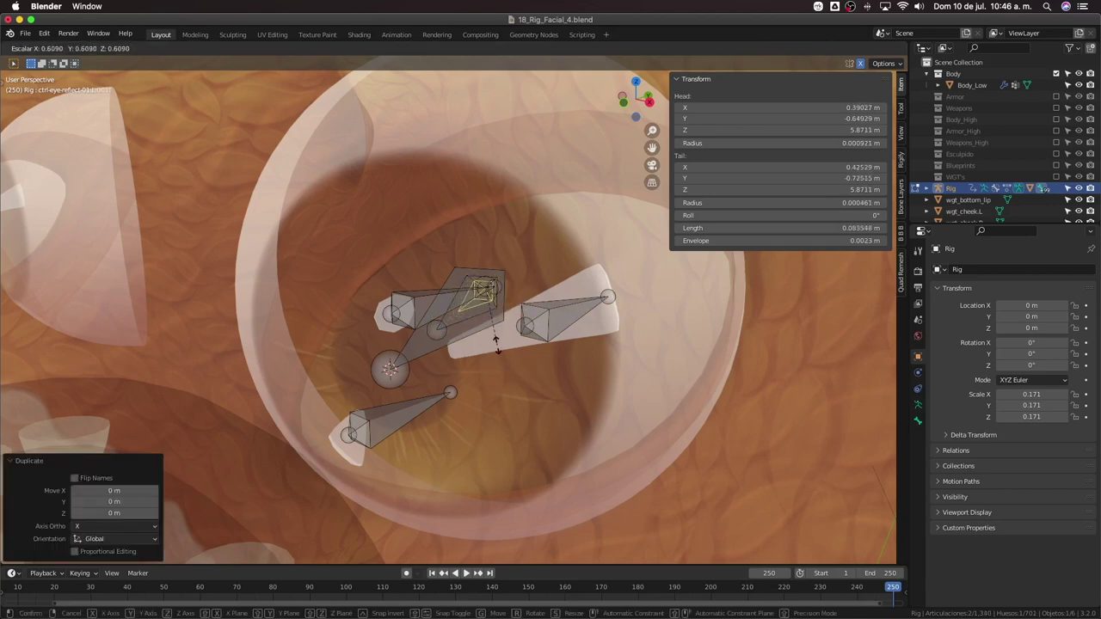
{"action": "left_click", "coordinate": [496, 360]}
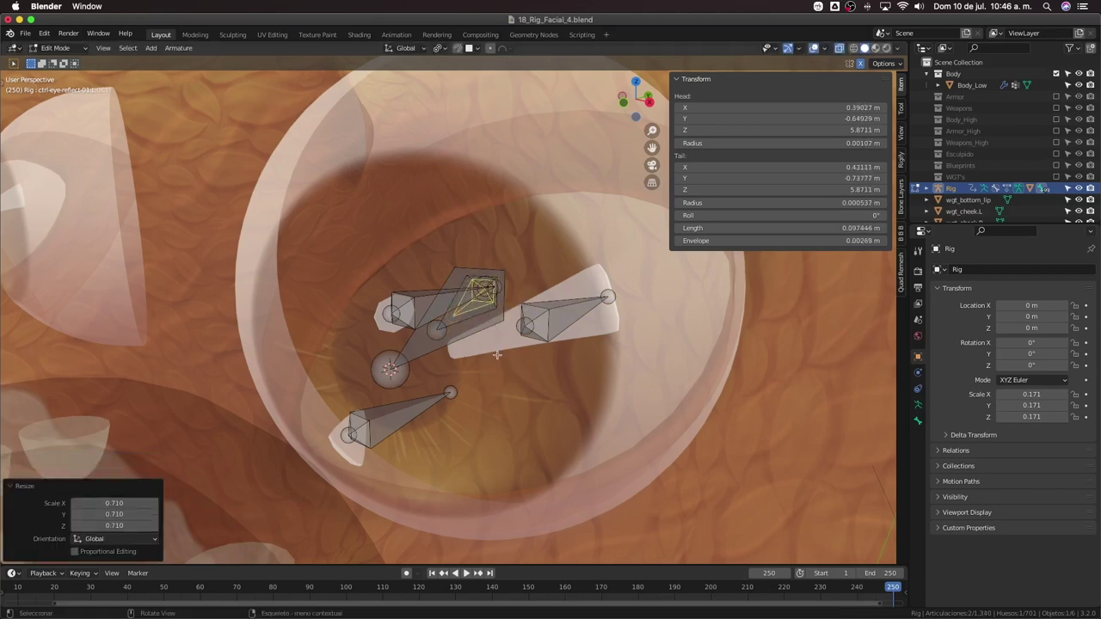
Rename the duplicated bone as mch-eye-reflect-01.L
{"action": "left_click", "coordinate": [916, 421]}
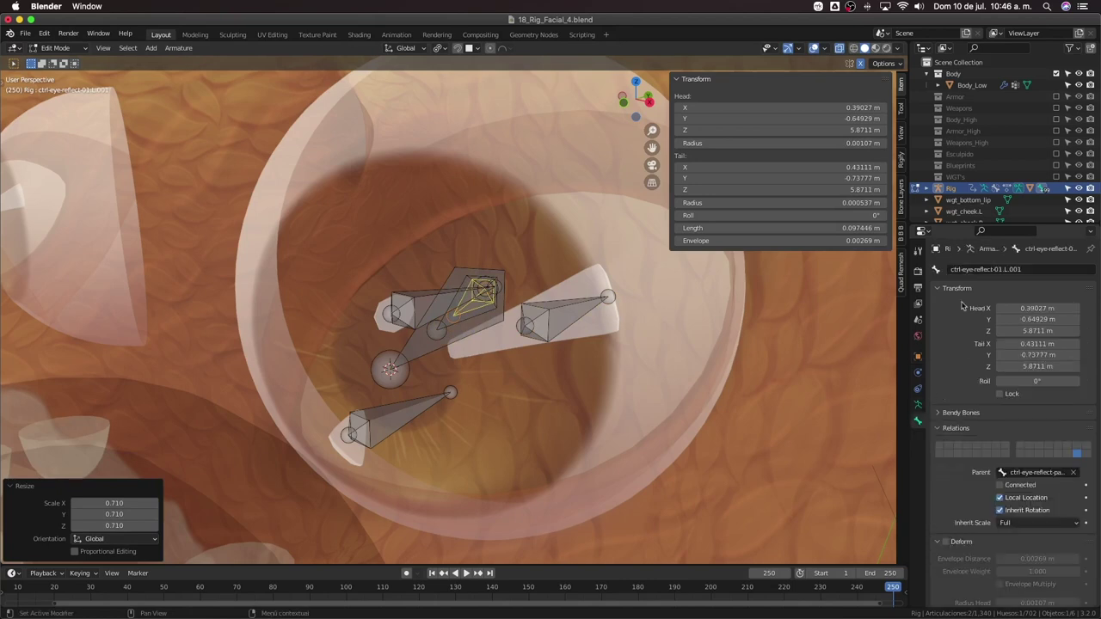
{"action": "left_click", "coordinate": [958, 269]}
{"action": "double_click", "coordinate": [956, 270]}
{"action": "type", "text": "Mch"}
{"action": "key", "text": "BackSpace"}
{"action": "key", "text": "BackSpace"}
{"action": "key", "text": "BackSpace"}
{"action": "type", "text": "mch"}
{"action": "key", "text": "Return"}
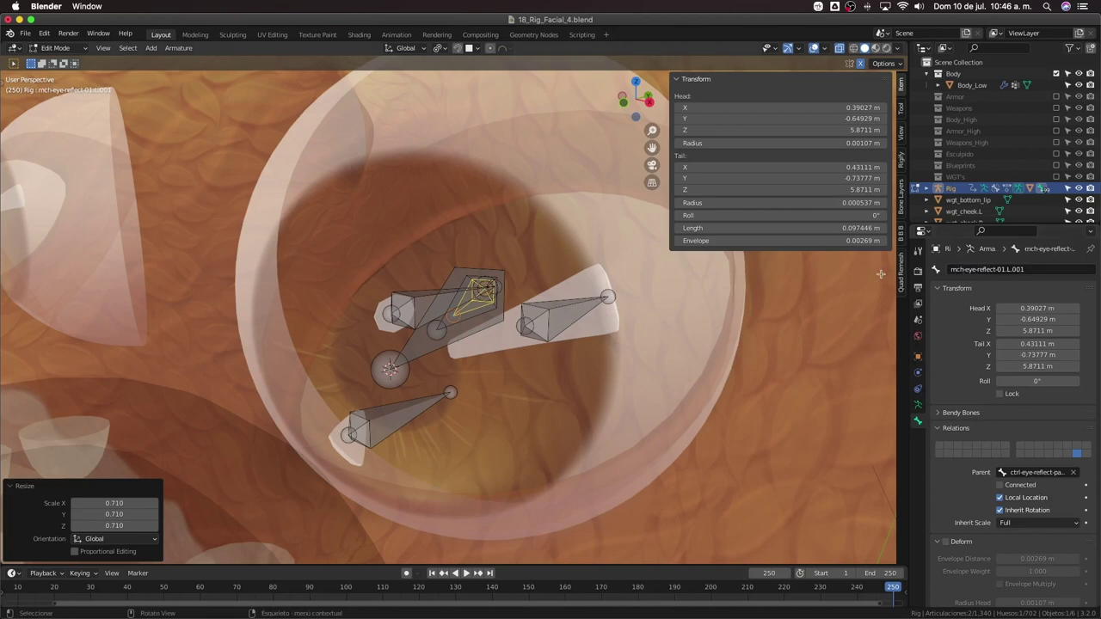
{"action": "left_click", "coordinate": [1010, 268]}
{"action": "left_click_drag", "start_coordinate": [1011, 268], "coordinate": [1050, 268]}
{"action": "key", "text": "BackSpace"}
{"action": "type", "text": "c"}
{"action": "key", "text": "Return"}
In Pose Mode, add a Copy Rotation constraint to mch-eye-reflect-01.L with ctrl-eye-reflect-01.L as its target
{"action": "scroll", "coordinate": [498, 317], "scroll_direction": "up", "scroll_amount": 4}
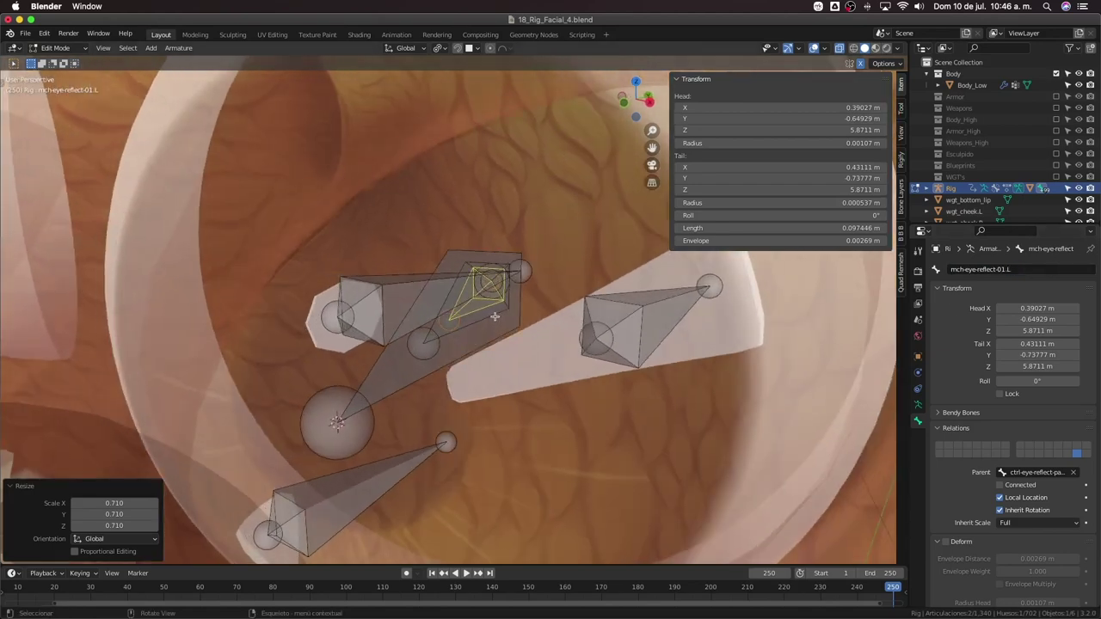
{"action": "left_click", "coordinate": [494, 316]}
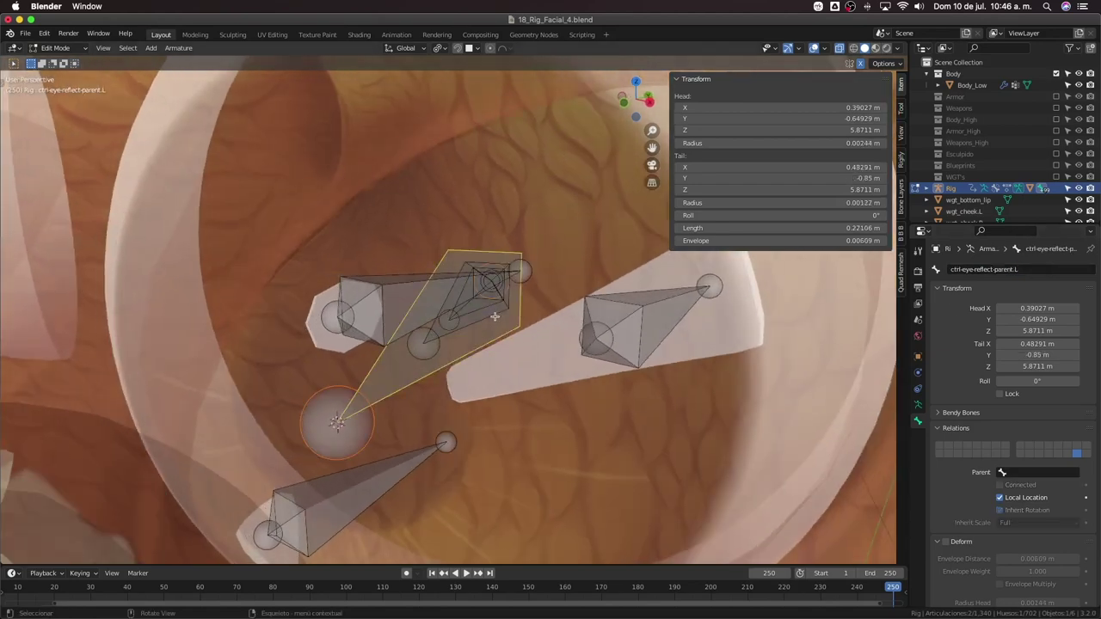
{"action": "key", "text": "ctrl+Tab"}
{"action": "left_click", "coordinate": [492, 333]}
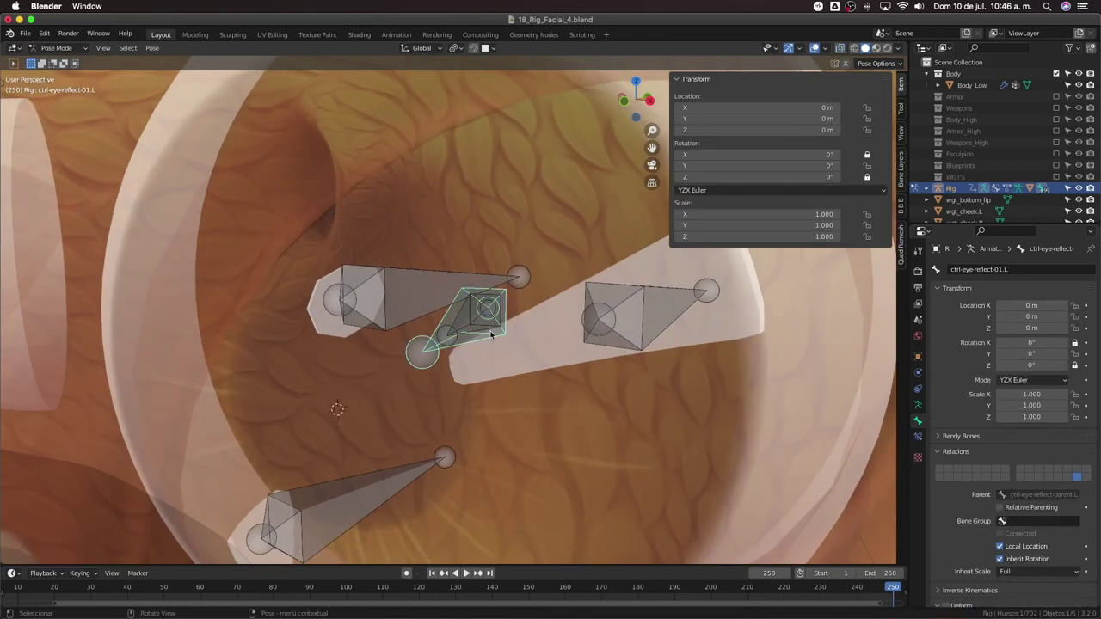
{"action": "left_click", "coordinate": [487, 329]}
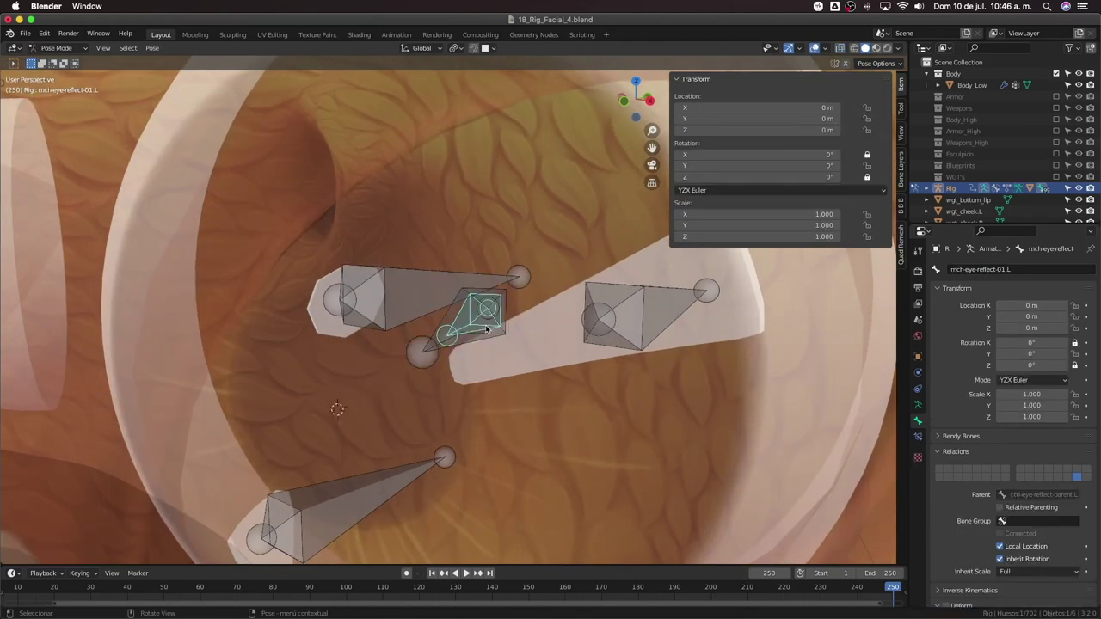
{"action": "left_click", "coordinate": [486, 332]}
{"action": "left_click", "coordinate": [488, 333]}
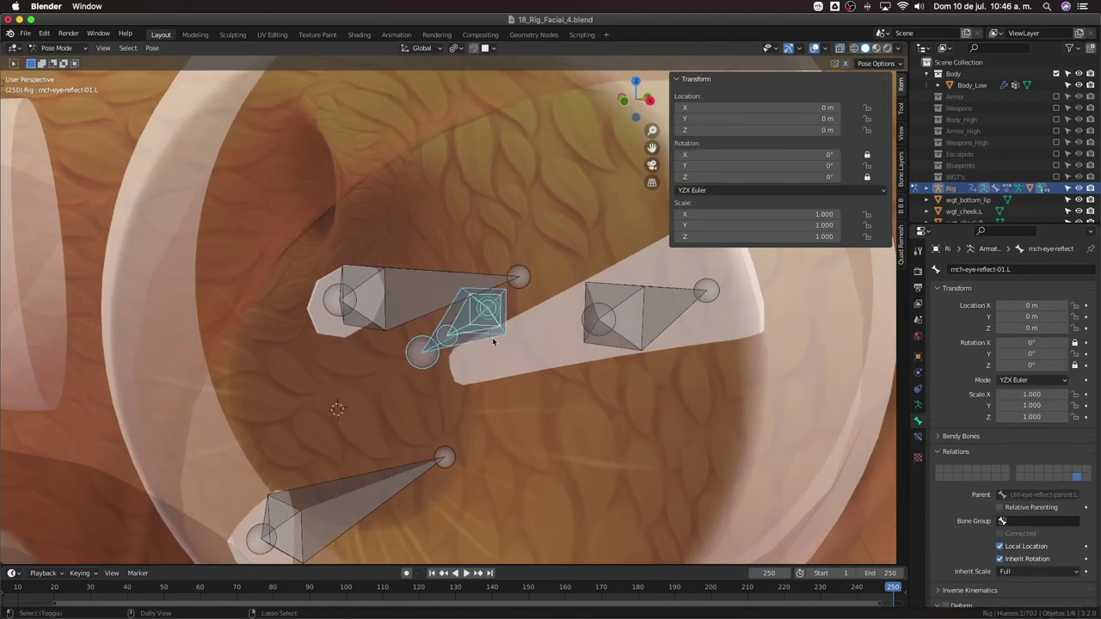
{"action": "key", "text": "ctrl+shift+c"}
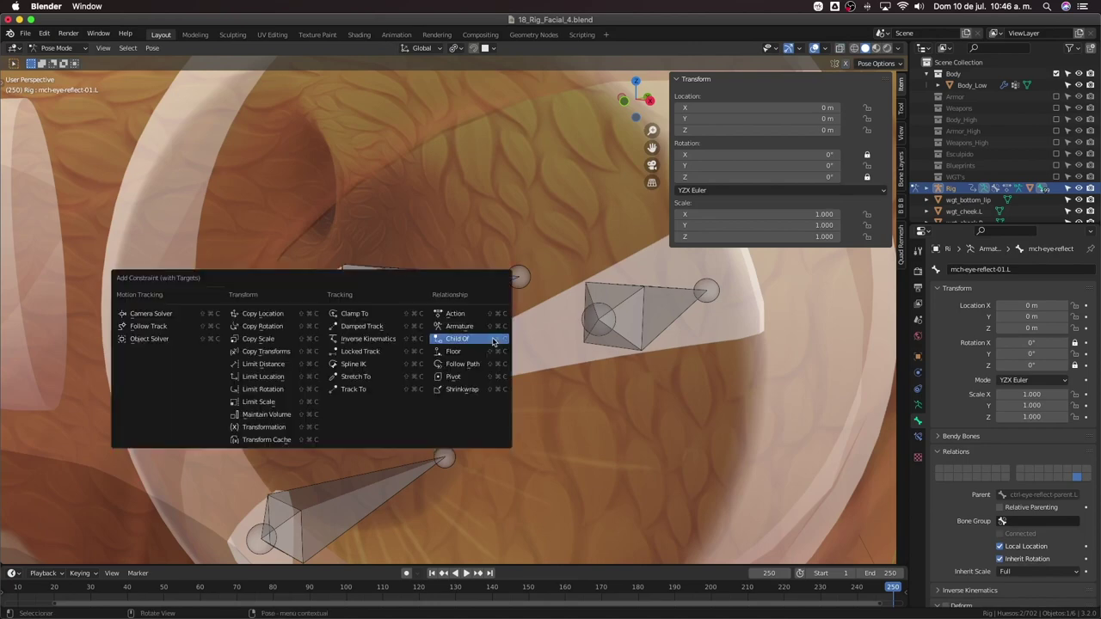
{"action": "left_click", "coordinate": [262, 327]}
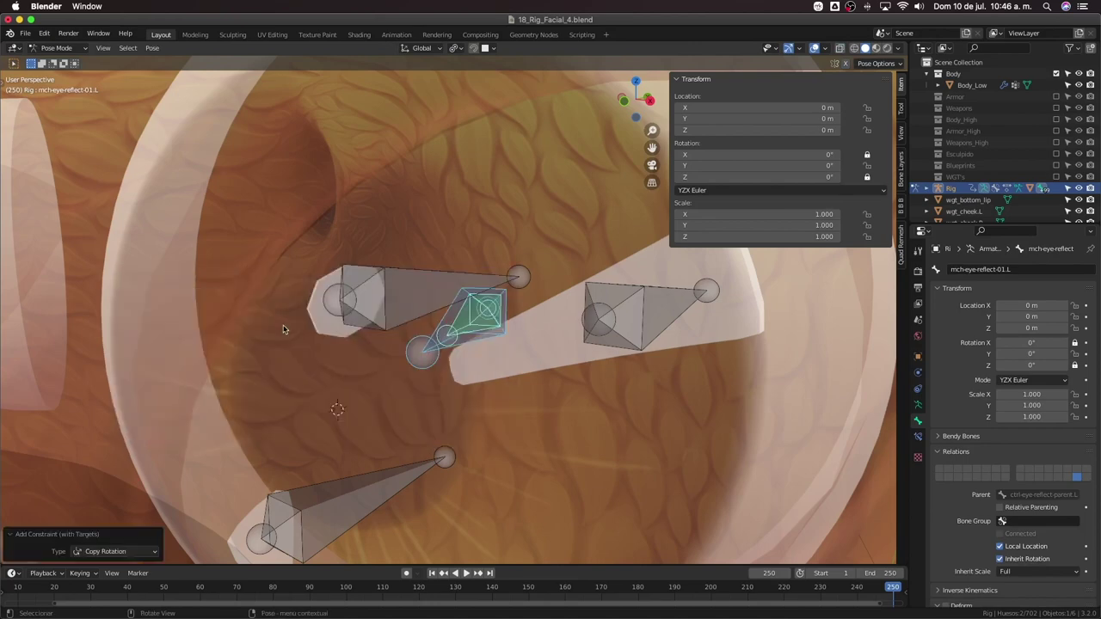
Test-rotate and test-scale ctrl-eye-reflect-01.L to check how mch-eye-reflect-01.L responds
{"action": "scroll", "coordinate": [469, 357], "scroll_direction": "down", "scroll_amount": 3}
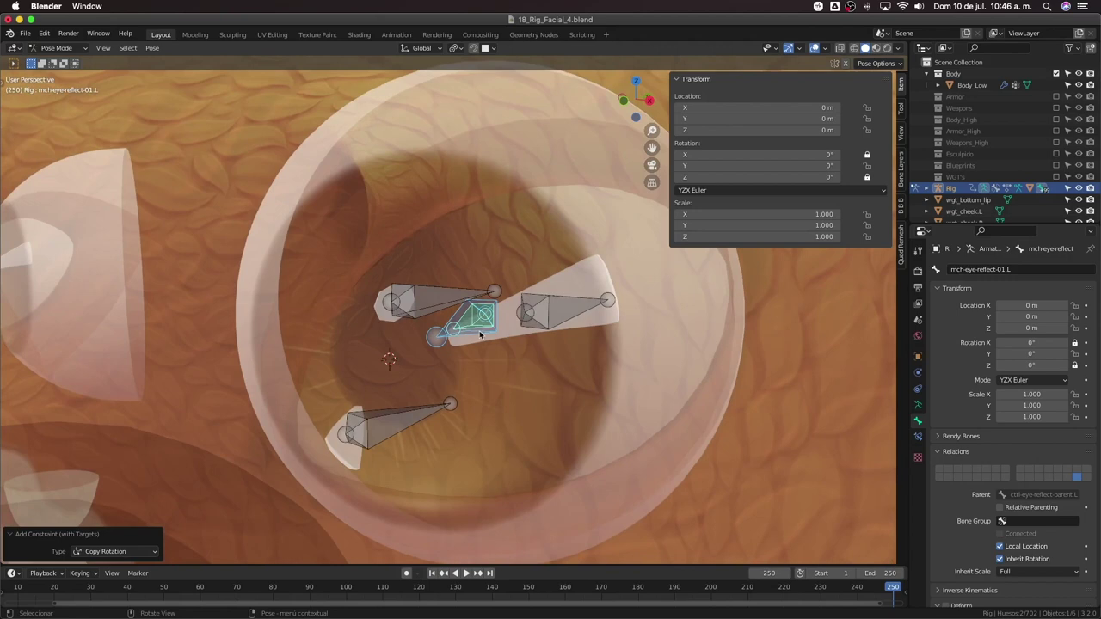
{"action": "left_click", "coordinate": [482, 336]}
{"action": "middle_click_drag", "start_coordinate": [481, 337], "coordinate": [489, 347]}
{"action": "key", "text": "r"}
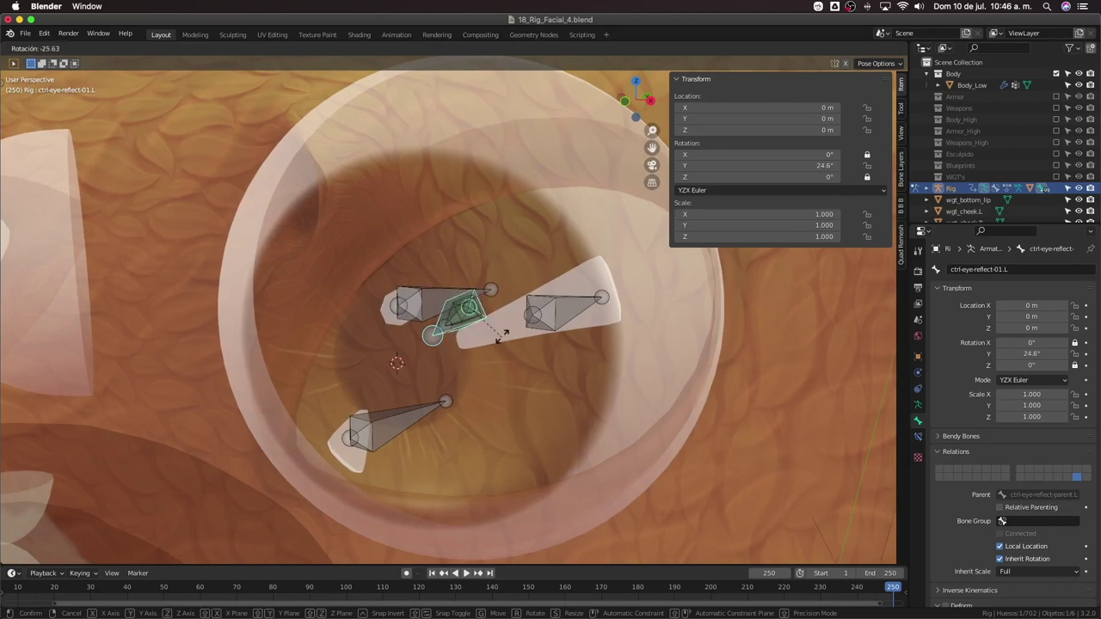
{"action": "right_click", "coordinate": [502, 336]}
{"action": "scroll", "coordinate": [483, 386], "scroll_direction": "up", "scroll_amount": 2}
{"action": "middle_click_drag", "start_coordinate": [464, 404], "coordinate": [472, 403]}
{"action": "key", "text": "s"}
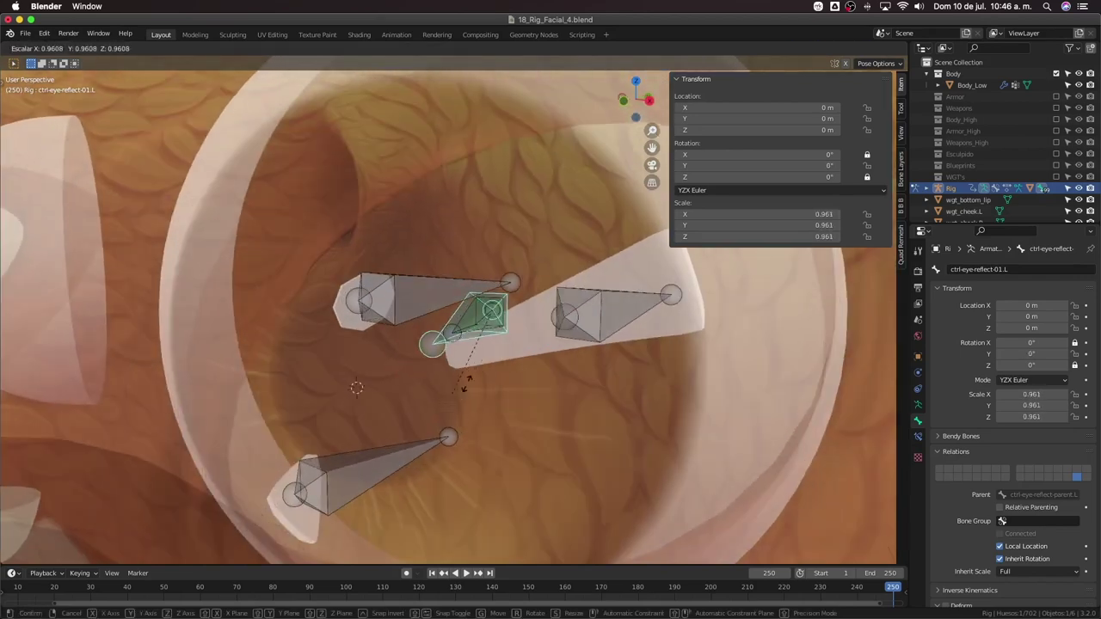
{"action": "key", "text": "Escape"}
{"action": "middle_click_drag", "start_coordinate": [501, 343], "coordinate": [495, 369]}
{"action": "key", "text": "r"}
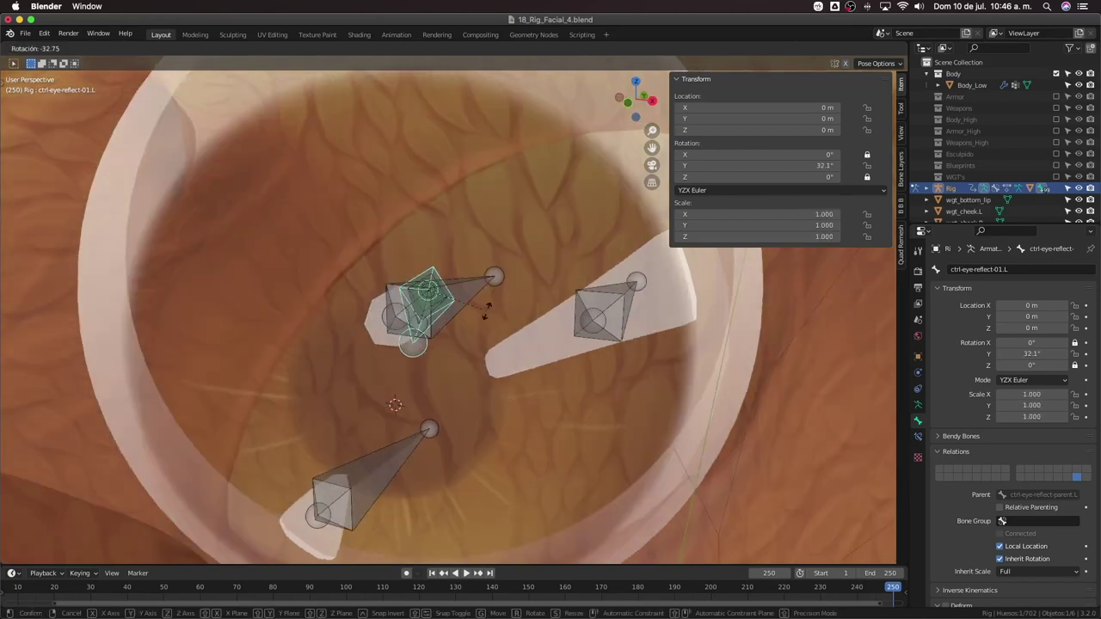
{"action": "key", "text": "Escape"}
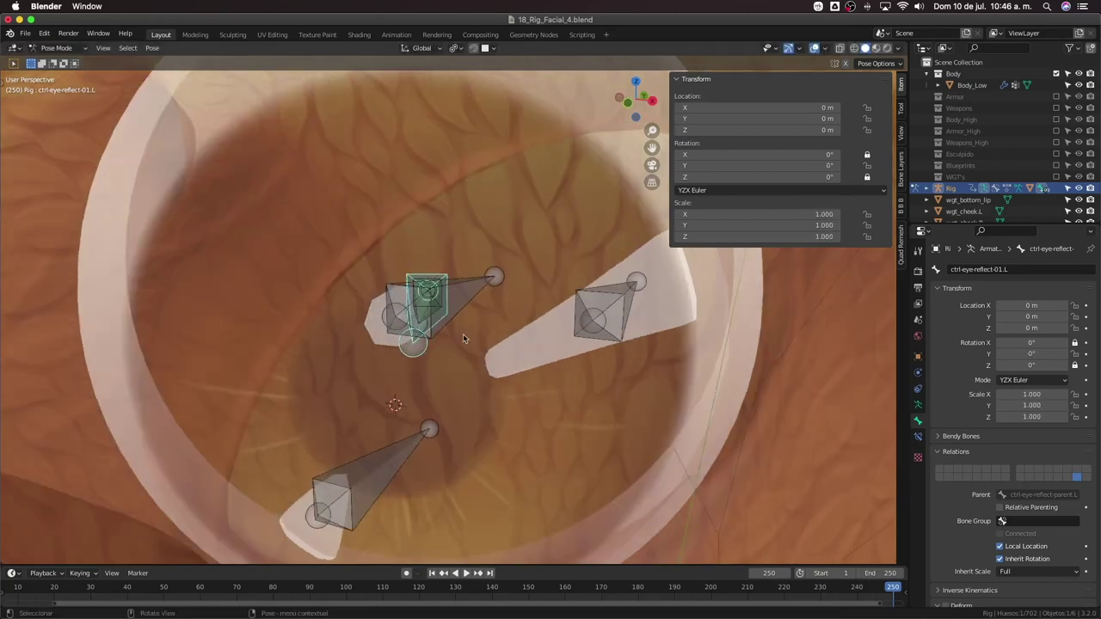
Add a Child Of constraint to def-eye-reflect-01.L with mch-eye-reflect-01.L as its target
{"action": "middle_click_drag", "start_coordinate": [456, 290], "coordinate": [471, 335]}
{"action": "left_click", "coordinate": [493, 315]}
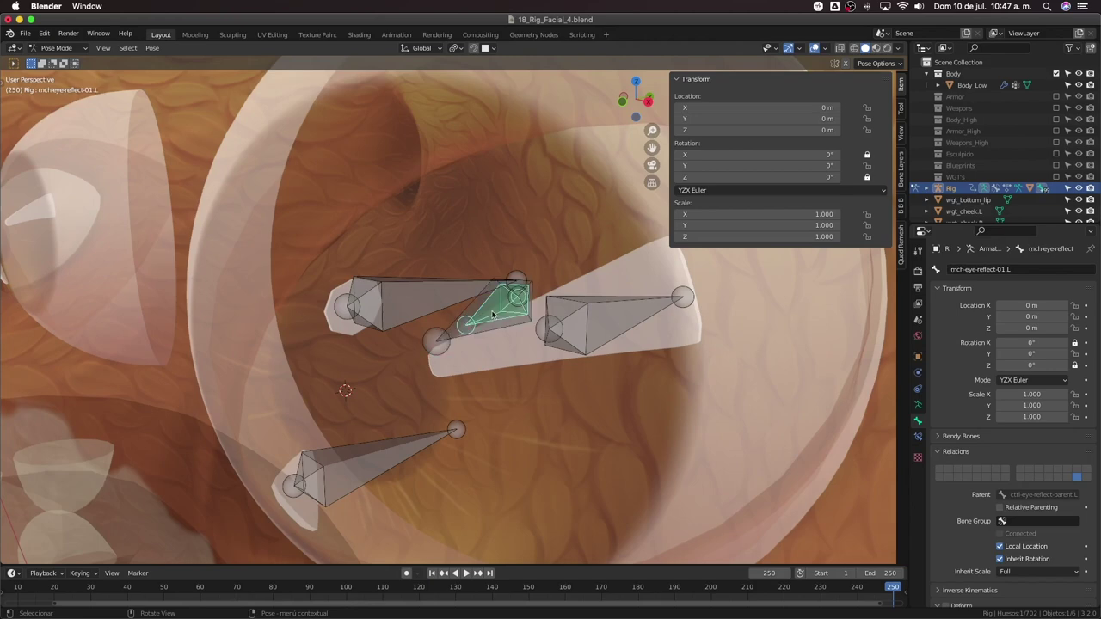
{"action": "middle_click_drag", "start_coordinate": [590, 322], "coordinate": [593, 335]}
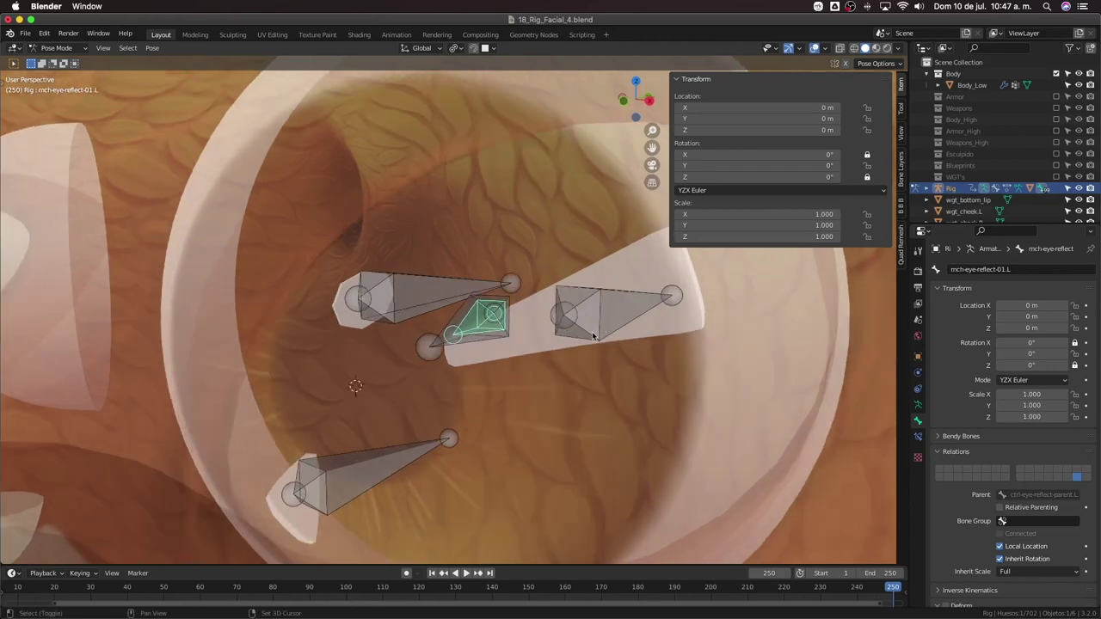
{"action": "left_click", "coordinate": [594, 335]}
{"action": "key", "text": "ctrl+shift+c"}
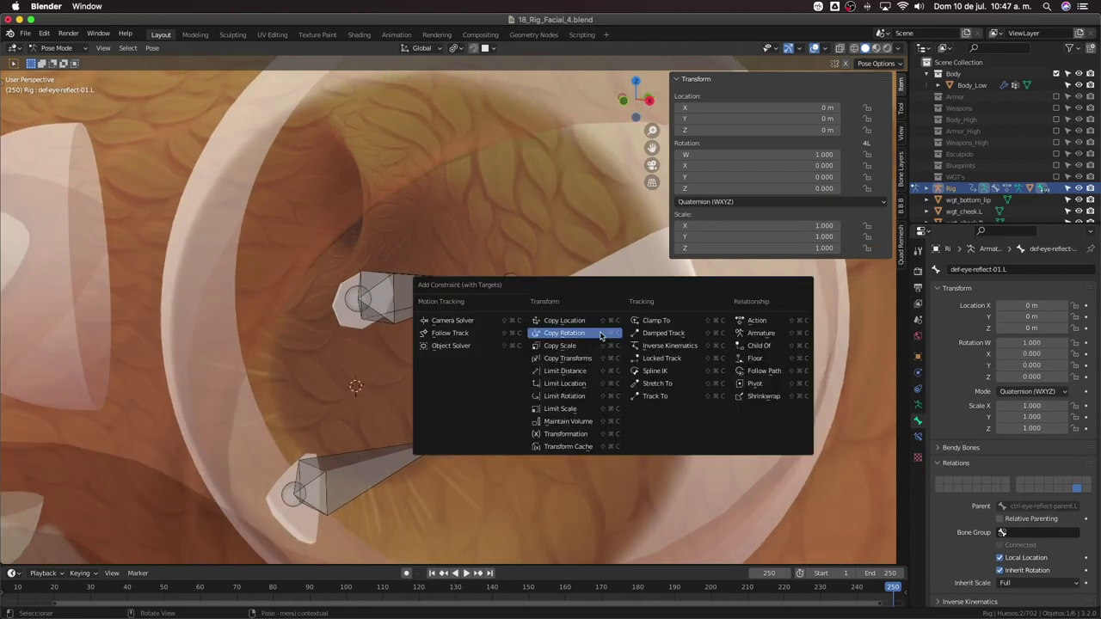
{"action": "left_click", "coordinate": [750, 348]}
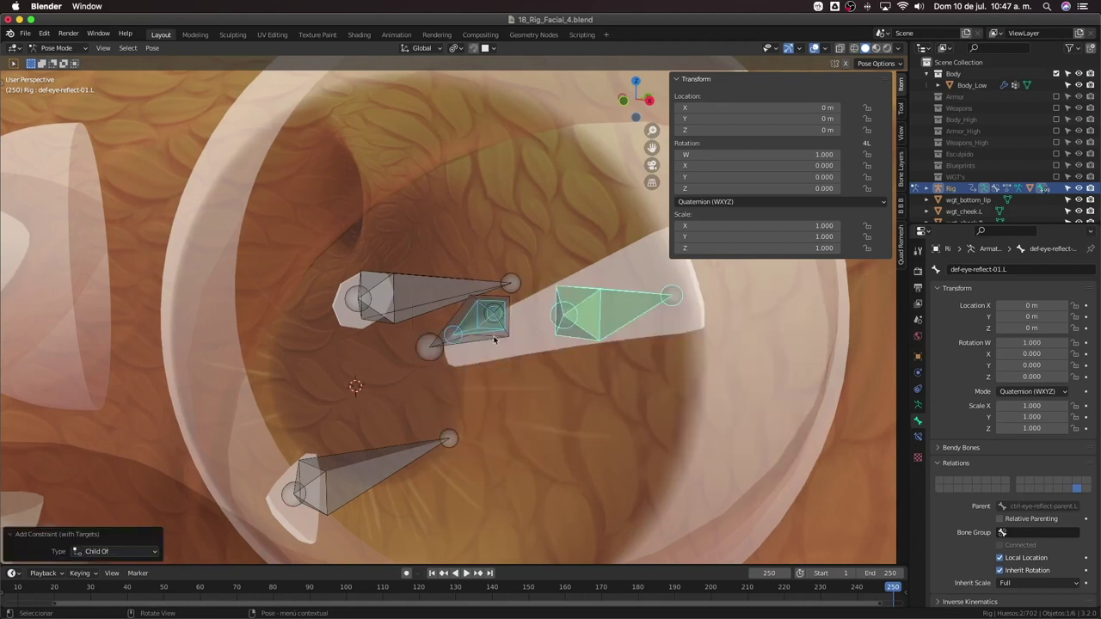
Test-rotate and test-scale ctrl-eye-reflect-01.L to check how def-eye-reflect-01.L follows, cancelling both transforms
{"action": "left_click", "coordinate": [480, 339]}
{"action": "key", "text": "r"}
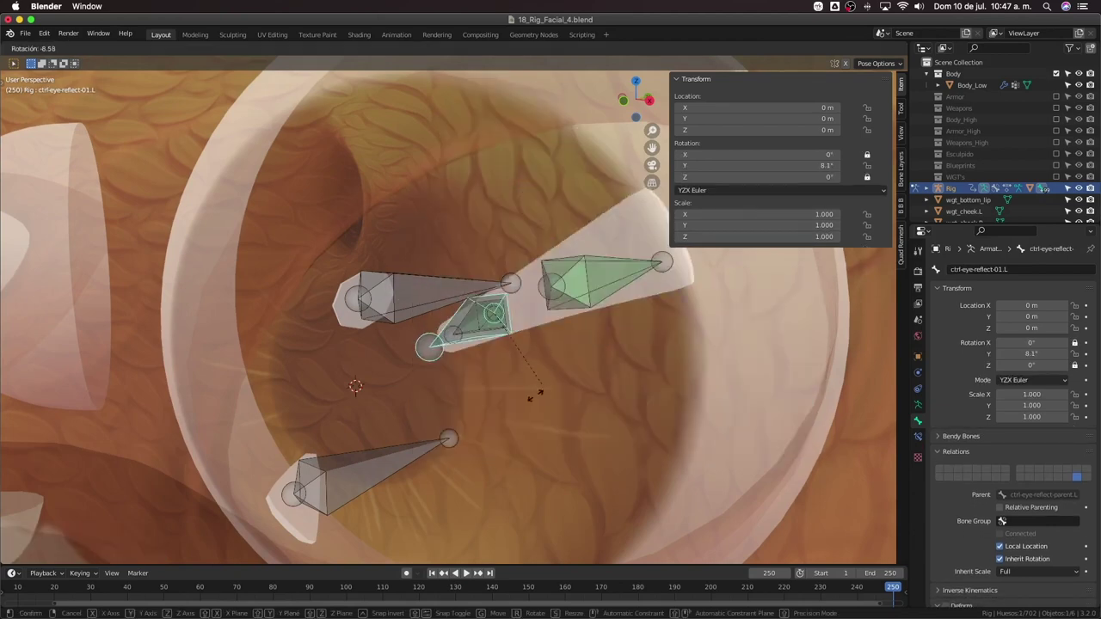
{"action": "right_click", "coordinate": [545, 360]}
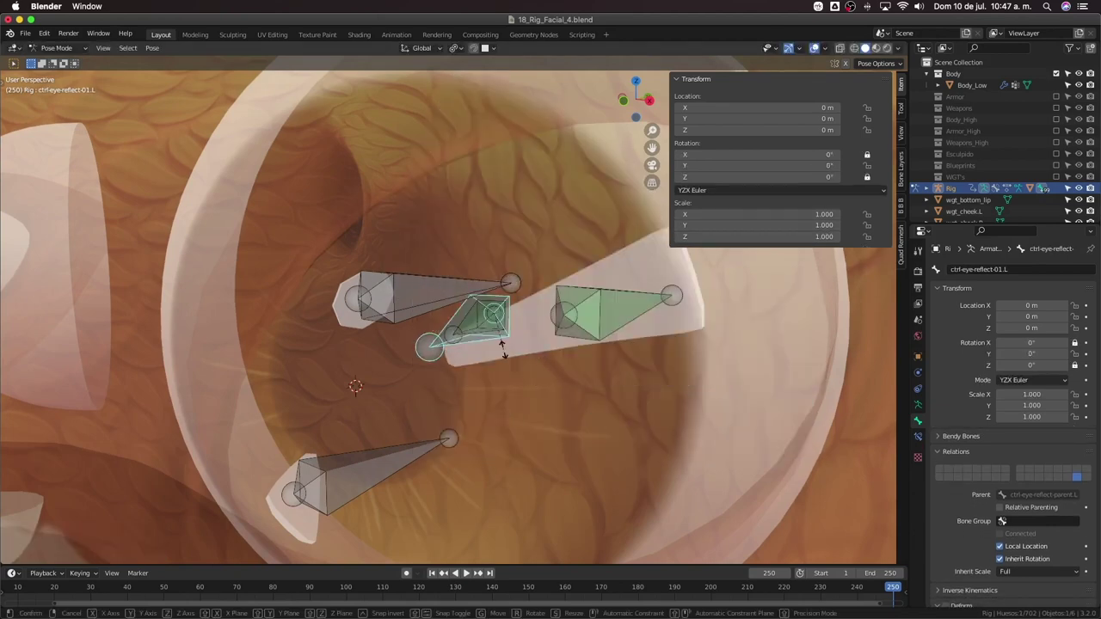
{"action": "key", "text": "s"}
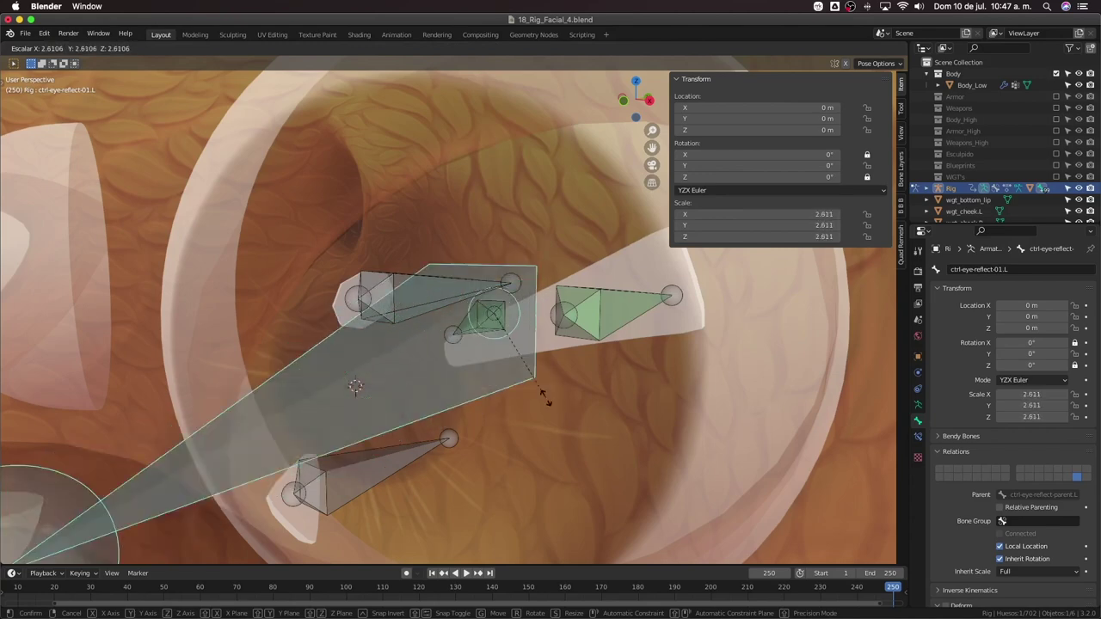
{"action": "right_click", "coordinate": [492, 363]}
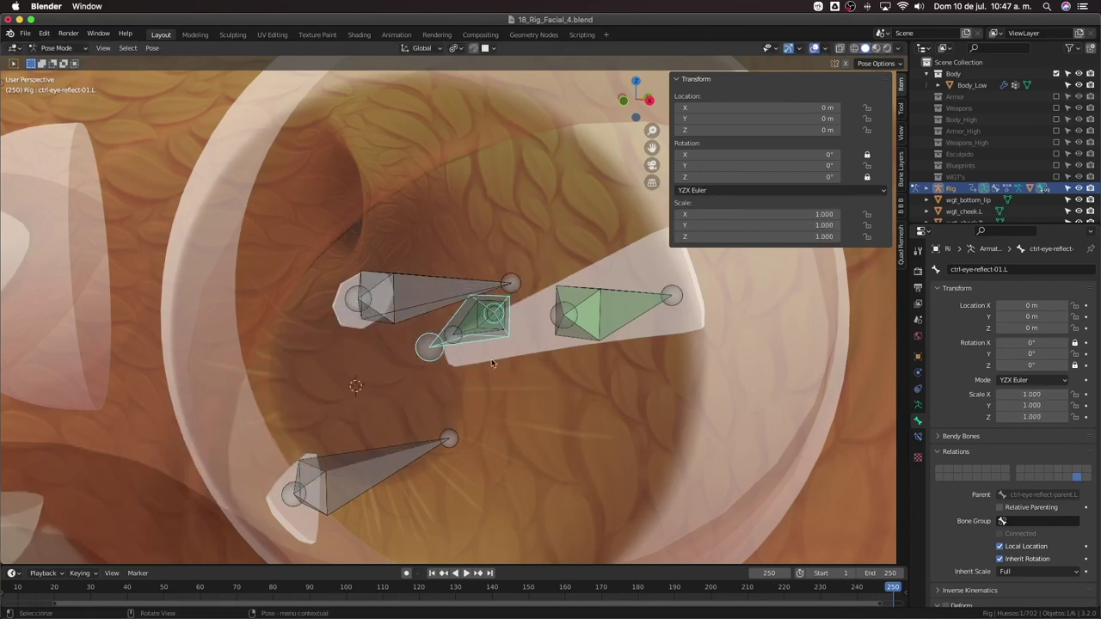
Add a Copy Scale constraint to def-eye-reflect-01.L with ctrl-eye-reflect-01.L as its target
{"action": "left_click", "coordinate": [592, 329]}
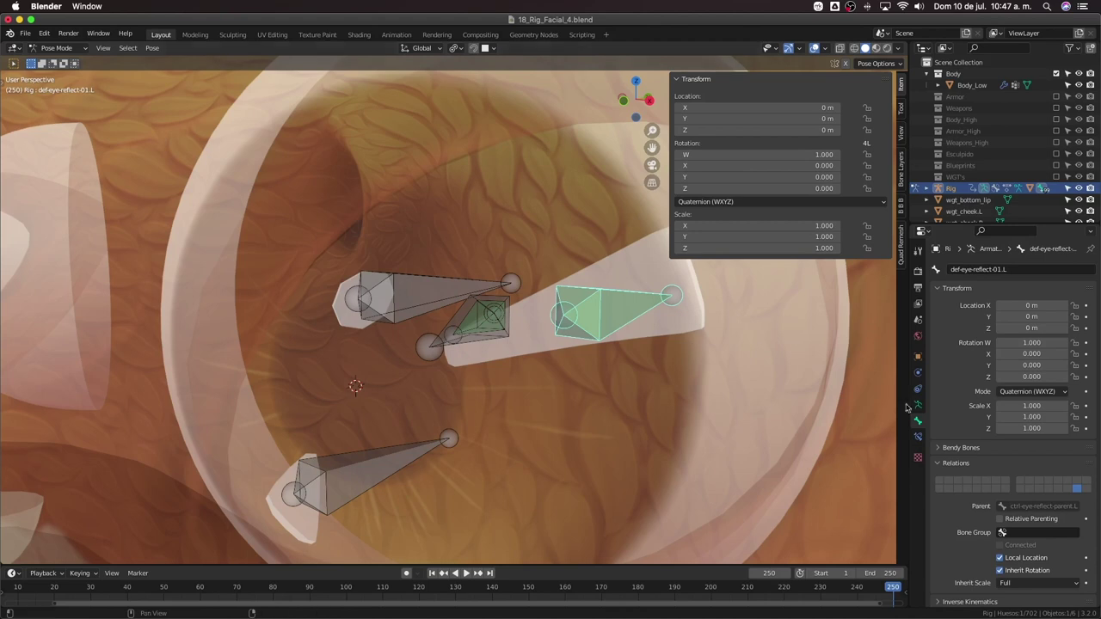
{"action": "left_click", "coordinate": [916, 437]}
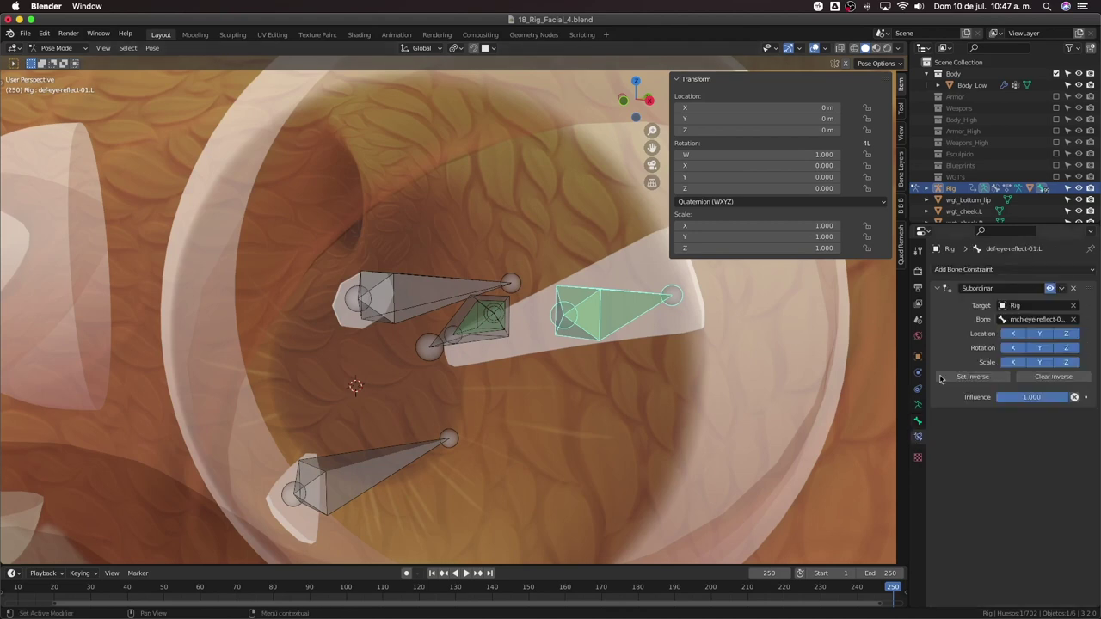
{"action": "left_click", "coordinate": [487, 337]}
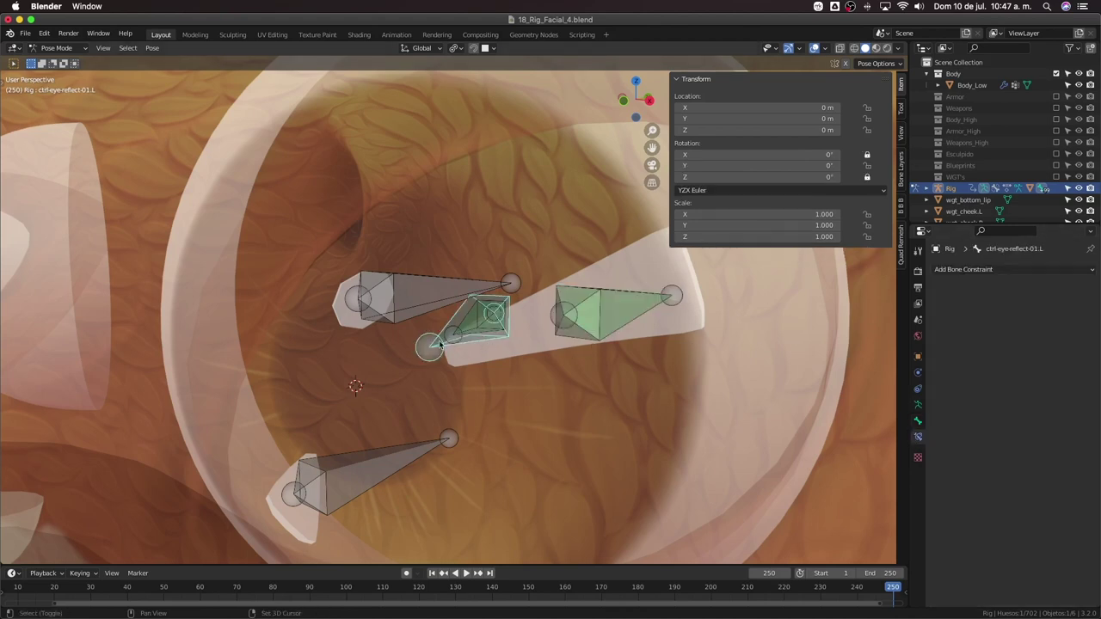
{"action": "left_click", "coordinate": [587, 337], "text": "shift"}
{"action": "key", "text": "ctrl+shift+c"}
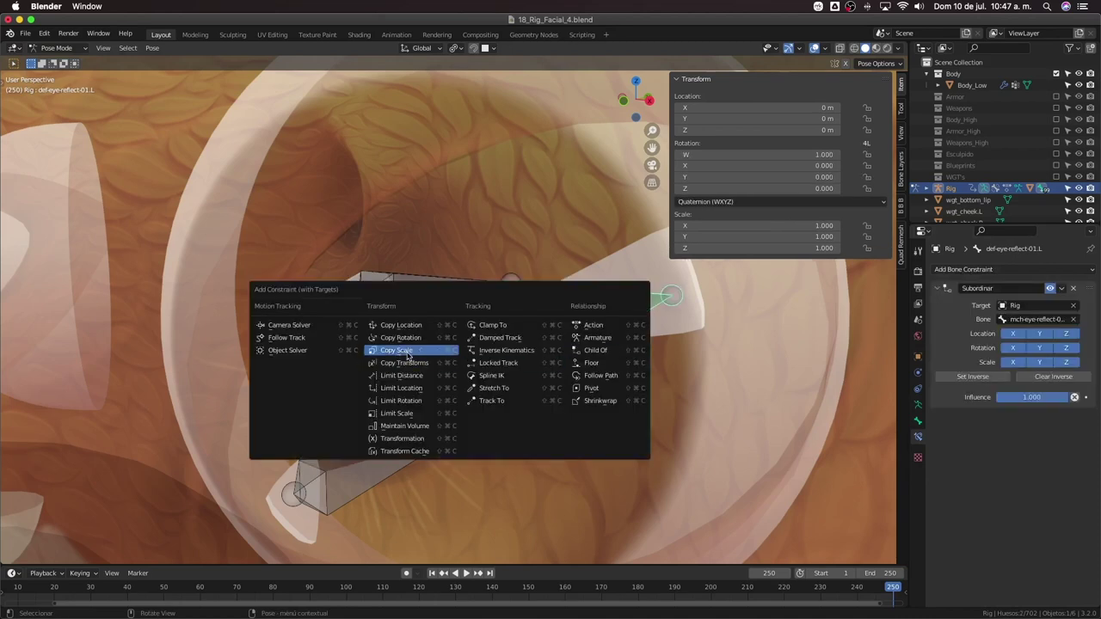
{"action": "left_click", "coordinate": [408, 352]}
Test scaling and rotating ctrl-eye-reflect-01.L to check the combined Child Of and Copy Scale constraints on def-eye-reflect-01.L
{"action": "left_click", "coordinate": [465, 350]}
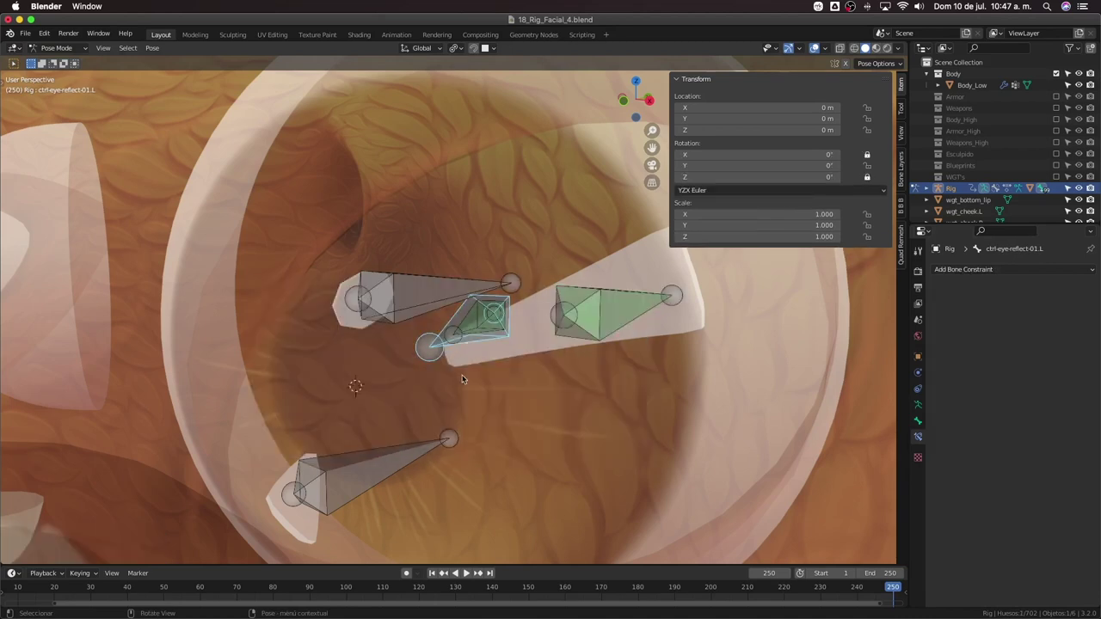
{"action": "key", "text": "s"}
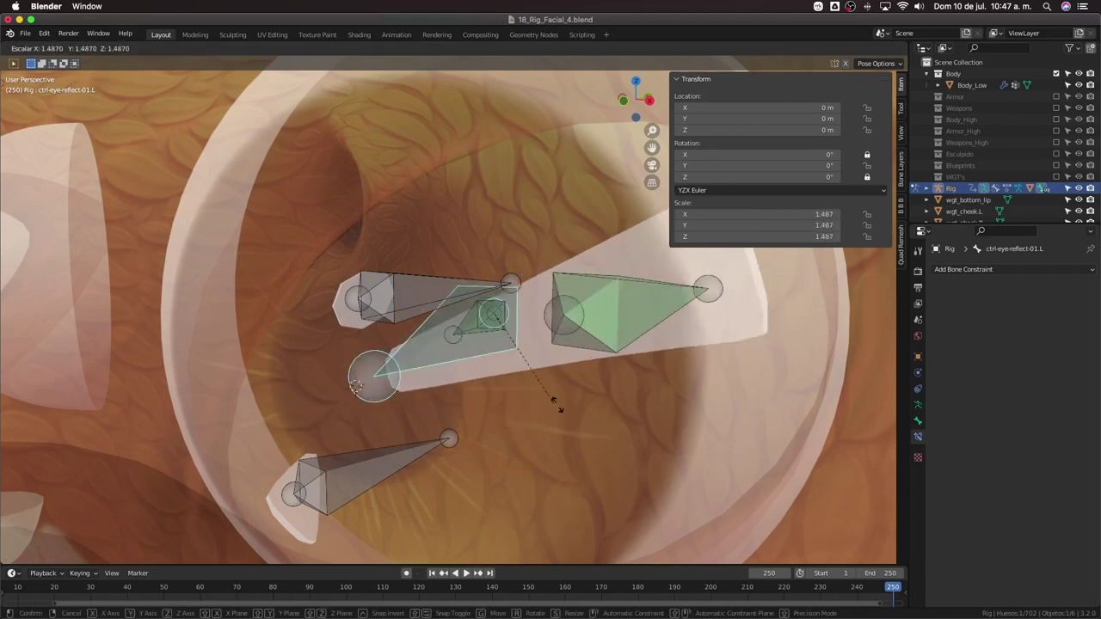
{"action": "key", "text": "Escape"}
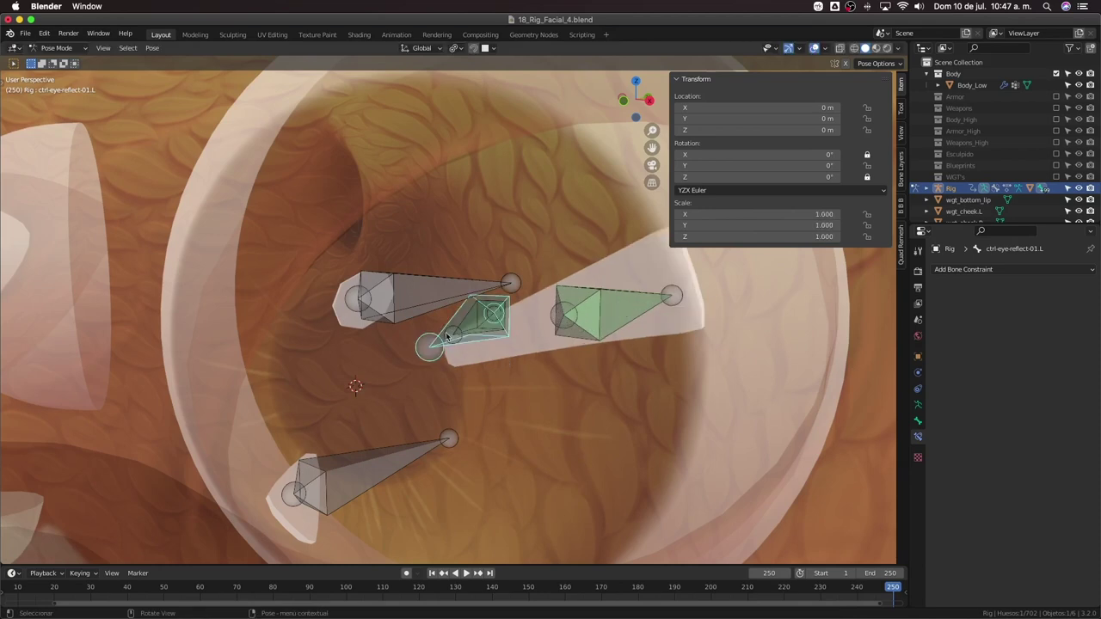
{"action": "key", "text": "r"}
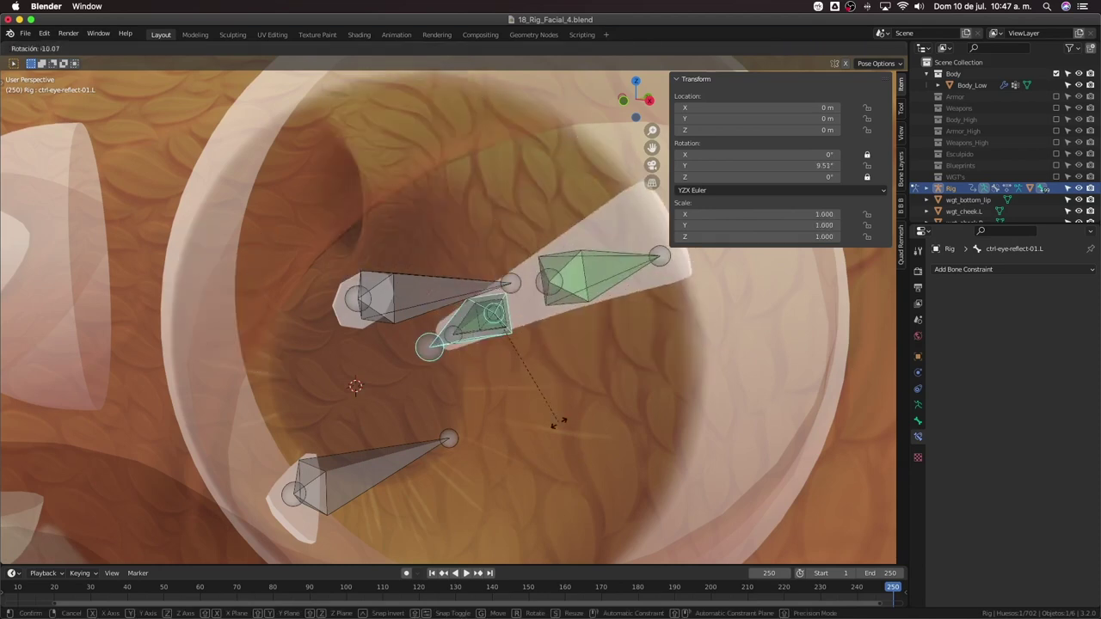
{"action": "key", "text": "s"}
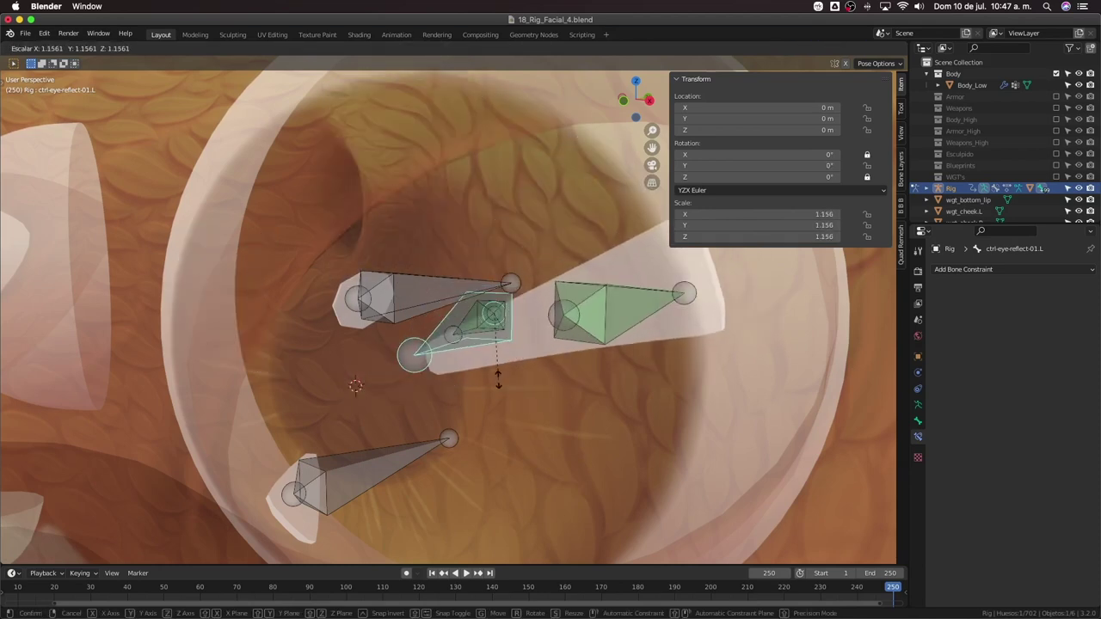
{"action": "key", "text": "Escape"}
Switch the rig to Edit Mode and locate the overlapping control, mechanism and parent bones of the eye reflection
{"action": "middle_click_drag", "start_coordinate": [493, 390], "coordinate": [519, 454]}
{"action": "key", "text": "KP_7"}
{"action": "scroll", "coordinate": [493, 390], "scroll_direction": "down", "scroll_amount": 1}
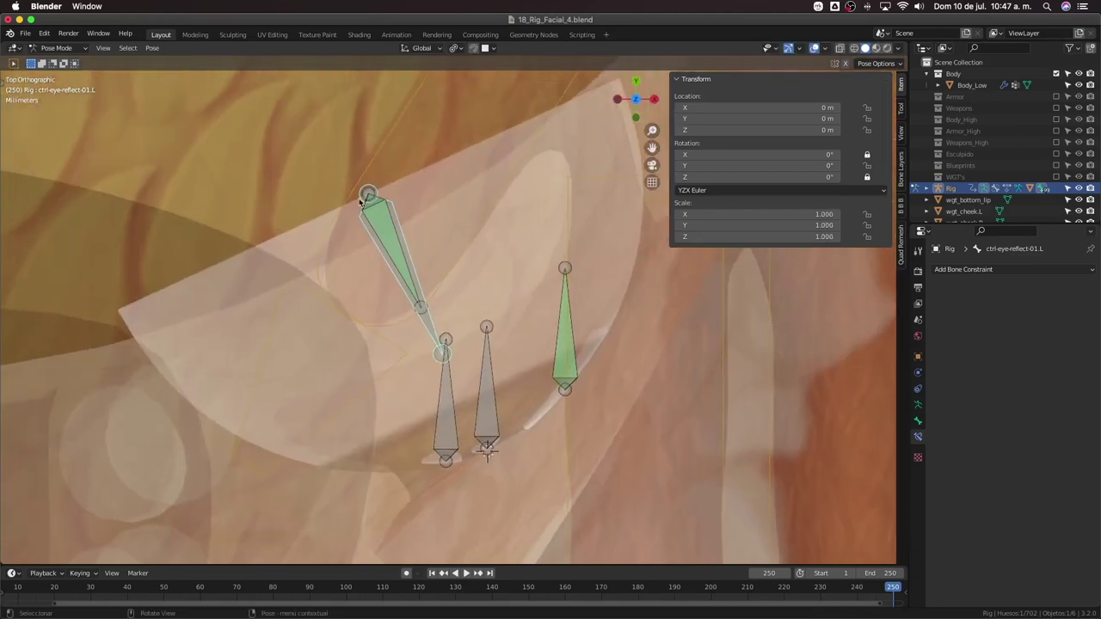
{"action": "key", "text": "Tab"}
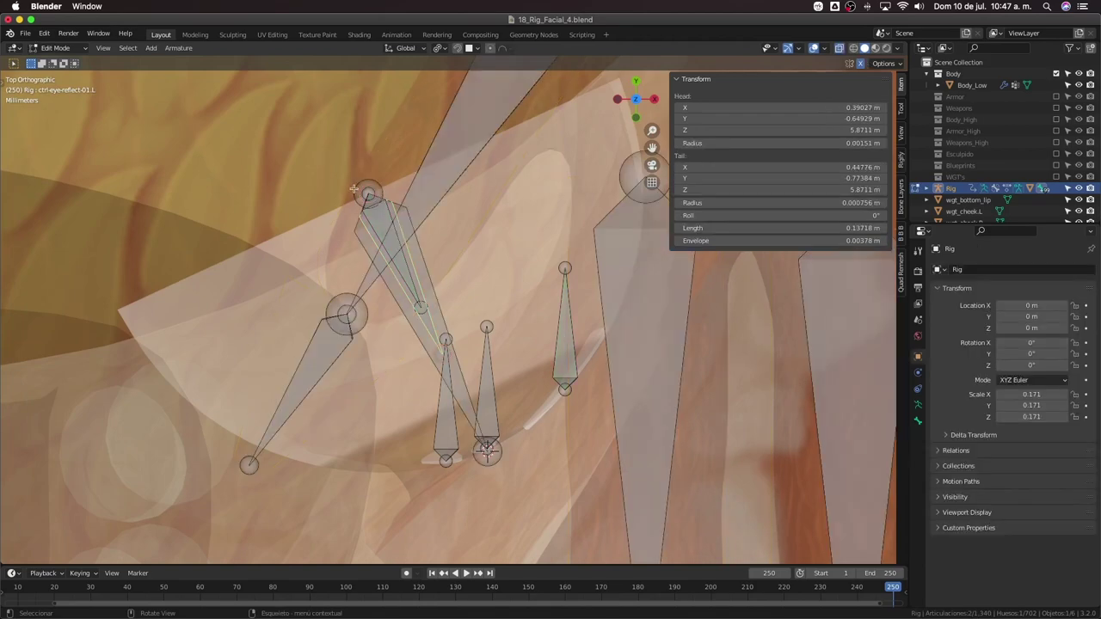
{"action": "middle_click_drag", "start_coordinate": [389, 213], "coordinate": [442, 261]}
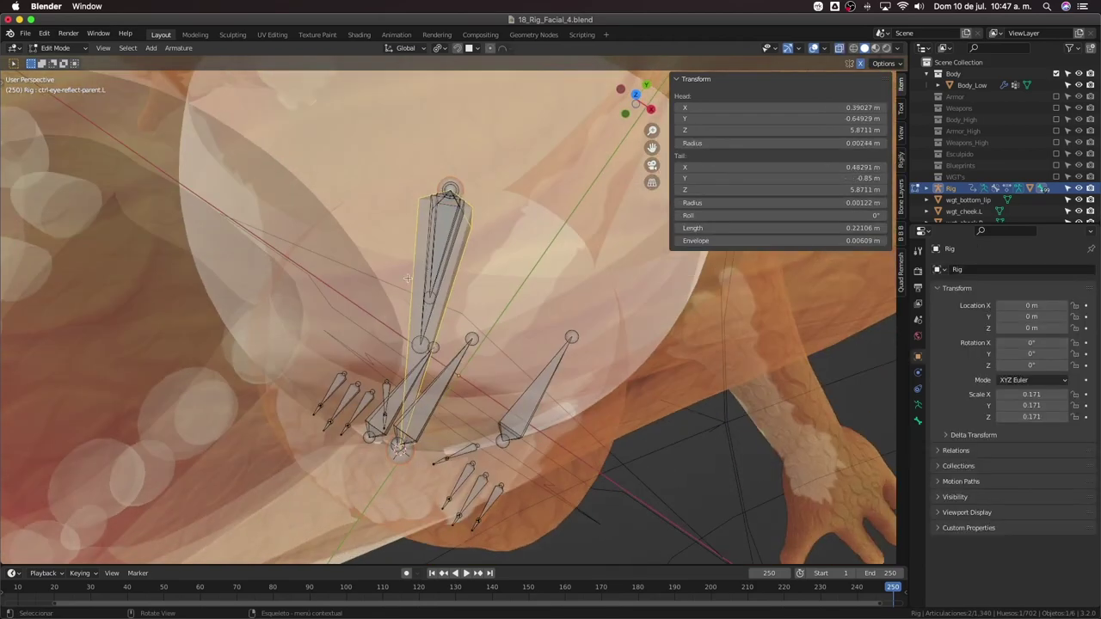
{"action": "left_click", "coordinate": [439, 258]}
{"action": "left_click", "coordinate": [443, 251]}
{"action": "scroll", "coordinate": [451, 293], "scroll_direction": "up", "scroll_amount": 4}
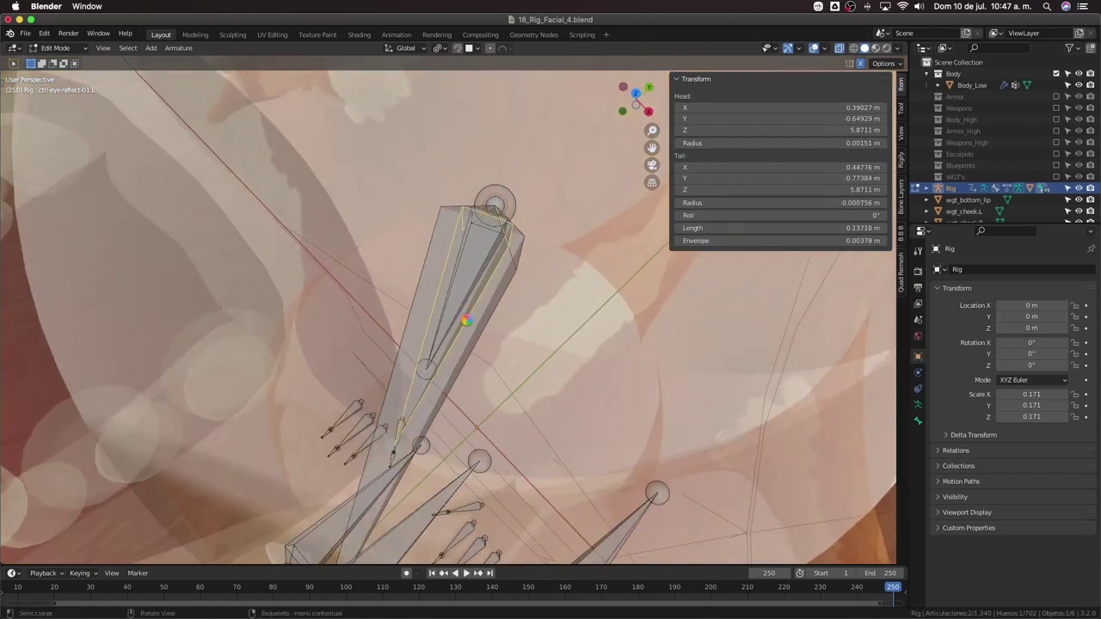
{"action": "scroll", "coordinate": [466, 321], "scroll_direction": "down", "scroll_amount": 4}
{"action": "scroll", "coordinate": [467, 321], "scroll_direction": "up", "scroll_amount": 4}
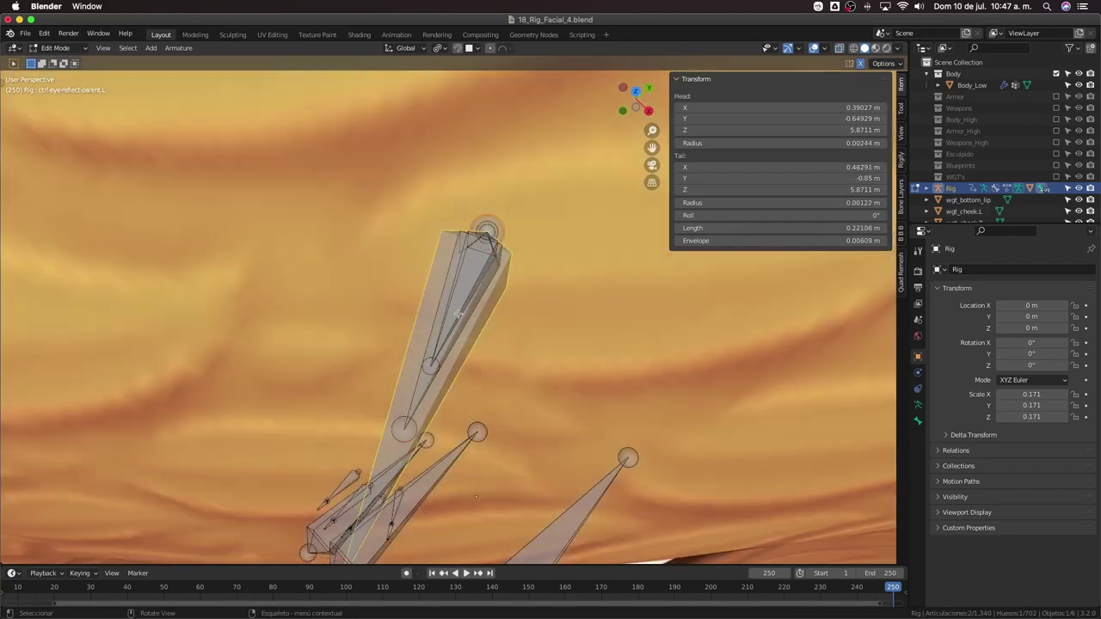
Select mch-eye-reflect-01.L and ctrl-eye-reflect-01.L with ctrl-eye-reflect-parent.L active, and parent them to that bone
{"action": "left_click", "coordinate": [460, 313]}
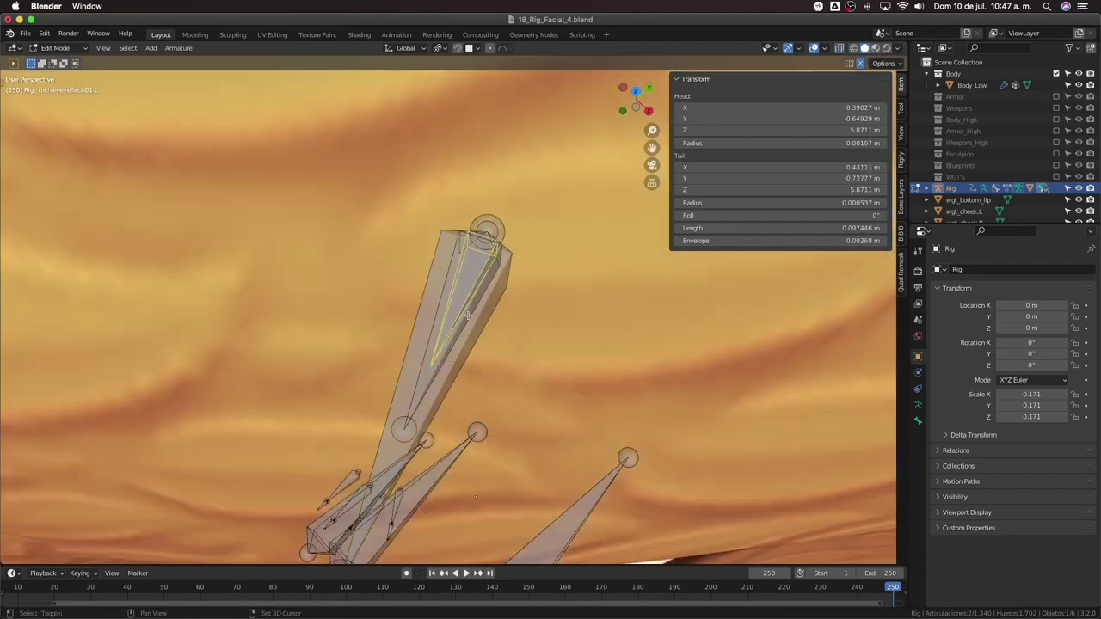
{"action": "left_click", "coordinate": [468, 316]}
{"action": "left_click", "coordinate": [464, 319], "text": "shift"}
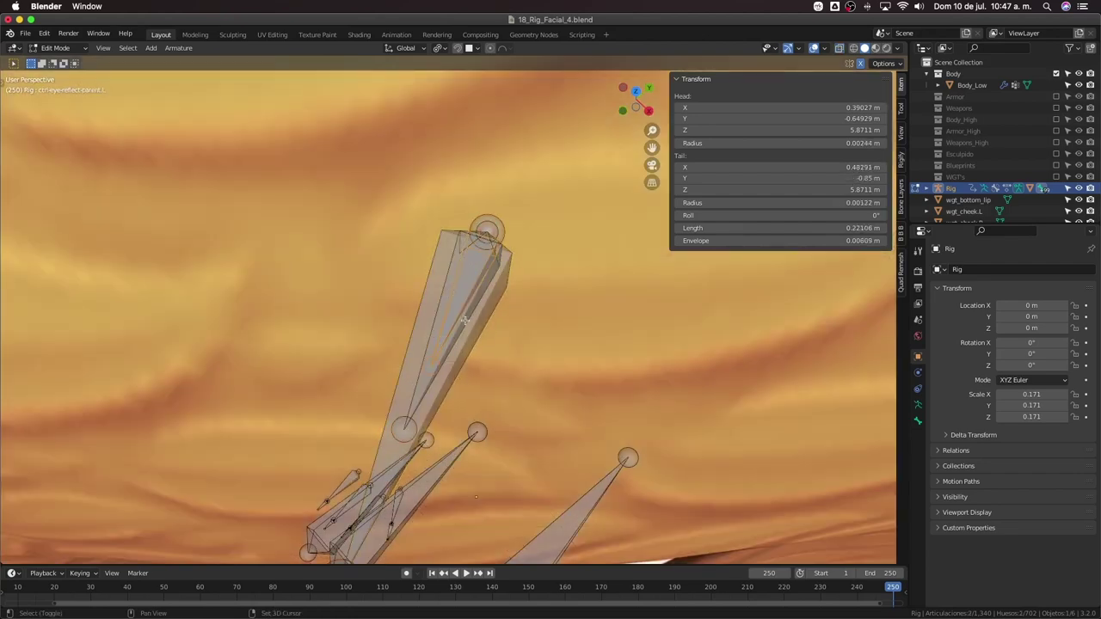
{"action": "left_click", "coordinate": [477, 323]}
{"action": "left_click", "coordinate": [482, 325], "text": "shift"}
{"action": "scroll", "coordinate": [482, 325], "scroll_direction": "down", "scroll_amount": 4}
{"action": "middle_click_drag", "start_coordinate": [485, 338], "coordinate": [475, 313]}
{"action": "scroll", "coordinate": [470, 335], "scroll_direction": "up", "scroll_amount": 4}
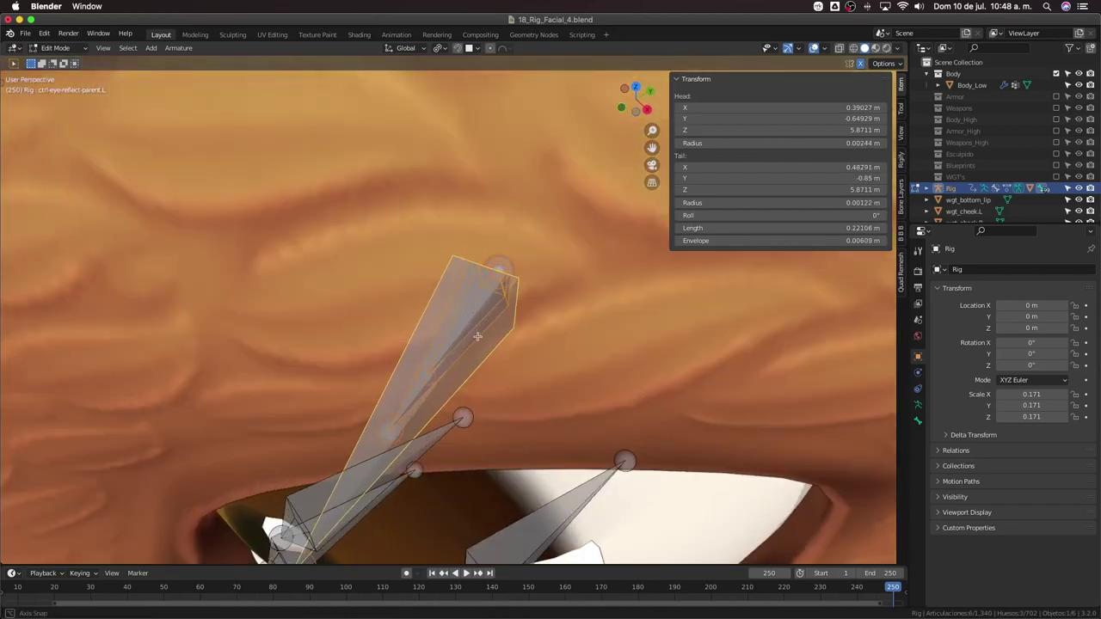
{"action": "key", "text": "ctrl+p"}
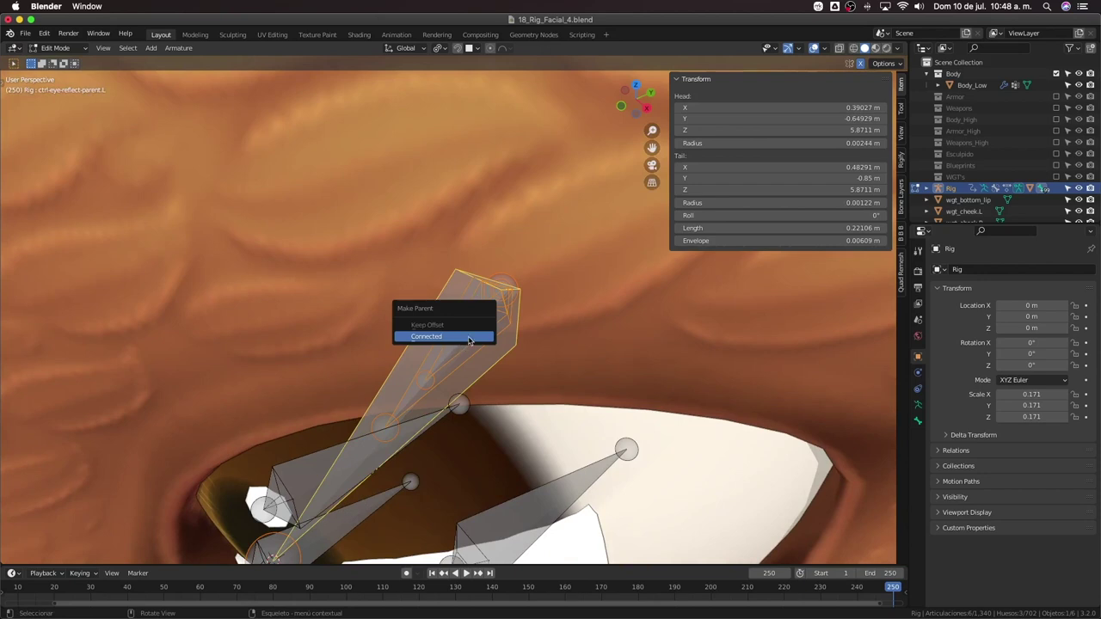
{"action": "left_click", "coordinate": [469, 337]}
Return to Pose Mode and test-rotate ctrl-eye-reflect-parent.L to check how the reflections follow, cancelling each rotation
{"action": "scroll", "coordinate": [523, 363], "scroll_direction": "down", "scroll_amount": 3}
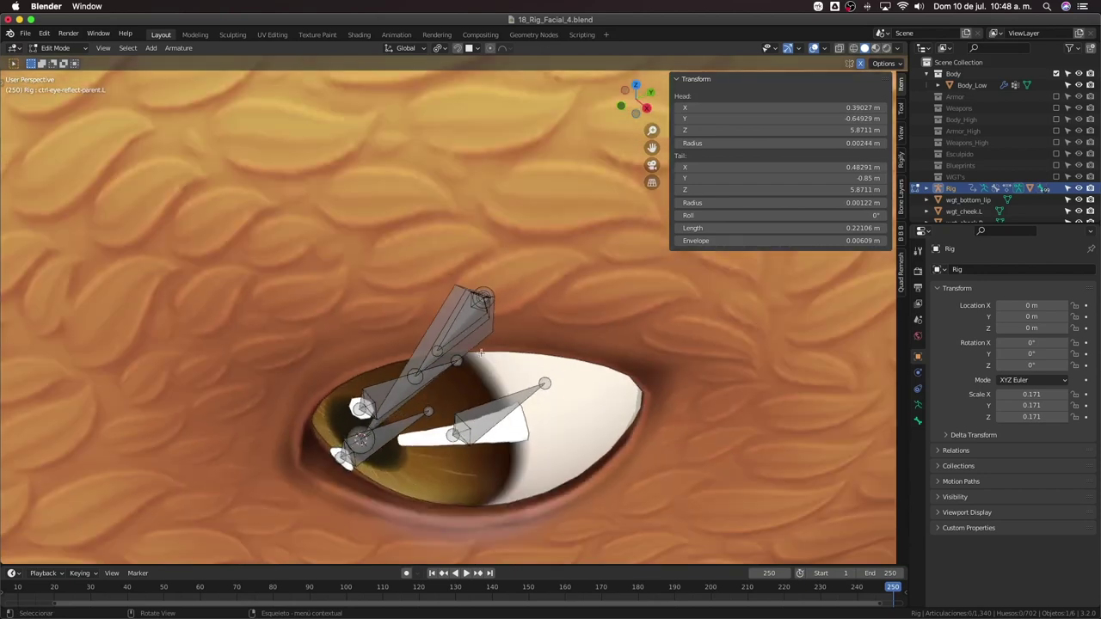
{"action": "key", "text": "ctrl+Tab"}
{"action": "key", "text": "ctrl+Tab"}
{"action": "key", "text": "ctrl+Tab"}
{"action": "left_click", "coordinate": [482, 344]}
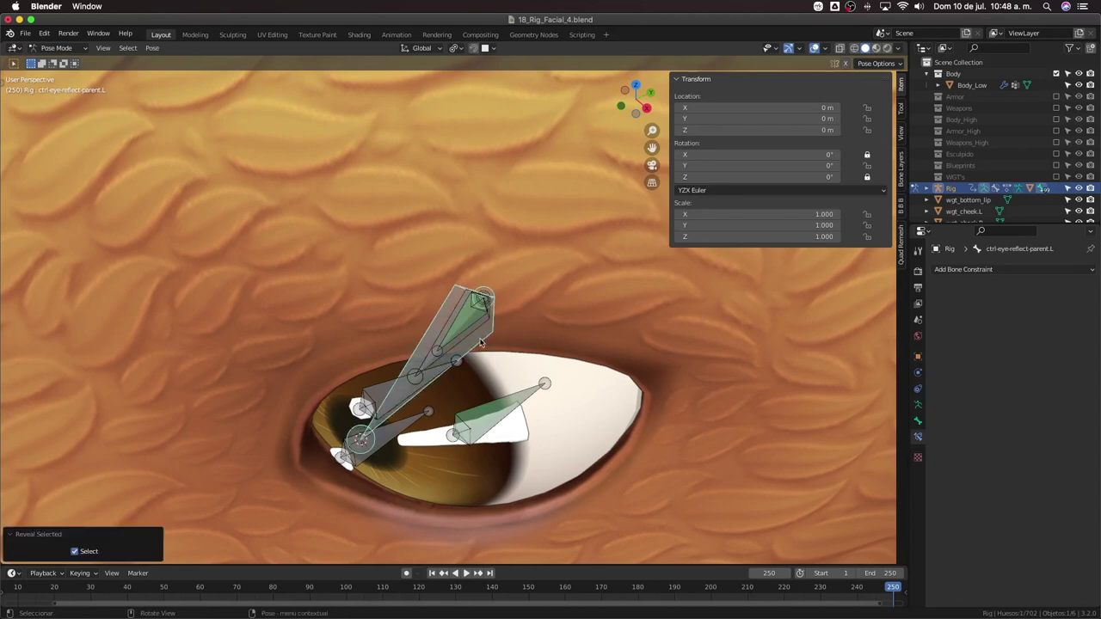
{"action": "key", "text": "r"}
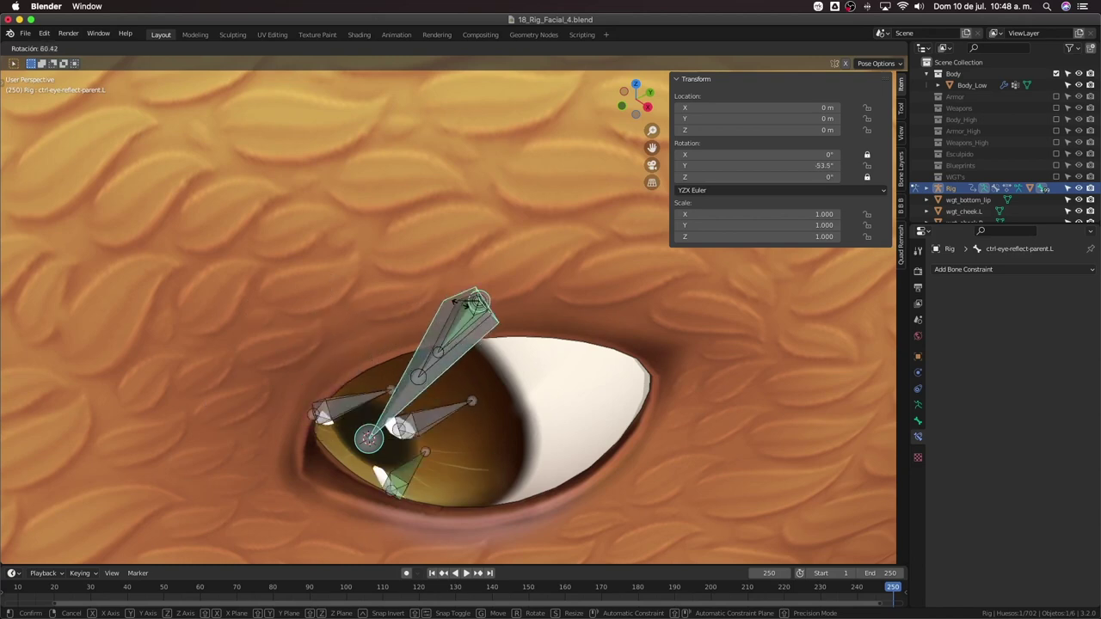
{"action": "right_click", "coordinate": [488, 325]}
{"action": "middle_click_drag", "start_coordinate": [487, 331], "coordinate": [513, 329]}
{"action": "key", "text": "r"}
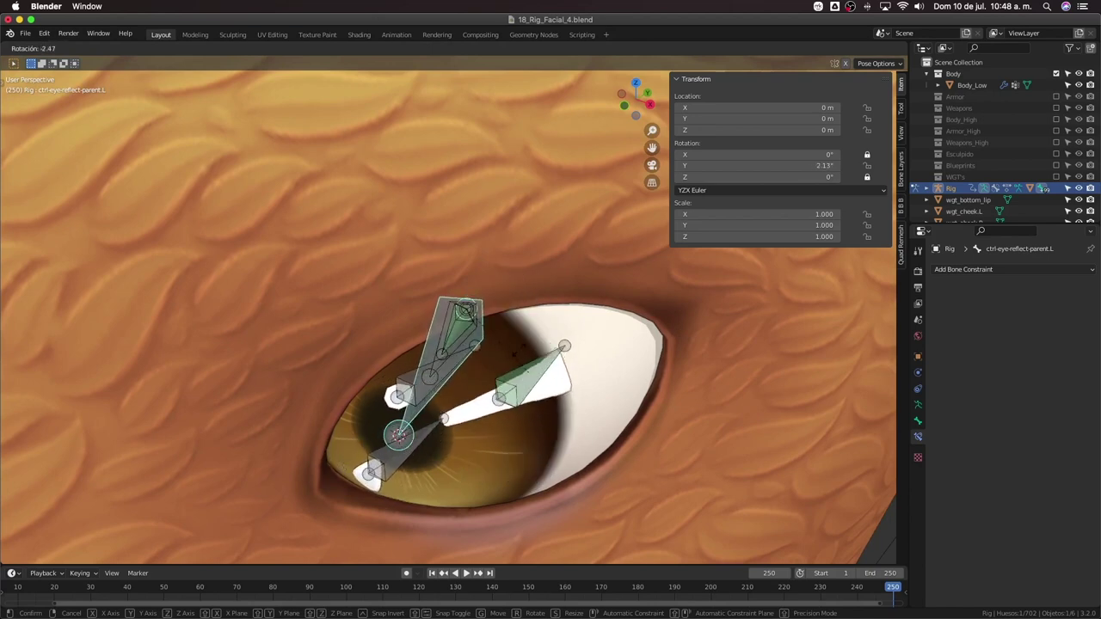
{"action": "right_click", "coordinate": [532, 405]}
{"action": "middle_click_drag", "start_coordinate": [531, 407], "coordinate": [468, 333]}
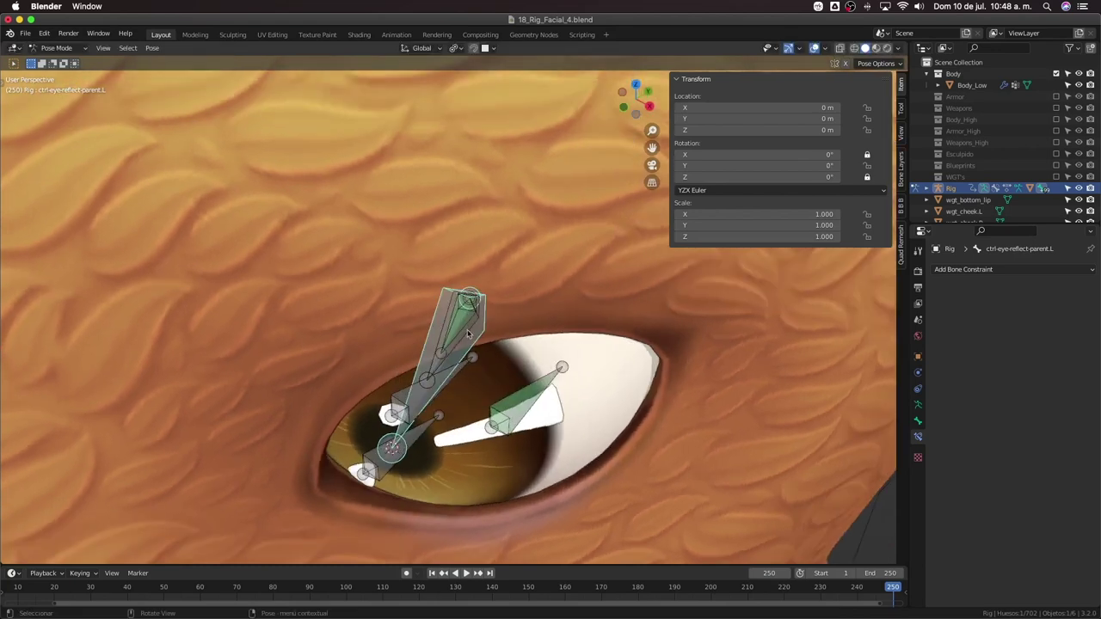
Set both Target and Owner of the Copy Rotation constraint on mch-eye-reflect-01.L to Local Space
{"action": "left_click", "coordinate": [462, 329]}
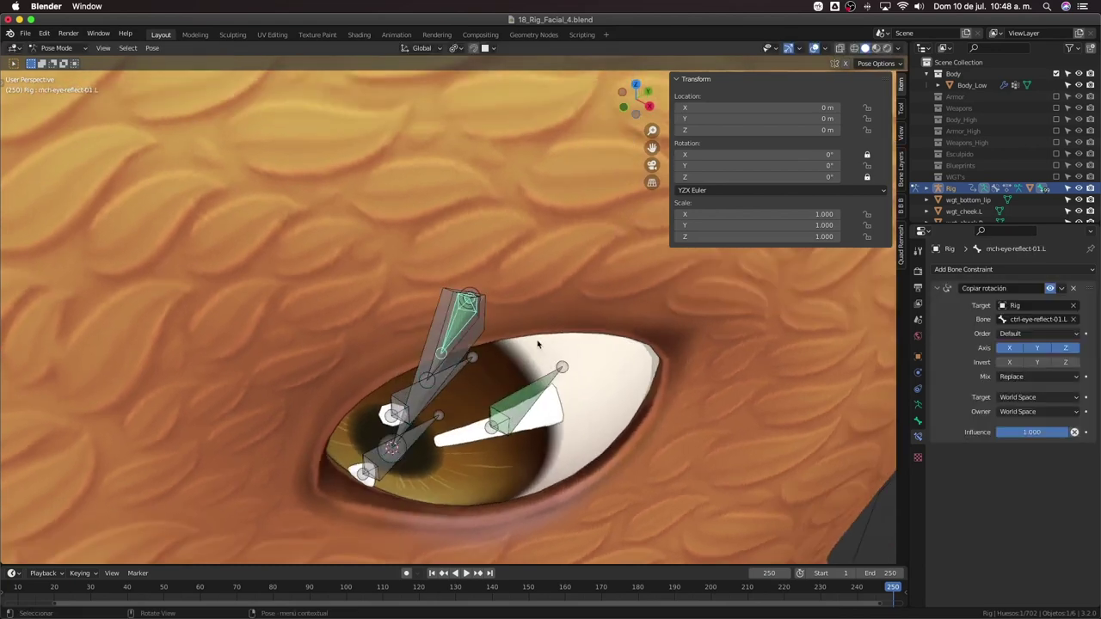
{"action": "left_click", "coordinate": [1031, 394]}
{"action": "left_click", "coordinate": [1015, 467]}
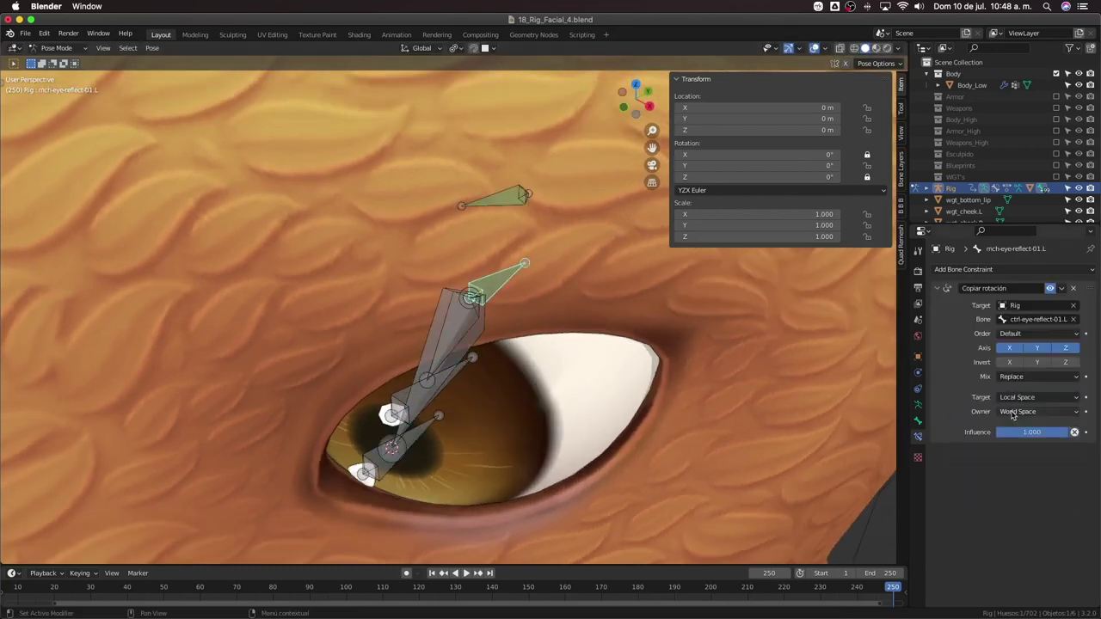
{"action": "left_click", "coordinate": [1013, 412]}
{"action": "left_click", "coordinate": [1018, 482]}
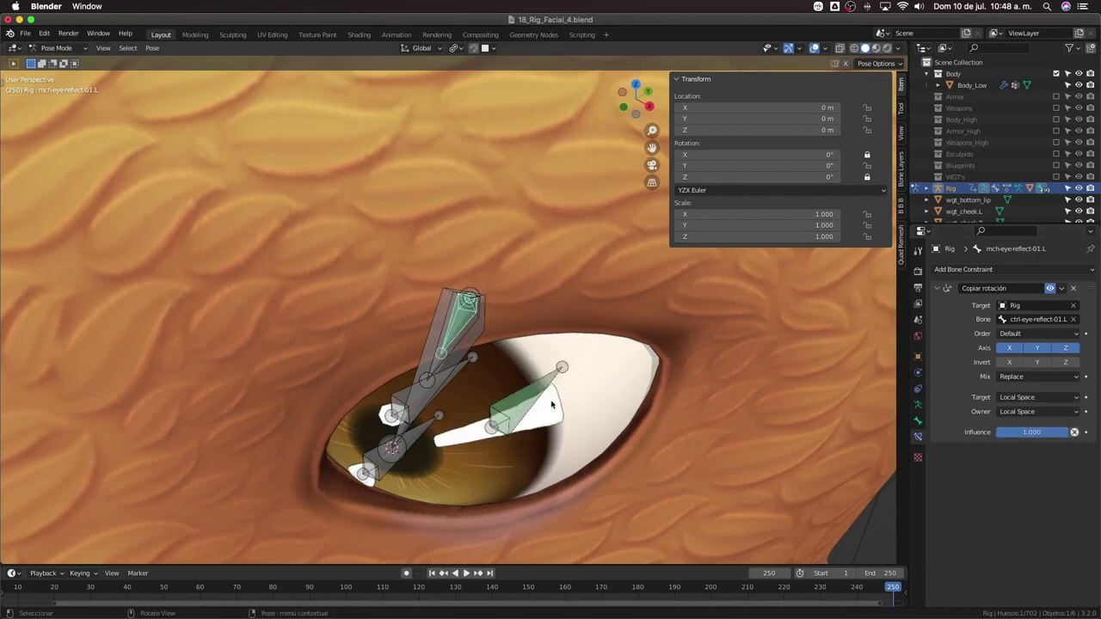
Test-rotate ctrl-eye-reflect-parent.L in perspective and front views, including free trackball rotation, and cancel each rotation
{"action": "left_click", "coordinate": [474, 351]}
{"action": "key", "text": "r"}
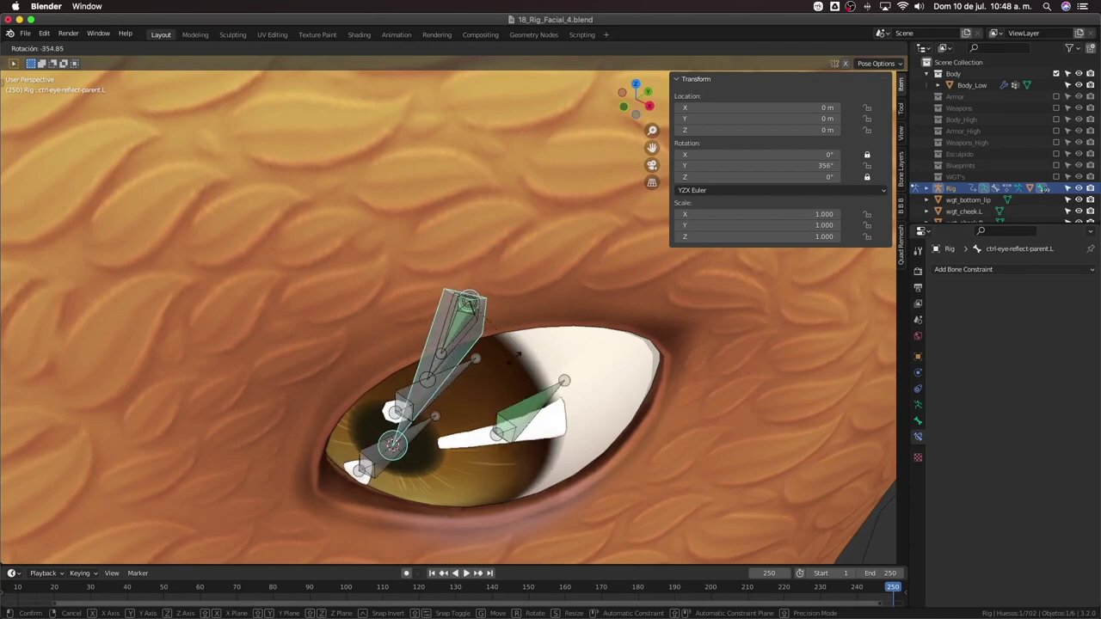
{"action": "key", "text": "KP_1"}
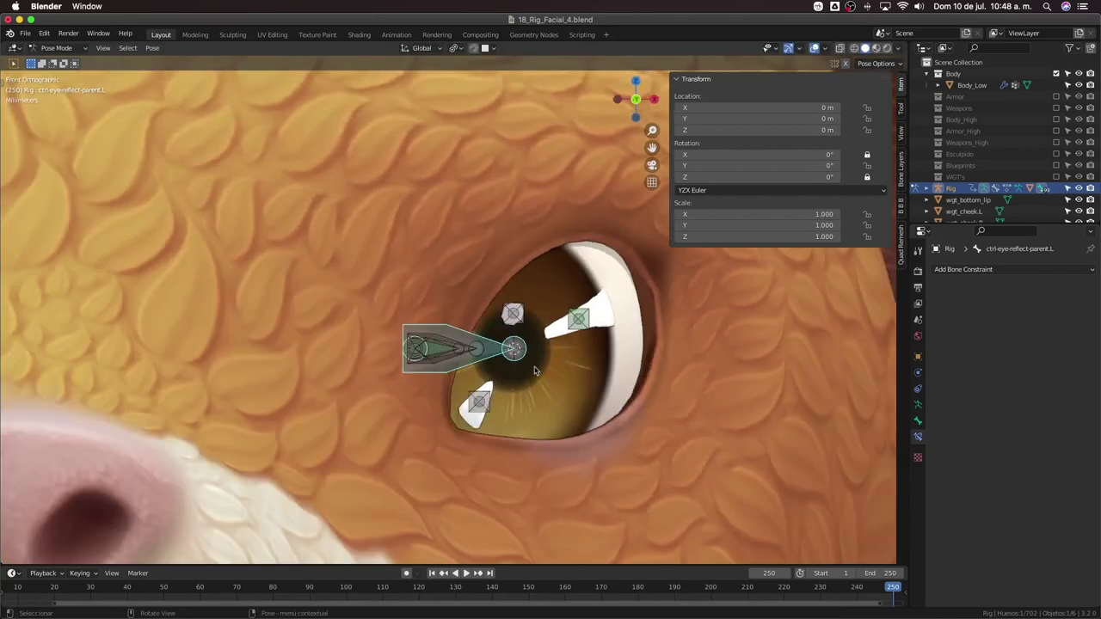
{"action": "key", "text": "r"}
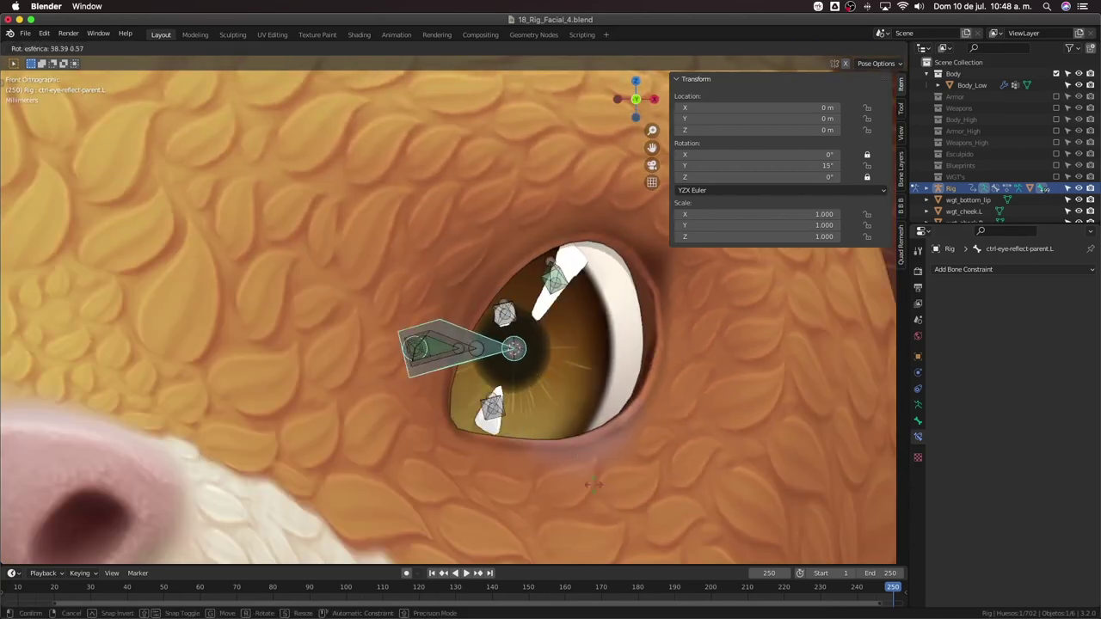
{"action": "key", "text": "Escape"}
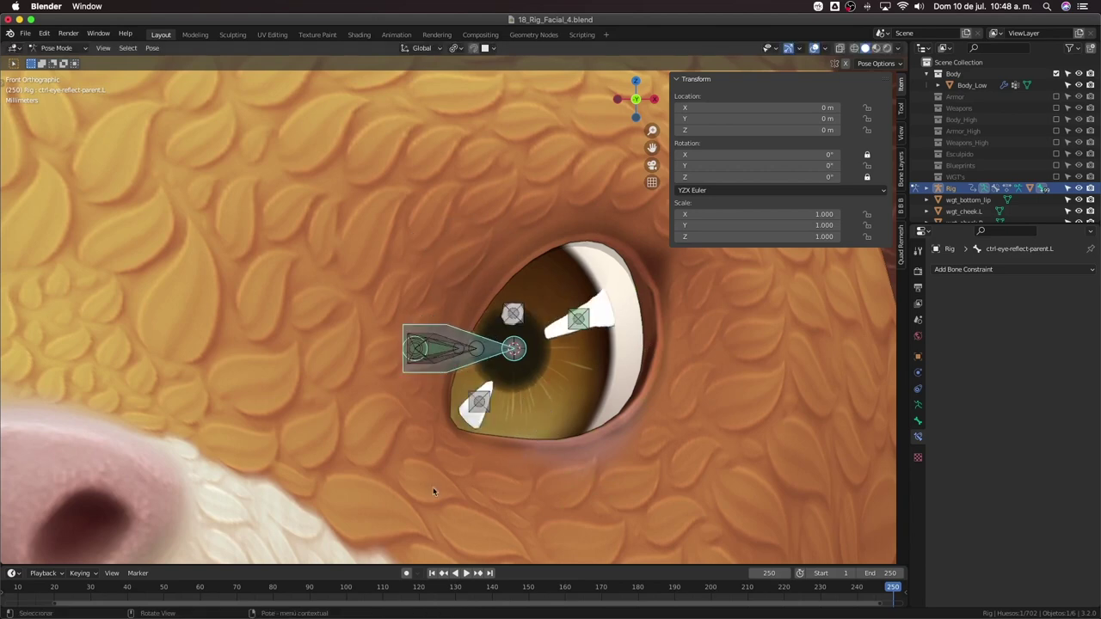
{"action": "key", "text": "r"}
{"action": "key", "text": "r"}
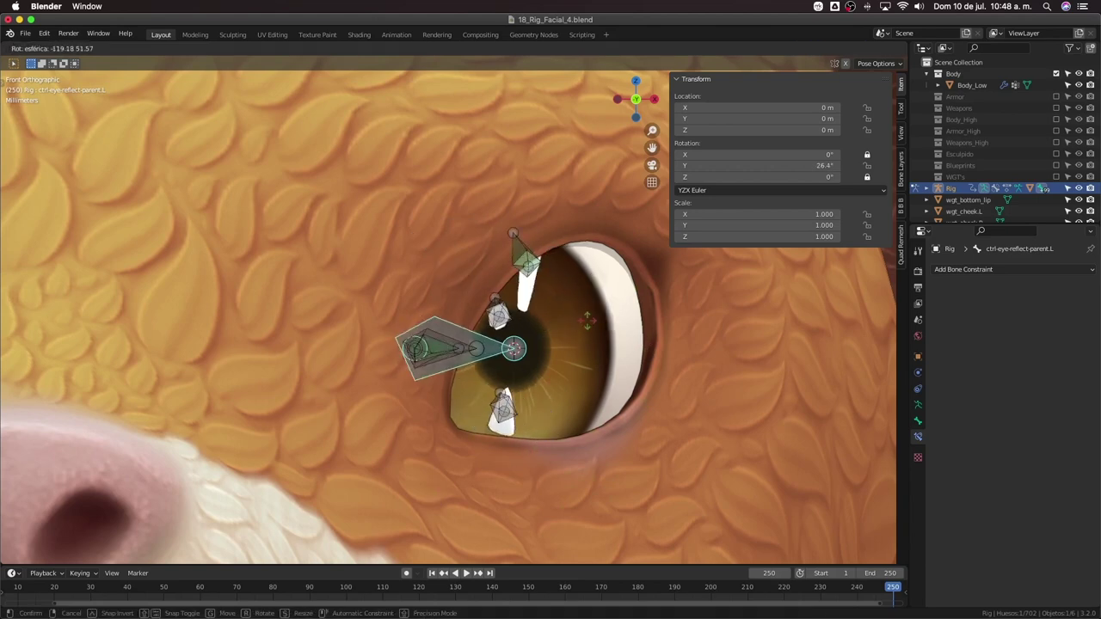
{"action": "key", "text": "Escape"}
{"action": "key", "text": "r"}
{"action": "key", "text": "r"}
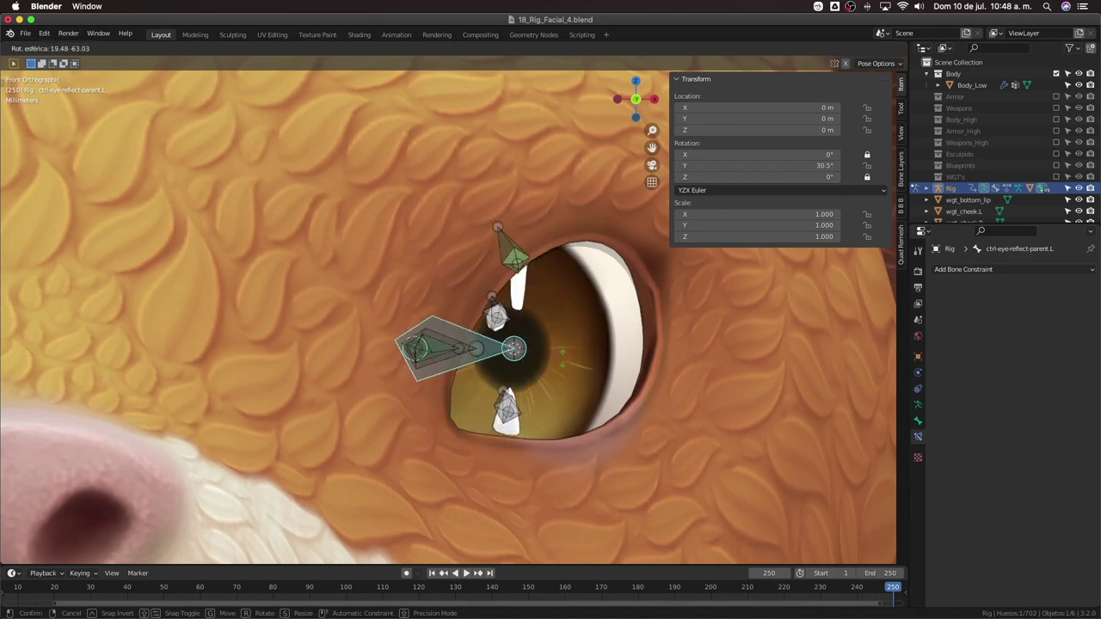
{"action": "key", "text": "Escape"}
Check the overlapping first reflection bones by selecting mch-eye-reflect-01.L and test-scaling ctrl-eye-reflect-01.L, cancelling each scale
{"action": "mouse_move", "coordinate": [439, 362]}
{"action": "middle_mouse_down"}
{"action": "mouse_move", "coordinate": [403, 368]}
{"action": "mouse_move", "coordinate": [474, 363]}
{"action": "mouse_move", "coordinate": [450, 369]}
{"action": "middle_mouse_up"}
{"action": "scroll", "coordinate": [405, 366], "scroll_direction": "up", "scroll_amount": 3}
{"action": "left_click", "coordinate": [449, 361]}
{"action": "left_click", "coordinate": [450, 370]}
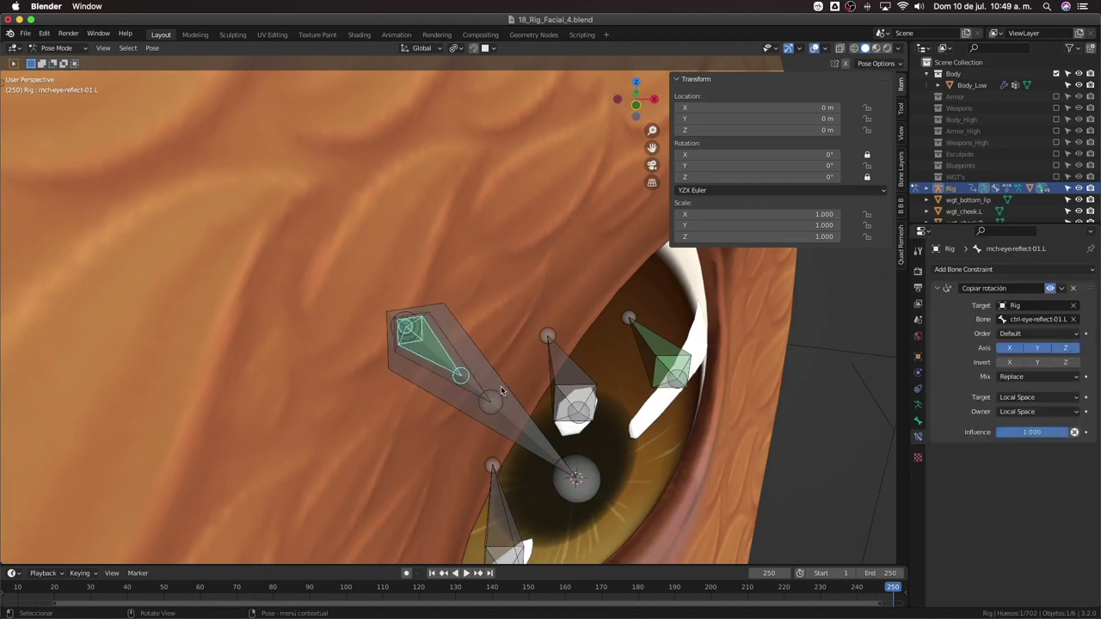
{"action": "left_click", "coordinate": [502, 392]}
{"action": "key", "text": "s"}
{"action": "right_click", "coordinate": [482, 387]}
{"action": "left_click", "coordinate": [475, 384]}
{"action": "key", "text": "s"}
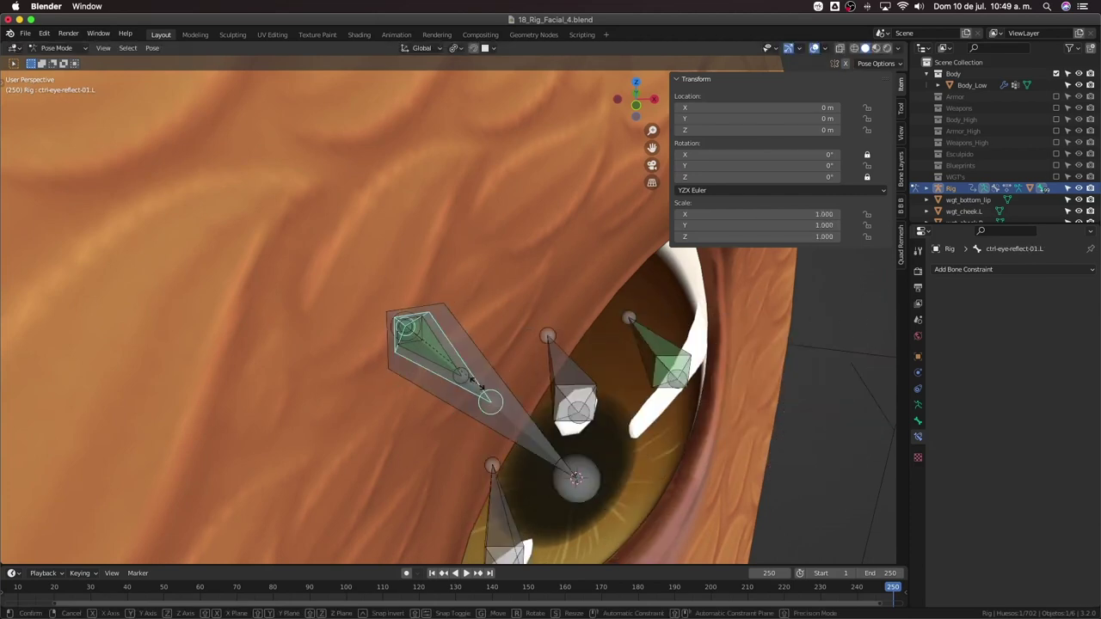
{"action": "right_click", "coordinate": [491, 392]}
{"action": "middle_click_drag", "start_coordinate": [503, 402], "coordinate": [492, 402]}
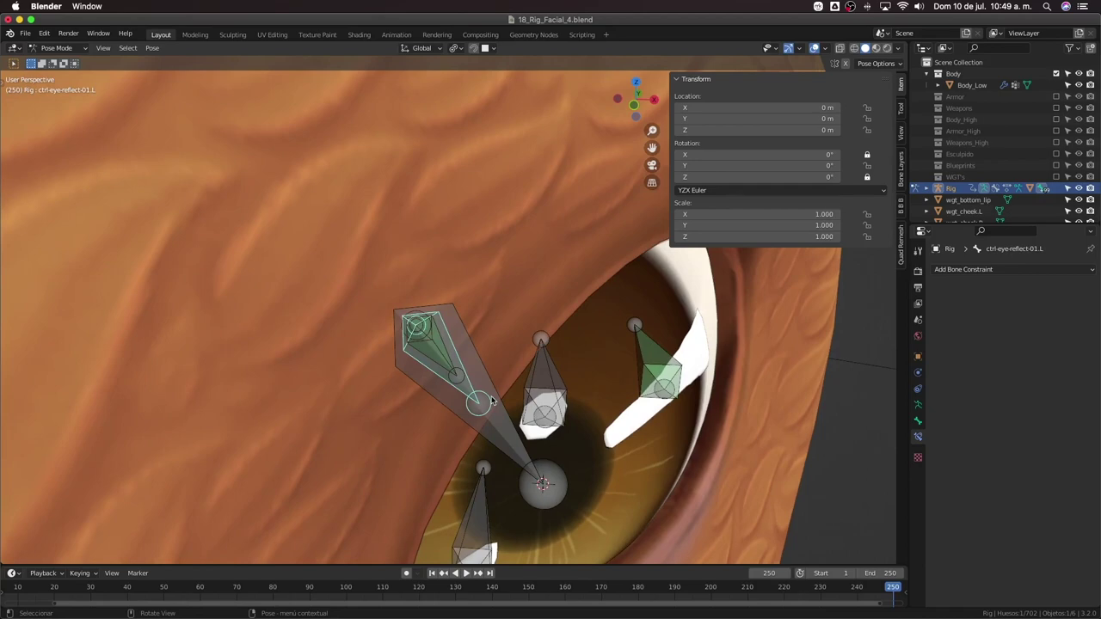
Switch the rig to Edit Mode with the overlapping eye reflection bones in close view
{"action": "middle_click_drag", "start_coordinate": [492, 399], "coordinate": [496, 344]}
{"action": "scroll", "coordinate": [421, 397], "scroll_direction": "down", "scroll_amount": 3}
{"action": "scroll", "coordinate": [444, 362], "scroll_direction": "up", "scroll_amount": 3}
{"action": "key", "text": "Tab"}
{"action": "key", "text": "c"}
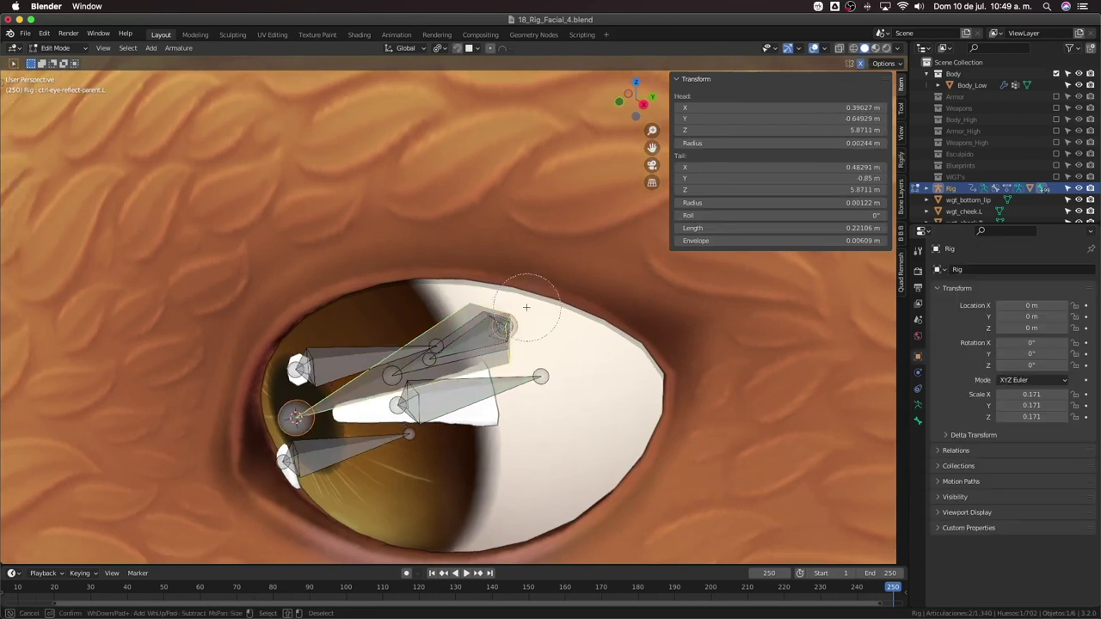
{"action": "middle_click_drag", "start_coordinate": [487, 325], "coordinate": [465, 346]}
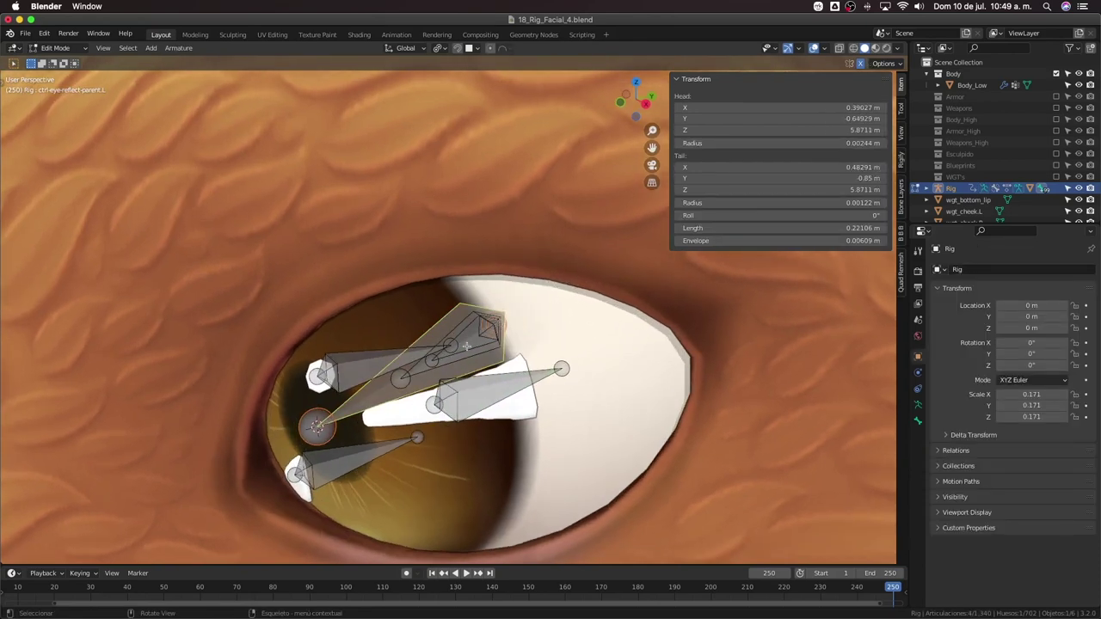
Parent mch-eye-reflect-01.L and ctrl-eye-reflect-parent.L to def-eye.L with Keep Offset, showing the DEF bone layer to reach it
{"action": "left_click", "coordinate": [466, 346]}
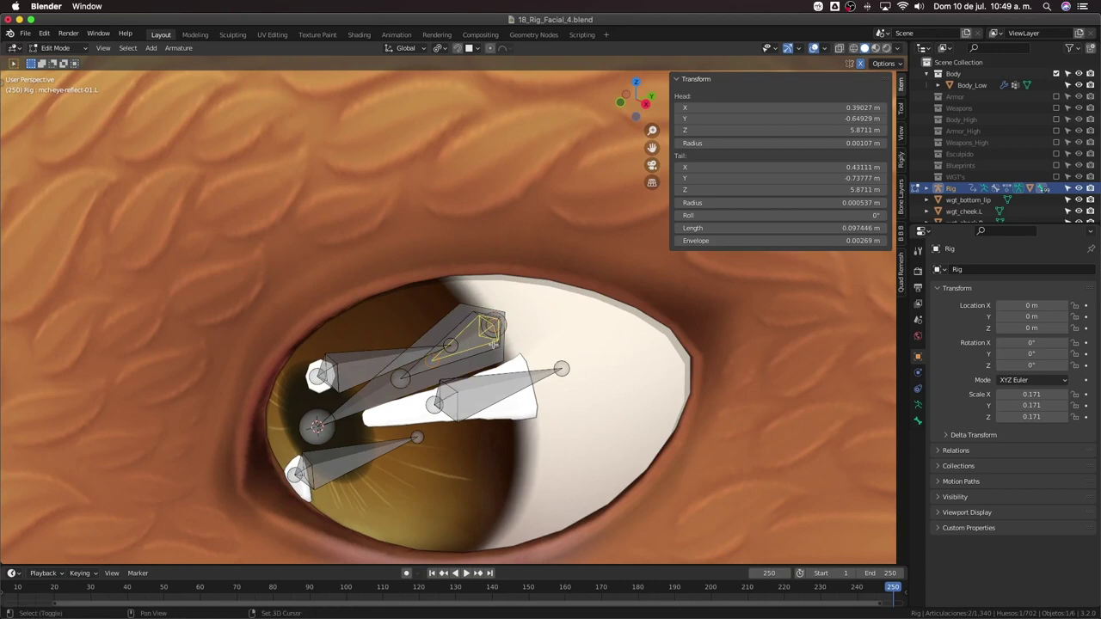
{"action": "left_click", "coordinate": [500, 361], "text": "shift"}
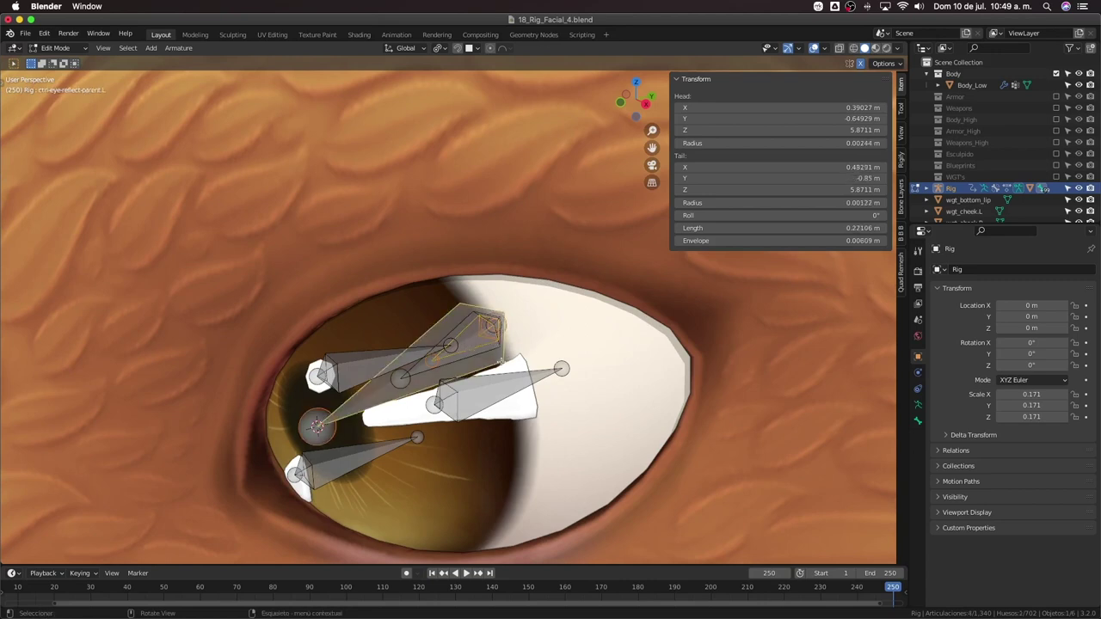
{"action": "scroll", "coordinate": [448, 309], "scroll_direction": "down", "scroll_amount": 2}
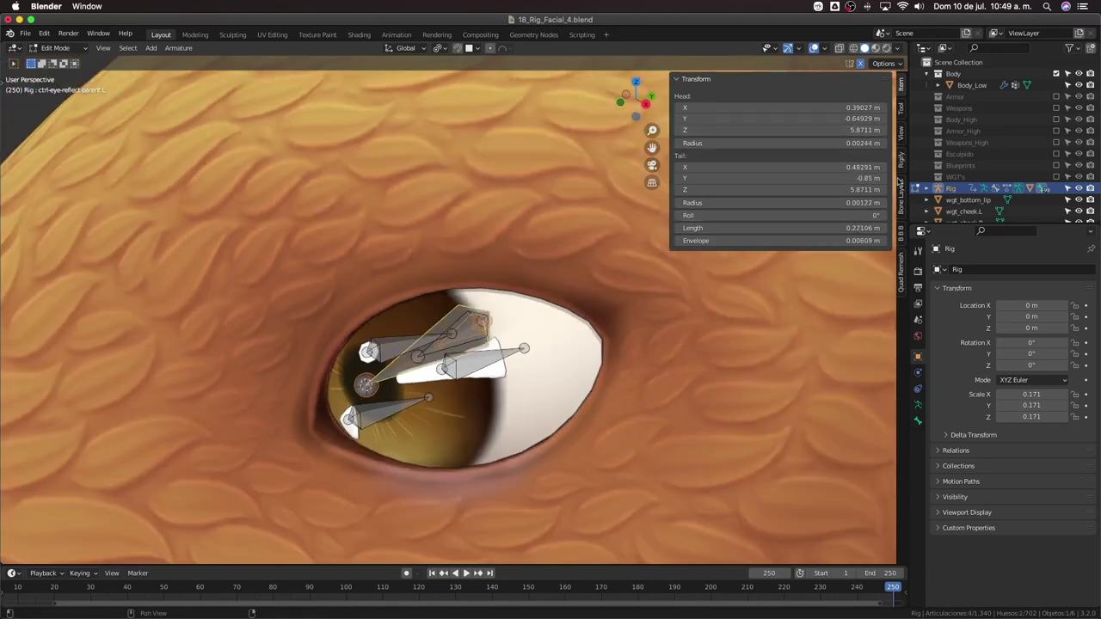
{"action": "left_click", "coordinate": [901, 185]}
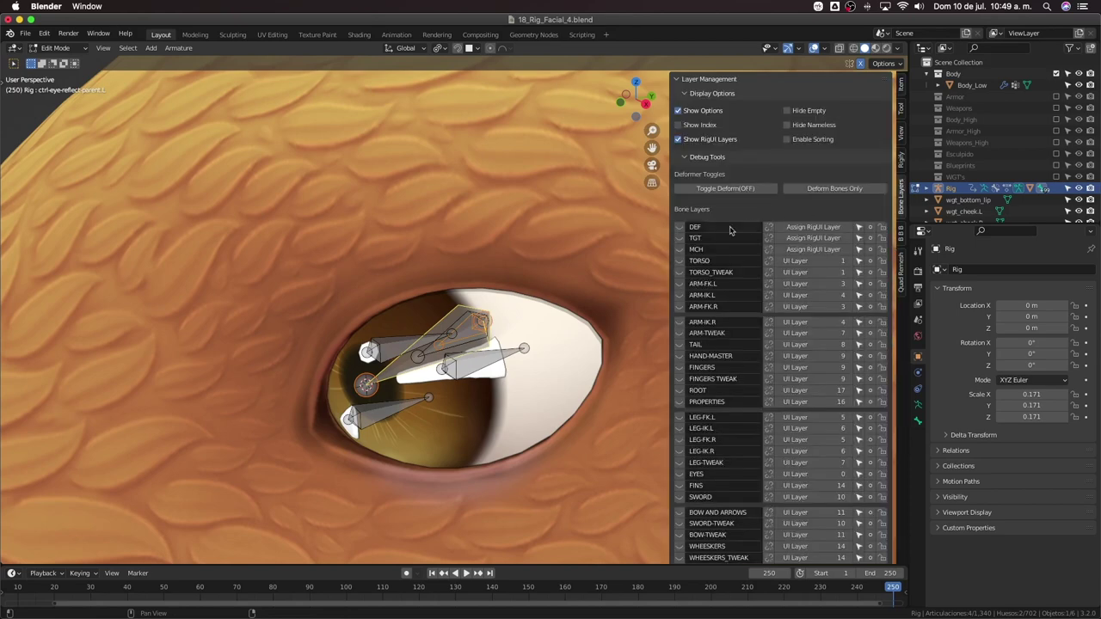
{"action": "left_click", "coordinate": [681, 228]}
{"action": "scroll", "coordinate": [413, 344], "scroll_direction": "down", "scroll_amount": 2}
{"action": "scroll", "coordinate": [338, 372], "scroll_direction": "up", "scroll_amount": 3}
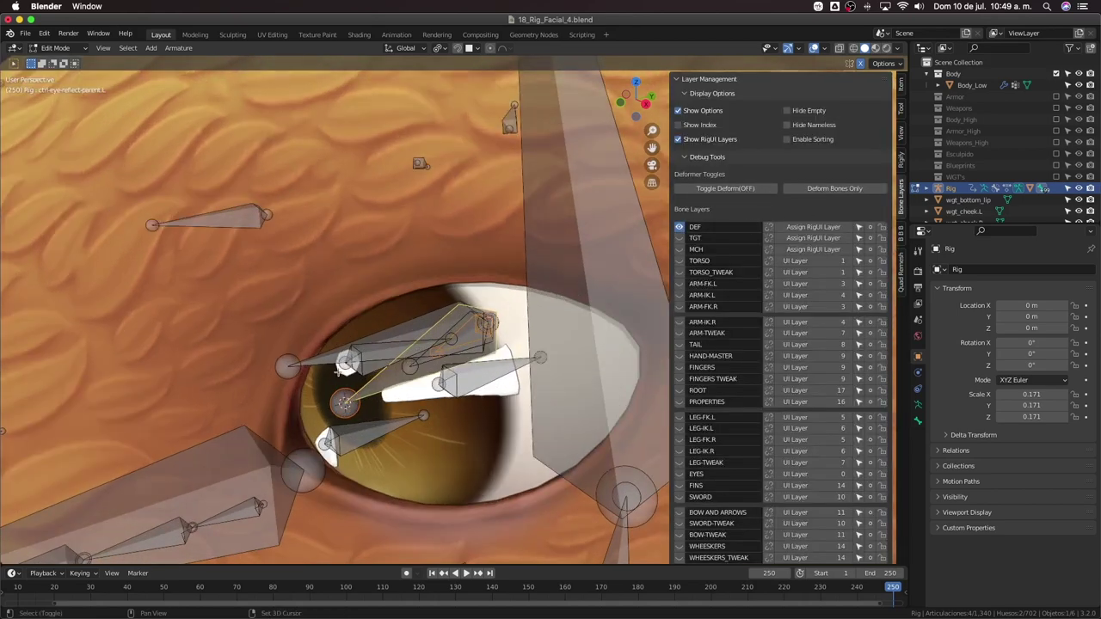
{"action": "left_click", "coordinate": [317, 363]}
{"action": "key", "text": "ctrl+p"}
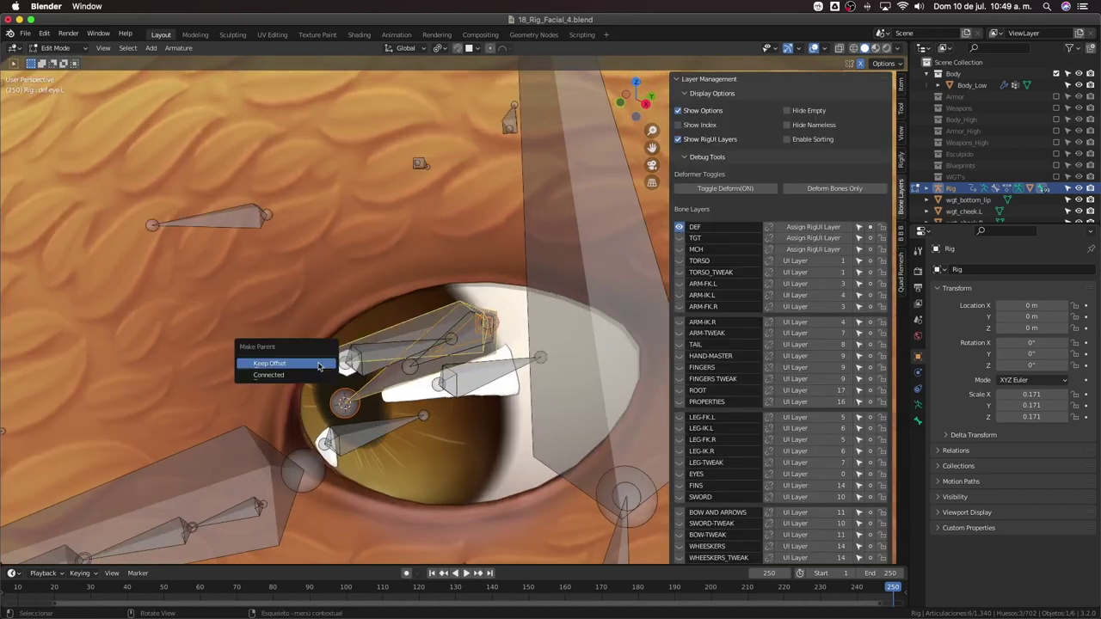
{"action": "left_click", "coordinate": [318, 364]}
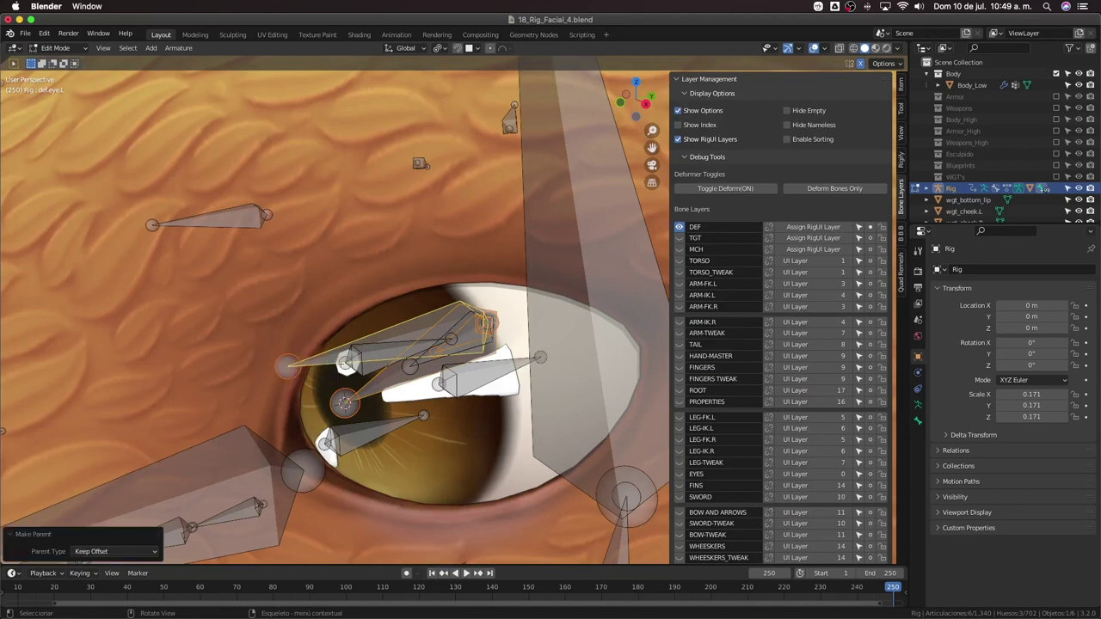
Return to Pose Mode and test ctrl-eye-reflect-parent.L with plain and trackball rotations, cancelling each one
{"action": "key", "text": "ctrl+Tab"}
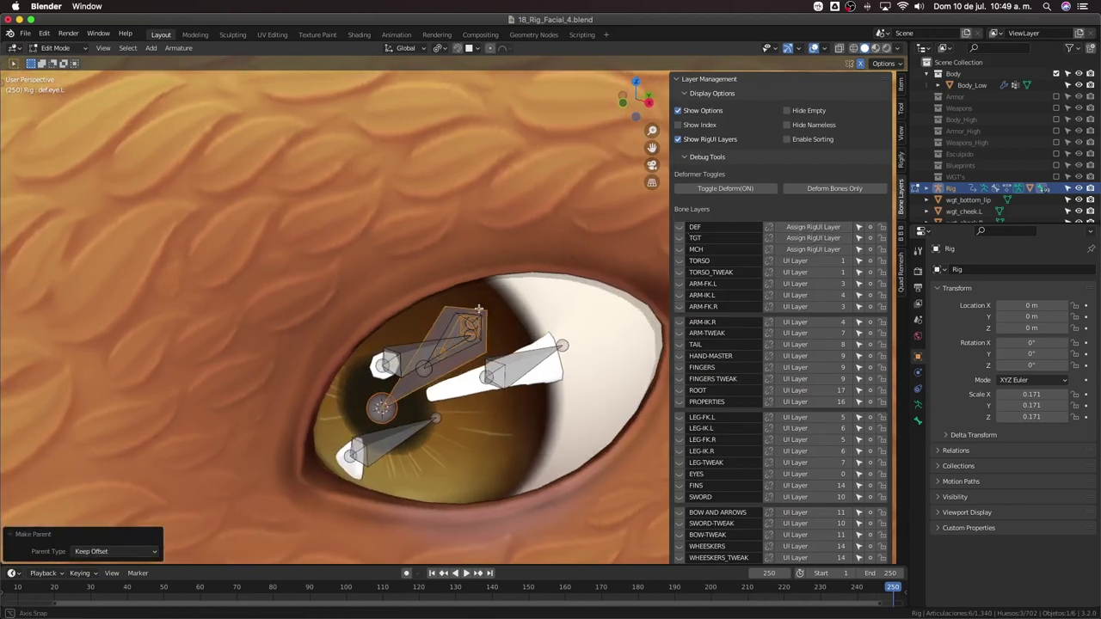
{"action": "key", "text": "r"}
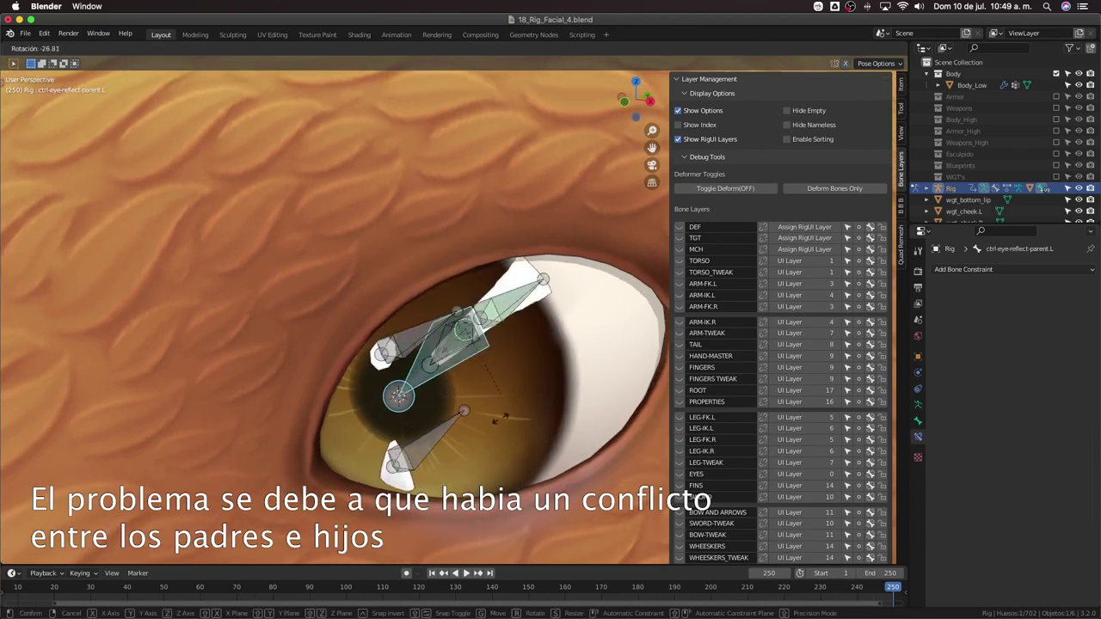
{"action": "right_click", "coordinate": [493, 436]}
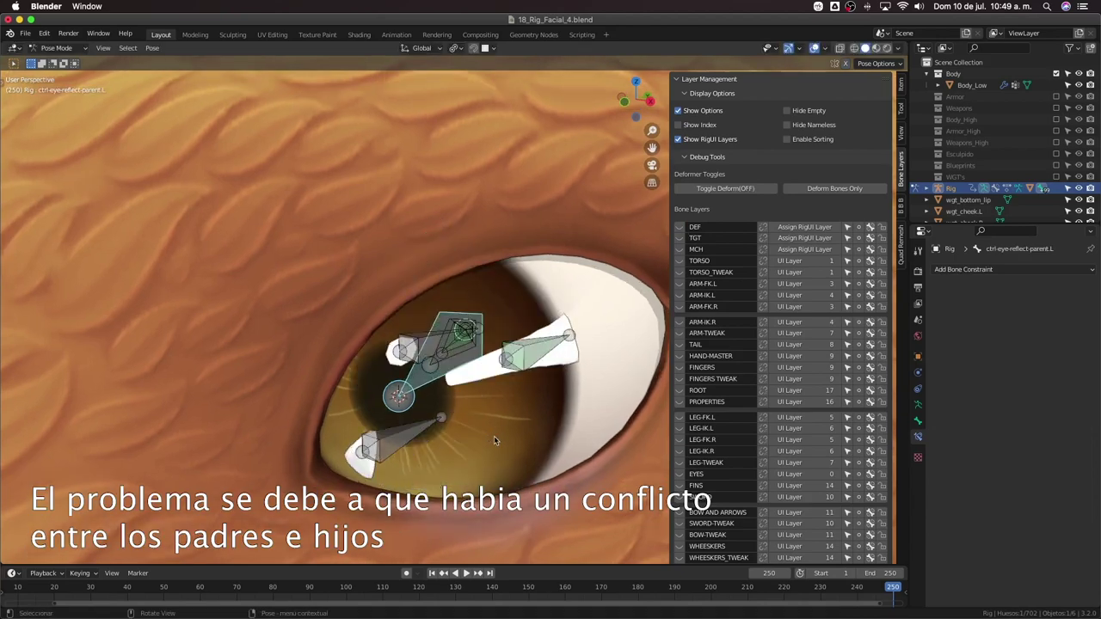
{"action": "key", "text": "KP_1"}
{"action": "key", "text": "r"}
{"action": "key", "text": "r"}
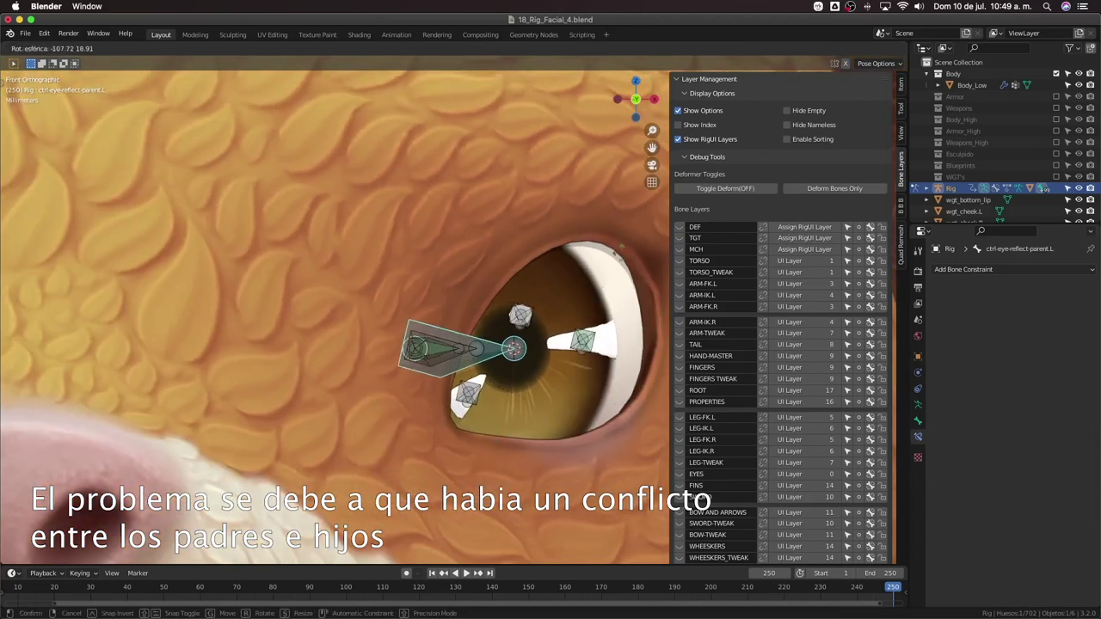
{"action": "right_click", "coordinate": [584, 493]}
{"action": "key", "text": "r"}
{"action": "key", "text": "r"}
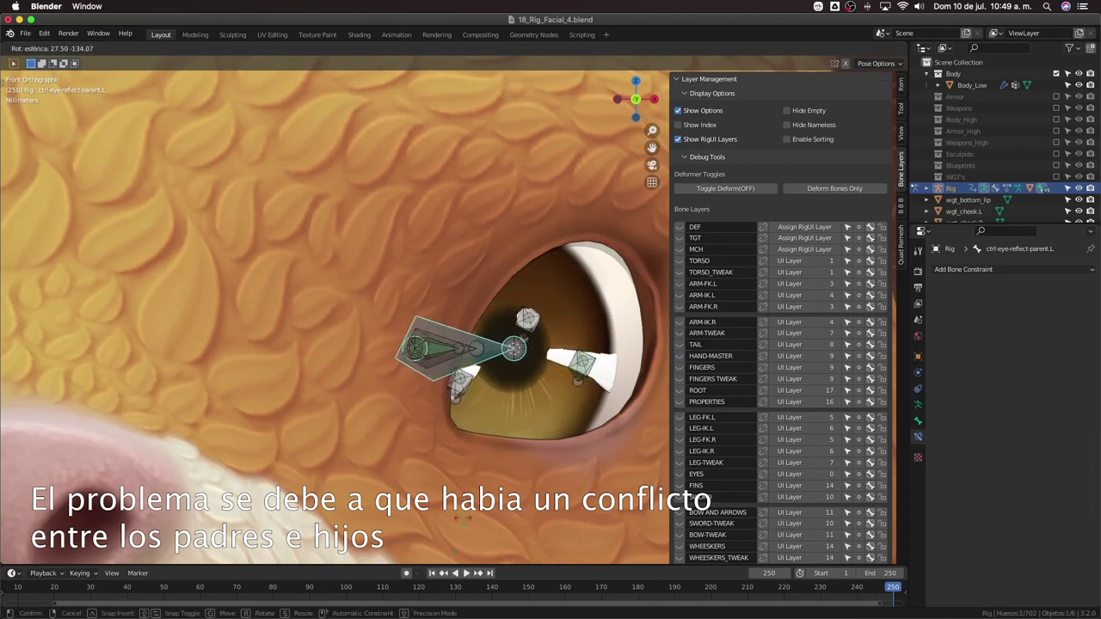
{"action": "right_click", "coordinate": [525, 469]}
Test-rotate ctrl-eye-reflect-parent.L about its local Y axis and leave the bone in its rest pose
{"action": "key", "text": "r"}
{"action": "key", "text": "y"}
{"action": "key", "text": "y"}
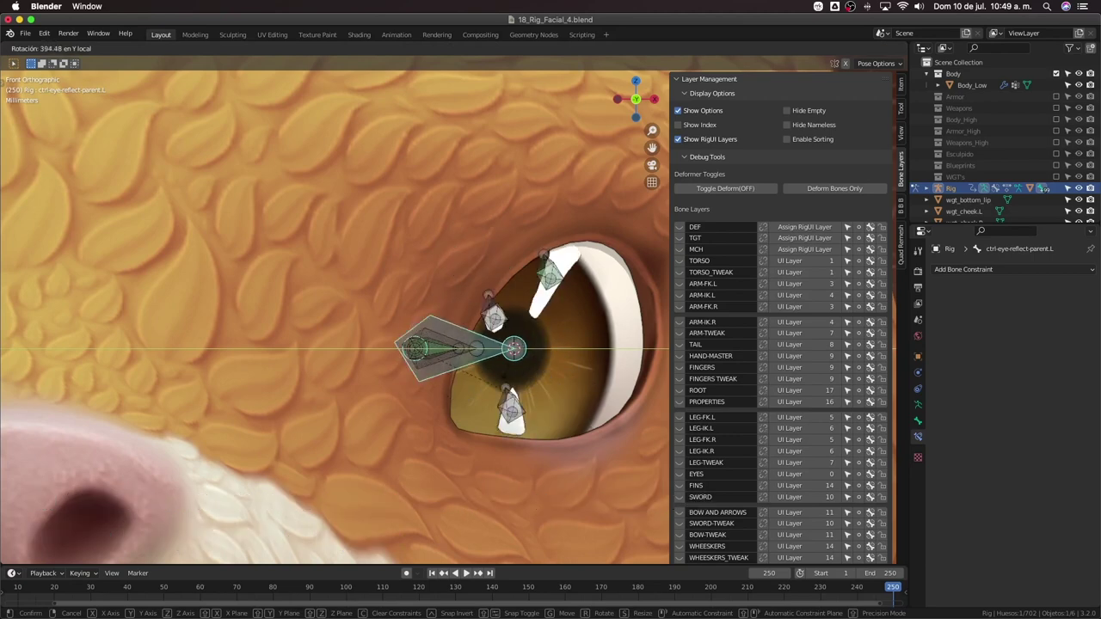
{"action": "left_click", "coordinate": [521, 396]}
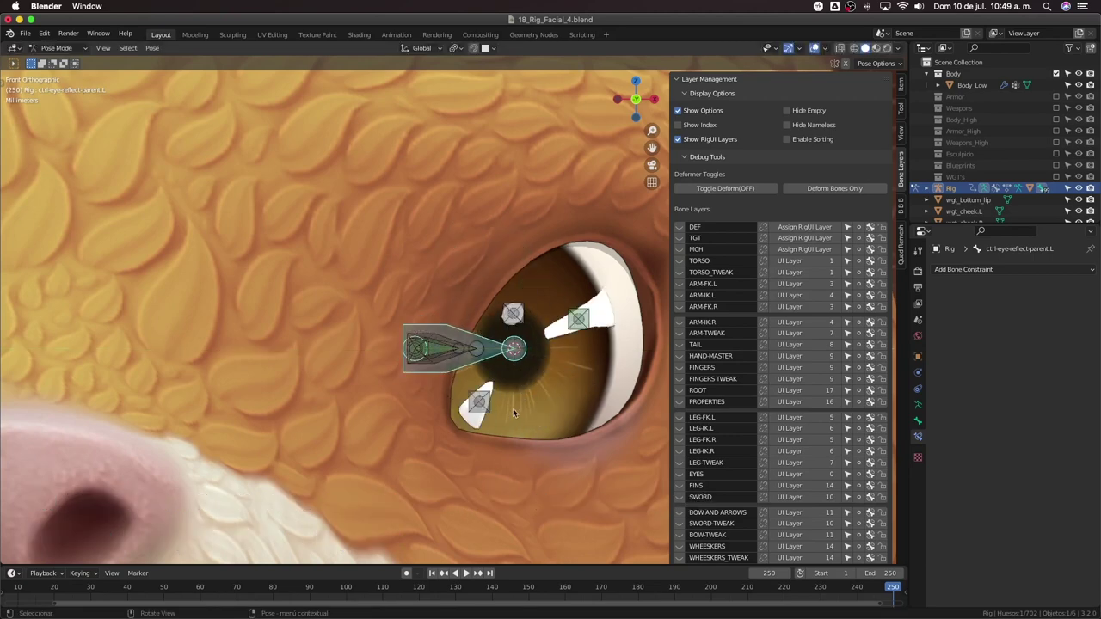
Select def-eye-reflect-01.L and review its Child Of and Copy Scale constraints
{"action": "middle_click_drag", "start_coordinate": [506, 409], "coordinate": [497, 361]}
{"action": "scroll", "coordinate": [501, 379], "scroll_direction": "up", "scroll_amount": 3}
{"action": "scroll", "coordinate": [534, 363], "scroll_direction": "down", "scroll_amount": 4}
{"action": "scroll", "coordinate": [498, 390], "scroll_direction": "up", "scroll_amount": 3}
{"action": "left_click", "coordinate": [493, 392]}
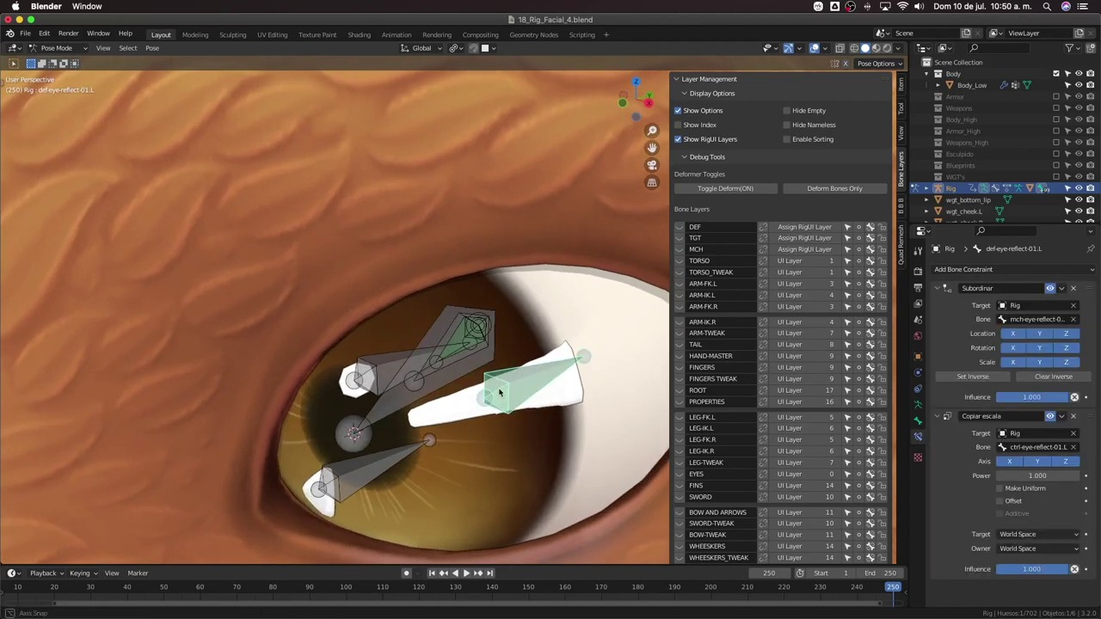
{"action": "scroll", "coordinate": [497, 392], "scroll_direction": "up", "scroll_amount": 3}
{"action": "scroll", "coordinate": [501, 374], "scroll_direction": "down", "scroll_amount": 3}
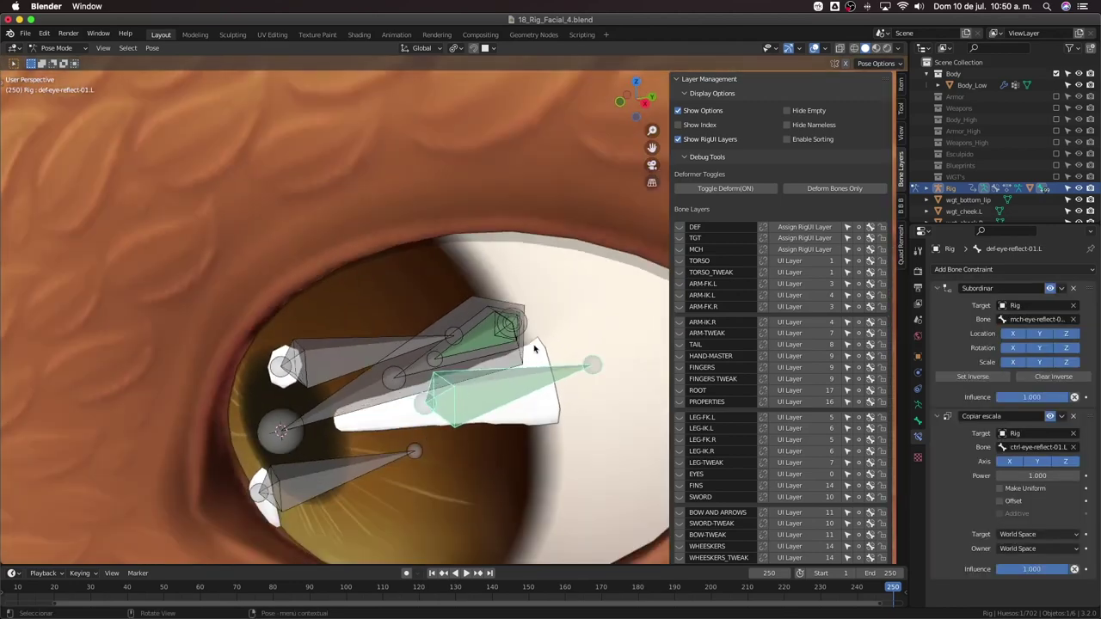
In Edit Mode with X-Ray enabled, hide ctrl-eye-reflect-01.L and mch-eye-reflect-01.L, and select ctrl-eye-reflect-parent.L
{"action": "key", "text": "Tab"}
{"action": "scroll", "coordinate": [489, 353], "scroll_direction": "up", "scroll_amount": 1}
{"action": "left_click", "coordinate": [488, 353]}
{"action": "mouse_move", "coordinate": [493, 374]}
{"action": "middle_mouse_down", "text": "shift"}
{"action": "mouse_move", "coordinate": [493, 323]}
{"action": "mouse_move", "coordinate": [490, 356]}
{"action": "middle_mouse_up", "text": "shift"}
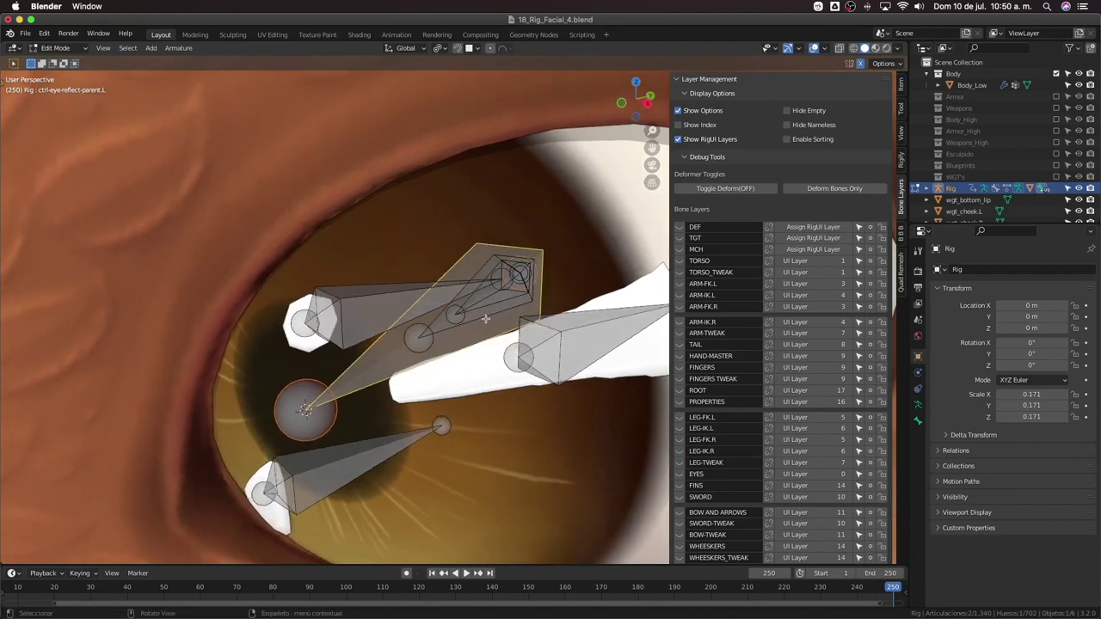
{"action": "middle_click_drag", "start_coordinate": [486, 319], "coordinate": [484, 318]}
{"action": "key", "text": "alt+z"}
{"action": "left_click", "coordinate": [479, 319]}
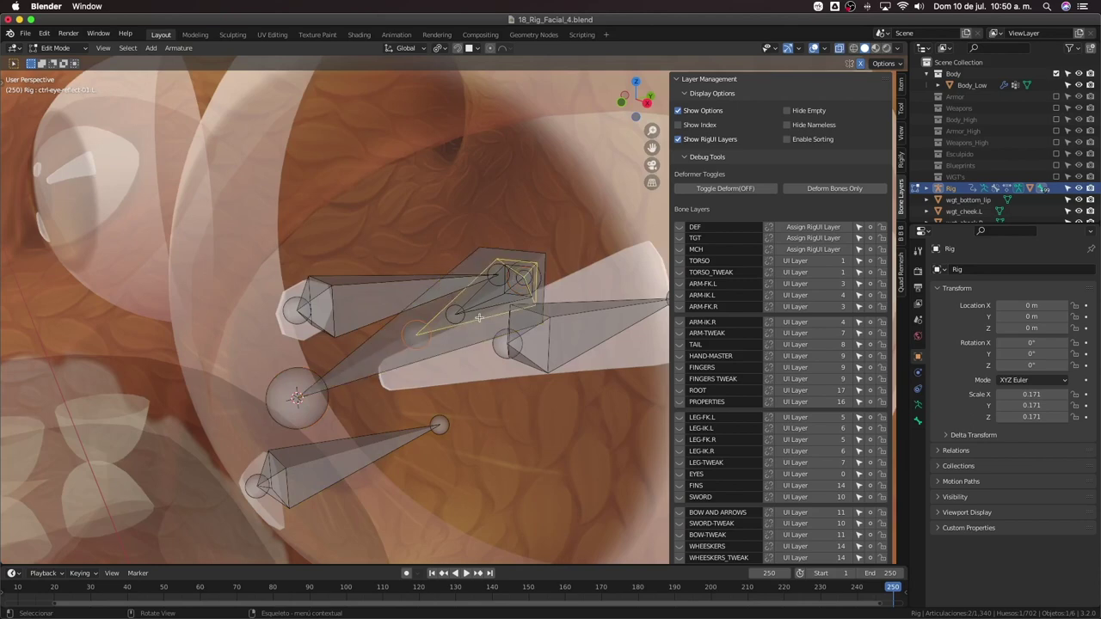
{"action": "left_click", "coordinate": [485, 307]}
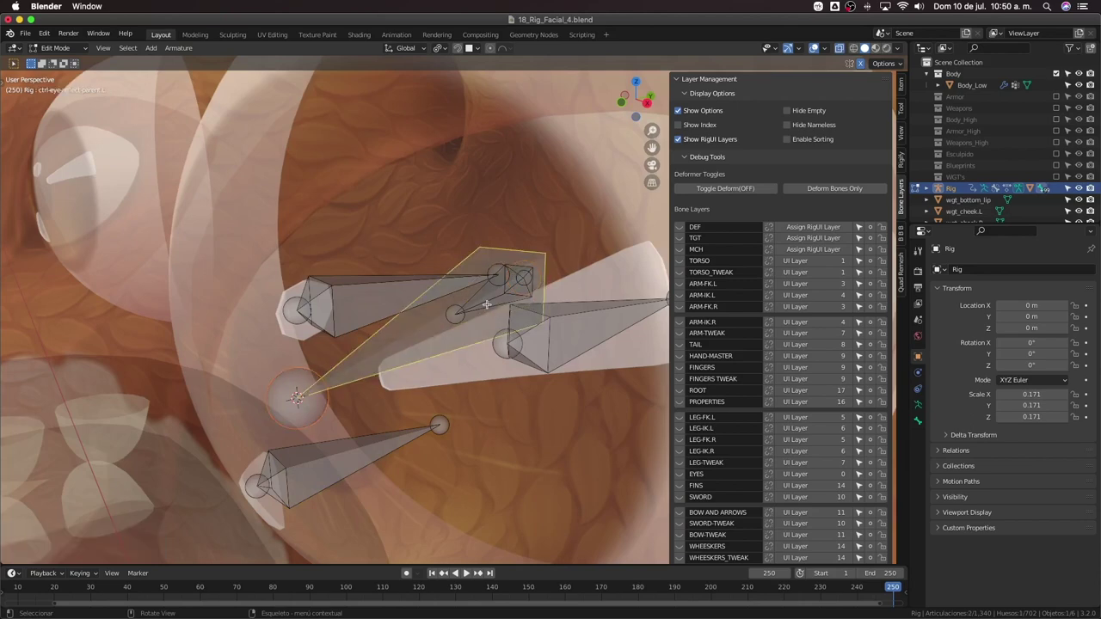
{"action": "left_click", "coordinate": [485, 306]}
{"action": "key", "text": "Delete"}
{"action": "left_click", "coordinate": [456, 352]}
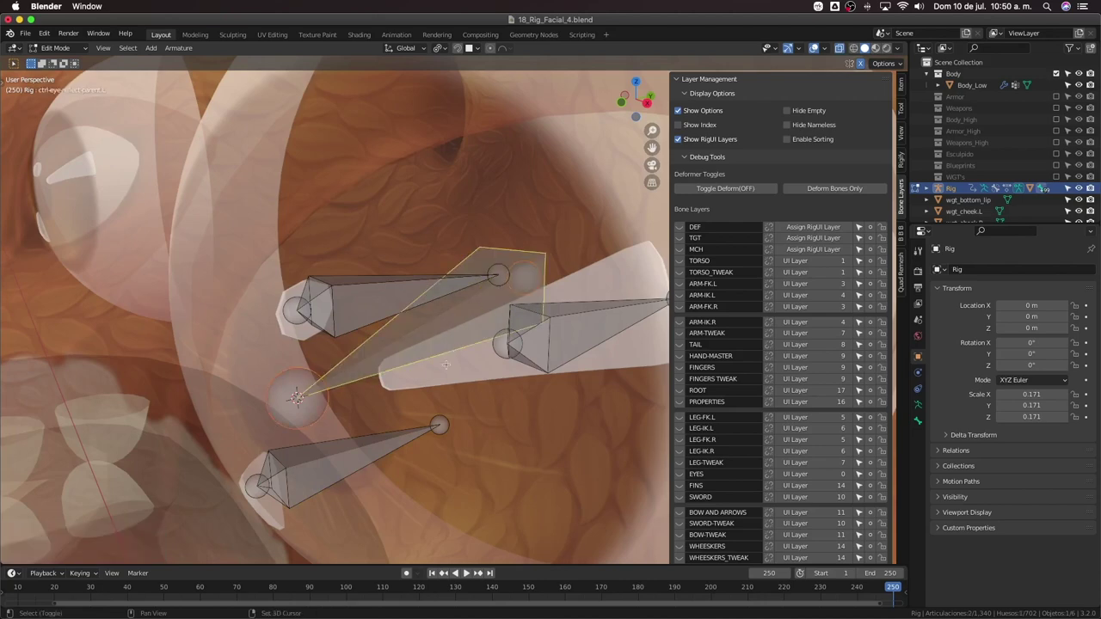
Duplicate ctrl-eye-reflect-parent.L in place and scale the copy to about 0.664
{"action": "key", "text": "shift+d"}
{"action": "left_click", "coordinate": [464, 331]}
{"action": "key", "text": "s"}
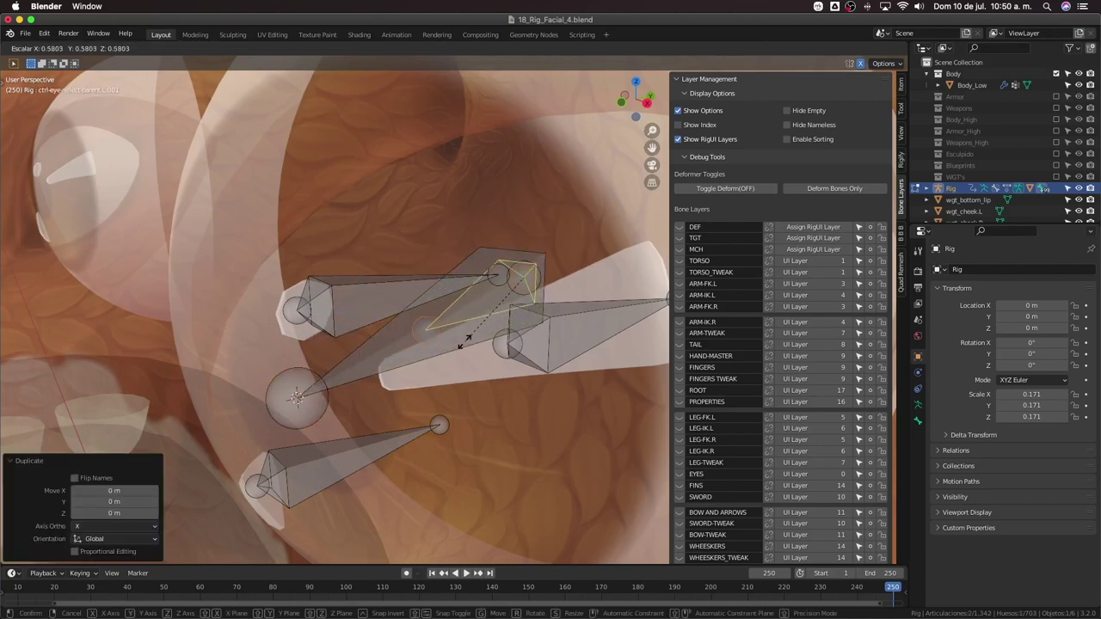
{"action": "left_click", "coordinate": [456, 360]}
Select the deform bone of the small reflection above the pupil
{"action": "middle_click_drag", "start_coordinate": [456, 359], "coordinate": [476, 421]}
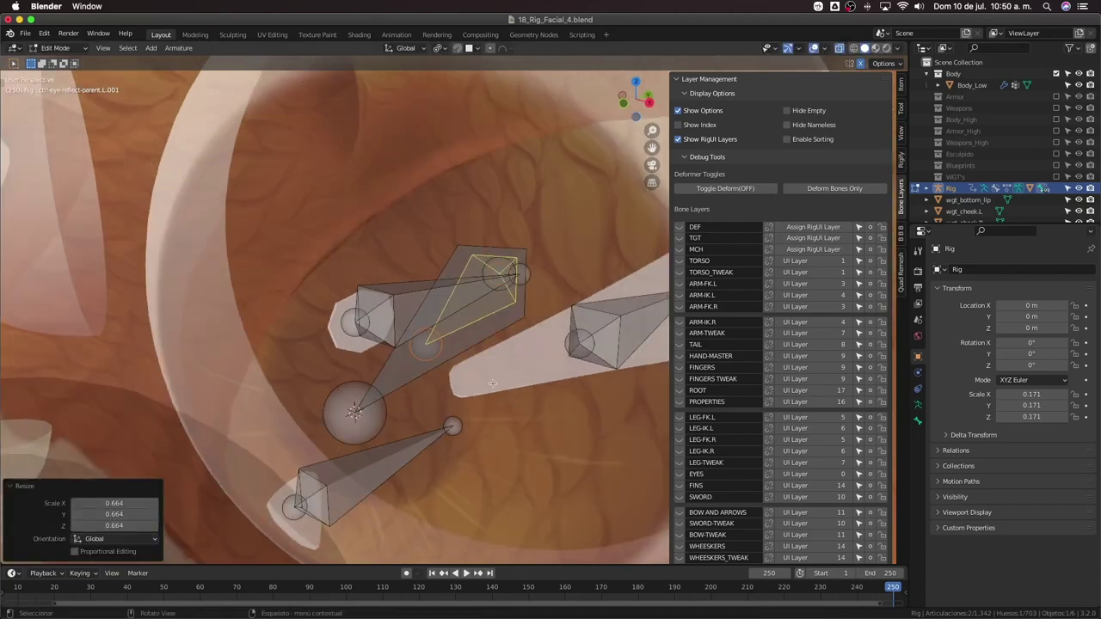
{"action": "middle_click_drag", "start_coordinate": [437, 334], "coordinate": [374, 305]}
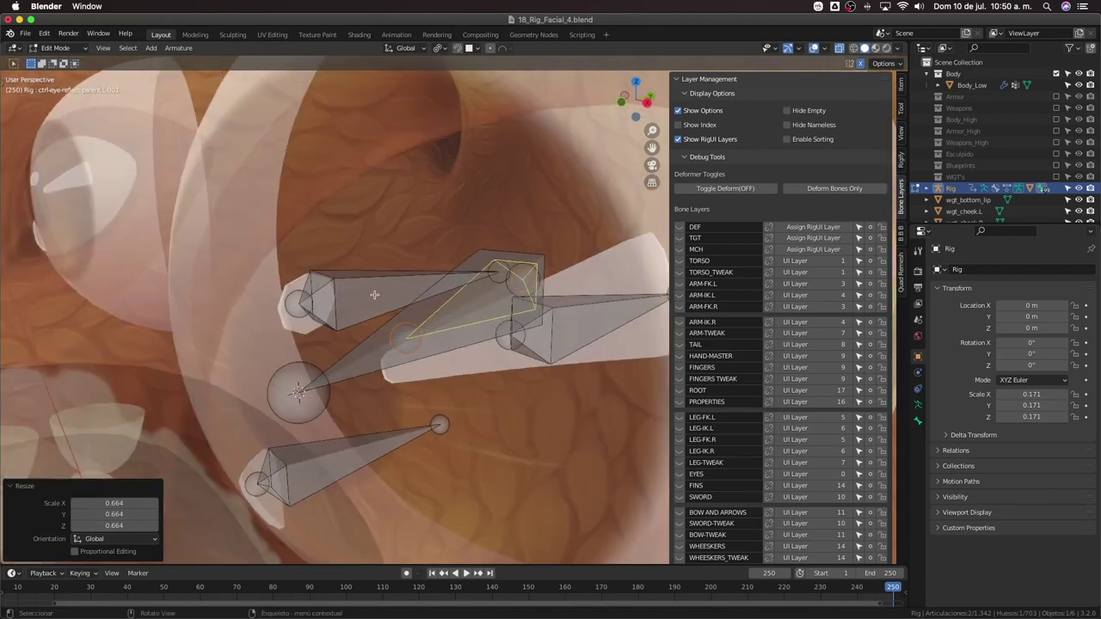
{"action": "left_click", "coordinate": [367, 295]}
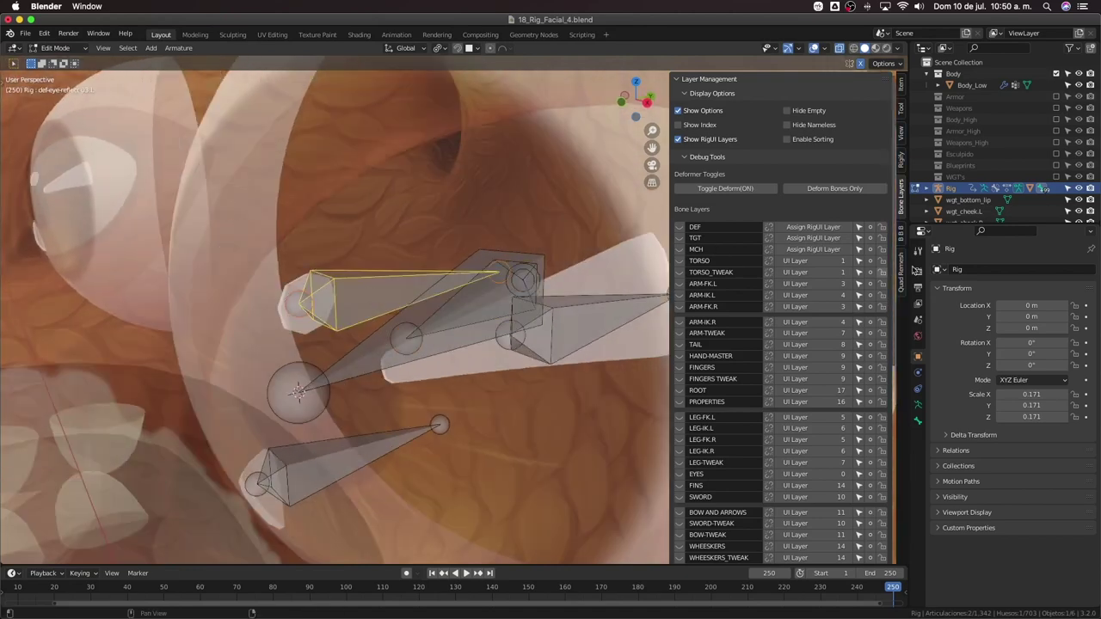
Change the name prefix of the duplicated eye-reflect bone def-eye-reflect-03.L.001 to ctrl-, giving ctrl-eye-reflect-03.L.001
{"action": "left_click", "coordinate": [917, 421]}
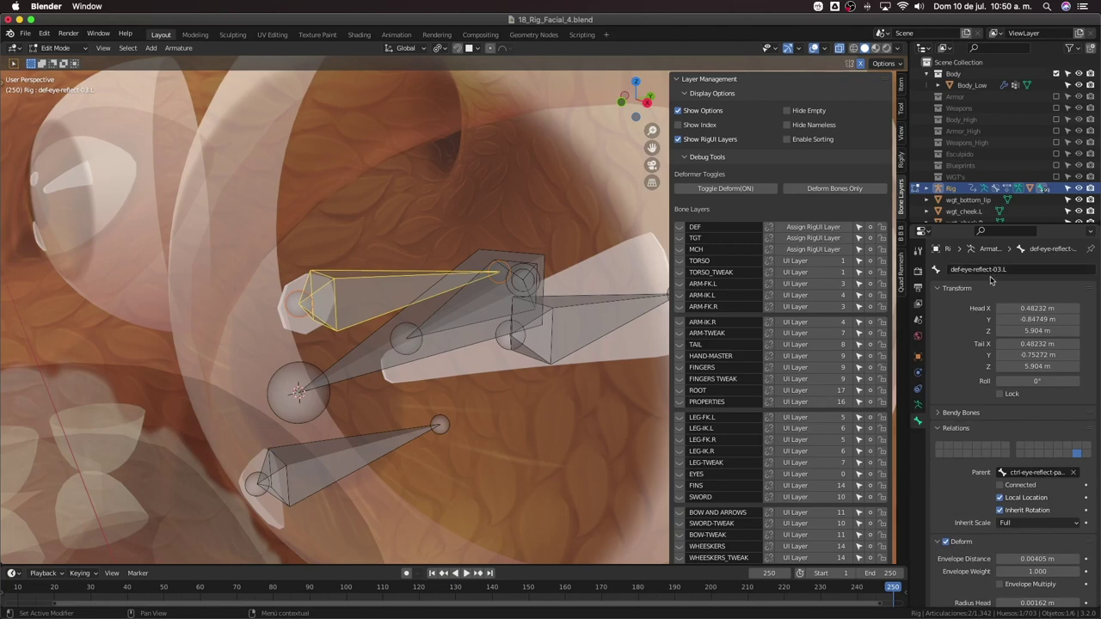
{"action": "left_click", "coordinate": [448, 323]}
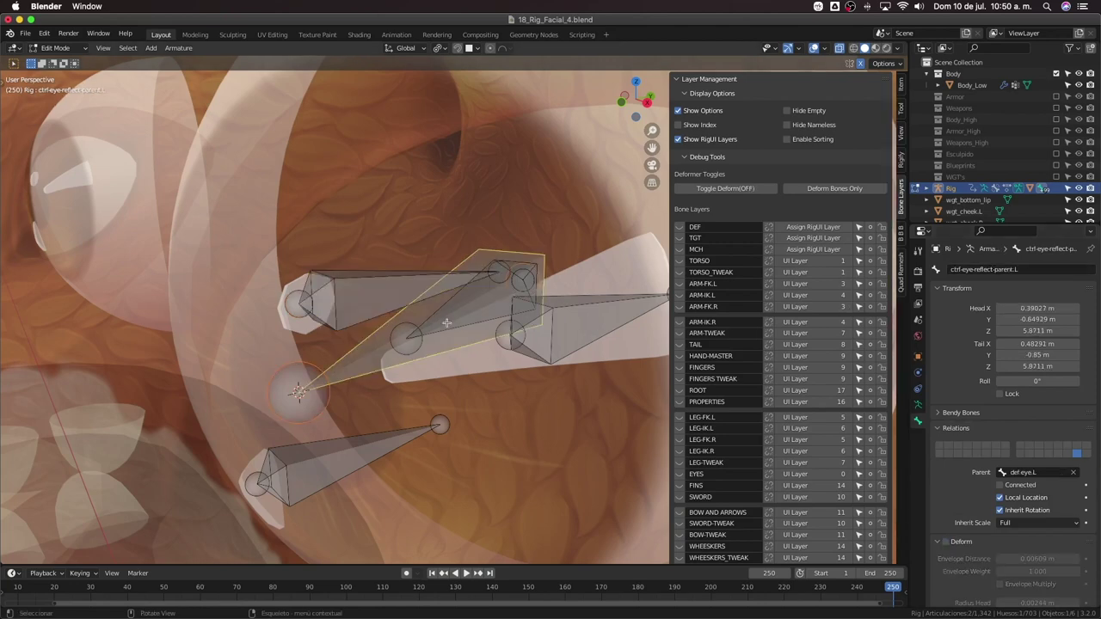
{"action": "left_click", "coordinate": [960, 269]}
{"action": "left_click_drag", "start_coordinate": [960, 269], "coordinate": [907, 281]}
{"action": "type", "text": "t"}
{"action": "key", "text": "Delete"}
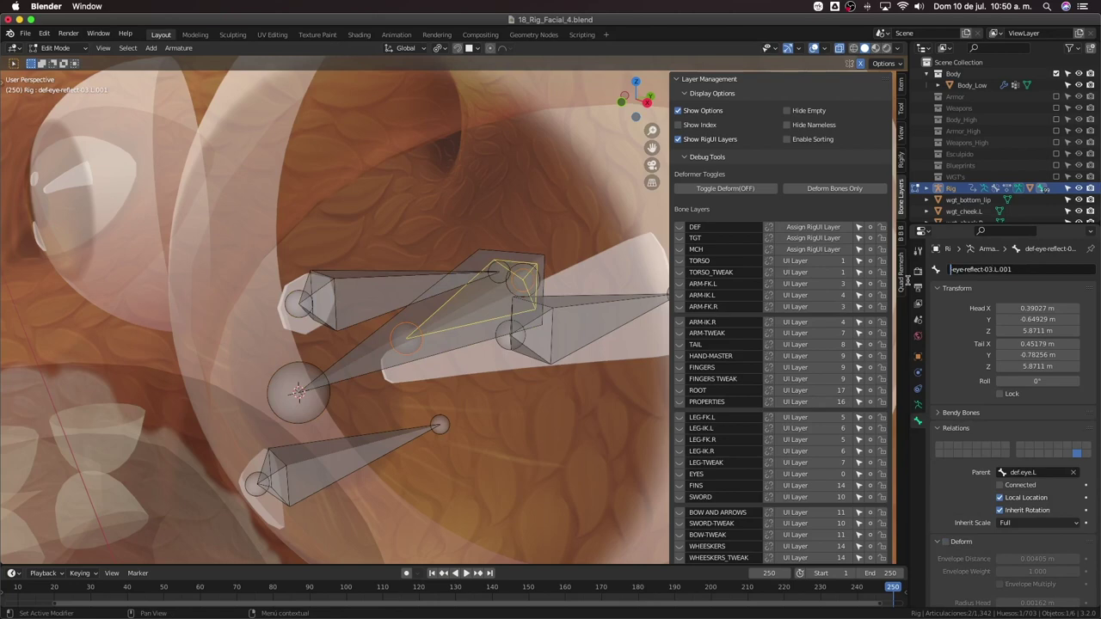
{"action": "type", "text": "t"}
{"action": "key", "text": "BackSpace"}
{"action": "type", "text": "tg"}
{"action": "key", "text": "BackSpace"}
{"action": "key", "text": "BackSpace"}
{"action": "type", "text": "ctrl-"}
{"action": "key", "text": "Return"}
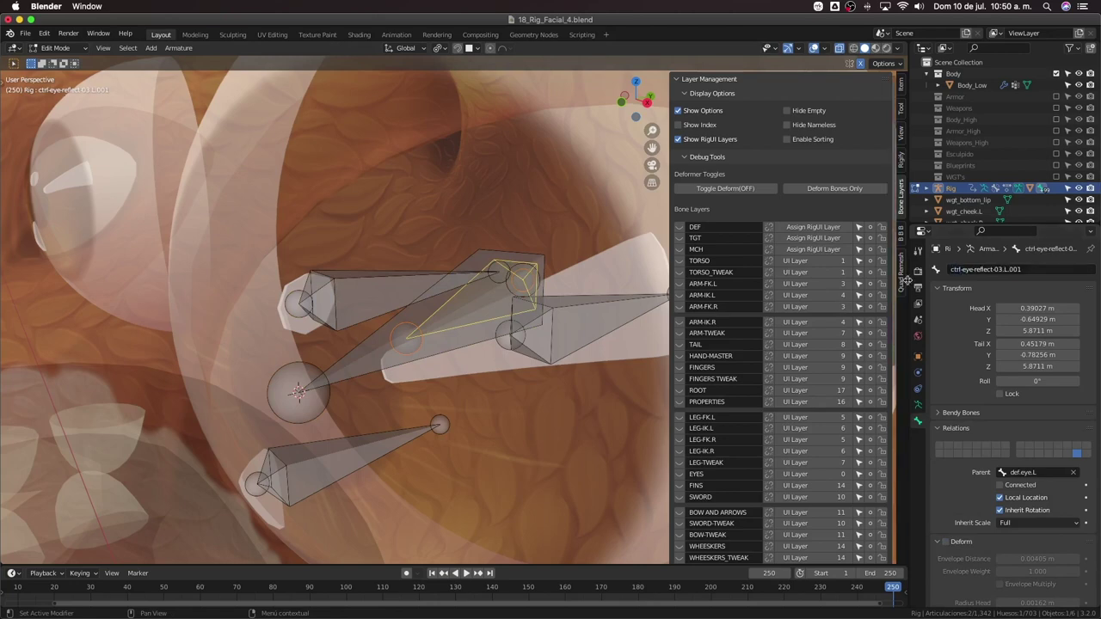
Duplicate ctrl-eye-reflect-03.L.001 in place and scale the copy down to about 0.611
{"action": "middle_click_drag", "start_coordinate": [571, 336], "coordinate": [502, 357]}
{"action": "key", "text": "shift+d"}
{"action": "left_click", "coordinate": [492, 378]}
{"action": "key", "text": "s"}
{"action": "left_click", "coordinate": [494, 354]}
Change the smaller copy's name prefix to mch, making it mch-eye-reflect-03.L.002
{"action": "left_click_drag", "start_coordinate": [963, 269], "coordinate": [938, 271]}
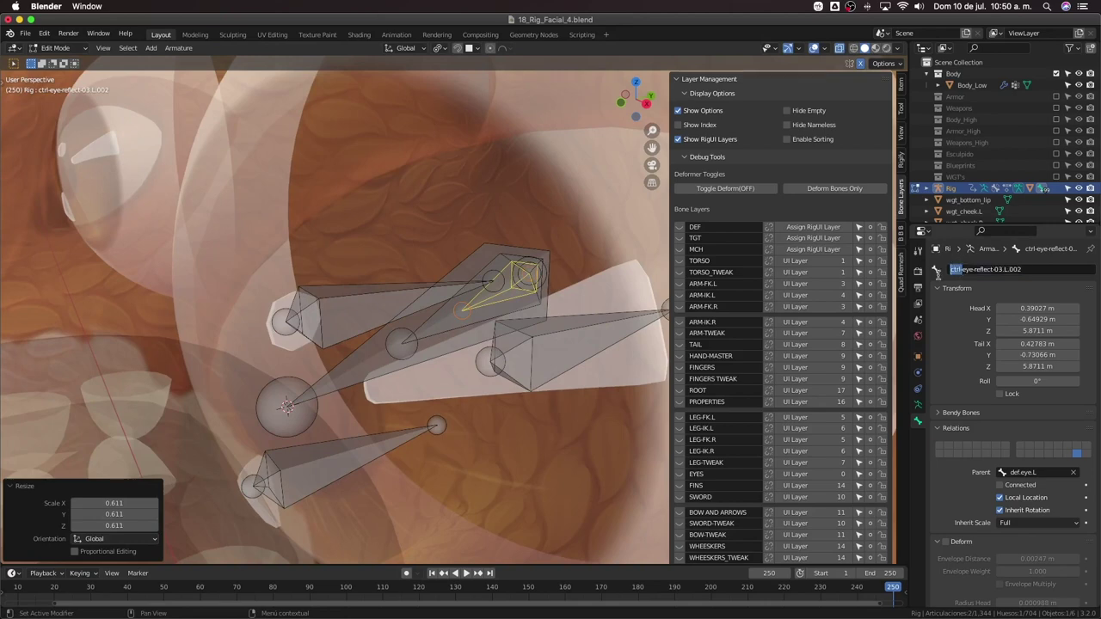
{"action": "left_click", "coordinate": [962, 275]}
{"action": "left_click", "coordinate": [961, 271]}
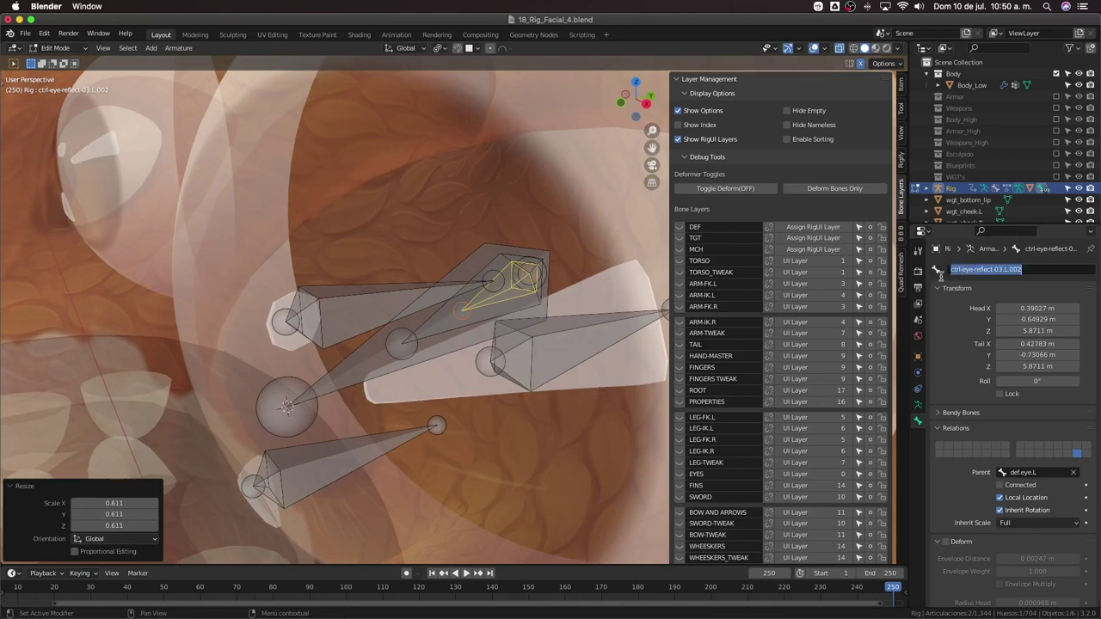
{"action": "left_click", "coordinate": [959, 269]}
{"action": "left_click_drag", "start_coordinate": [960, 269], "coordinate": [937, 269]}
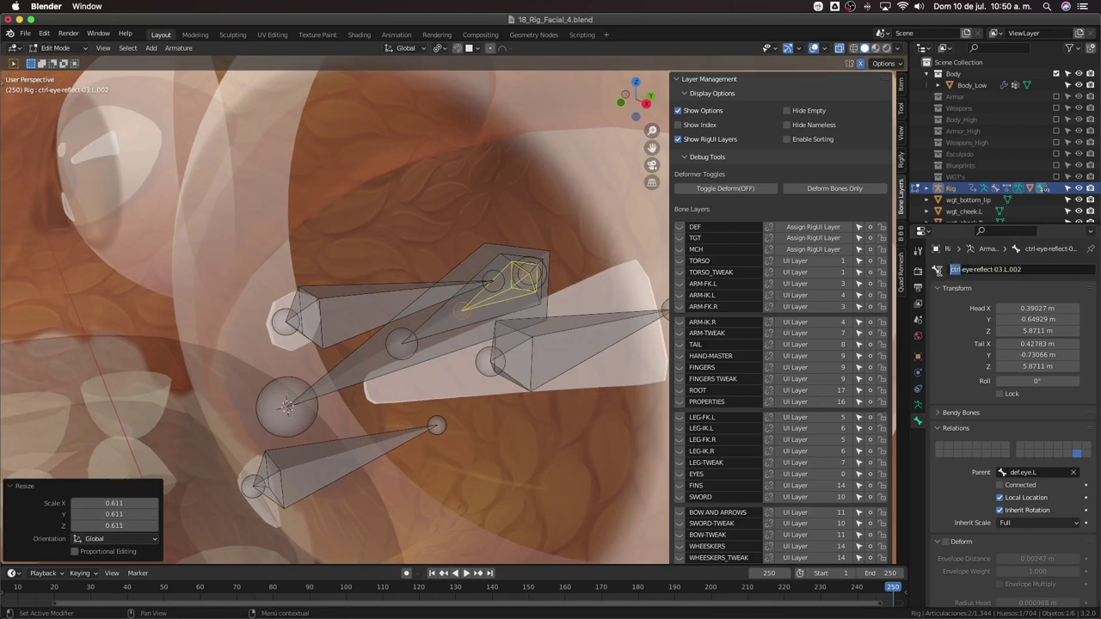
{"action": "type", "text": "mch"}
{"action": "key", "text": "Return"}
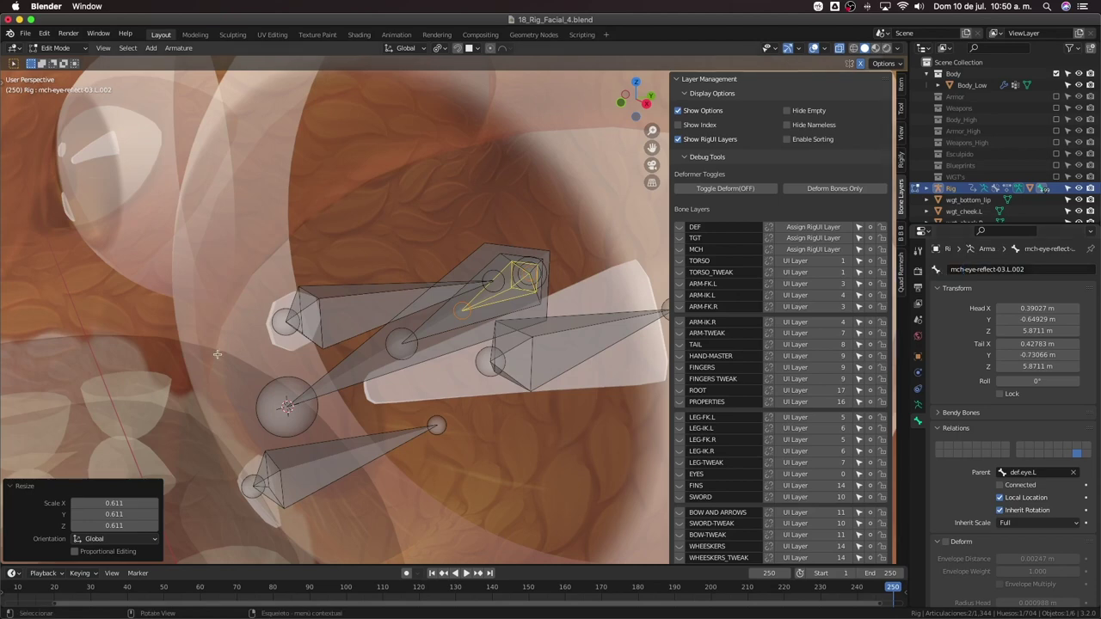
Switch the rig to Pose Mode and hide the overlapping bones mch-eye-reflect-01.L and ctrl-eye-reflect-01.L
{"action": "middle_click_drag", "start_coordinate": [276, 366], "coordinate": [394, 375]}
{"action": "middle_click_drag", "start_coordinate": [469, 337], "coordinate": [514, 314]}
{"action": "key", "text": "Tab"}
{"action": "scroll", "coordinate": [514, 315], "scroll_direction": "up", "scroll_amount": 3}
{"action": "scroll", "coordinate": [505, 316], "scroll_direction": "down", "scroll_amount": 3}
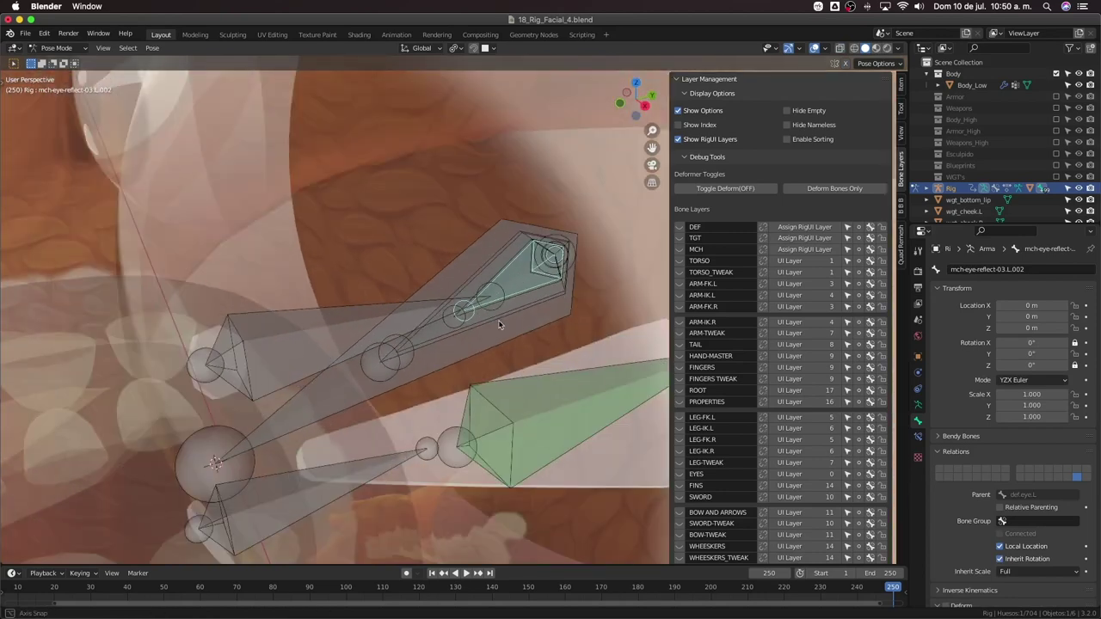
{"action": "scroll", "coordinate": [503, 324], "scroll_direction": "up", "scroll_amount": 2}
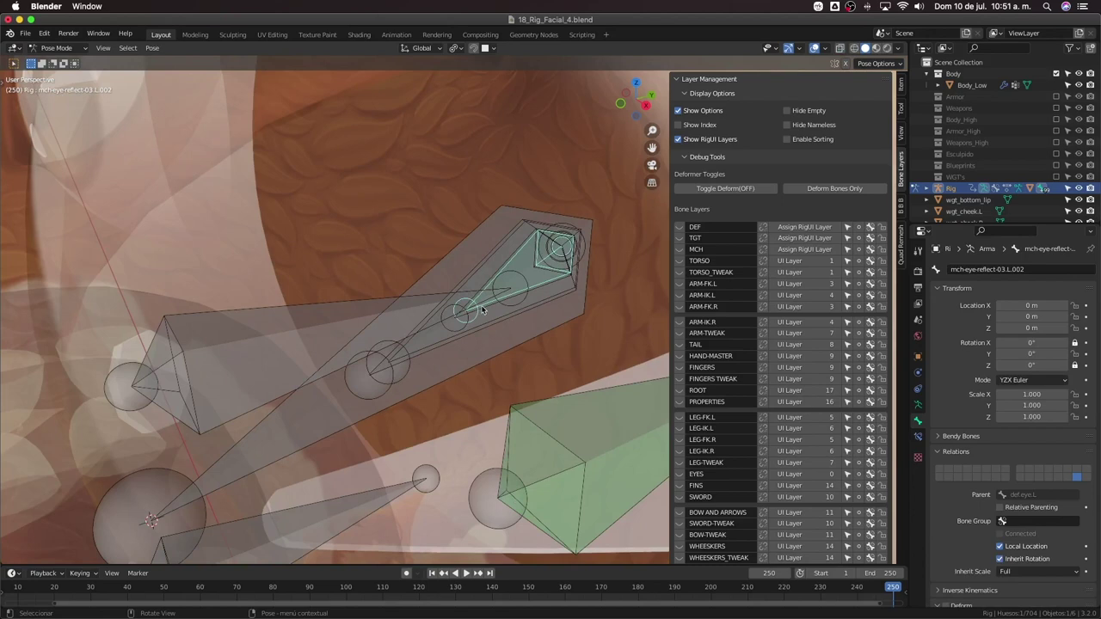
{"action": "left_click", "coordinate": [483, 311]}
{"action": "left_click", "coordinate": [482, 311]}
{"action": "left_click", "coordinate": [483, 311]}
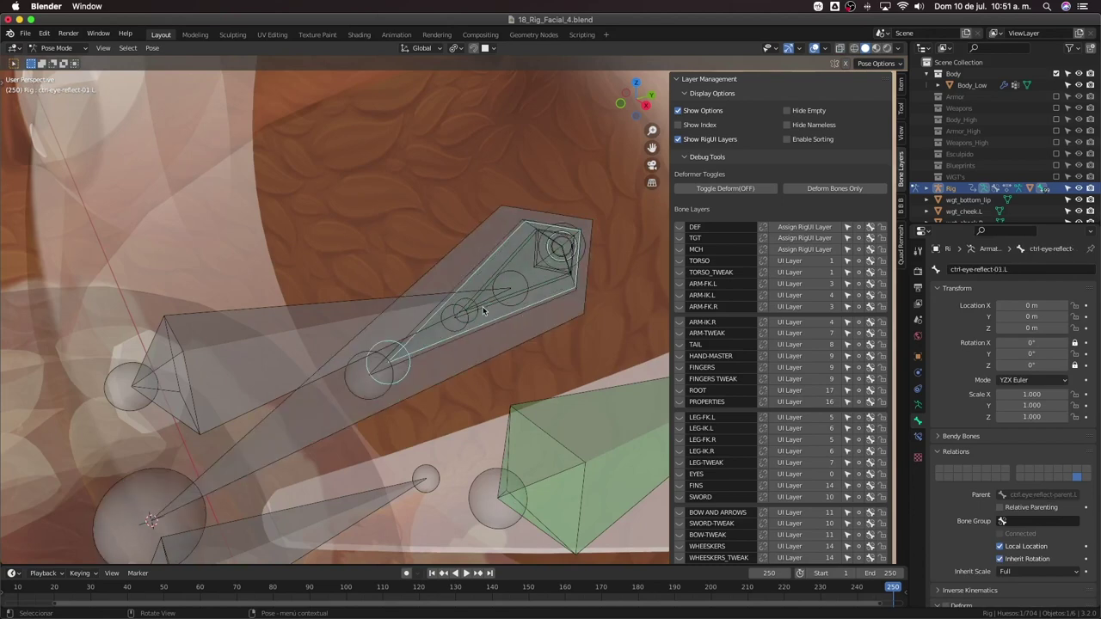
{"action": "left_click", "coordinate": [483, 311]}
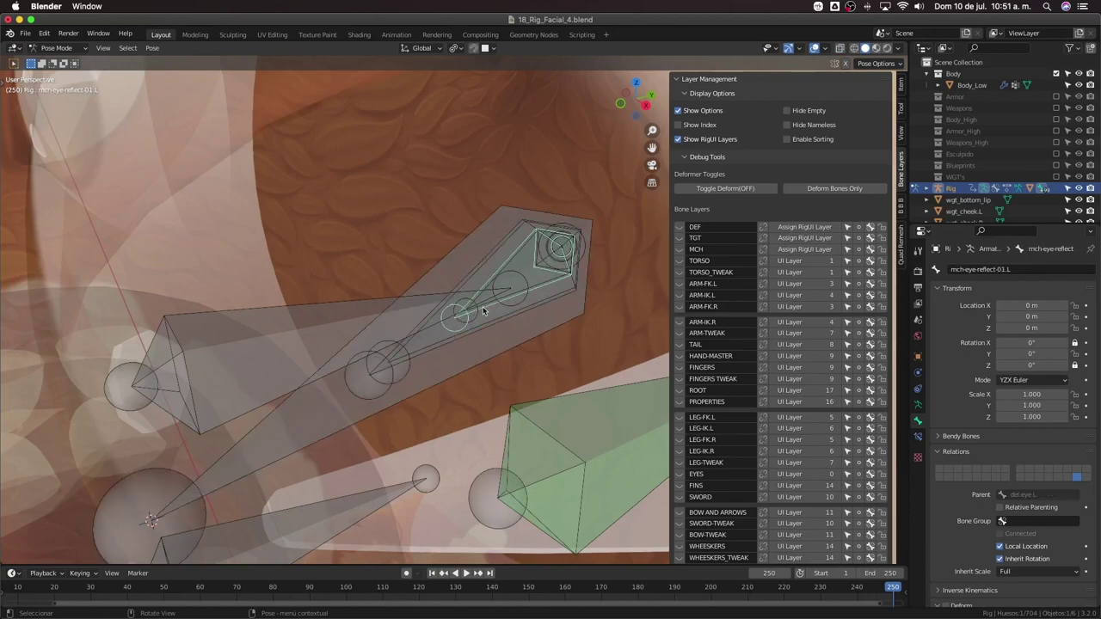
{"action": "key", "text": "h"}
{"action": "left_click", "coordinate": [479, 328]}
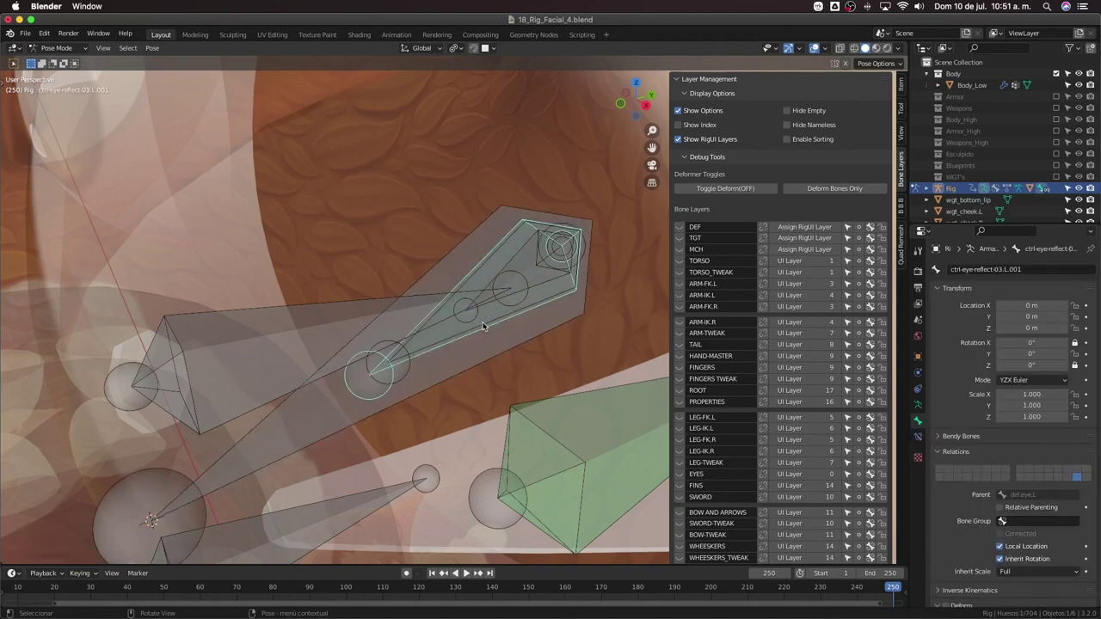
{"action": "key", "text": "h"}
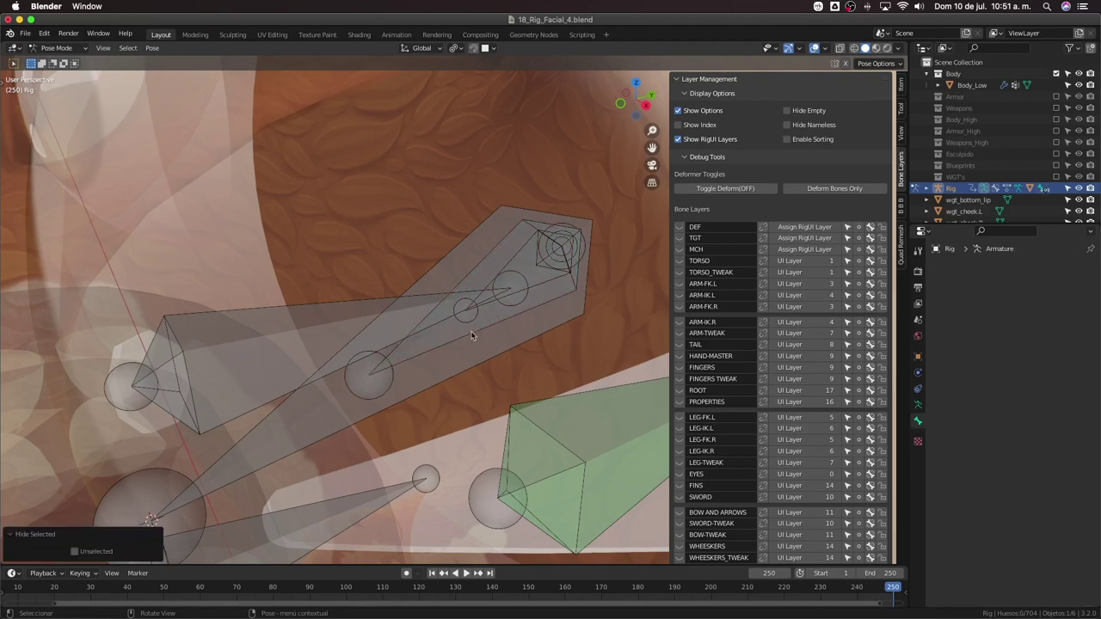
Remove the .001 suffix from the control bone so its name is ctrl-eye-reflect-03.L
{"action": "left_click", "coordinate": [472, 336]}
{"action": "left_click", "coordinate": [471, 335]}
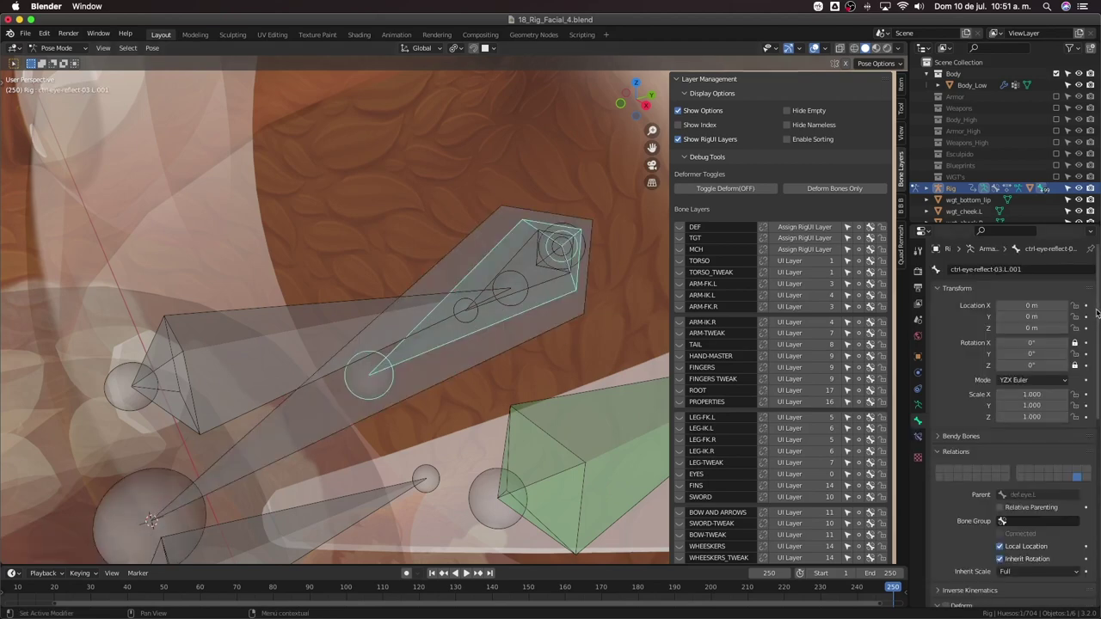
{"action": "left_click_drag", "start_coordinate": [1011, 270], "coordinate": [1066, 265]}
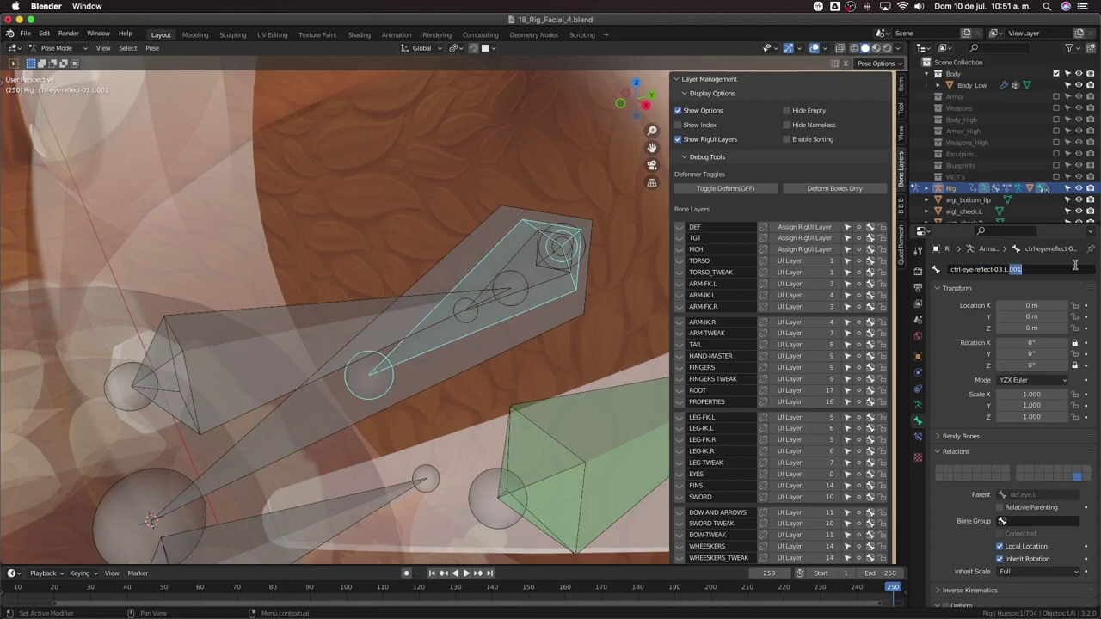
{"action": "key", "text": "BackSpace"}
{"action": "key", "text": "BackSpace"}
{"action": "key", "text": "Return"}
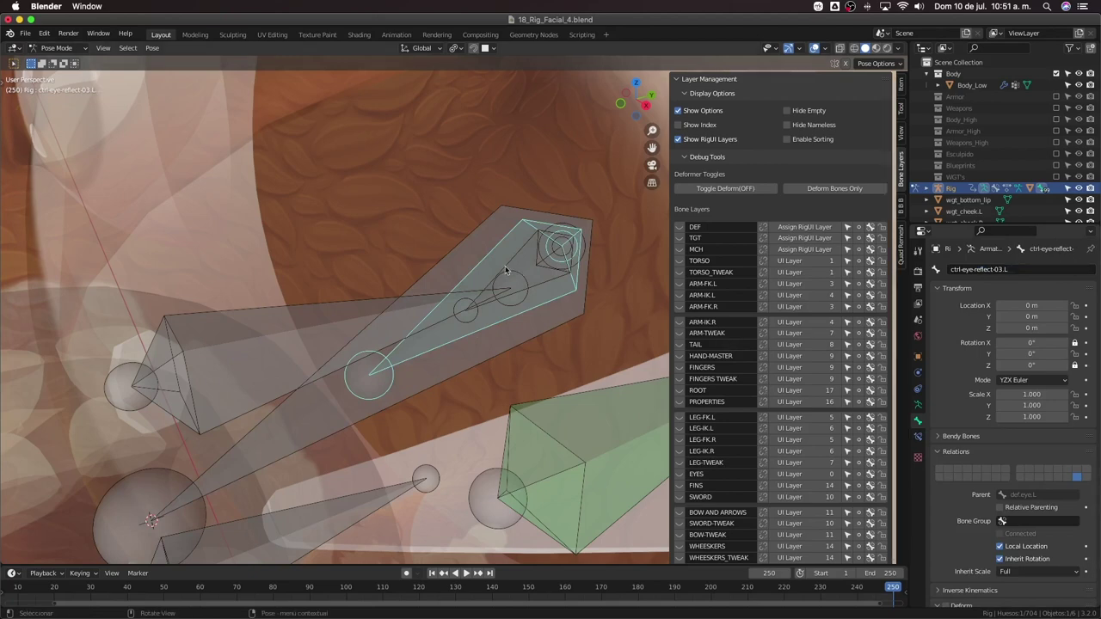
Rename the smaller mechanism bone to mch-eye-reflect-03.L and hide the large ctrl-eye-reflect-parent.L bone
{"action": "left_click", "coordinate": [505, 271]}
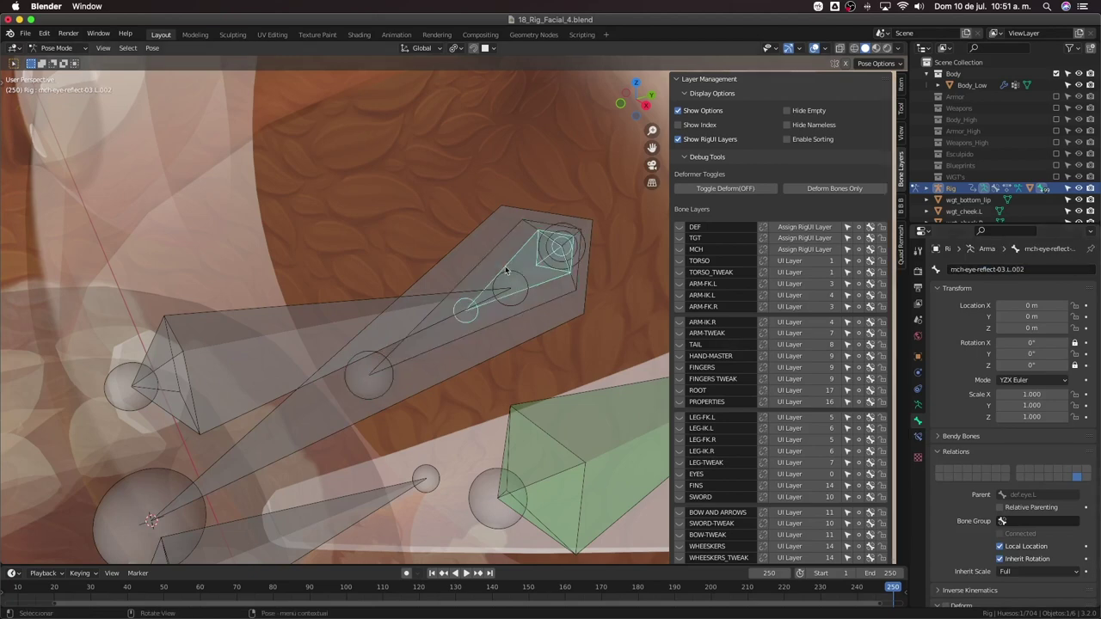
{"action": "left_click", "coordinate": [1012, 269]}
{"action": "key", "text": "End"}
{"action": "key", "text": "BackSpace"}
{"action": "key", "text": "BackSpace"}
{"action": "key", "text": "BackSpace"}
{"action": "key", "text": "BackSpace"}
{"action": "key", "text": "Return"}
{"action": "middle_click_drag", "start_coordinate": [508, 310], "coordinate": [534, 317]}
{"action": "key", "text": "h"}
Try a Copy Rotation constraint on ctrl-eye-reflect-03.L that targets mch-eye-reflect-03.L
{"action": "left_click", "coordinate": [534, 298]}
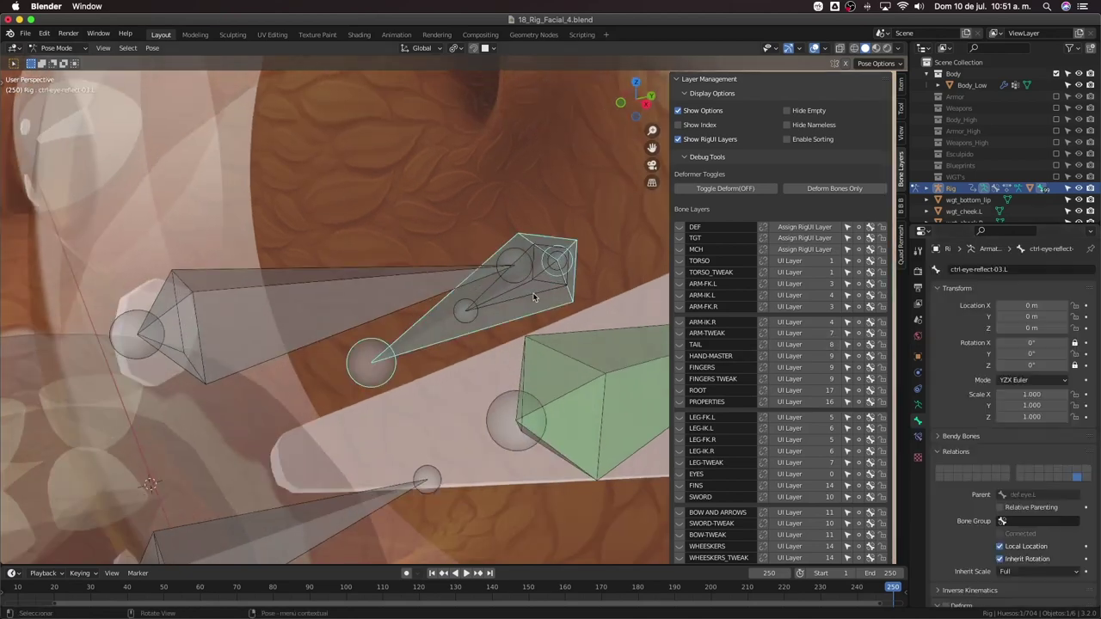
{"action": "left_click", "coordinate": [533, 297]}
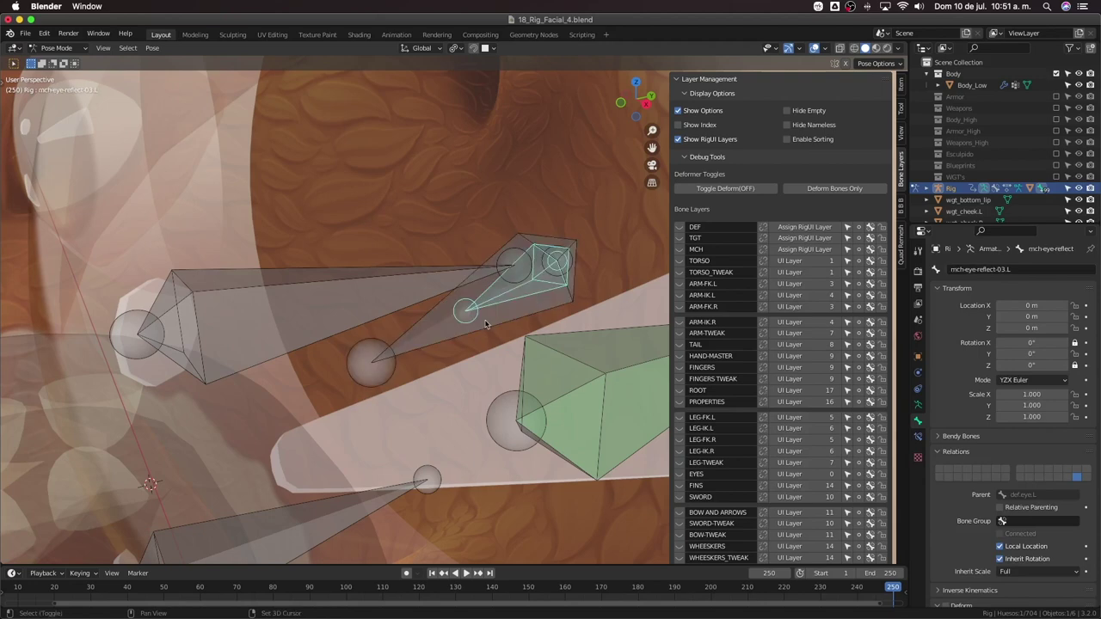
{"action": "left_click", "coordinate": [486, 324], "text": "shift"}
{"action": "key", "text": "ctrl+shift+c"}
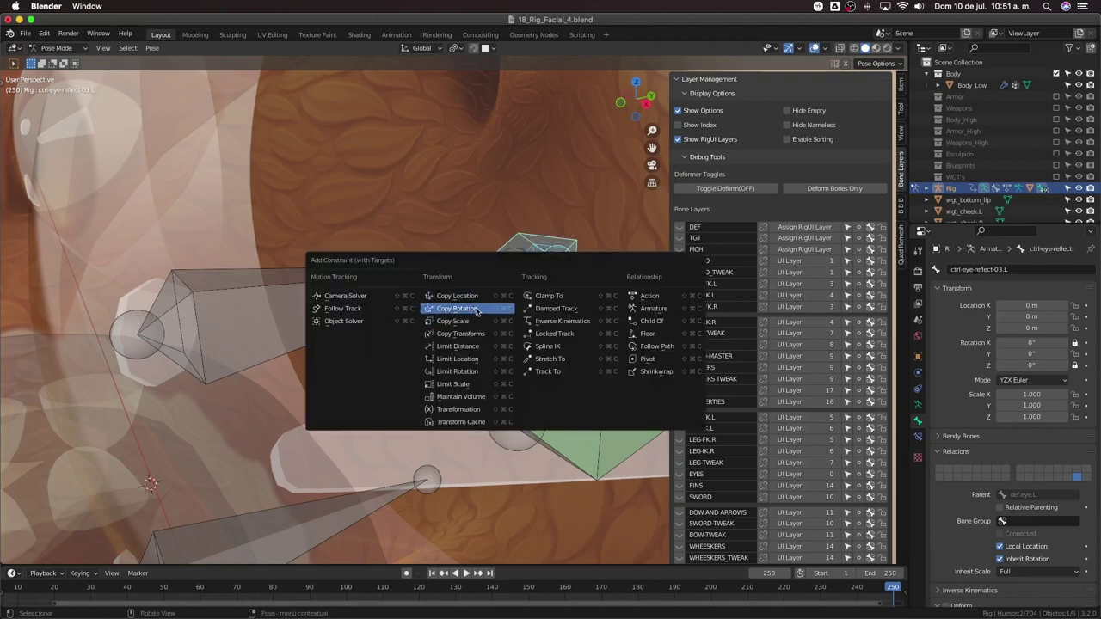
{"action": "left_click", "coordinate": [477, 309]}
{"action": "scroll", "coordinate": [516, 317], "scroll_direction": "up", "scroll_amount": 2}
{"action": "key", "text": "r"}
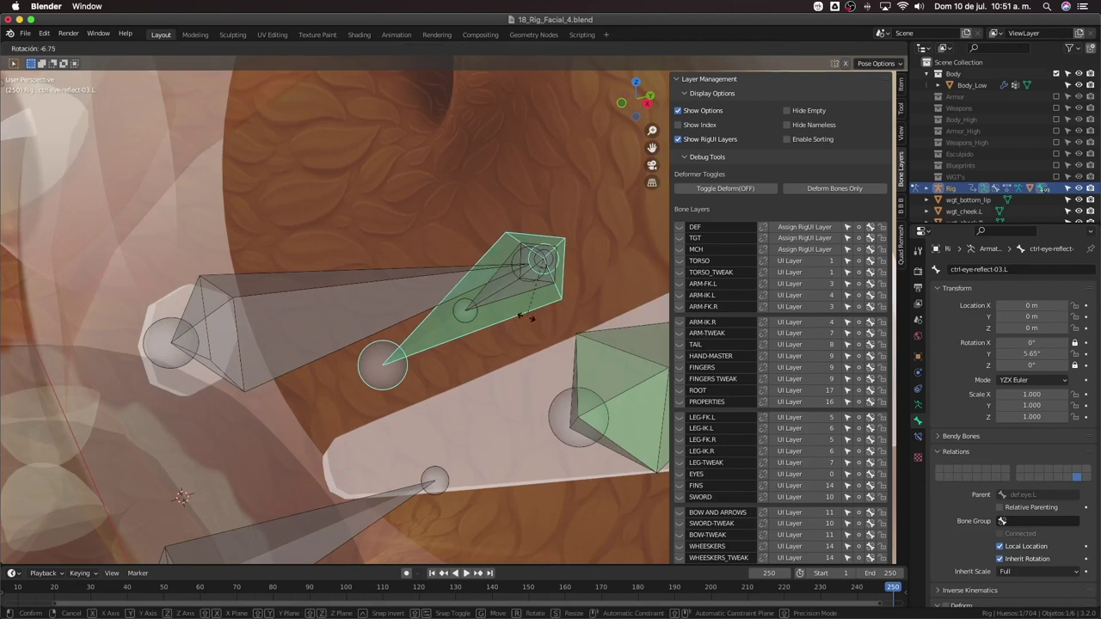
{"action": "right_click", "coordinate": [526, 318]}
{"action": "key", "text": "ctrl+z"}
{"action": "key", "text": "ctrl+z"}
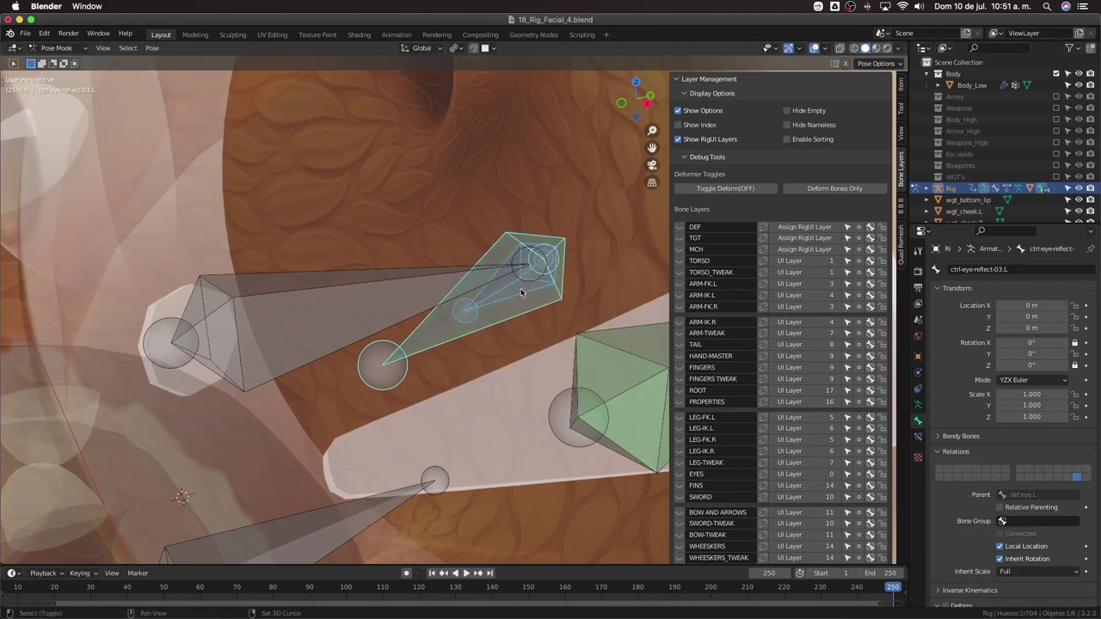
Add a Copy Rotation constraint to mch-eye-reflect-03.L with ctrl-eye-reflect-03.L as its target
{"action": "left_click", "coordinate": [521, 292], "text": "shift"}
{"action": "left_click", "coordinate": [519, 313]}
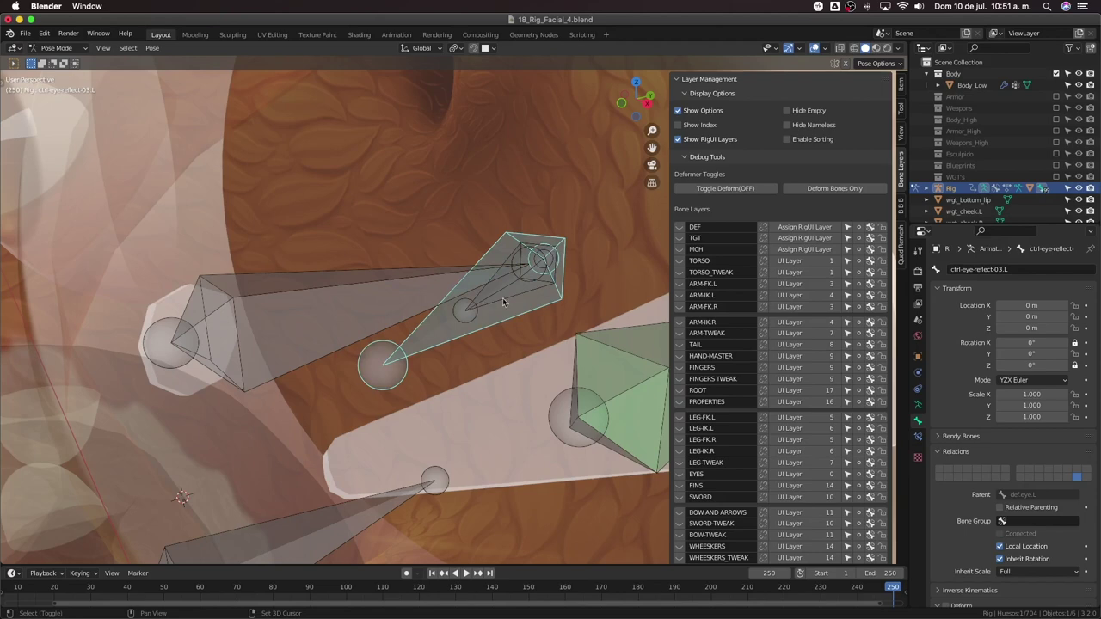
{"action": "left_click", "coordinate": [502, 297], "text": "shift"}
{"action": "key", "text": "ctrl+shift+c"}
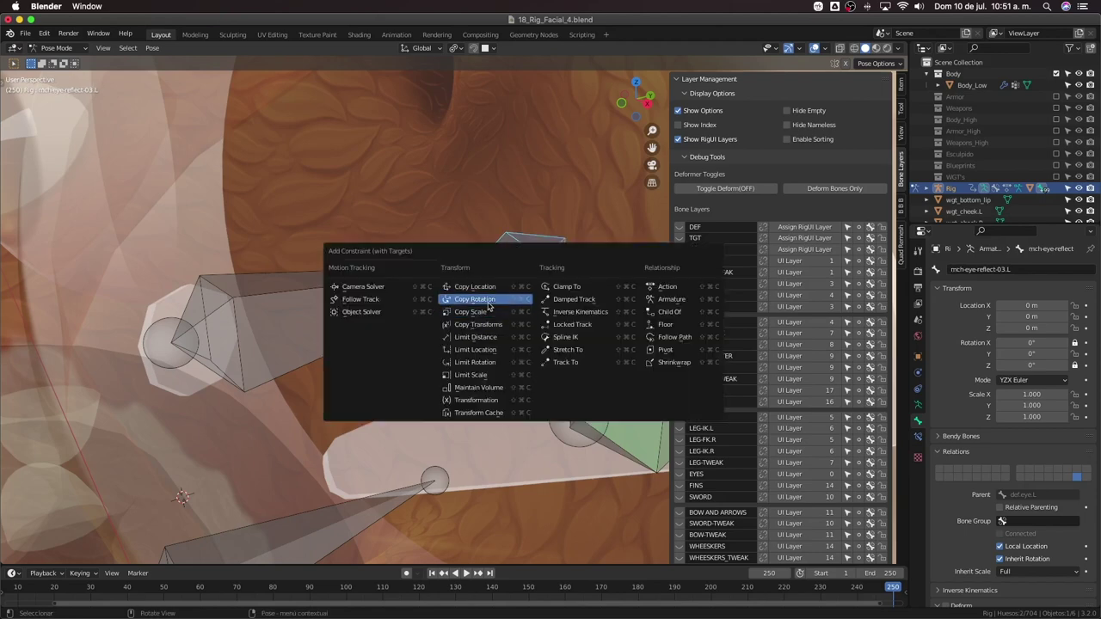
{"action": "left_click", "coordinate": [486, 300]}
Test the Copy Rotation link by temporarily rotating ctrl-eye-reflect-03.L and cancelling the rotation
{"action": "middle_click_drag", "start_coordinate": [499, 317], "coordinate": [555, 322]}
{"action": "left_click", "coordinate": [516, 290]}
{"action": "key", "text": "r"}
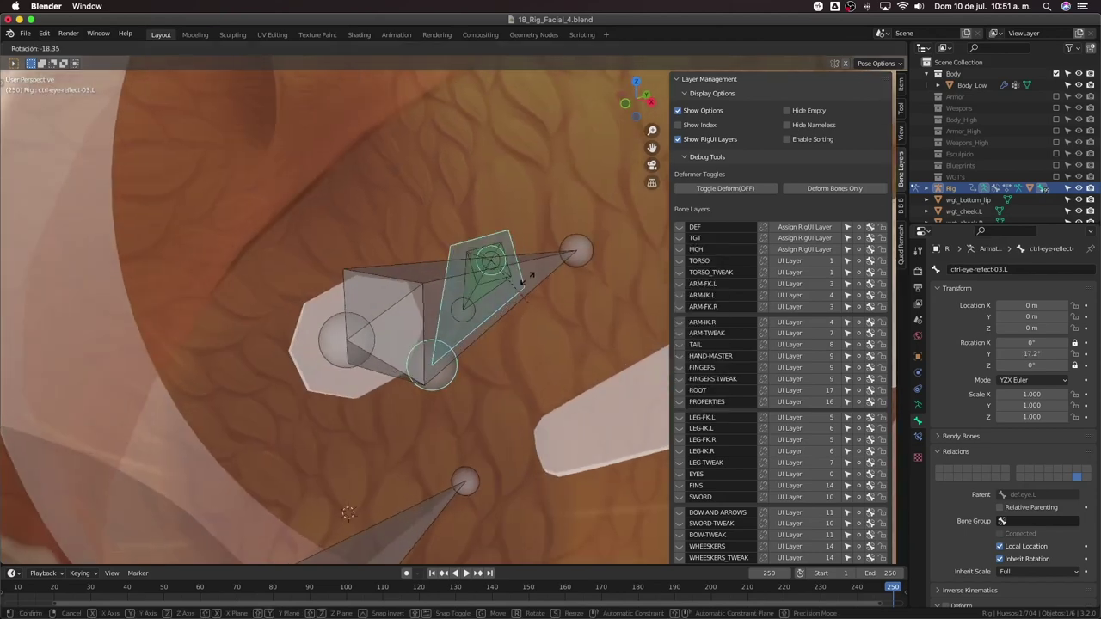
{"action": "right_click", "coordinate": [455, 389]}
Add a Child Of constraint to def-eye-reflect-03.L with mch-eye-reflect-03.L as its target
{"action": "middle_click_drag", "start_coordinate": [457, 389], "coordinate": [428, 320]}
{"action": "left_click", "coordinate": [329, 336]}
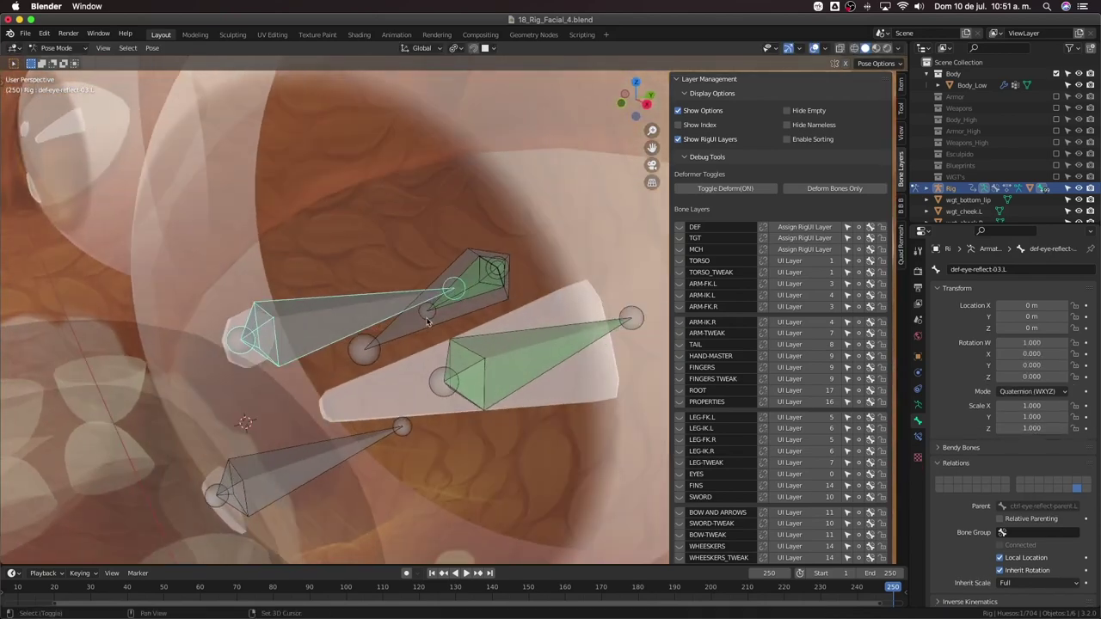
{"action": "left_click", "coordinate": [479, 297]}
{"action": "left_click", "coordinate": [467, 298]}
{"action": "left_click", "coordinate": [336, 308], "text": "shift"}
{"action": "key", "text": "shift+super+c"}
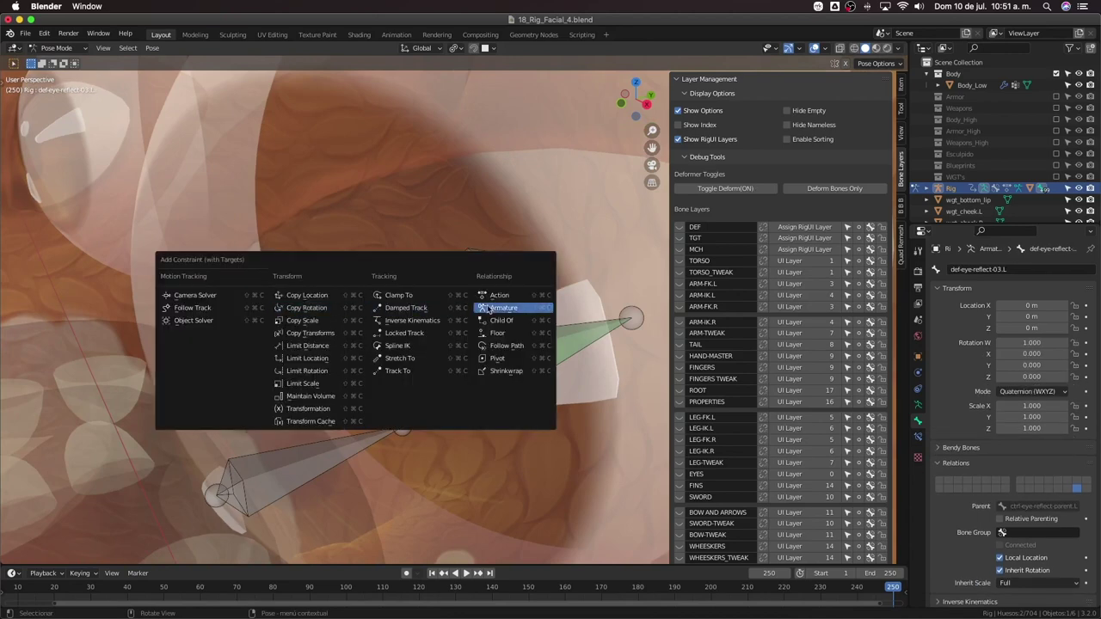
{"action": "left_click", "coordinate": [499, 320]}
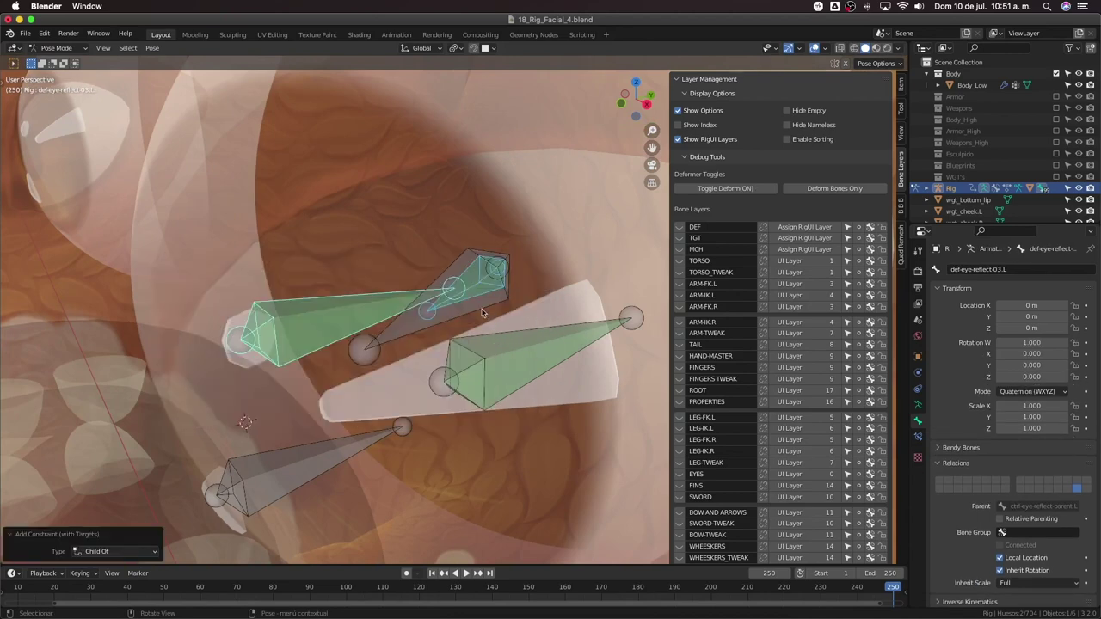
Add a Copy Scale constraint to def-eye-reflect-03.L with ctrl-eye-reflect-03.L as its target
{"action": "left_click", "coordinate": [478, 310]}
{"action": "left_click", "coordinate": [360, 318], "text": "shift"}
{"action": "key", "text": "shift+super+c"}
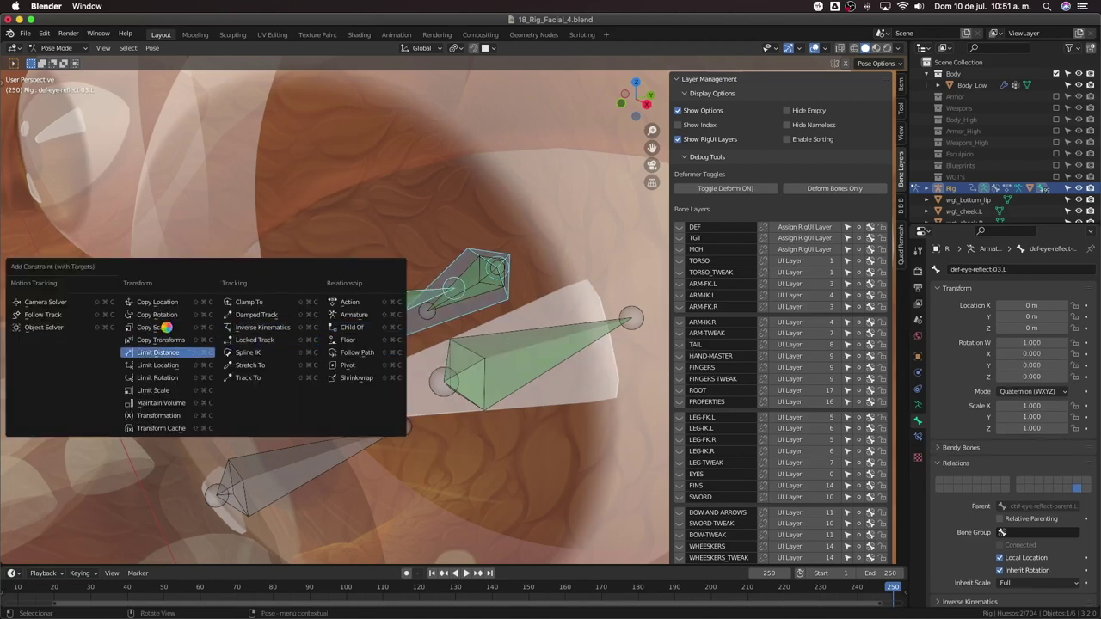
{"action": "left_click", "coordinate": [157, 328]}
Test how the eye reflection follows ctrl-eye-reflect-03.L with plain and trackball rotations, cancelling the pose change
{"action": "left_click", "coordinate": [419, 332]}
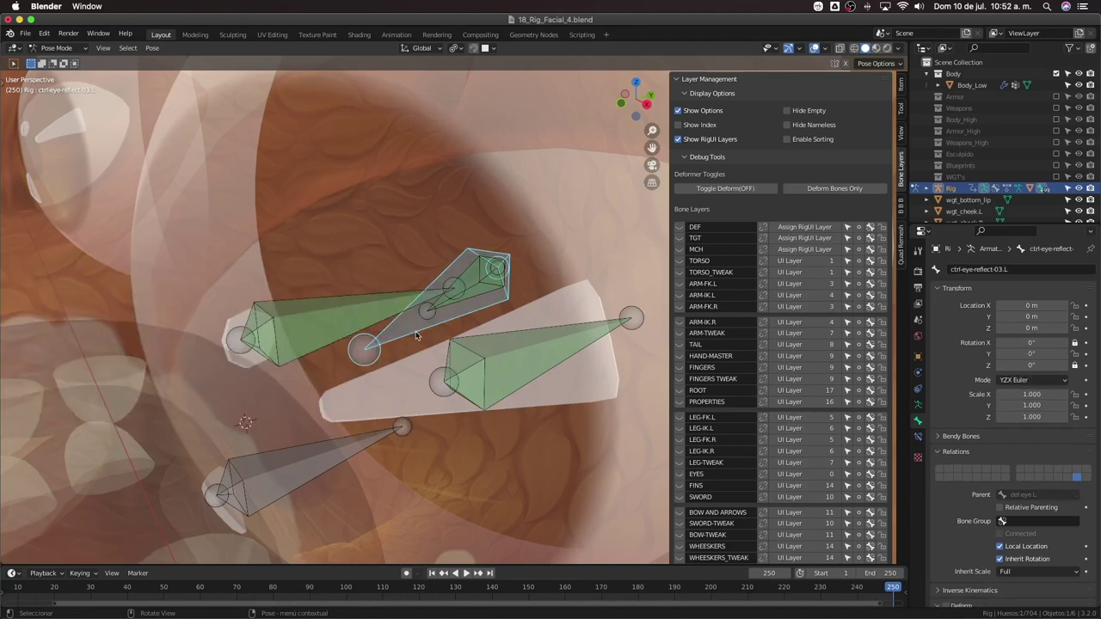
{"action": "scroll", "coordinate": [422, 313], "scroll_direction": "down", "scroll_amount": 5}
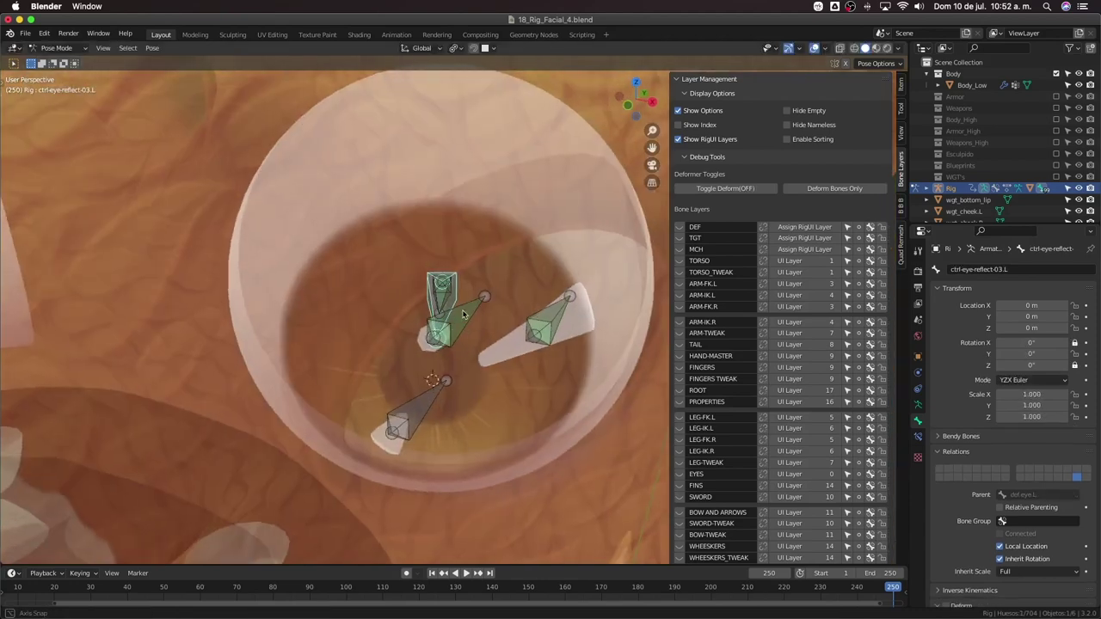
{"action": "key", "text": "r"}
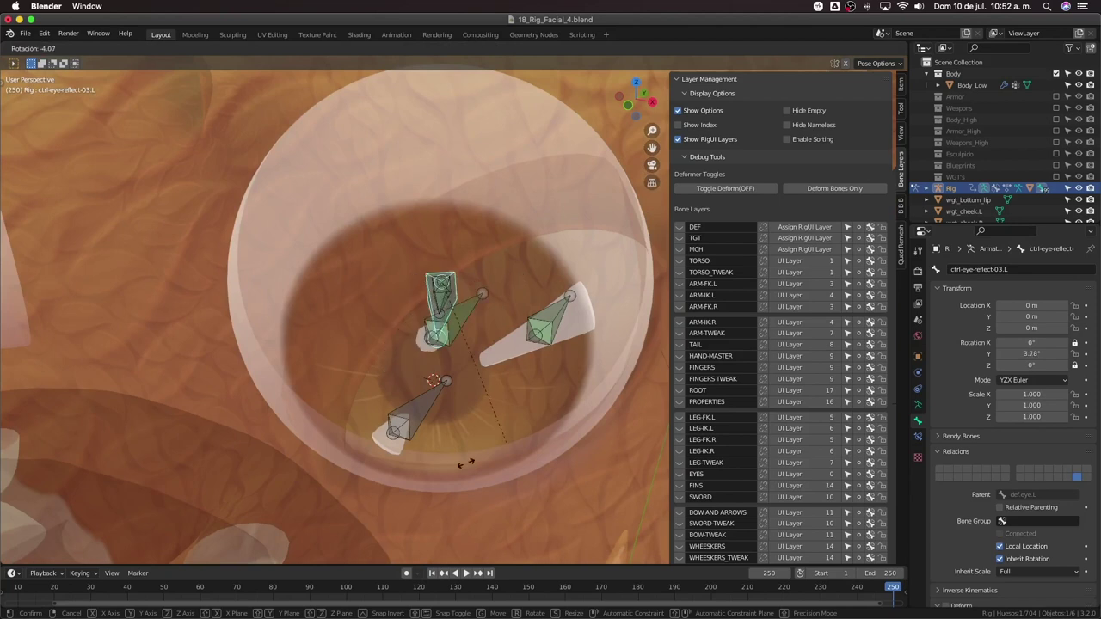
{"action": "left_click", "coordinate": [517, 400]}
{"action": "key", "text": "r"}
{"action": "key", "text": "r"}
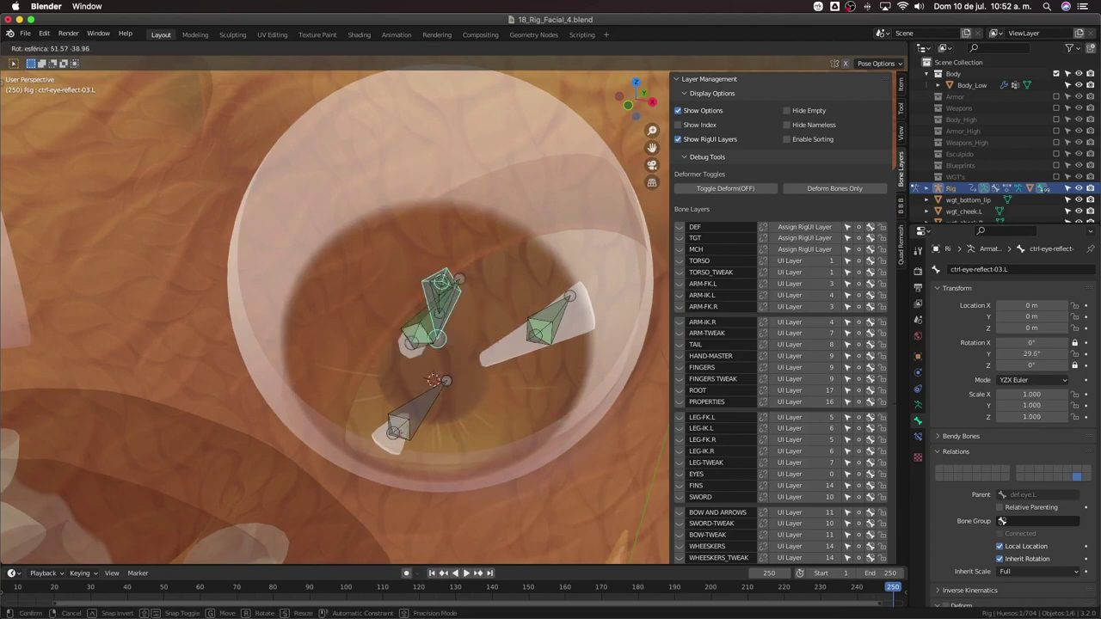
{"action": "right_click", "coordinate": [392, 424]}
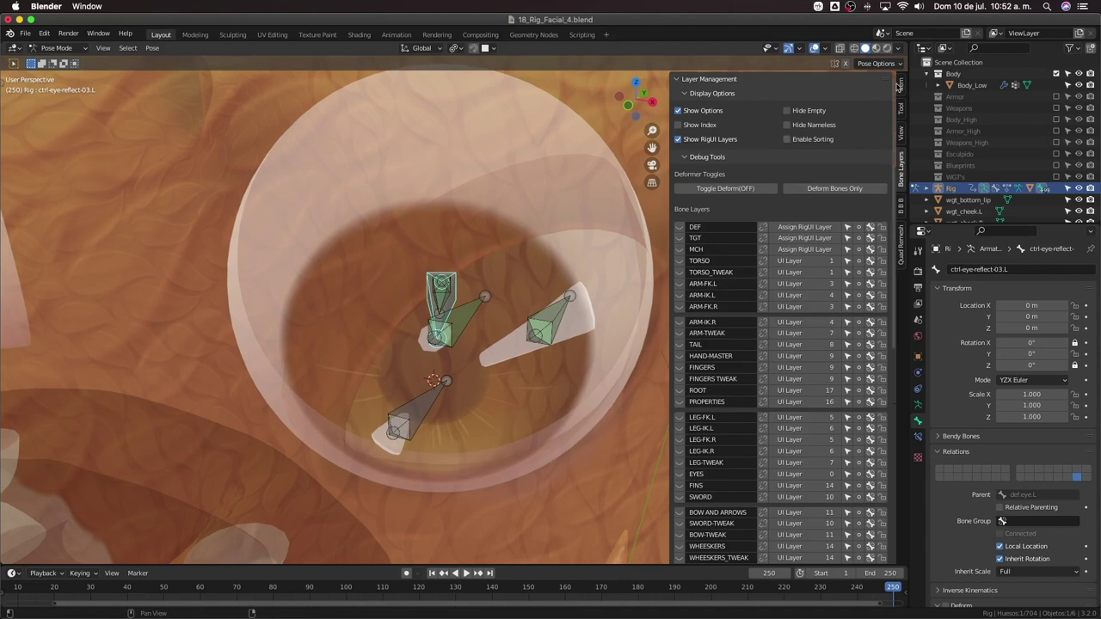
Unlock the X and Z rotation of ctrl-eye-reflect-03.L
{"action": "left_click", "coordinate": [899, 86]}
{"action": "left_click", "coordinate": [867, 154]}
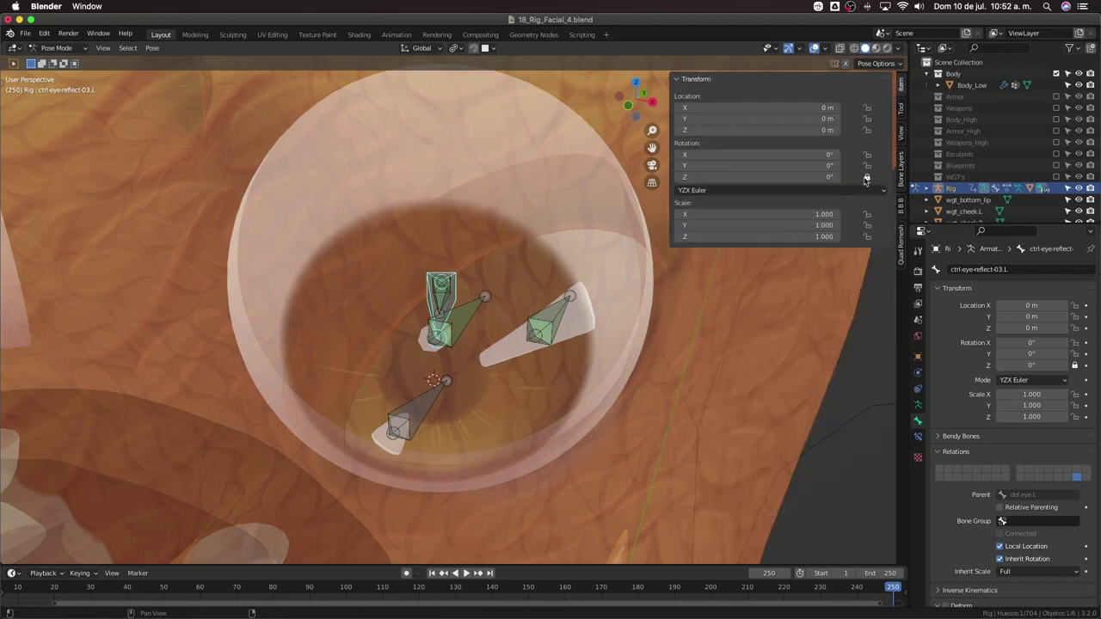
{"action": "left_click", "coordinate": [867, 176]}
Test the unlocked ctrl-eye-reflect-03.L with trackball and plain rotations, cancelling each one
{"action": "key", "text": "r"}
{"action": "key", "text": "r"}
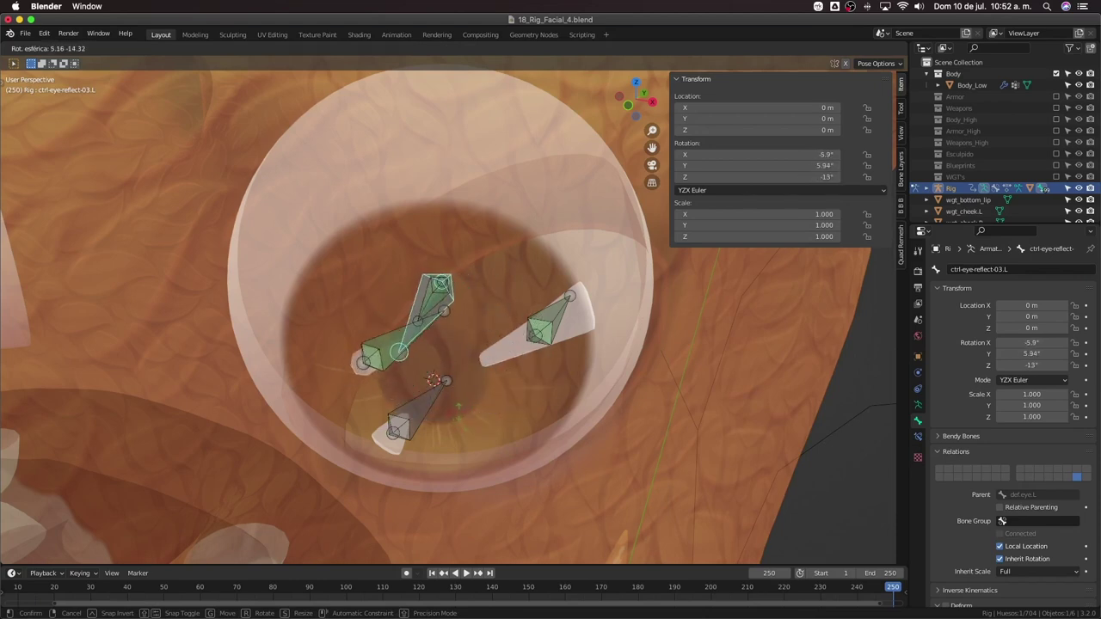
{"action": "right_click", "coordinate": [465, 421]}
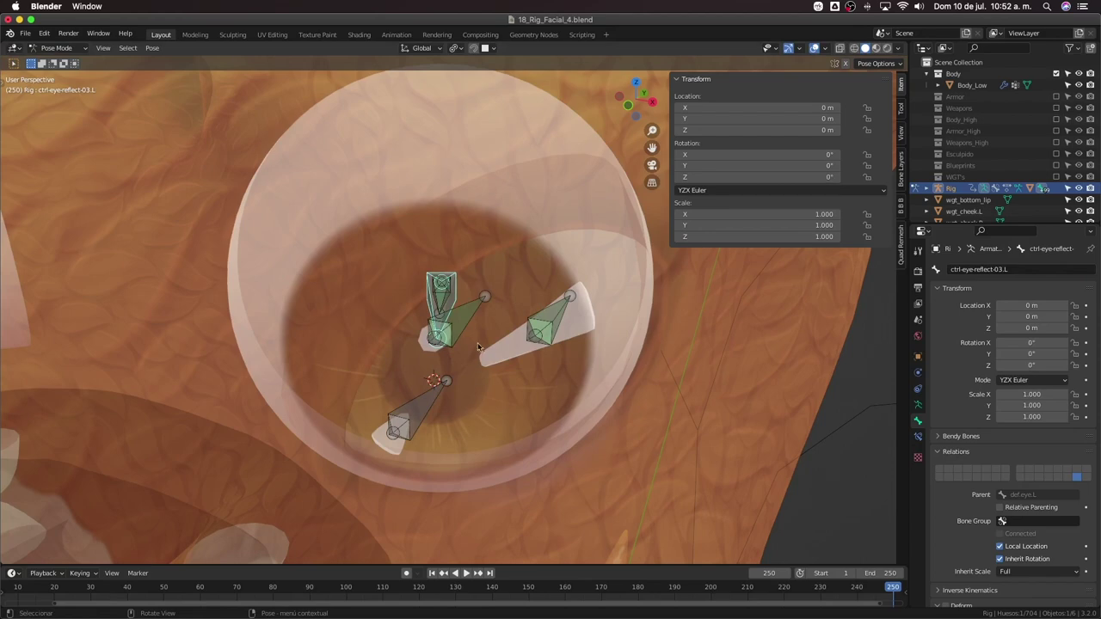
{"action": "key", "text": "r"}
{"action": "right_click", "coordinate": [480, 395]}
Reveal the hidden bones and circle-select the stacked third-reflection control and mechanism bones, leaving out ctrl-eye-reflect-parent.L and def-eye-reflect-03.L
{"action": "middle_click_drag", "start_coordinate": [519, 334], "coordinate": [472, 308]}
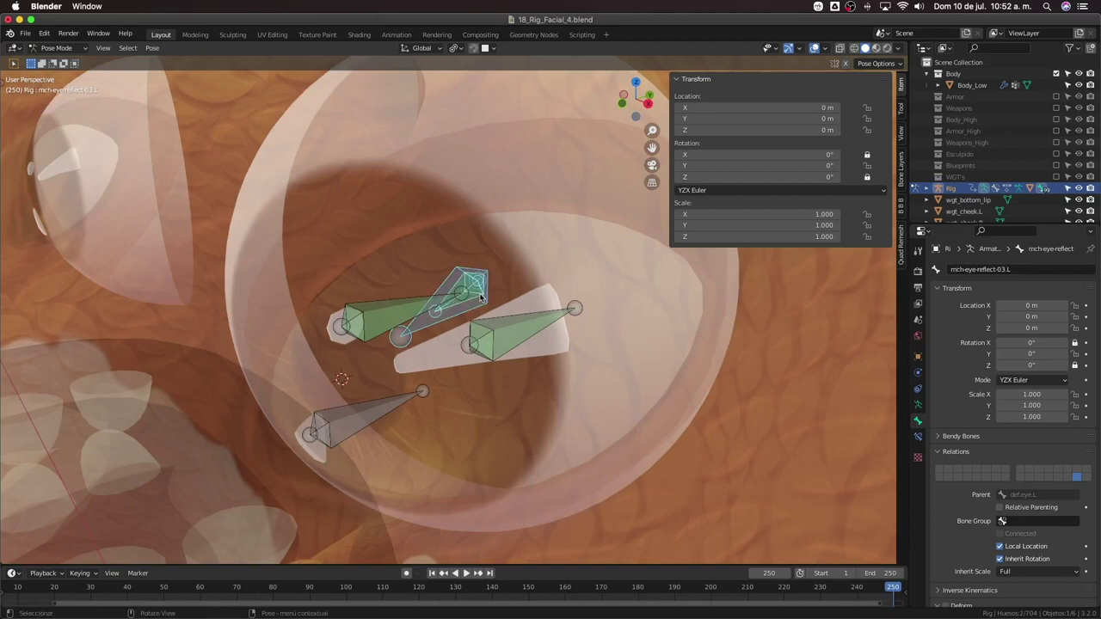
{"action": "key", "text": "alt+h"}
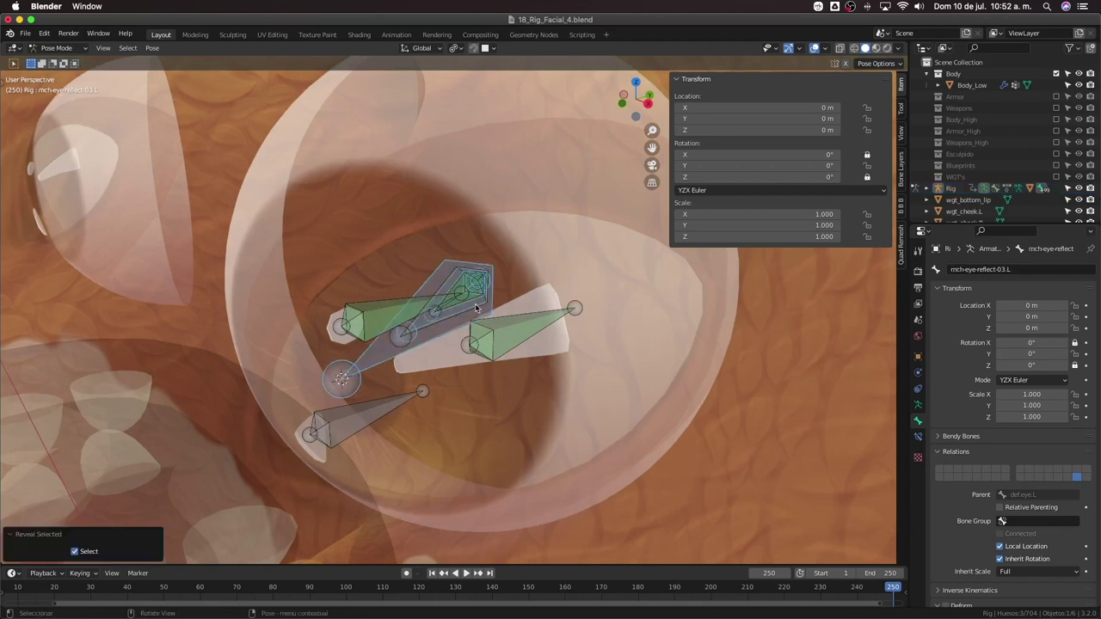
{"action": "left_click", "coordinate": [402, 355], "text": "shift"}
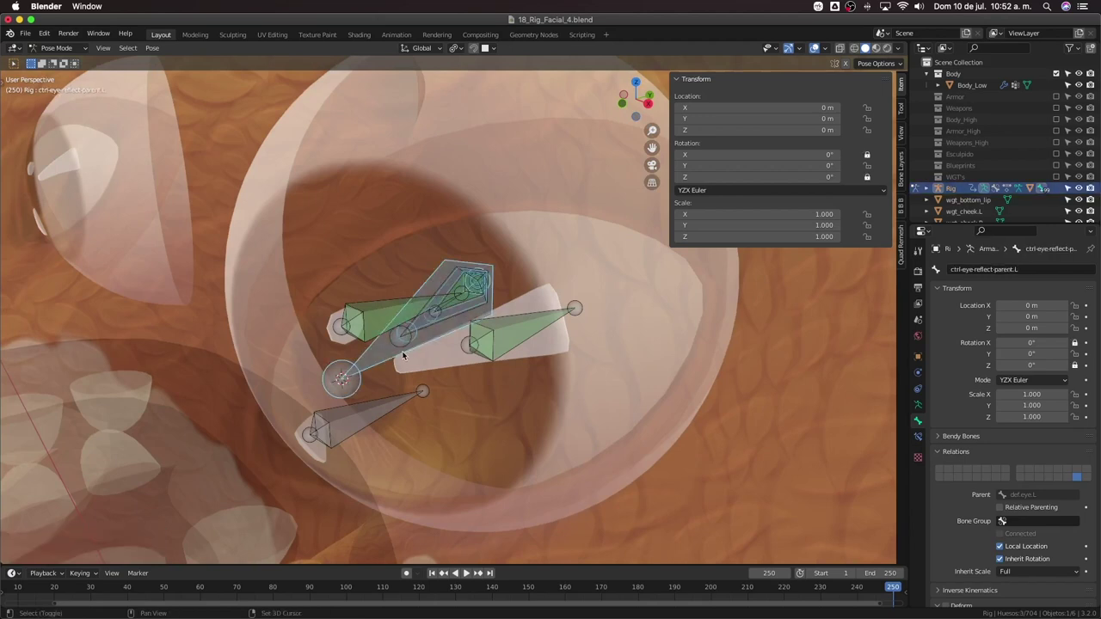
{"action": "left_click", "coordinate": [402, 355], "text": "shift"}
{"action": "key", "text": "c"}
{"action": "left_click", "coordinate": [417, 339]}
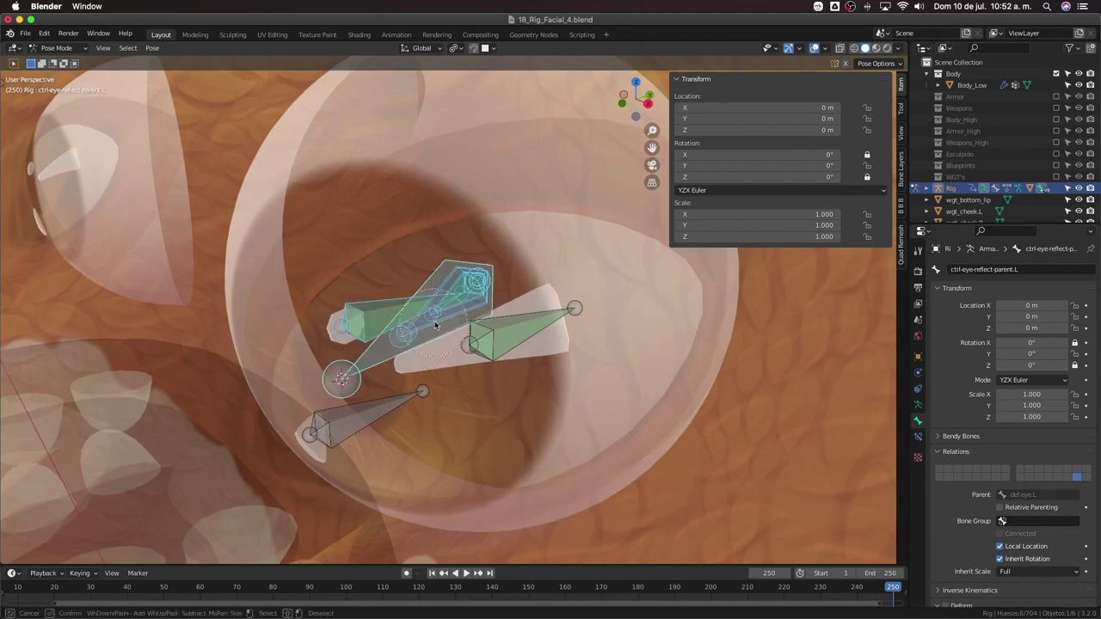
{"action": "key", "text": "Escape"}
{"action": "middle_click_drag", "start_coordinate": [370, 336], "coordinate": [325, 361]}
{"action": "key", "text": "c"}
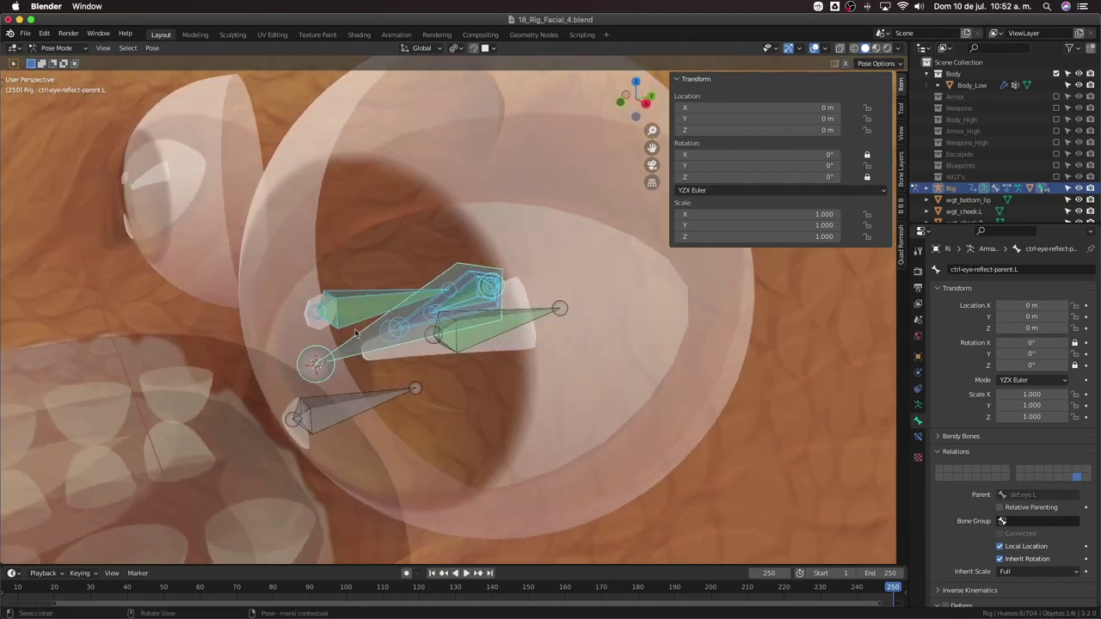
{"action": "left_click", "coordinate": [327, 360], "text": "shift"}
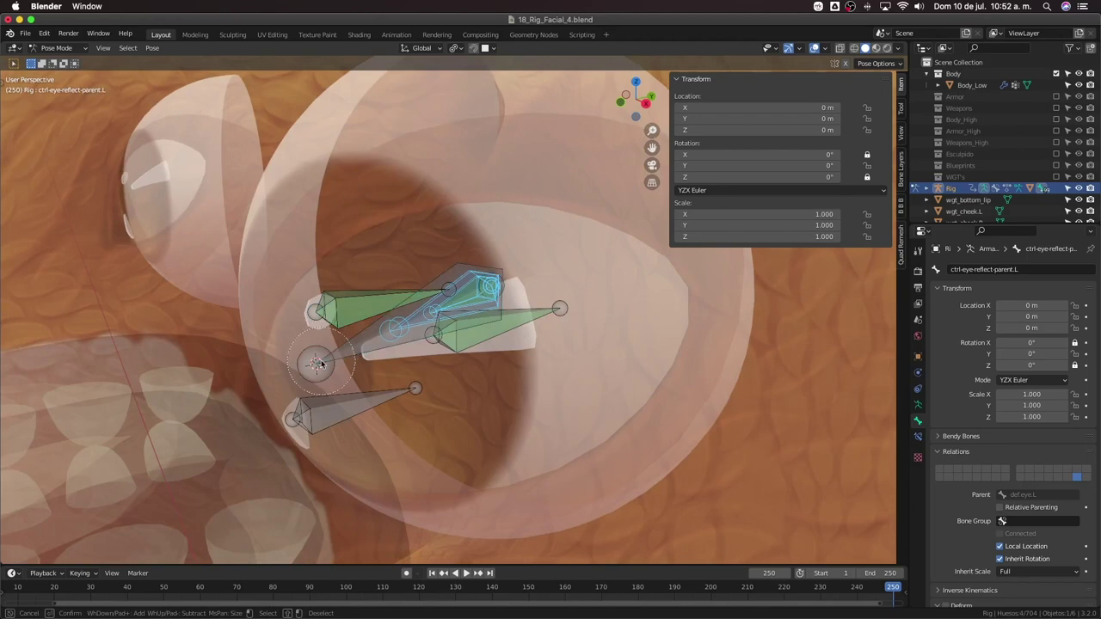
{"action": "key", "text": "Escape"}
{"action": "middle_click_drag", "start_coordinate": [445, 350], "coordinate": [435, 334]}
In Edit Mode, hide the stacked mch-eye-reflect-03.L and ctrl-eye-reflect-03.L bones
{"action": "key", "text": "Tab"}
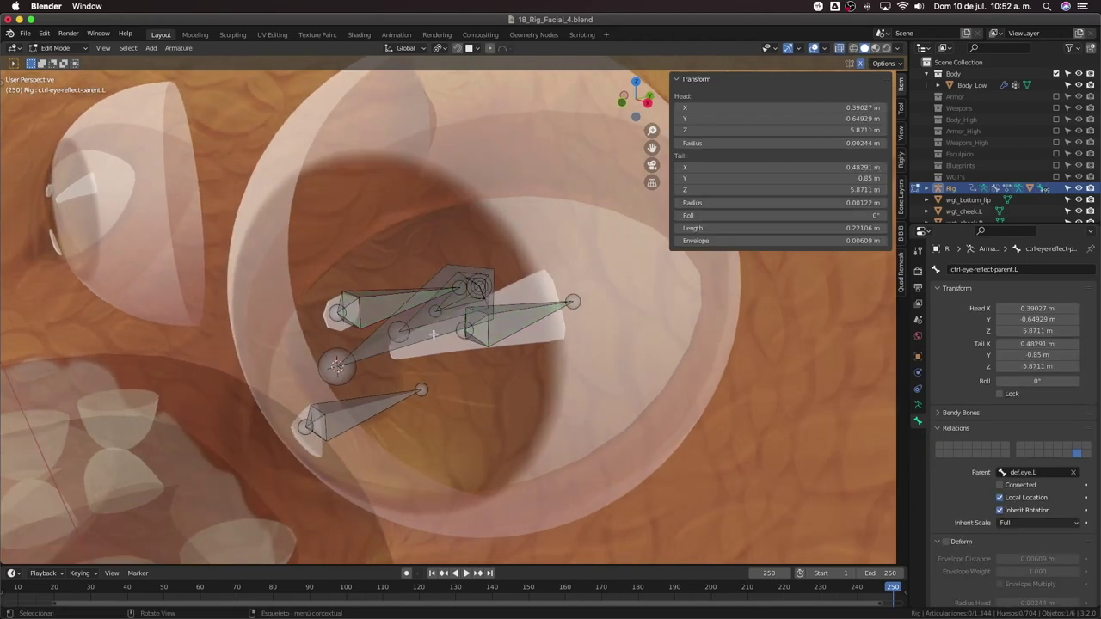
{"action": "scroll", "coordinate": [429, 331], "scroll_direction": "up", "scroll_amount": 2}
{"action": "left_click", "coordinate": [453, 297]}
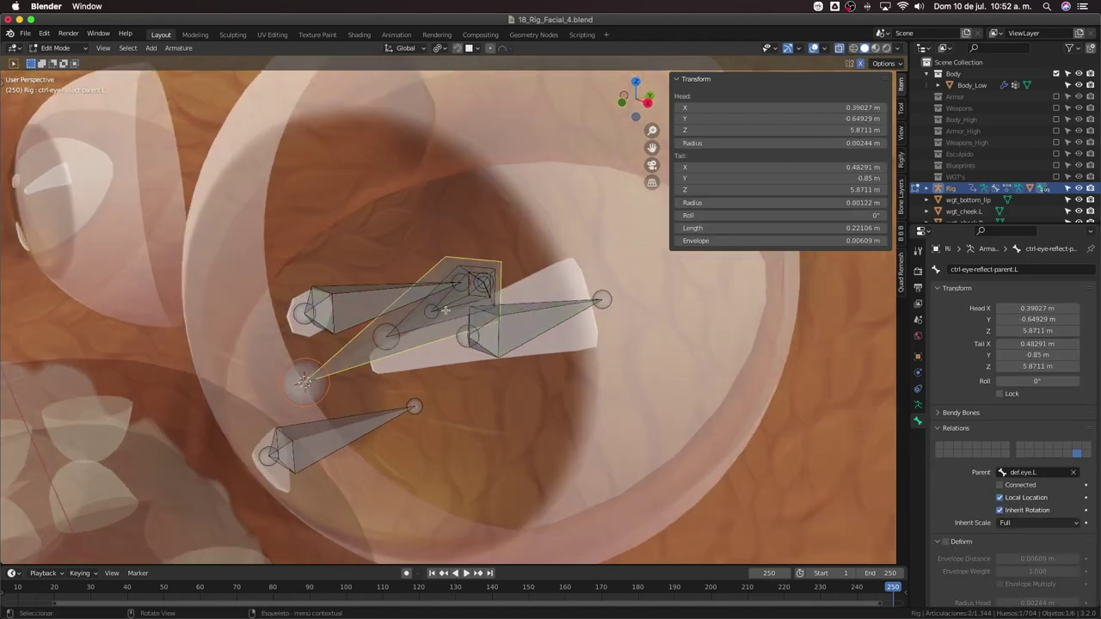
{"action": "left_click", "coordinate": [453, 297]}
{"action": "left_click", "coordinate": [454, 299]}
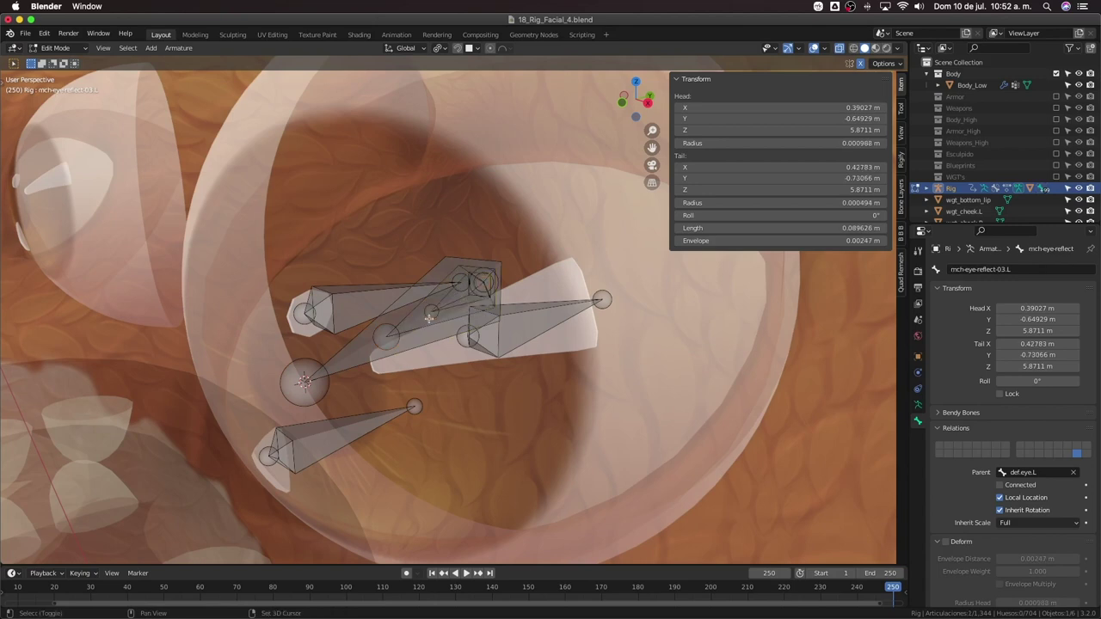
{"action": "left_click", "coordinate": [456, 302]}
{"action": "left_click", "coordinate": [458, 302]}
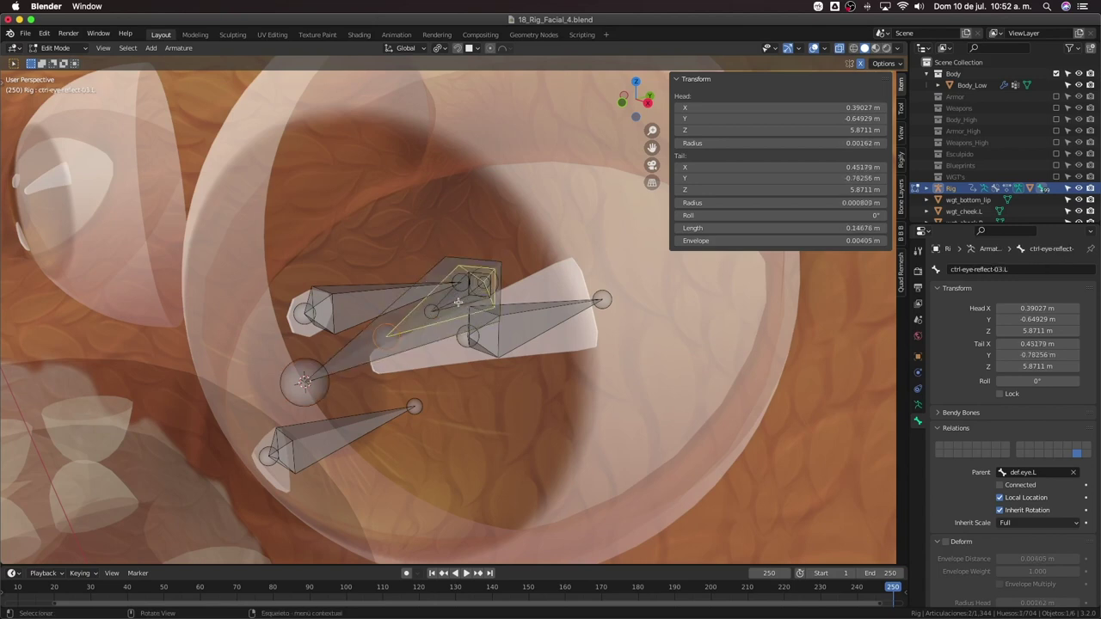
{"action": "left_click", "coordinate": [458, 302]}
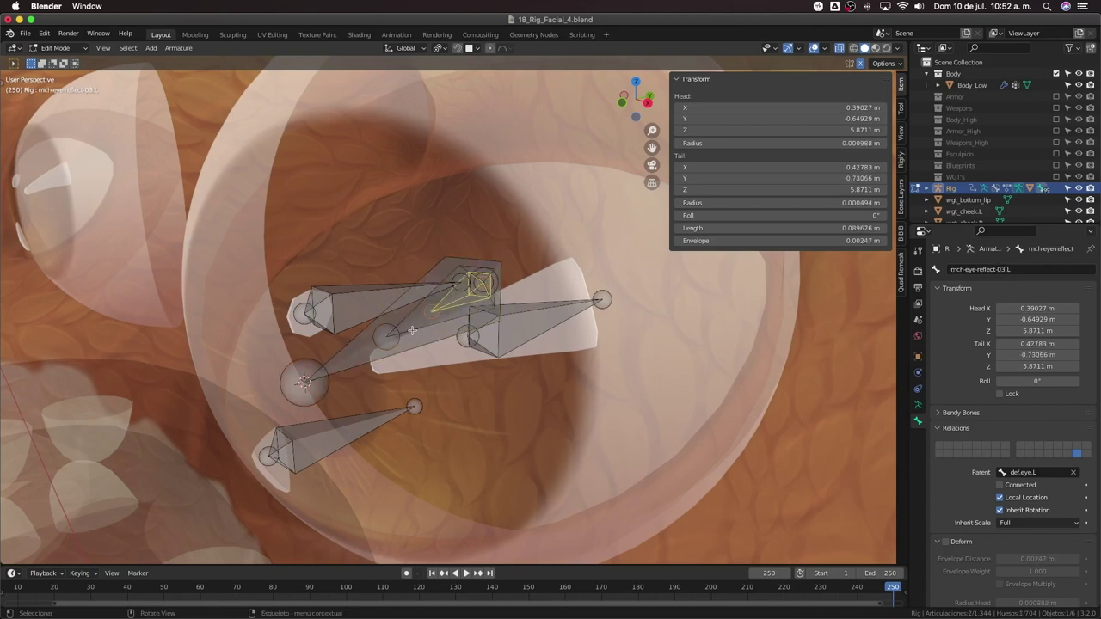
{"action": "key", "text": "h"}
{"action": "left_click", "coordinate": [412, 330]}
{"action": "left_click", "coordinate": [417, 327]}
{"action": "key", "text": "h"}
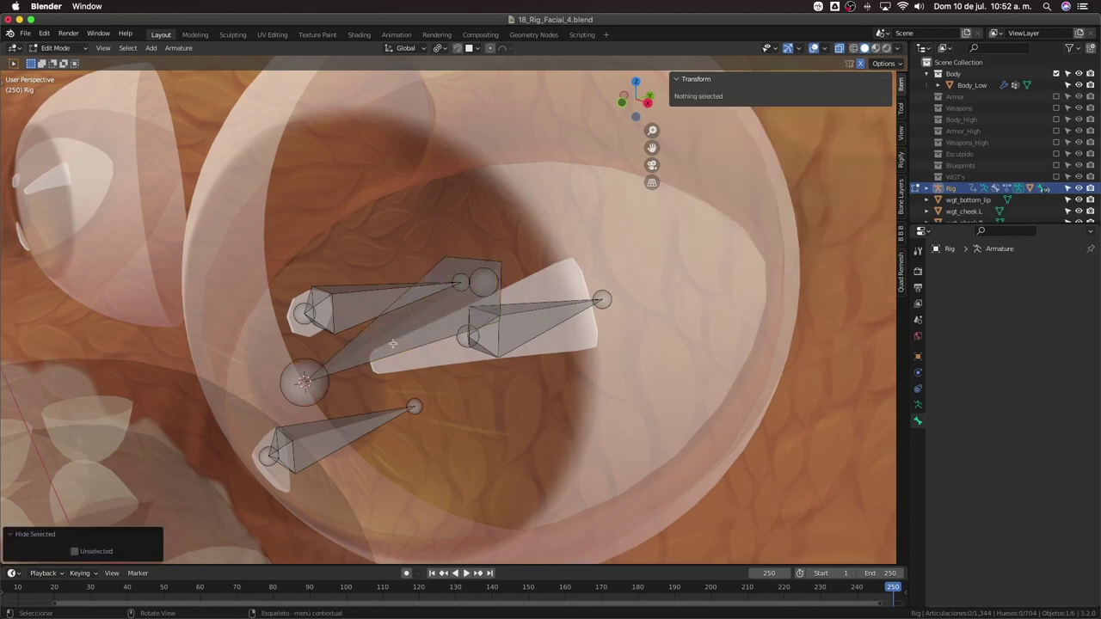
Duplicate ctrl-eye-reflect-parent.L in place and scale the copy down to about 0.716
{"action": "left_click", "coordinate": [386, 353]}
{"action": "key", "text": "shift+d"}
{"action": "right_click", "coordinate": [425, 368]}
{"action": "key", "text": "s"}
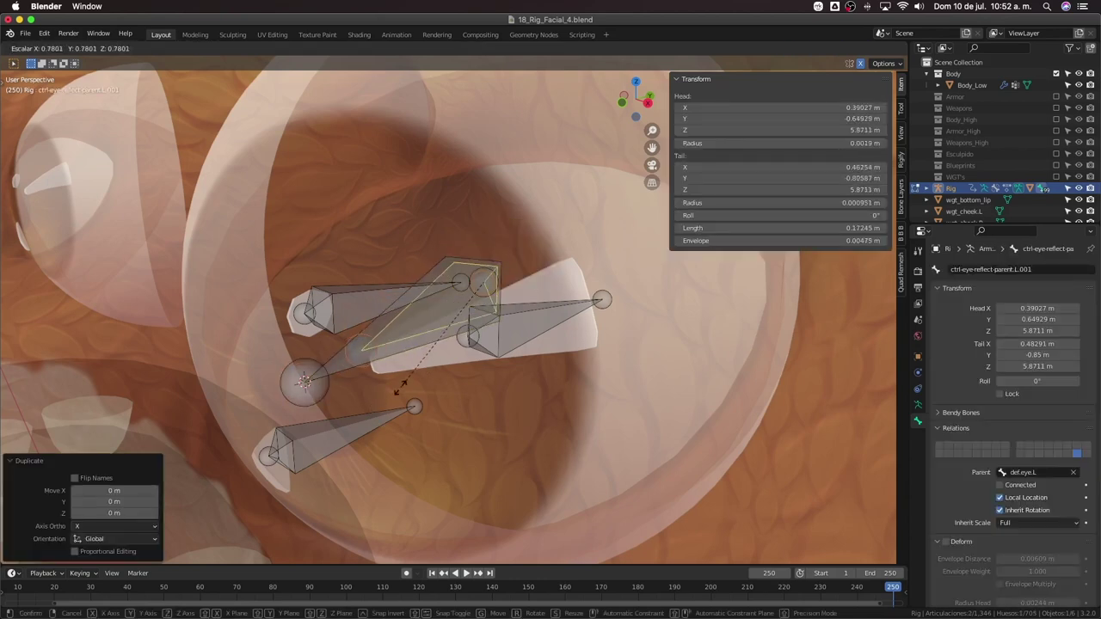
{"action": "left_click", "coordinate": [404, 371]}
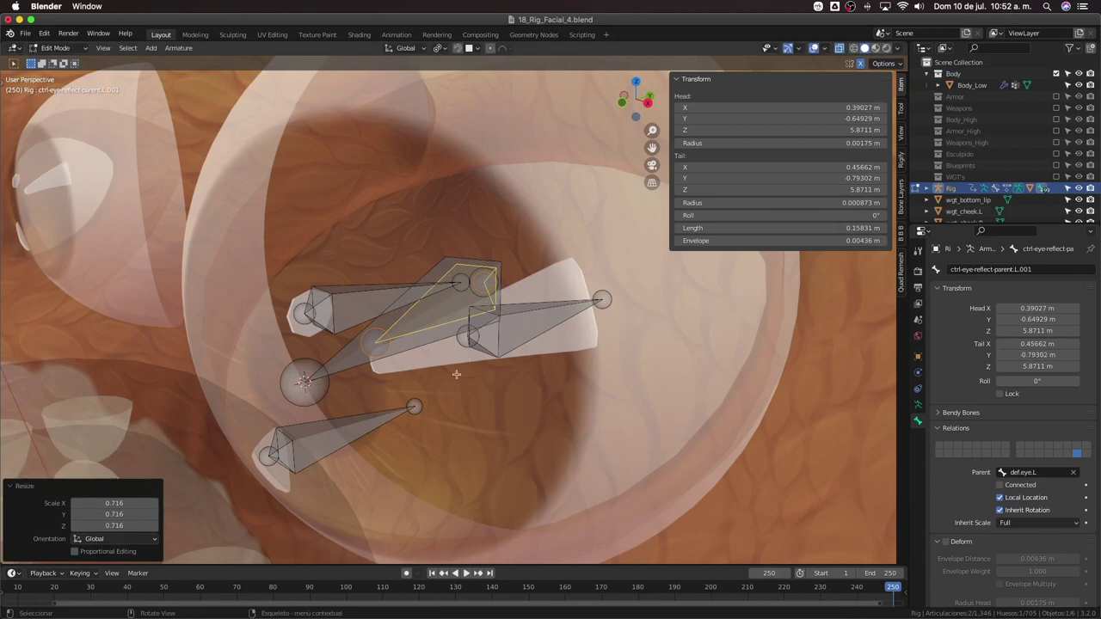
Rename the scaled-down duplicate bone to ctrl-eye-reflect-02.L
{"action": "type", "text": "def-eye-reflect-03.L.001"}
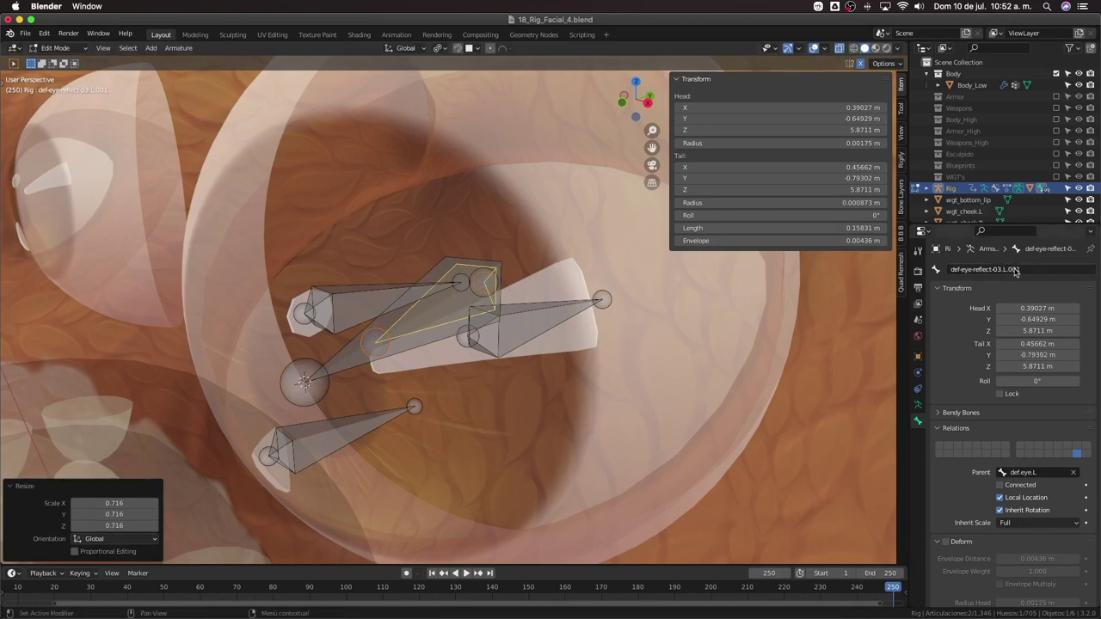
{"action": "left_click", "coordinate": [999, 270]}
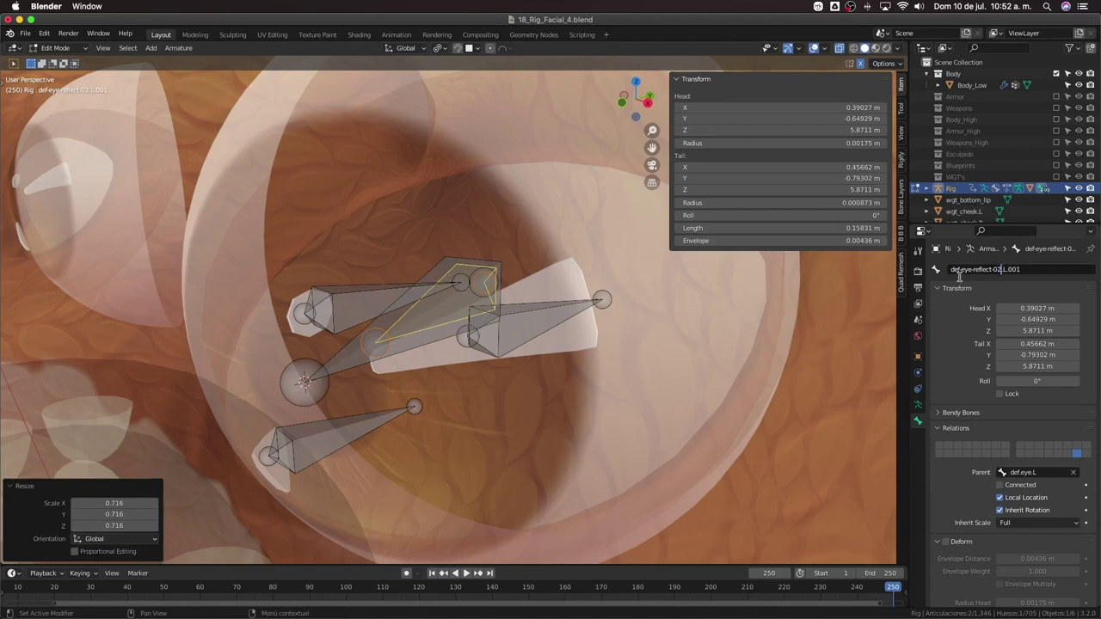
{"action": "left_click_drag", "start_coordinate": [959, 273], "coordinate": [932, 274]}
{"action": "type", "text": "ctrl"}
{"action": "left_click_drag", "start_coordinate": [1009, 269], "coordinate": [1038, 268]}
{"action": "key", "text": "BackSpace"}
{"action": "key", "text": "Return"}
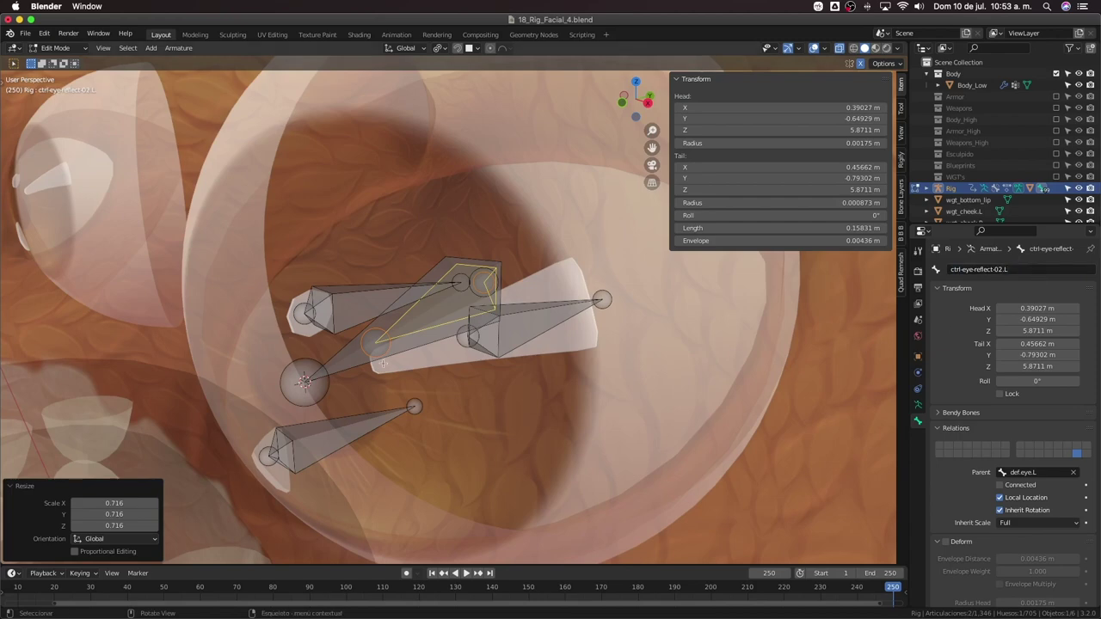
Duplicate ctrl-eye-reflect-02.L in place and scale the copy down to about 0.689
{"action": "middle_click_drag", "start_coordinate": [382, 364], "coordinate": [339, 368]}
{"action": "key", "text": "shift+d"}
{"action": "right_click", "coordinate": [379, 354]}
{"action": "key", "text": "s"}
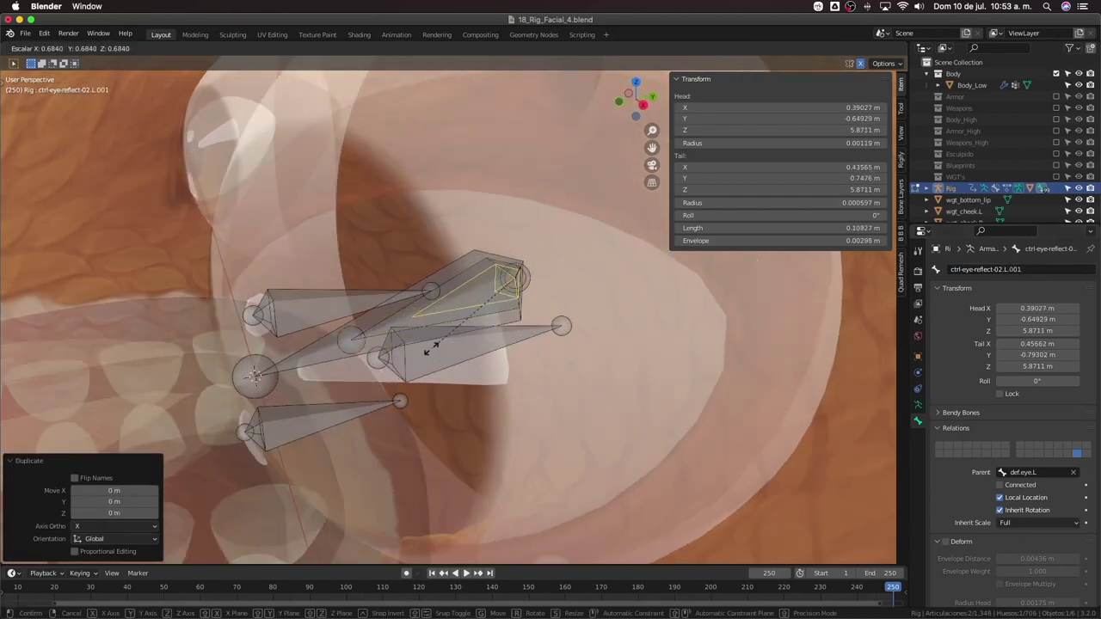
{"action": "left_click", "coordinate": [430, 344]}
Rename the smaller duplicate bone to mch-eye-reflect-02.L
{"action": "left_click", "coordinate": [970, 271]}
{"action": "left_click_drag", "start_coordinate": [962, 270], "coordinate": [936, 272]}
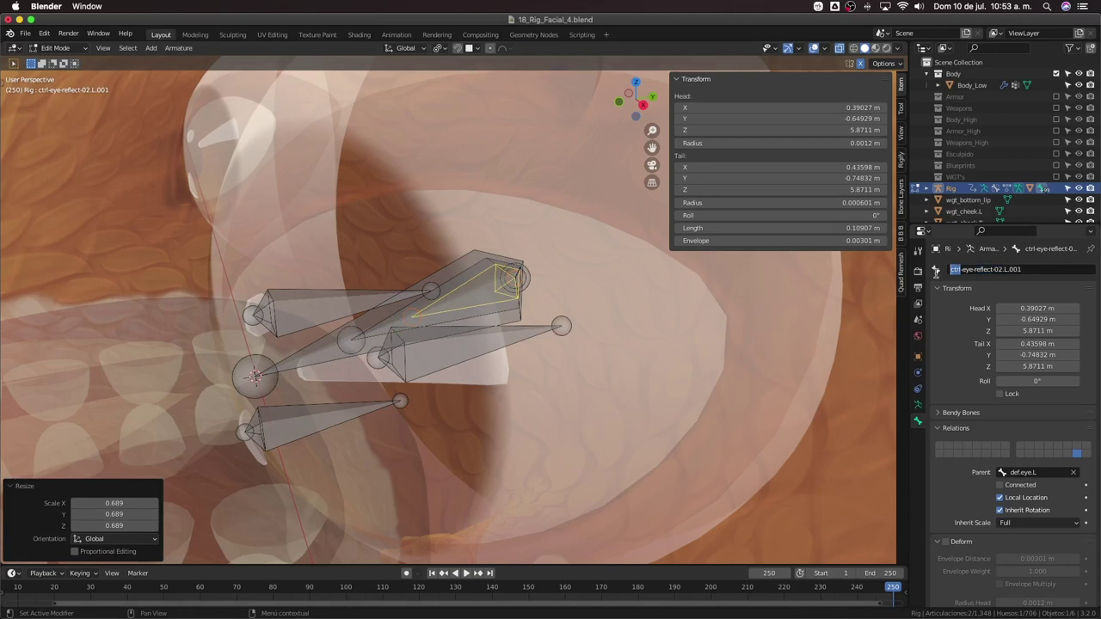
{"action": "type", "text": "mech"}
{"action": "key", "text": "BackSpace"}
{"action": "key", "text": "BackSpace"}
{"action": "key", "text": "BackSpace"}
{"action": "key", "text": "BackSpace"}
{"action": "type", "text": "mch"}
{"action": "key", "text": "Return"}
In Pose Mode, add a Copy Rotation constraint to mch-eye-reflect-02.L with ctrl-eye-reflect-02.L as its target
{"action": "middle_click_drag", "start_coordinate": [420, 332], "coordinate": [432, 325]}
{"action": "key", "text": "ctrl+Tab"}
{"action": "scroll", "coordinate": [433, 324], "scroll_direction": "up", "scroll_amount": 4}
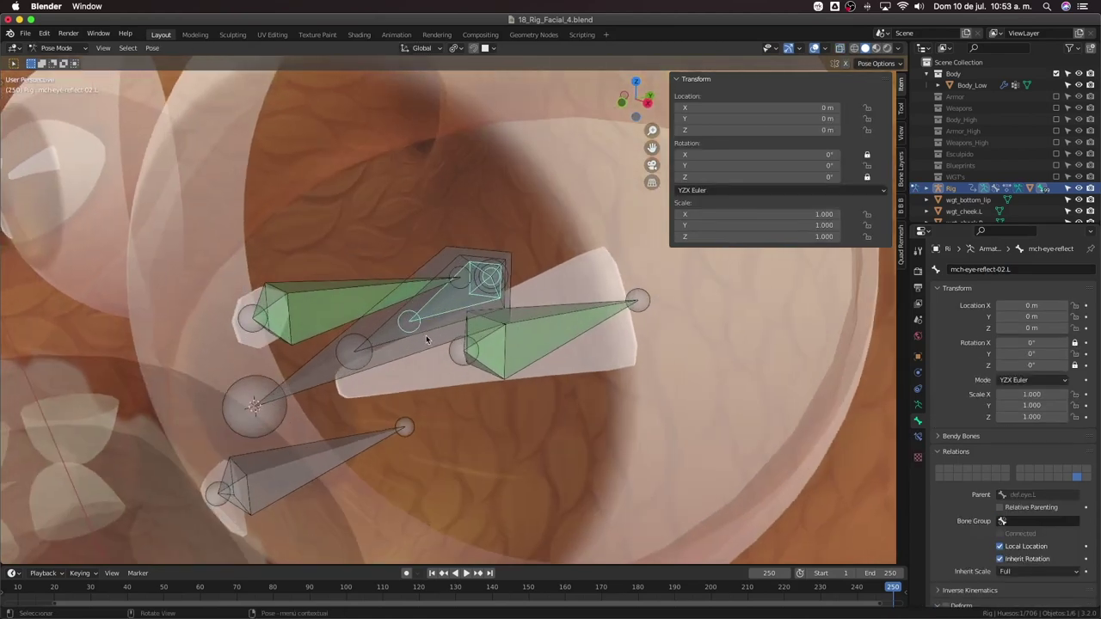
{"action": "left_click", "coordinate": [429, 335]}
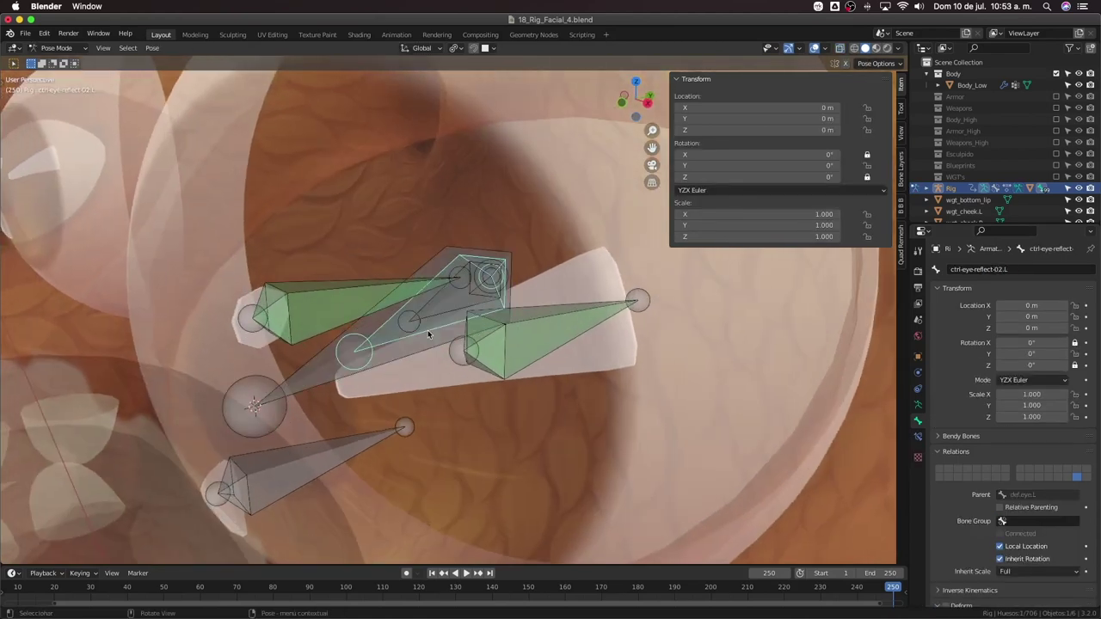
{"action": "left_click", "coordinate": [437, 318]}
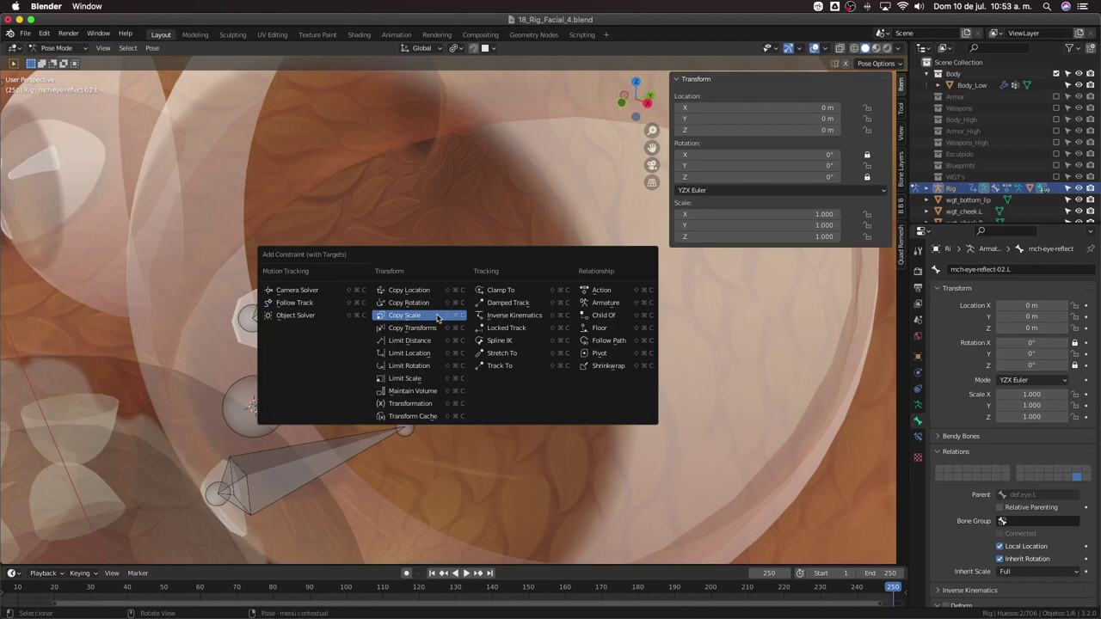
{"action": "left_click", "coordinate": [435, 302]}
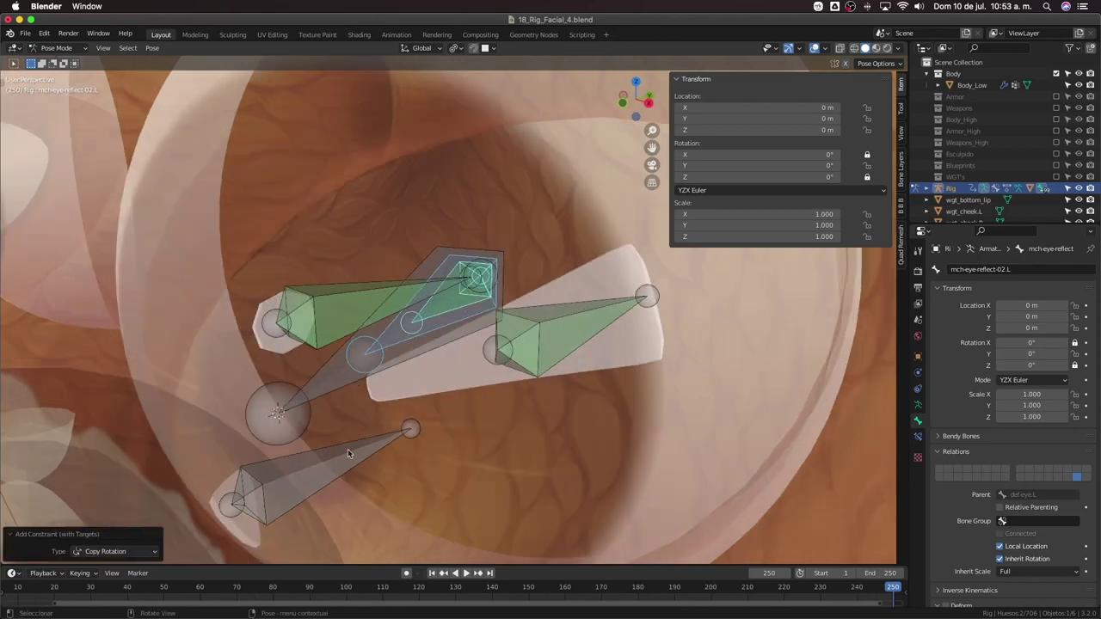
Add a Child Of constraint to def-eye-reflect-02.L with mch-eye-reflect-02.L as its target
{"action": "left_click", "coordinate": [347, 449]}
{"action": "middle_click_drag", "start_coordinate": [351, 448], "coordinate": [402, 378]}
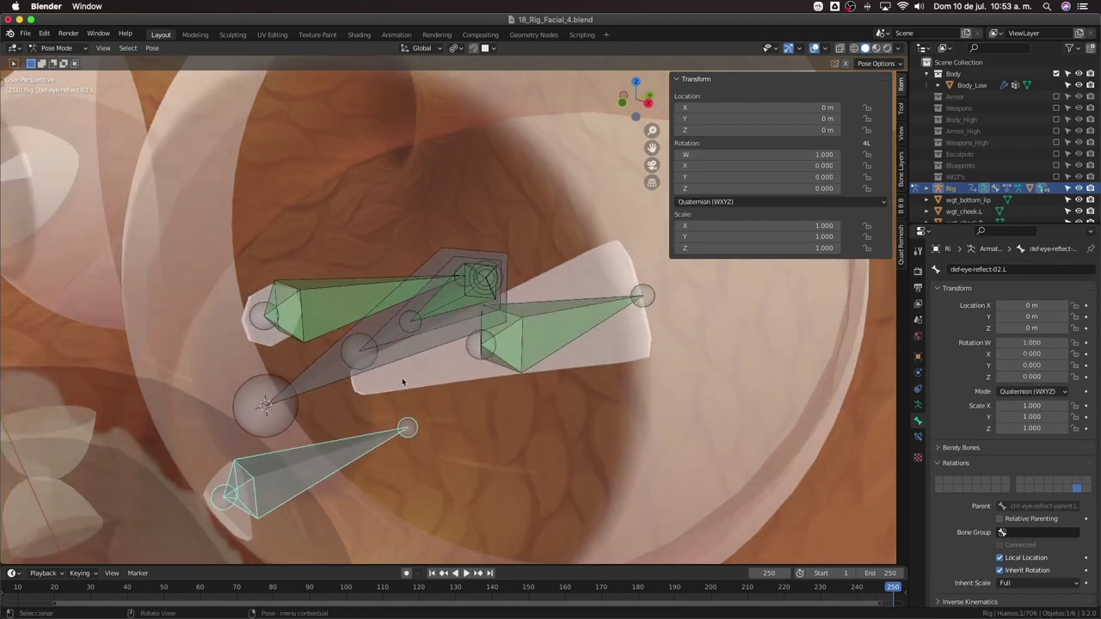
{"action": "left_click", "coordinate": [435, 318]}
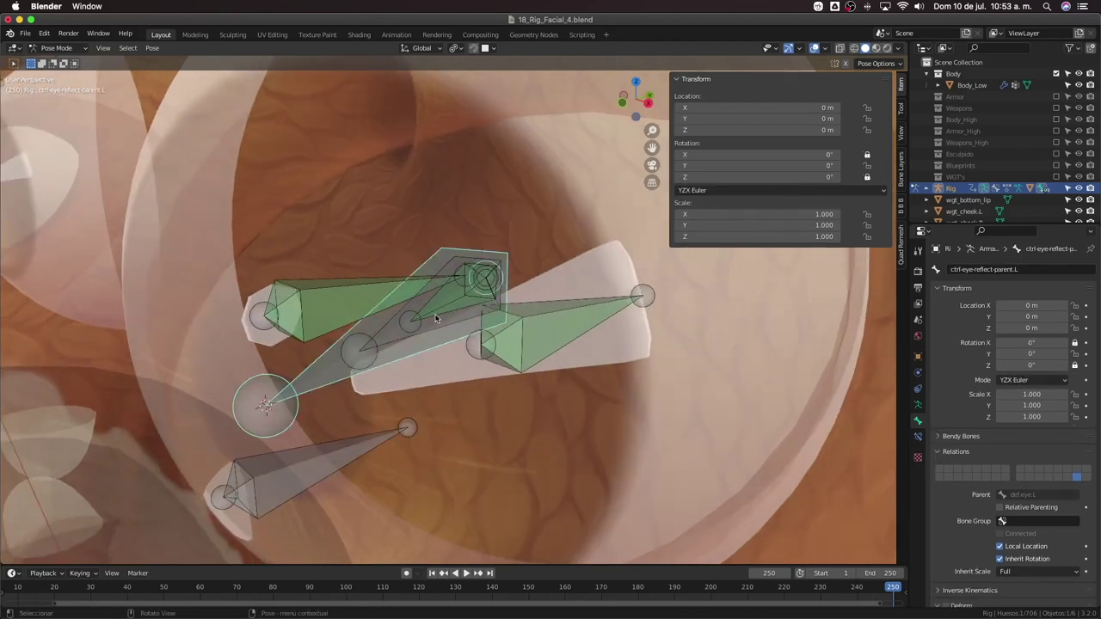
{"action": "left_click", "coordinate": [360, 449], "text": "shift"}
{"action": "key", "text": "shift+ctrl+c"}
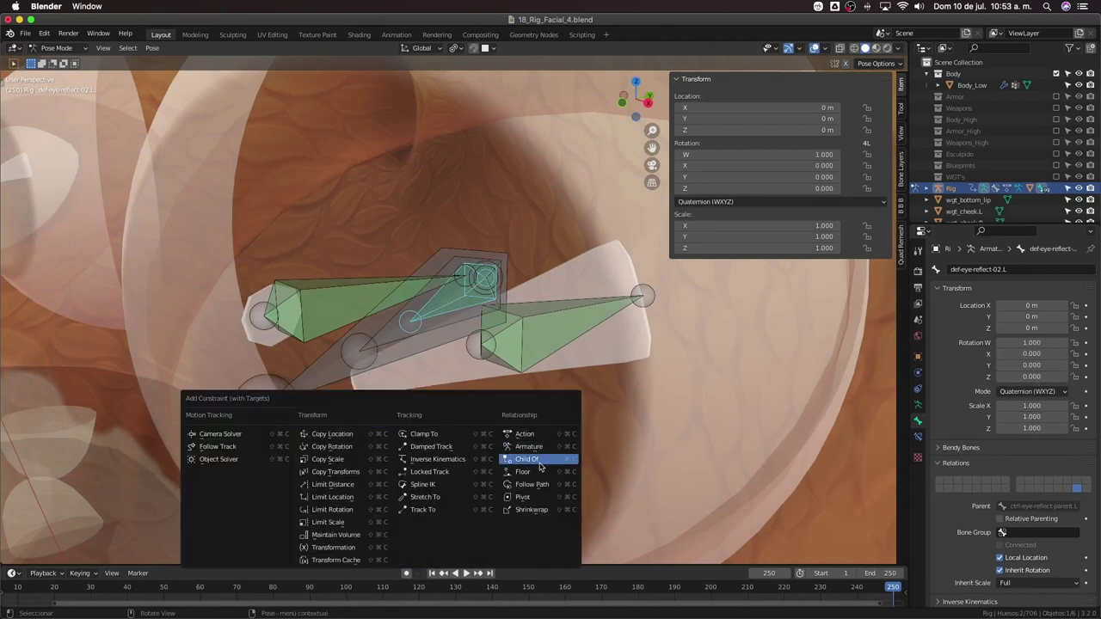
{"action": "left_click", "coordinate": [540, 462]}
Add a Copy Scale constraint to def-eye-reflect-02.L with ctrl-eye-reflect-02.L as its target
{"action": "left_click", "coordinate": [445, 324]}
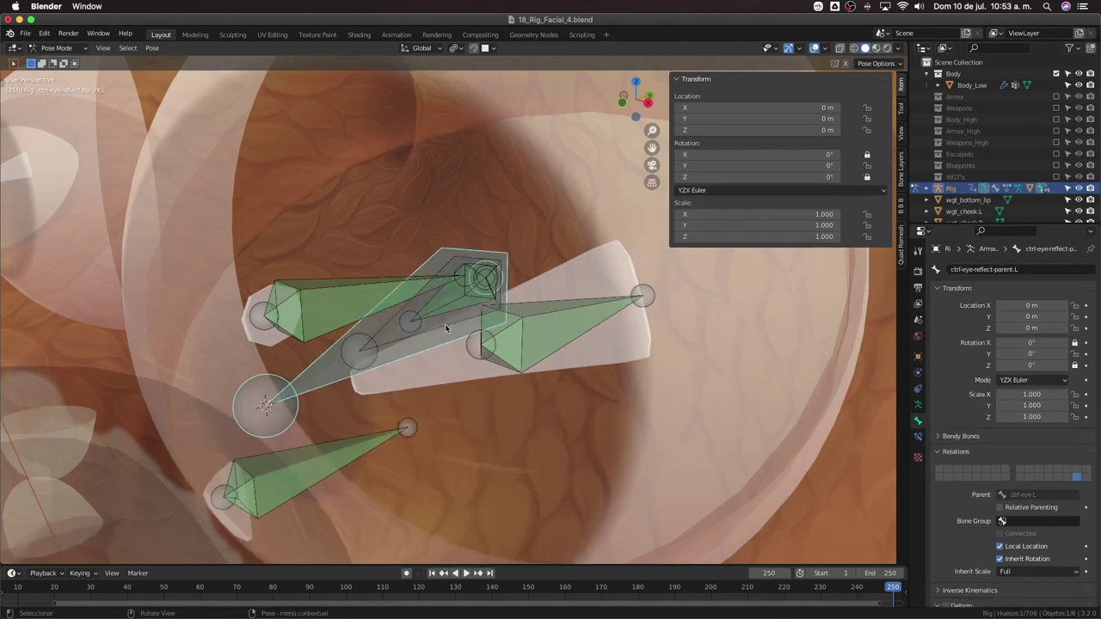
{"action": "left_click", "coordinate": [445, 328]}
{"action": "left_click", "coordinate": [378, 437], "text": "shift"}
{"action": "key", "text": "shift+ctrl+c"}
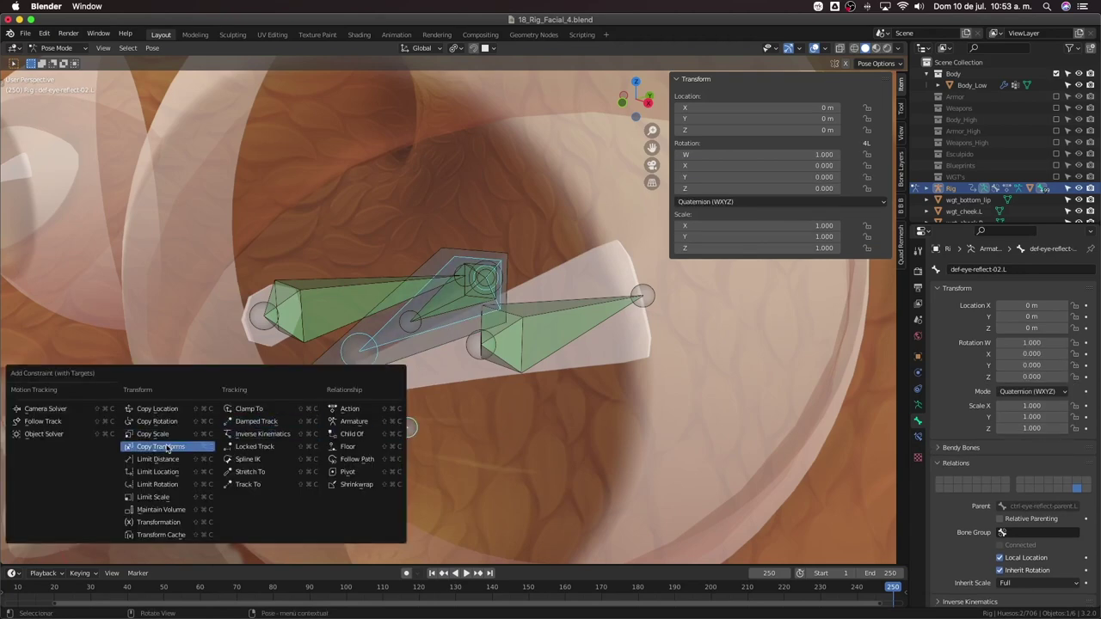
{"action": "left_click", "coordinate": [155, 434]}
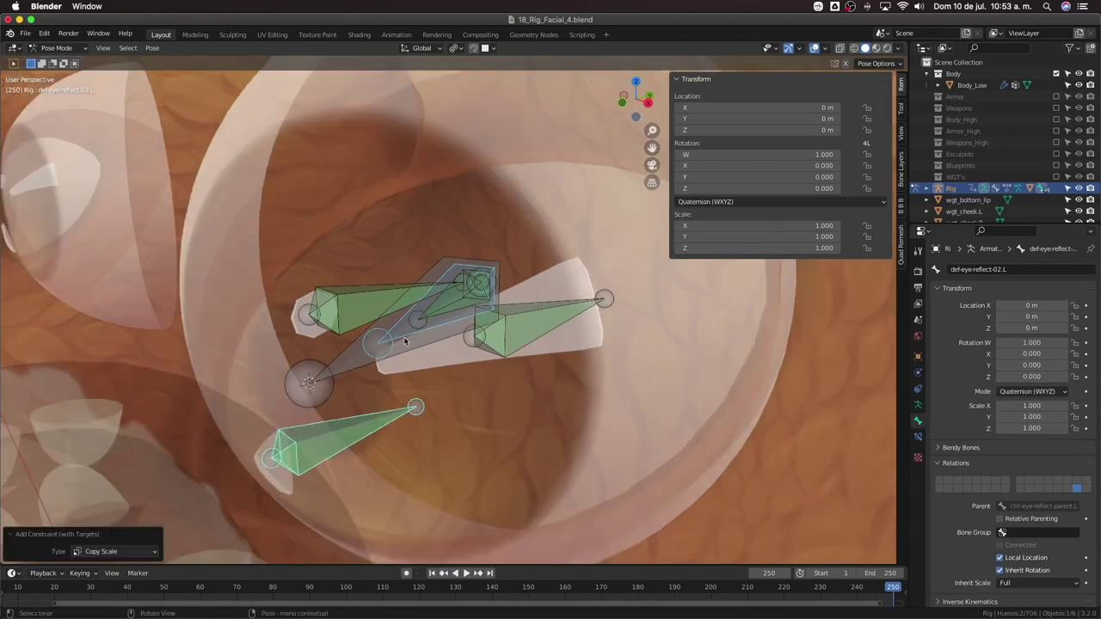
Test how the second eye reflection follows ctrl-eye-reflect-02.L with temporary transforms, cancelling the pose change
{"action": "left_click", "coordinate": [405, 341]}
{"action": "middle_click_drag", "start_coordinate": [405, 341], "coordinate": [428, 354]}
{"action": "key", "text": "ctrl+z"}
{"action": "key", "text": "ctrl+z"}
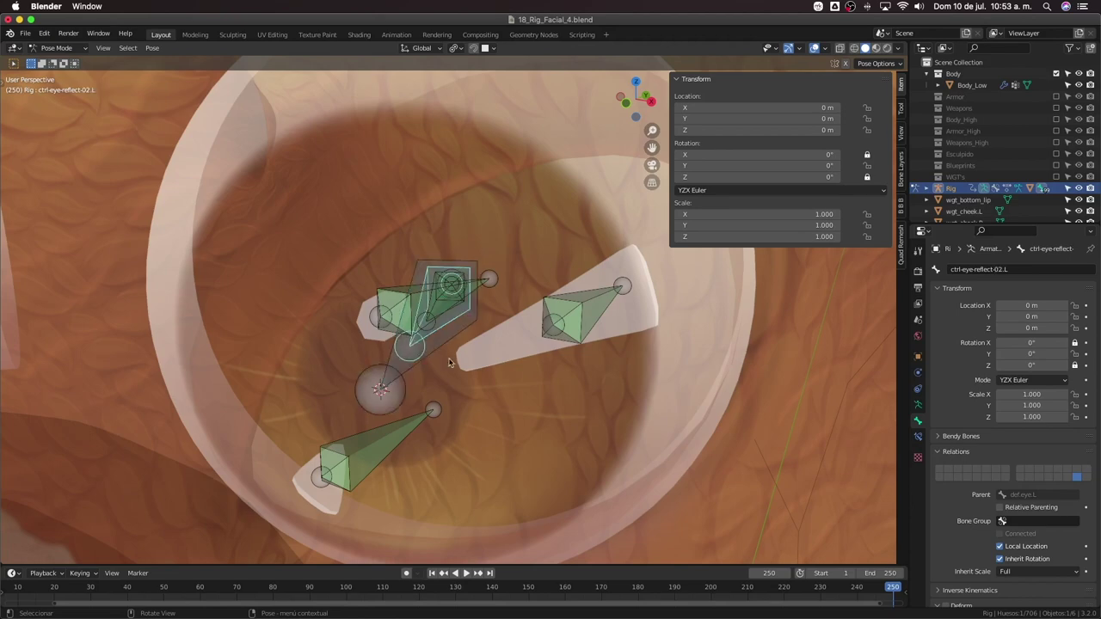
{"action": "key", "text": "ctrl+z"}
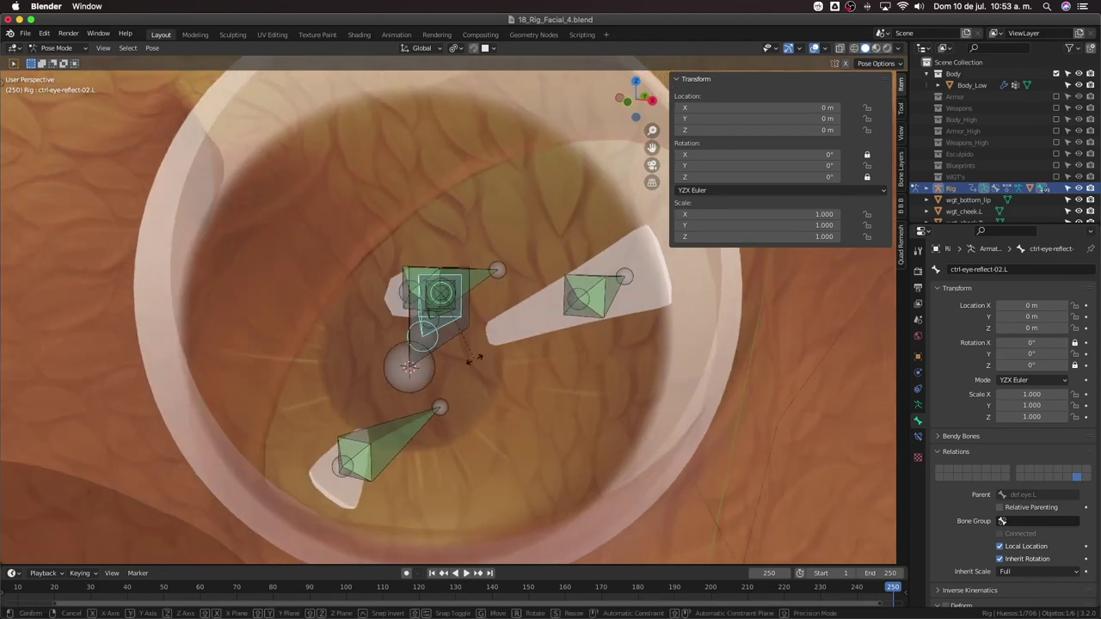
{"action": "key", "text": "r"}
{"action": "key", "text": "r"}
{"action": "right_click", "coordinate": [489, 395]}
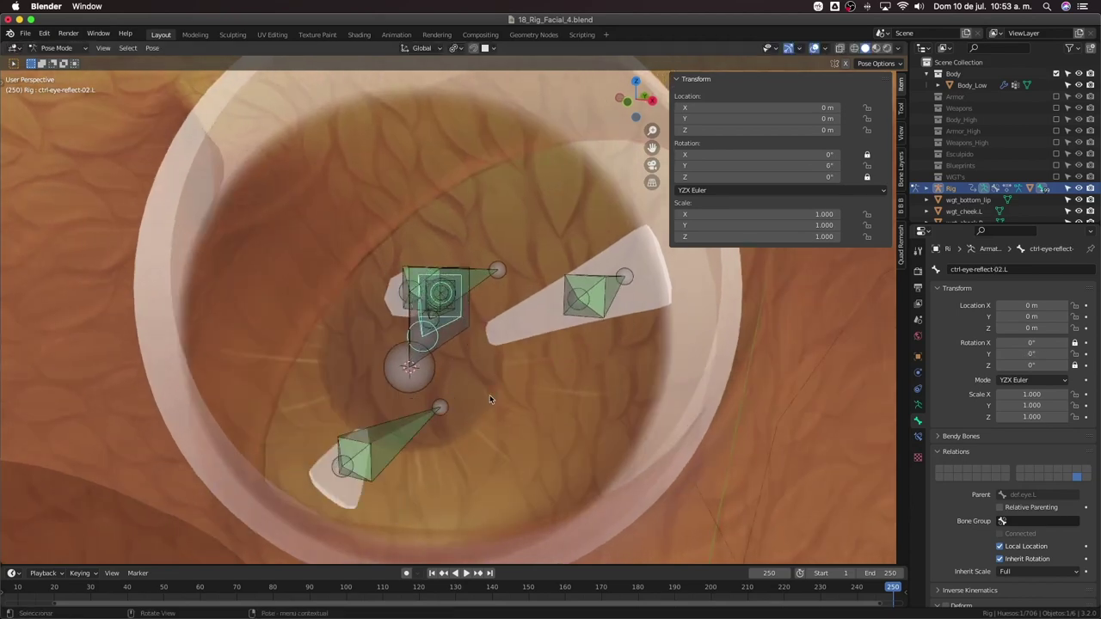
Test scaling and rotating ctrl-eye-reflect-02.L to check how its reflection follows, cancelling each transform
{"action": "middle_click_drag", "start_coordinate": [489, 394], "coordinate": [482, 392]}
{"action": "key", "text": "s"}
{"action": "right_click", "coordinate": [498, 395]}
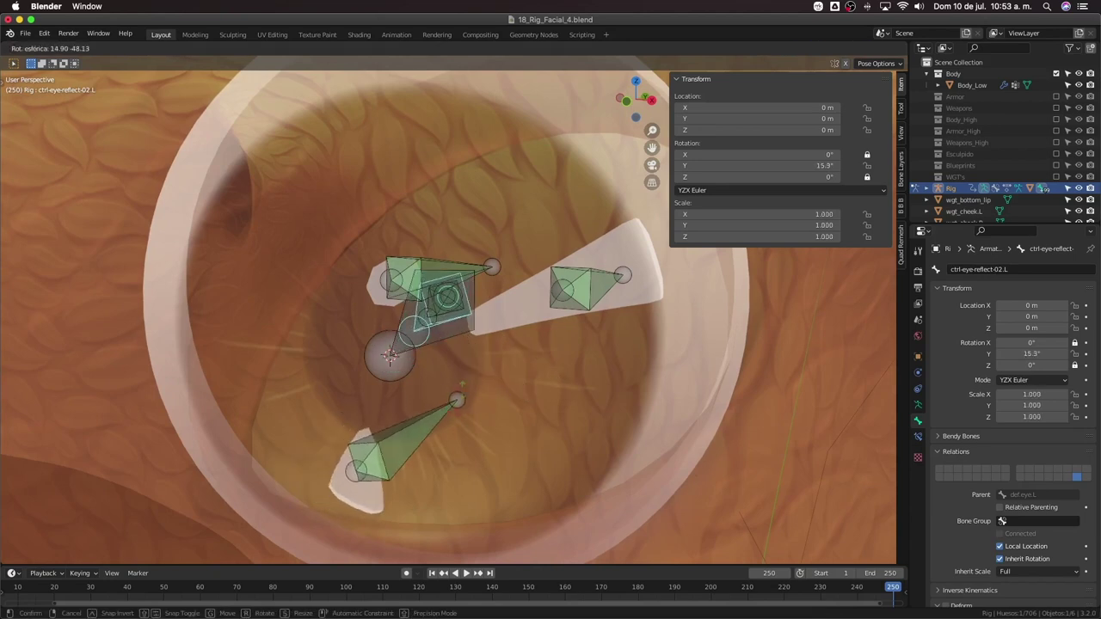
{"action": "right_click", "coordinate": [514, 384]}
{"action": "key", "text": "r"}
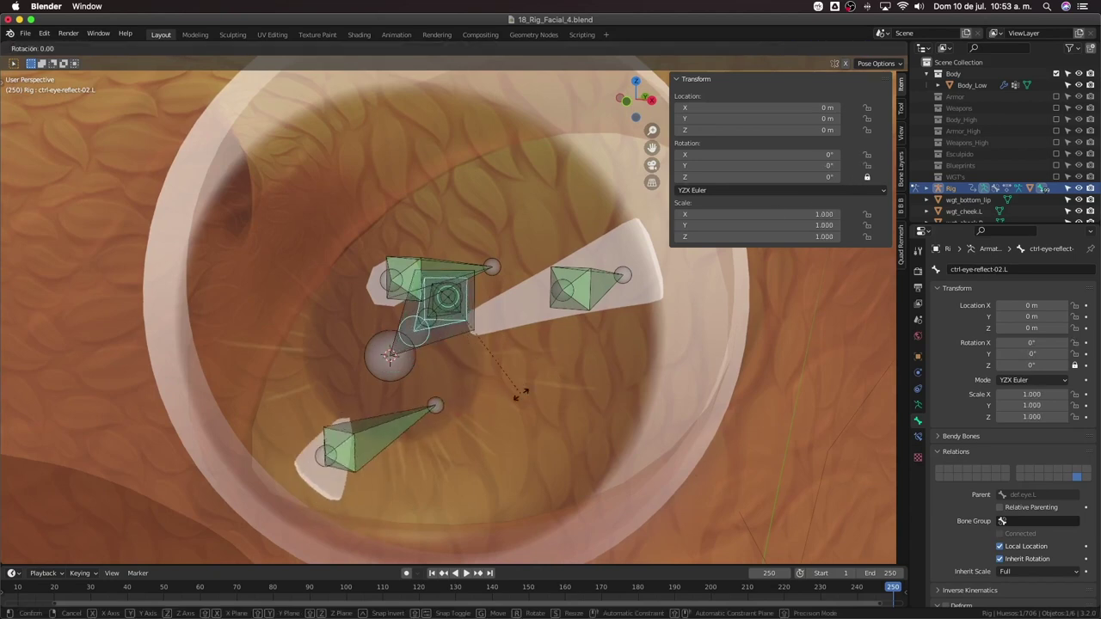
{"action": "key", "text": "Escape"}
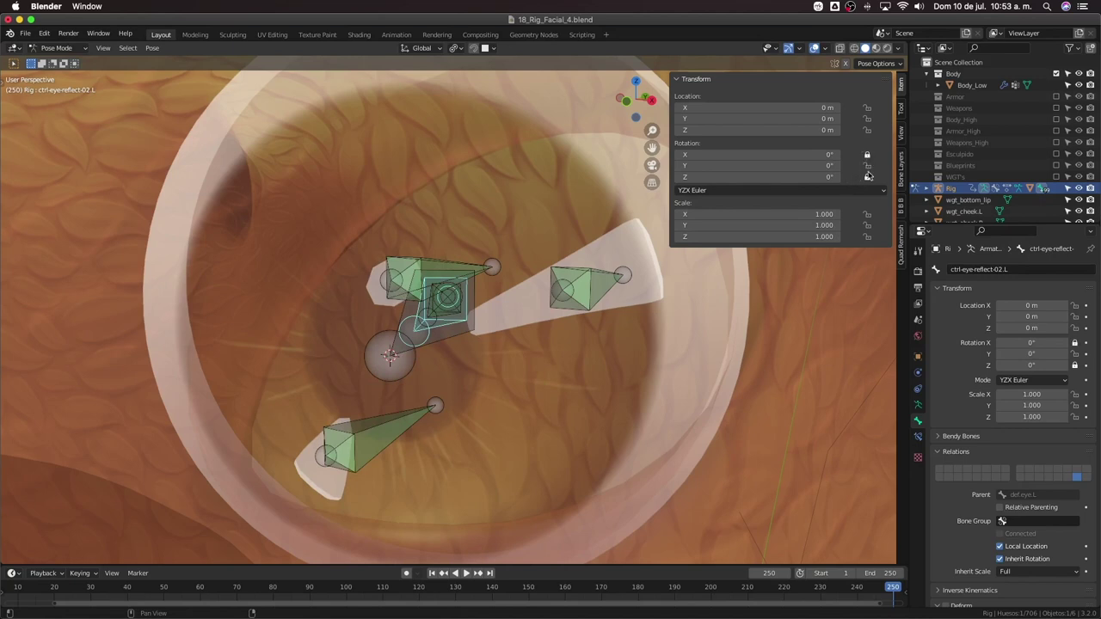
Unlock the X and Z rotation of ctrl-eye-reflect-02.L and set its rotation mode to Quaternion (WXYZ)
{"action": "key", "text": "r"}
{"action": "key", "text": "Escape"}
{"action": "key", "text": "r"}
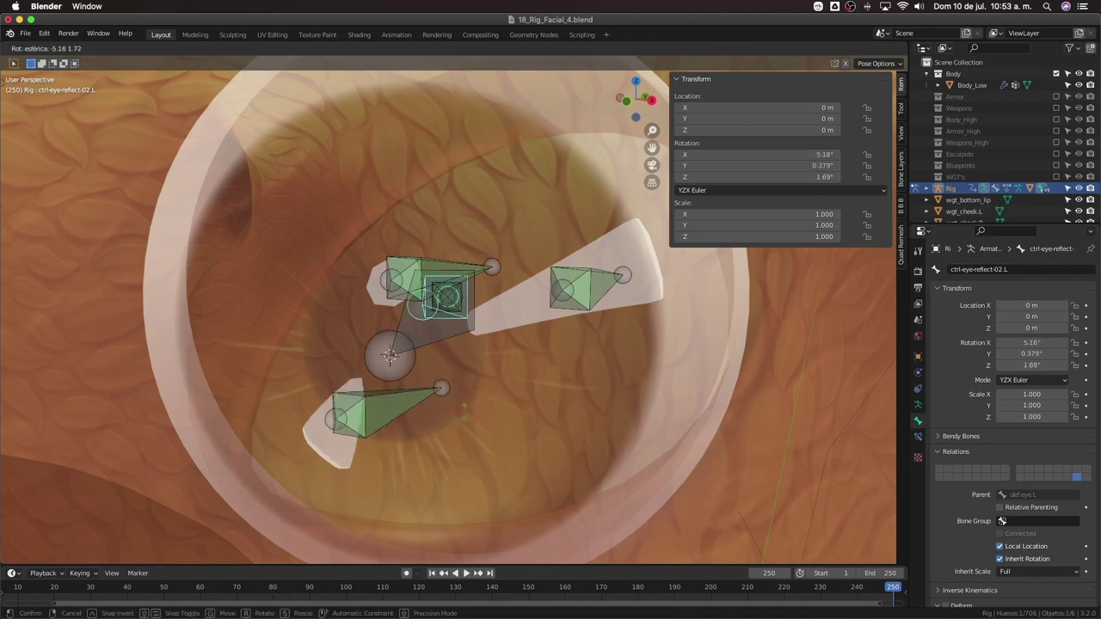
{"action": "key", "text": "Escape"}
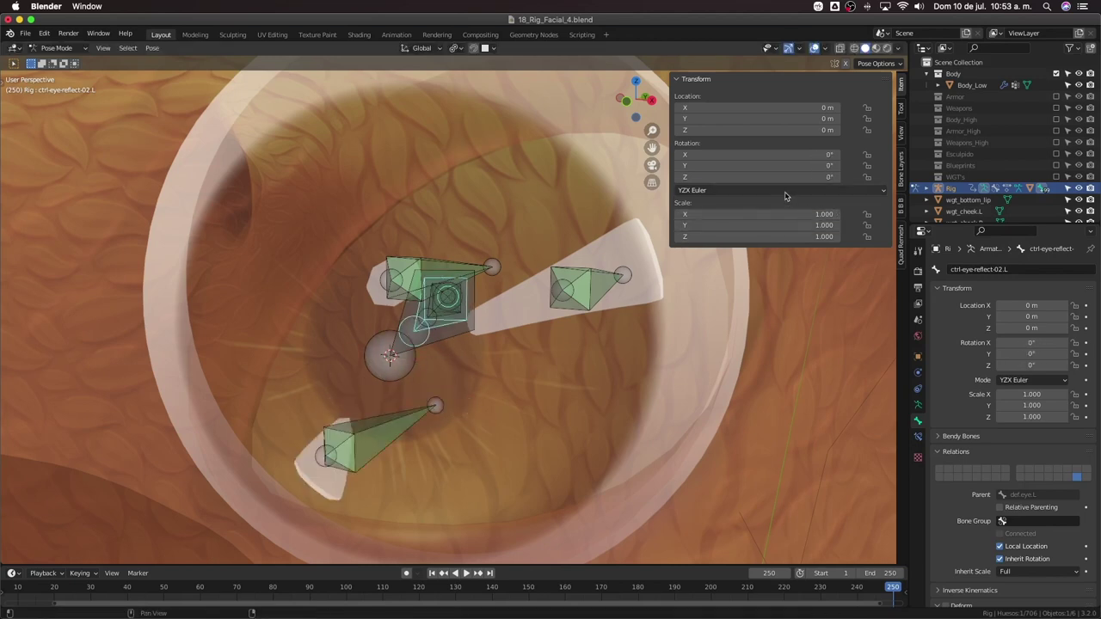
{"action": "left_click", "coordinate": [787, 190]}
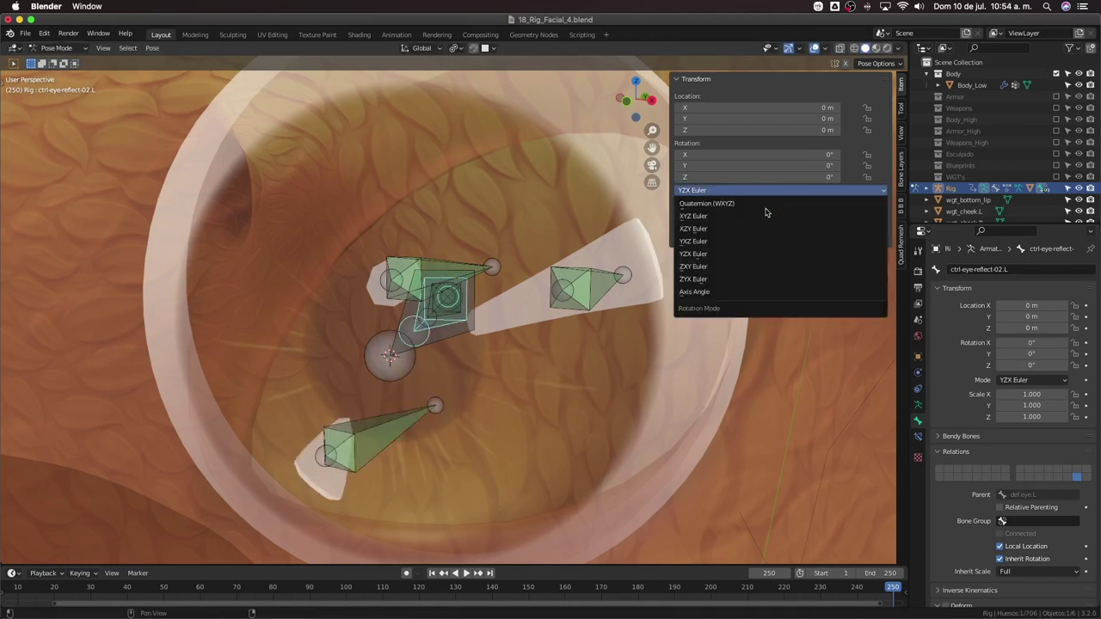
{"action": "left_click", "coordinate": [706, 204]}
Test free rotation of ctrl-eye-reflect-02.L with the quaternion rotation mode and cancel it
{"action": "middle_click_drag", "start_coordinate": [284, 443], "coordinate": [462, 379]}
{"action": "key", "text": "r"}
{"action": "key", "text": "r"}
{"action": "right_click", "coordinate": [436, 425]}
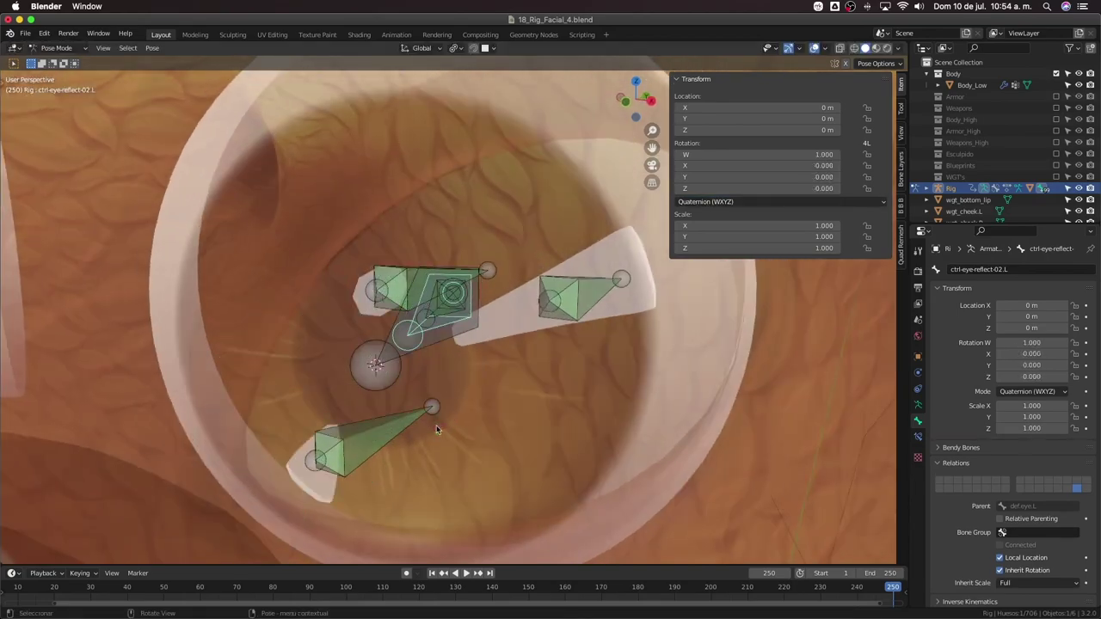
Turn off the viewport's X-ray display and return the rig to Pose Mode
{"action": "scroll", "coordinate": [456, 420], "scroll_direction": "down", "scroll_amount": 3}
{"action": "middle_click_drag", "start_coordinate": [464, 417], "coordinate": [435, 387]}
{"action": "scroll", "coordinate": [443, 400], "scroll_direction": "down", "scroll_amount": 3}
{"action": "key", "text": "ctrl+Tab"}
{"action": "key", "text": "alt+z"}
{"action": "middle_click_drag", "start_coordinate": [469, 322], "coordinate": [496, 358]}
{"action": "key", "text": "ctrl+Tab"}
Test trackball, view-plane and local Y rotations of ctrl-eye-reflect-02.L against the solid eye, restoring the original pose
{"action": "key", "text": "r"}
{"action": "key", "text": "r"}
{"action": "left_click", "coordinate": [494, 351]}
{"action": "key", "text": "r"}
{"action": "key", "text": "r"}
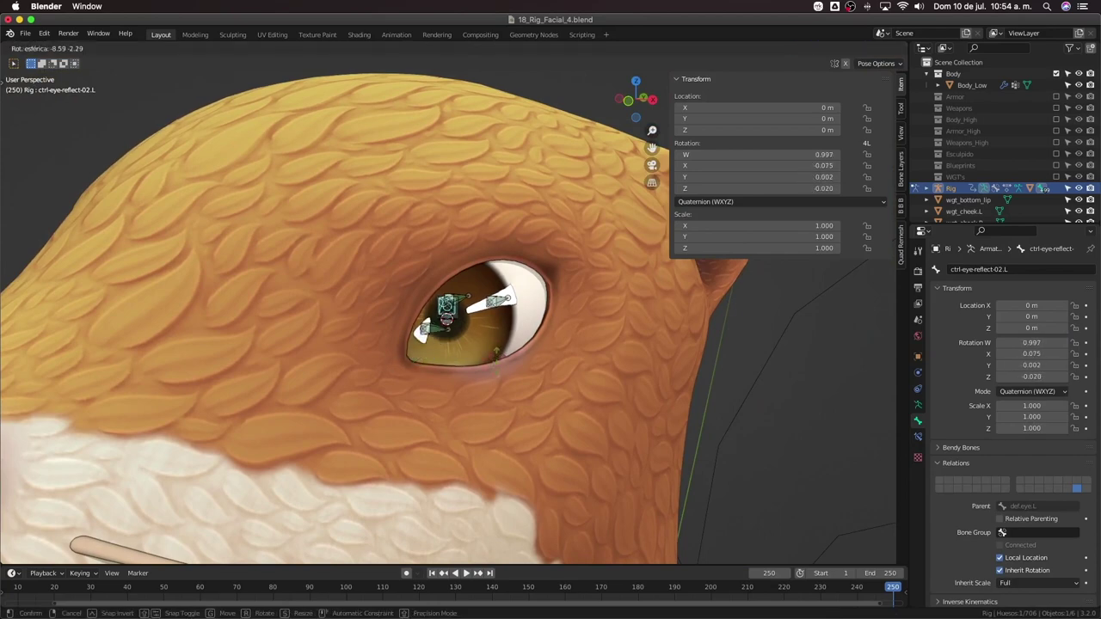
{"action": "right_click", "coordinate": [494, 369]}
{"action": "key", "text": "r"}
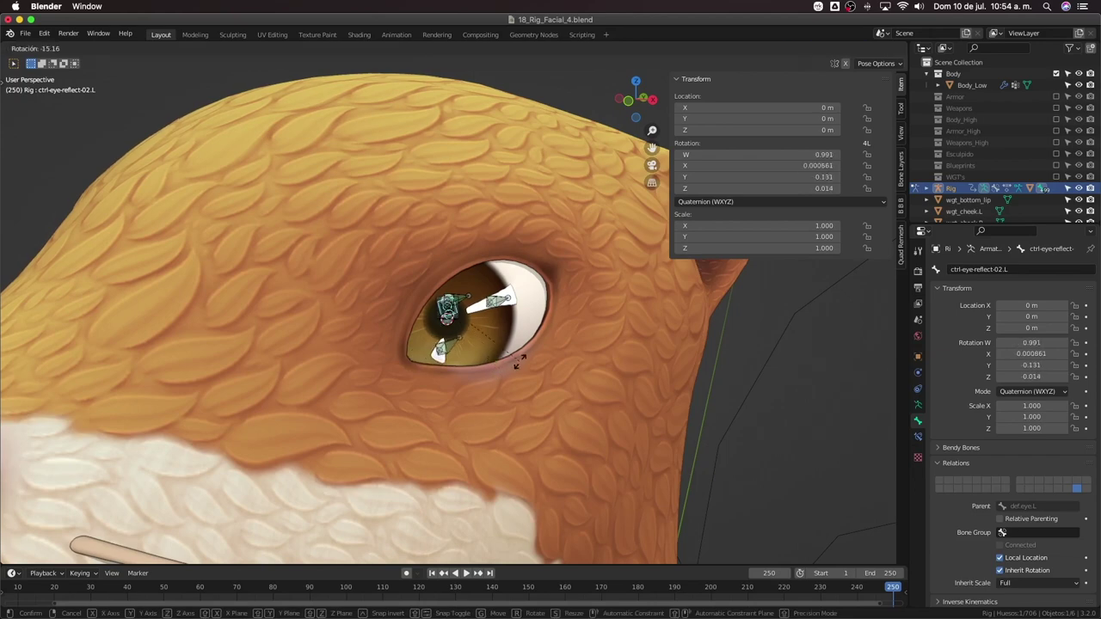
{"action": "right_click", "coordinate": [519, 362]}
{"action": "key", "text": "r"}
{"action": "key", "text": "y"}
{"action": "key", "text": "y"}
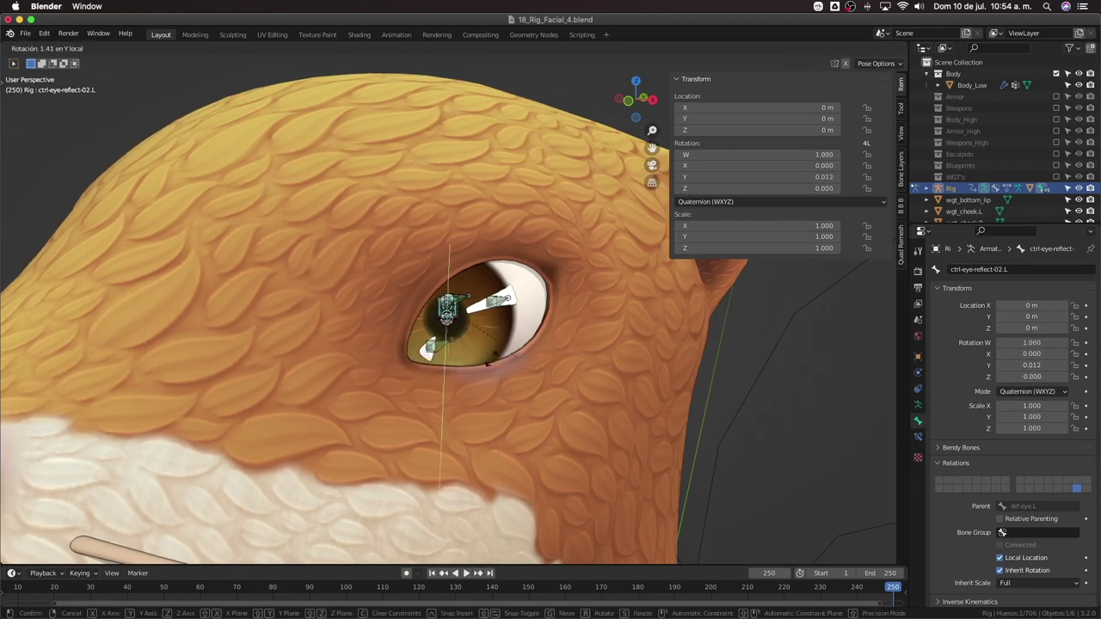
{"action": "right_click", "coordinate": [416, 280]}
Move the three def-eye-reflect deform bones of the left eye to the first bone layer, DEF
{"action": "middle_click_drag", "start_coordinate": [460, 314], "coordinate": [482, 316]}
{"action": "scroll", "coordinate": [483, 316], "scroll_direction": "up", "scroll_amount": 2}
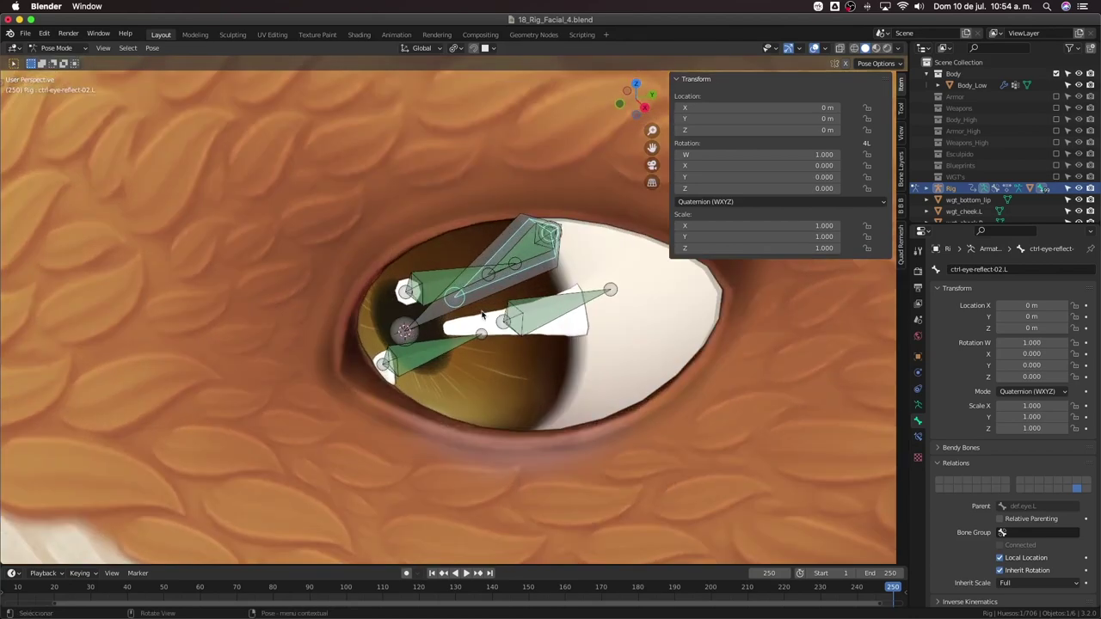
{"action": "left_click", "coordinate": [509, 288]}
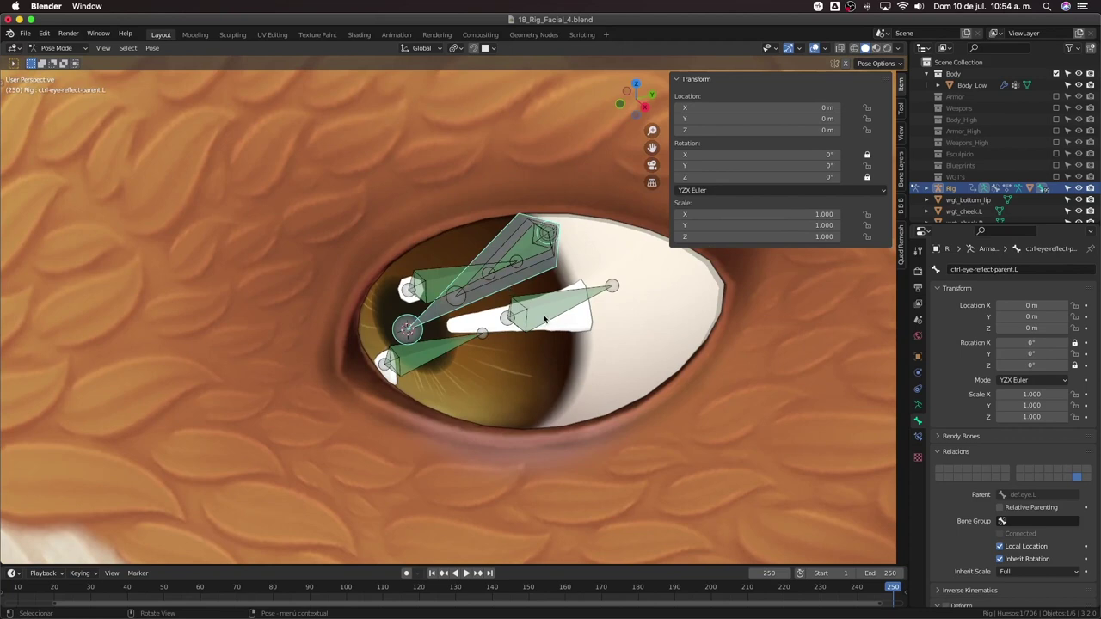
{"action": "left_click", "coordinate": [544, 319]}
{"action": "middle_click_drag", "start_coordinate": [544, 319], "coordinate": [502, 336]}
{"action": "left_click", "coordinate": [437, 353], "text": "shift"}
{"action": "left_click", "coordinate": [435, 291], "text": "shift"}
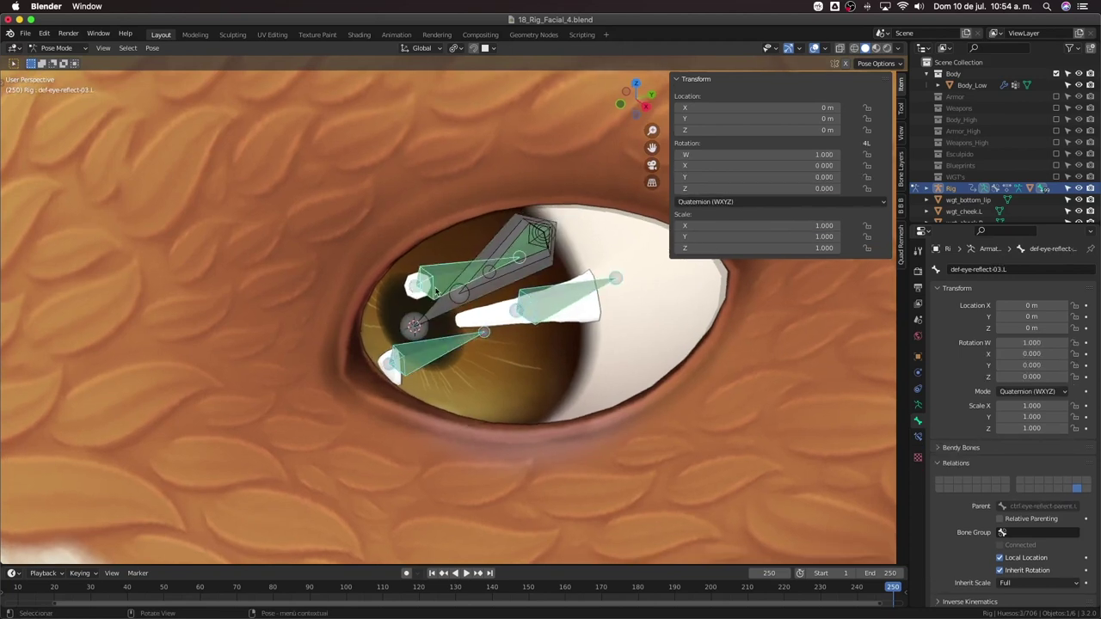
{"action": "key", "text": "m"}
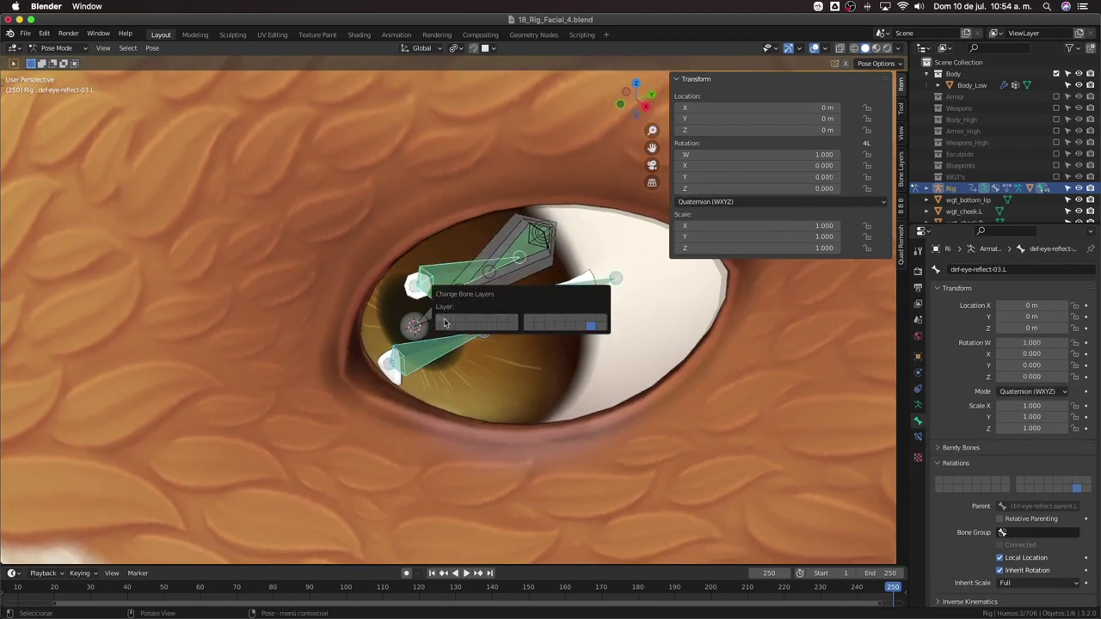
{"action": "left_click", "coordinate": [441, 320]}
{"action": "middle_click_drag", "start_coordinate": [445, 398], "coordinate": [474, 356]}
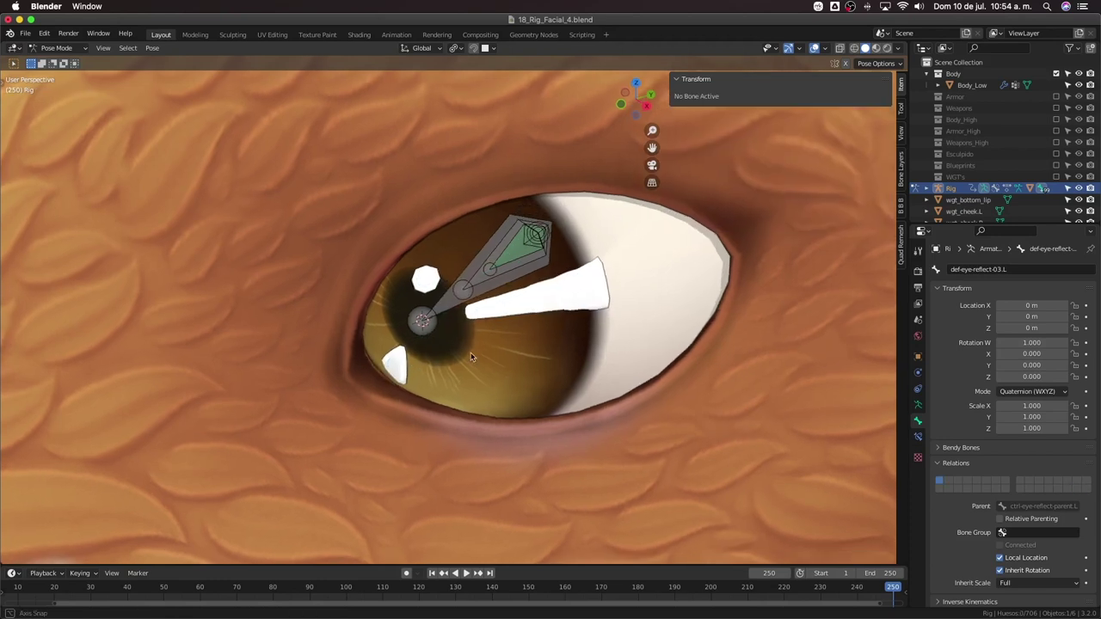
Make the EYES bone layer visible together with the left-eye reflection bones
{"action": "left_click", "coordinate": [494, 294]}
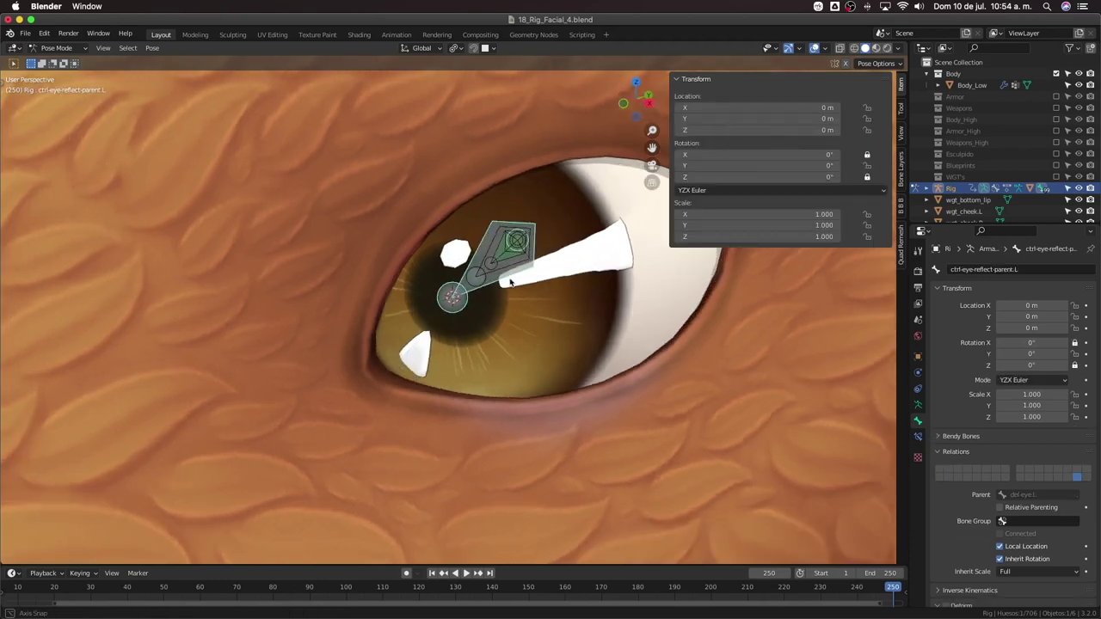
{"action": "key", "text": "n"}
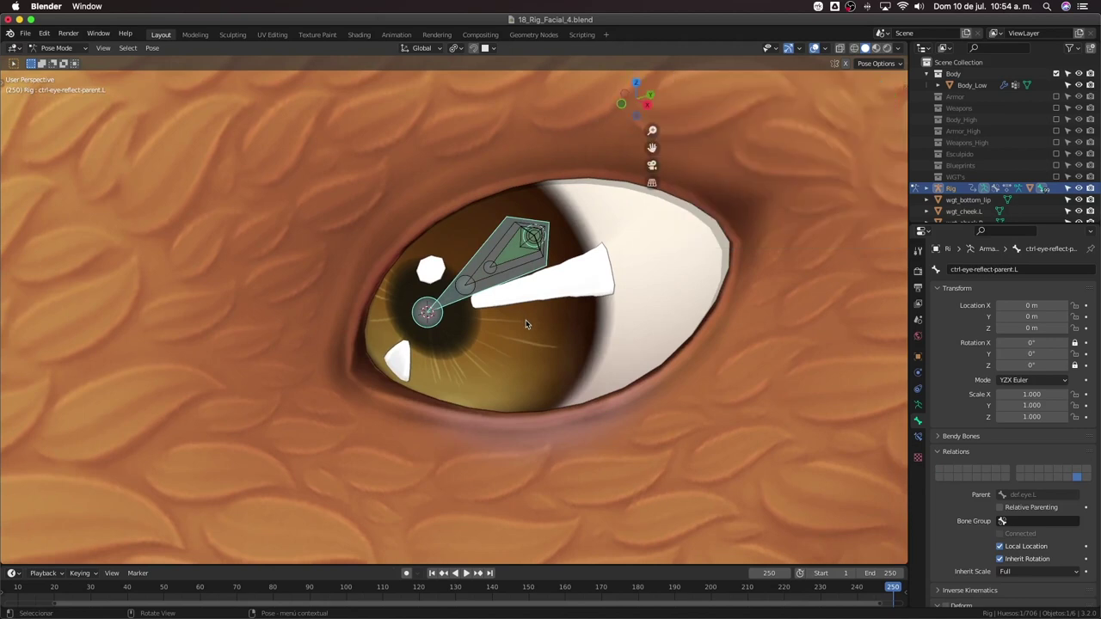
{"action": "key", "text": "n"}
{"action": "left_click", "coordinate": [900, 184]}
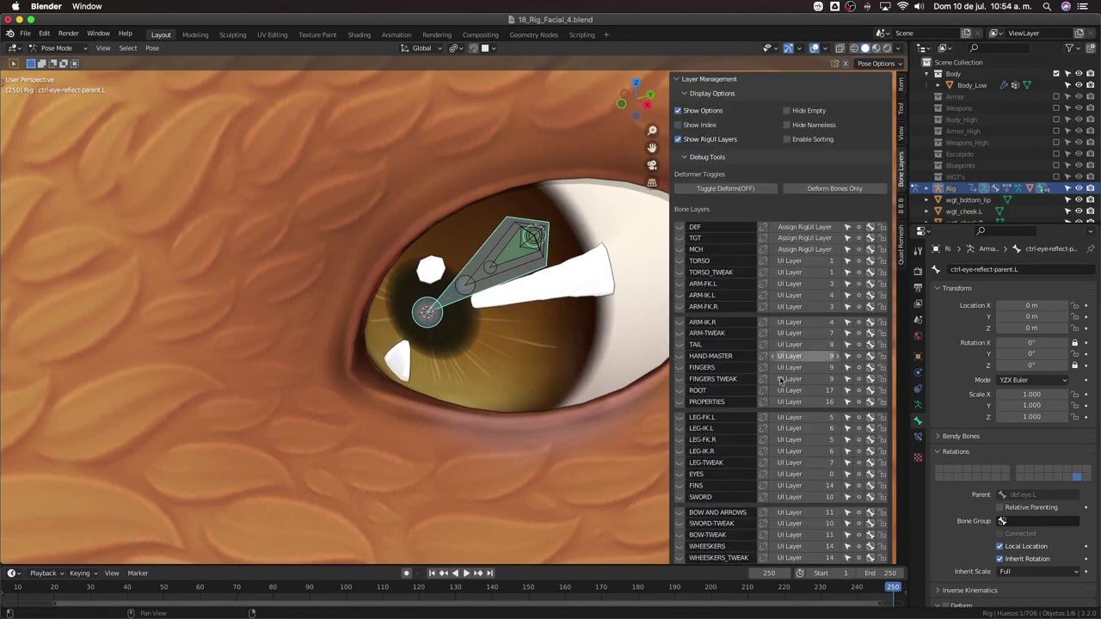
{"action": "scroll", "coordinate": [733, 419], "scroll_direction": "down", "scroll_amount": 5}
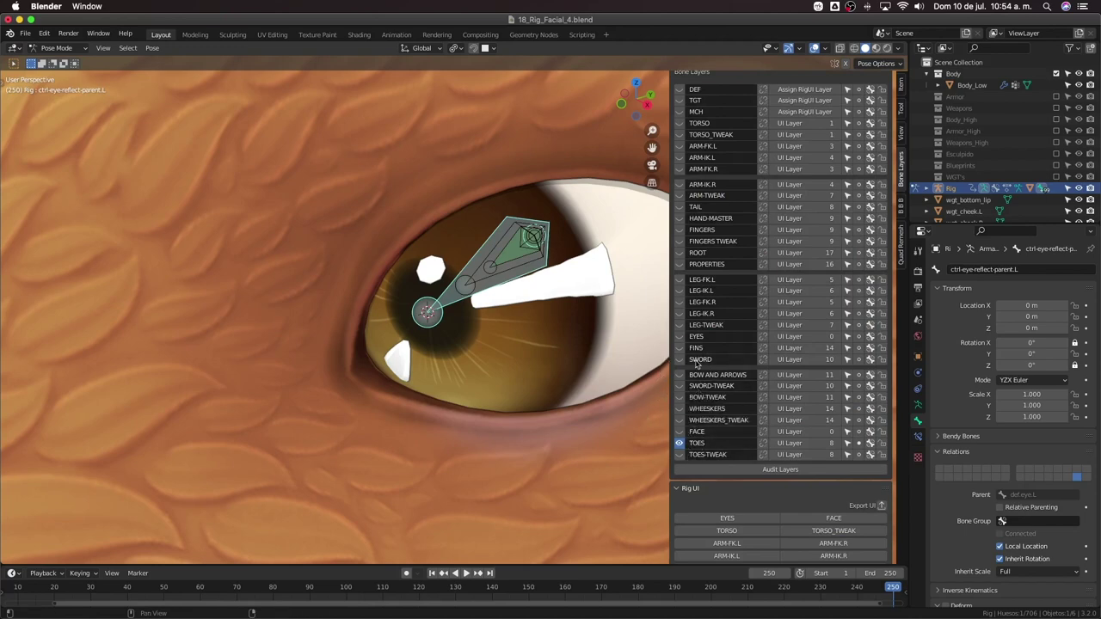
{"action": "scroll", "coordinate": [696, 363], "scroll_direction": "up", "scroll_amount": 2}
{"action": "left_click", "coordinate": [679, 384]}
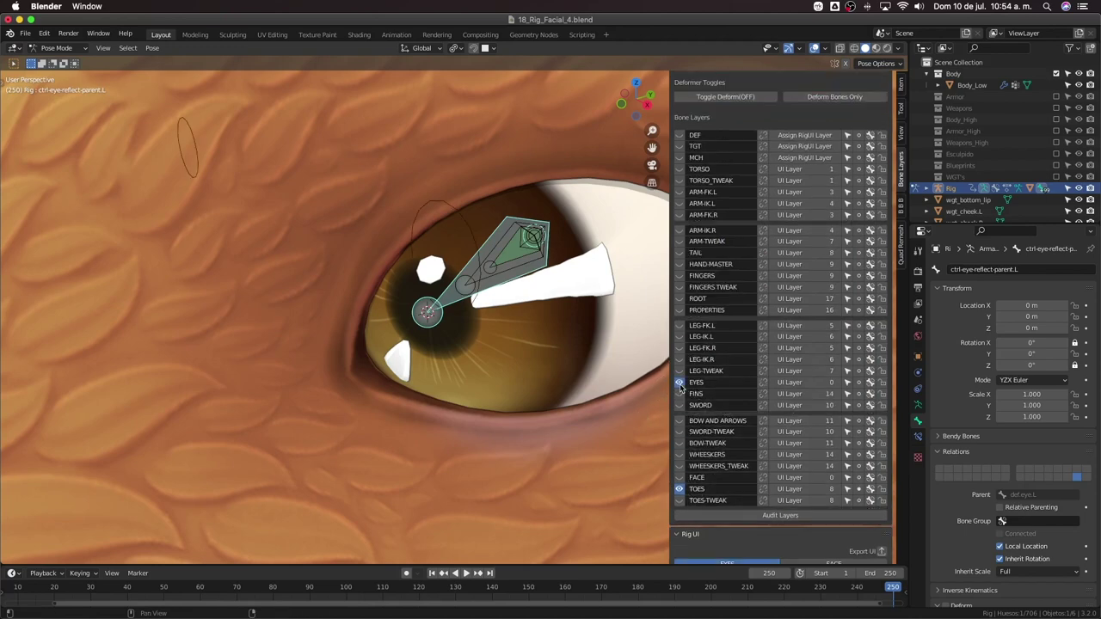
{"action": "scroll", "coordinate": [370, 288], "scroll_direction": "down", "scroll_amount": 4}
{"action": "middle_click_drag", "start_coordinate": [365, 288], "coordinate": [477, 334]}
{"action": "scroll", "coordinate": [397, 300], "scroll_direction": "down", "scroll_amount": 3}
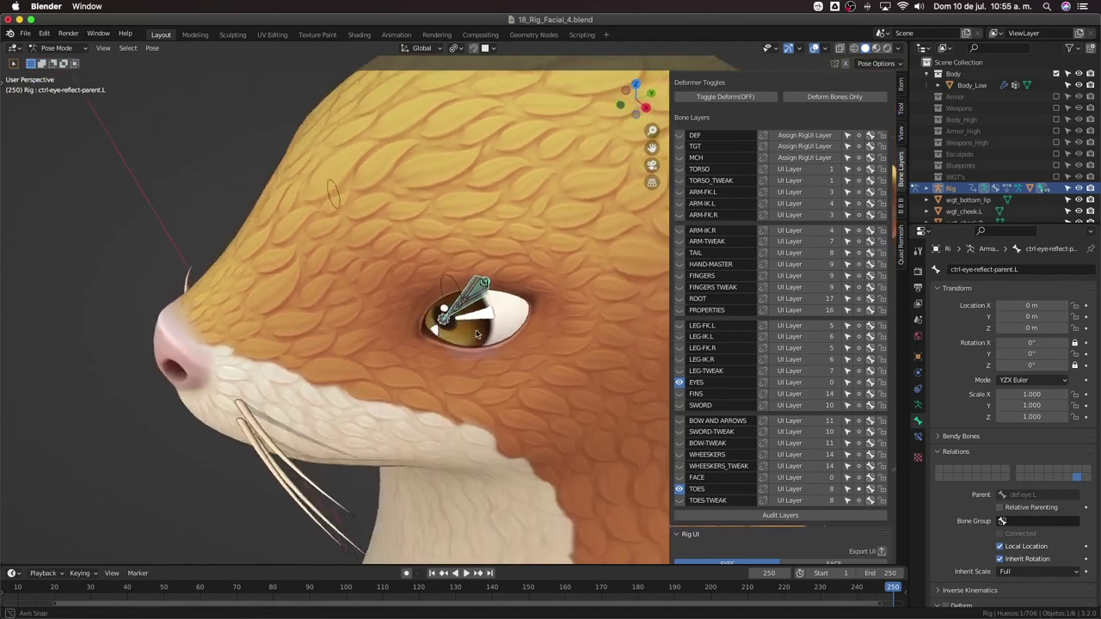
{"action": "scroll", "coordinate": [477, 333], "scroll_direction": "up", "scroll_amount": 3}
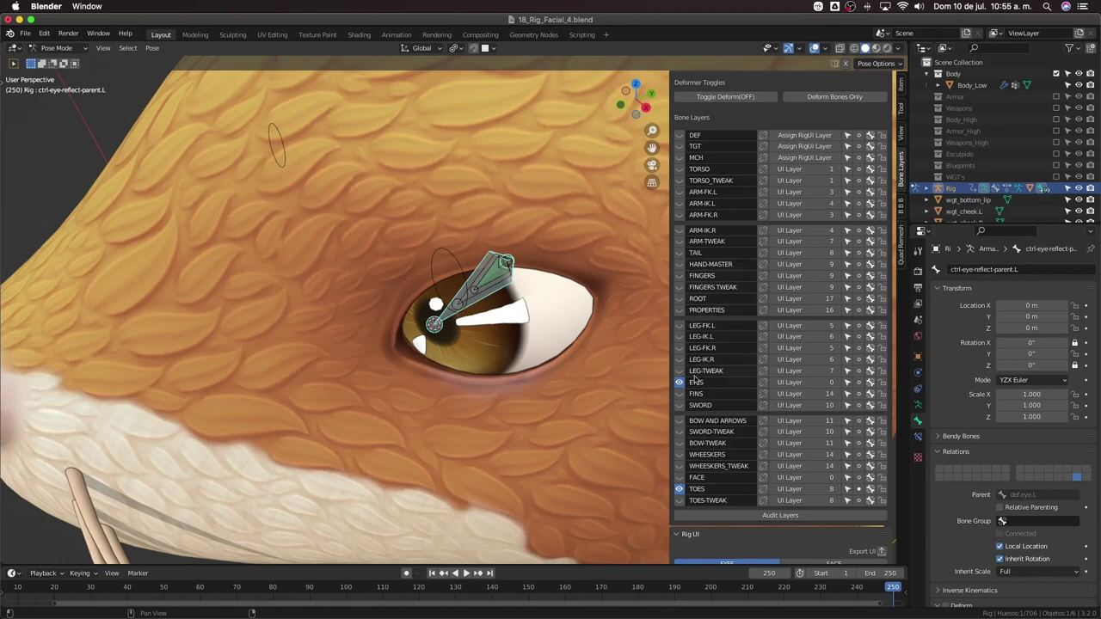
Make the SWORD-TWEAK bone layer visible and frame its bones beside the character's hand
{"action": "scroll", "coordinate": [697, 418], "scroll_direction": "down", "scroll_amount": 2}
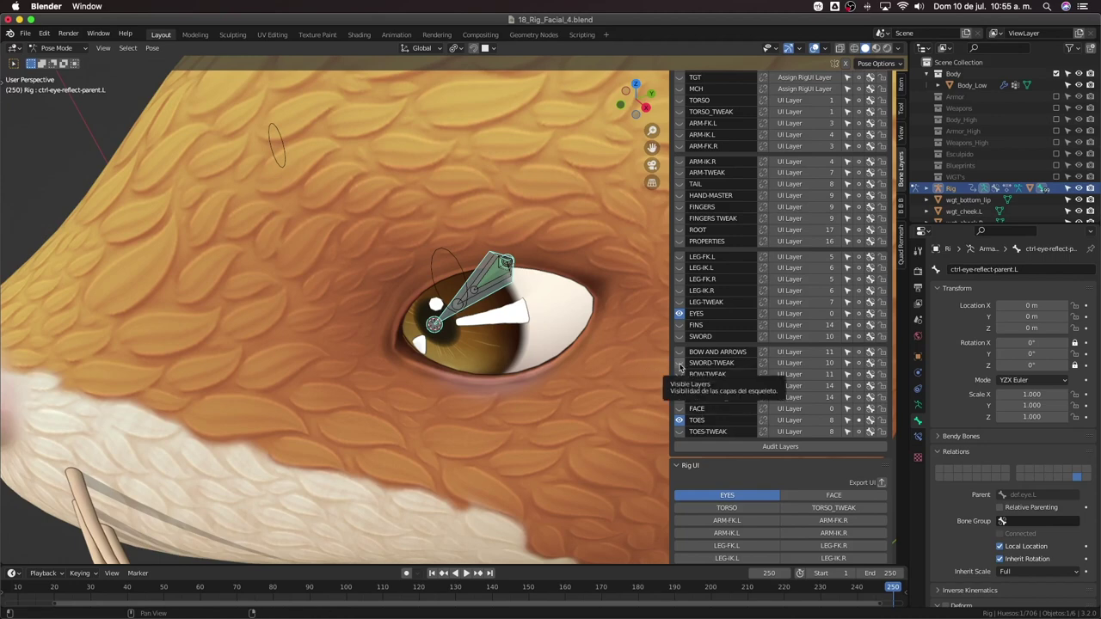
{"action": "scroll", "coordinate": [622, 367], "scroll_direction": "down", "scroll_amount": 5}
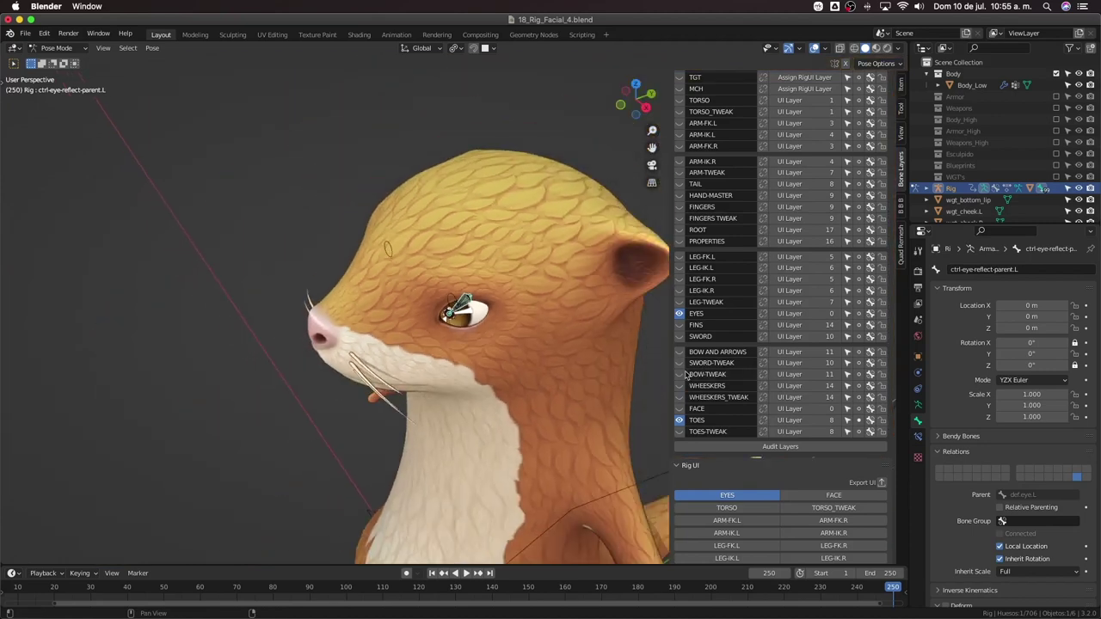
{"action": "left_click", "coordinate": [680, 363]}
{"action": "scroll", "coordinate": [539, 482], "scroll_direction": "down", "scroll_amount": 5}
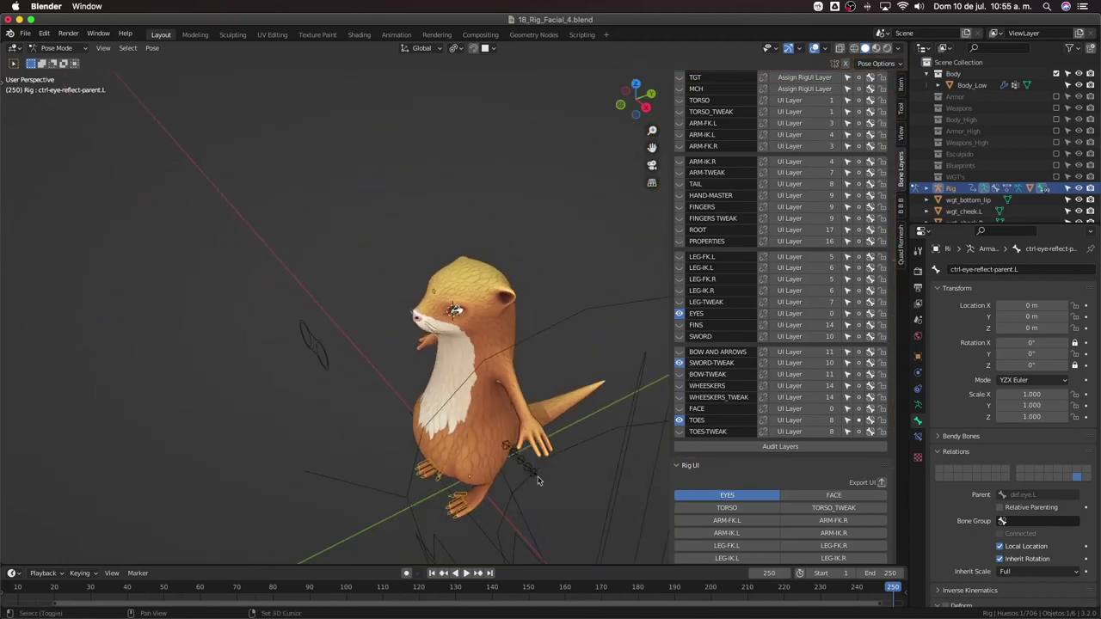
{"action": "middle_click_drag", "start_coordinate": [538, 480], "coordinate": [540, 413], "text": "shift"}
{"action": "middle_click_drag", "start_coordinate": [540, 413], "coordinate": [562, 411]}
{"action": "scroll", "coordinate": [542, 414], "scroll_direction": "up", "scroll_amount": 2}
Move the sword tweak bones to the SWORD layer and rename the SWORD-TWEAK layer EYE-REFLECTS
{"action": "left_click_drag", "start_coordinate": [517, 393], "coordinate": [548, 442], "text": "shift"}
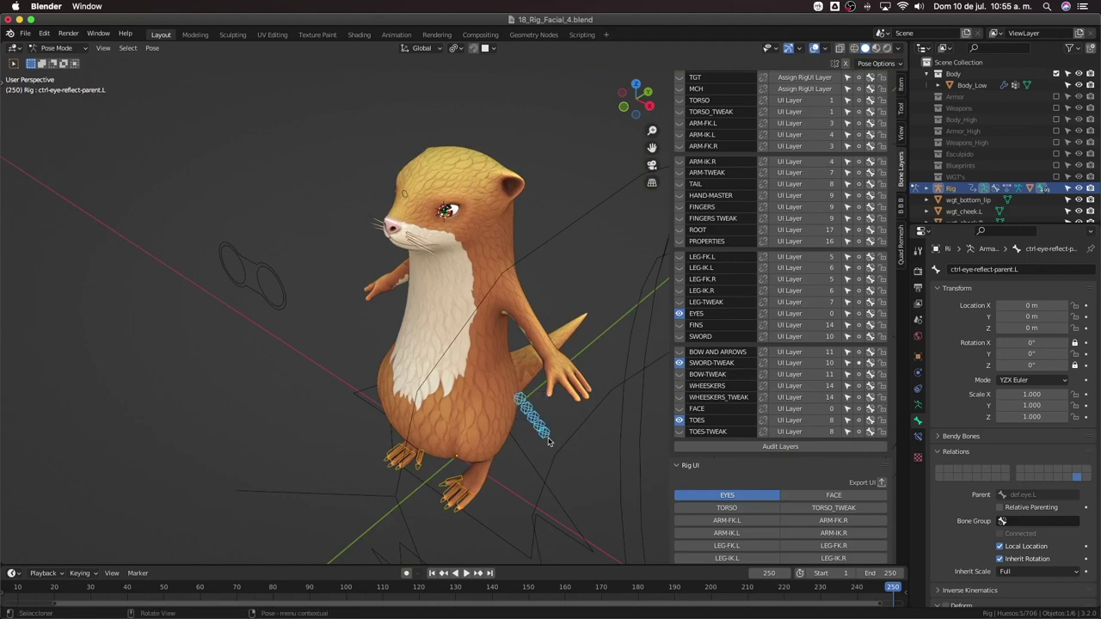
{"action": "left_click", "coordinate": [860, 338]}
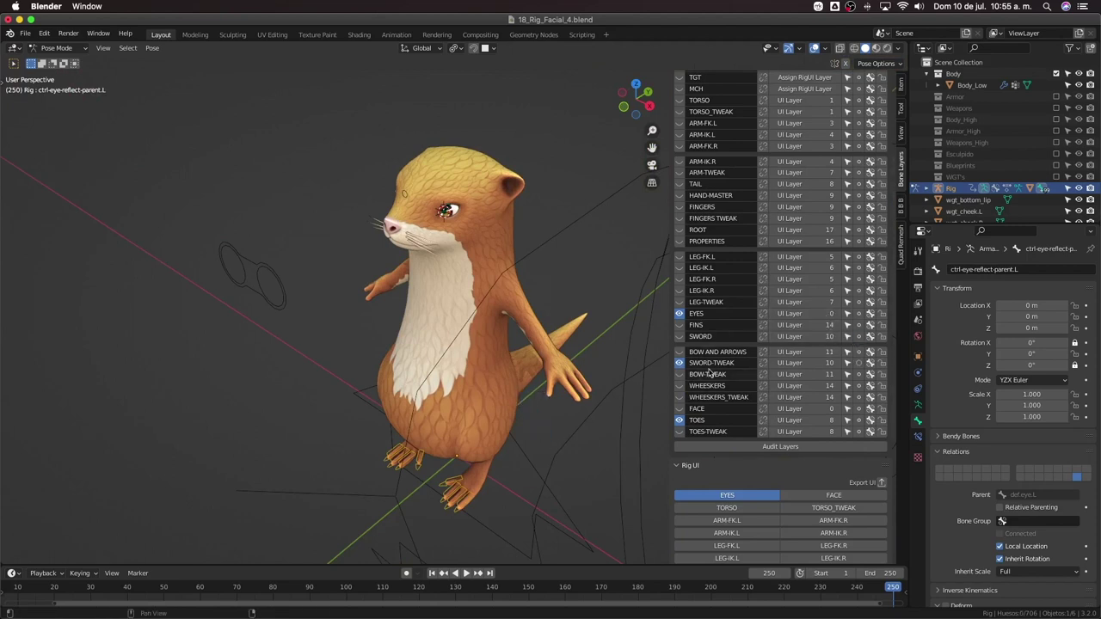
{"action": "double_click", "coordinate": [706, 364]}
{"action": "type", "text": "Eye"}
Assign ctrl-eye-reflect-parent.L to the EYE-REFLECTS bone layer
{"action": "scroll", "coordinate": [558, 298], "scroll_direction": "up", "scroll_amount": 2}
{"action": "middle_click_drag", "start_coordinate": [468, 263], "coordinate": [469, 348], "text": "shift"}
{"action": "scroll", "coordinate": [465, 301], "scroll_direction": "up", "scroll_amount": 4}
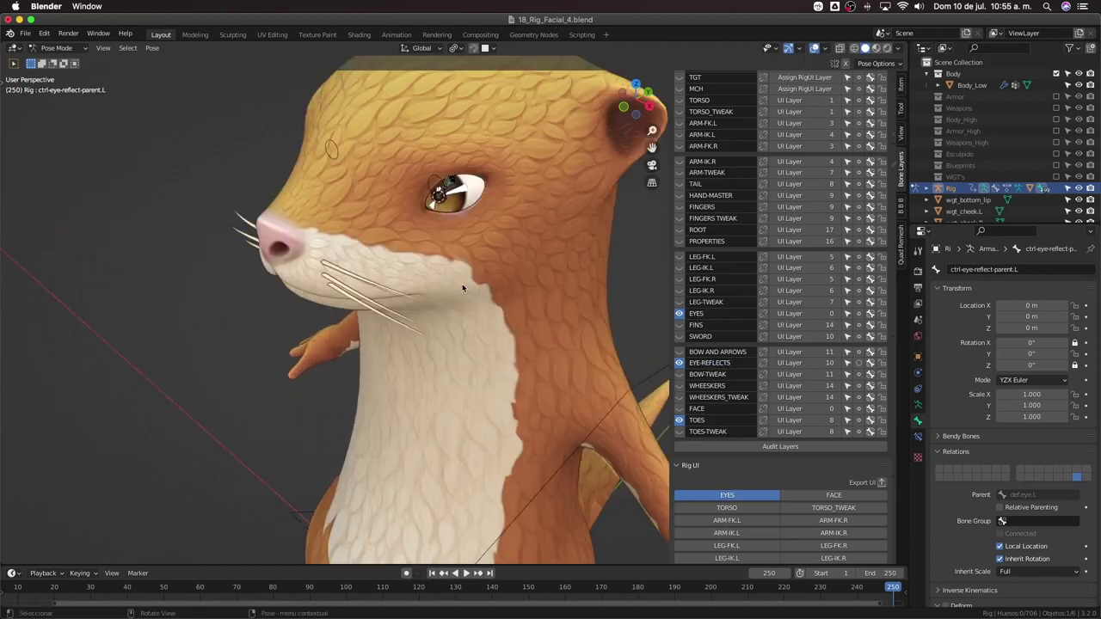
{"action": "middle_click_drag", "start_coordinate": [461, 287], "coordinate": [469, 348], "text": "shift"}
{"action": "scroll", "coordinate": [470, 348], "scroll_direction": "up", "scroll_amount": 8}
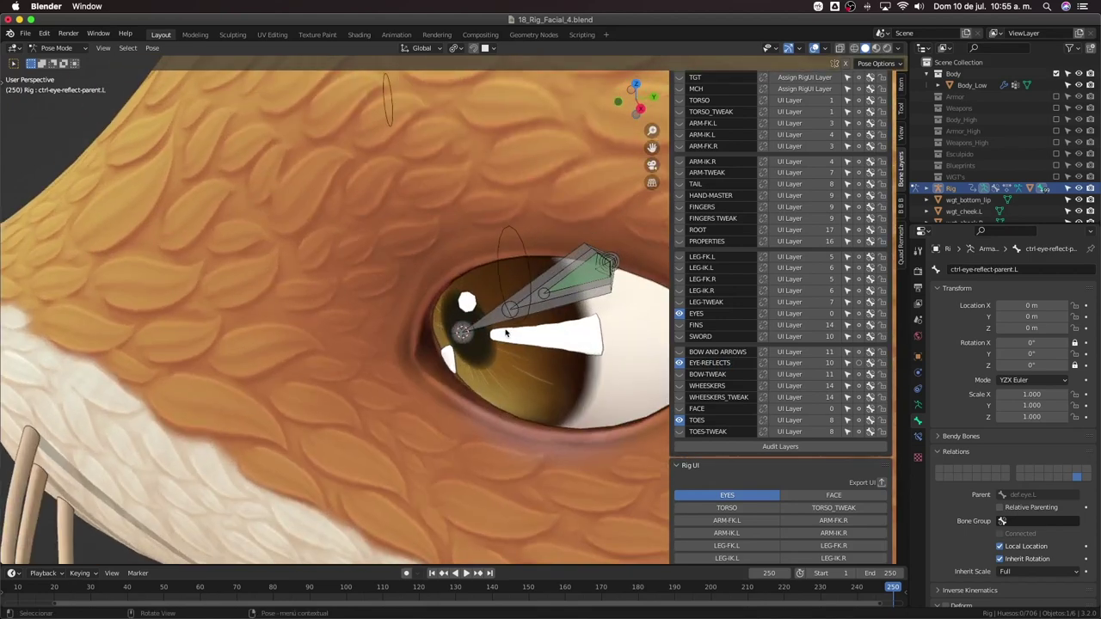
{"action": "left_click", "coordinate": [493, 320]}
{"action": "middle_click_drag", "start_coordinate": [493, 320], "coordinate": [495, 330]}
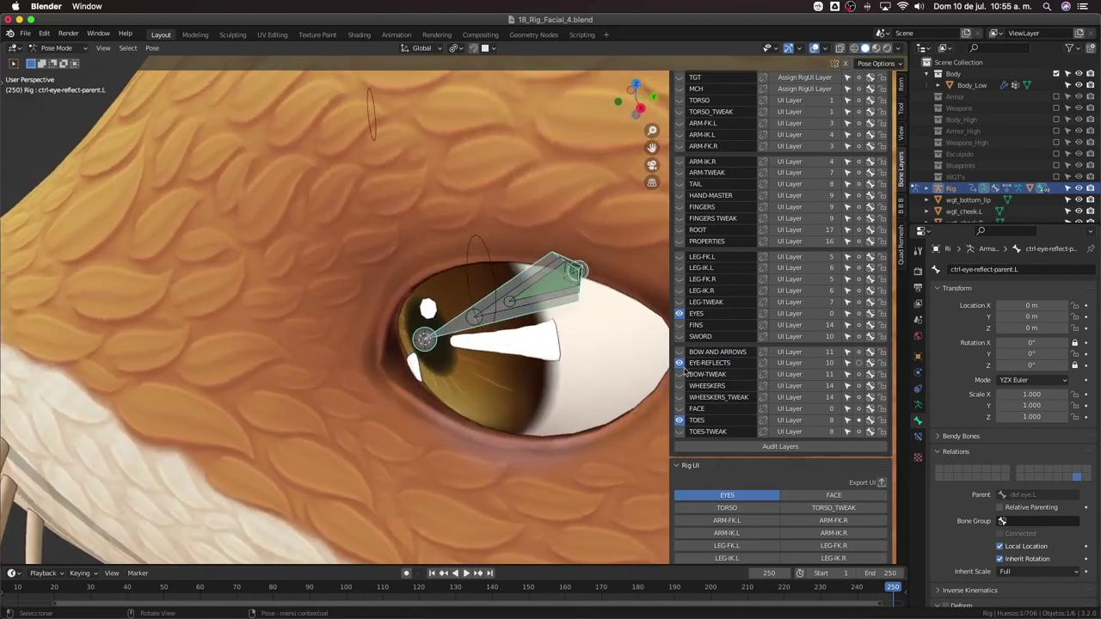
{"action": "left_click", "coordinate": [859, 363]}
Reveal the hidden bones and hide ctrl-eye-reflect-parent.L to expose the bones underneath
{"action": "key", "text": "alt+h"}
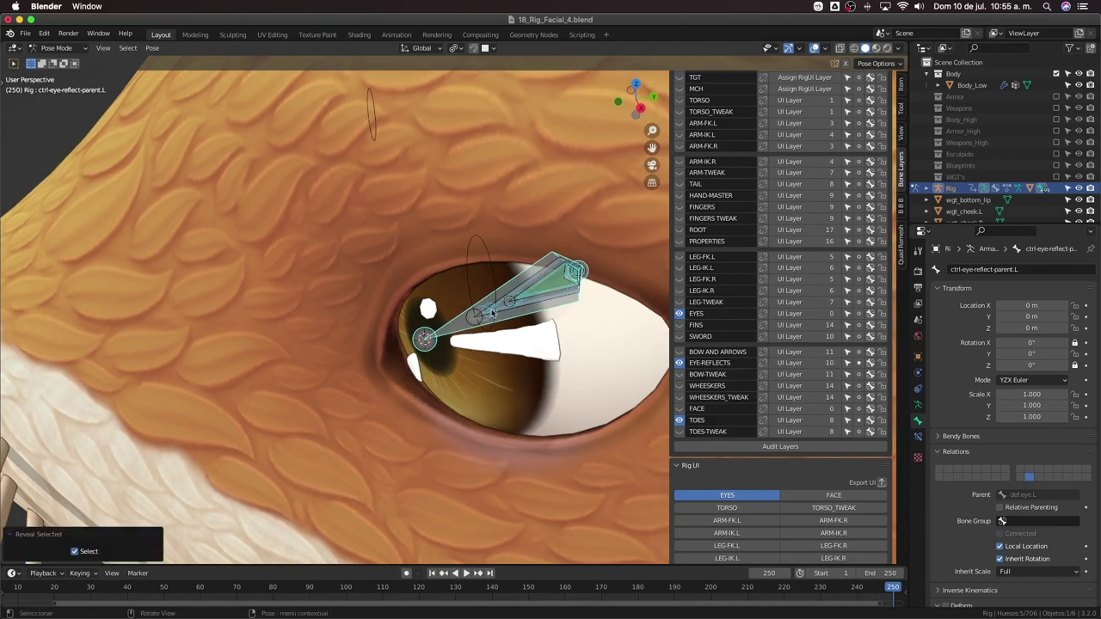
{"action": "left_click", "coordinate": [503, 327]}
{"action": "key", "text": "h"}
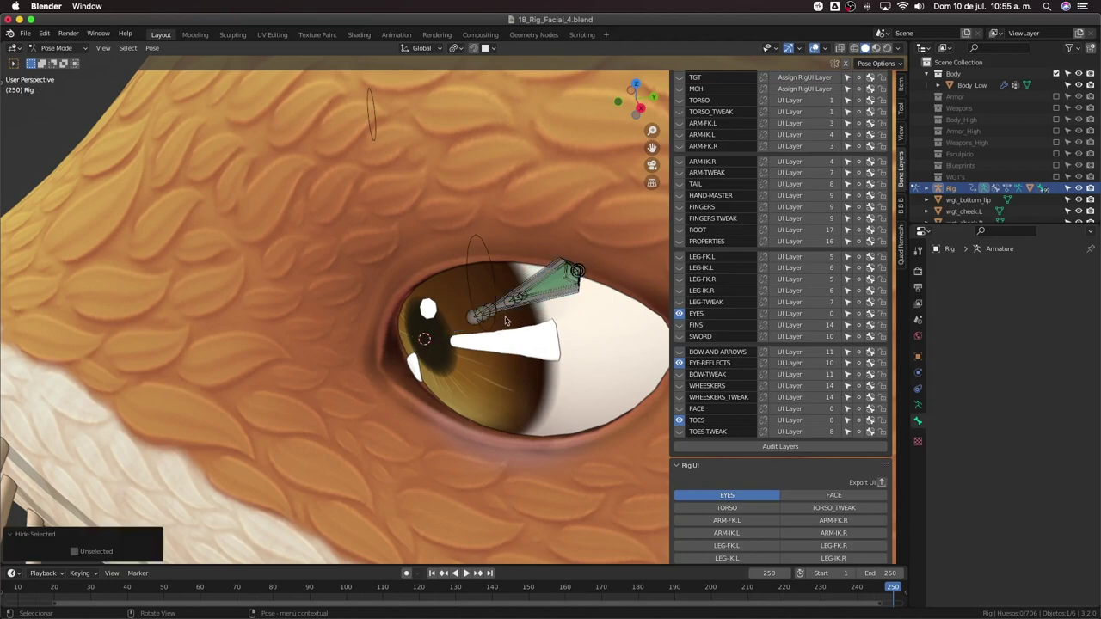
Assign ctrl-eye-reflect-02.L and the two overlapping reflection control bones to the EYE-REFLECTS layer, and hide them
{"action": "left_click", "coordinate": [504, 312]}
{"action": "scroll", "coordinate": [516, 318], "scroll_direction": "up", "scroll_amount": 3}
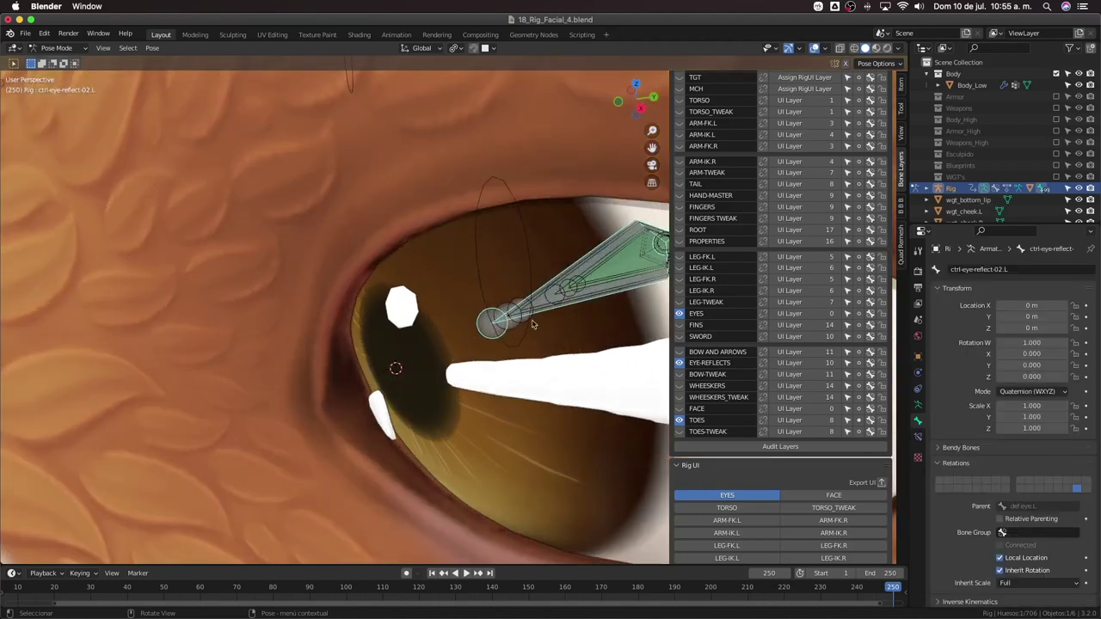
{"action": "left_click", "coordinate": [523, 316]}
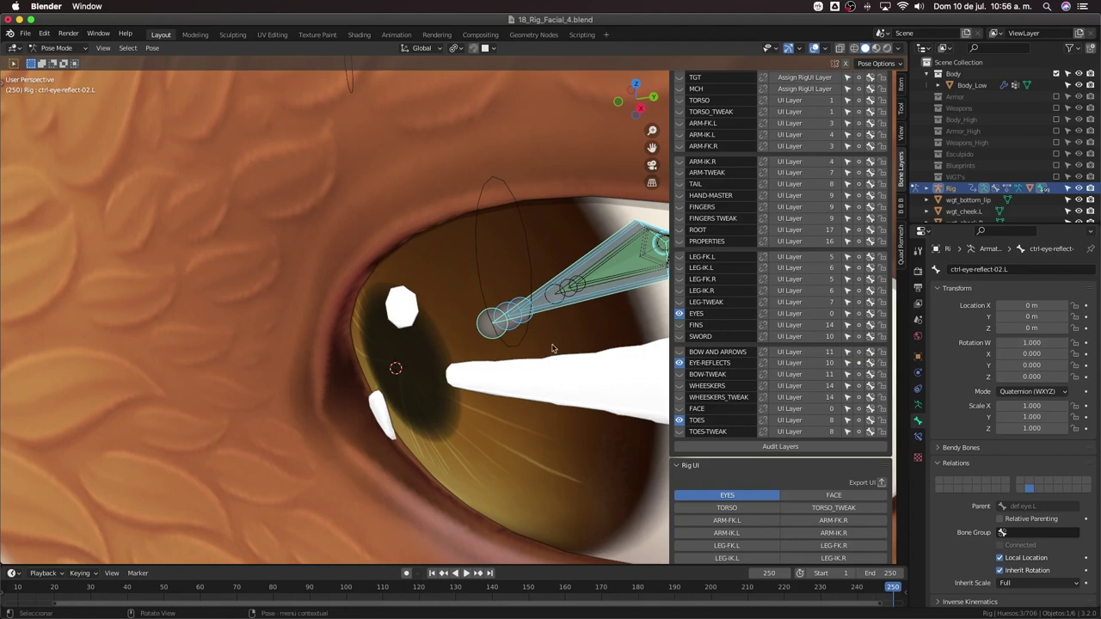
{"action": "middle_click_drag", "start_coordinate": [556, 349], "coordinate": [537, 351]}
{"action": "key", "text": "h"}
Assign the three remaining left-eye reflection mechanism bones to the MCH bone layer, leaving the oval eye controls out
{"action": "scroll", "coordinate": [563, 322], "scroll_direction": "down", "scroll_amount": 3}
{"action": "key", "text": "c"}
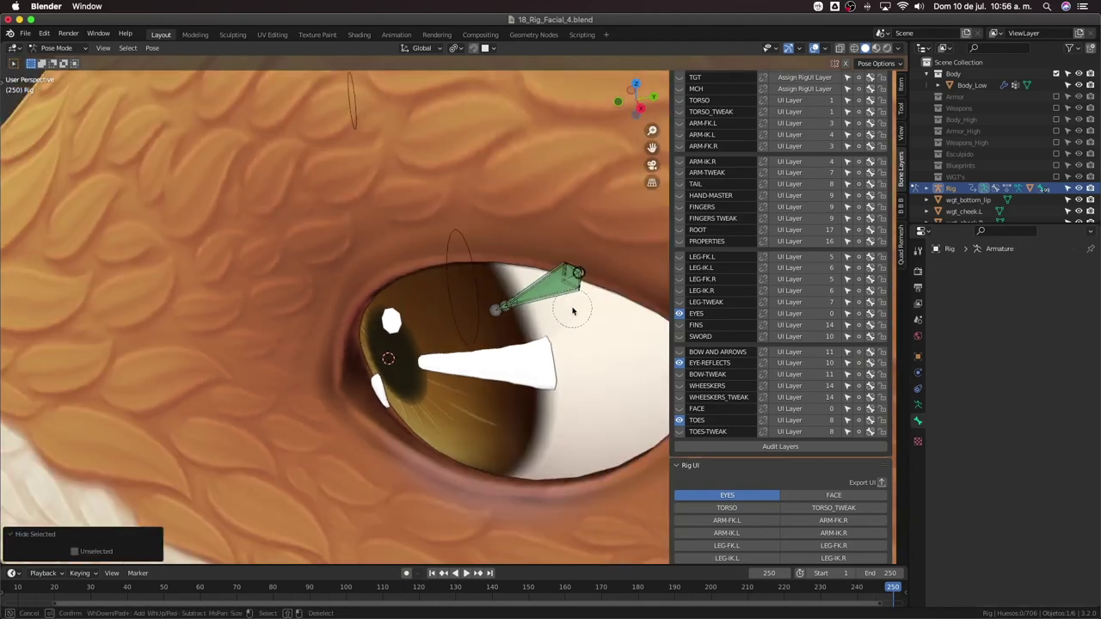
{"action": "left_click", "coordinate": [575, 283]}
{"action": "key", "text": "Escape"}
{"action": "scroll", "coordinate": [528, 301], "scroll_direction": "down", "scroll_amount": 1}
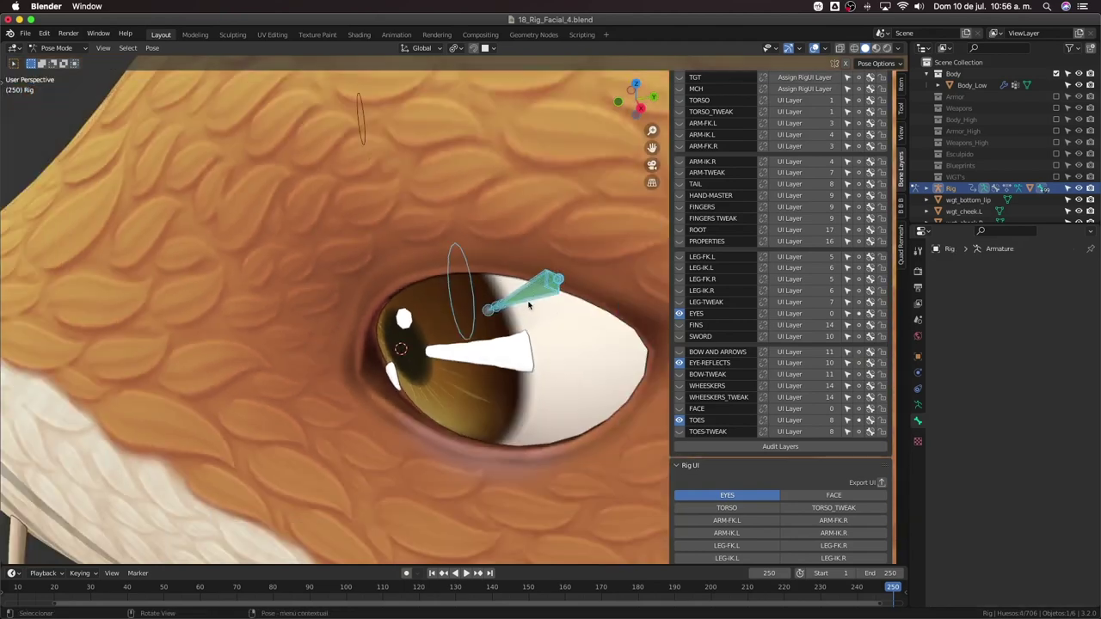
{"action": "key", "text": "c"}
{"action": "left_click", "coordinate": [458, 279], "text": "shift"}
{"action": "key", "text": "Escape"}
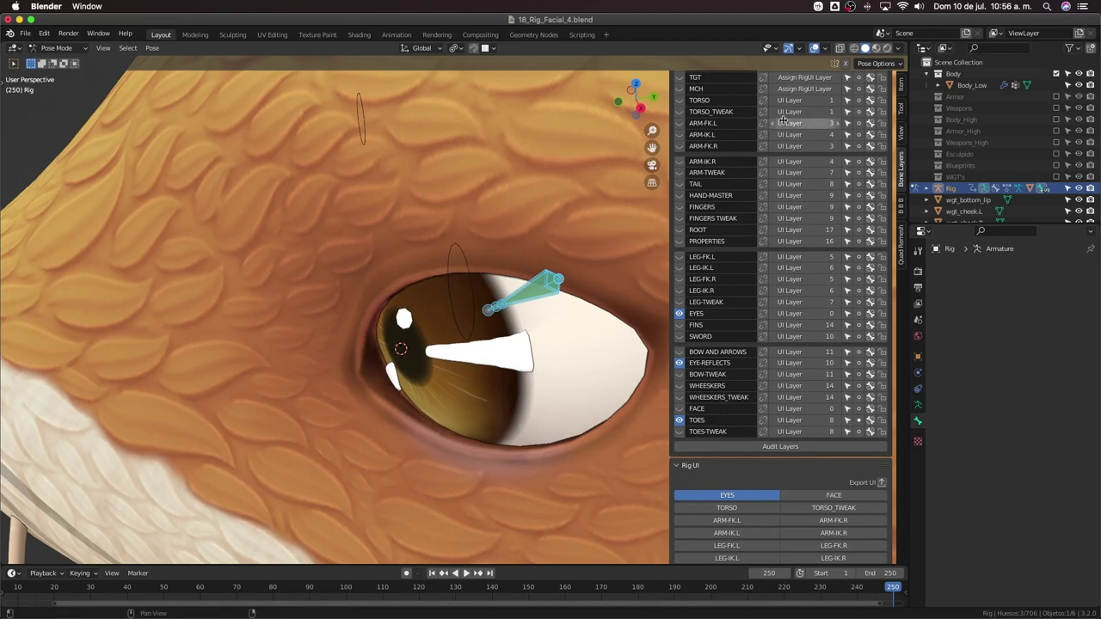
{"action": "left_click", "coordinate": [860, 90]}
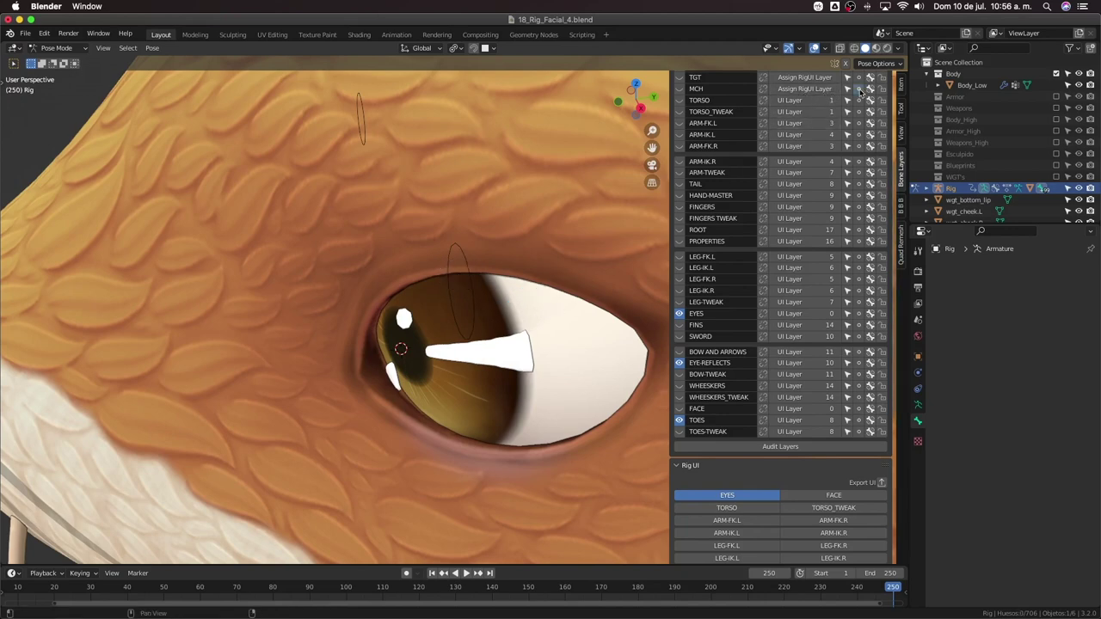
{"action": "scroll", "coordinate": [616, 301], "scroll_direction": "down", "scroll_amount": 2}
{"action": "middle_click_drag", "start_coordinate": [616, 301], "coordinate": [653, 282]}
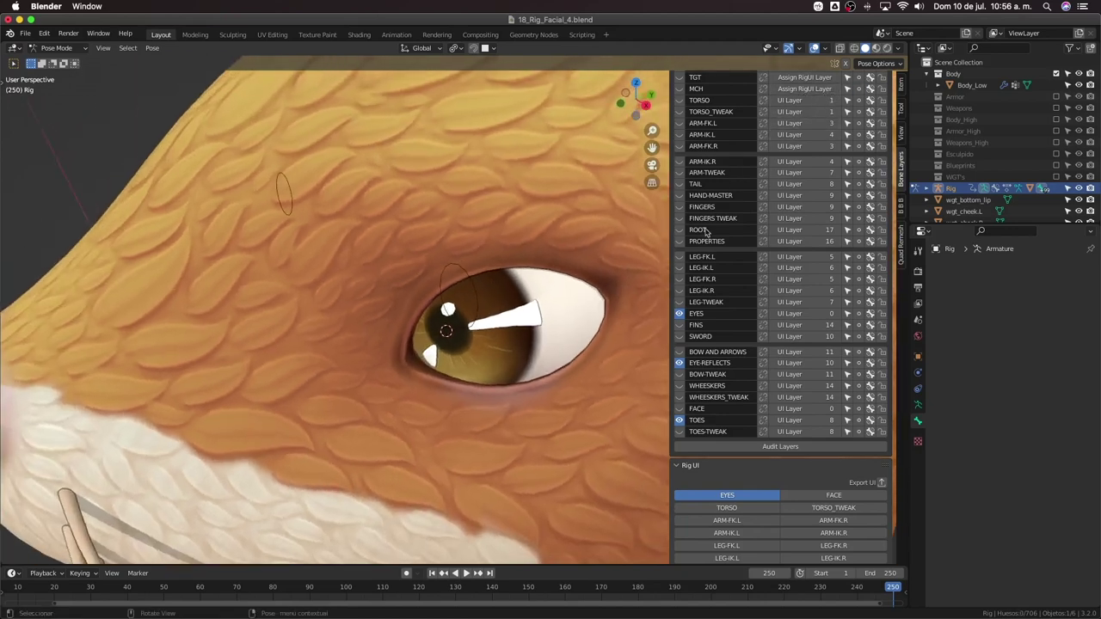
Show the MCH and DEF bone layers and add the three left-eye reflection deformation bones to the selection
{"action": "left_click", "coordinate": [678, 90]}
{"action": "scroll", "coordinate": [681, 99], "scroll_direction": "up", "scroll_amount": 2}
{"action": "left_click", "coordinate": [679, 112]}
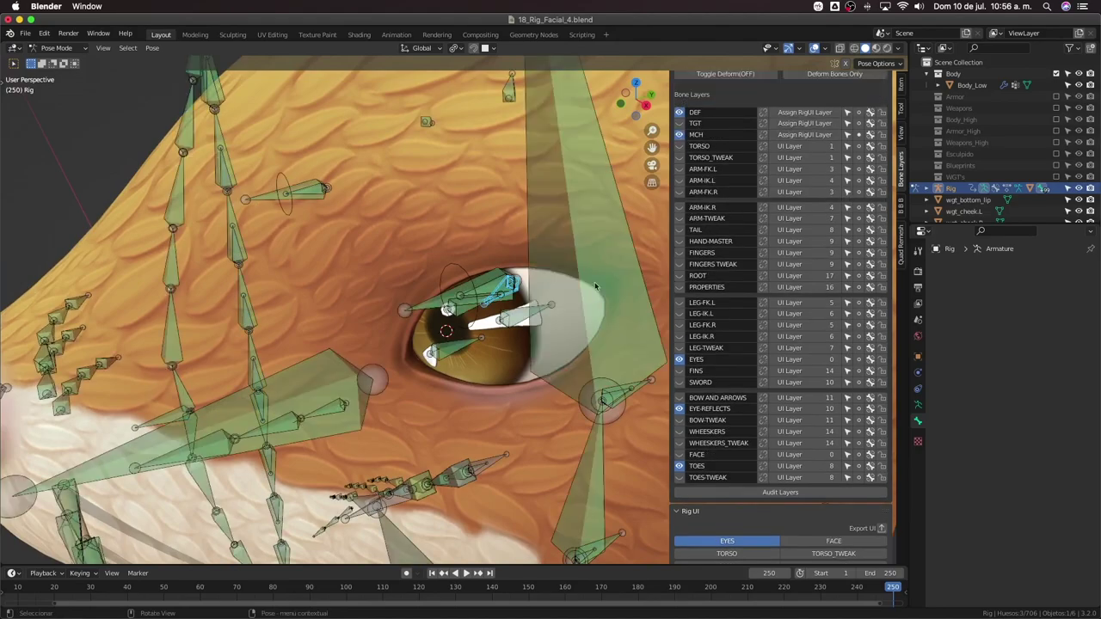
{"action": "middle_click_drag", "start_coordinate": [596, 285], "coordinate": [512, 329]}
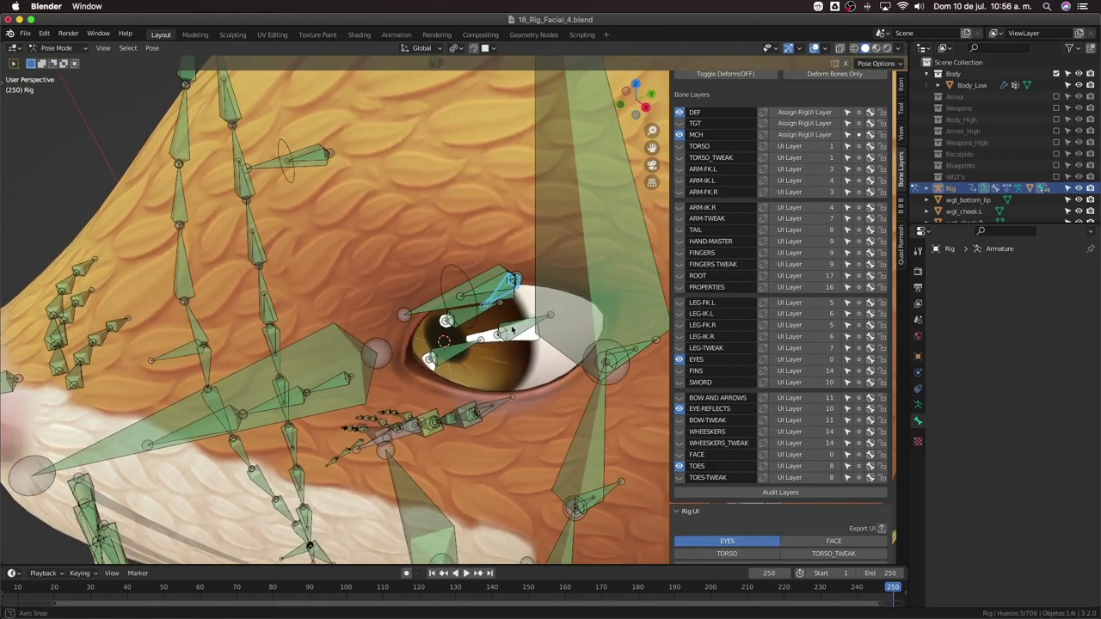
{"action": "scroll", "coordinate": [517, 323], "scroll_direction": "up", "scroll_amount": 2}
{"action": "middle_click_drag", "start_coordinate": [594, 362], "coordinate": [632, 374]}
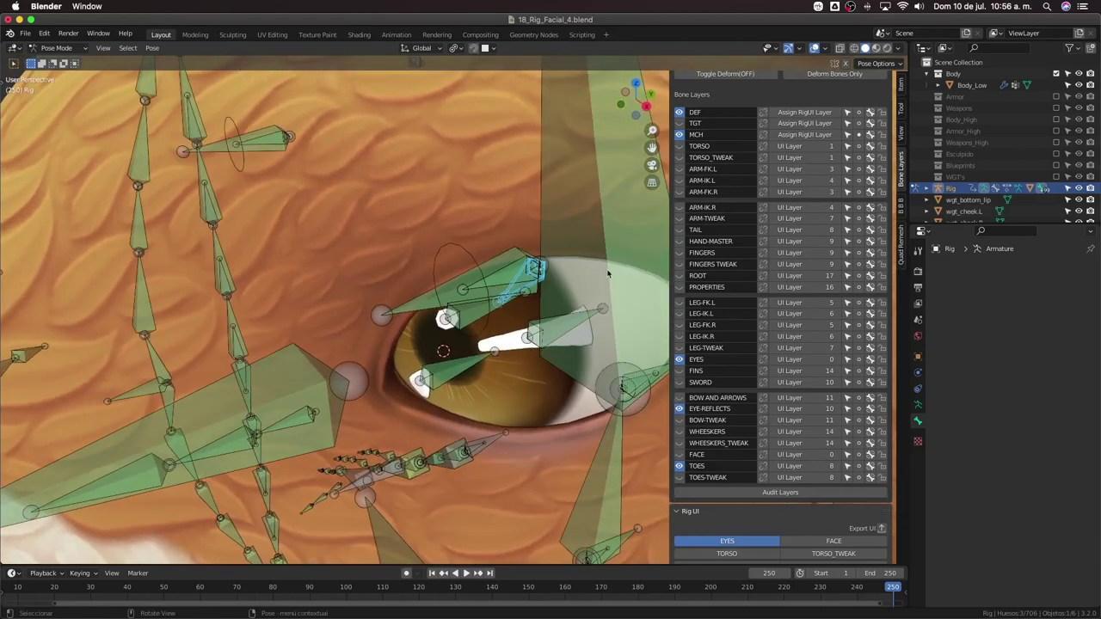
{"action": "middle_click_drag", "start_coordinate": [608, 273], "coordinate": [539, 331]}
{"action": "key", "text": "c"}
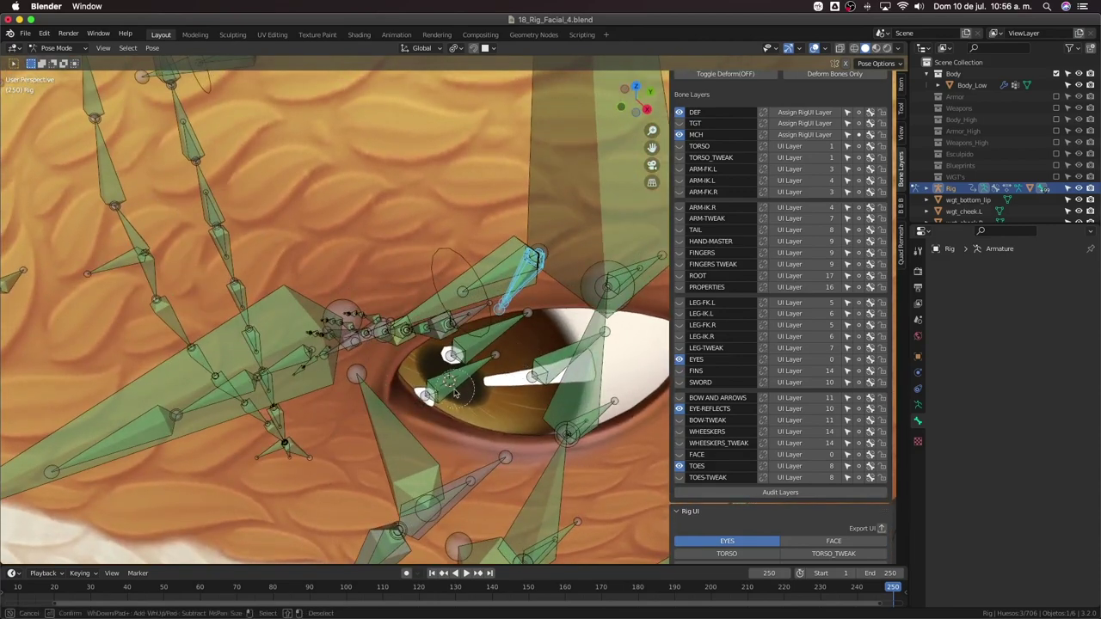
{"action": "mouse_move", "coordinate": [455, 394]}
{"action": "left_mouse_down"}
{"action": "mouse_move", "coordinate": [509, 342]}
{"action": "mouse_move", "coordinate": [549, 357]}
{"action": "mouse_move", "coordinate": [527, 375]}
{"action": "left_mouse_up"}
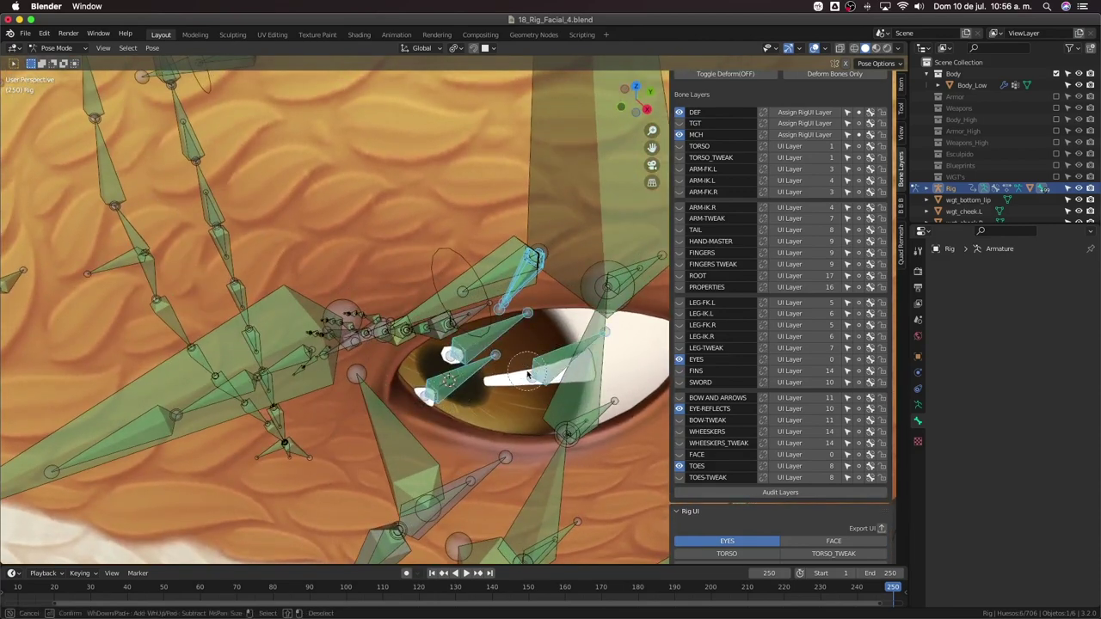
{"action": "key", "text": "Escape"}
{"action": "mouse_move", "coordinate": [527, 375]}
{"action": "middle_mouse_down"}
{"action": "mouse_move", "coordinate": [526, 345]}
{"action": "mouse_move", "coordinate": [494, 310]}
{"action": "middle_mouse_up"}
{"action": "key", "text": "alt"}
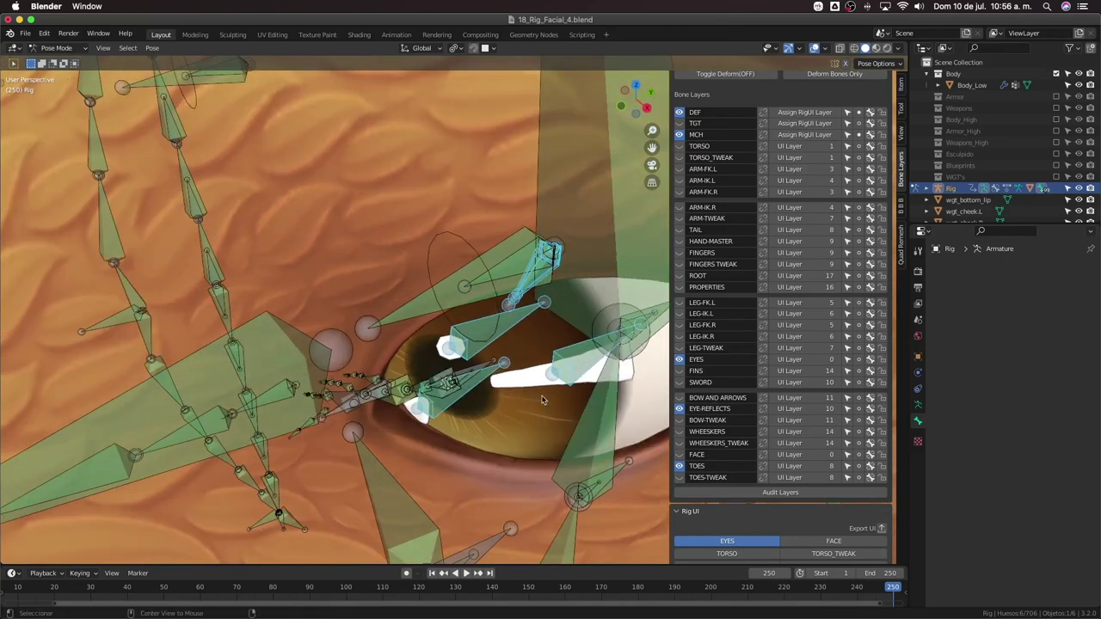
{"action": "middle_click_drag", "start_coordinate": [565, 391], "coordinate": [508, 361]}
Undo the reflection bones' layer assignments and the renaming of the SWORD-TWEAK layer, back to all reflection bones on the TOES layer
{"action": "key", "text": "super+z"}
{"action": "key", "text": "super+z"}
{"action": "key", "text": "super+z"}
{"action": "key", "text": "super+z"}
{"action": "key", "text": "super+z"}
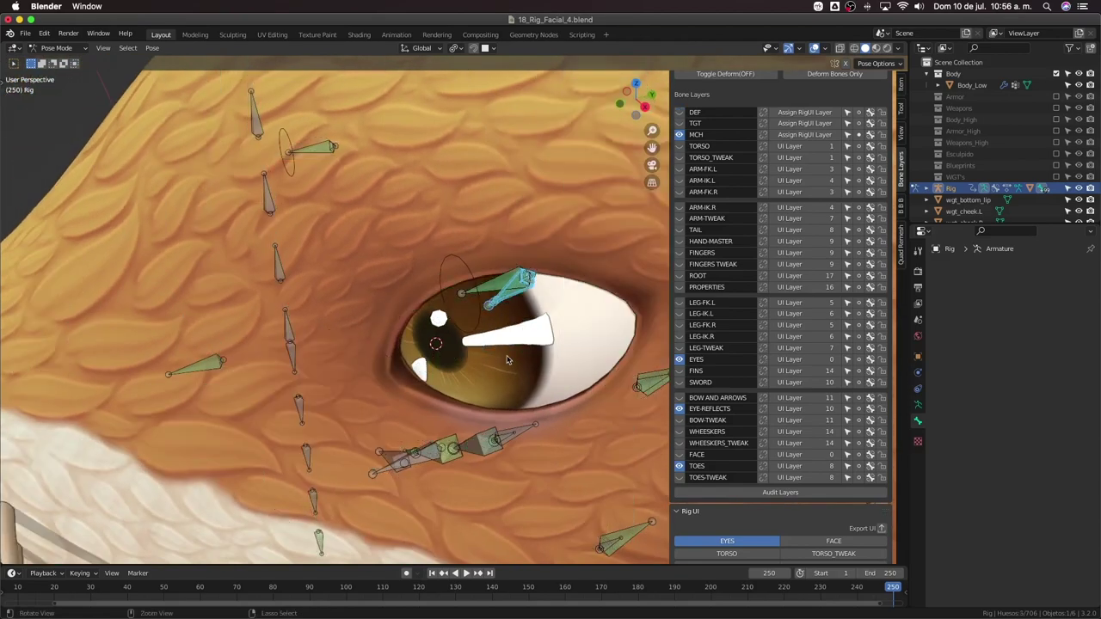
{"action": "left_click", "coordinate": [508, 361]}
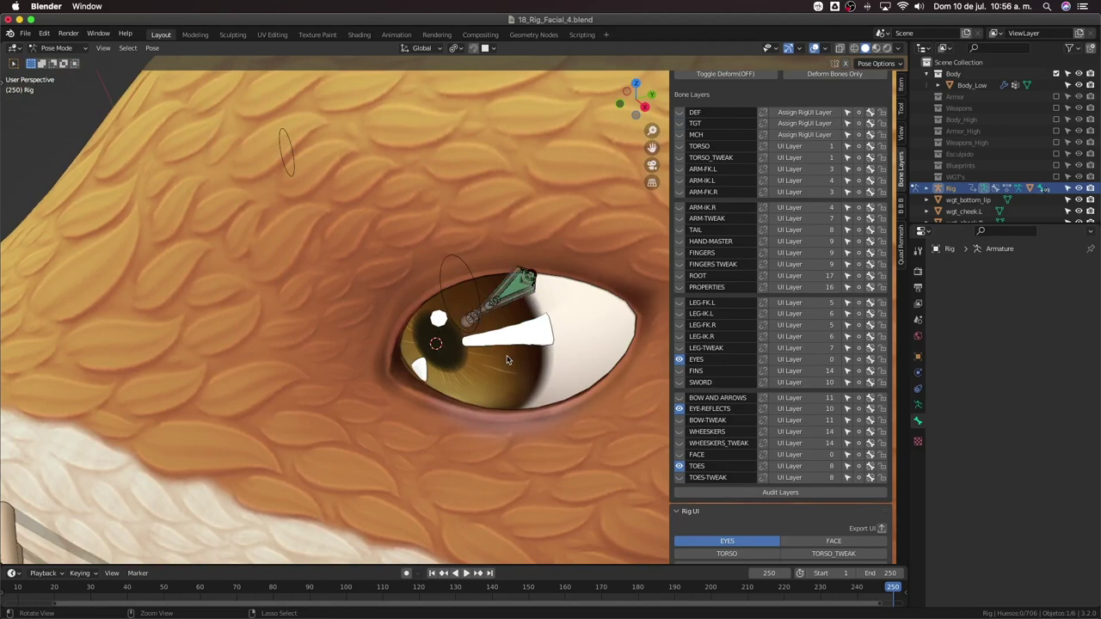
{"action": "key", "text": "super+z"}
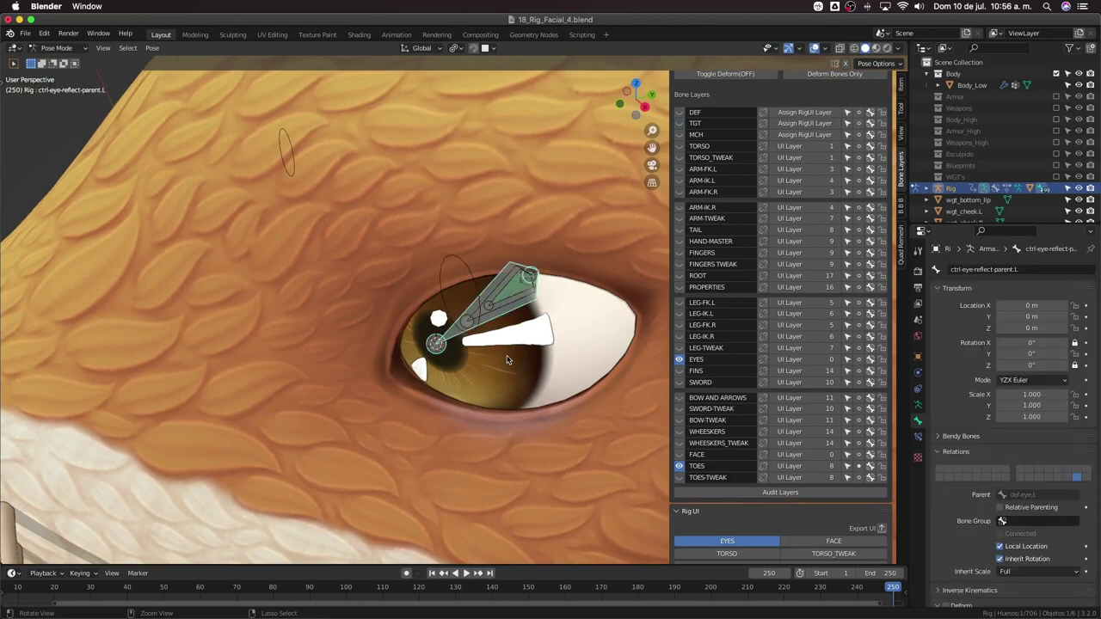
{"action": "key", "text": "super+z"}
Reveal the hidden left-eye reflection bones in armature Edit Mode, select the whole set and symmetrize it to the other side
{"action": "key", "text": "alt+h"}
{"action": "middle_click_drag", "start_coordinate": [539, 358], "coordinate": [540, 362]}
{"action": "scroll", "coordinate": [538, 362], "scroll_direction": "down", "scroll_amount": 4}
{"action": "scroll", "coordinate": [541, 344], "scroll_direction": "up", "scroll_amount": 2}
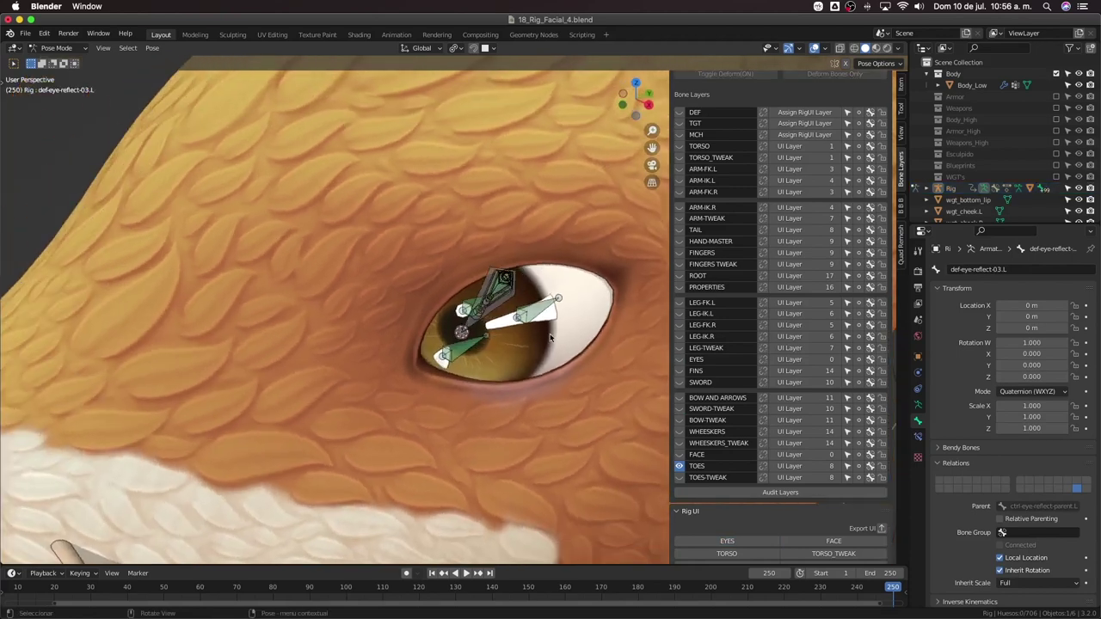
{"action": "key", "text": "Tab"}
{"action": "middle_click_drag", "start_coordinate": [549, 321], "coordinate": [532, 324]}
{"action": "key", "text": "alt+h"}
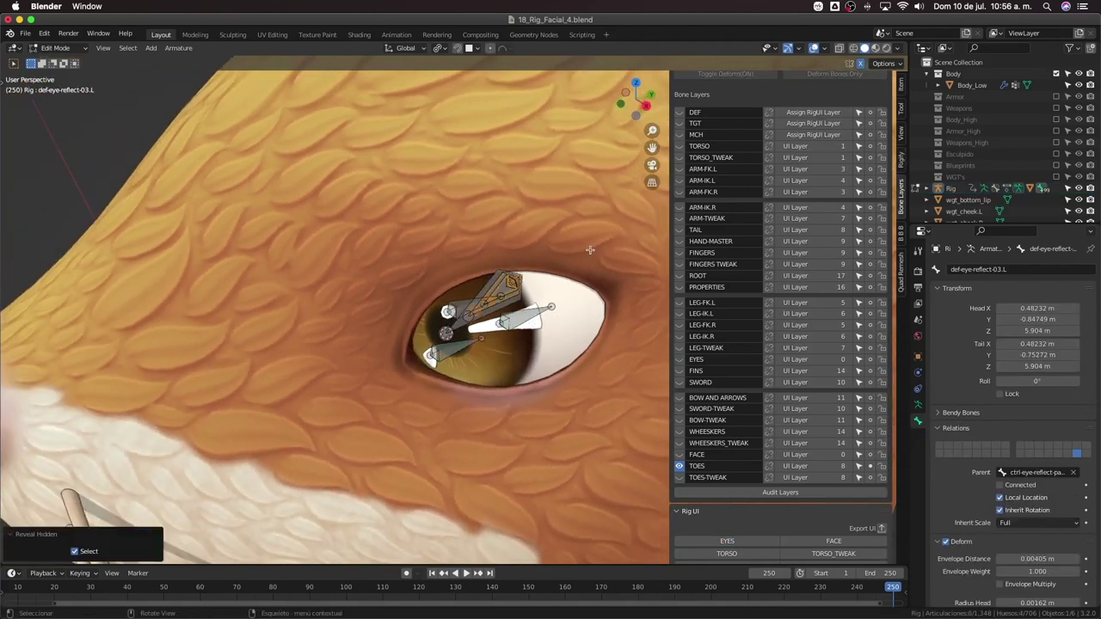
{"action": "left_click_drag", "start_coordinate": [590, 250], "coordinate": [437, 371]}
{"action": "scroll", "coordinate": [434, 372], "scroll_direction": "up", "scroll_amount": 3}
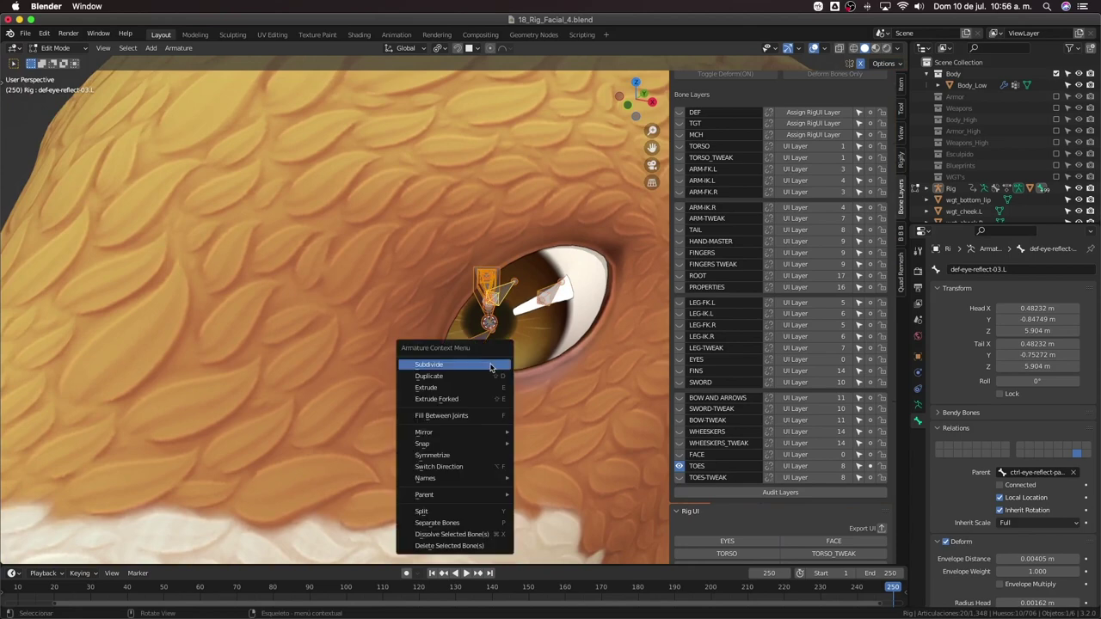
{"action": "right_click", "coordinate": [491, 376]}
{"action": "left_click", "coordinate": [477, 455]}
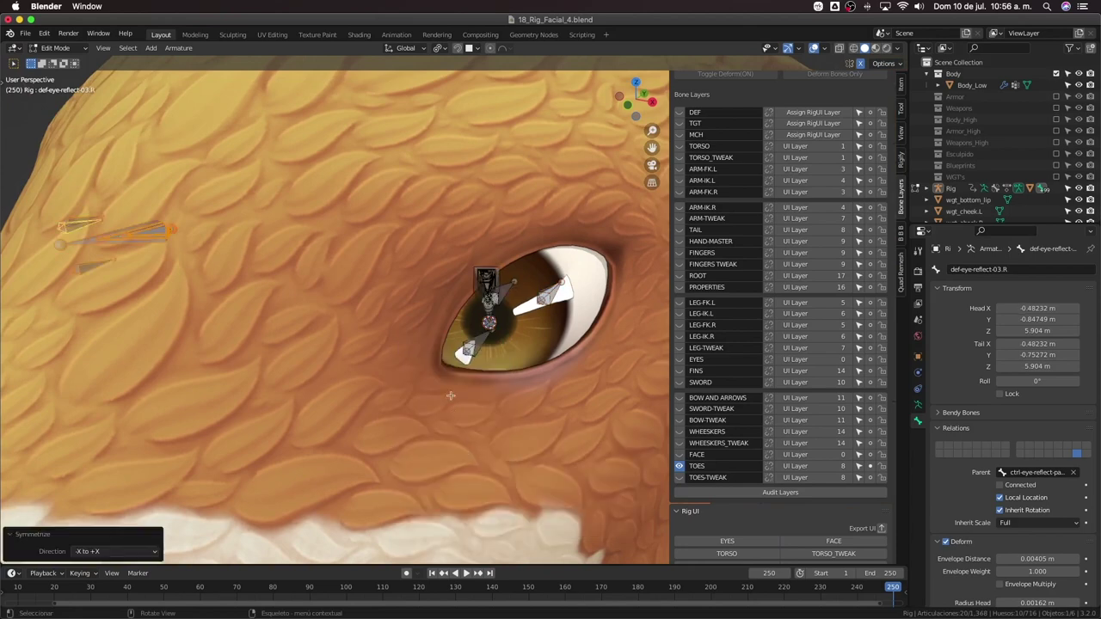
Examine the mirrored right-eye reflection bones and compare their positions in Pose Mode and Edit Mode
{"action": "scroll", "coordinate": [478, 362], "scroll_direction": "down", "scroll_amount": 6}
{"action": "middle_click_drag", "start_coordinate": [478, 363], "coordinate": [325, 347]}
{"action": "key", "text": "ctrl+Tab"}
{"action": "scroll", "coordinate": [181, 353], "scroll_direction": "up", "scroll_amount": 4}
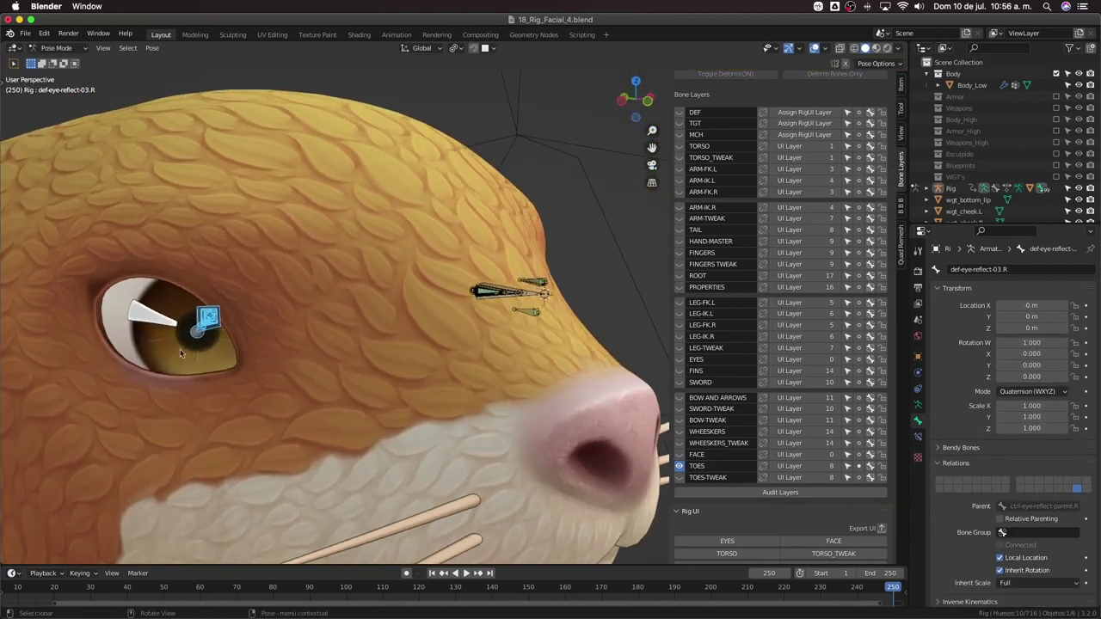
{"action": "middle_click_drag", "start_coordinate": [219, 345], "coordinate": [206, 354]}
{"action": "scroll", "coordinate": [206, 354], "scroll_direction": "down", "scroll_amount": 3}
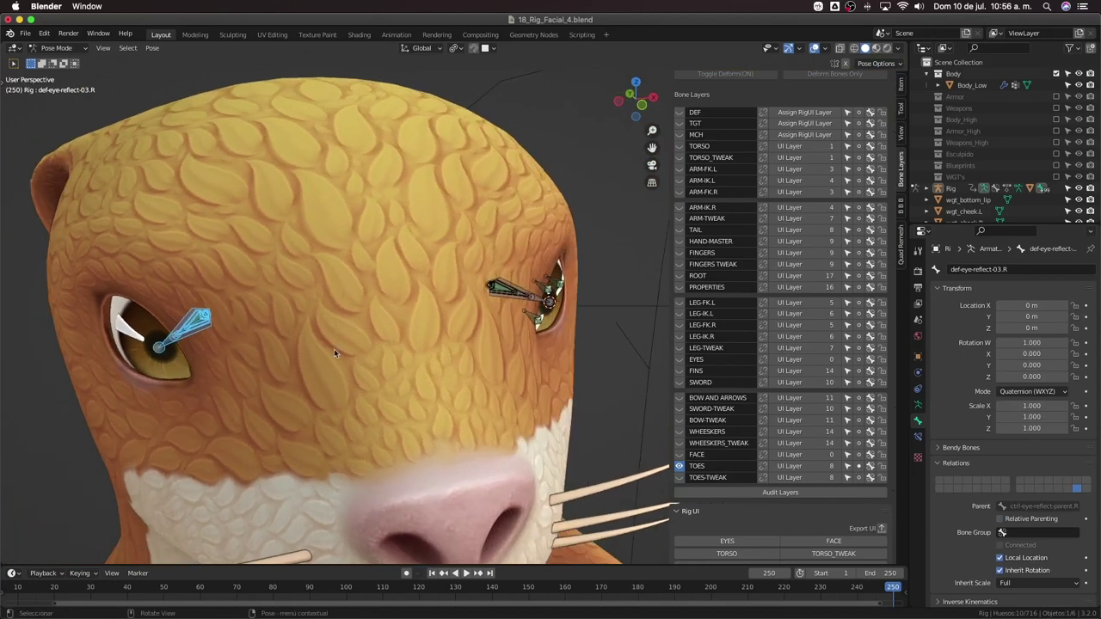
{"action": "key", "text": "Tab"}
{"action": "middle_click_drag", "start_coordinate": [328, 350], "coordinate": [391, 331]}
{"action": "key", "text": "Tab"}
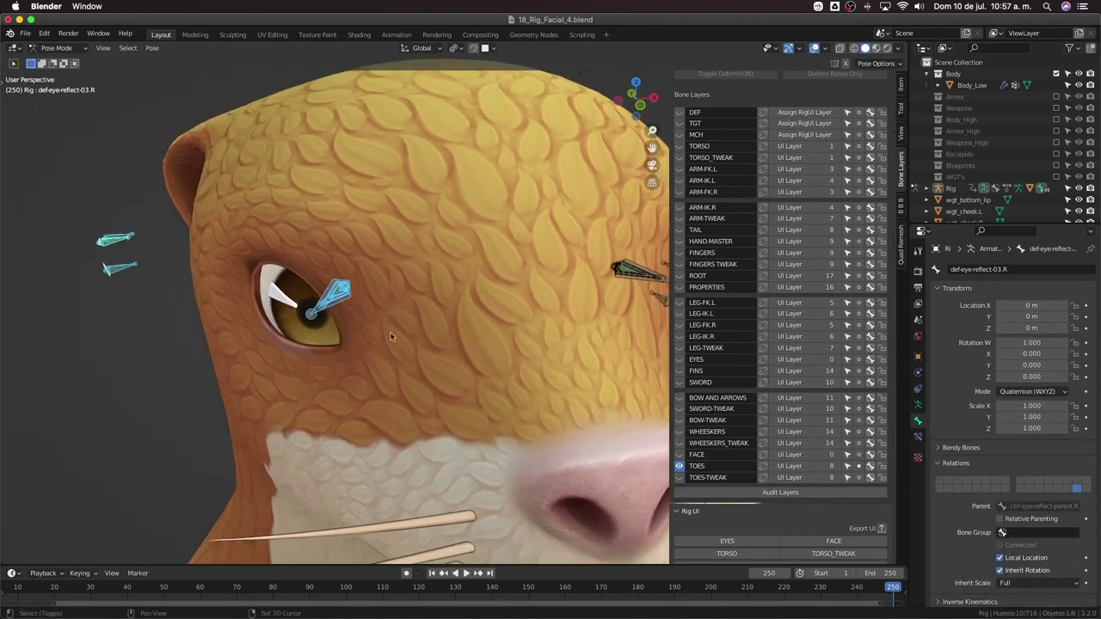
Set the inverse of the Child Of (Subordinar) constraint on def-eye-reflect-02.R, widening the properties area to read the constraint
{"action": "left_click", "coordinate": [121, 277]}
{"action": "middle_click_drag", "start_coordinate": [121, 277], "coordinate": [429, 311]}
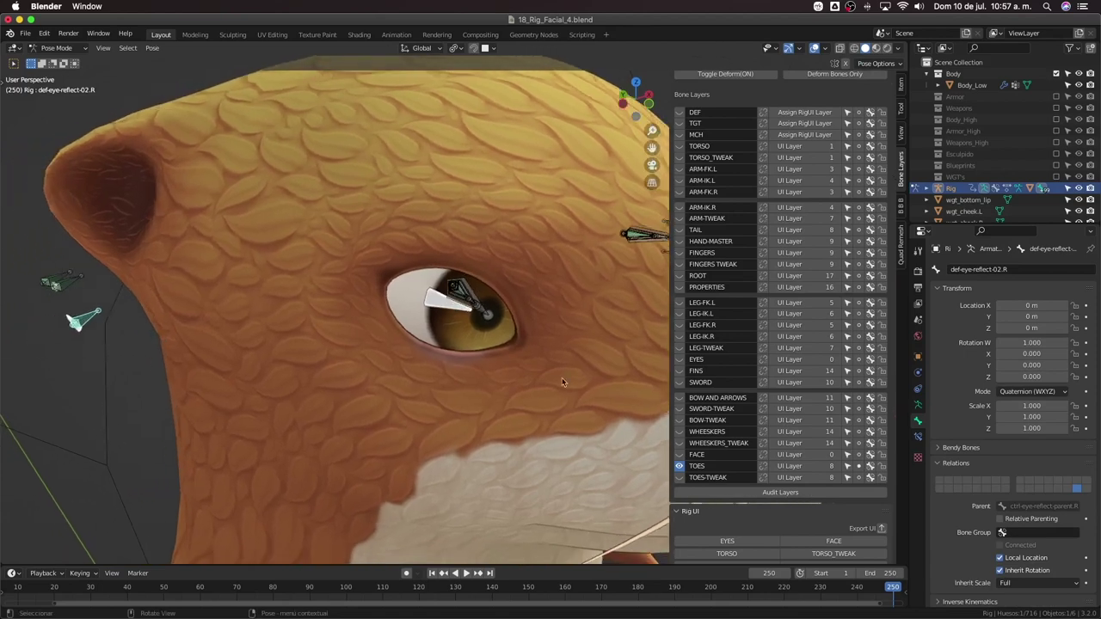
{"action": "left_click", "coordinate": [917, 436]}
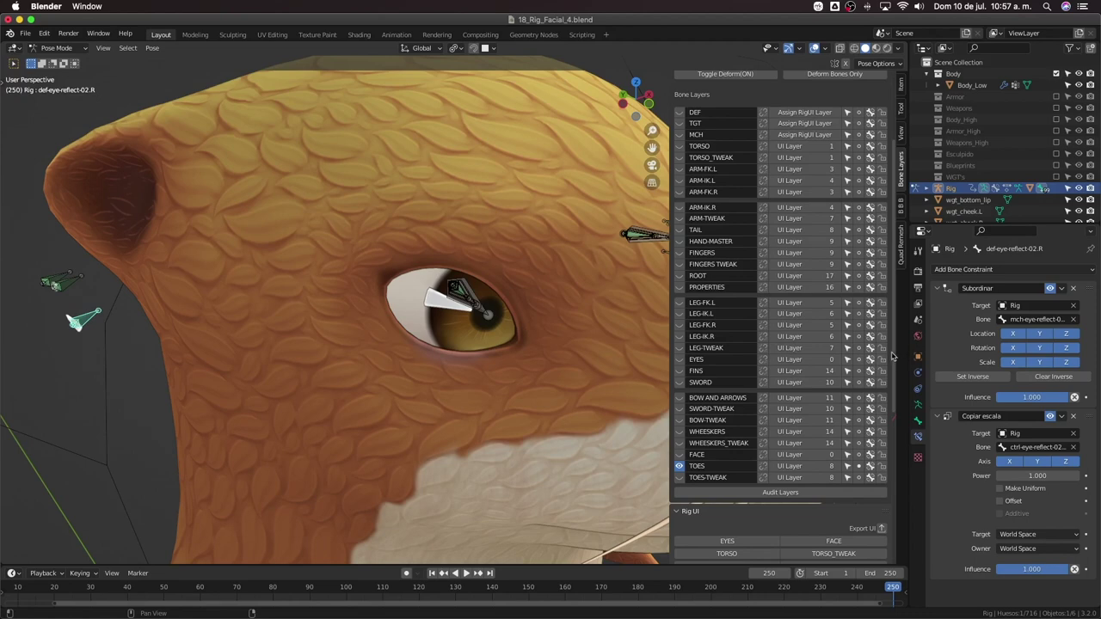
{"action": "left_click_drag", "start_coordinate": [908, 338], "coordinate": [853, 356]}
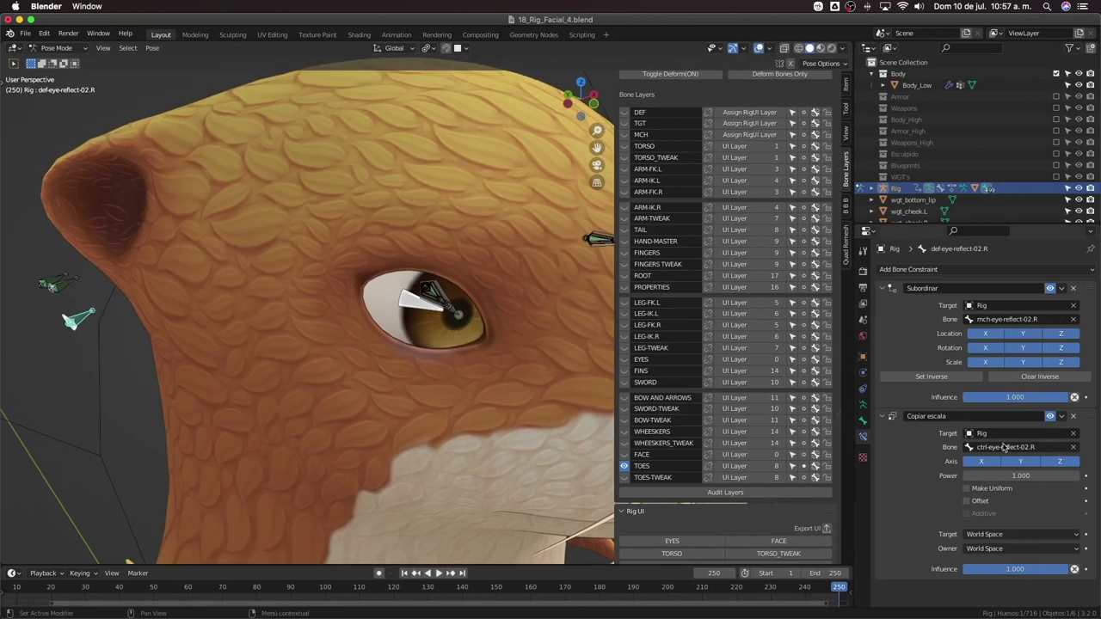
{"action": "left_click", "coordinate": [933, 379]}
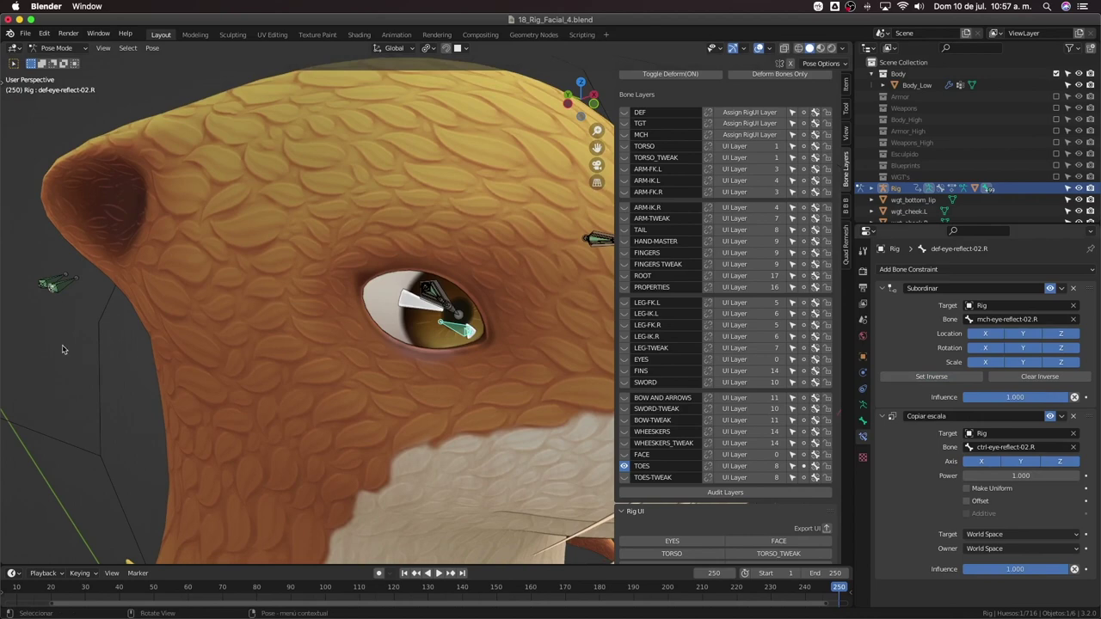
Set the inverse of the Child Of (Subordinar) constraints on def-eye-reflect-03.R and def-eye-reflect-01.R
{"action": "left_click", "coordinate": [62, 285]}
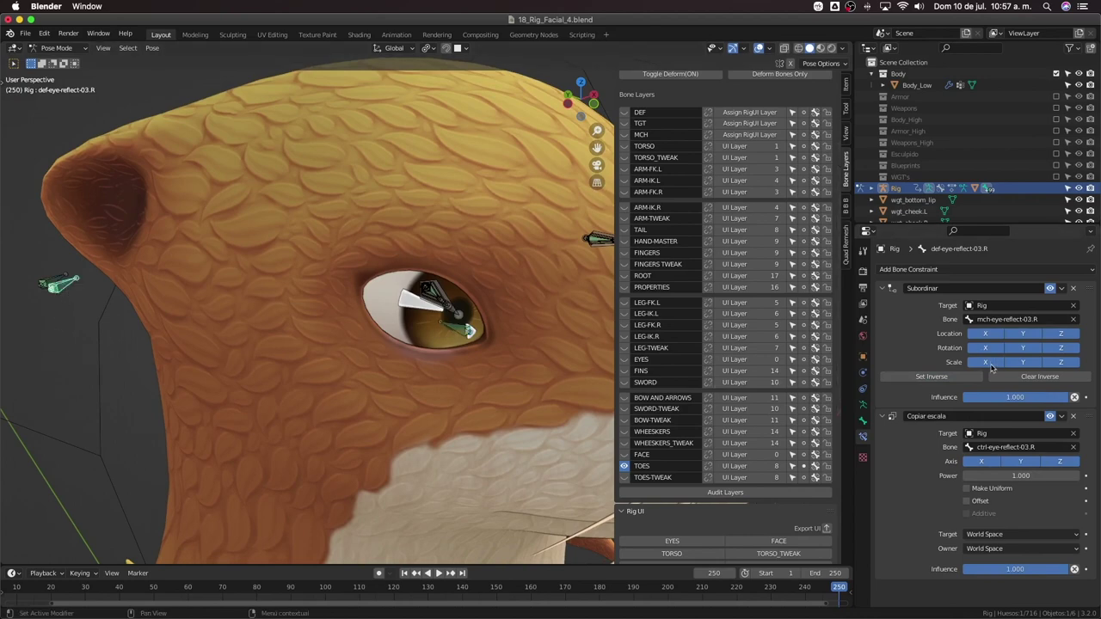
{"action": "left_click", "coordinate": [932, 377]}
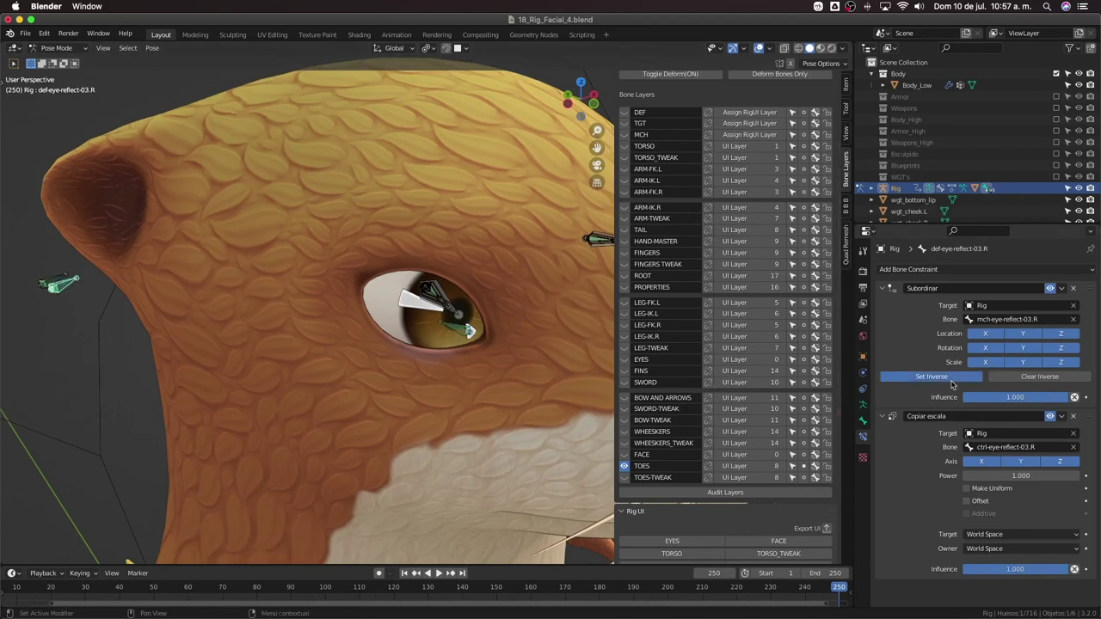
{"action": "left_click", "coordinate": [47, 287]}
{"action": "left_click", "coordinate": [922, 378]}
{"action": "middle_click_drag", "start_coordinate": [434, 387], "coordinate": [392, 394]}
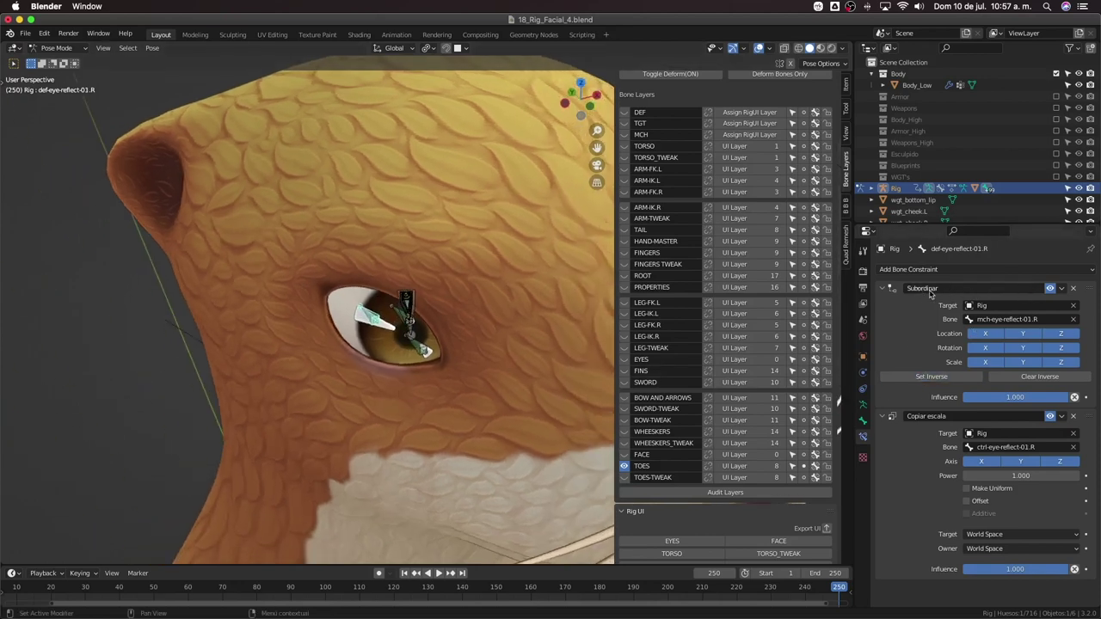
Test how the right-eye reflections follow ctrl-eye-reflect-parent.R by rotating it freely from several views, cancelling each rotation
{"action": "scroll", "coordinate": [448, 339], "scroll_direction": "up", "scroll_amount": 5}
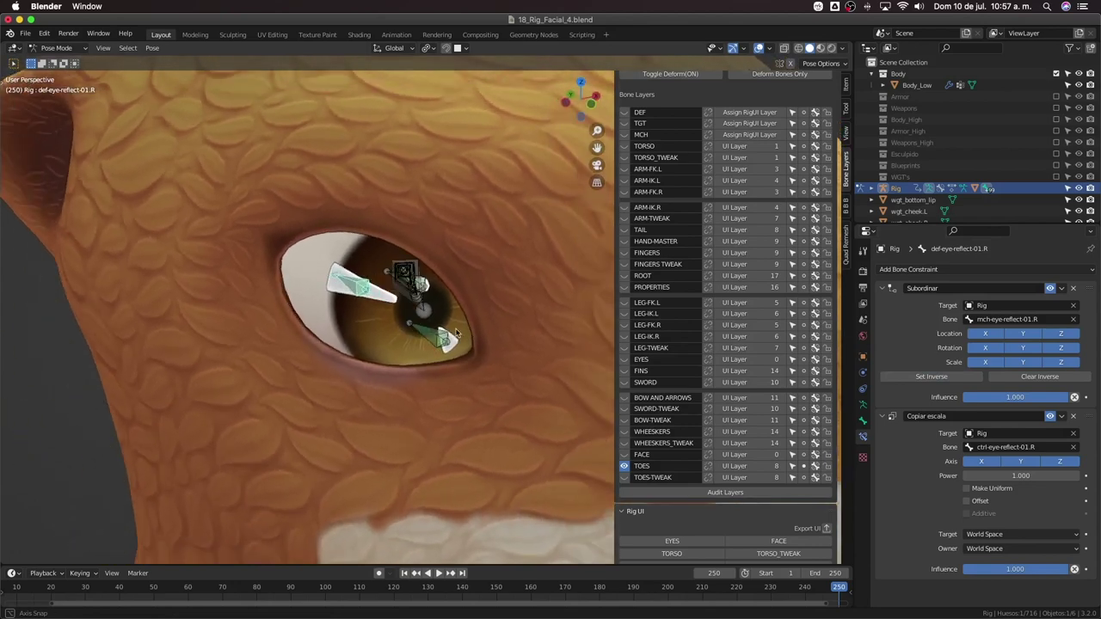
{"action": "scroll", "coordinate": [427, 296], "scroll_direction": "up", "scroll_amount": 4}
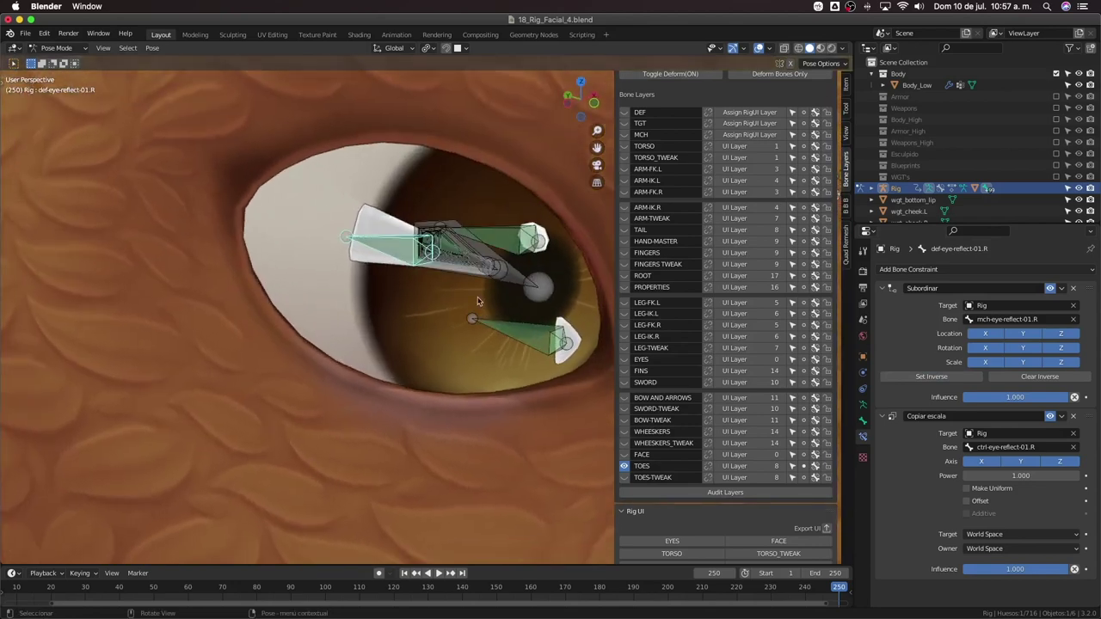
{"action": "left_click", "coordinate": [519, 290]}
{"action": "key", "text": "r"}
{"action": "key", "text": "r"}
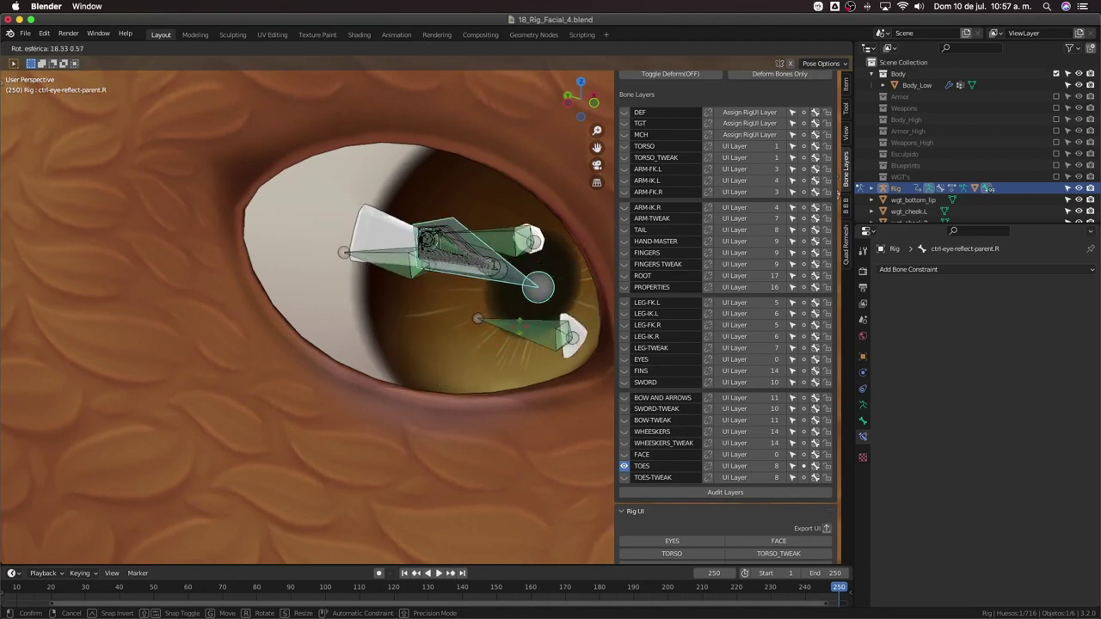
{"action": "right_click", "coordinate": [458, 343]}
{"action": "middle_click_drag", "start_coordinate": [458, 343], "coordinate": [439, 340]}
{"action": "key", "text": "r"}
{"action": "key", "text": "r"}
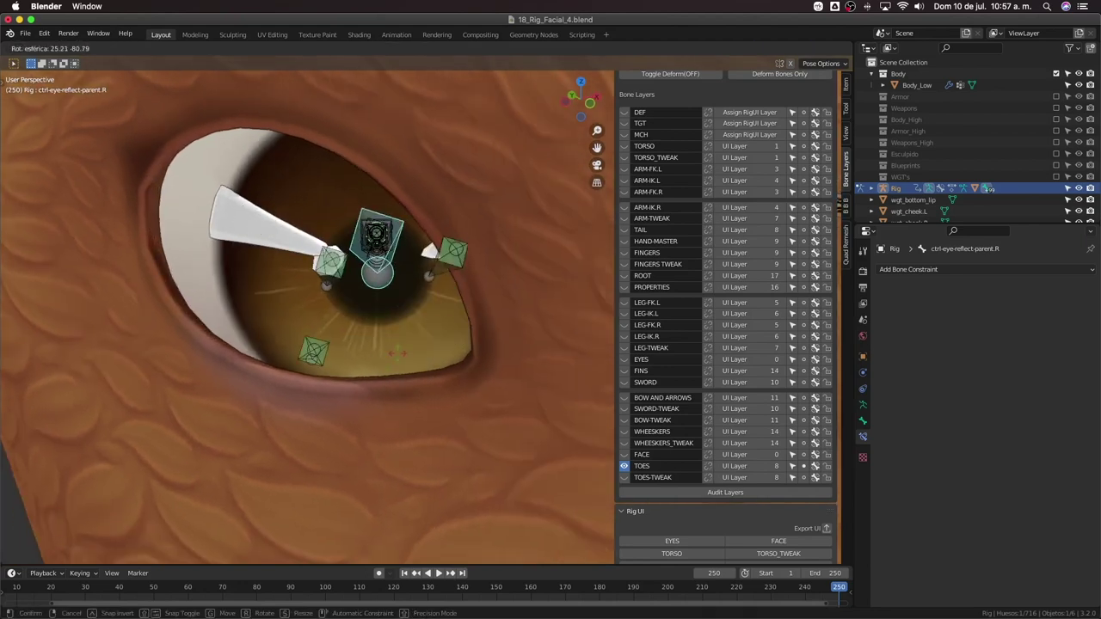
{"action": "right_click", "coordinate": [467, 303]}
{"action": "middle_click_drag", "start_coordinate": [467, 303], "coordinate": [503, 304]}
{"action": "key", "text": "r"}
{"action": "key", "text": "r"}
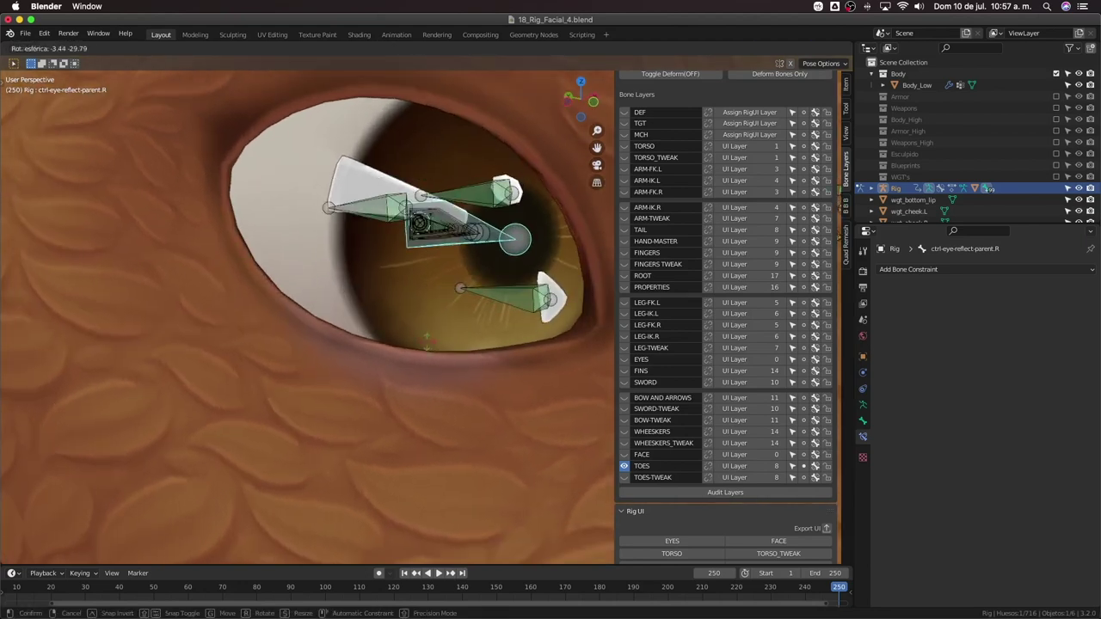
{"action": "right_click", "coordinate": [421, 342]}
{"action": "middle_click_drag", "start_coordinate": [421, 342], "coordinate": [370, 286]}
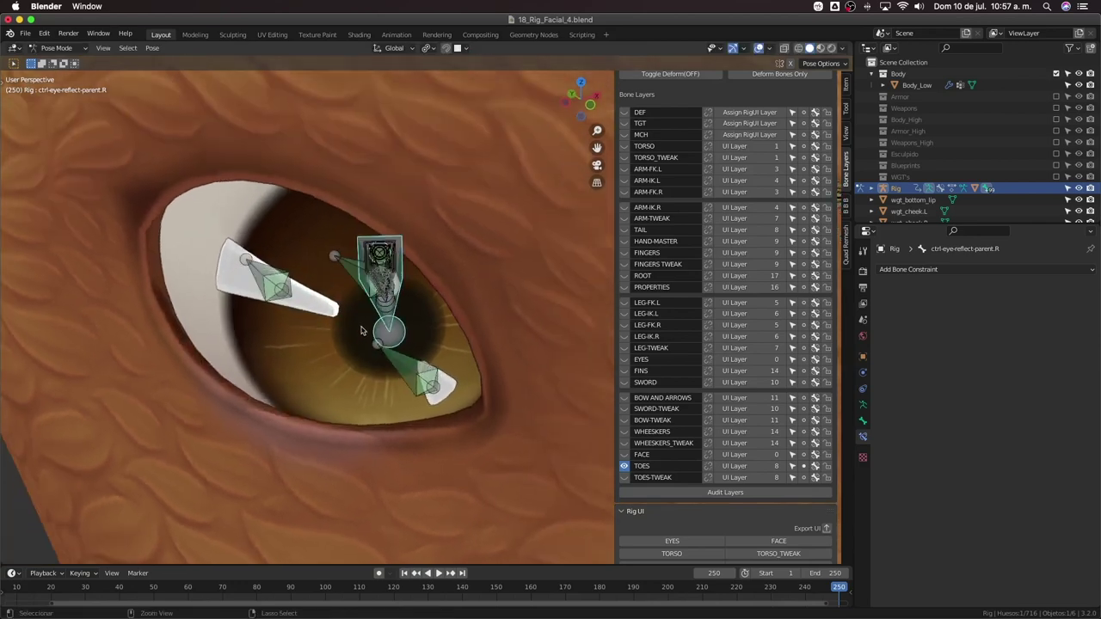
Assign the long white reflection mesh on the right eye of Body_Low to the def-eye-reflect-01.R vertex group with weight 1.000
{"action": "key", "text": "ctrl+Tab"}
{"action": "left_click", "coordinate": [327, 320]}
{"action": "key", "text": "Tab"}
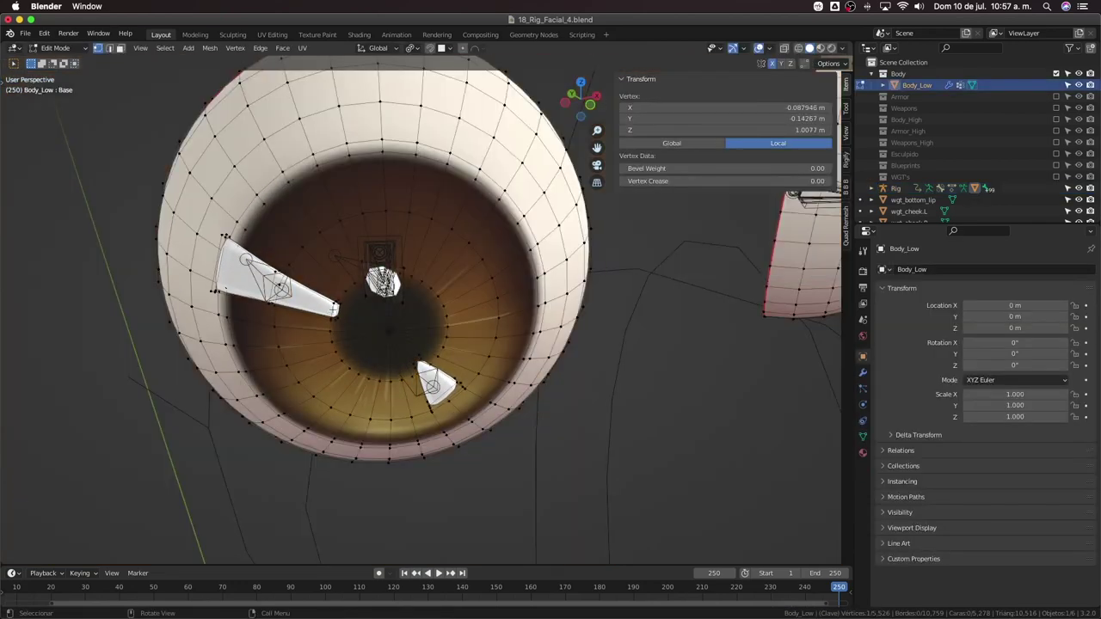
{"action": "key", "text": "l"}
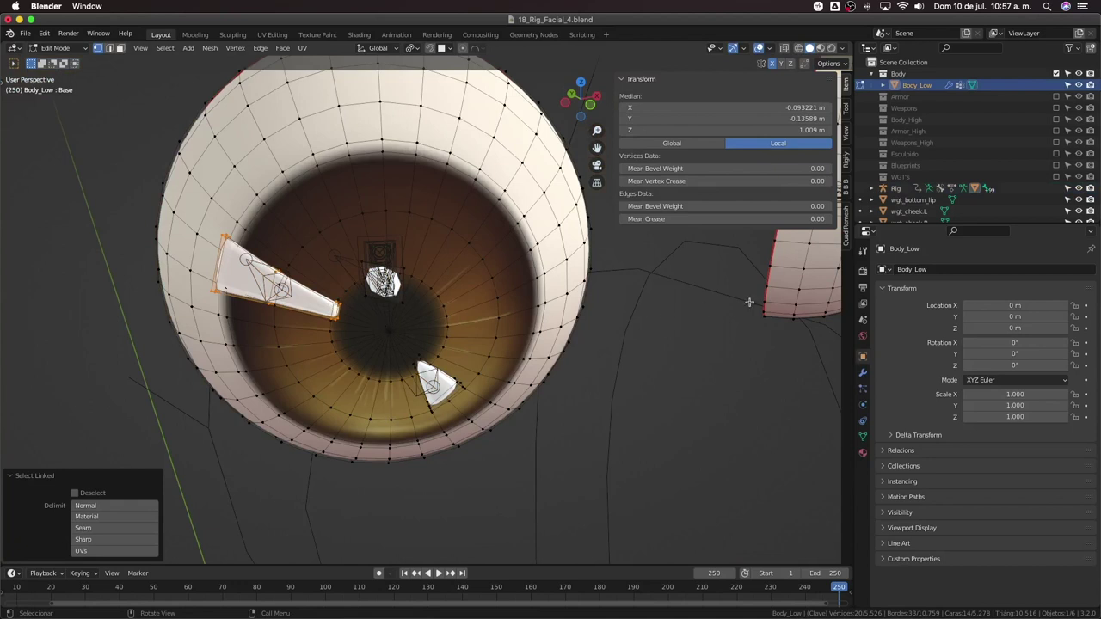
{"action": "left_click", "coordinate": [862, 437]}
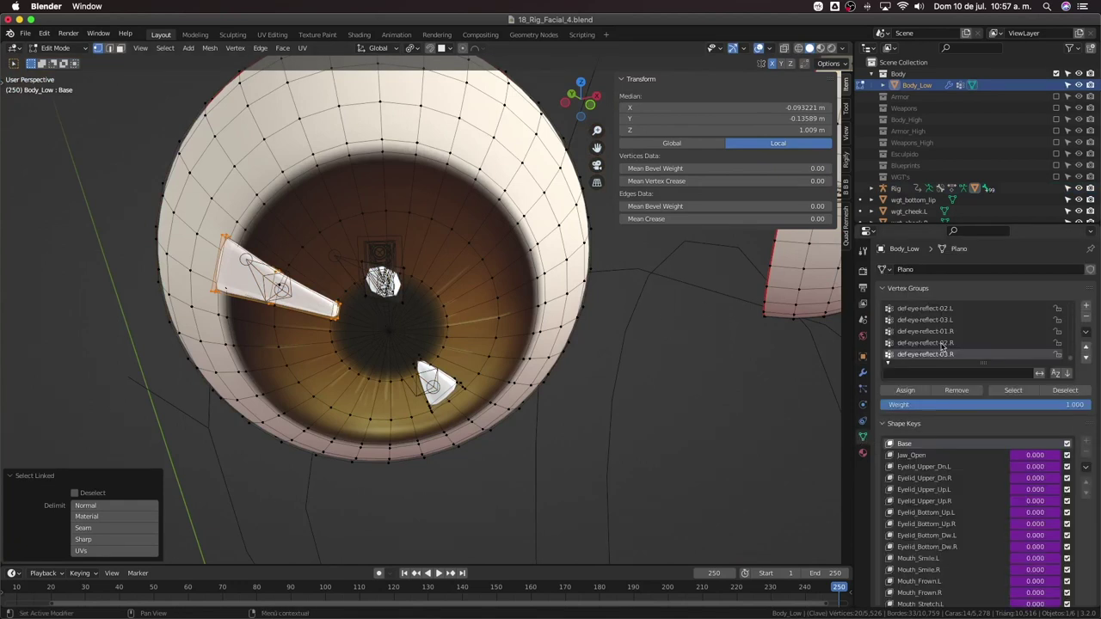
{"action": "left_click", "coordinate": [925, 332]}
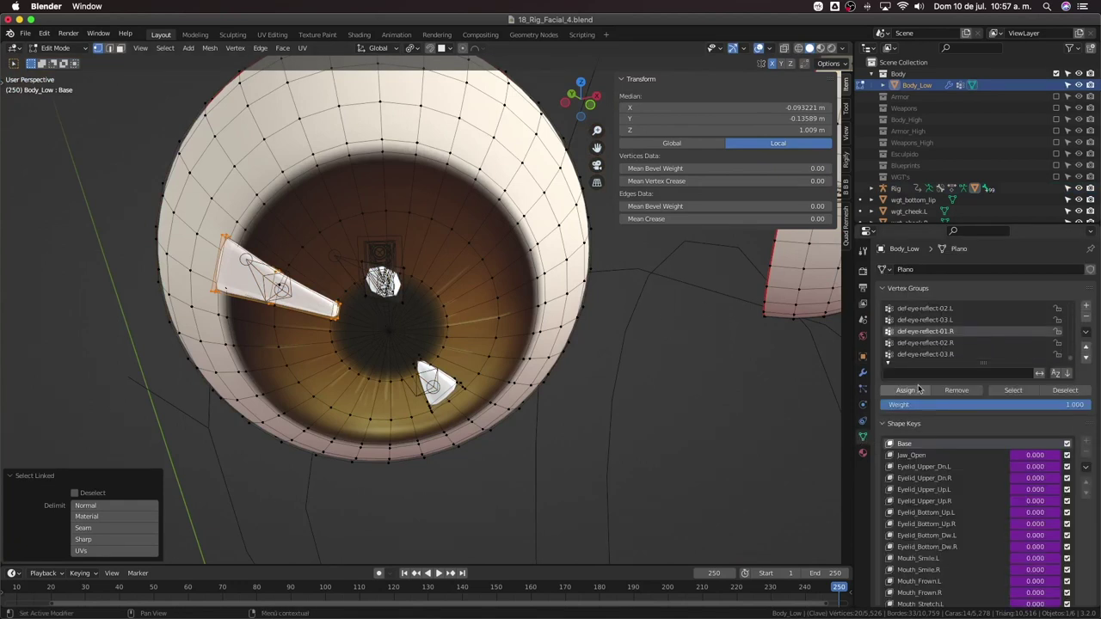
{"action": "left_click", "coordinate": [905, 390]}
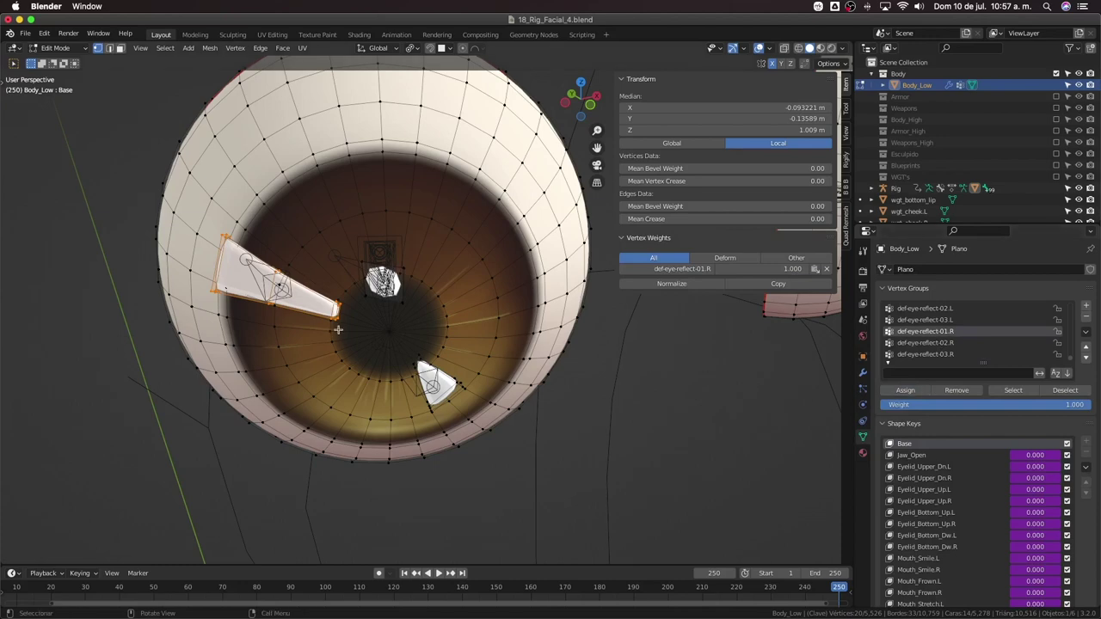
{"action": "key", "text": "Tab"}
Return to posing the rig and test how the right-eye reflections follow ctrl-eye-reflect-parent.R by rotating it, cancelling the rotation
{"action": "scroll", "coordinate": [415, 374], "scroll_direction": "down", "scroll_amount": 3}
{"action": "middle_click_drag", "start_coordinate": [415, 374], "coordinate": [415, 304]}
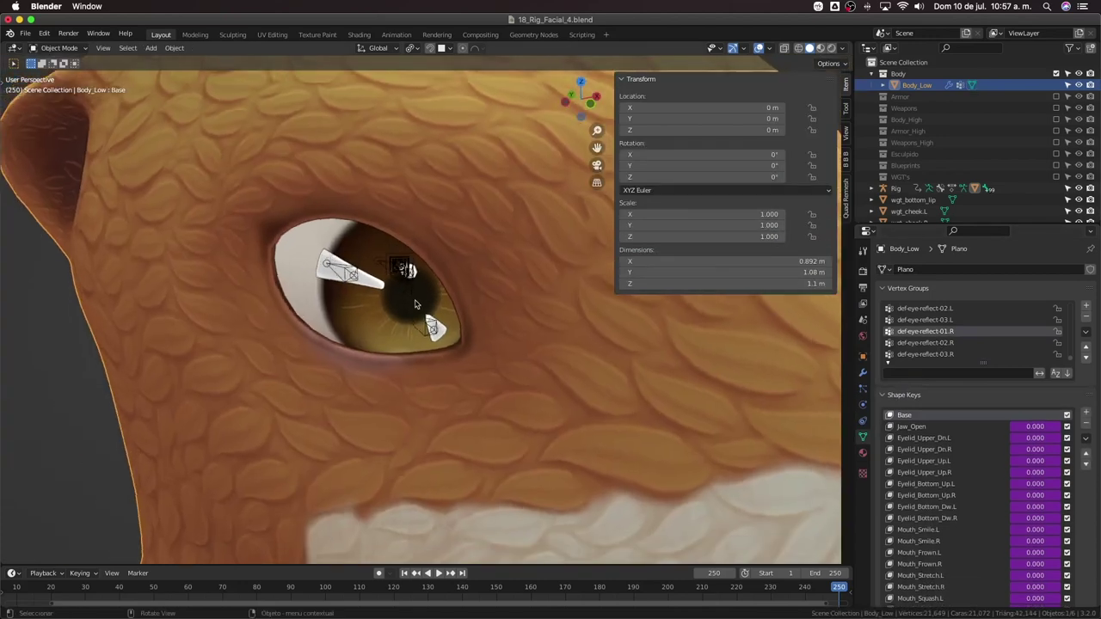
{"action": "middle_click_drag", "start_coordinate": [396, 267], "coordinate": [421, 274]}
{"action": "left_click", "coordinate": [422, 276]}
{"action": "key", "text": "ctrl+Tab"}
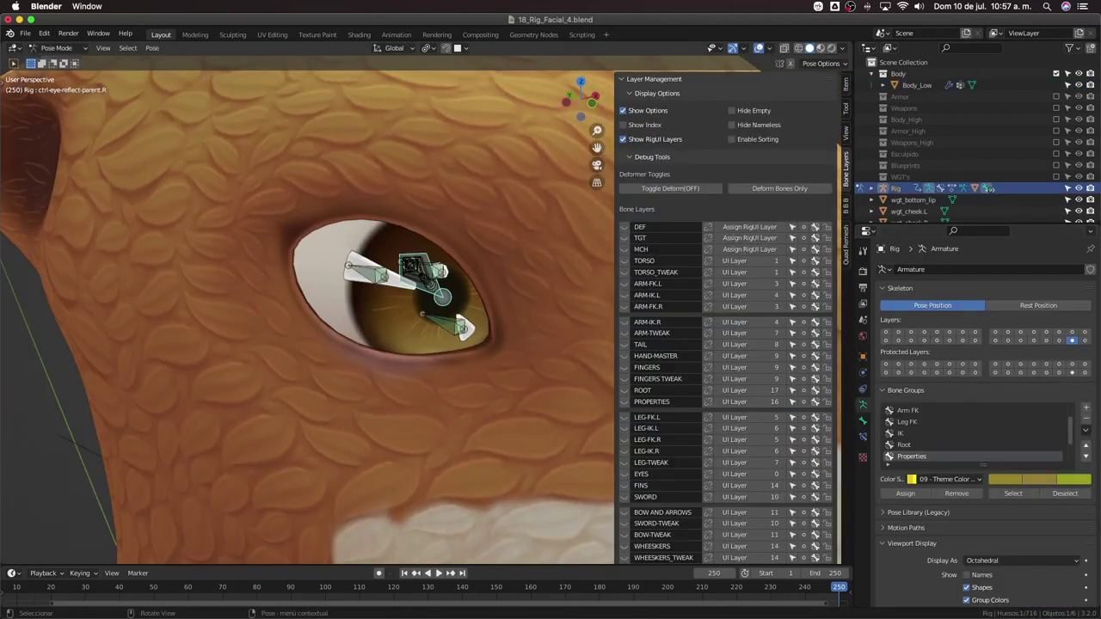
{"action": "key", "text": "r"}
{"action": "right_click", "coordinate": [396, 343]}
{"action": "scroll", "coordinate": [395, 343], "scroll_direction": "down", "scroll_amount": 3}
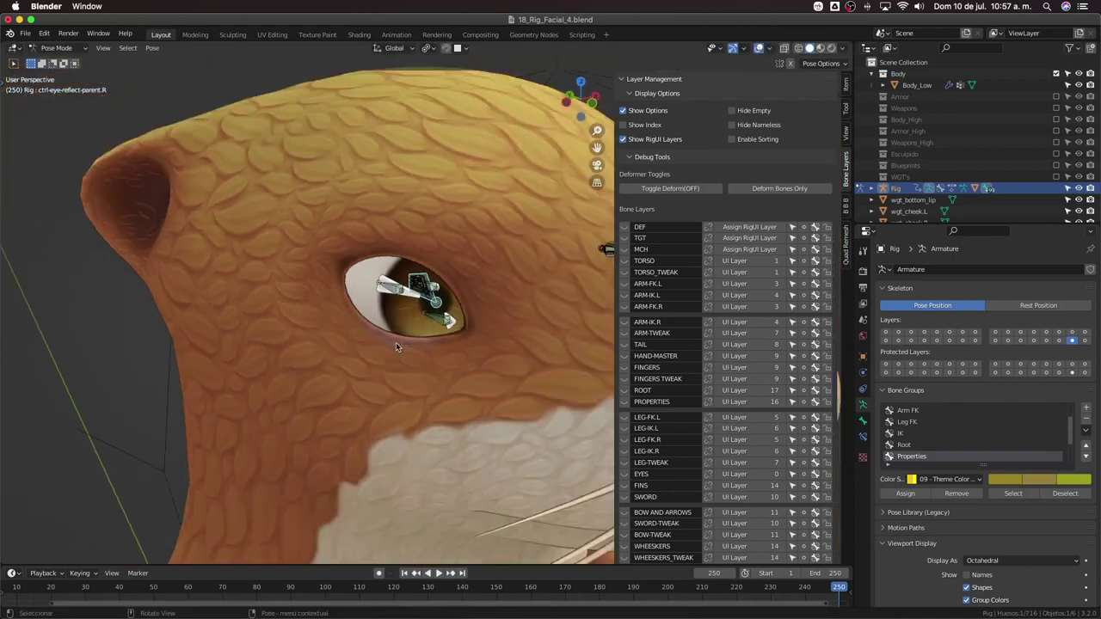
Move the six def-eye-reflect bones of both eyes to the DEF bone layer
{"action": "middle_click_drag", "start_coordinate": [395, 347], "coordinate": [592, 360]}
{"action": "scroll", "coordinate": [499, 354], "scroll_direction": "up", "scroll_amount": 3}
{"action": "left_click", "coordinate": [110, 307]}
{"action": "left_click", "coordinate": [130, 311]}
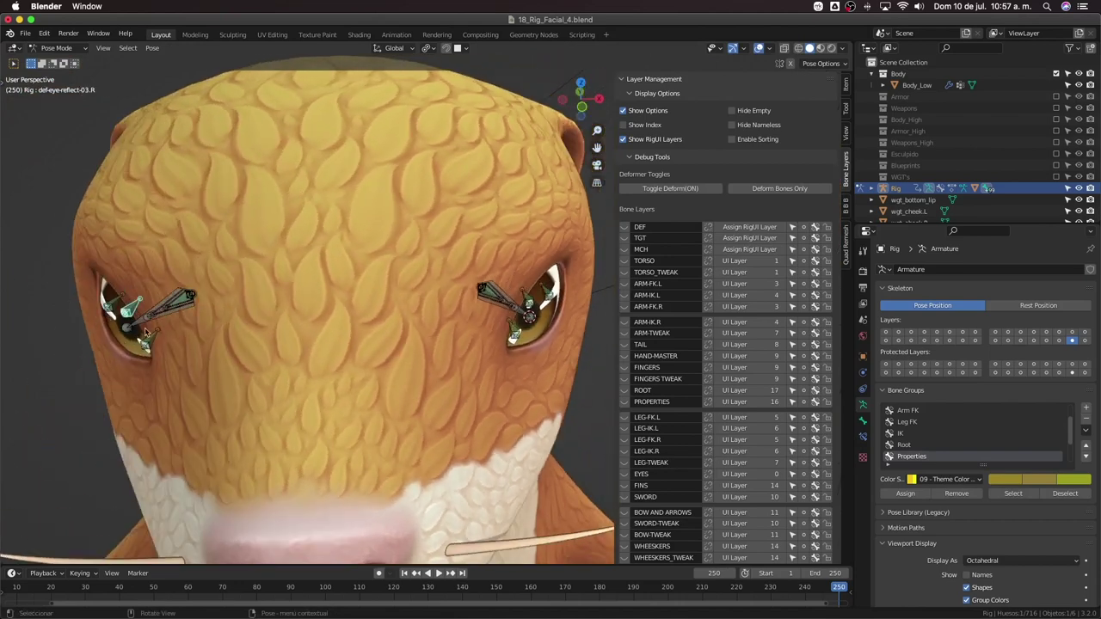
{"action": "left_click", "coordinate": [147, 340], "text": "shift"}
{"action": "left_click", "coordinate": [112, 305], "text": "shift"}
{"action": "middle_click_drag", "start_coordinate": [434, 344], "coordinate": [363, 346]}
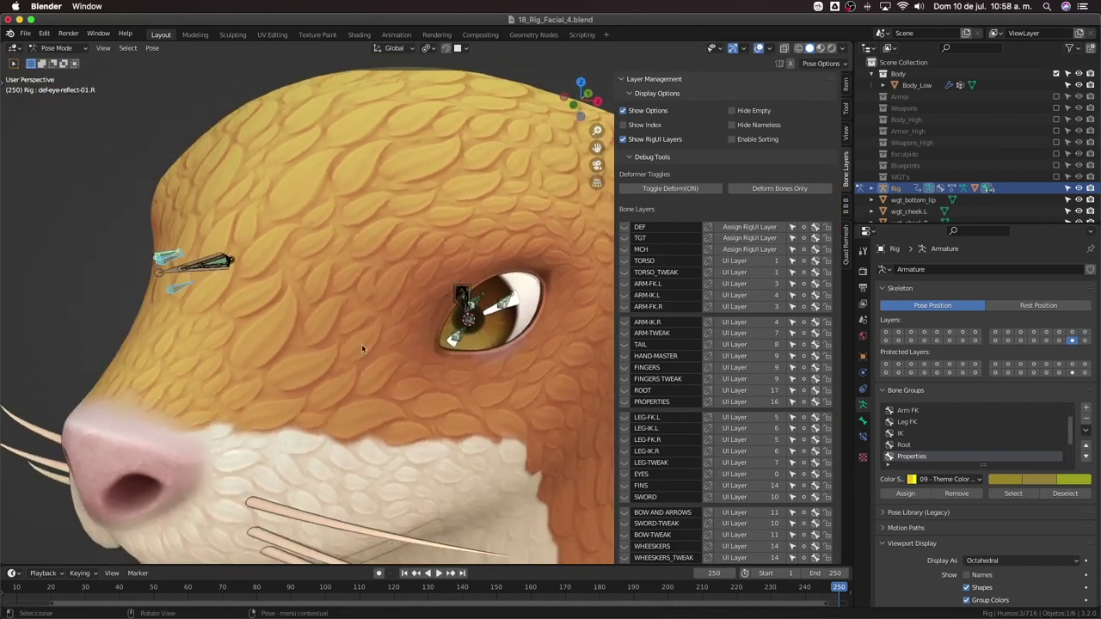
{"action": "scroll", "coordinate": [467, 354], "scroll_direction": "up", "scroll_amount": 3}
{"action": "left_click", "coordinate": [562, 300], "text": "shift"}
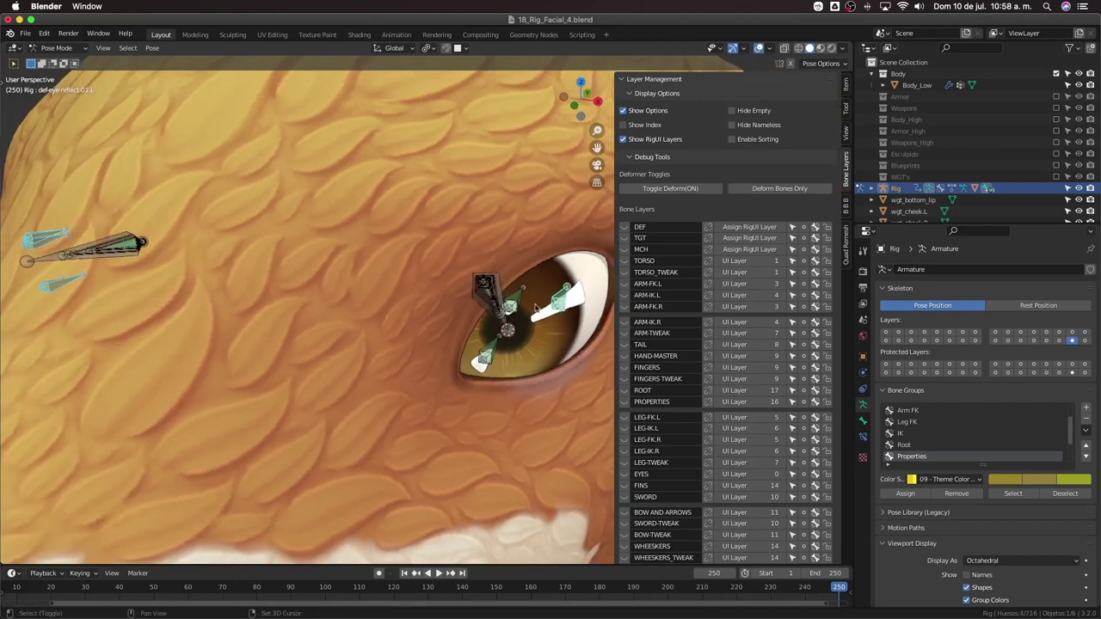
{"action": "left_click", "coordinate": [518, 306], "text": "shift"}
{"action": "left_click", "coordinate": [493, 356], "text": "shift"}
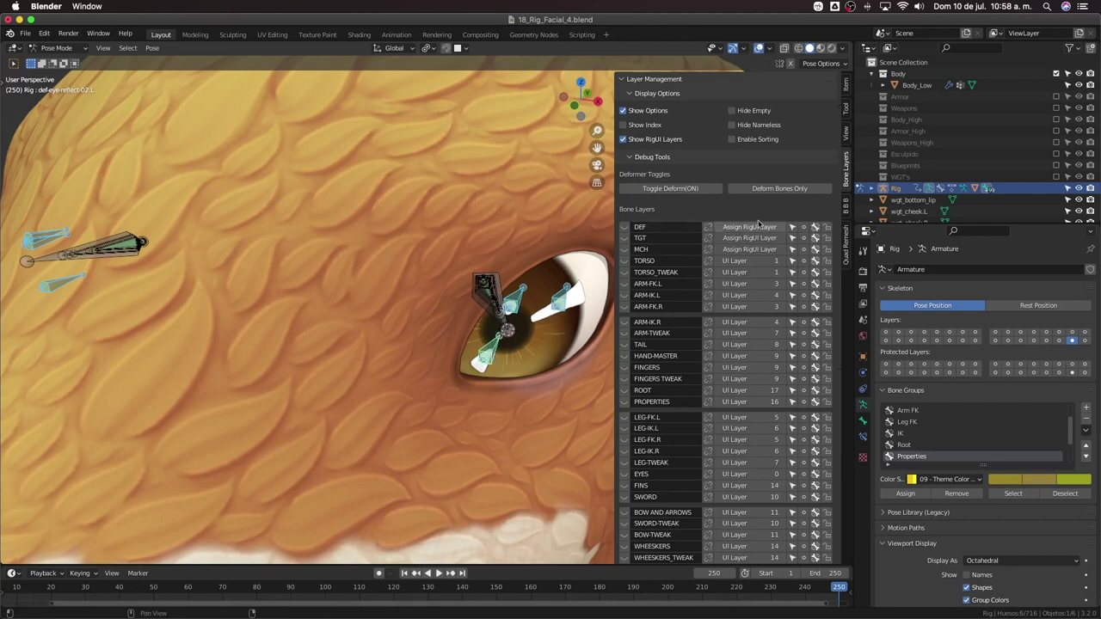
{"action": "left_click", "coordinate": [803, 227]}
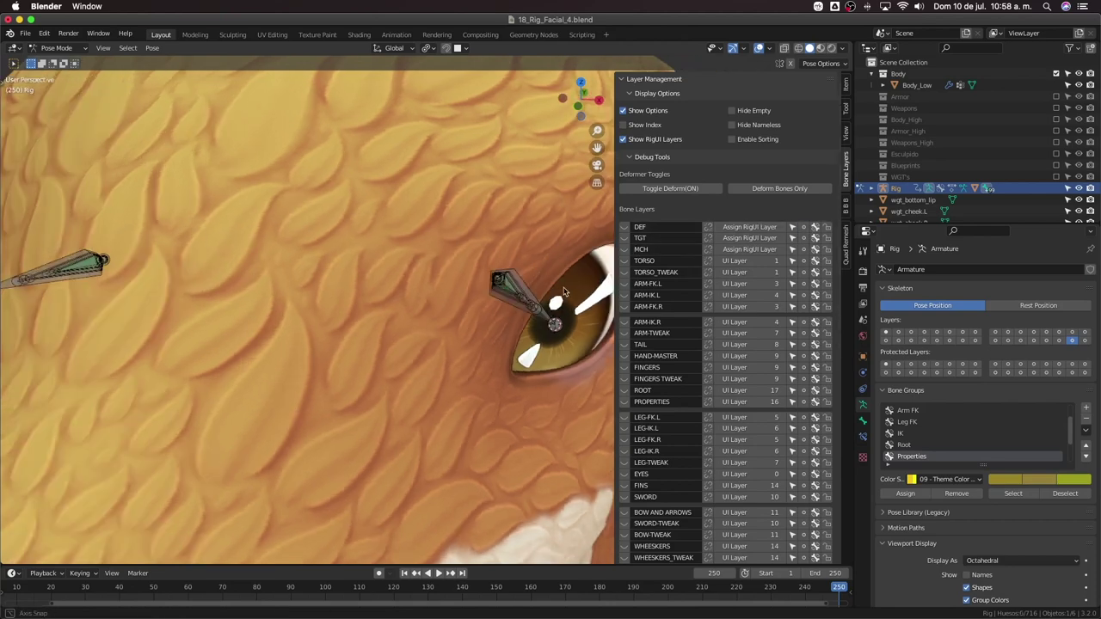
Select ctrl-eye-reflect-parent.L and the control bones stacked on it at the left eye with Circle Select
{"action": "scroll", "coordinate": [547, 334], "scroll_direction": "up", "scroll_amount": 2}
{"action": "scroll", "coordinate": [547, 334], "scroll_direction": "up", "scroll_amount": 5}
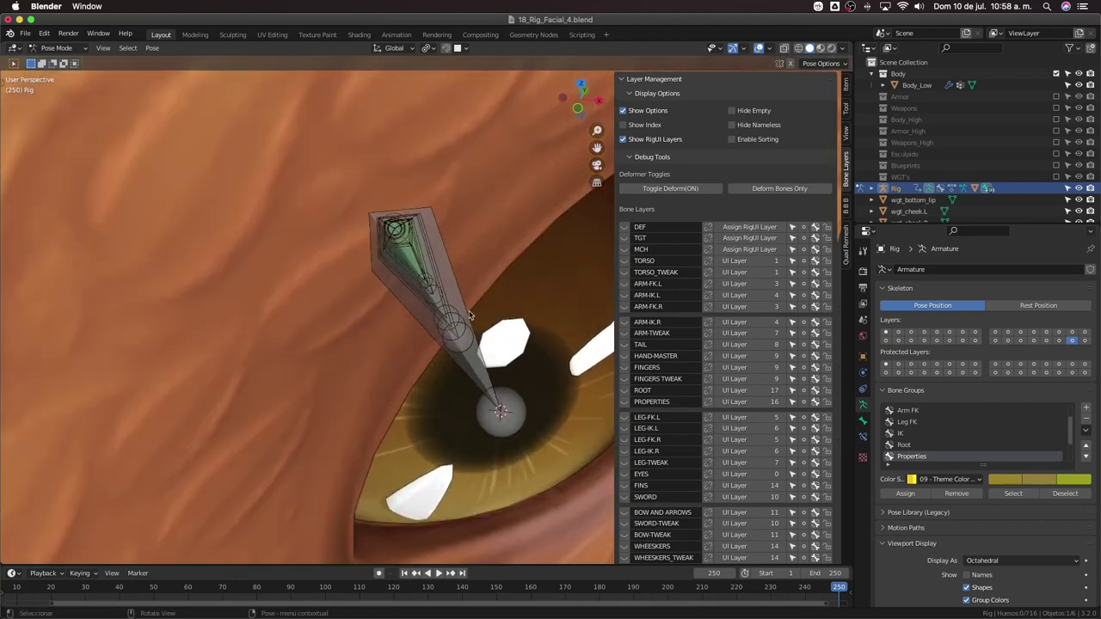
{"action": "left_click", "coordinate": [470, 315]}
{"action": "scroll", "coordinate": [471, 313], "scroll_direction": "up", "scroll_amount": 3}
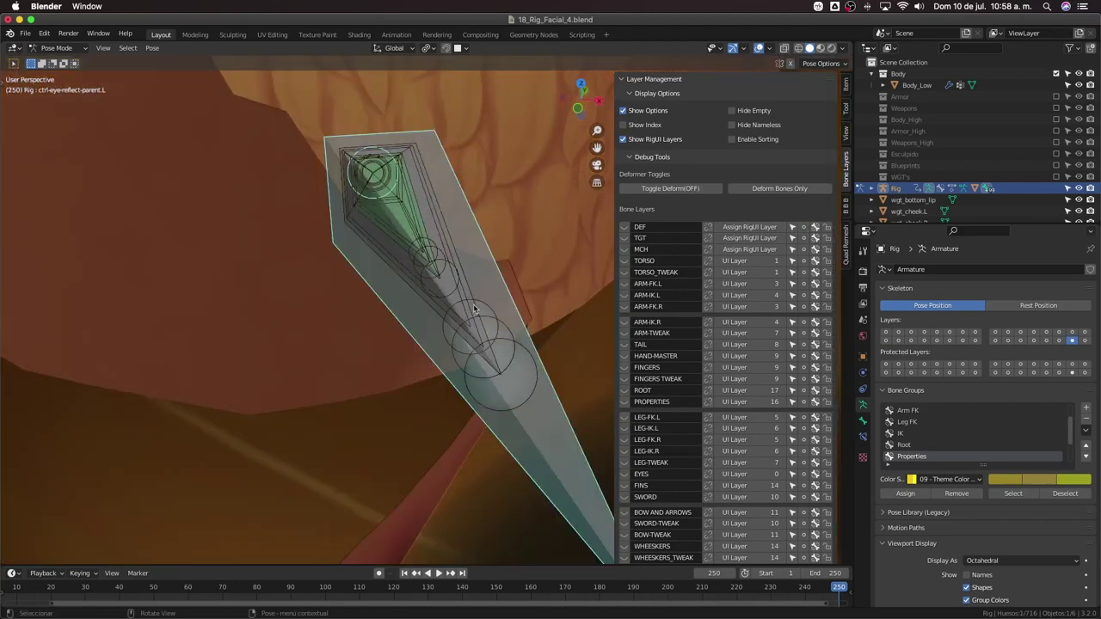
{"action": "key", "text": "c"}
{"action": "scroll", "coordinate": [496, 366], "scroll_direction": "down", "scroll_amount": 7}
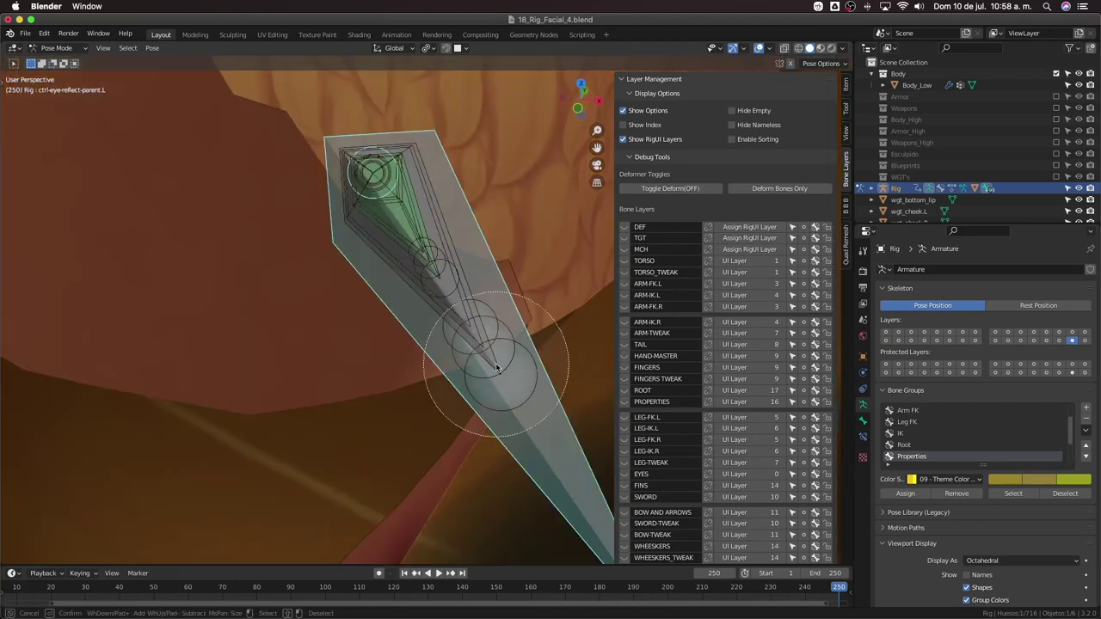
{"action": "left_click", "coordinate": [497, 368]}
{"action": "right_click", "coordinate": [496, 367]}
Add the matching stack of eye-reflection control bones at the right eye to the selection with Circle Select
{"action": "scroll", "coordinate": [496, 368], "scroll_direction": "down", "scroll_amount": 9}
{"action": "middle_click_drag", "start_coordinate": [263, 340], "coordinate": [361, 331]}
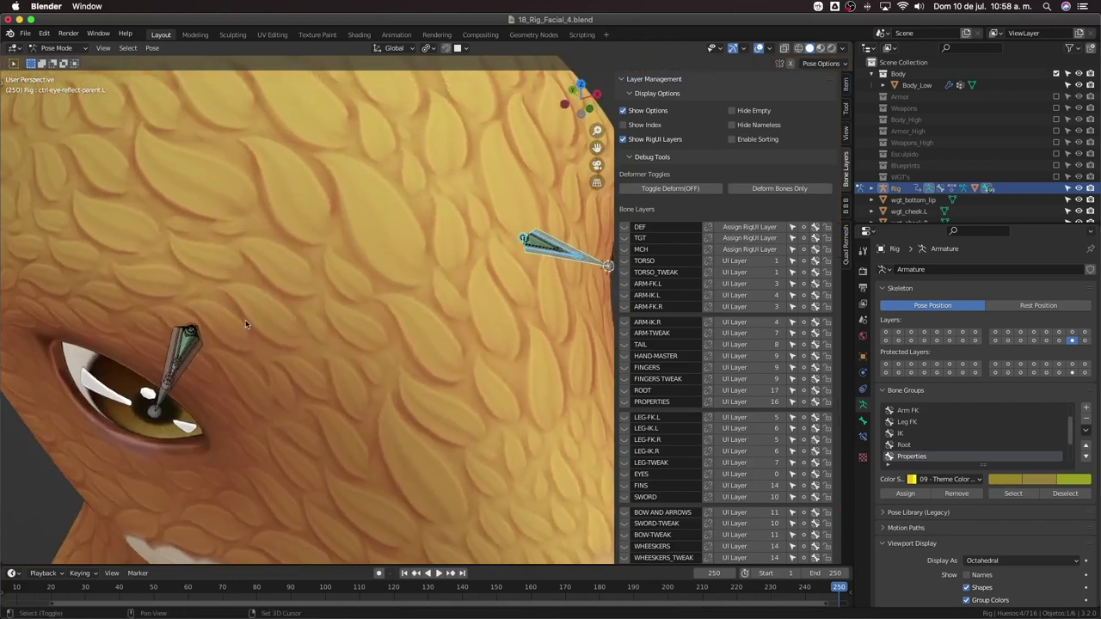
{"action": "scroll", "coordinate": [257, 323], "scroll_direction": "up", "scroll_amount": 6}
{"action": "middle_click_drag", "start_coordinate": [172, 350], "coordinate": [221, 343], "text": "shift"}
{"action": "key", "text": "c"}
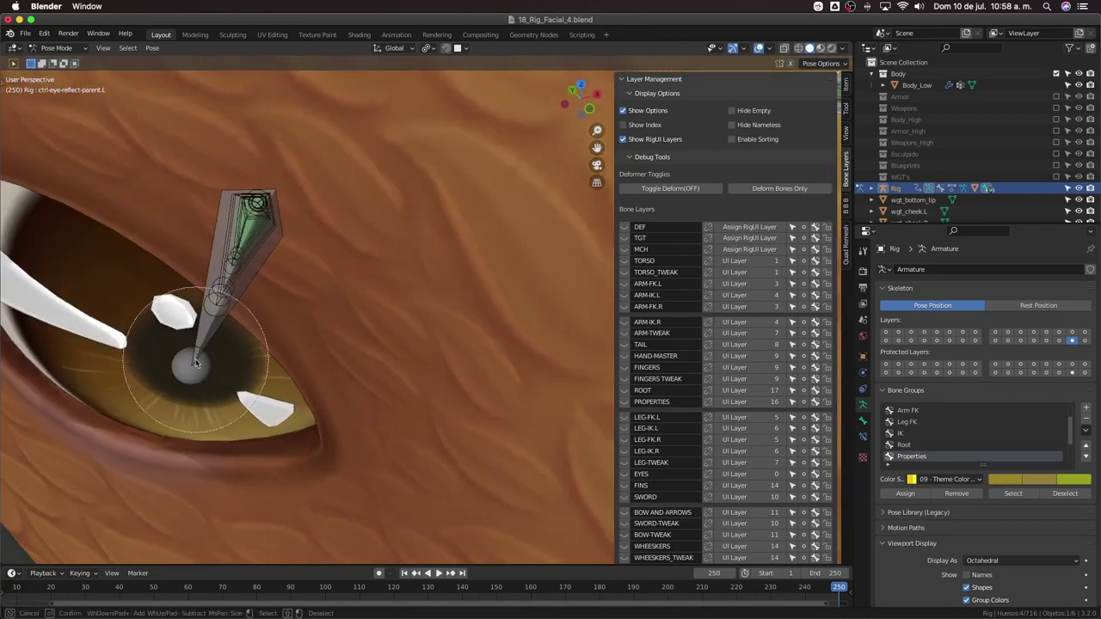
{"action": "left_click", "coordinate": [196, 357]}
{"action": "right_click", "coordinate": [196, 358]}
{"action": "key", "text": "c"}
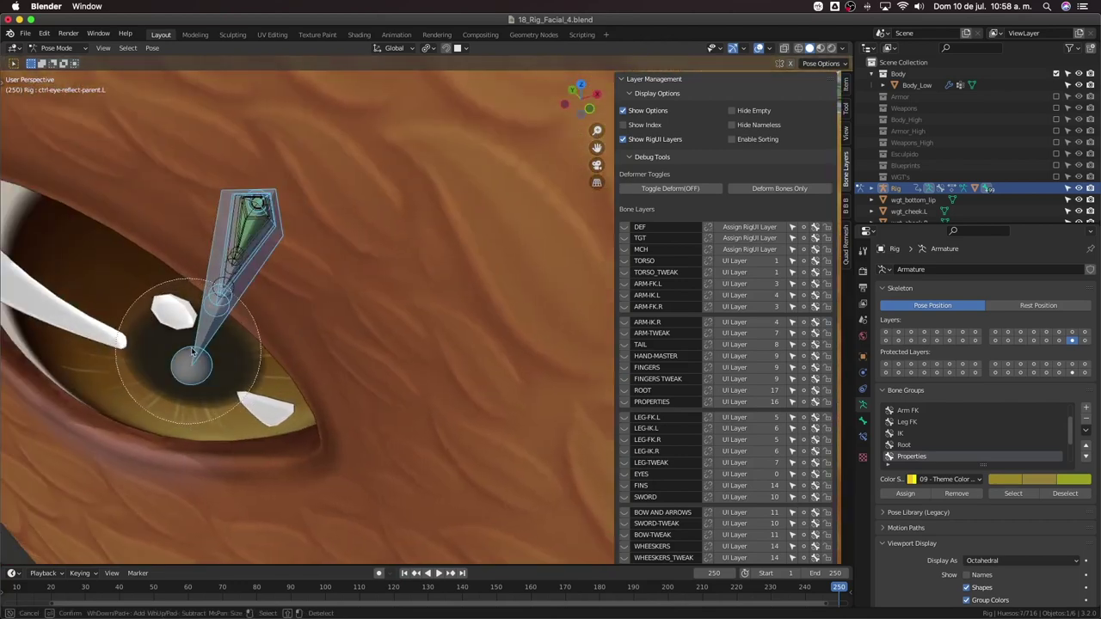
{"action": "left_click", "coordinate": [193, 348]}
{"action": "right_click", "coordinate": [193, 348]}
{"action": "scroll", "coordinate": [417, 351], "scroll_direction": "down", "scroll_amount": 6}
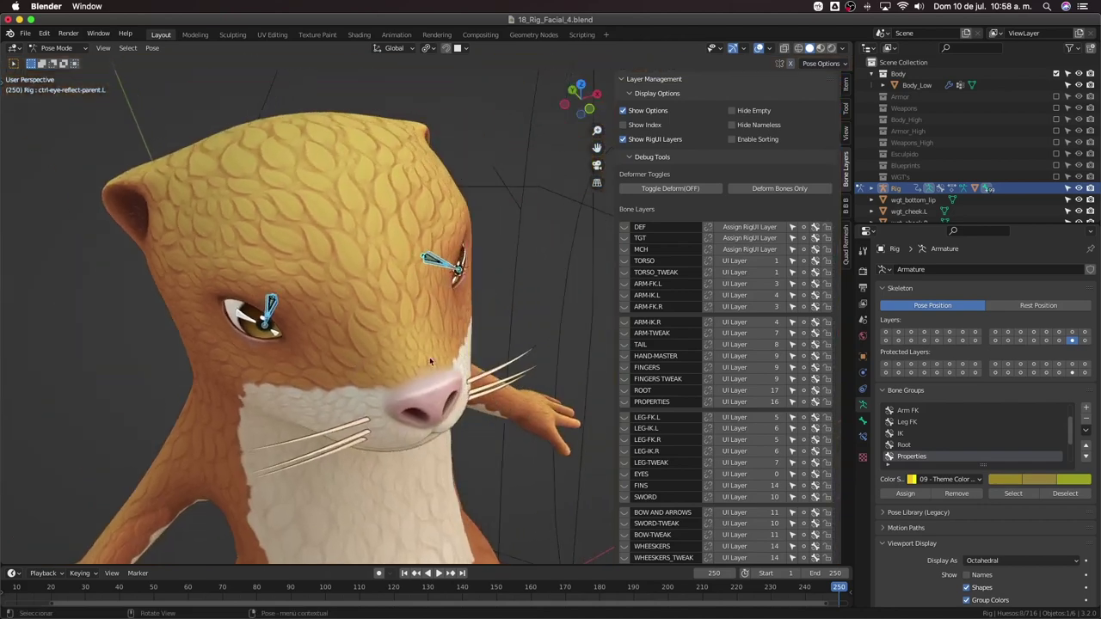
{"action": "scroll", "coordinate": [632, 452], "scroll_direction": "down", "scroll_amount": 5}
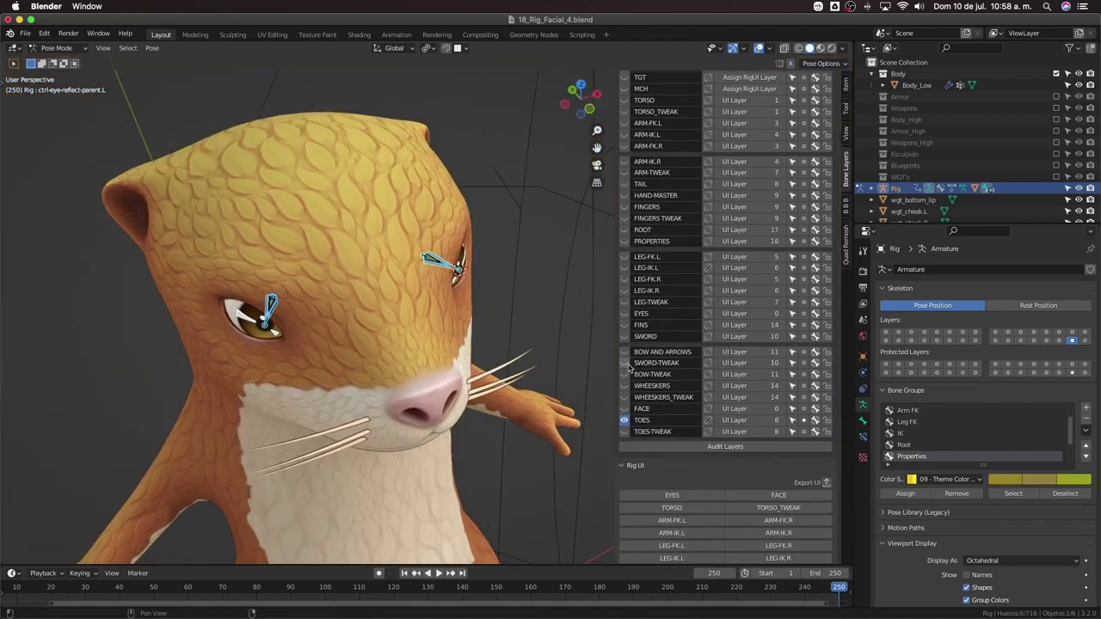
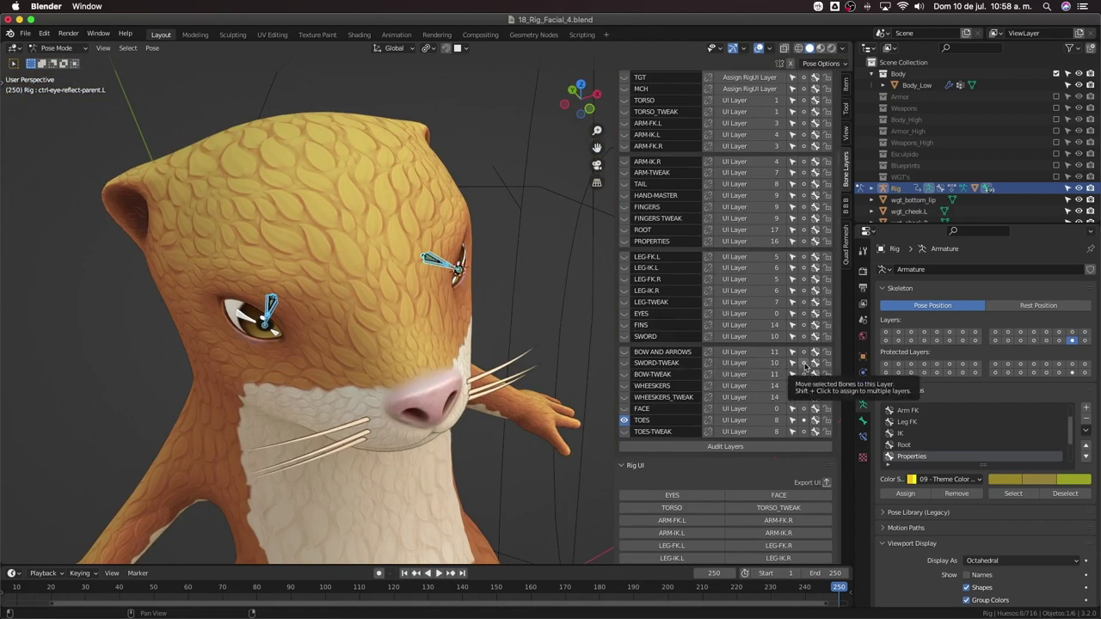
{"action": "left_click", "coordinate": [624, 363]}
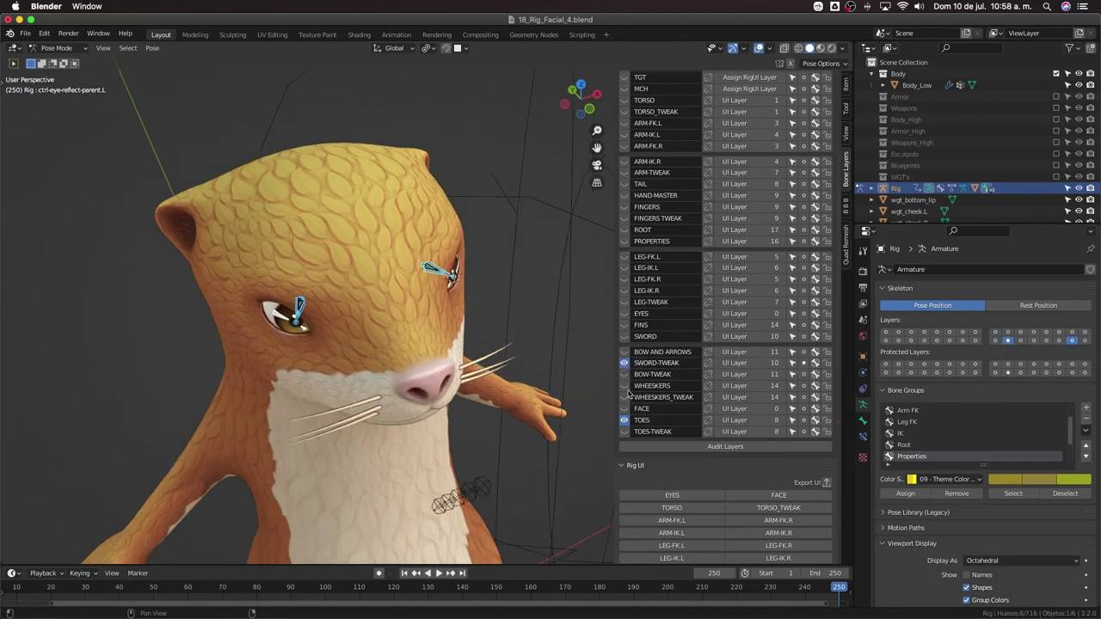
{"action": "left_click", "coordinate": [476, 489]}
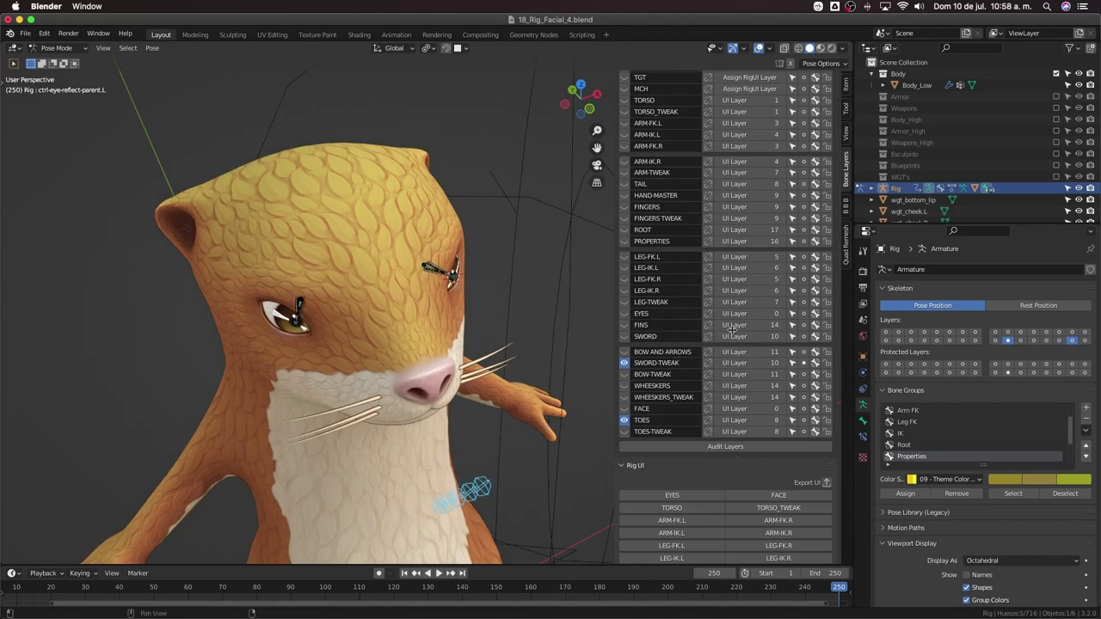
{"action": "left_click", "coordinate": [802, 339]}
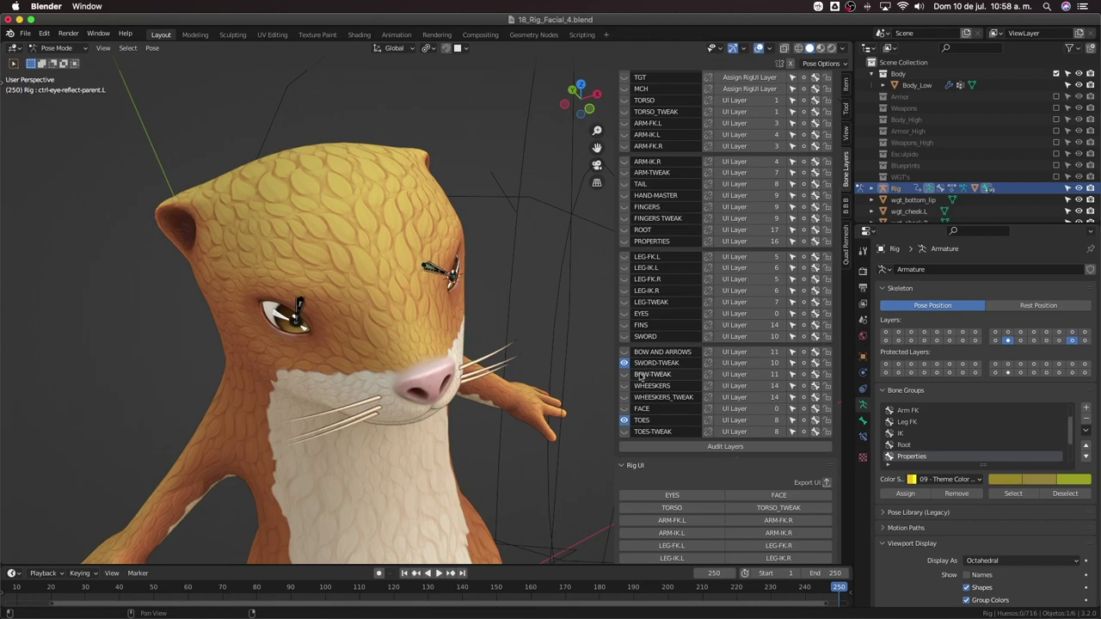
{"action": "key", "text": "super+z"}
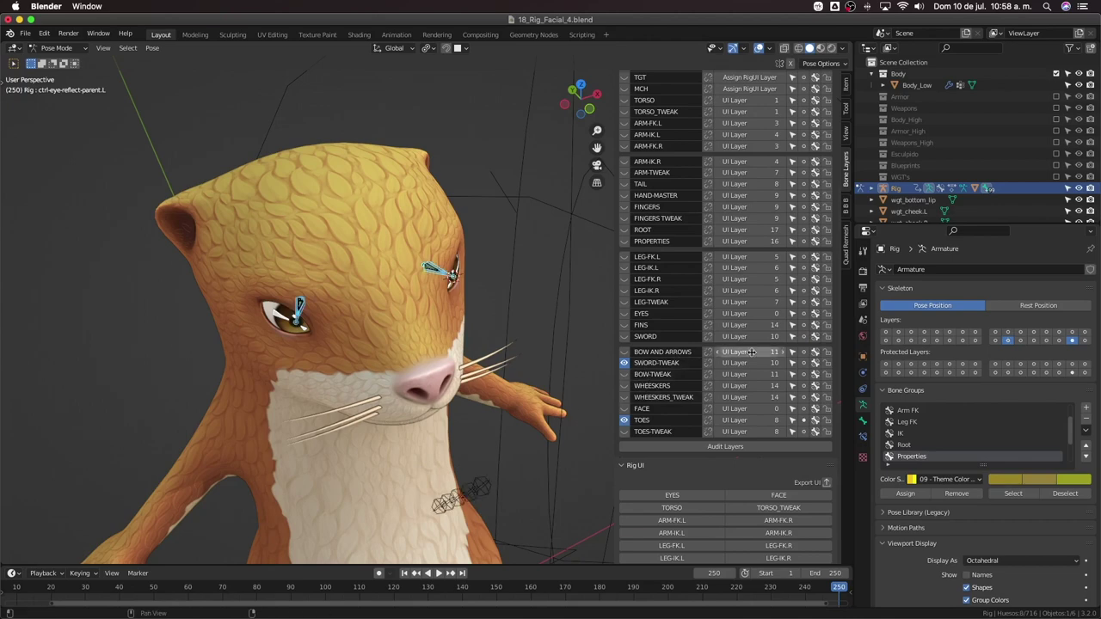
{"action": "left_click", "coordinate": [807, 353]}
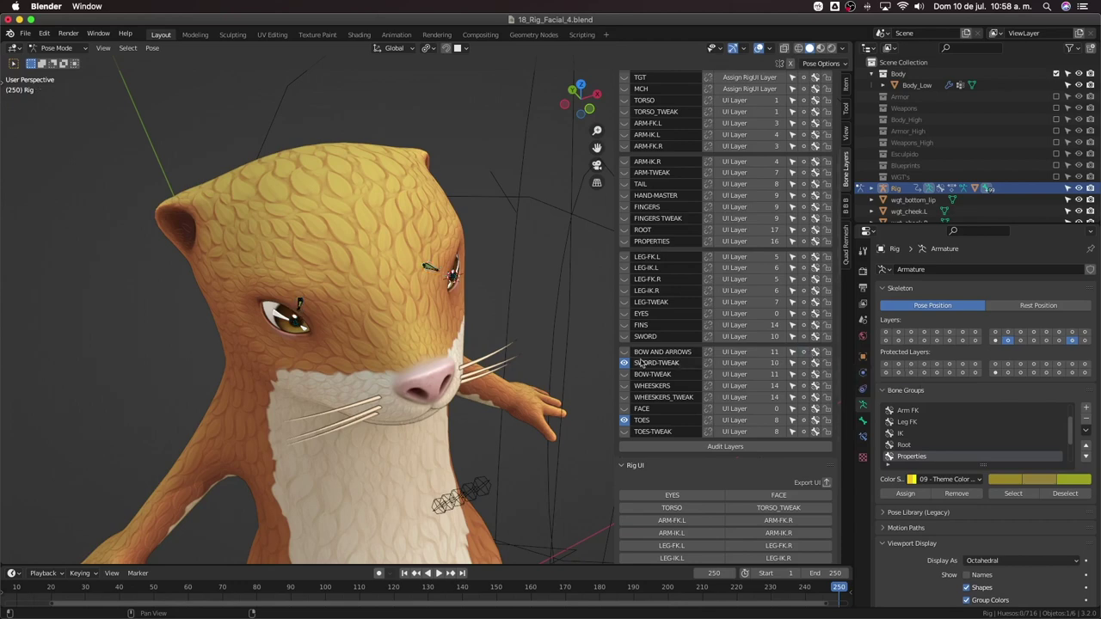
{"action": "double_click", "coordinate": [648, 355]}
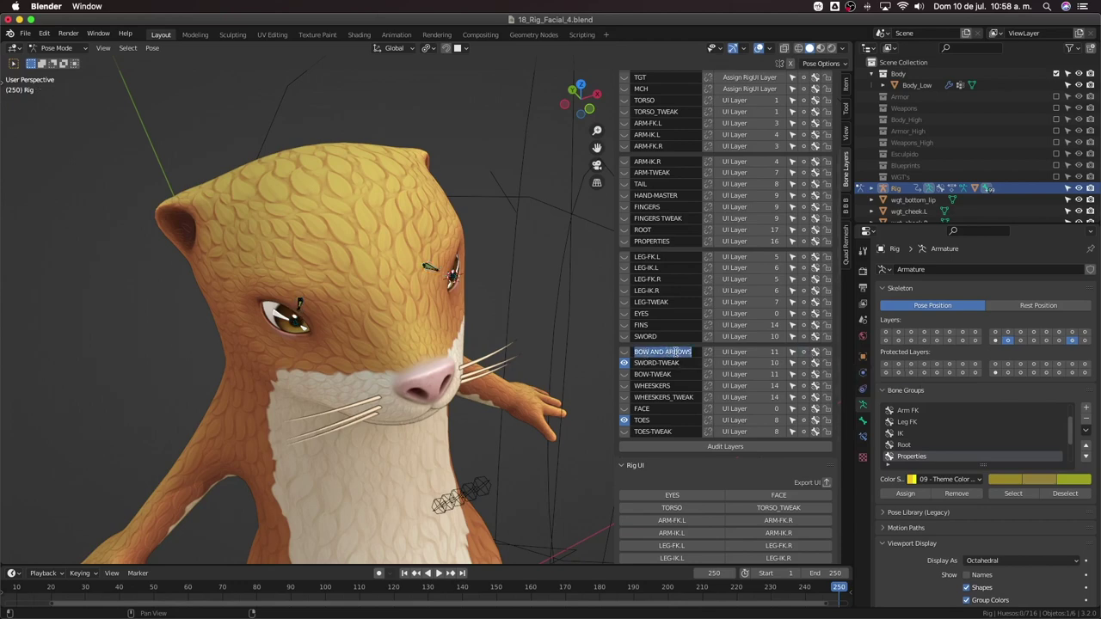
{"action": "key", "text": "Escape"}
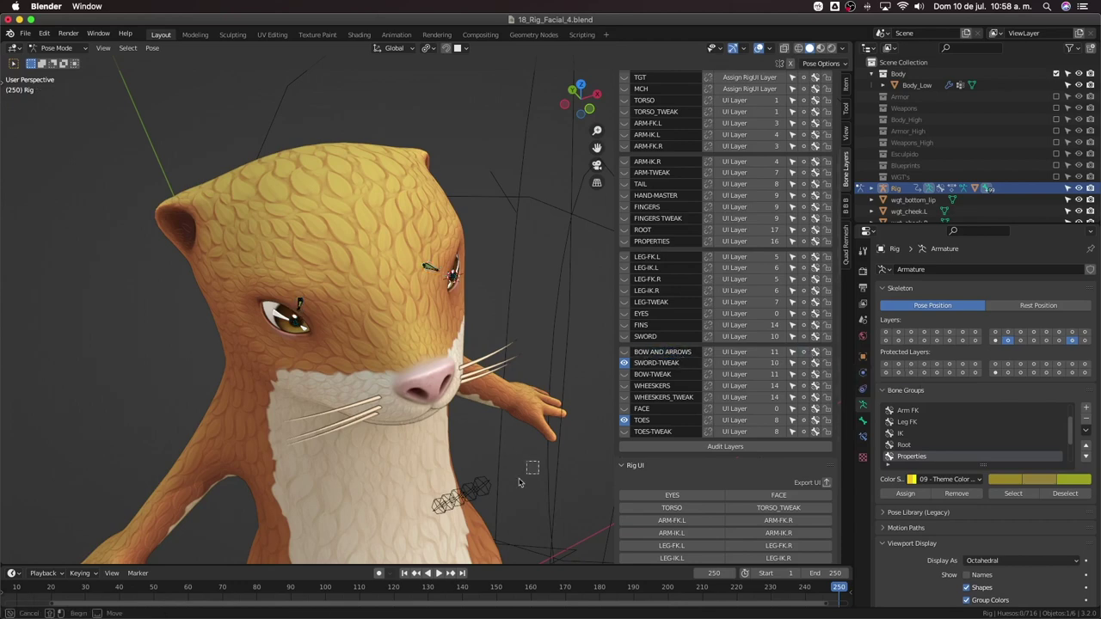
{"action": "left_click", "coordinate": [485, 492]}
{"action": "key", "text": "ctrl+z"}
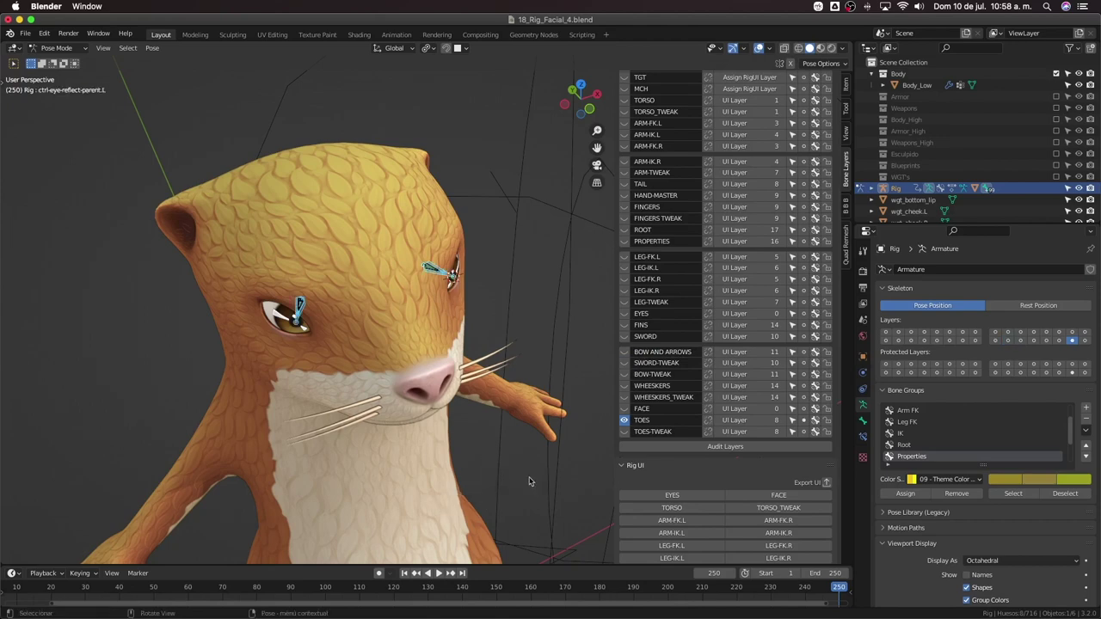
Move the selected eye-reflection control bones to the SWORD-TWEAK layer, and that layer's existing sword bones to the BOW AND ARROWS layer
{"action": "middle_click_drag", "start_coordinate": [403, 313], "coordinate": [410, 355], "text": "shift"}
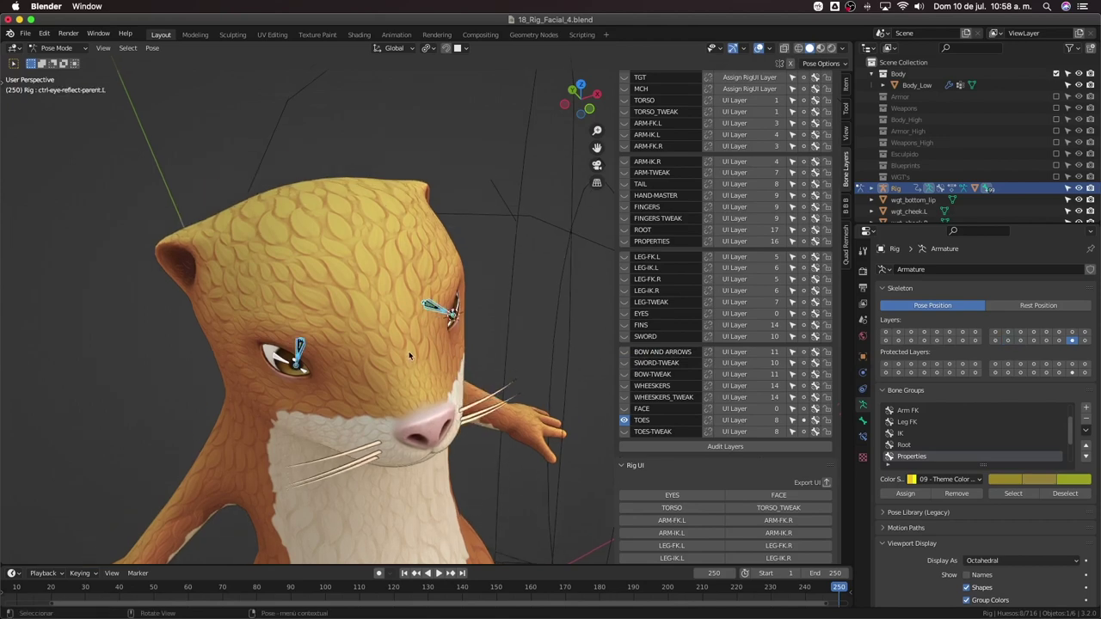
{"action": "scroll", "coordinate": [458, 334], "scroll_direction": "up", "scroll_amount": 2}
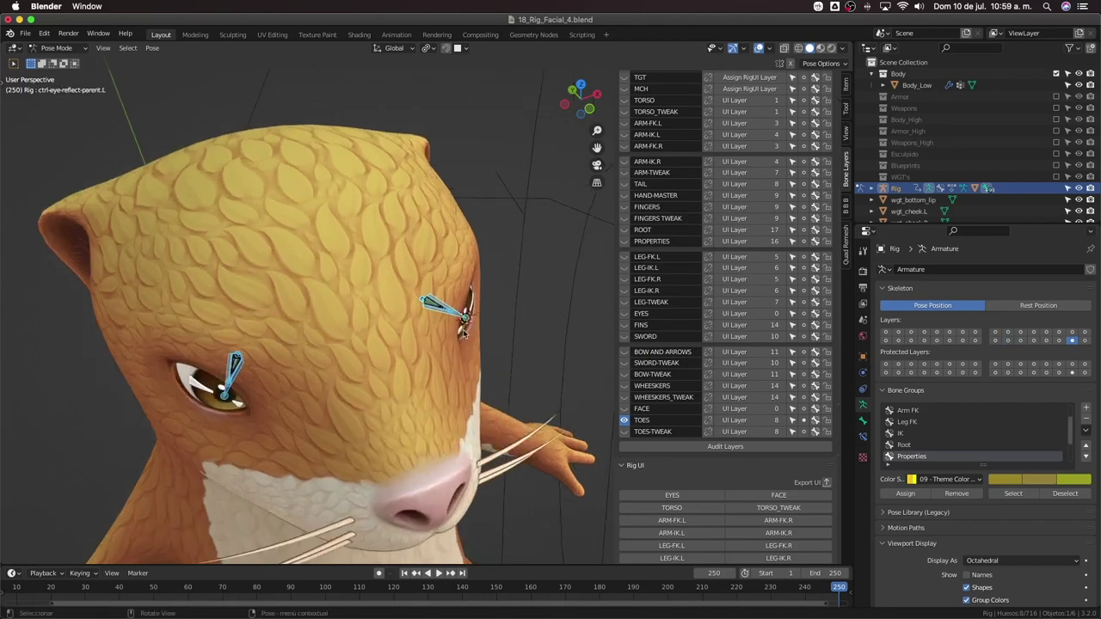
{"action": "left_click", "coordinate": [805, 364]}
{"action": "scroll", "coordinate": [430, 318], "scroll_direction": "down", "scroll_amount": 2}
{"action": "middle_click_drag", "start_coordinate": [430, 318], "coordinate": [435, 265], "text": "shift"}
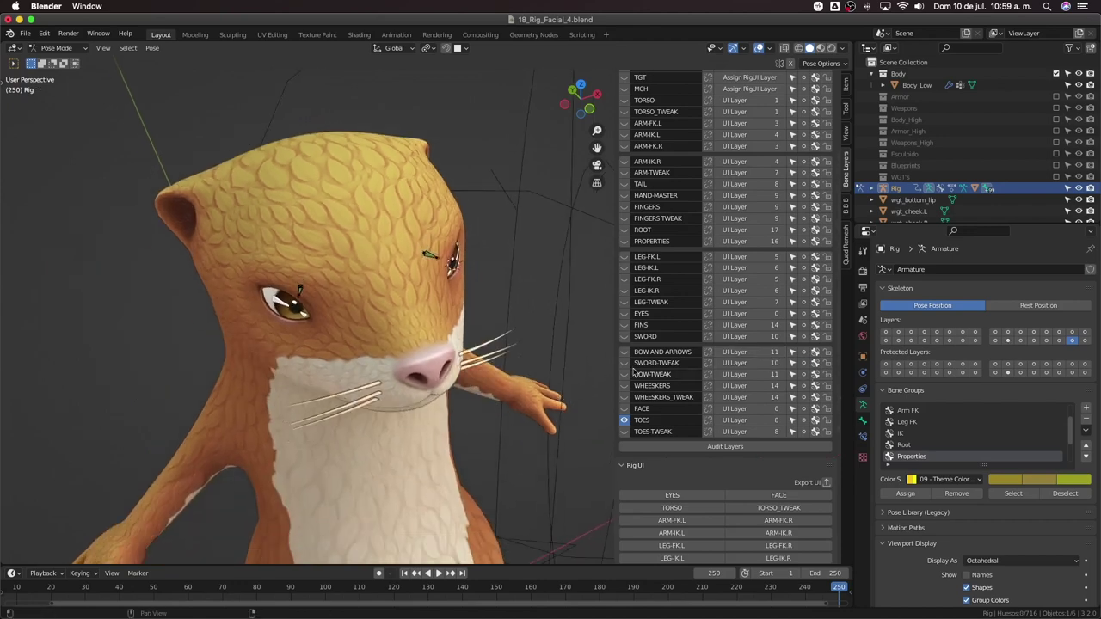
{"action": "left_click", "coordinate": [624, 364]}
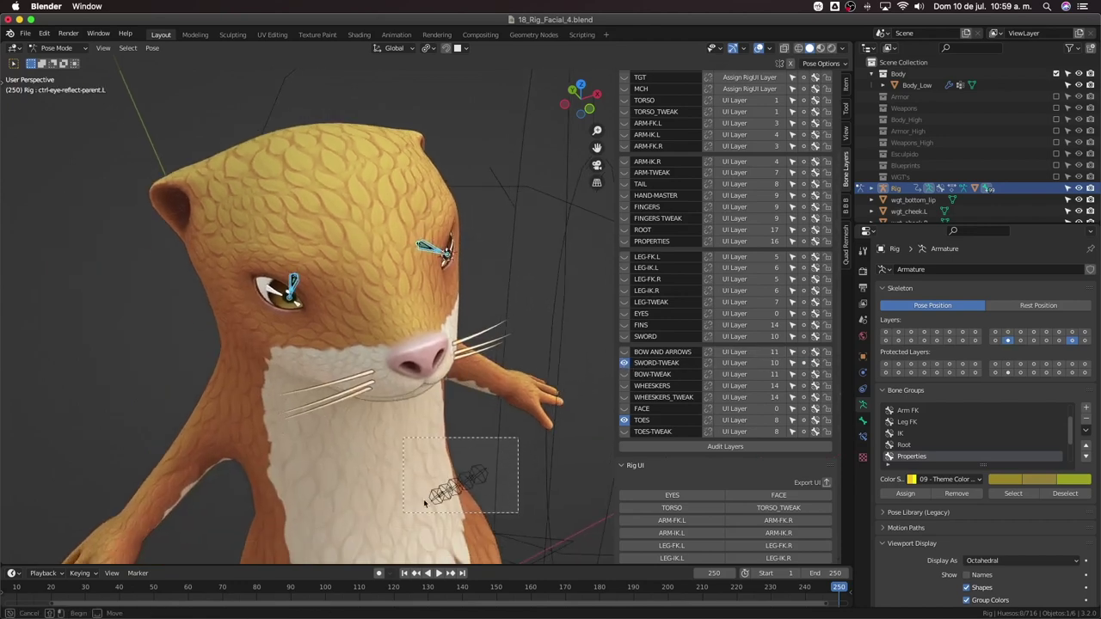
{"action": "left_click", "coordinate": [804, 354]}
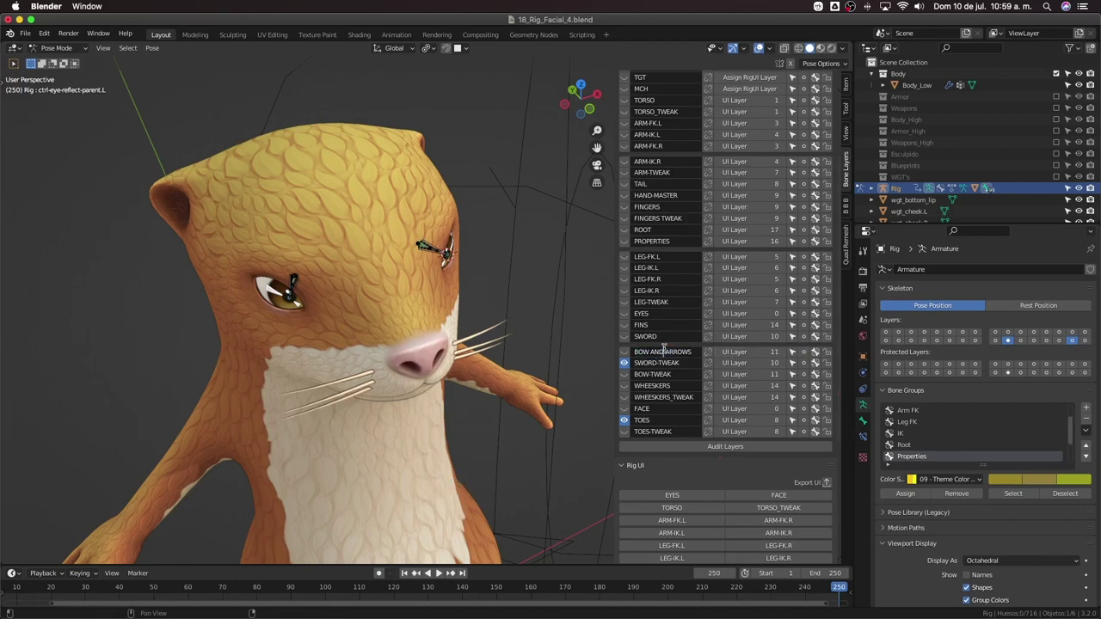
Move the selected sword bones to the BOW-TWEAK layer, keeping that layer visible and BOW AND ARROWS hidden
{"action": "left_click", "coordinate": [625, 352]}
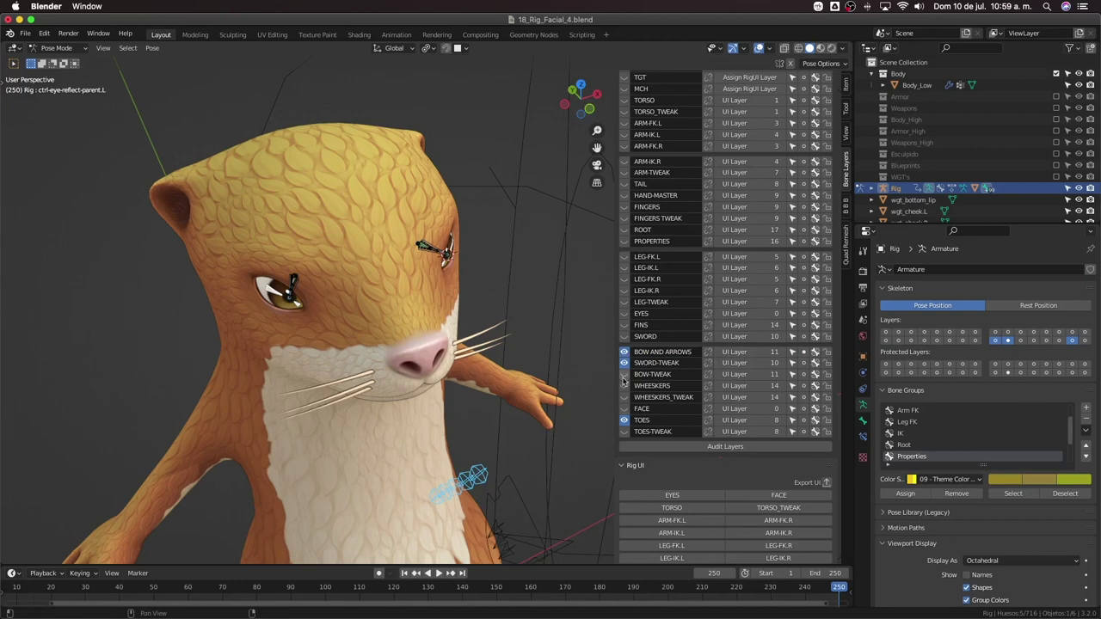
{"action": "left_click", "coordinate": [802, 376]}
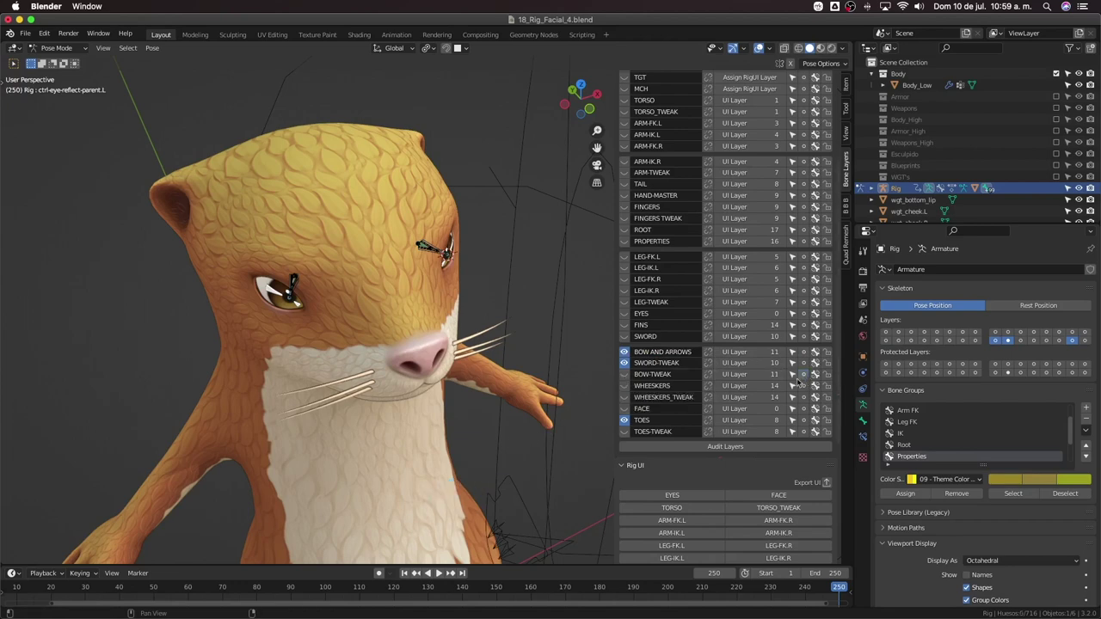
{"action": "left_click", "coordinate": [624, 374]}
{"action": "left_click", "coordinate": [625, 353]}
{"action": "scroll", "coordinate": [560, 437], "scroll_direction": "down", "scroll_amount": 3}
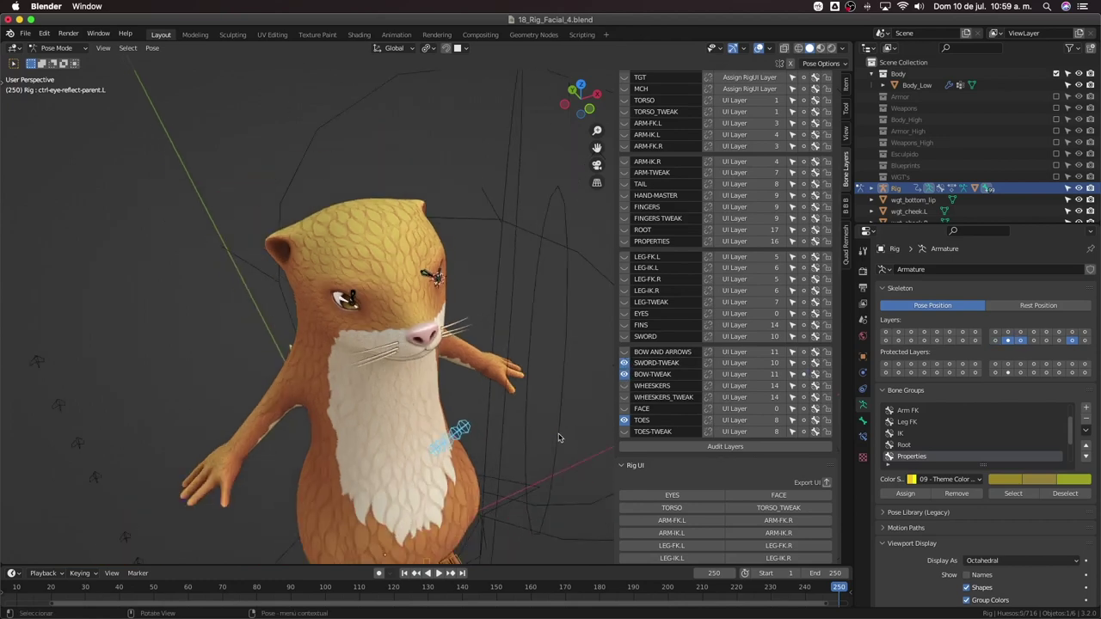
{"action": "middle_click_drag", "start_coordinate": [539, 454], "coordinate": [530, 425], "text": "shift"}
{"action": "scroll", "coordinate": [529, 422], "scroll_direction": "down", "scroll_amount": 3}
{"action": "scroll", "coordinate": [533, 420], "scroll_direction": "up", "scroll_amount": 2}
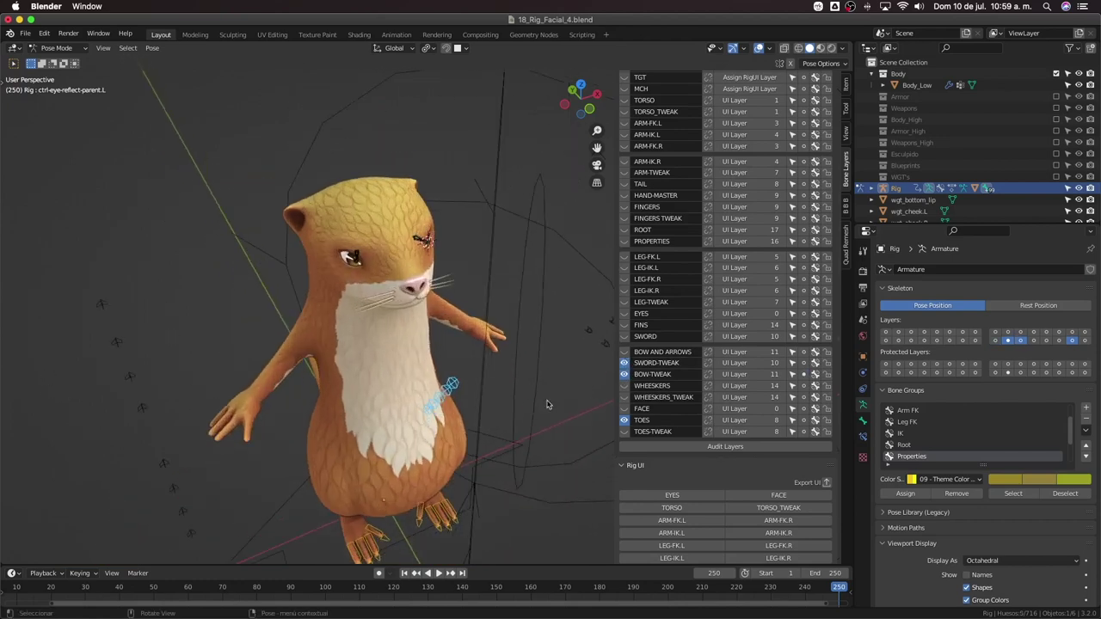
Rename the BOW-TWEAK bone layer as WEAPONS-TWEAK
{"action": "double_click", "coordinate": [643, 375]}
{"action": "left_click", "coordinate": [645, 375]}
{"action": "type", "text": "wea"}
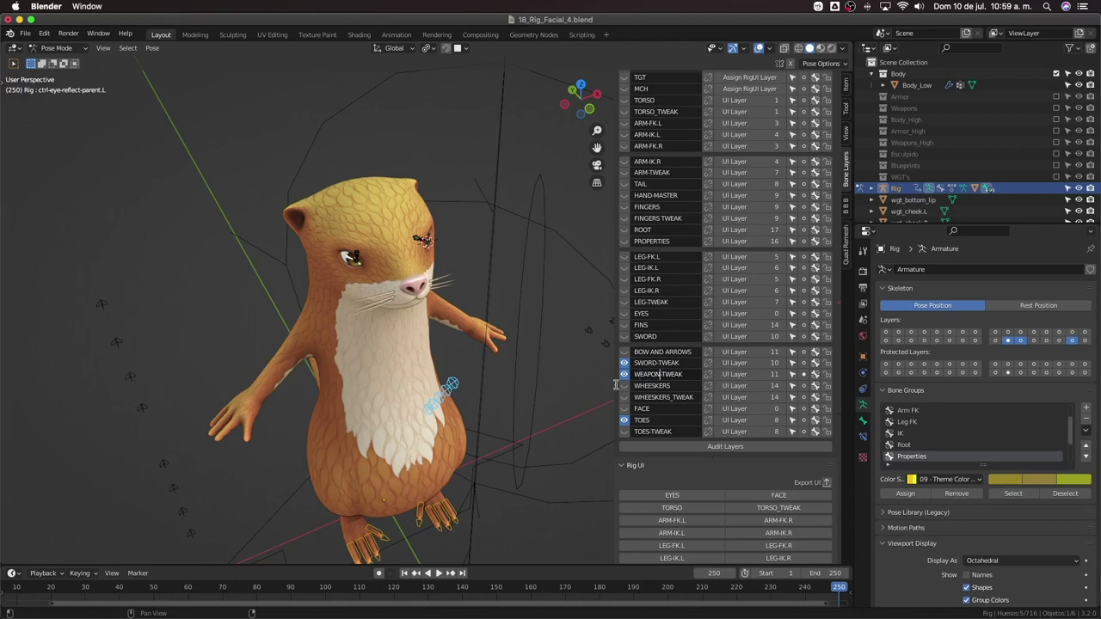
{"action": "scroll", "coordinate": [499, 325], "scroll_direction": "down", "scroll_amount": 2}
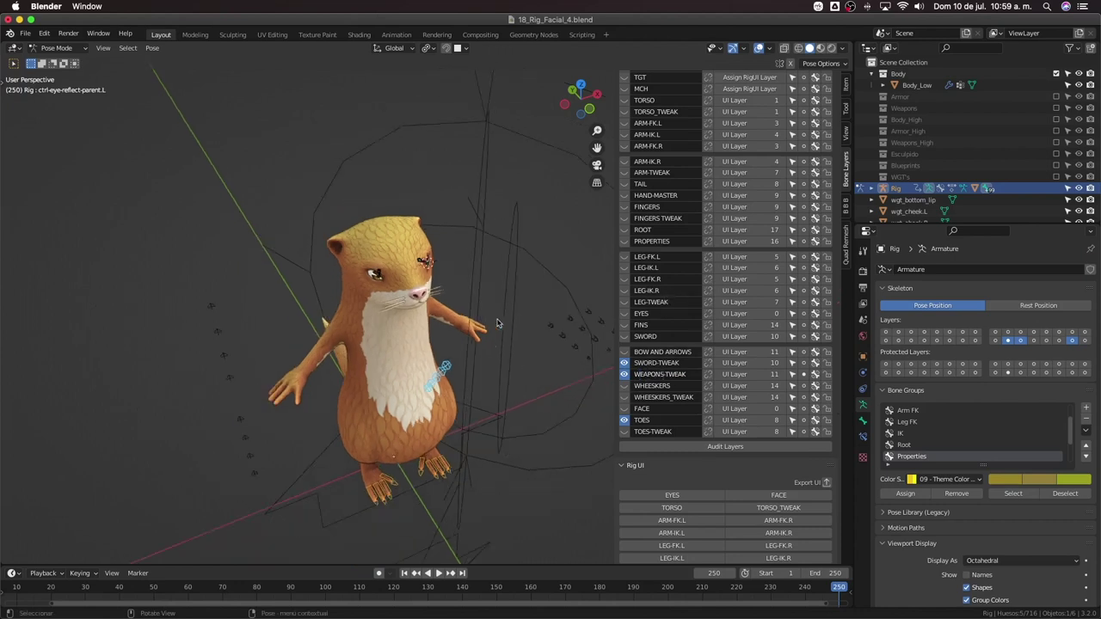
{"action": "middle_click_drag", "start_coordinate": [499, 325], "coordinate": [457, 347]}
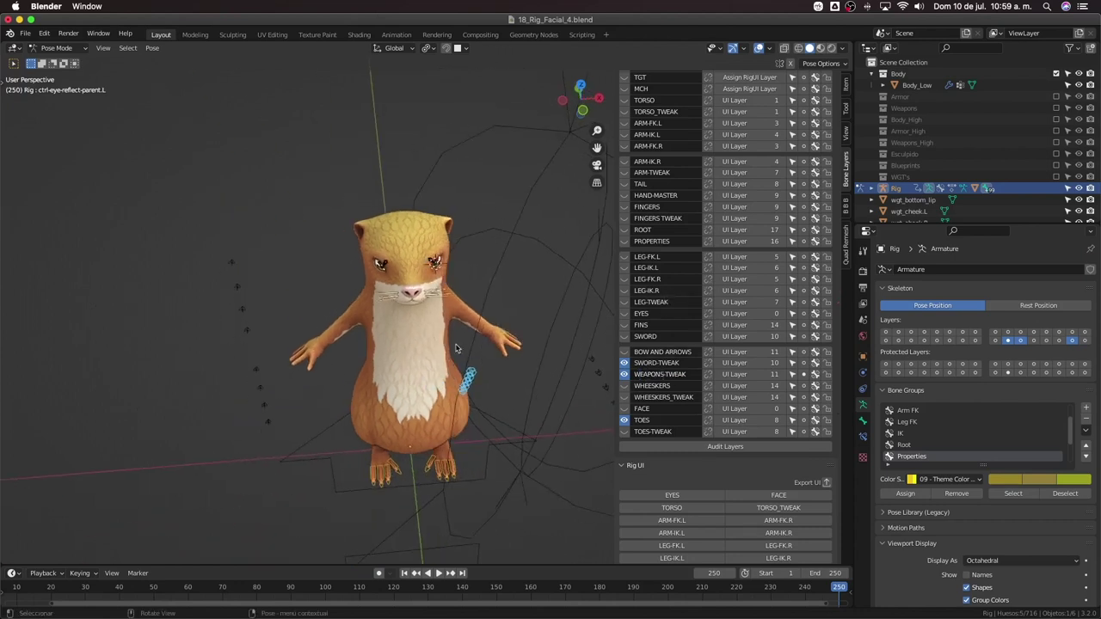
Rename the SWORD-TWEAK bone layer as EYES REFLECTS
{"action": "double_click", "coordinate": [641, 363]}
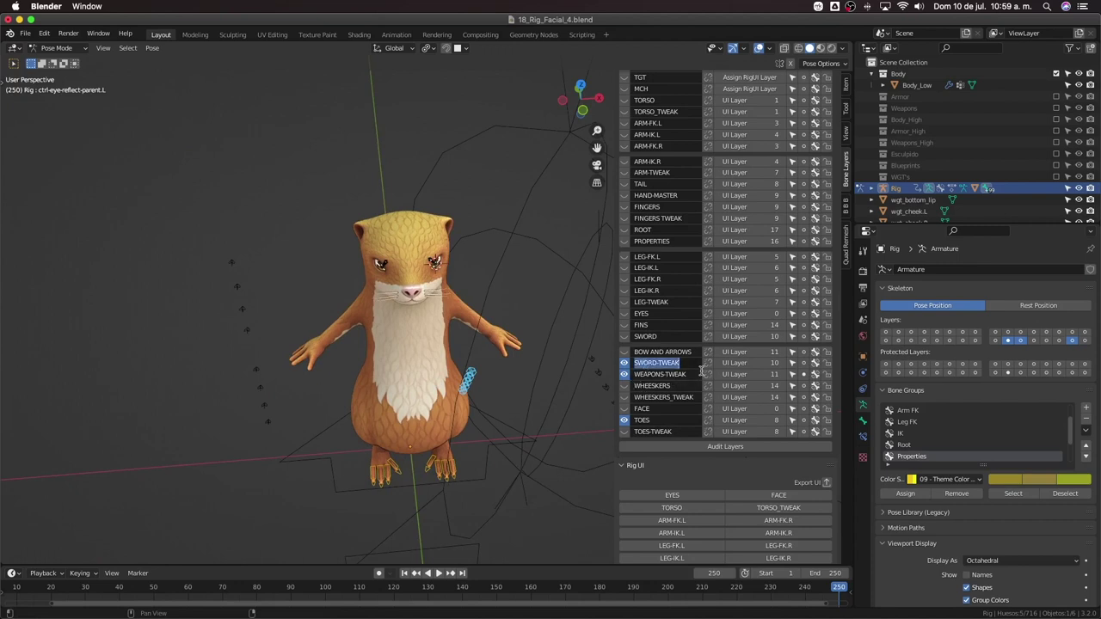
{"action": "type", "text": "EYES REFLECTS"}
{"action": "scroll", "coordinate": [425, 397], "scroll_direction": "up", "scroll_amount": 5}
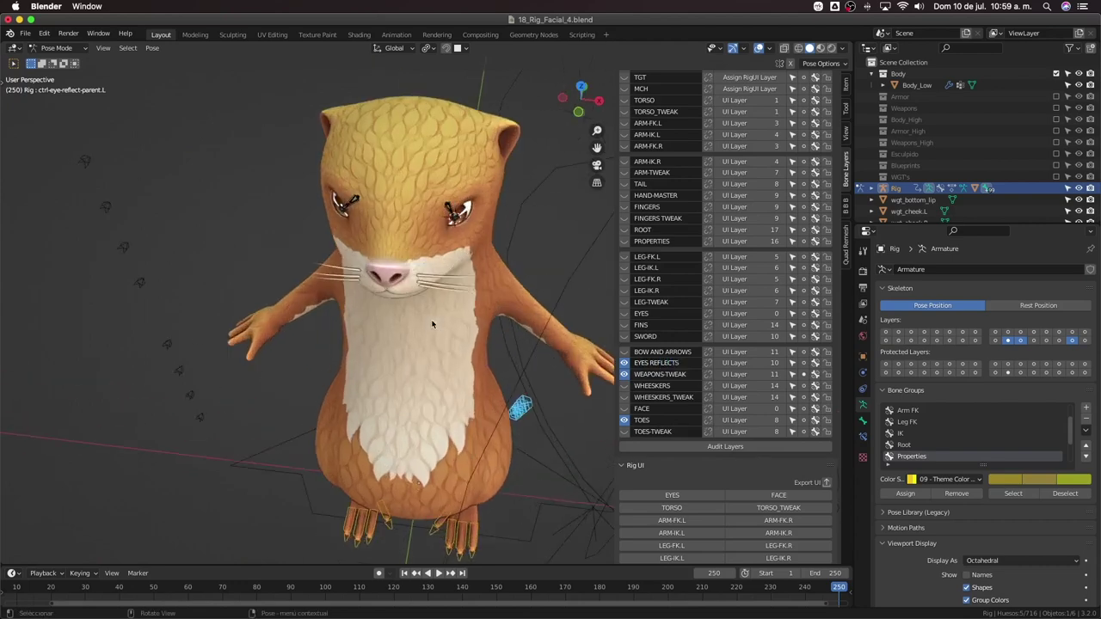
{"action": "scroll", "coordinate": [425, 398], "scroll_direction": "up", "scroll_amount": 6}
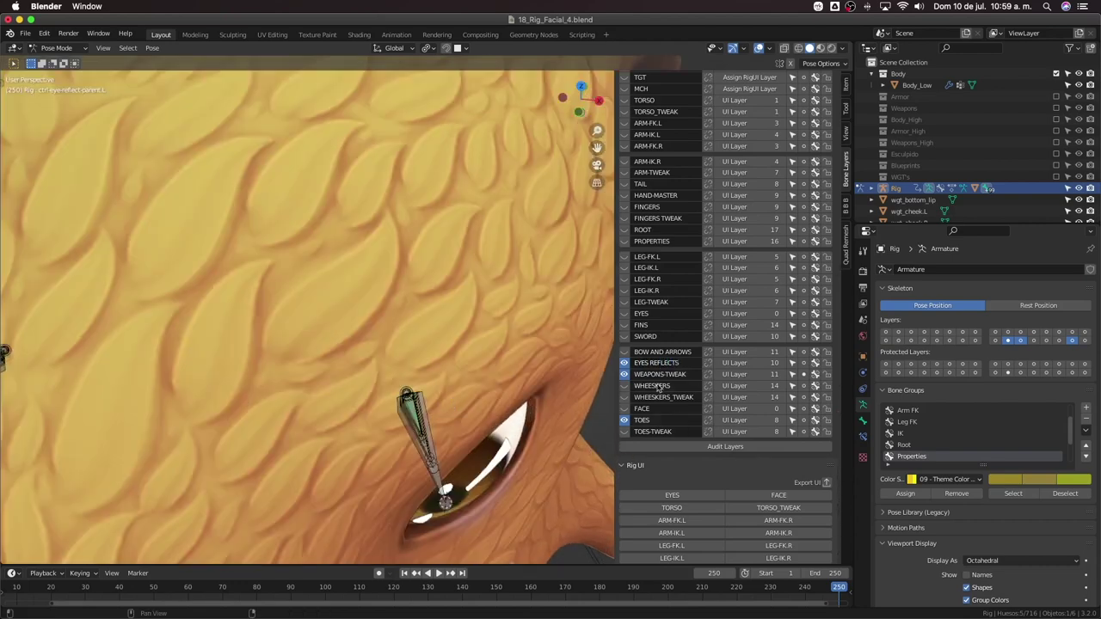
Hide the EYES REFLECTS and WEAPONS-TWEAK layers and circle-select the eye helper bones left on the TOES layer at both eyes
{"action": "left_click", "coordinate": [624, 362]}
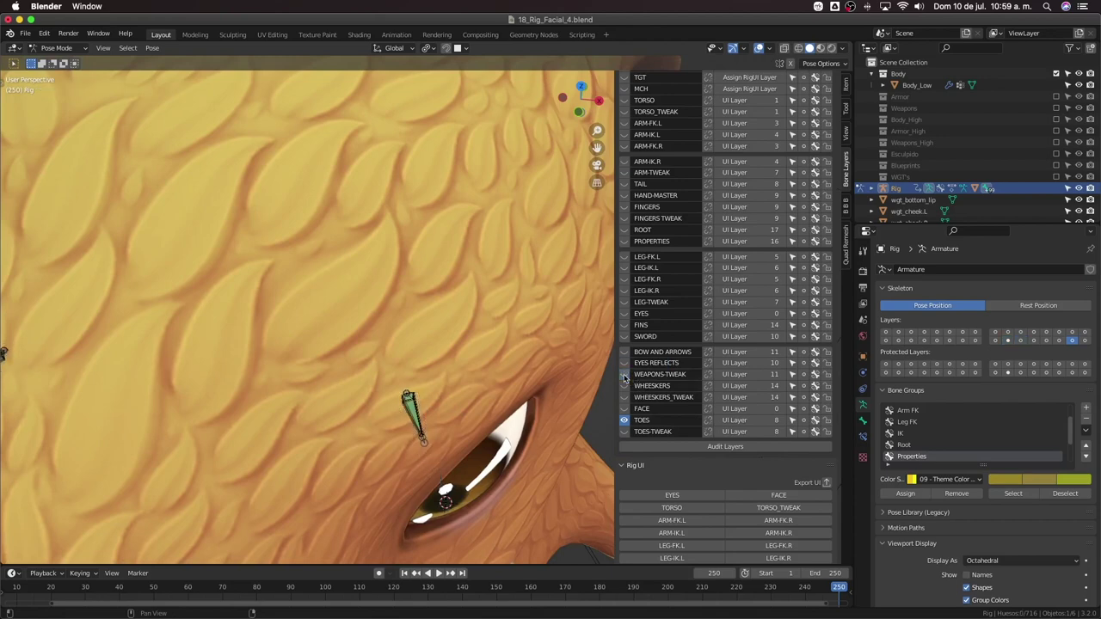
{"action": "scroll", "coordinate": [357, 436], "scroll_direction": "down", "scroll_amount": 5}
{"action": "middle_click_drag", "start_coordinate": [389, 344], "coordinate": [416, 383]}
{"action": "key", "text": "c"}
{"action": "left_click", "coordinate": [193, 380]}
{"action": "right_click", "coordinate": [193, 380]}
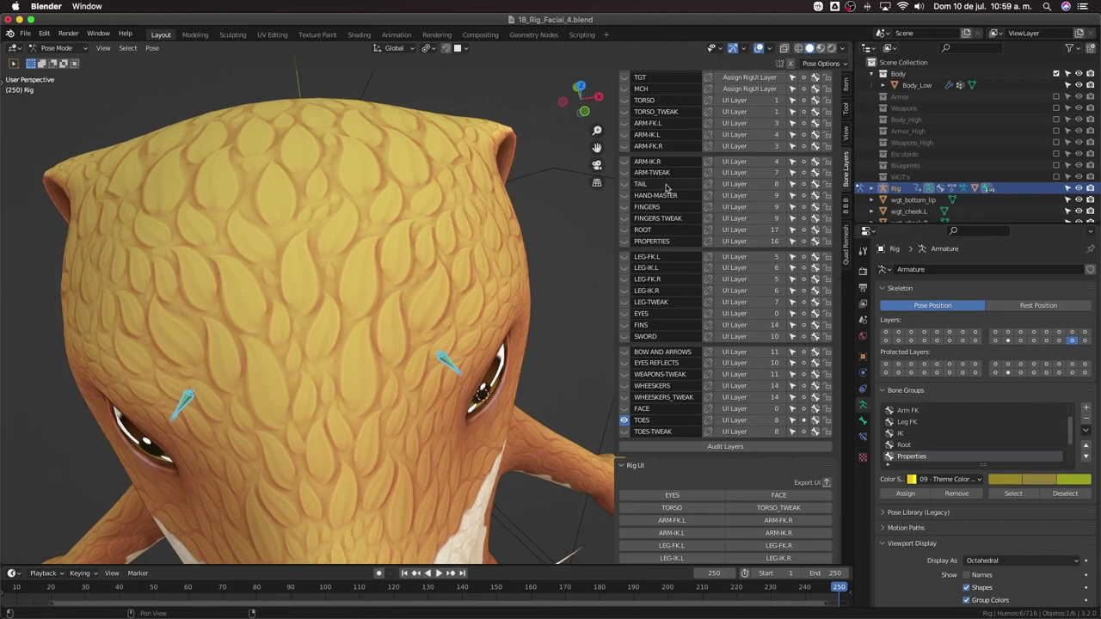
{"action": "scroll", "coordinate": [664, 220], "scroll_direction": "up", "scroll_amount": 2}
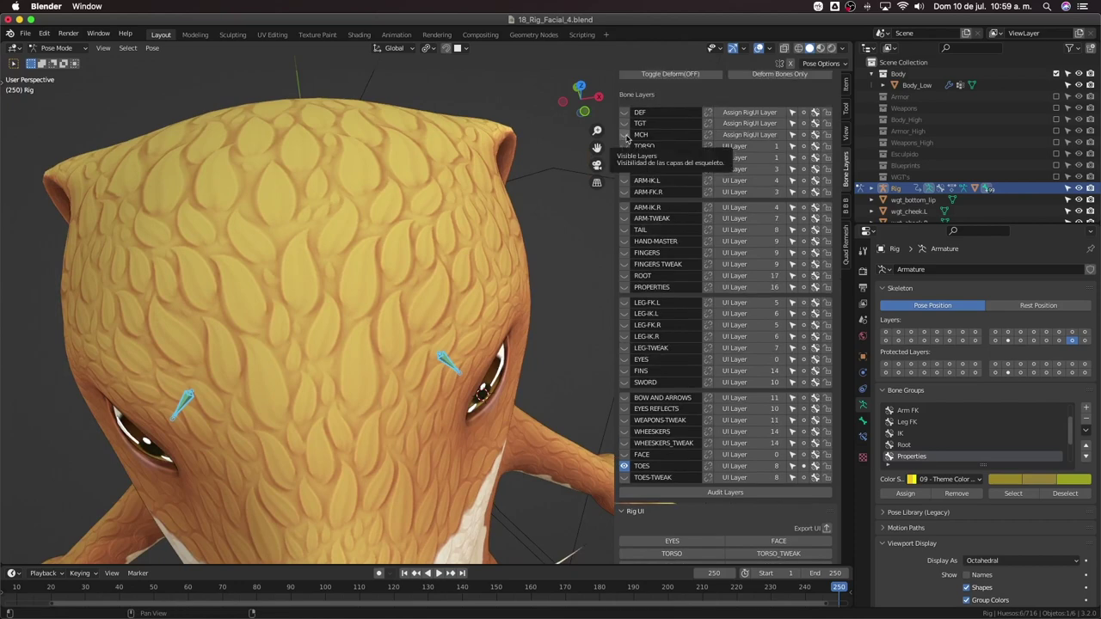
With only the EYES and EYES REFLECTS layers shown, test trackball rotations of tgt-eye.L to check how the reflections behave
{"action": "middle_click_drag", "start_coordinate": [543, 292], "coordinate": [478, 275]}
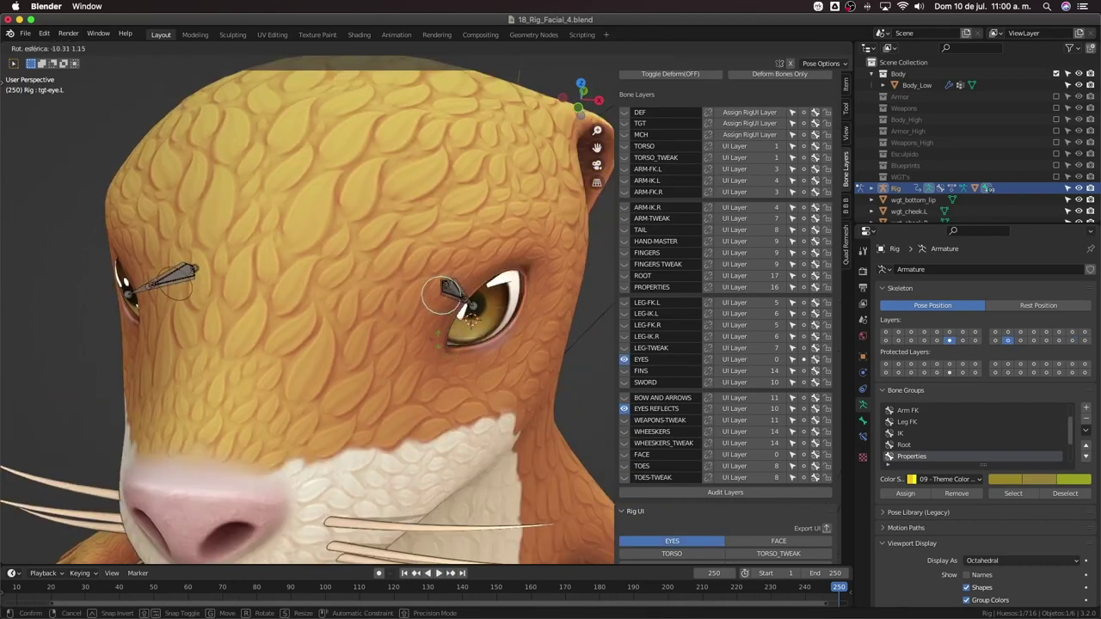
{"action": "left_click", "coordinate": [439, 343]}
{"action": "middle_click_drag", "start_coordinate": [438, 342], "coordinate": [432, 345]}
{"action": "key", "text": "r"}
{"action": "key", "text": "r"}
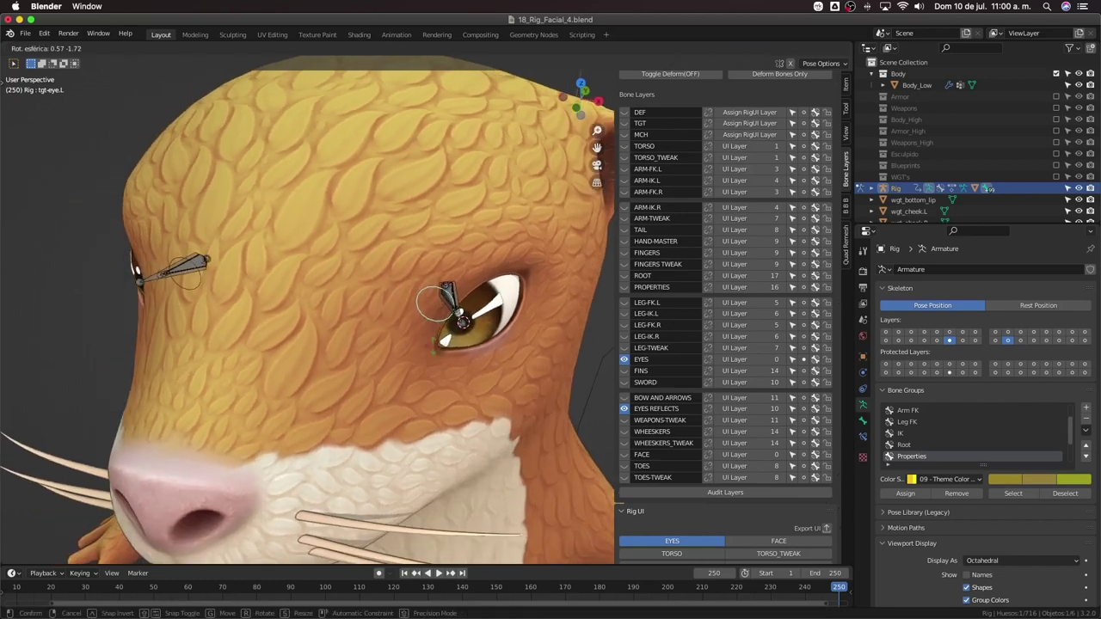
{"action": "left_click", "coordinate": [420, 344]}
{"action": "middle_click_drag", "start_coordinate": [420, 344], "coordinate": [449, 337]}
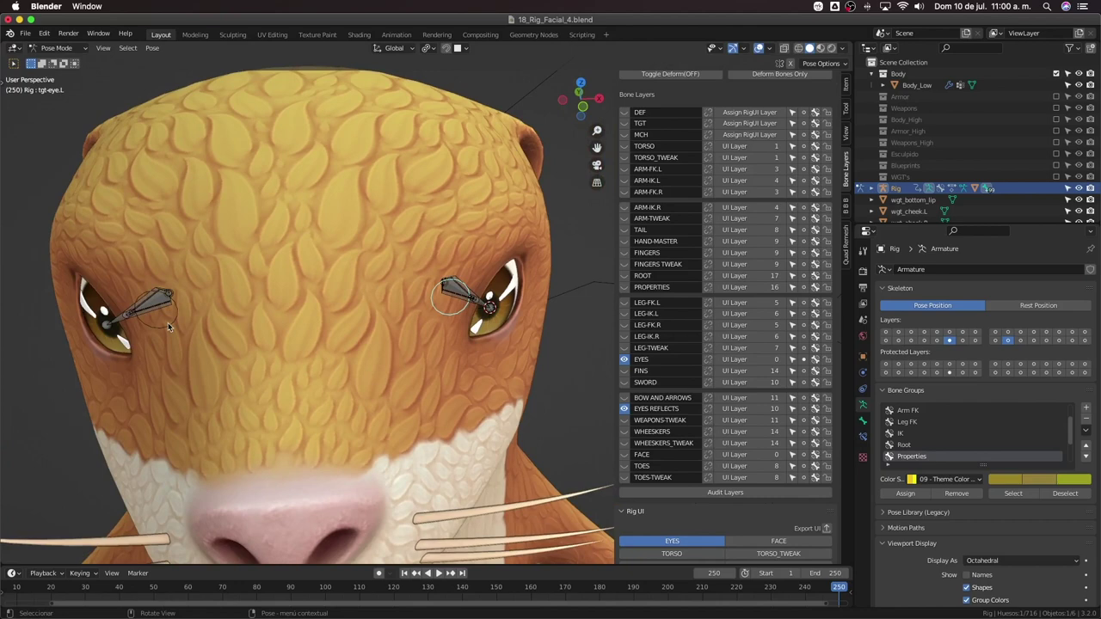
Select the eye target bones in turn and trackball-rotate tgt-eye.L by about -2.29° and 14.3°
{"action": "left_click", "coordinate": [168, 323]}
{"action": "middle_click_drag", "start_coordinate": [398, 321], "coordinate": [344, 323]}
{"action": "middle_click_drag", "start_coordinate": [486, 342], "coordinate": [443, 353]}
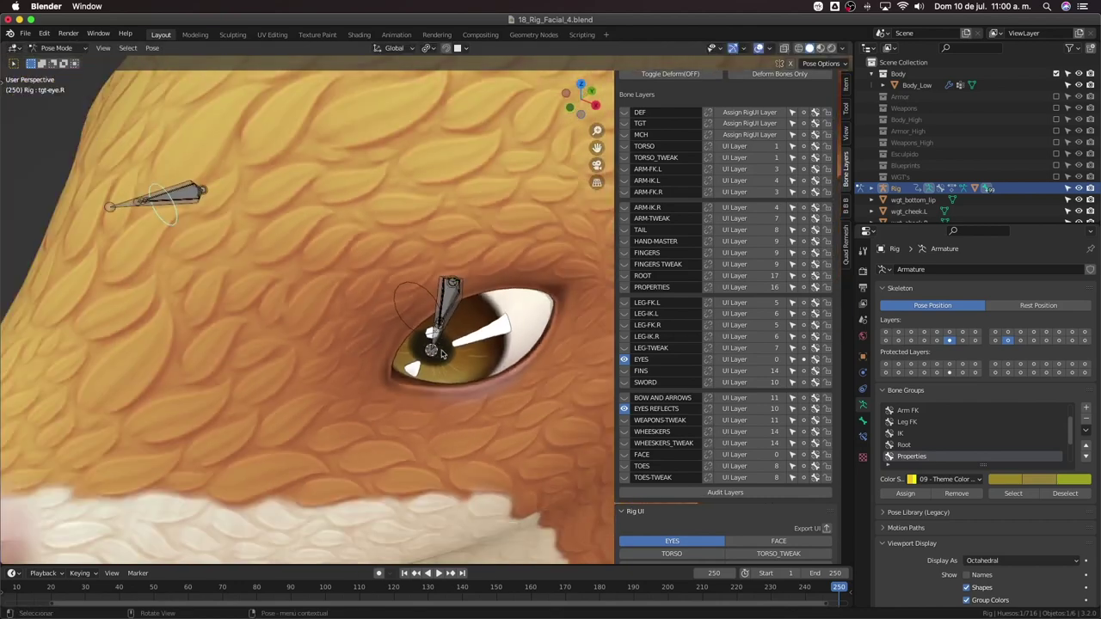
{"action": "left_click", "coordinate": [423, 329]}
{"action": "key", "text": "r"}
{"action": "key", "text": "r"}
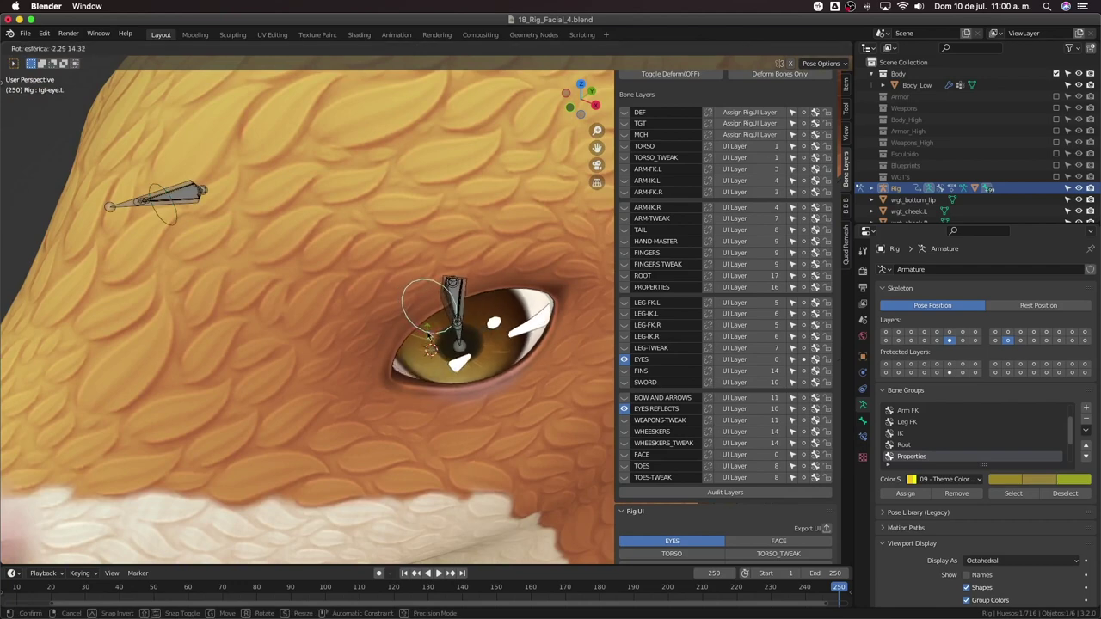
{"action": "left_click", "coordinate": [434, 331]}
Show the DEF layer and test-rotate tgt-eye.L to examine how its reflection deform bones follow
{"action": "left_click", "coordinate": [624, 112]}
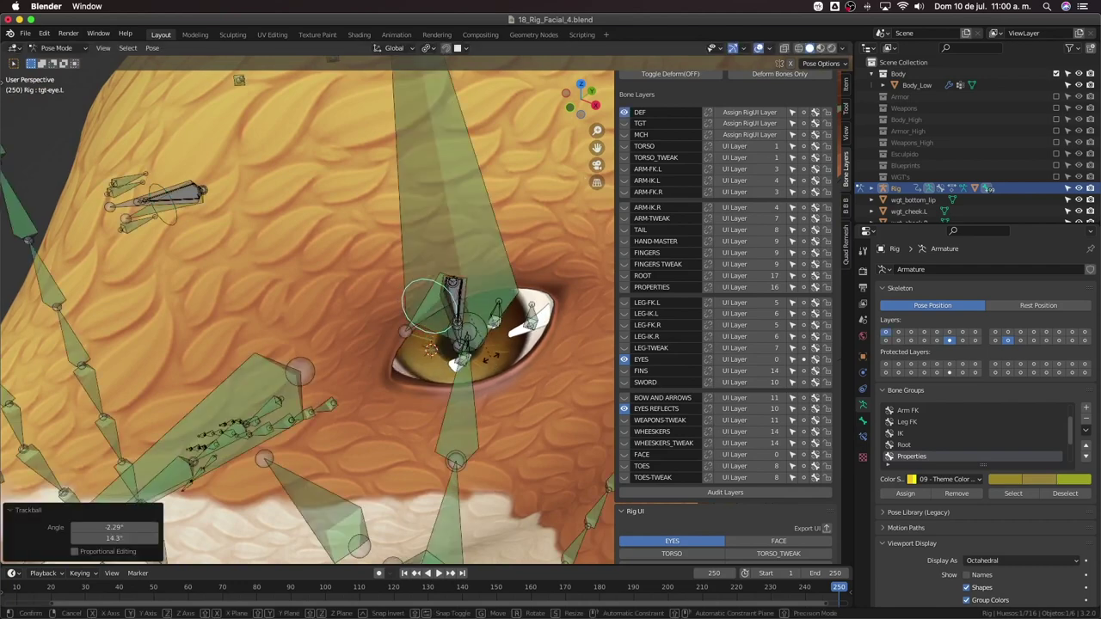
{"action": "key", "text": "r"}
{"action": "key", "text": "r"}
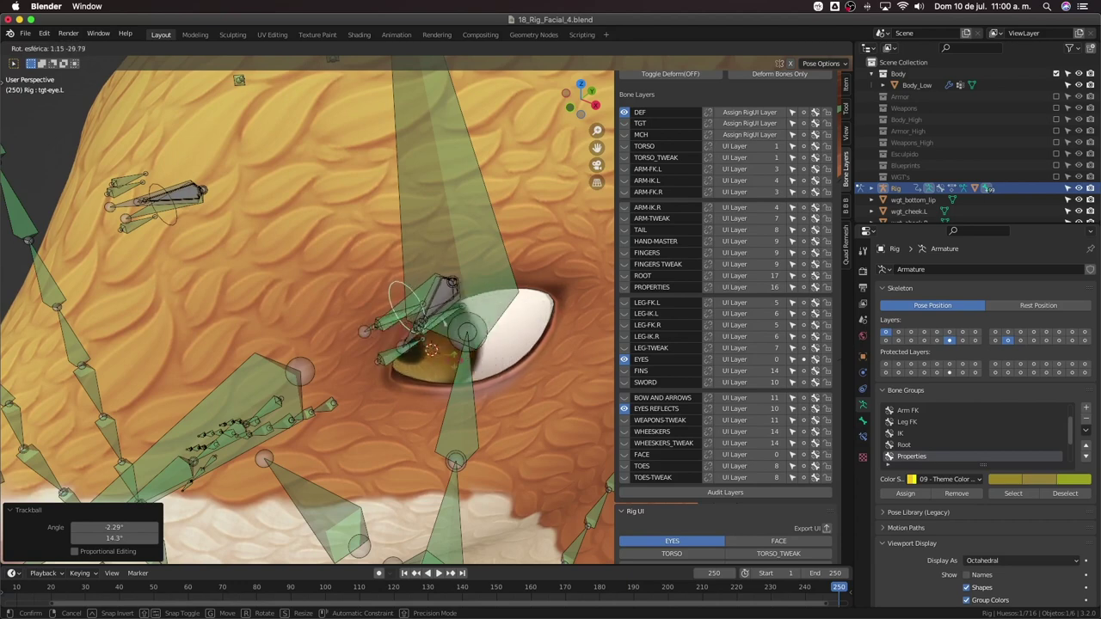
{"action": "right_click", "coordinate": [509, 346]}
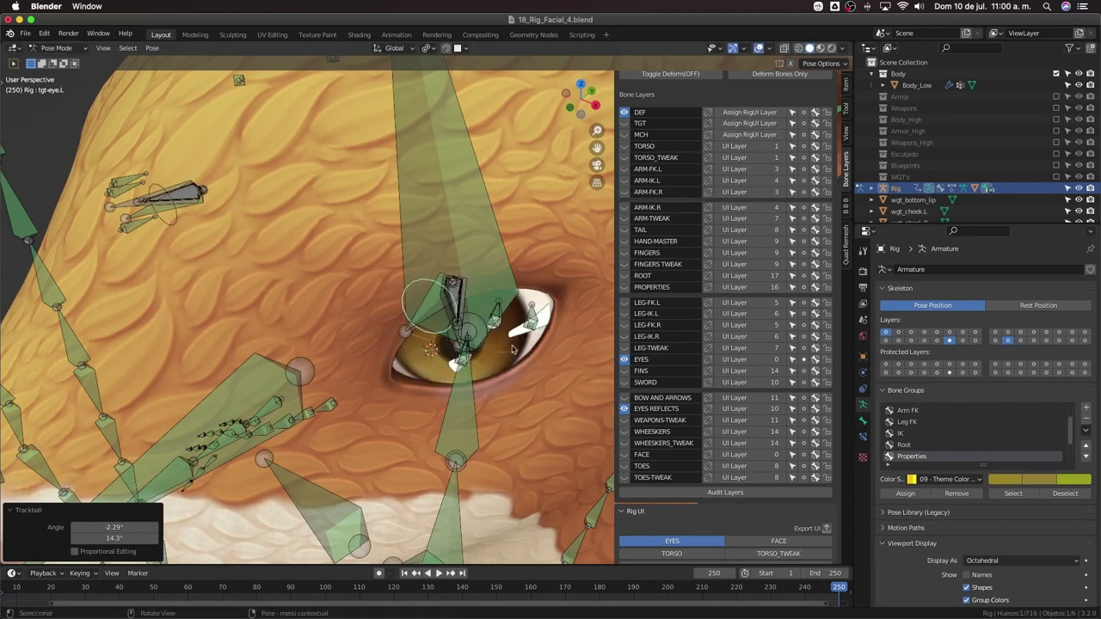
Switch to Edit Mode, select def-eye-reflect-01.L and inspect its parent in the bone relations
{"action": "key", "text": "Tab"}
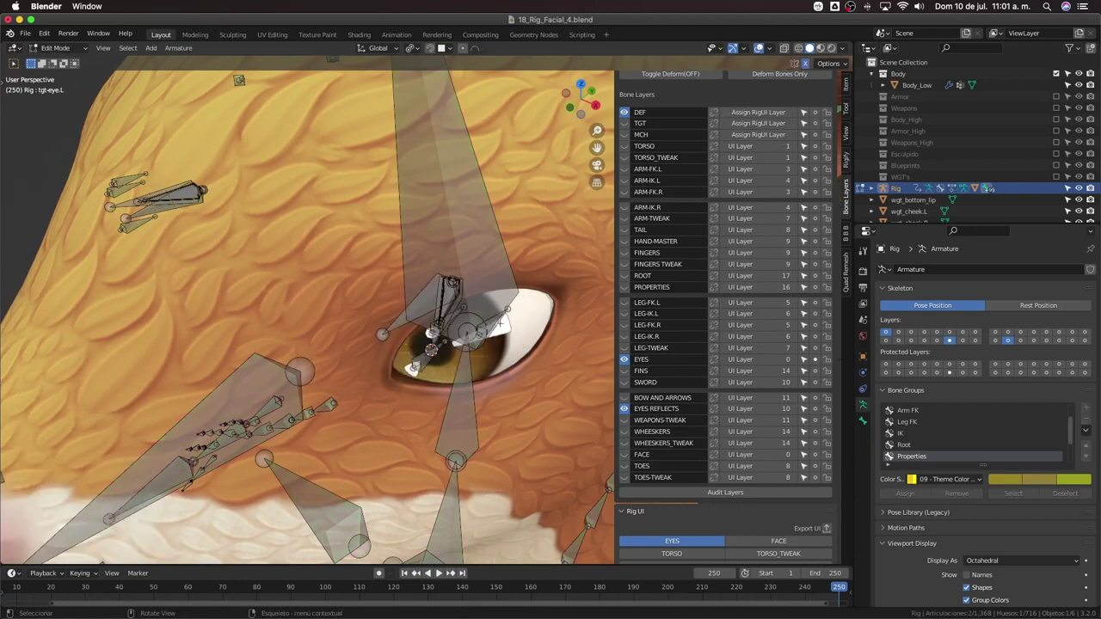
{"action": "middle_click_drag", "start_coordinate": [491, 332], "coordinate": [519, 294]}
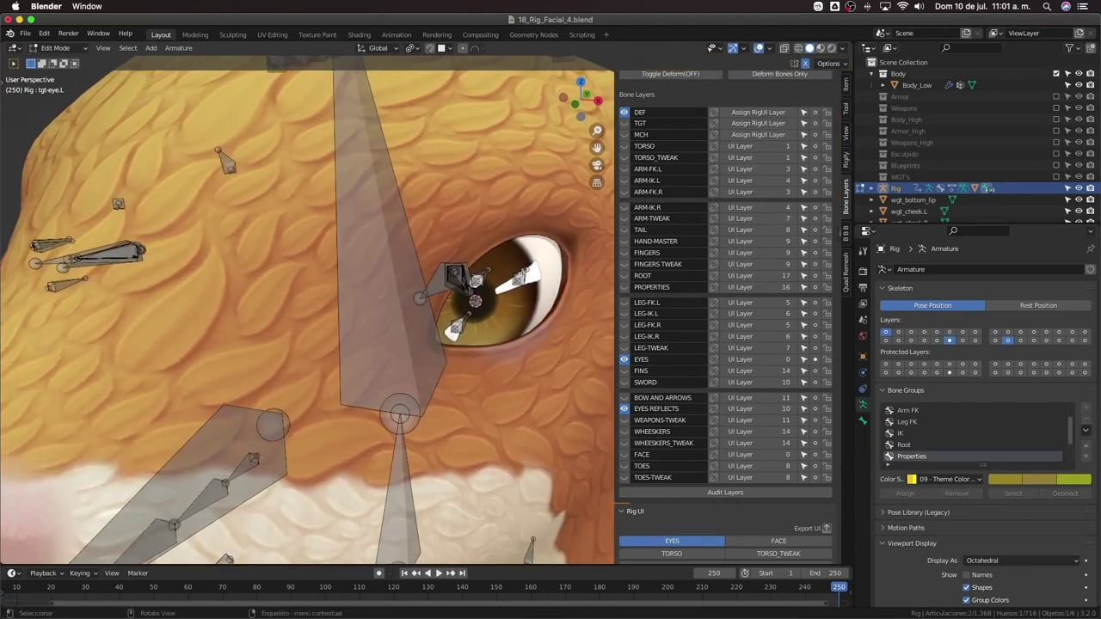
{"action": "left_click", "coordinate": [520, 279]}
{"action": "left_click", "coordinate": [863, 421]}
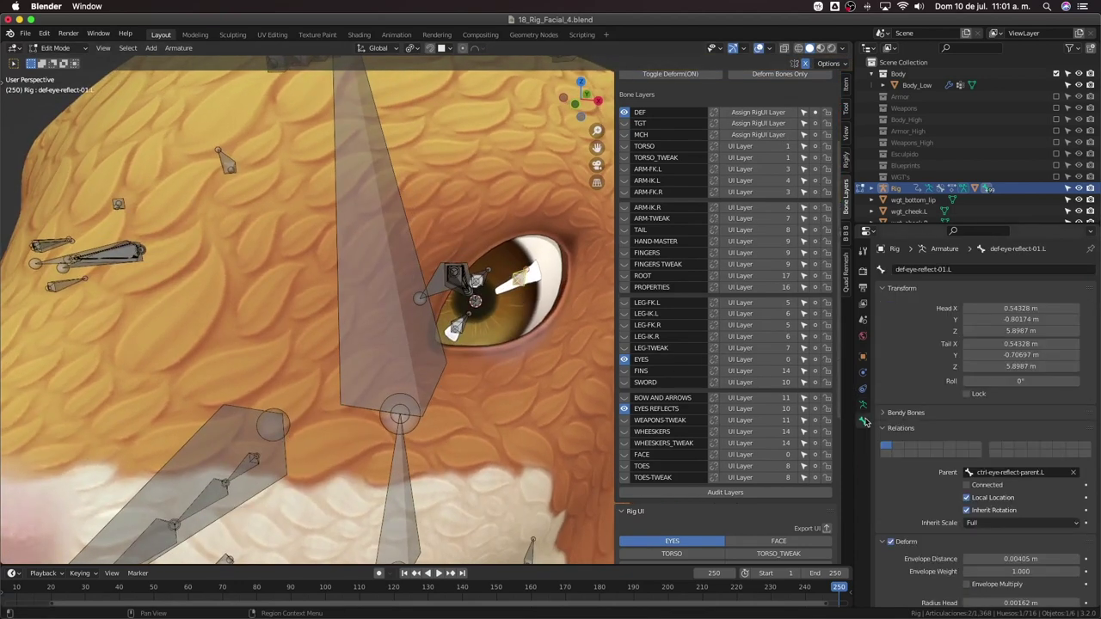
{"action": "scroll", "coordinate": [1000, 472], "scroll_direction": "down", "scroll_amount": 2}
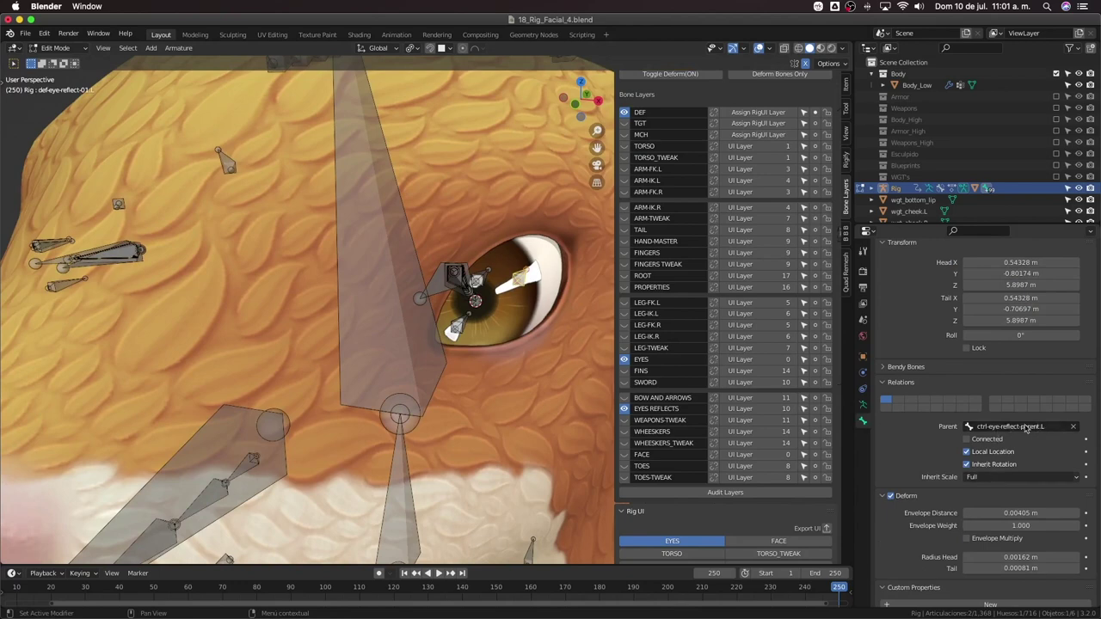
Add the other two def-eye-reflect bones of the left eye to the selection
{"action": "mouse_move", "coordinate": [571, 341]}
{"action": "middle_mouse_down"}
{"action": "mouse_move", "coordinate": [556, 299]}
{"action": "mouse_move", "coordinate": [507, 315]}
{"action": "mouse_move", "coordinate": [543, 332]}
{"action": "middle_mouse_up"}
{"action": "left_click", "coordinate": [491, 282], "text": "shift"}
{"action": "left_click", "coordinate": [472, 333], "text": "shift"}
{"action": "key", "text": "c"}
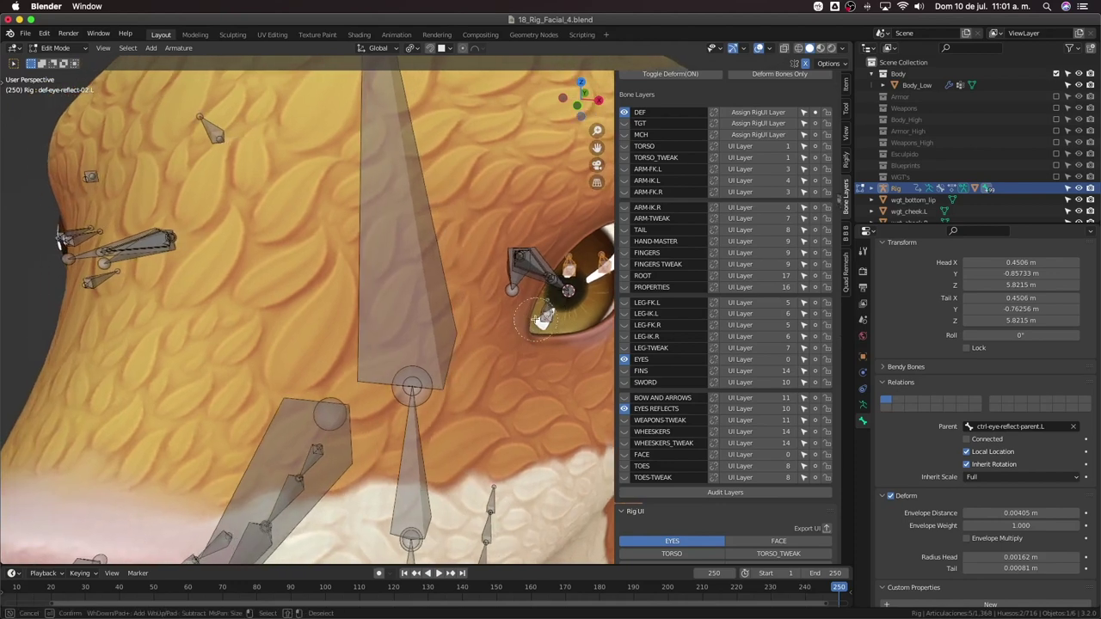
{"action": "left_click", "coordinate": [539, 320]}
Add the three def-eye-reflect bones of the right eye to the selection with Circle Select
{"action": "middle_click_drag", "start_coordinate": [540, 320], "coordinate": [168, 362]}
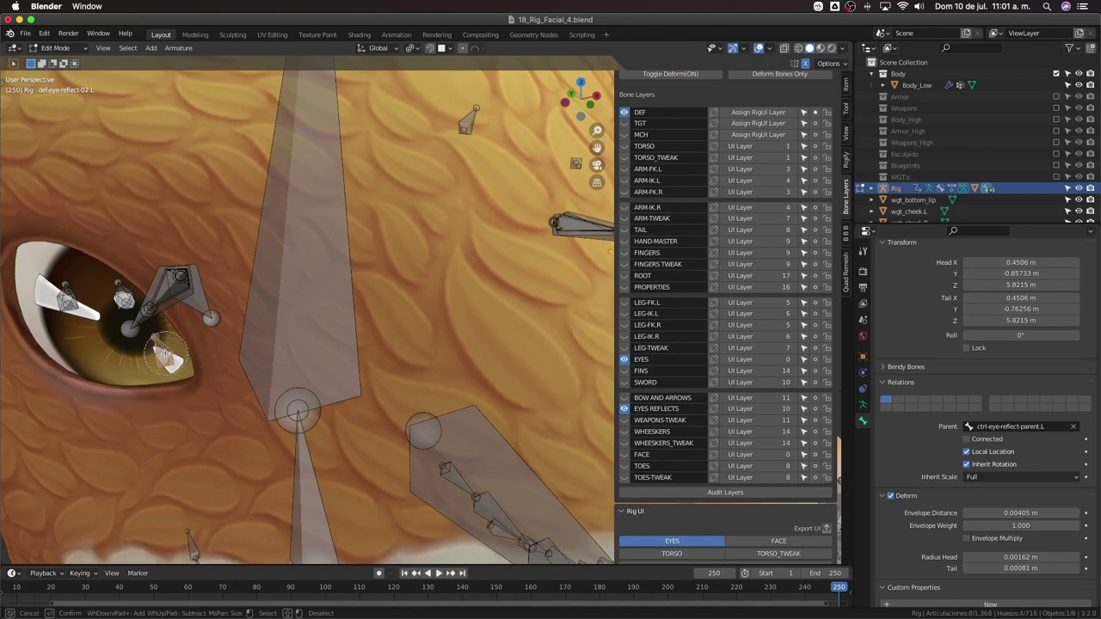
{"action": "left_click", "coordinate": [116, 292]}
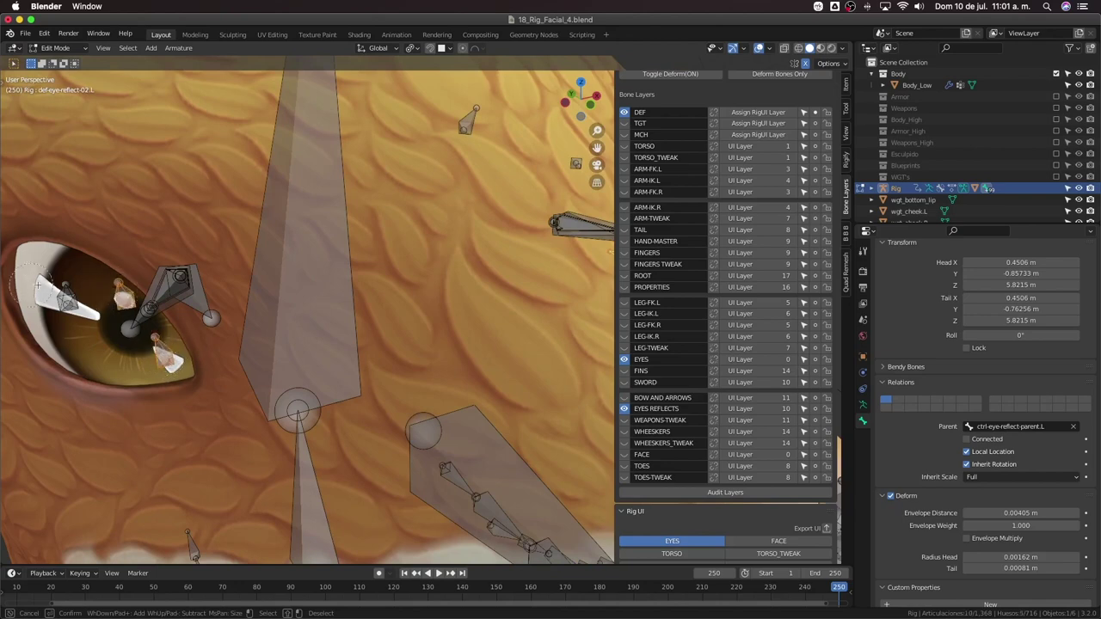
{"action": "left_click", "coordinate": [64, 292]}
{"action": "key", "text": "Escape"}
{"action": "scroll", "coordinate": [413, 314], "scroll_direction": "down", "scroll_amount": 8}
{"action": "middle_click_drag", "start_coordinate": [426, 316], "coordinate": [381, 303]}
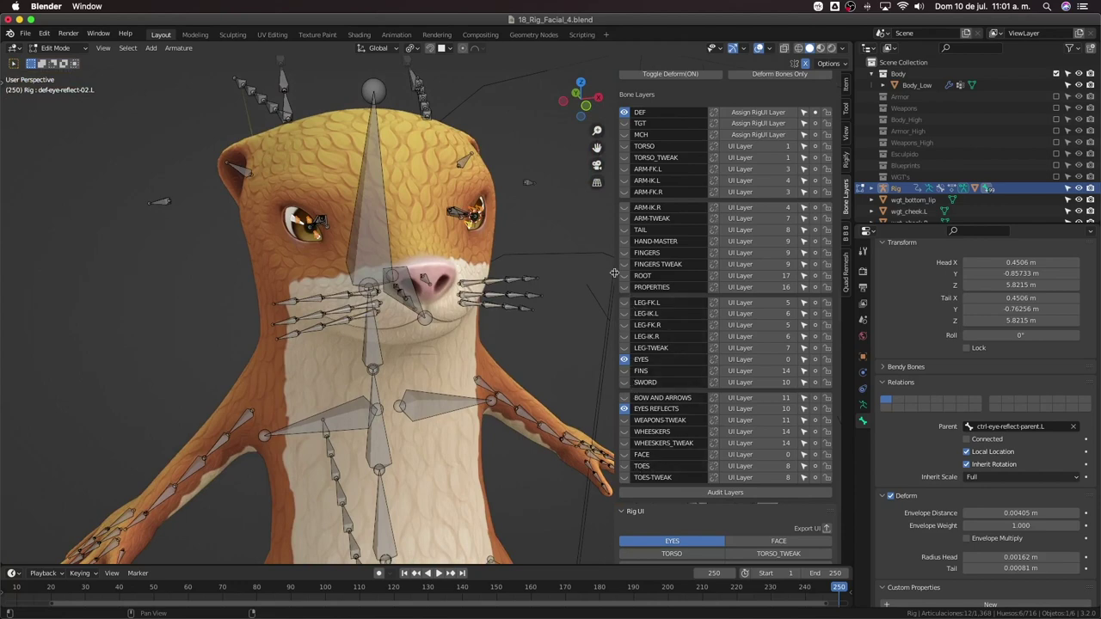
Show the ROOT layer and parent the six selected def-eye-reflect bones to the root bone with Keep Offset
{"action": "scroll", "coordinate": [430, 344], "scroll_direction": "down", "scroll_amount": 3}
{"action": "middle_click_drag", "start_coordinate": [426, 361], "coordinate": [422, 215], "text": "shift"}
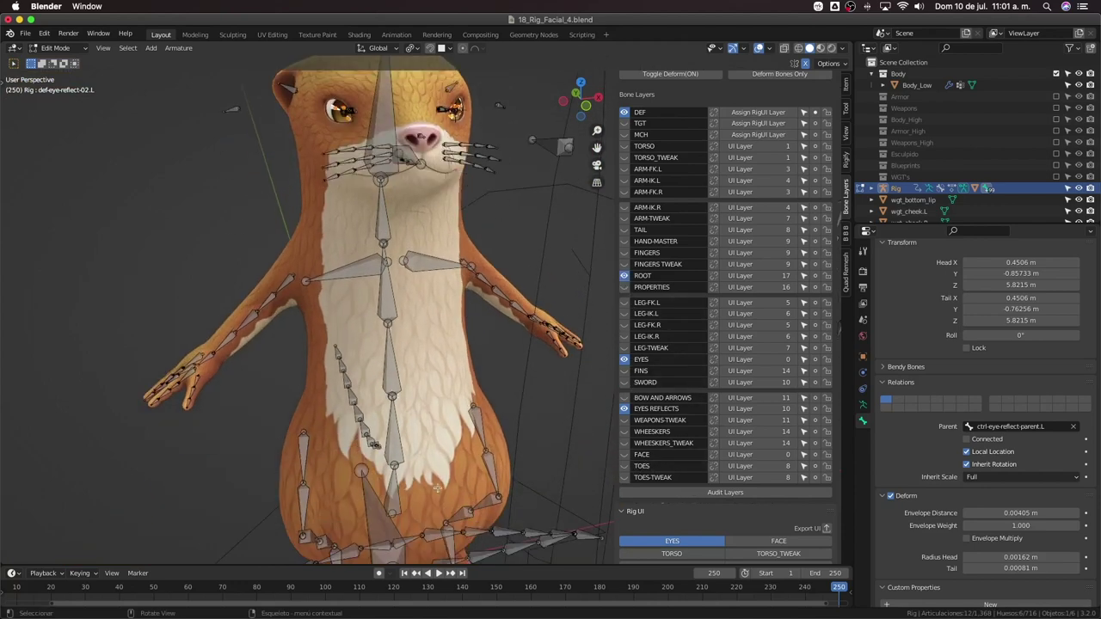
{"action": "scroll", "coordinate": [422, 232], "scroll_direction": "down", "scroll_amount": 3}
{"action": "left_click", "coordinate": [385, 451]}
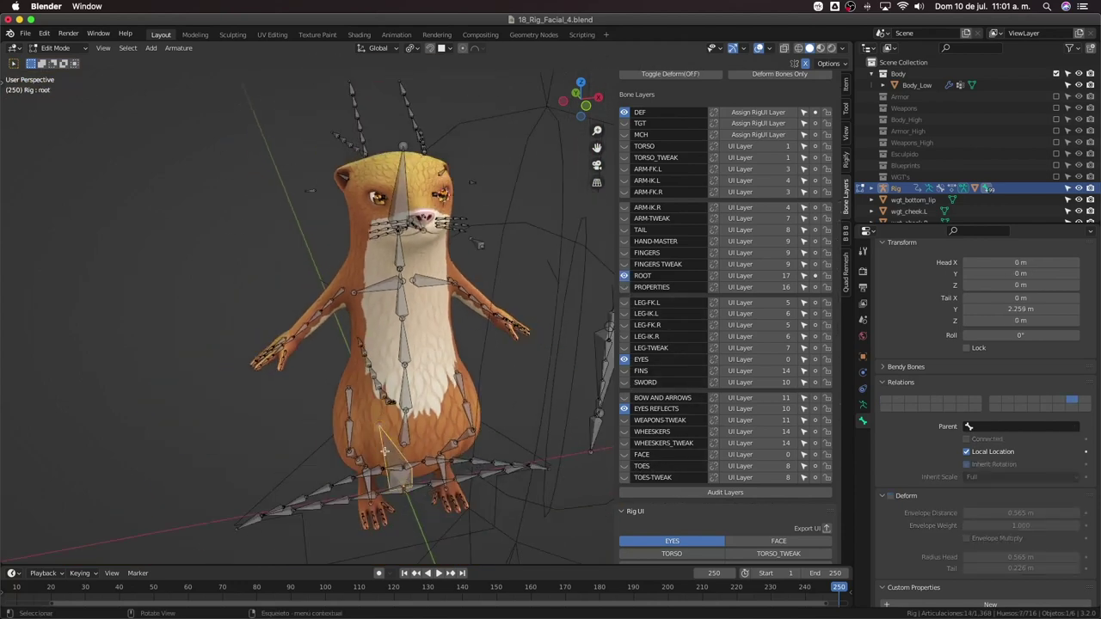
{"action": "key", "text": "ctrl+p"}
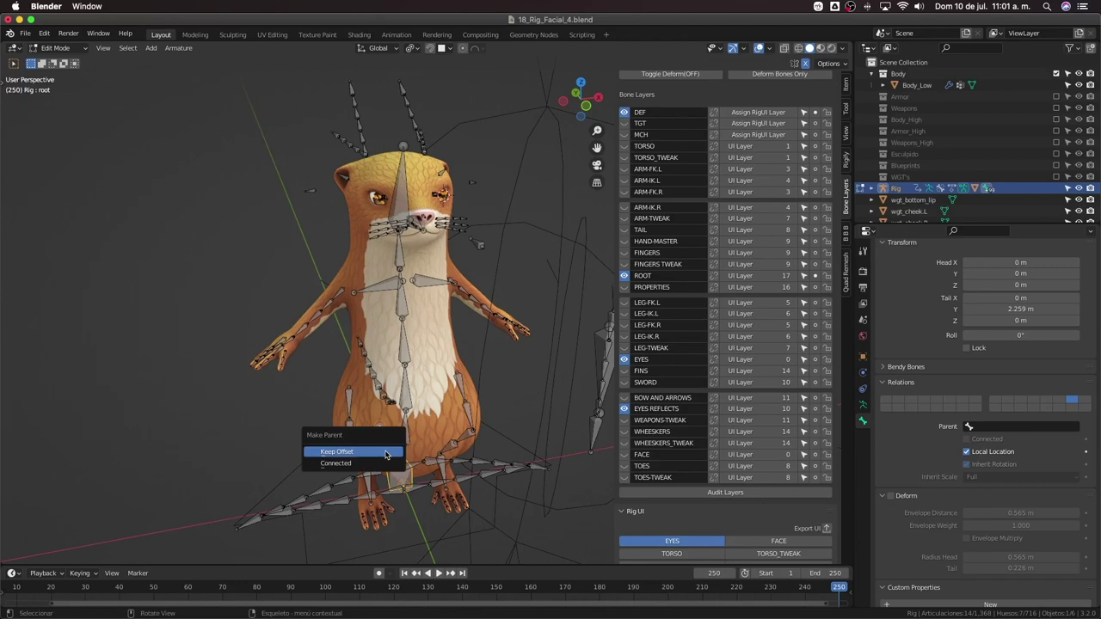
{"action": "left_click", "coordinate": [386, 454]}
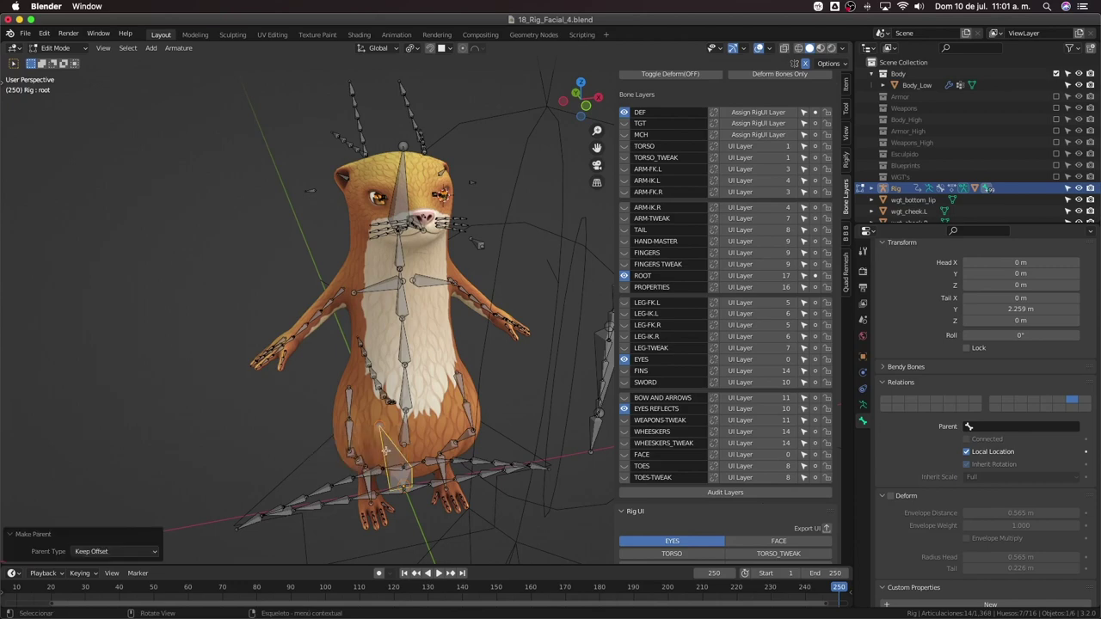
Leave Edit Mode for Pose Mode and hide the DEF bone layer, keeping the eyes in view
{"action": "middle_click_drag", "start_coordinate": [465, 376], "coordinate": [409, 387]}
{"action": "middle_click_drag", "start_coordinate": [437, 277], "coordinate": [448, 384]}
{"action": "scroll", "coordinate": [437, 363], "scroll_direction": "up", "scroll_amount": 4}
{"action": "key", "text": "Tab"}
{"action": "left_click", "coordinate": [625, 113]}
{"action": "scroll", "coordinate": [481, 371], "scroll_direction": "up", "scroll_amount": 3}
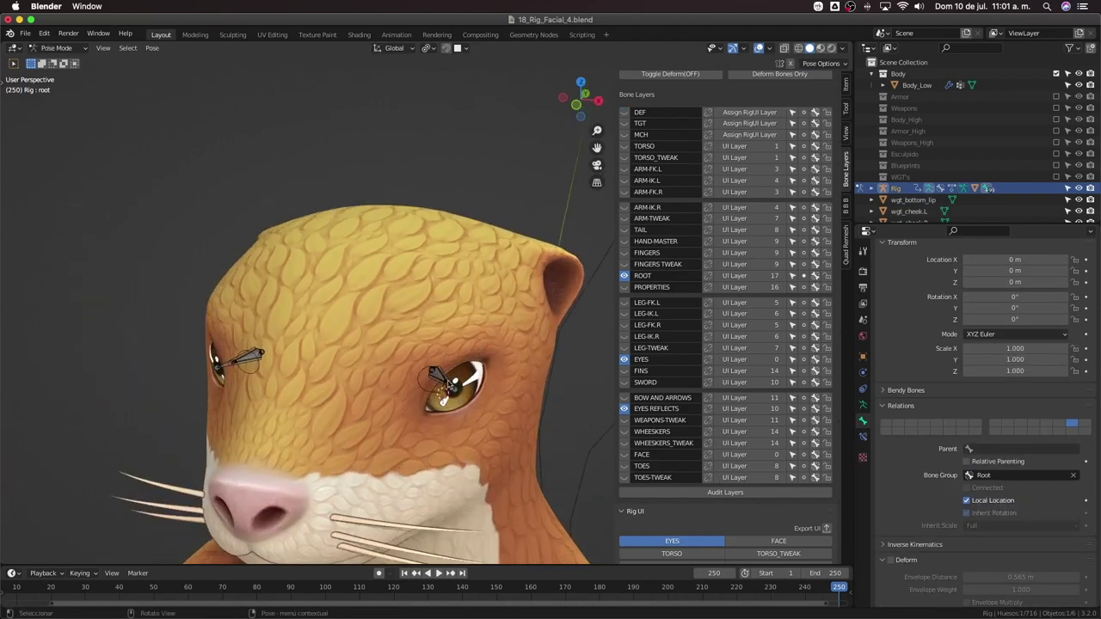
Try a trackball rotation on the target bone of each eye to test how the reflections behave
{"action": "left_click", "coordinate": [441, 388]}
{"action": "key", "text": "r"}
{"action": "key", "text": "r"}
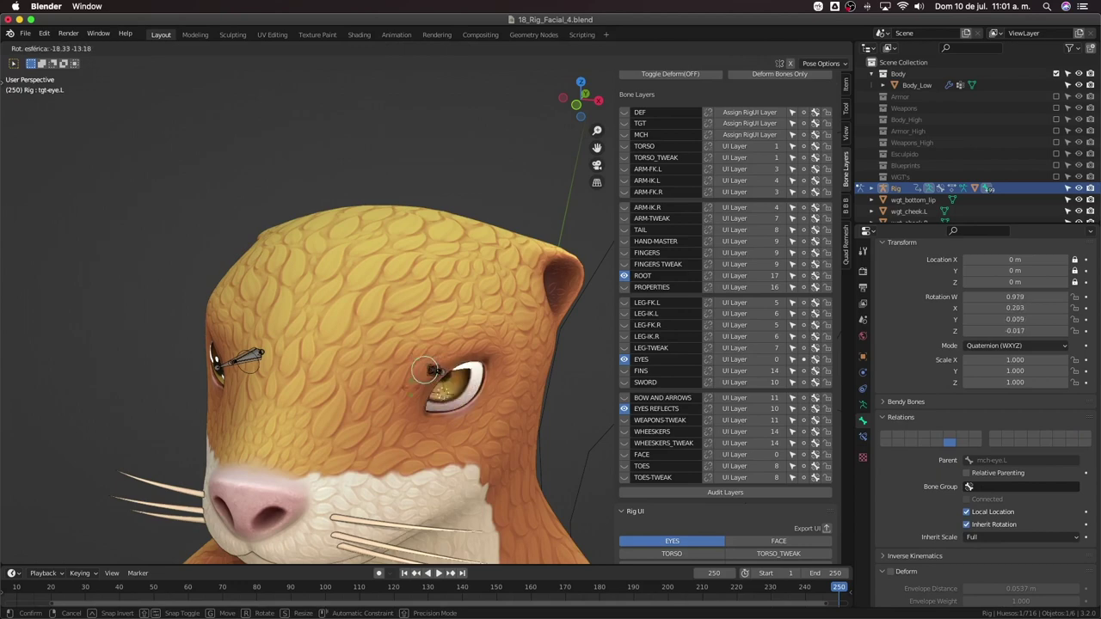
{"action": "right_click", "coordinate": [391, 385]}
{"action": "middle_click_drag", "start_coordinate": [392, 385], "coordinate": [425, 386]}
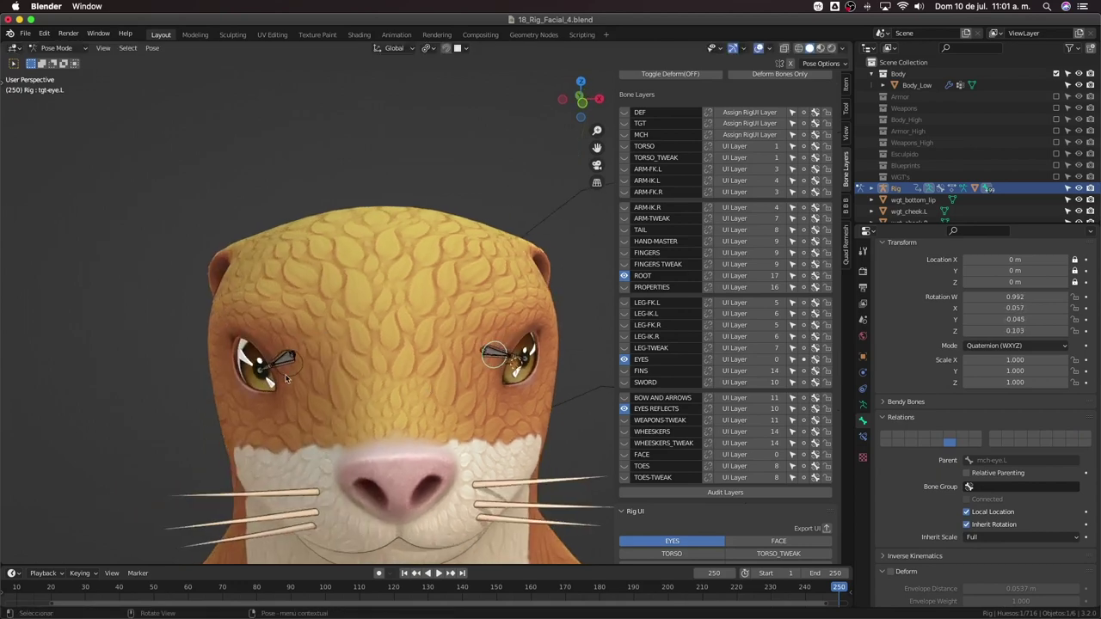
{"action": "left_click", "coordinate": [287, 377]}
{"action": "key", "text": "r"}
{"action": "key", "text": "r"}
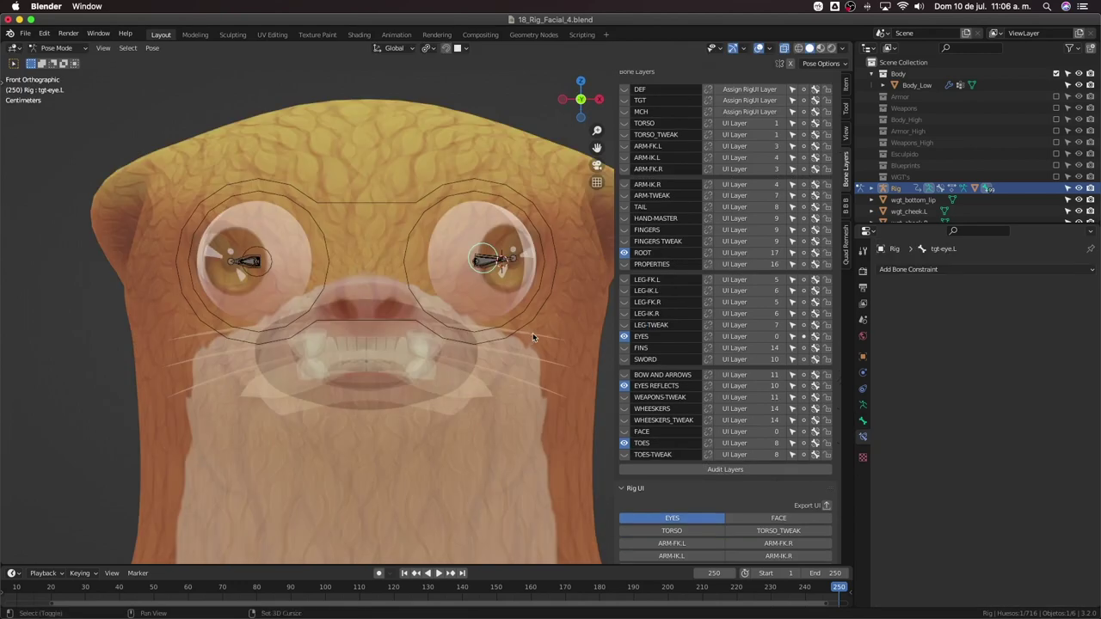
Switch to Object Mode and hide the ROOT, EYES and EYES REFLECTS bone layers
{"action": "middle_click_drag", "start_coordinate": [533, 333], "coordinate": [485, 381]}
{"action": "scroll", "coordinate": [454, 403], "scroll_direction": "up", "scroll_amount": 2}
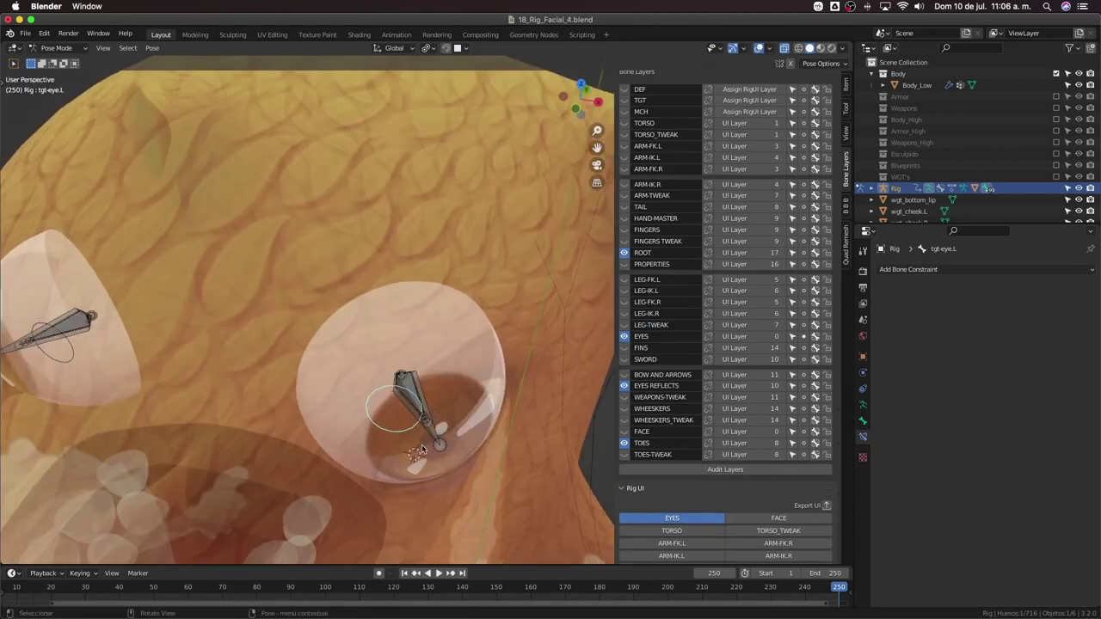
{"action": "middle_click_drag", "start_coordinate": [454, 434], "coordinate": [444, 368]}
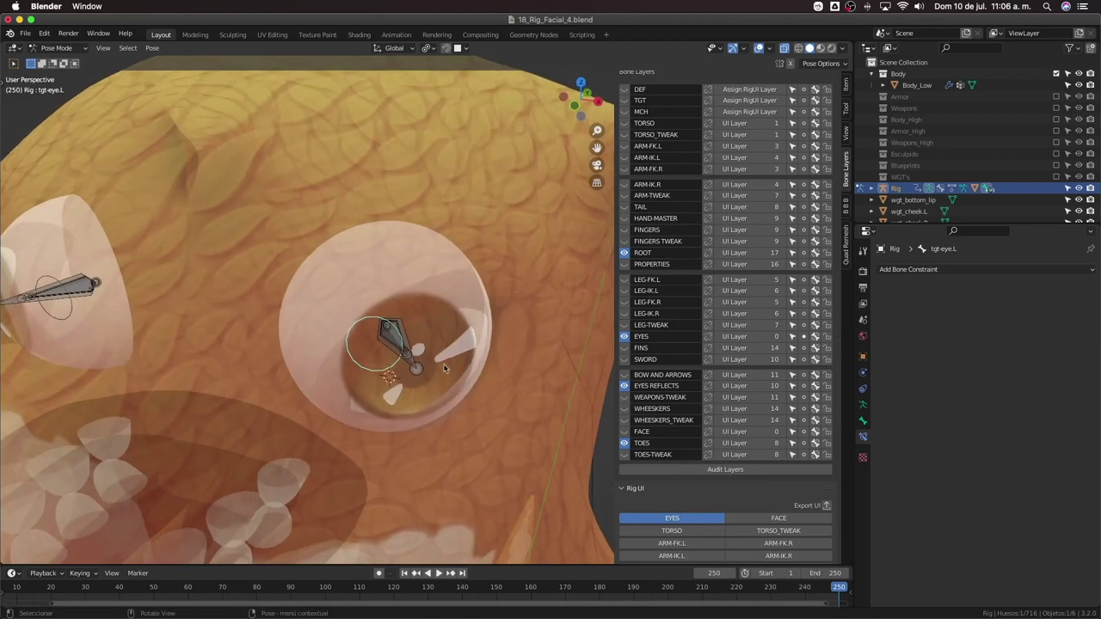
{"action": "scroll", "coordinate": [403, 379], "scroll_direction": "down", "scroll_amount": 4}
{"action": "key", "text": "ctrl+Tab"}
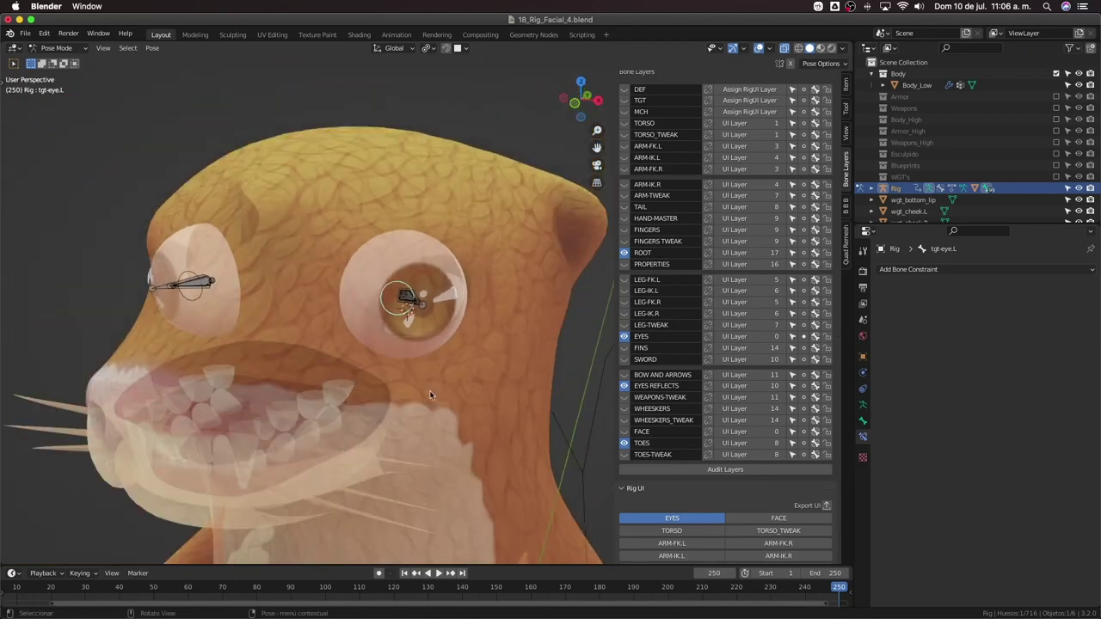
{"action": "scroll", "coordinate": [722, 387], "scroll_direction": "down", "scroll_amount": 1}
{"action": "scroll", "coordinate": [533, 405], "scroll_direction": "down", "scroll_amount": 2}
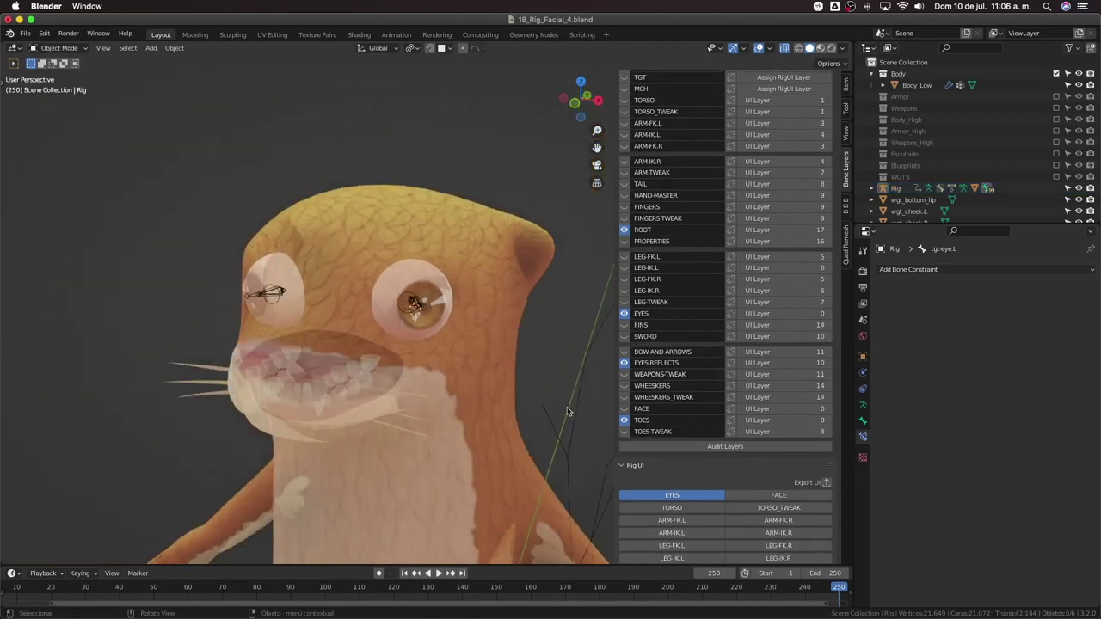
{"action": "key", "text": "shift+a"}
{"action": "mouse_move", "coordinate": [567, 409]}
{"action": "mouse_move", "coordinate": [565, 376]}
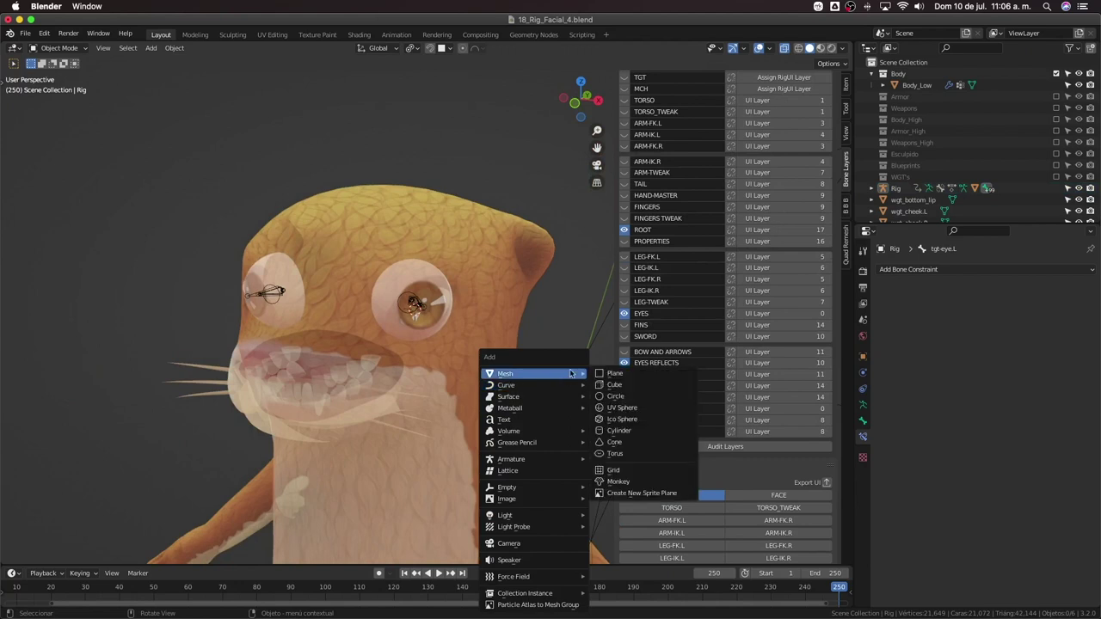
{"action": "left_click", "coordinate": [626, 314]}
{"action": "left_click", "coordinate": [625, 365]}
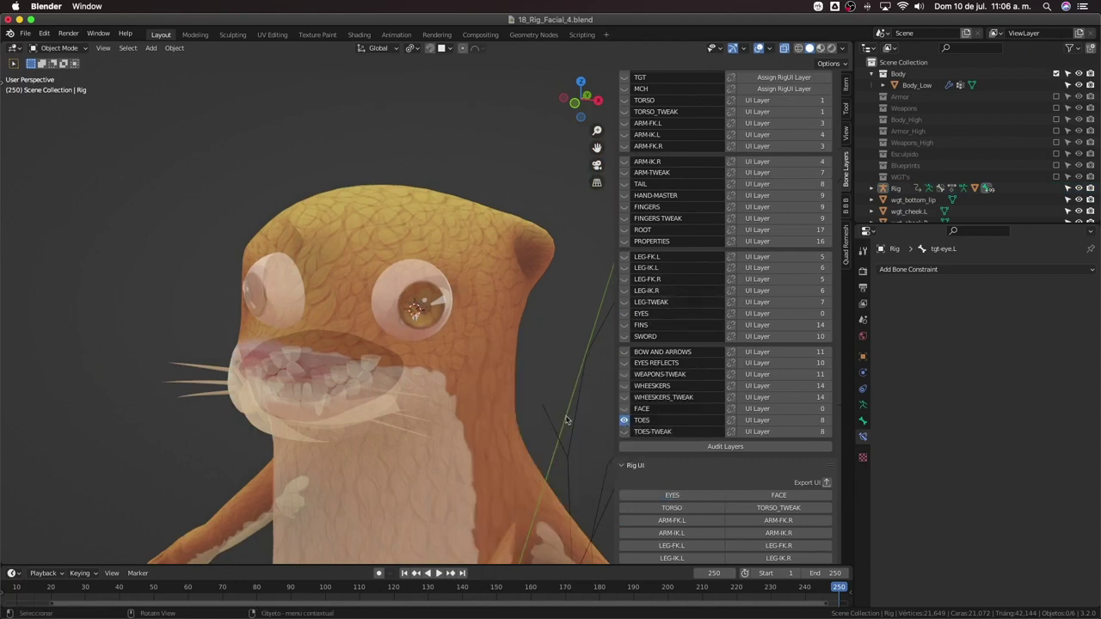
Select the leftover widget objects around the character and move them to the WGT's collection
{"action": "scroll", "coordinate": [499, 395], "scroll_direction": "down", "scroll_amount": 1}
{"action": "middle_click_drag", "start_coordinate": [497, 394], "coordinate": [496, 323], "text": "shift"}
{"action": "scroll", "coordinate": [499, 353], "scroll_direction": "down", "scroll_amount": 5}
{"action": "middle_click_drag", "start_coordinate": [504, 376], "coordinate": [504, 445]}
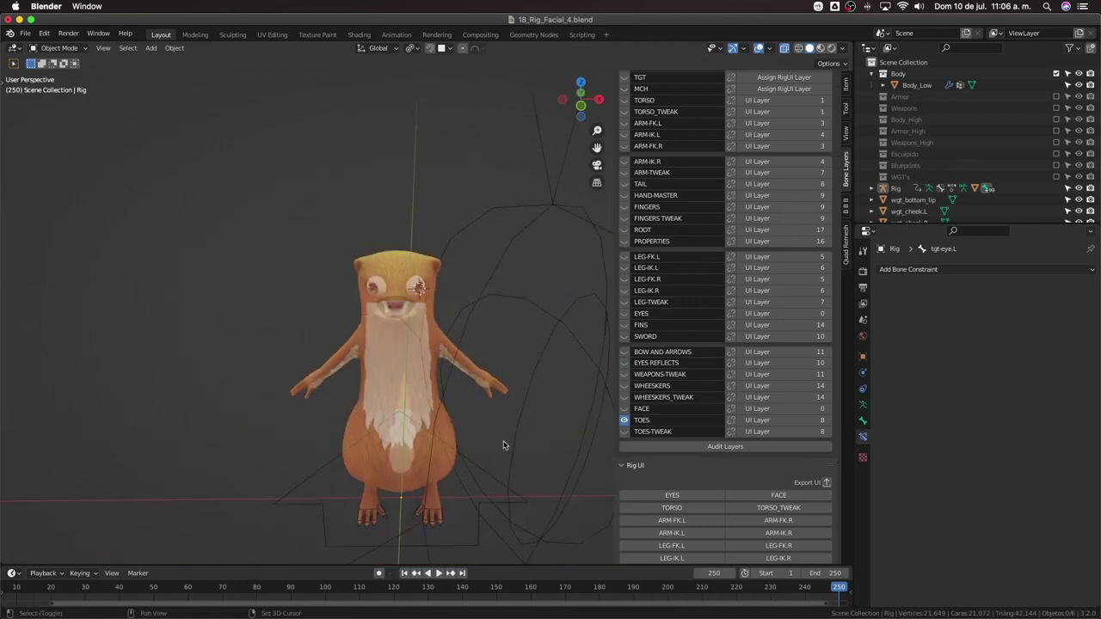
{"action": "key", "text": "shift+a"}
{"action": "left_click", "coordinate": [513, 222]}
{"action": "scroll", "coordinate": [565, 338], "scroll_direction": "down", "scroll_amount": 3}
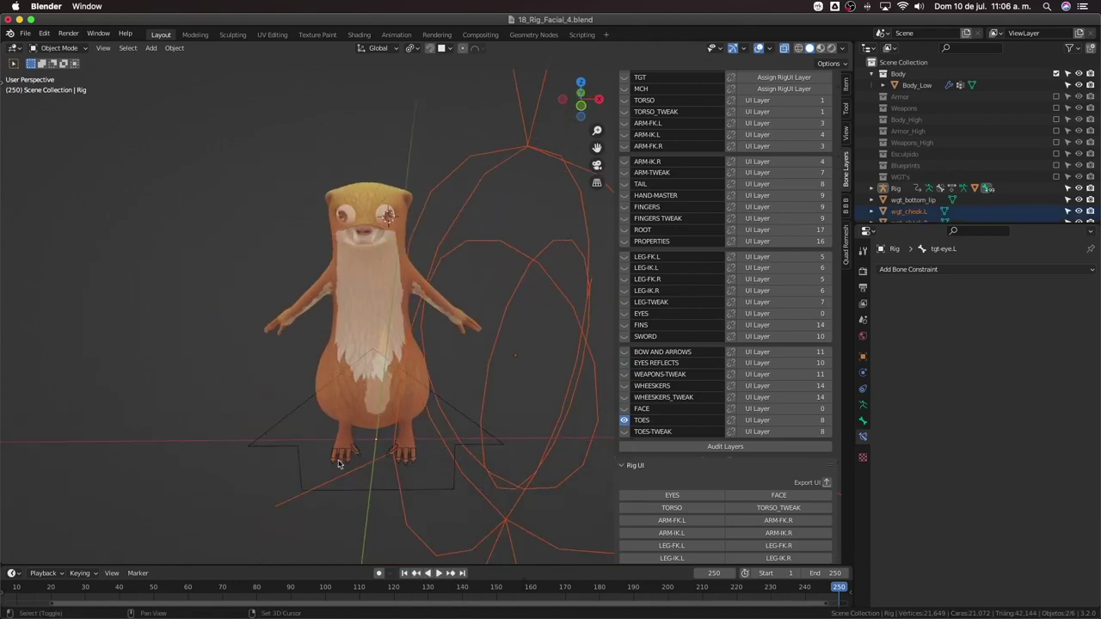
{"action": "left_click", "coordinate": [387, 483], "text": "shift"}
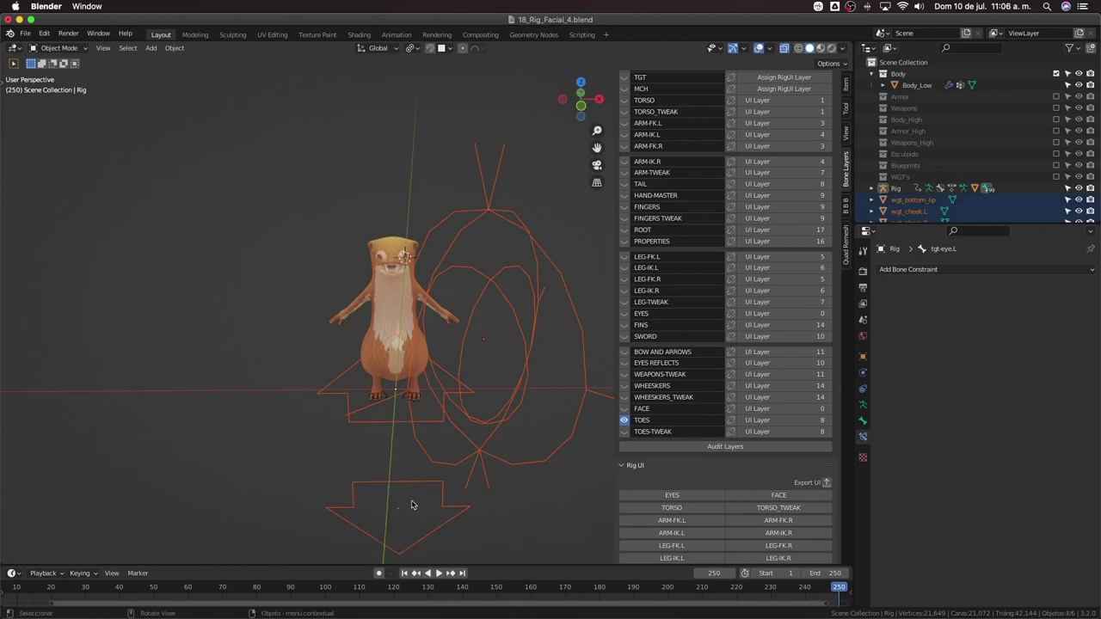
{"action": "key", "text": "m"}
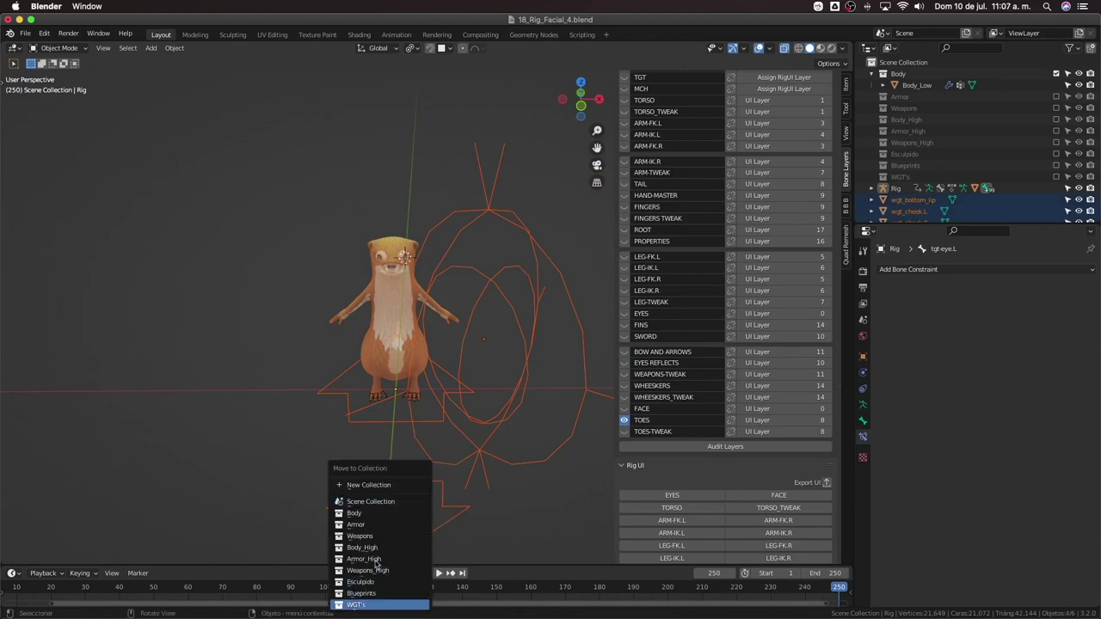
{"action": "left_click", "coordinate": [369, 605]}
{"action": "scroll", "coordinate": [391, 516], "scroll_direction": "up", "scroll_amount": 4}
{"action": "key", "text": "shift+a"}
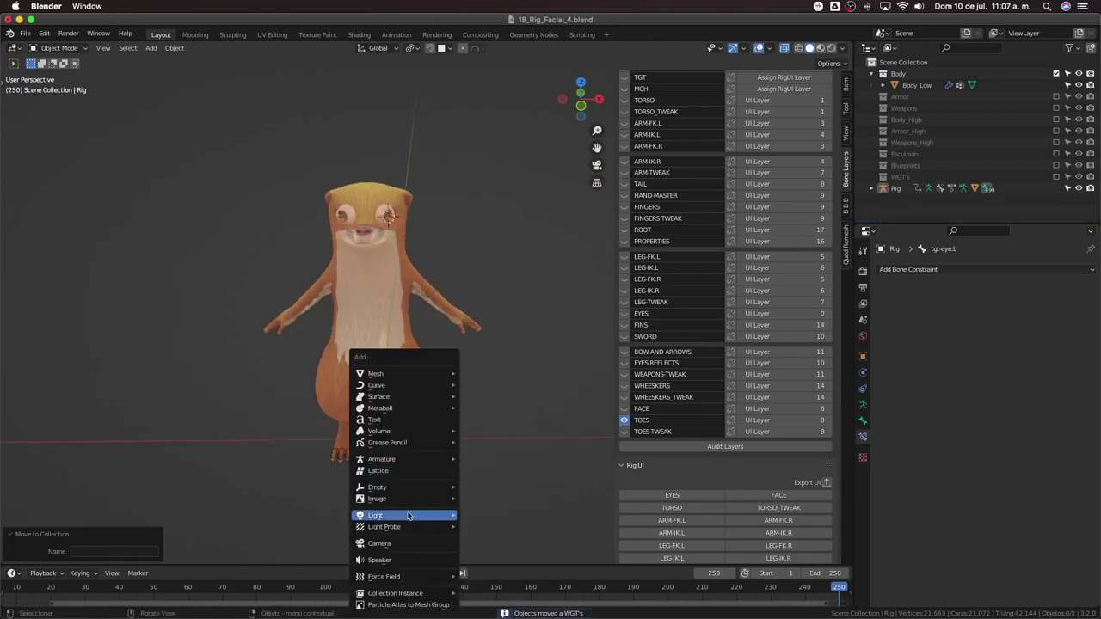
{"action": "mouse_move", "coordinate": [430, 373]}
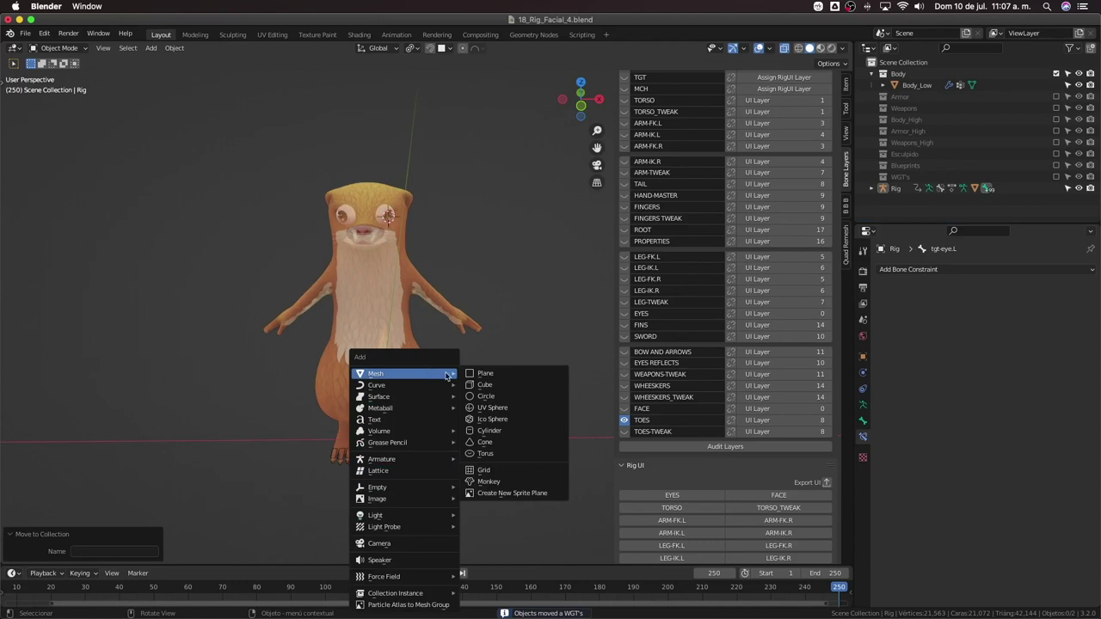
{"action": "left_click", "coordinate": [498, 396]}
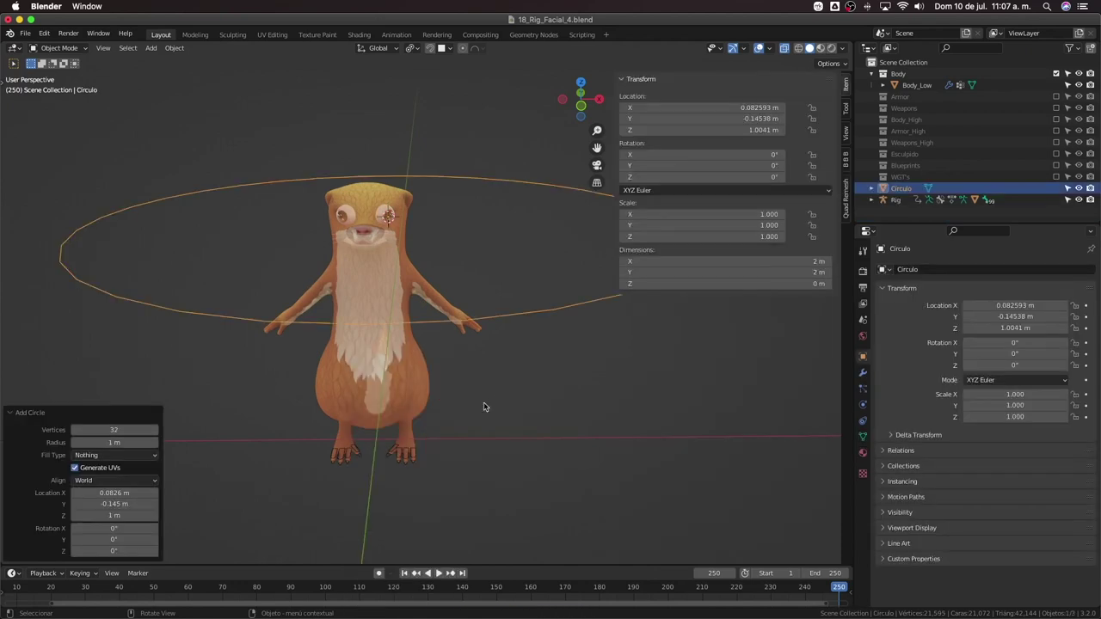
{"action": "scroll", "coordinate": [495, 404], "scroll_direction": "down", "scroll_amount": 3}
{"action": "key", "text": "Tab"}
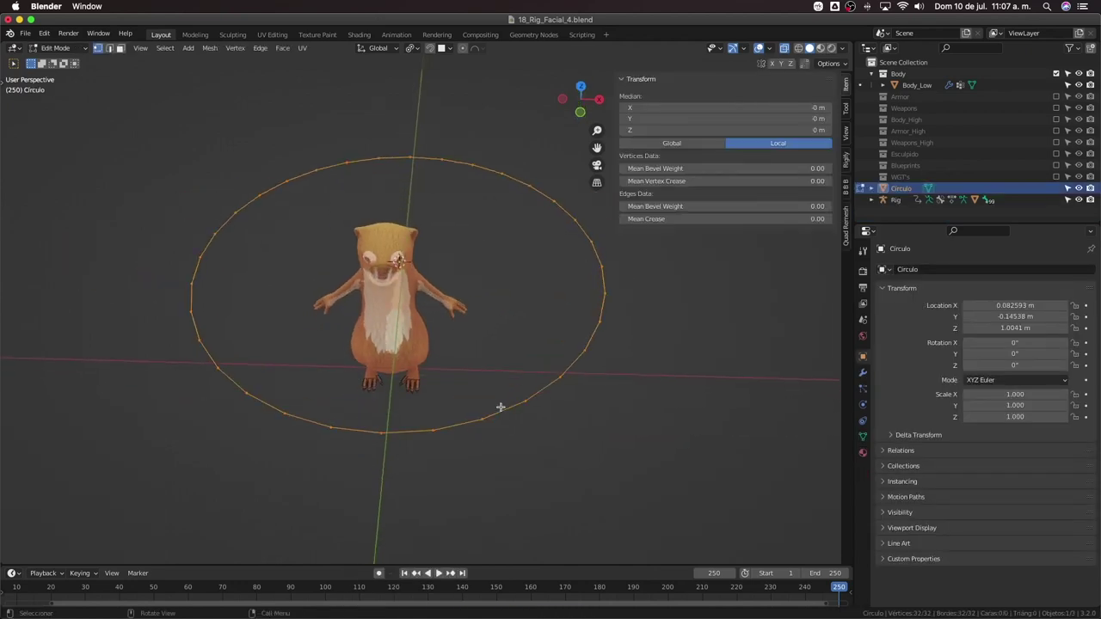
{"action": "key", "text": "Tab"}
{"action": "key", "text": "x"}
{"action": "left_click", "coordinate": [516, 433]}
Add a mesh circle with 16 vertices at the 3D cursor
{"action": "key", "text": "shift+a"}
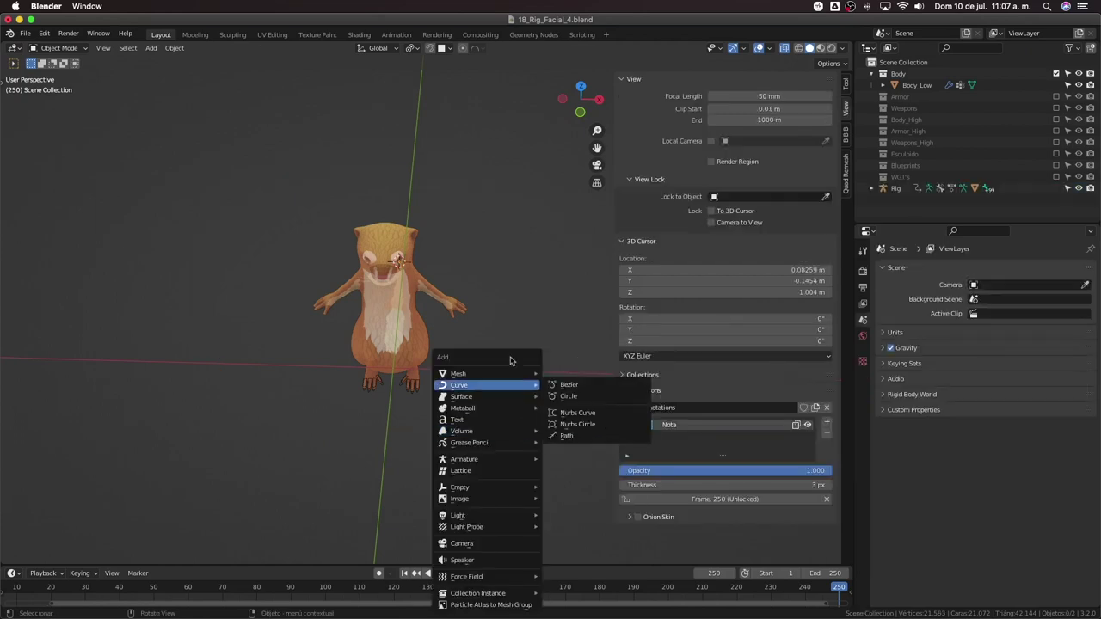
{"action": "mouse_move", "coordinate": [496, 378]}
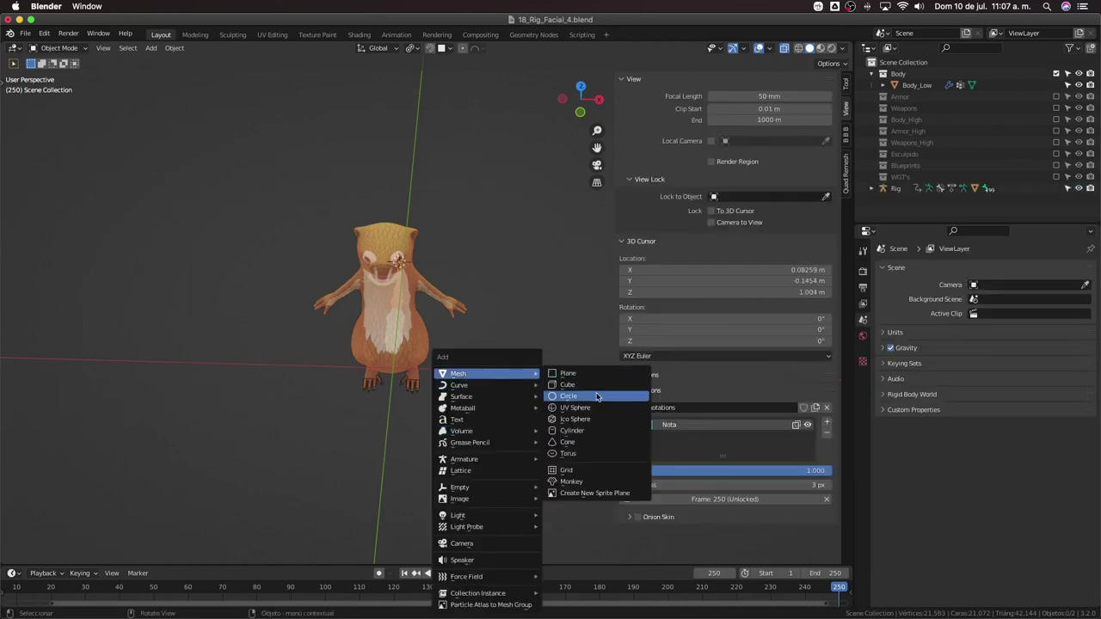
{"action": "left_click", "coordinate": [570, 396]}
{"action": "left_click", "coordinate": [121, 430]}
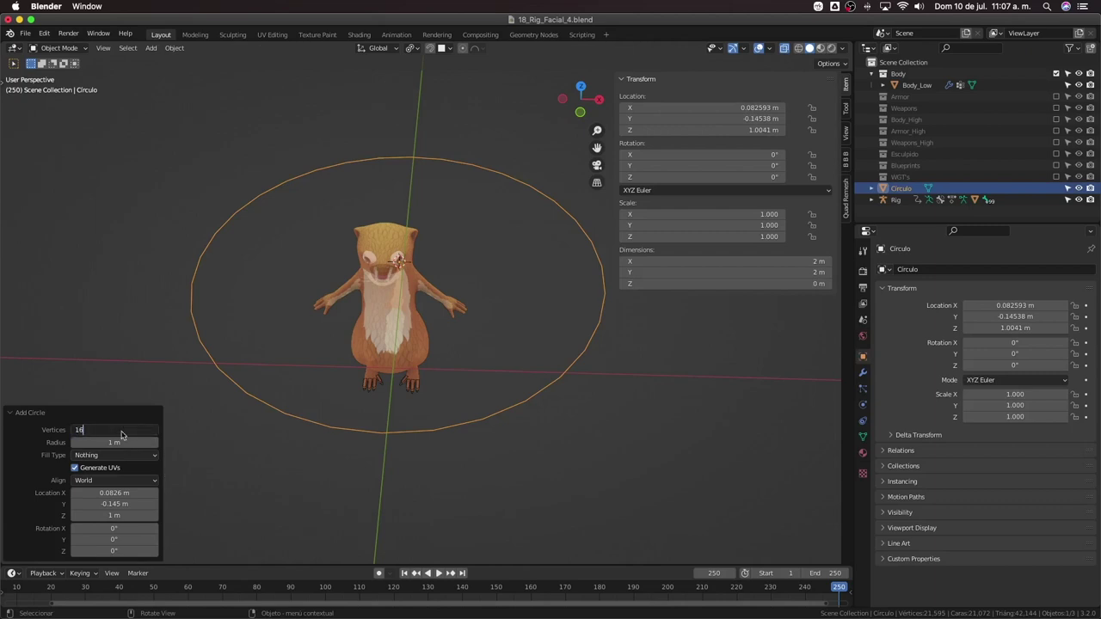
{"action": "type", "text": "16"}
{"action": "key", "text": "Return"}
In Edit Mode, select the circle's four quarter-point vertices and extrude them in place
{"action": "key", "text": "Tab"}
{"action": "scroll", "coordinate": [423, 282], "scroll_direction": "down", "scroll_amount": 1}
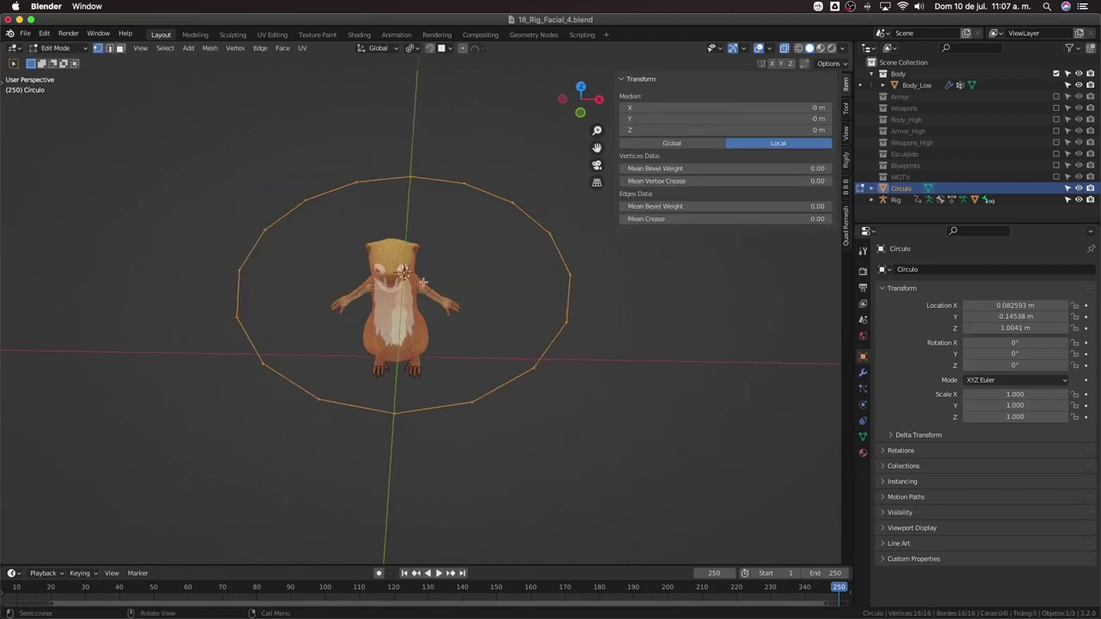
{"action": "left_click", "coordinate": [405, 175]}
{"action": "left_click", "coordinate": [245, 270], "text": "shift"}
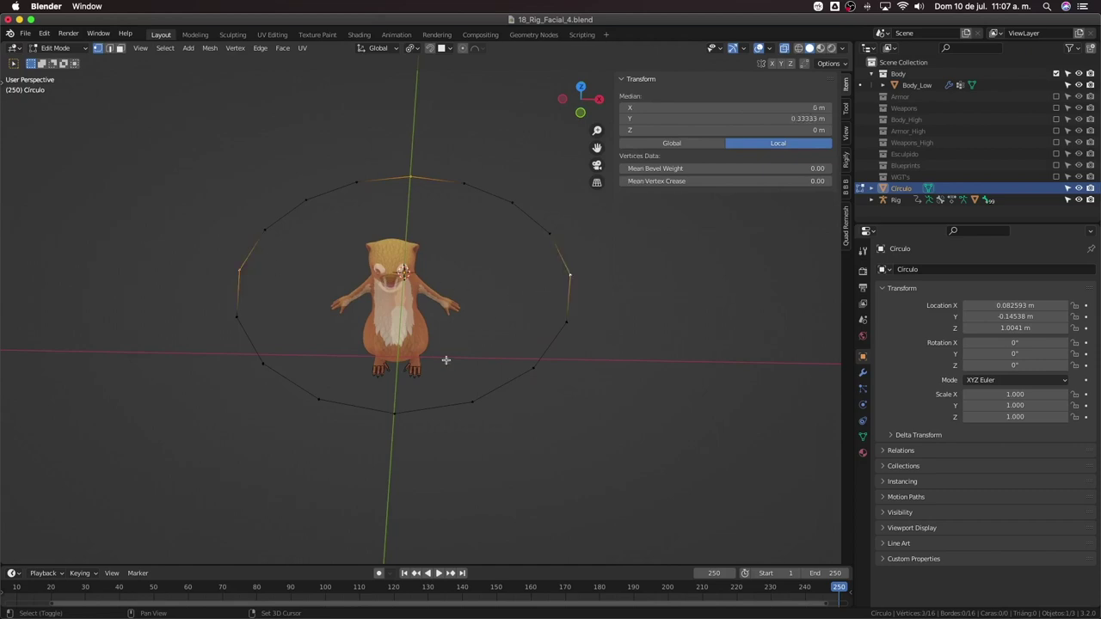
{"action": "key", "text": "e"}
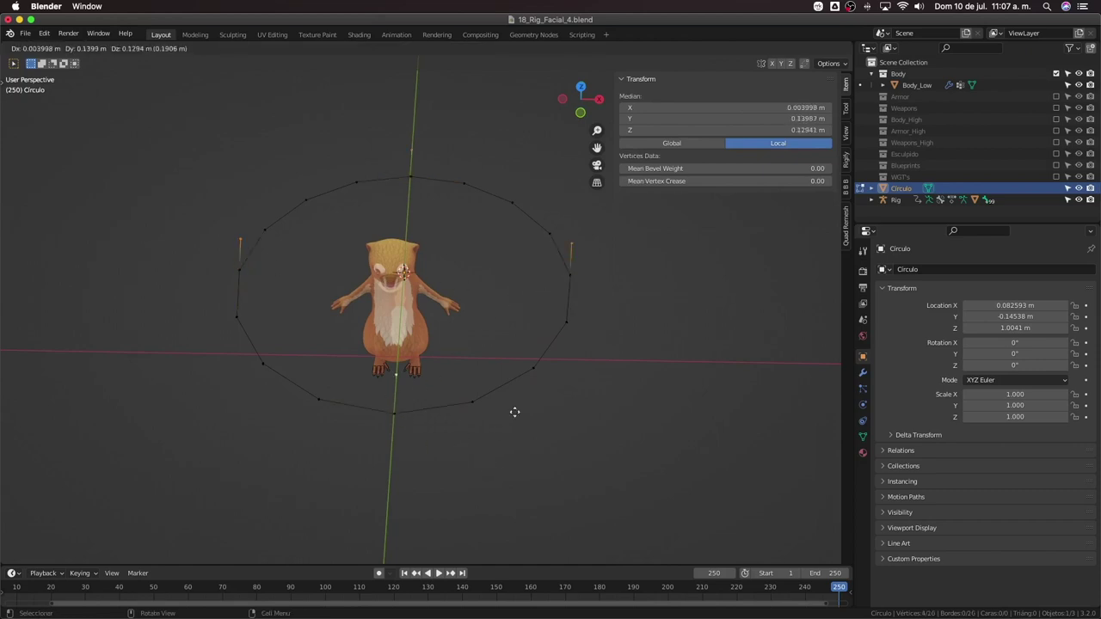
{"action": "key", "text": "Escape"}
{"action": "key", "text": "s"}
{"action": "key", "text": "Escape"}
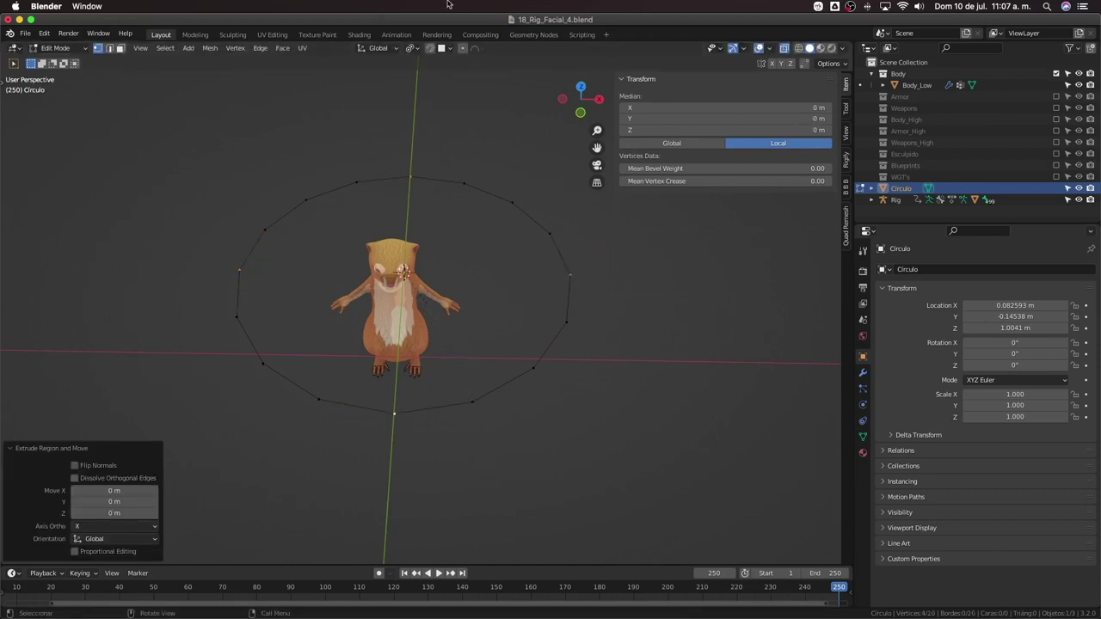
Change the transform pivot point and scale the extruded vertices inward to about 0.65 to form four inner ticks
{"action": "left_click", "coordinate": [413, 48]}
{"action": "left_click", "coordinate": [439, 61]}
{"action": "key", "text": "s"}
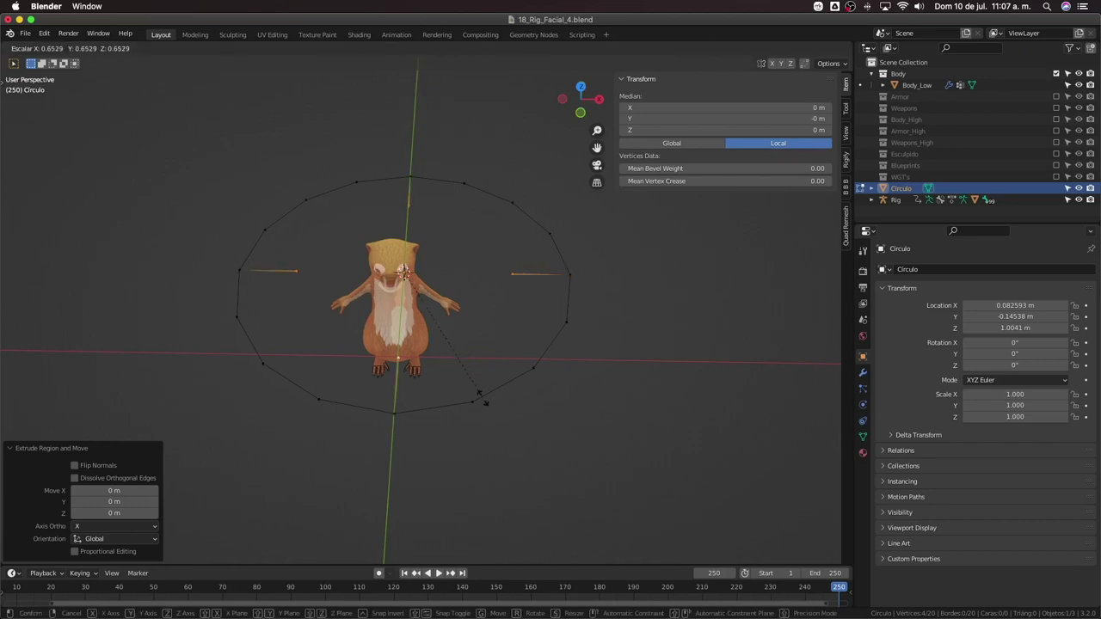
{"action": "left_click", "coordinate": [485, 400]}
{"action": "key", "text": "Tab"}
Select the whole circle mesh in Edit Mode and rotate it 90° about the X axis
{"action": "middle_click_drag", "start_coordinate": [491, 396], "coordinate": [412, 400]}
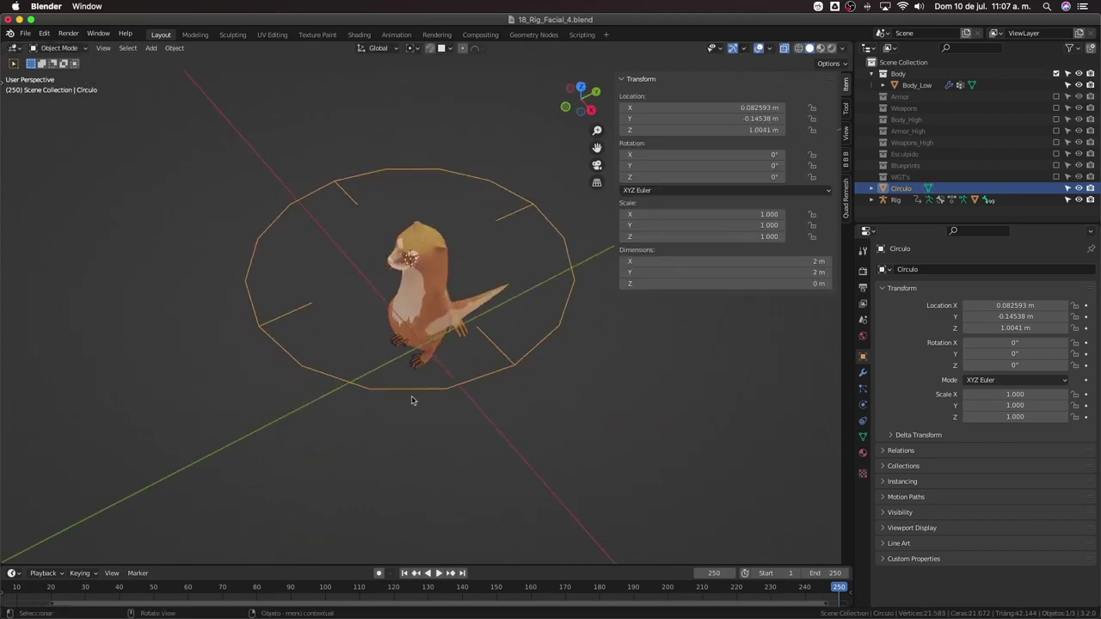
{"action": "middle_click_drag", "start_coordinate": [484, 391], "coordinate": [450, 375]}
{"action": "key", "text": "Tab"}
{"action": "type", "text": "a"}
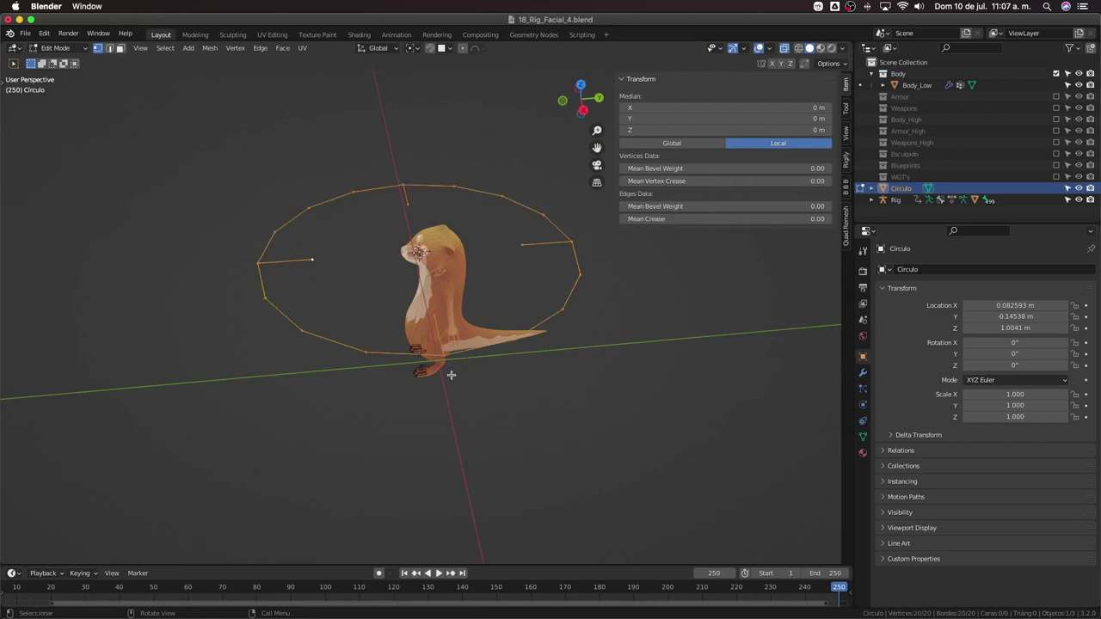
{"action": "type", "text": "rx"}
{"action": "type", "text": "90"}
{"action": "key", "text": "Return"}
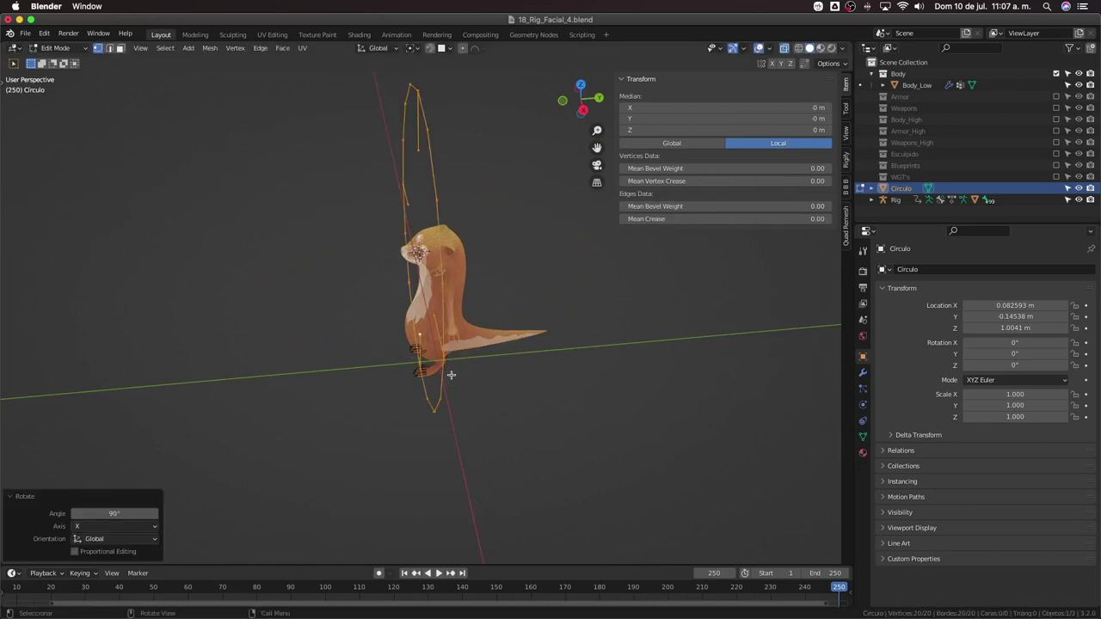
Move the circle mesh 1 m along Y and scale it down to about 0.377
{"action": "type", "text": "gy"}
{"action": "type", "text": "1"}
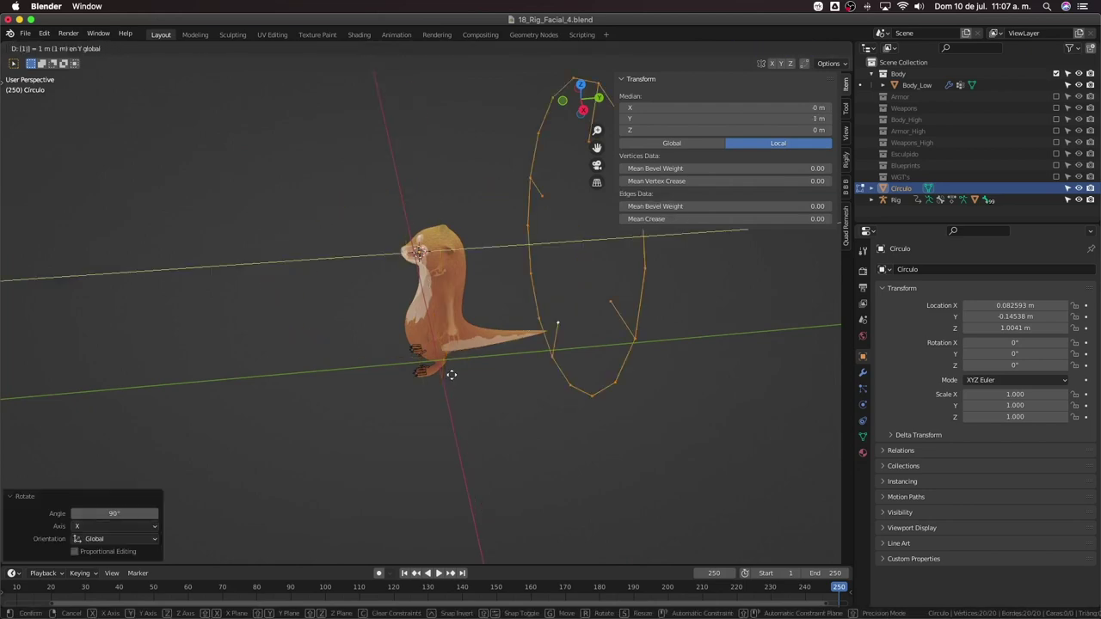
{"action": "key", "text": "Return"}
{"action": "key", "text": "KP_1"}
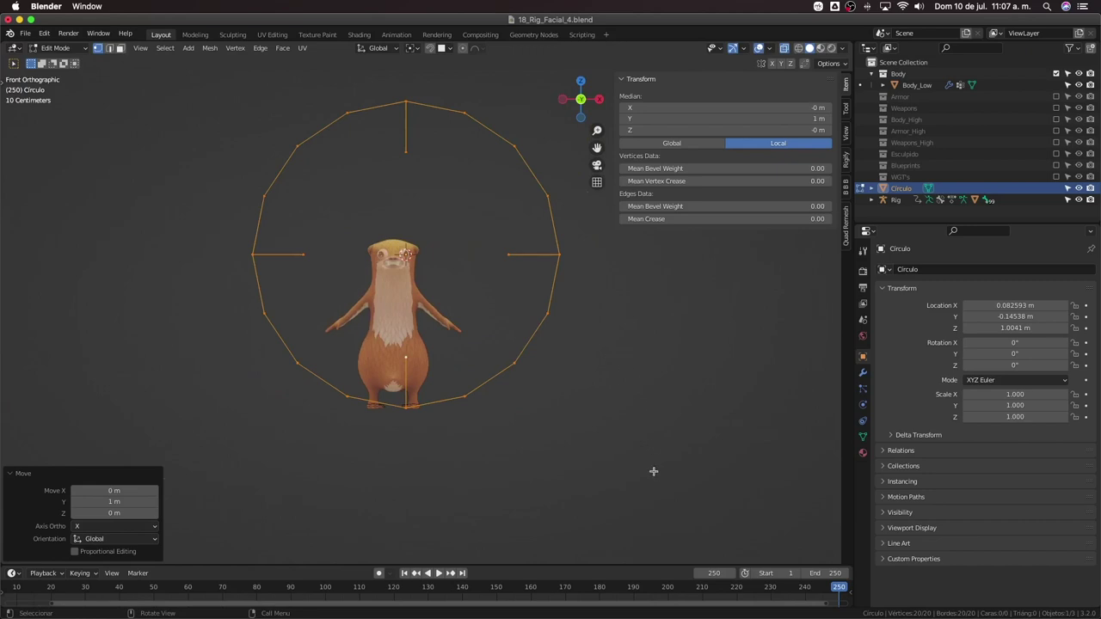
{"action": "key", "text": "s"}
{"action": "left_click", "coordinate": [504, 327]}
{"action": "middle_click_drag", "start_coordinate": [504, 327], "coordinate": [463, 316]}
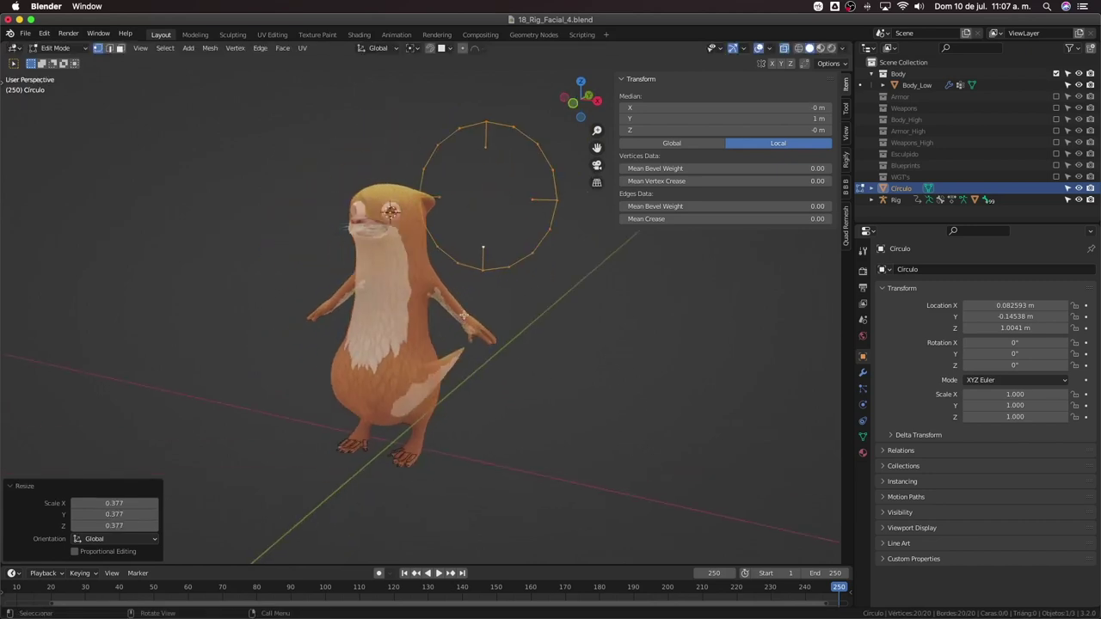
Return to Object Mode and rename the circle object WGT-eyes-reflect-parent
{"action": "key", "text": "Tab"}
{"action": "left_click", "coordinate": [908, 269]}
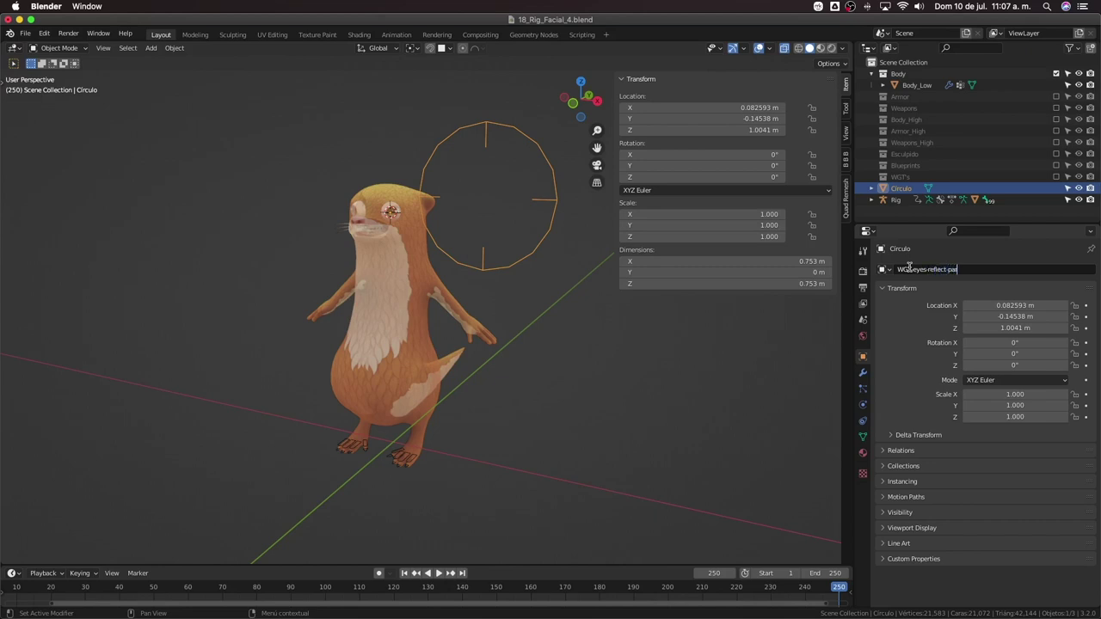
{"action": "key", "text": "Return"}
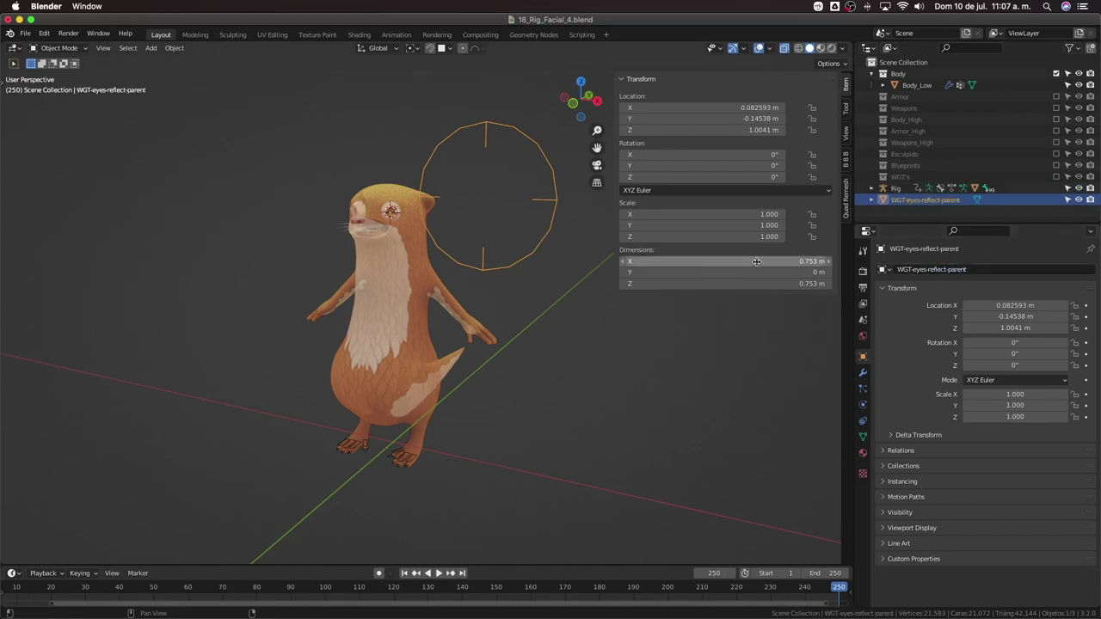
{"action": "middle_click_drag", "start_coordinate": [606, 273], "coordinate": [619, 311], "text": "shift"}
{"action": "scroll", "coordinate": [405, 276], "scroll_direction": "up", "scroll_amount": 2}
{"action": "scroll", "coordinate": [420, 294], "scroll_direction": "up", "scroll_amount": 3}
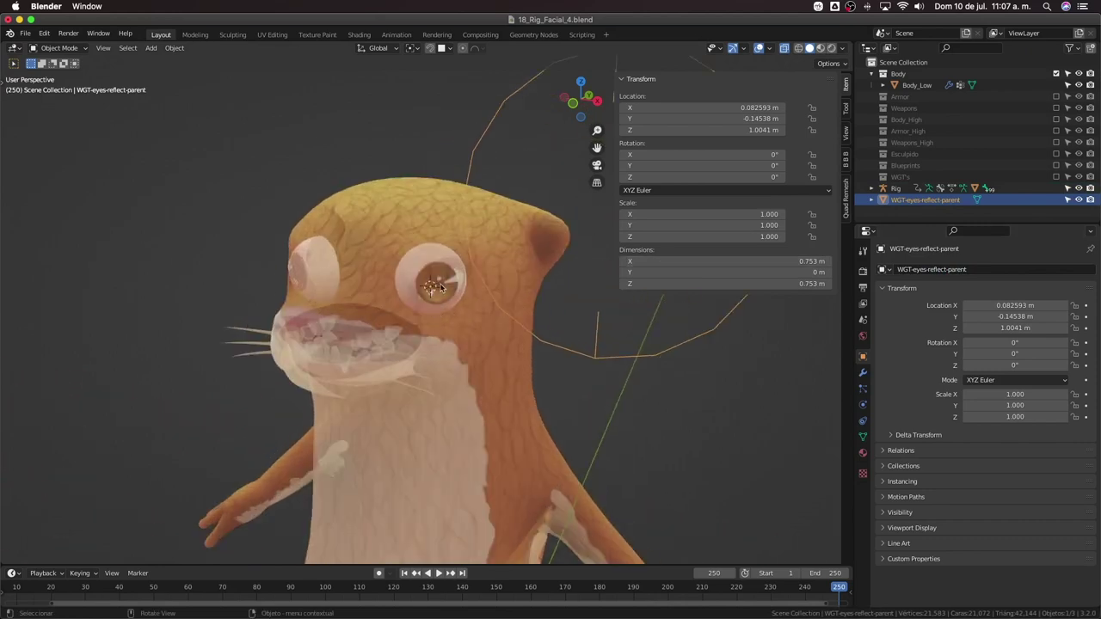
Show only the EYES REFLECTS bone layer of the Rig, enter Pose Mode and select the ctrl-eye-reflect-parent.L bone
{"action": "left_click", "coordinate": [440, 288]}
{"action": "scroll", "coordinate": [473, 304], "scroll_direction": "down", "scroll_amount": 8}
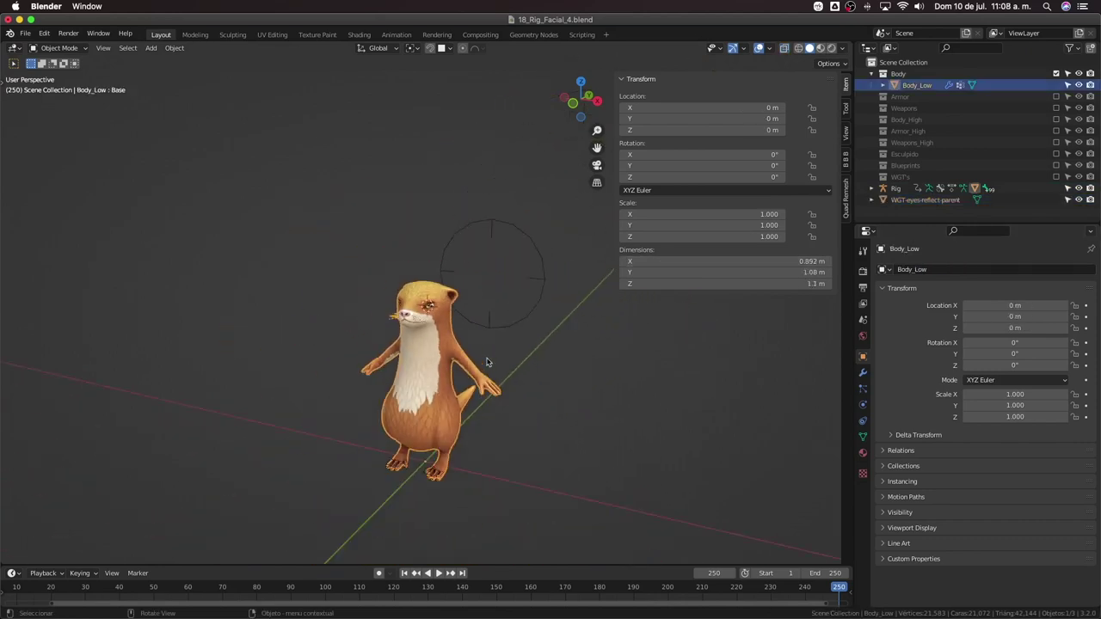
{"action": "left_click", "coordinate": [438, 479]}
{"action": "scroll", "coordinate": [599, 482], "scroll_direction": "down", "scroll_amount": 2}
{"action": "scroll", "coordinate": [654, 430], "scroll_direction": "down", "scroll_amount": 4}
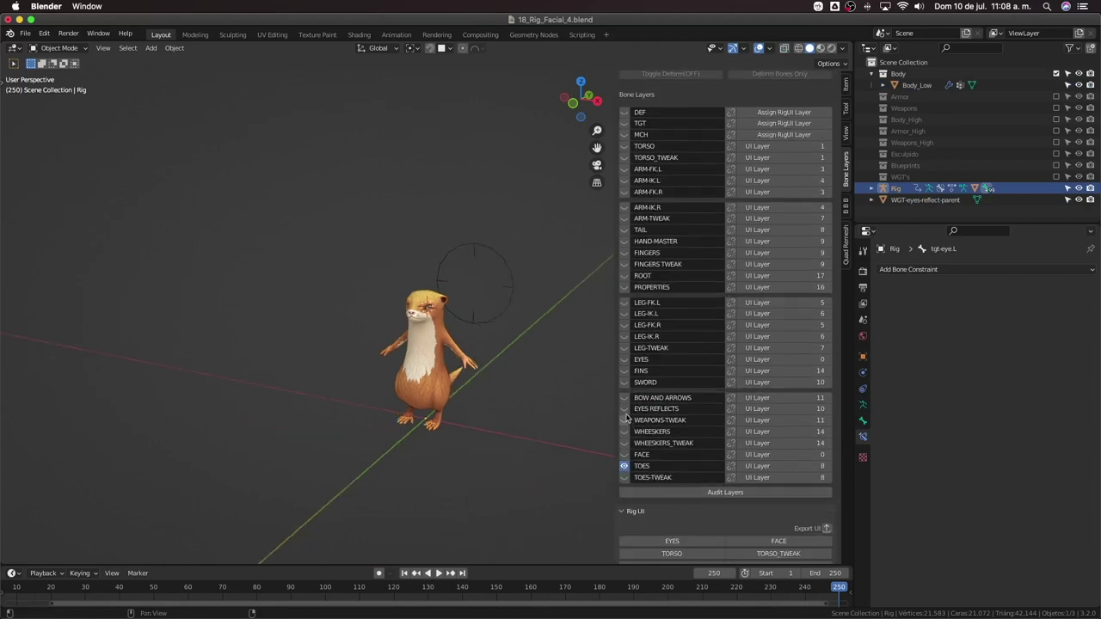
{"action": "scroll", "coordinate": [431, 301], "scroll_direction": "up", "scroll_amount": 15}
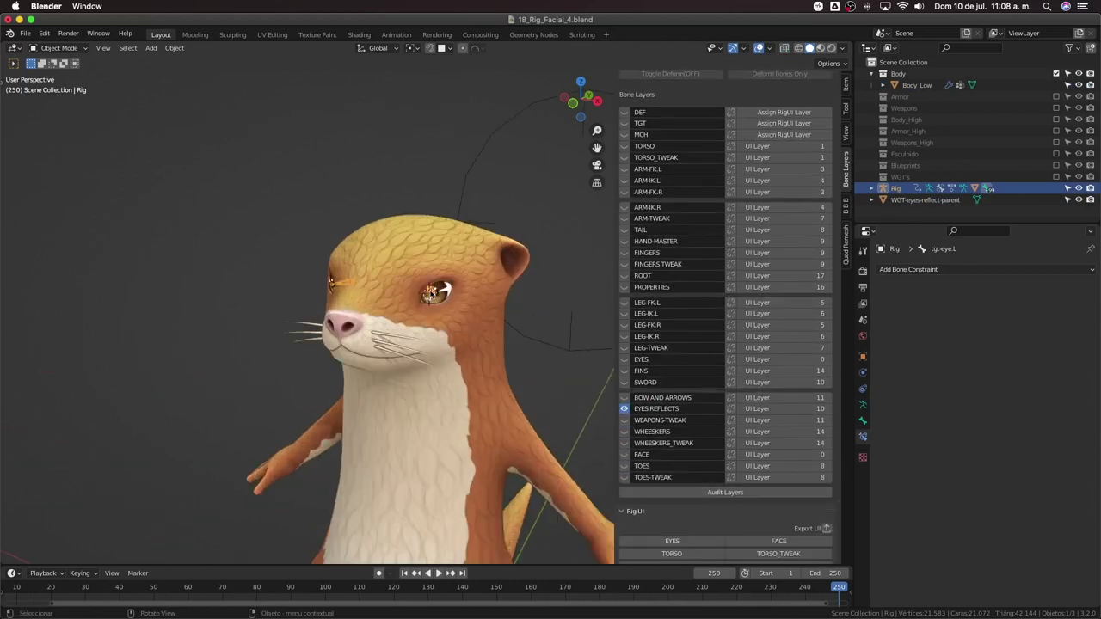
{"action": "key", "text": "ctrl+Tab"}
{"action": "middle_click_drag", "start_coordinate": [433, 305], "coordinate": [527, 300]}
{"action": "left_click", "coordinate": [423, 282]}
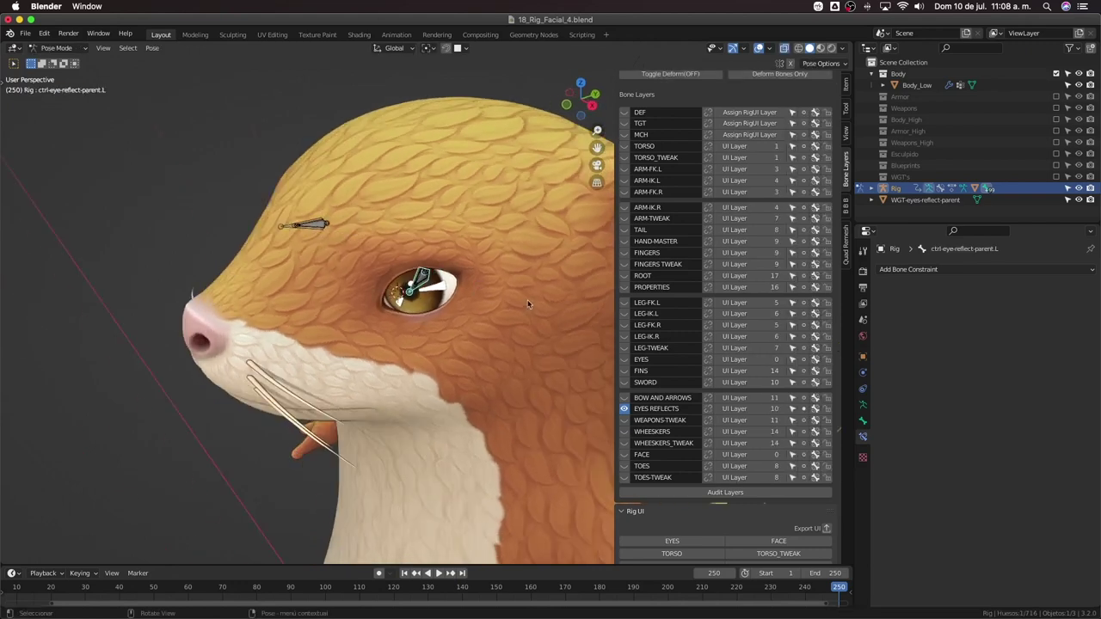
Assign WGT-eyes-reflect-parent as the custom shape object of the left eye-reflection parent bone
{"action": "left_click", "coordinate": [863, 420]}
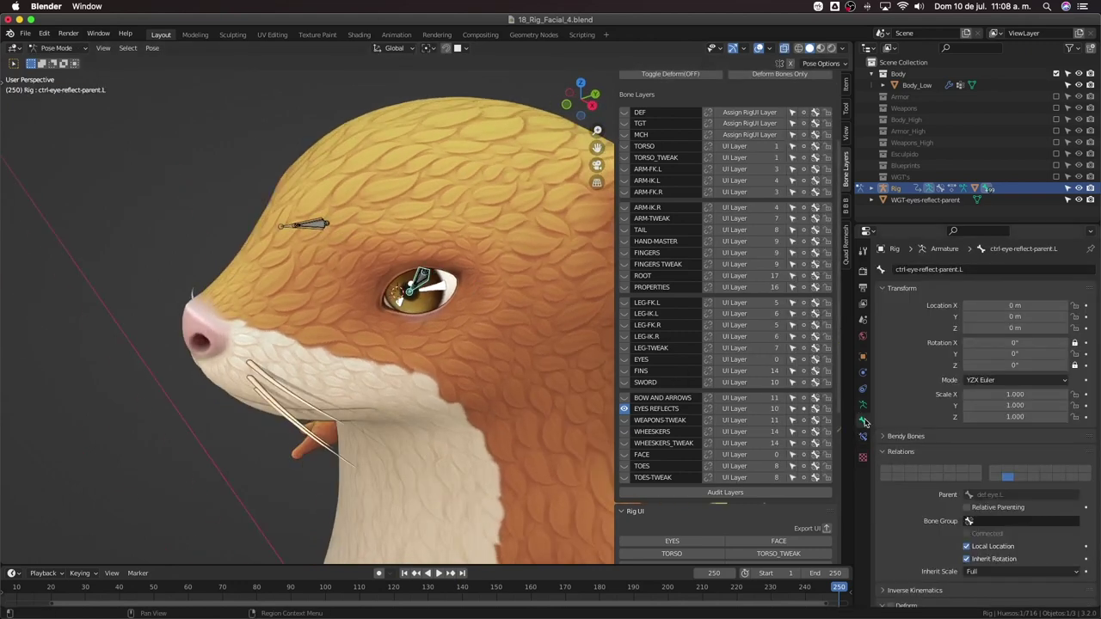
{"action": "scroll", "coordinate": [1006, 370], "scroll_direction": "down", "scroll_amount": 10}
{"action": "left_click", "coordinate": [1005, 363]}
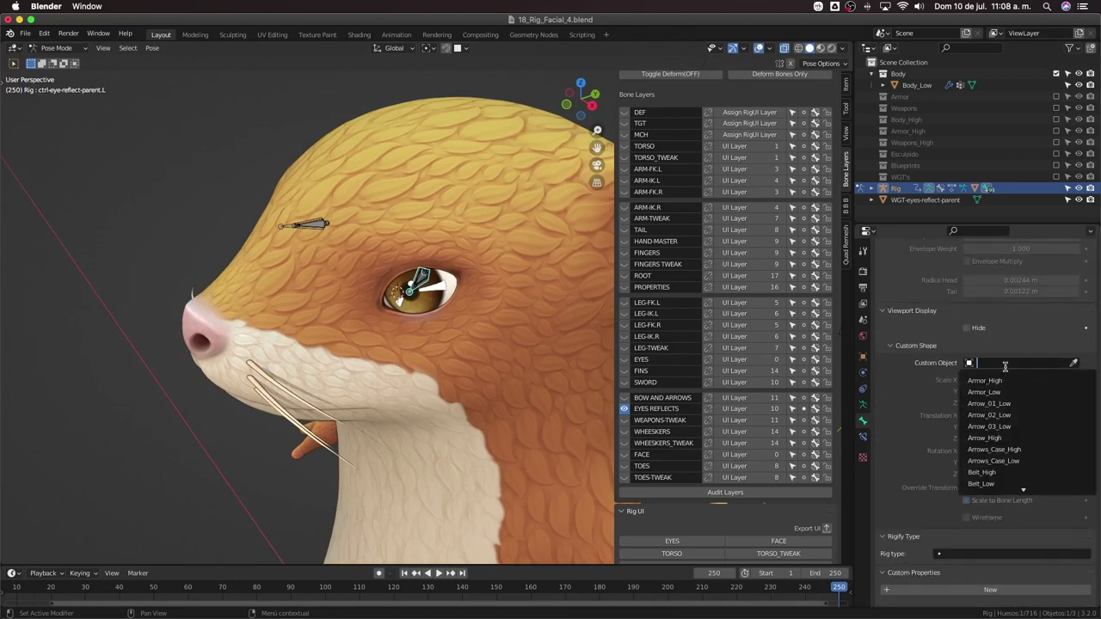
{"action": "type", "text": "re"}
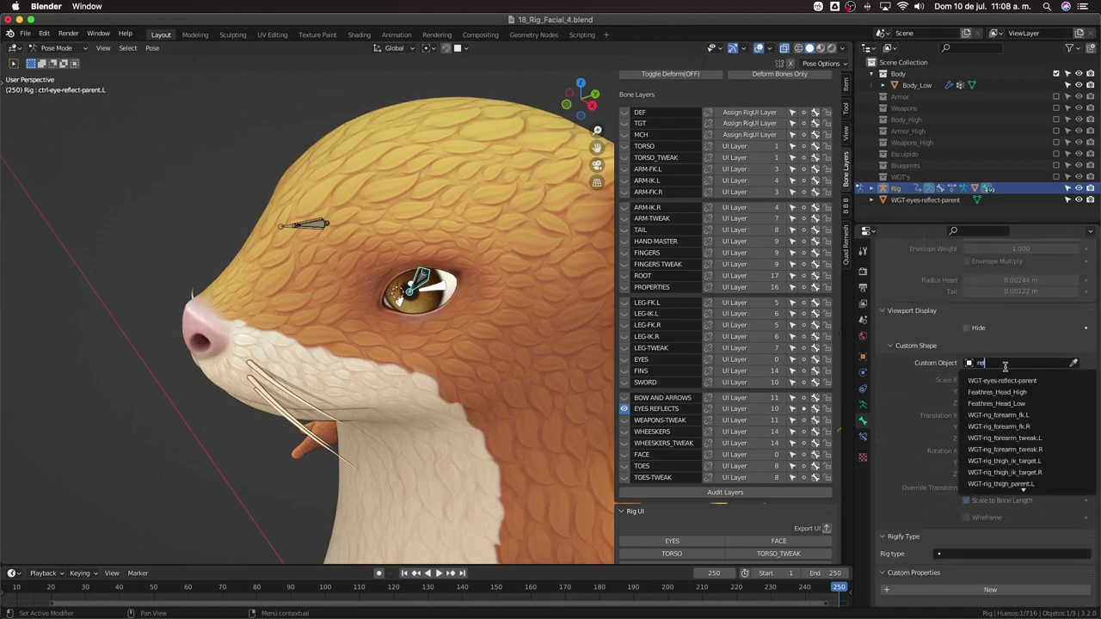
{"action": "type", "text": "fle"}
{"action": "left_click", "coordinate": [996, 380]}
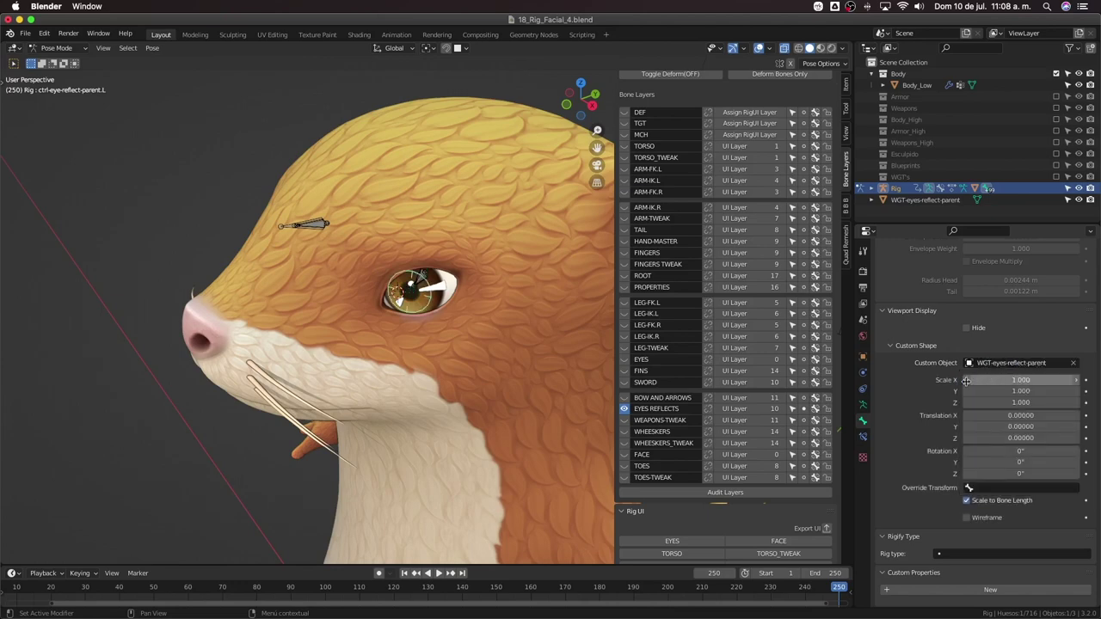
Try a custom shape scale of 1.2 on all axes for the left eye-reflection parent bone
{"action": "middle_click_drag", "start_coordinate": [554, 342], "coordinate": [512, 279]}
{"action": "middle_click_drag", "start_coordinate": [583, 376], "coordinate": [523, 332]}
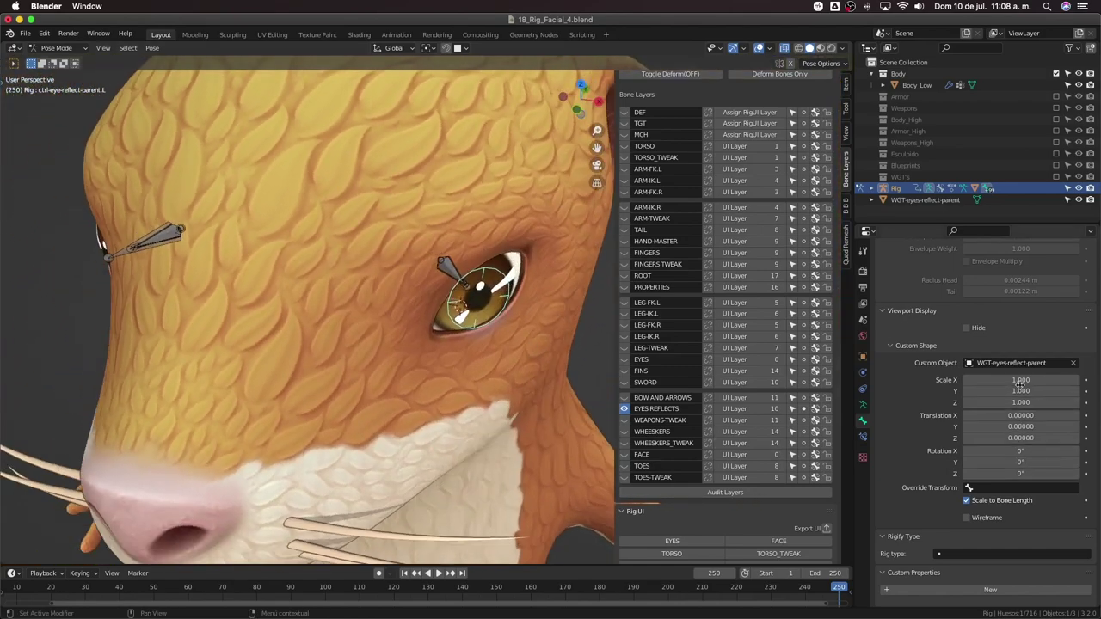
{"action": "left_click_drag", "start_coordinate": [1021, 381], "coordinate": [1021, 403]}
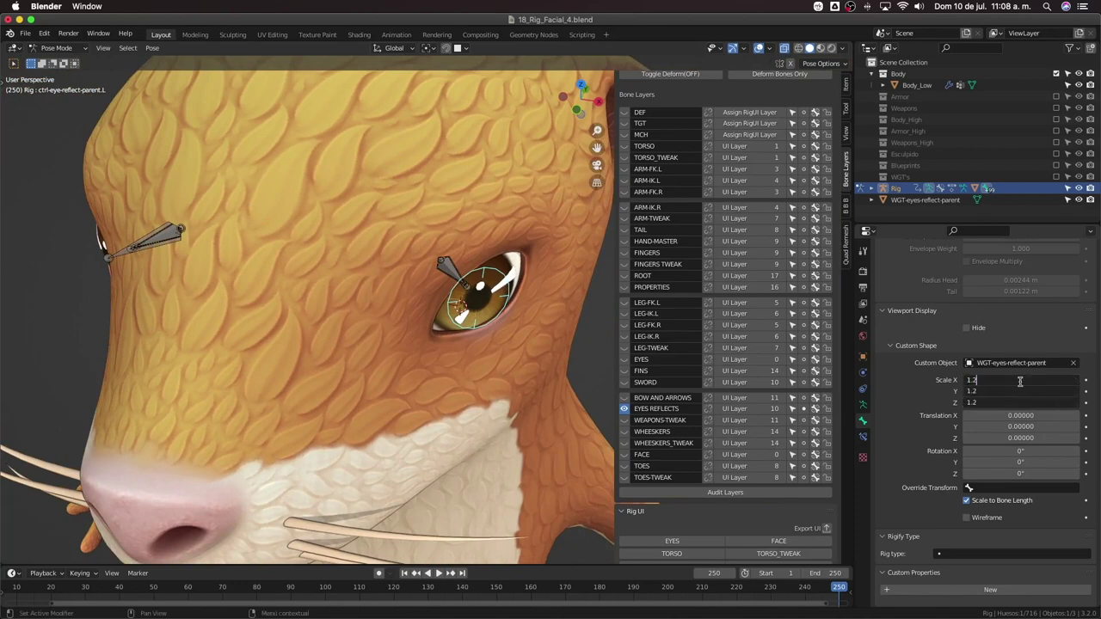
{"action": "key", "text": "Return"}
{"action": "middle_click_drag", "start_coordinate": [481, 327], "coordinate": [438, 323]}
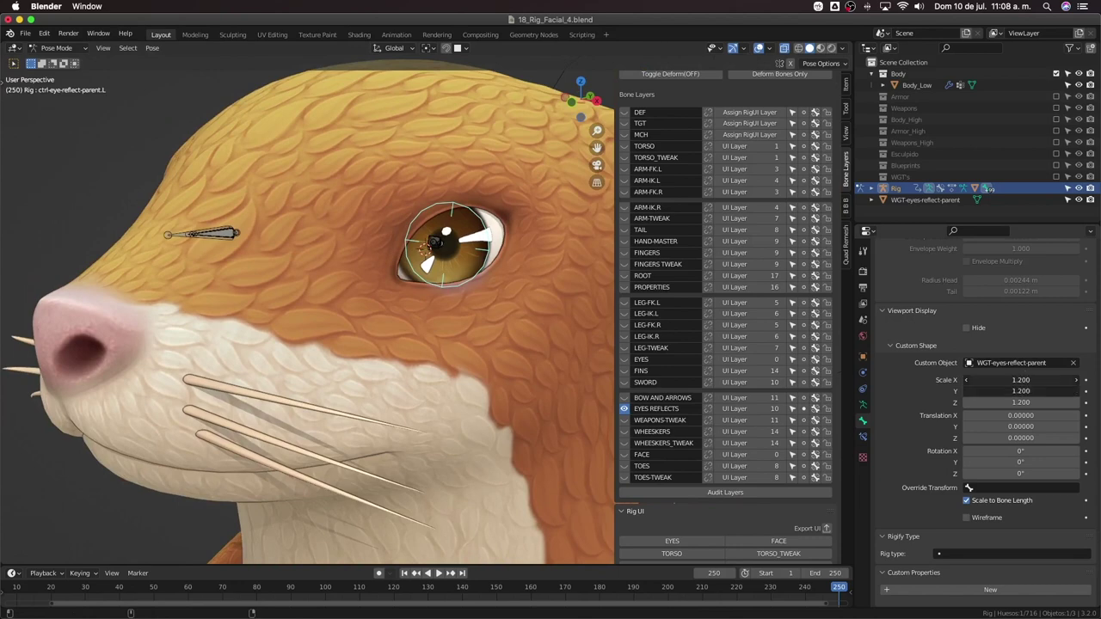
Set the left bone's custom shape scale to 0.8 on all axes and its Y translation to 0.07
{"action": "left_click_drag", "start_coordinate": [1020, 381], "coordinate": [1020, 402]}
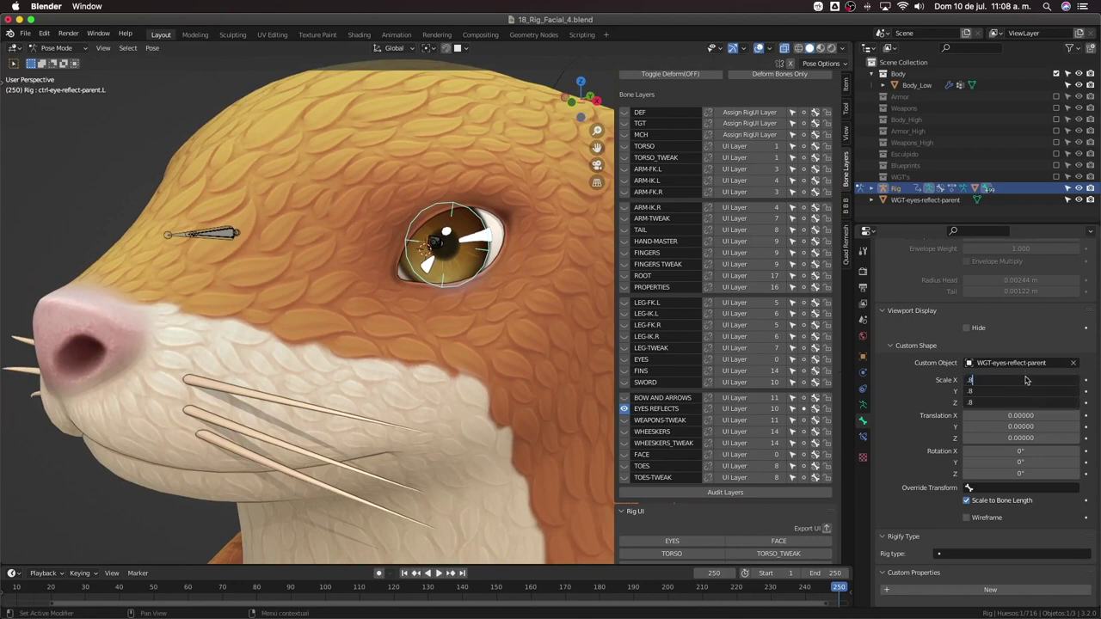
{"action": "type", "text": ".8"}
{"action": "key", "text": "Return"}
{"action": "middle_click_drag", "start_coordinate": [470, 317], "coordinate": [528, 318]}
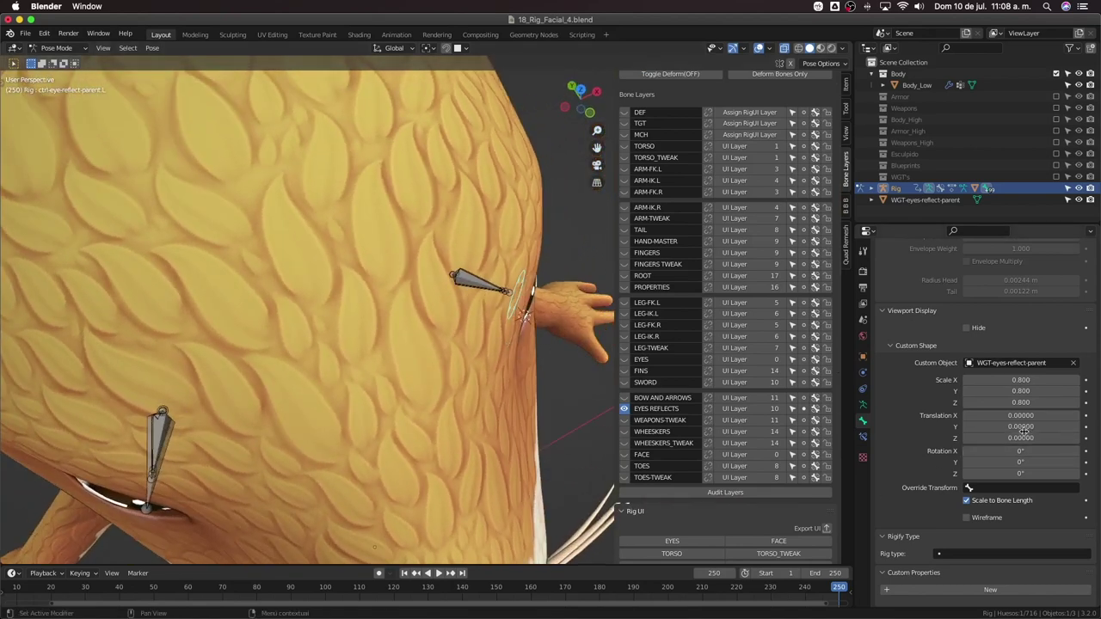
{"action": "left_click_drag", "start_coordinate": [1022, 430], "coordinate": [1010, 428]}
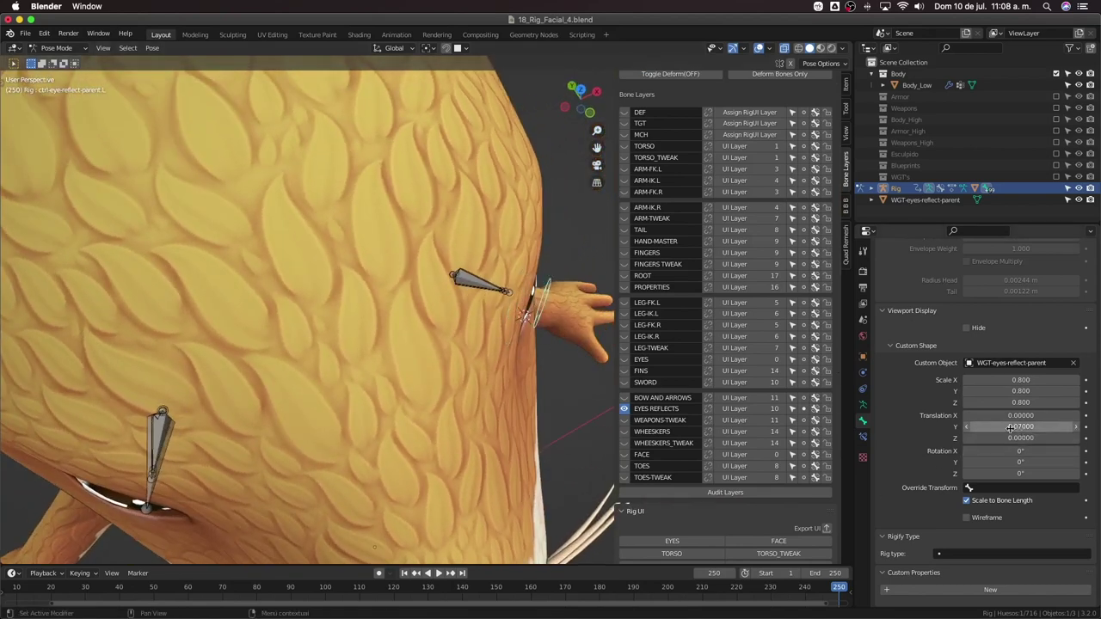
Test-rotate the left eye-reflection parent control and cancel the rotation
{"action": "middle_click_drag", "start_coordinate": [456, 456], "coordinate": [347, 356]}
{"action": "key", "text": "r"}
{"action": "right_click", "coordinate": [382, 351]}
Select the ctrl-eye-reflect-parent.R bone and assign WGT-eyes-reflect-parent as its custom shape object
{"action": "scroll", "coordinate": [267, 319], "scroll_direction": "up", "scroll_amount": 4}
{"action": "middle_click_drag", "start_coordinate": [267, 319], "coordinate": [316, 359], "text": "shift"}
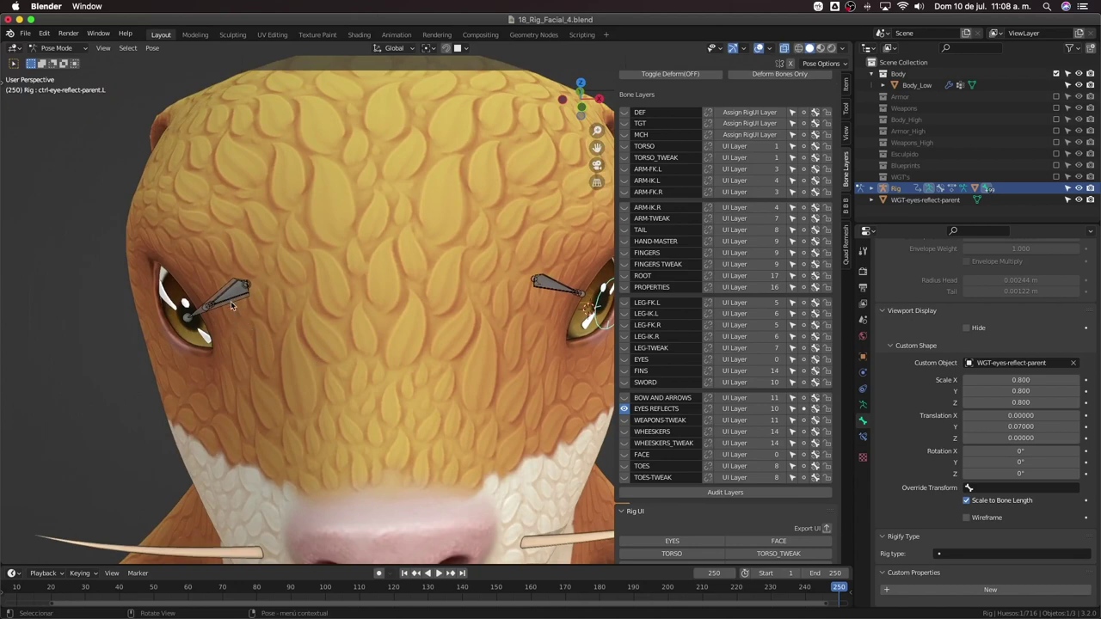
{"action": "left_click", "coordinate": [232, 307]}
{"action": "left_click", "coordinate": [1007, 351]}
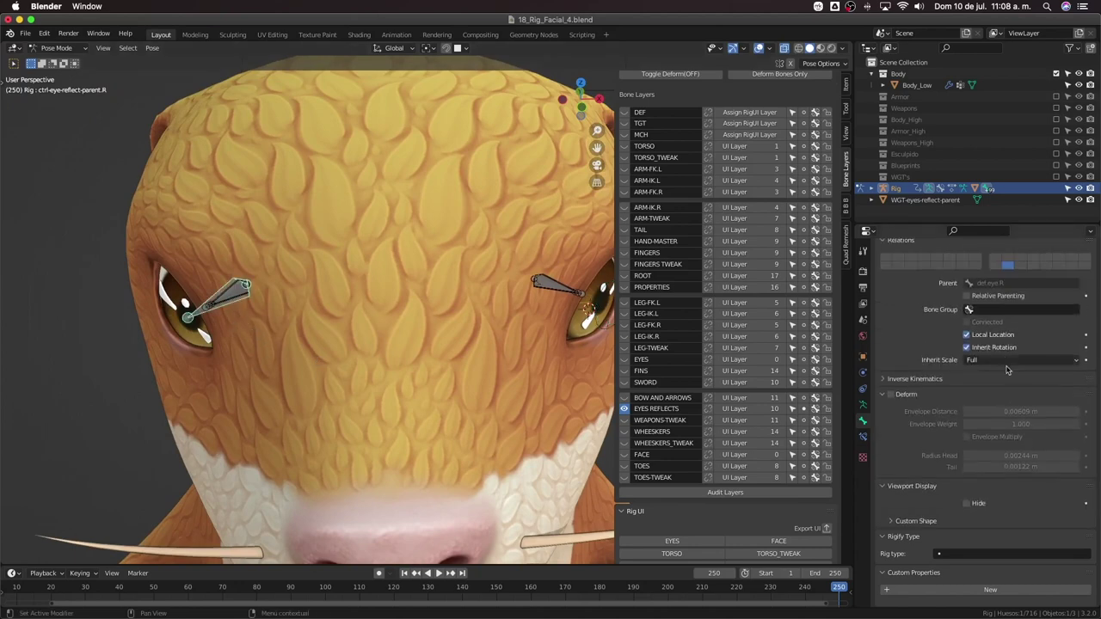
{"action": "left_click", "coordinate": [915, 379]}
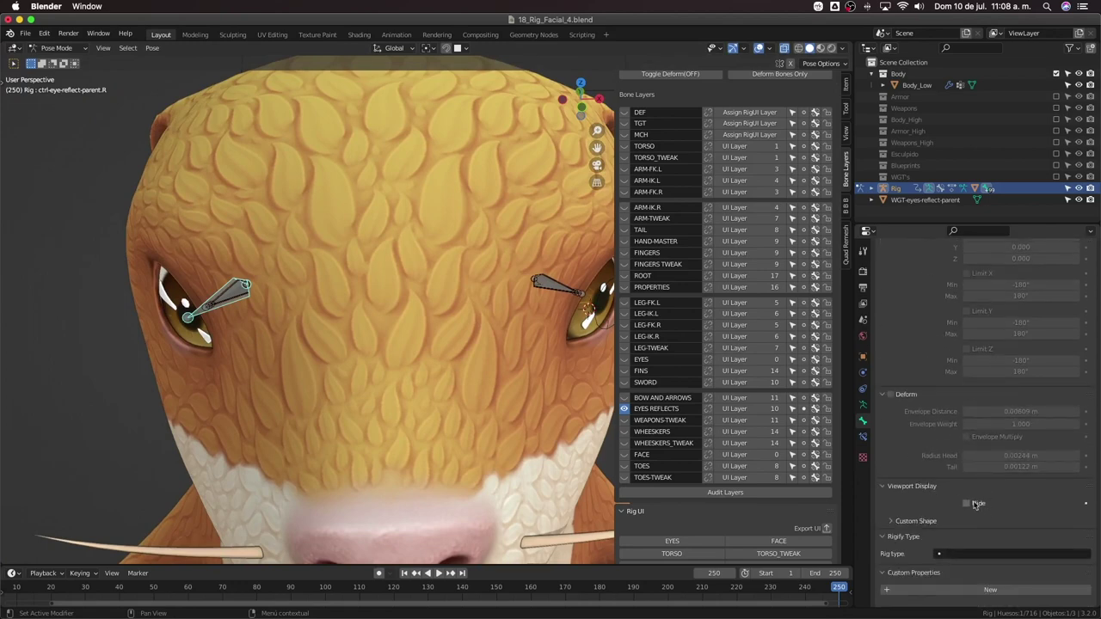
{"action": "left_click", "coordinate": [917, 521]}
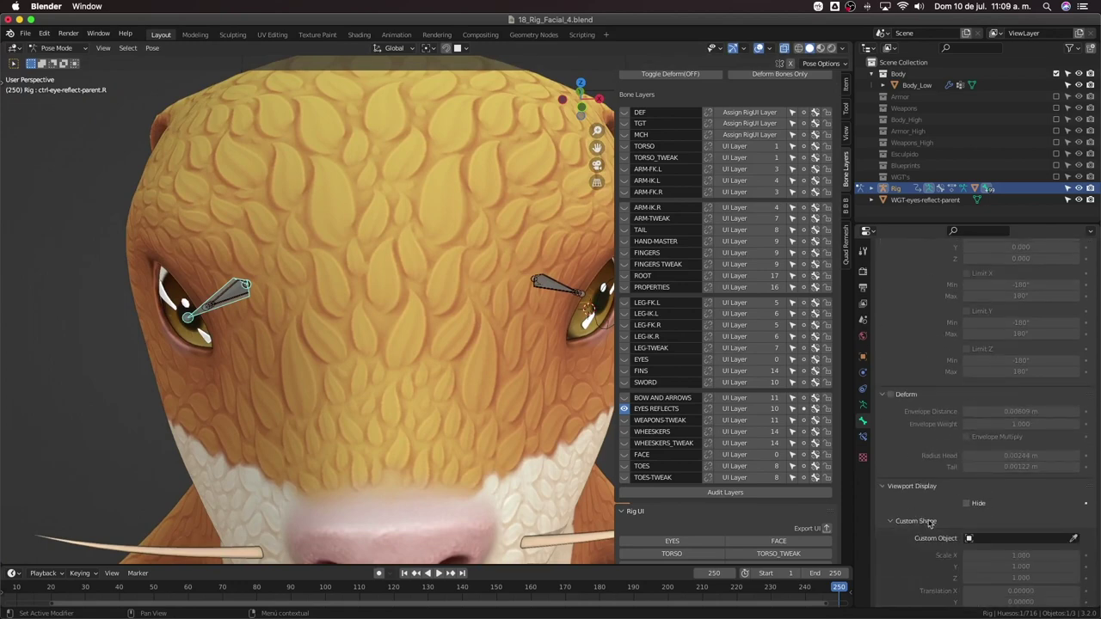
{"action": "scroll", "coordinate": [946, 430], "scroll_direction": "down", "scroll_amount": 5}
{"action": "left_click", "coordinate": [997, 364]}
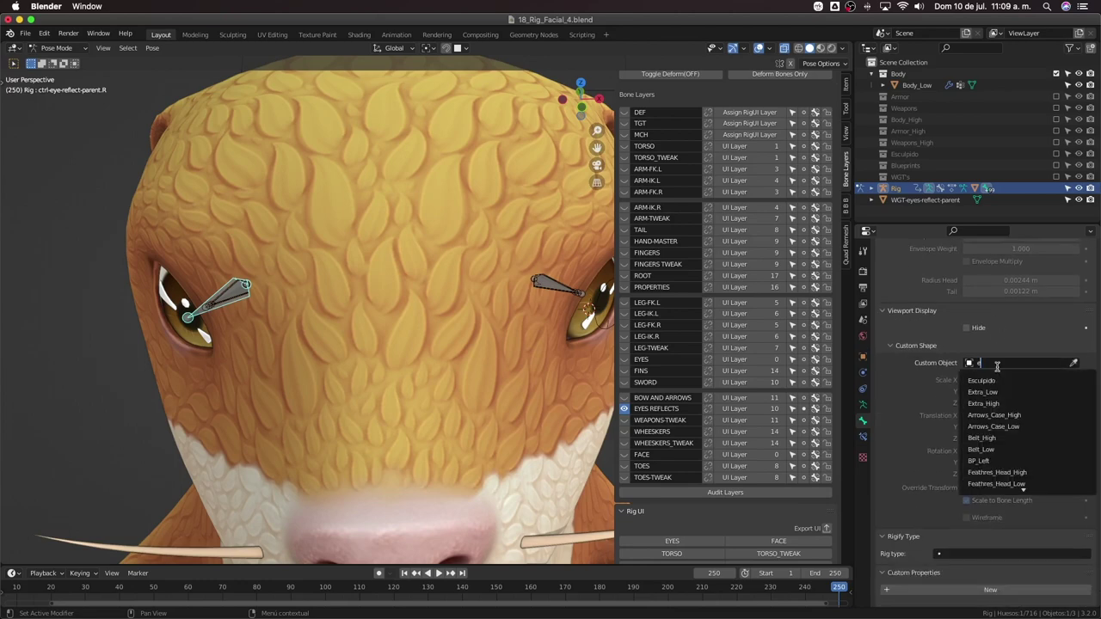
{"action": "type", "text": "eye"}
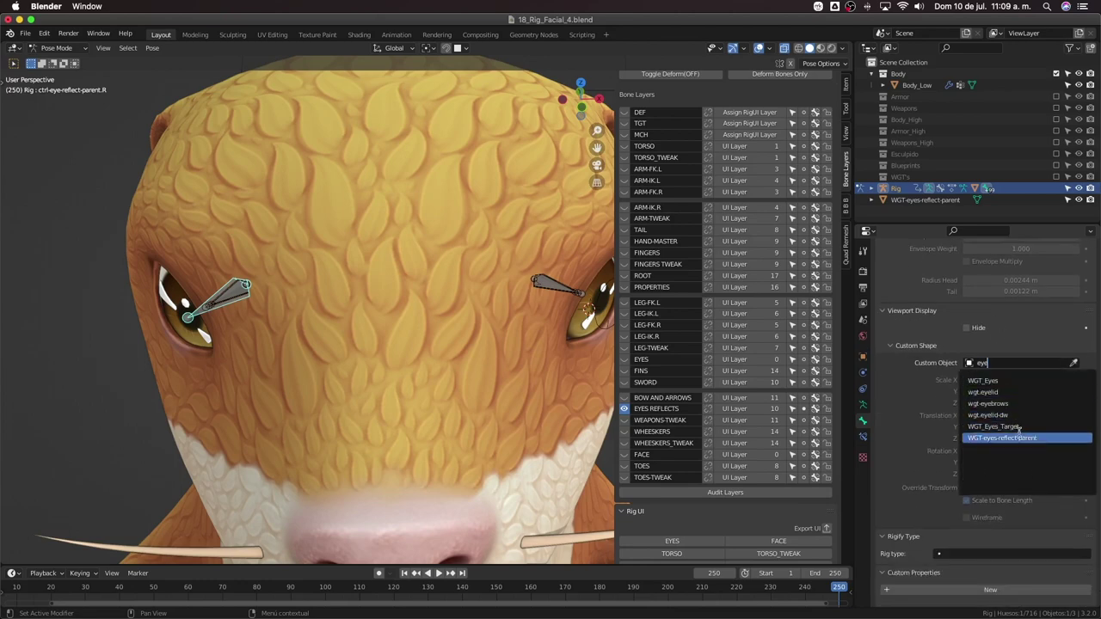
{"action": "left_click", "coordinate": [1019, 438]}
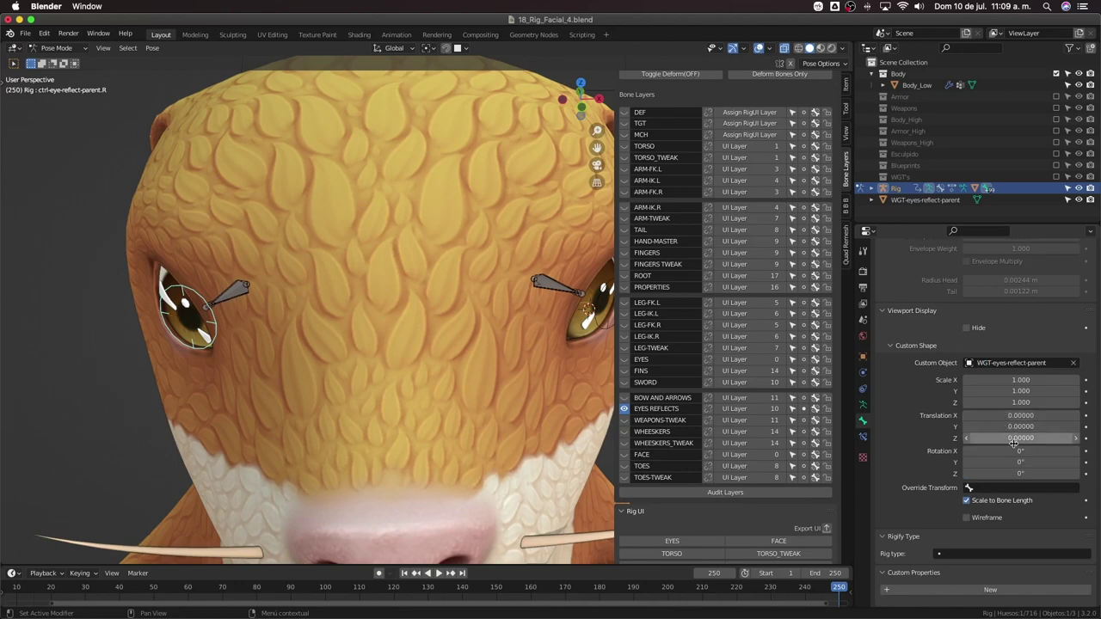
Set the right bone's custom shape scale to 0.8 on all axes and its Y translation to 0.07
{"action": "left_click_drag", "start_coordinate": [1019, 379], "coordinate": [1018, 402]}
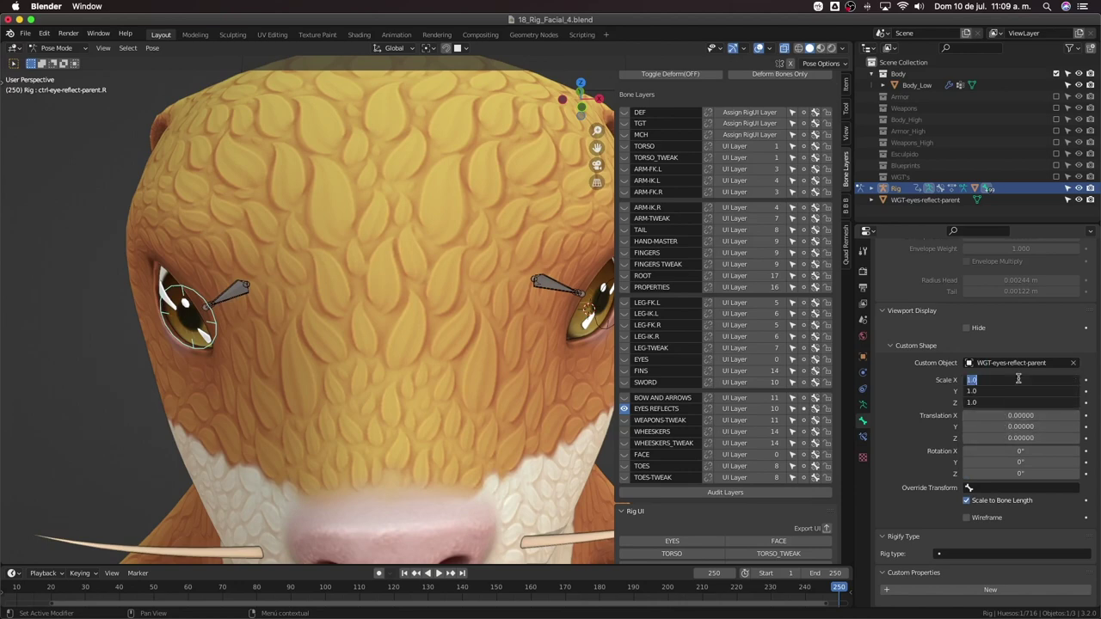
{"action": "key", "text": "Return"}
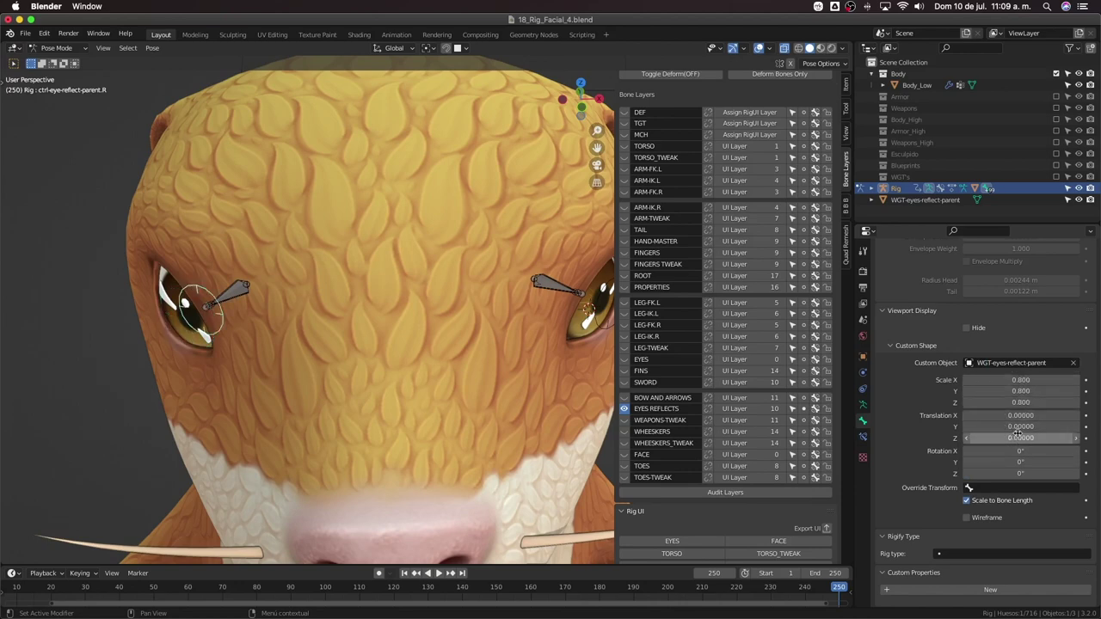
{"action": "type", "text": ".1"}
{"action": "key", "text": "Return"}
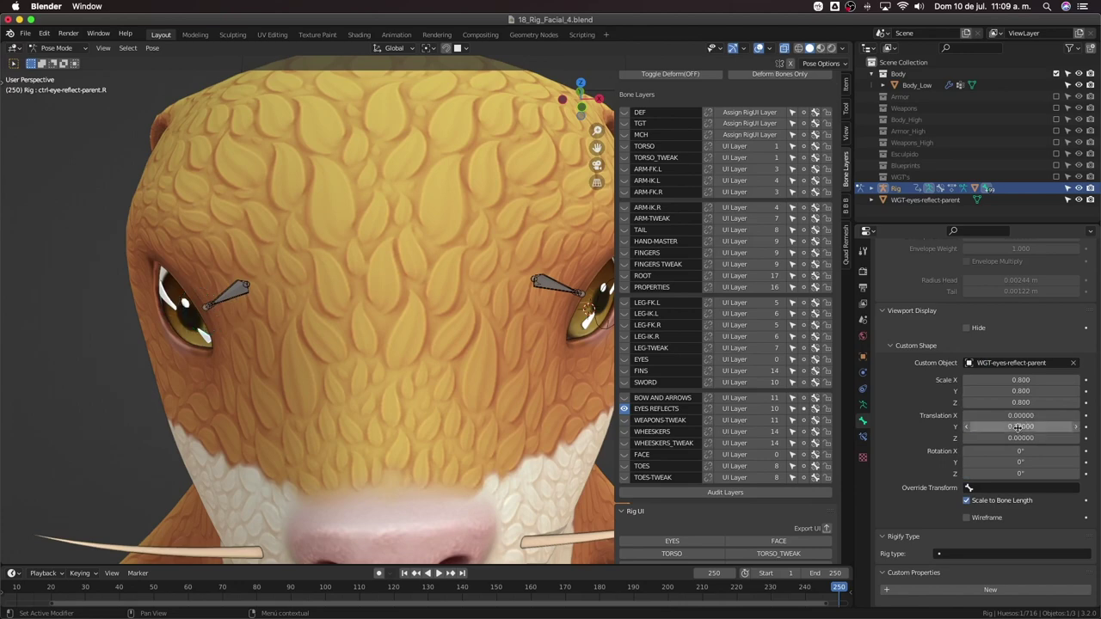
{"action": "left_click", "coordinate": [1017, 427]}
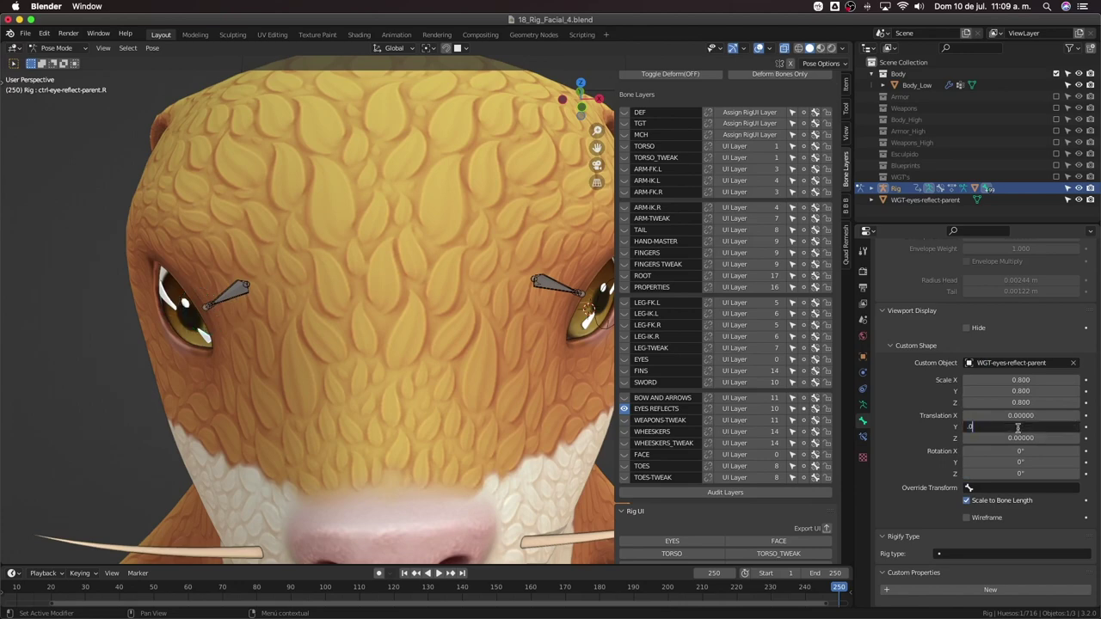
{"action": "key", "text": "Return"}
Test the right eye-reflection parent control with a plain and a trackball rotation, cancelling both
{"action": "scroll", "coordinate": [418, 336], "scroll_direction": "down", "scroll_amount": 4}
{"action": "middle_click_drag", "start_coordinate": [420, 336], "coordinate": [413, 300]}
{"action": "key", "text": "r"}
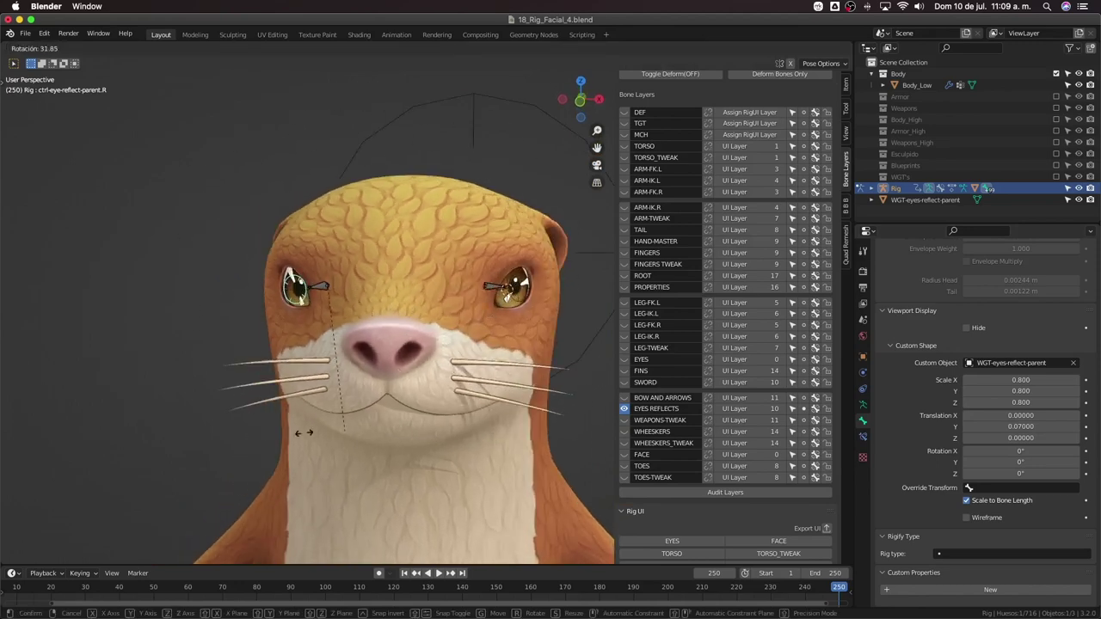
{"action": "right_click", "coordinate": [269, 433]}
{"action": "middle_click_drag", "start_coordinate": [267, 433], "coordinate": [343, 434]}
{"action": "key", "text": "r"}
{"action": "key", "text": "r"}
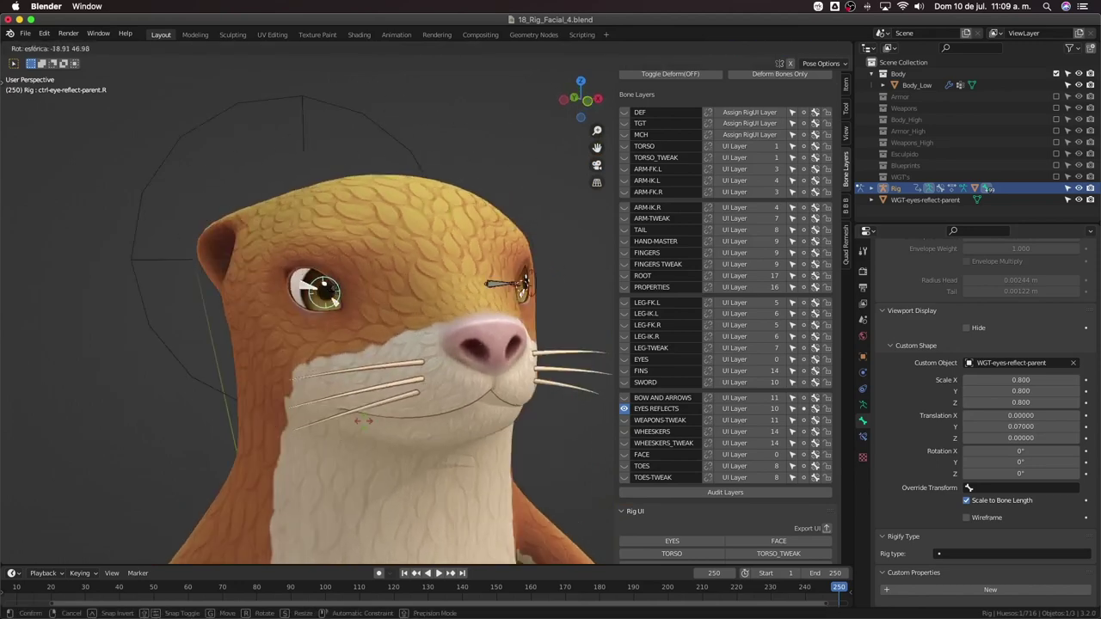
{"action": "right_click", "coordinate": [420, 414]}
{"action": "middle_click_drag", "start_coordinate": [420, 415], "coordinate": [349, 414]}
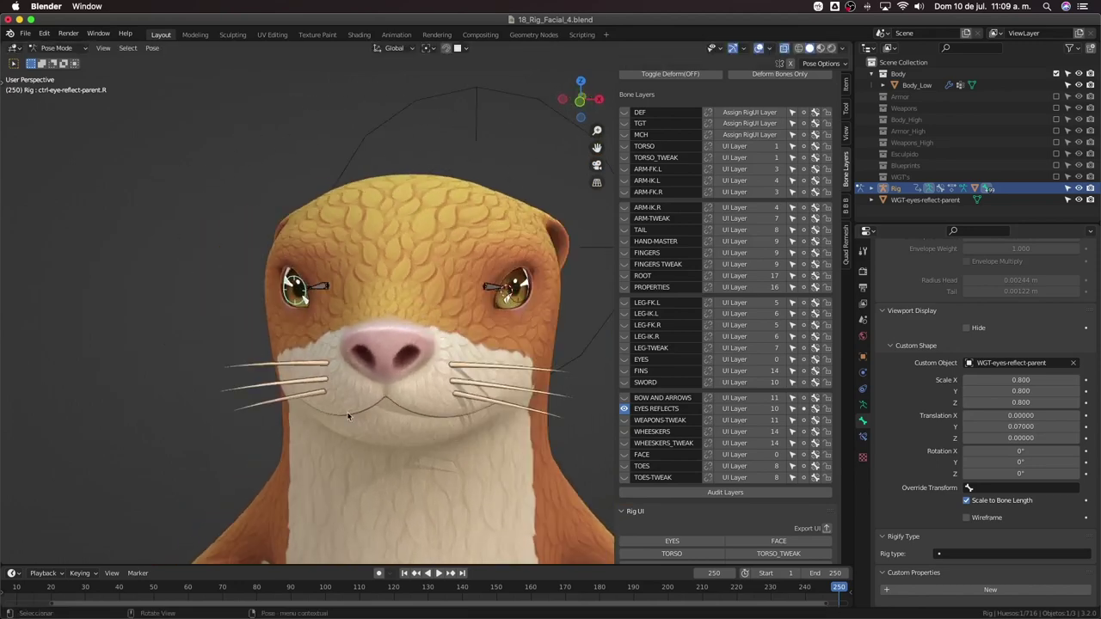
Show the EYES bone layer as well, then test a trackball rotation on the tgt-eye.L control and cancel it
{"action": "left_click", "coordinate": [623, 359]}
{"action": "middle_click_drag", "start_coordinate": [550, 344], "coordinate": [516, 335]}
{"action": "left_click", "coordinate": [486, 297]}
{"action": "key", "text": "r"}
{"action": "key", "text": "r"}
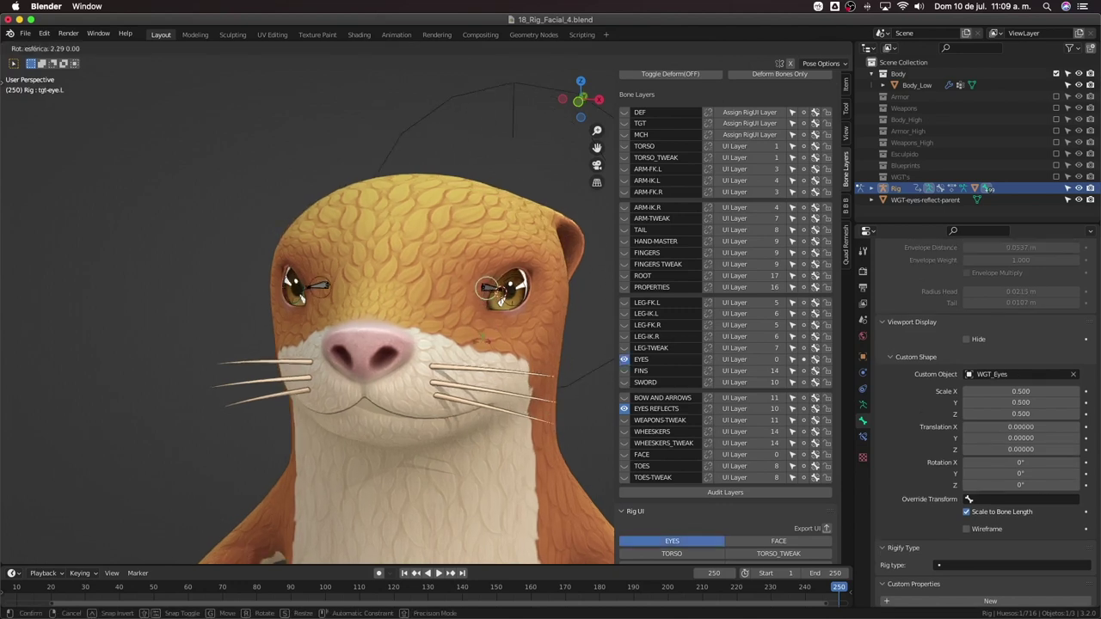
{"action": "right_click", "coordinate": [430, 325]}
Edit the armature and snap the tail of the tgt-eye.L bone to the 3D cursor
{"action": "middle_click_drag", "start_coordinate": [429, 326], "coordinate": [405, 392]}
{"action": "scroll", "coordinate": [409, 392], "scroll_direction": "up", "scroll_amount": 3}
{"action": "middle_click_drag", "start_coordinate": [593, 394], "coordinate": [410, 338], "text": "shift"}
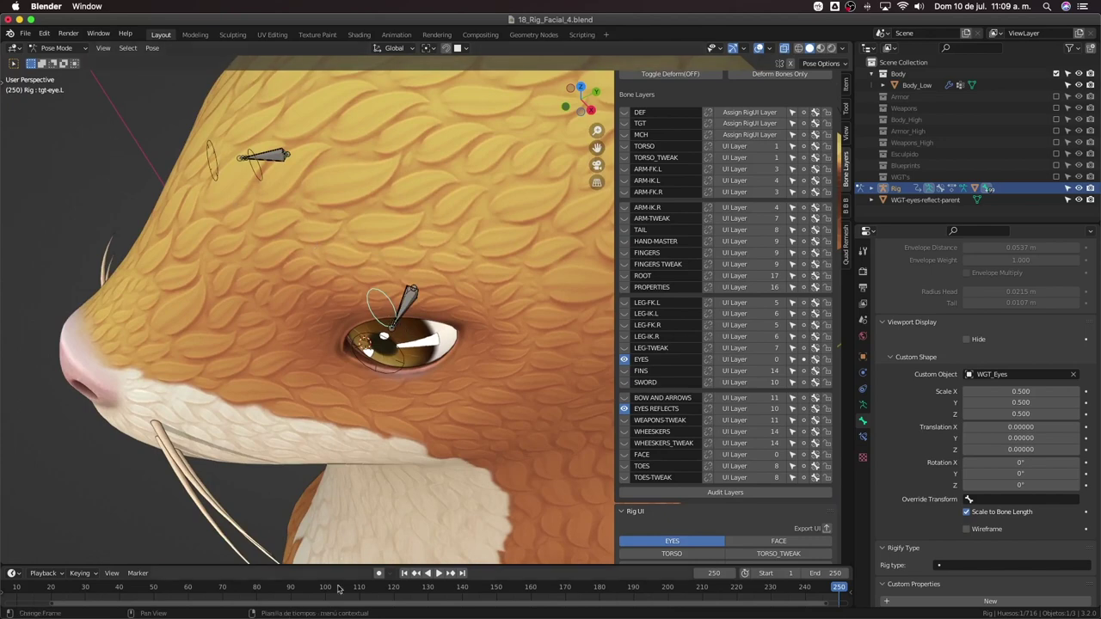
{"action": "mouse_move", "coordinate": [419, 337]}
{"action": "middle_mouse_down"}
{"action": "mouse_move", "coordinate": [459, 326]}
{"action": "mouse_move", "coordinate": [435, 345]}
{"action": "middle_mouse_up"}
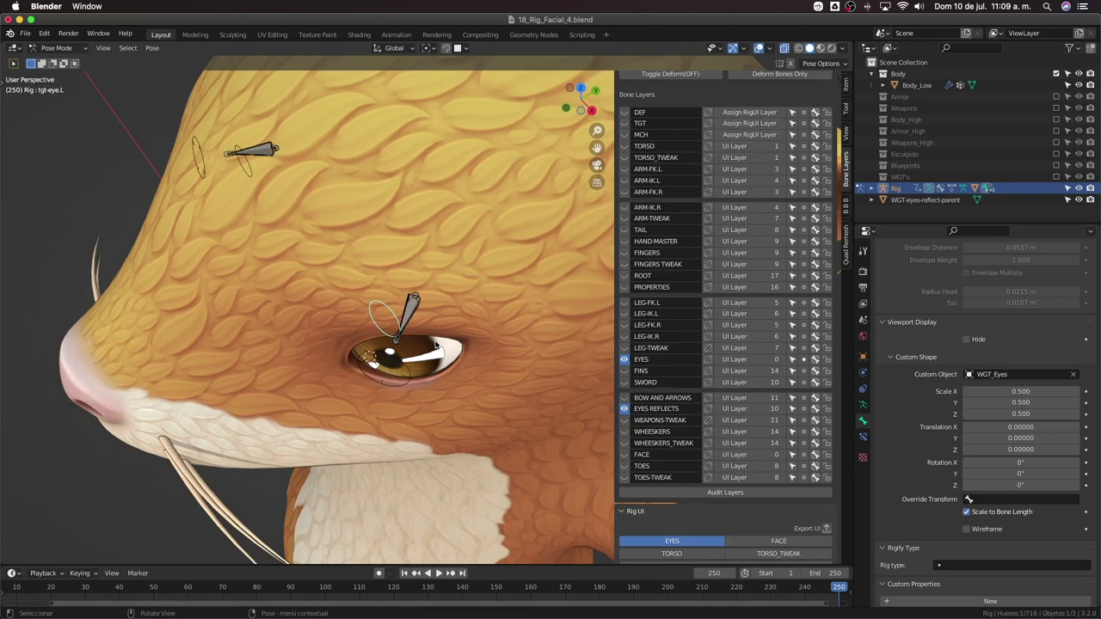
{"action": "key", "text": "Tab"}
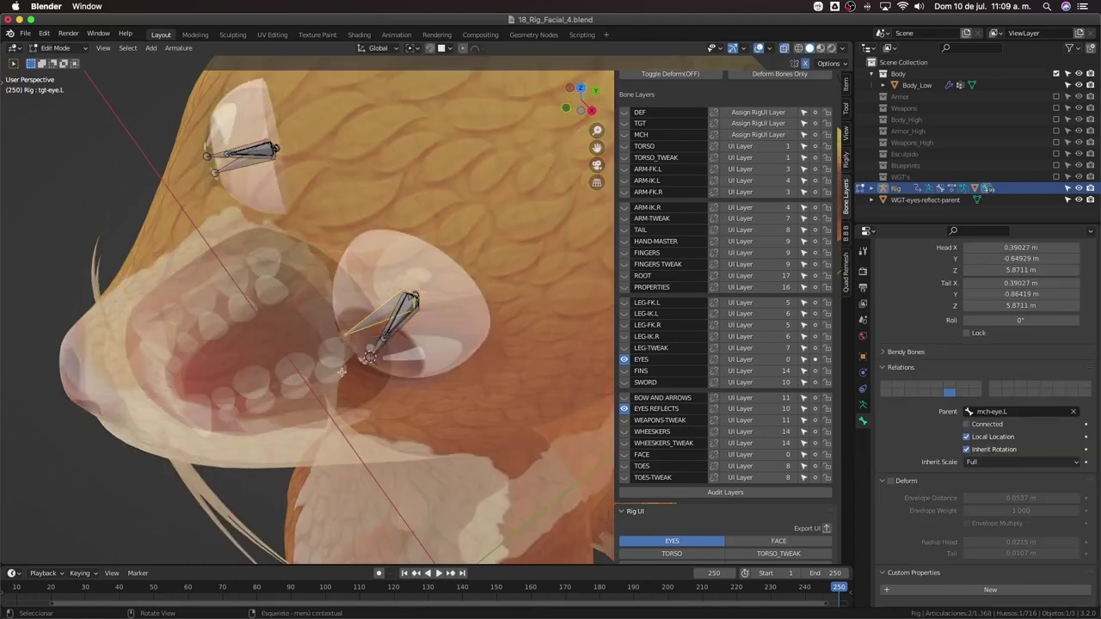
{"action": "left_click", "coordinate": [348, 332]}
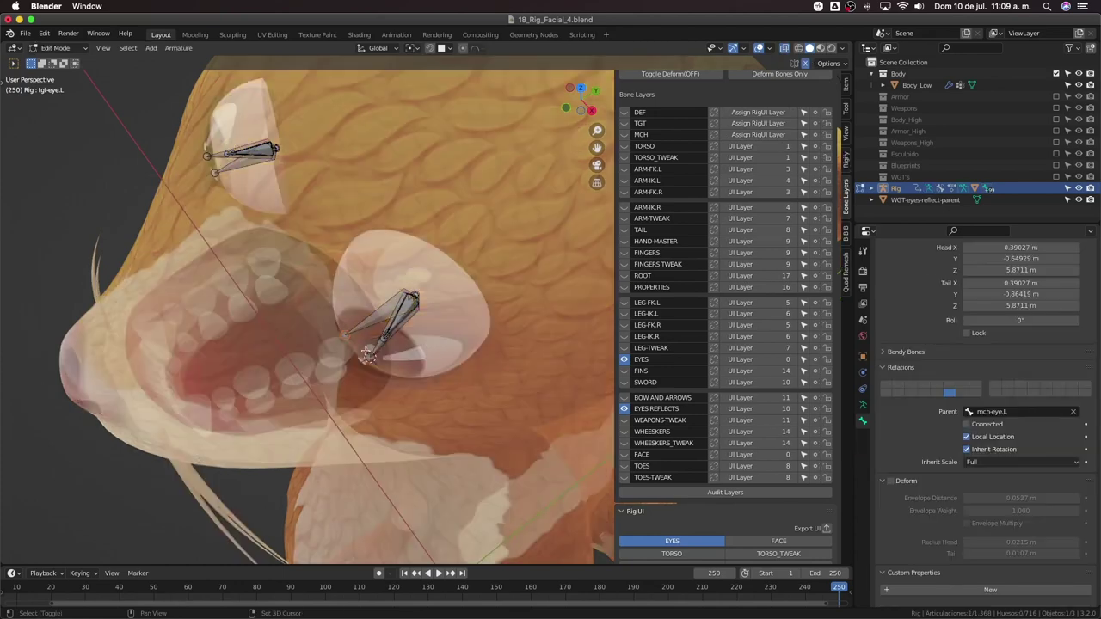
{"action": "middle_click_drag", "start_coordinate": [347, 332], "coordinate": [437, 376]}
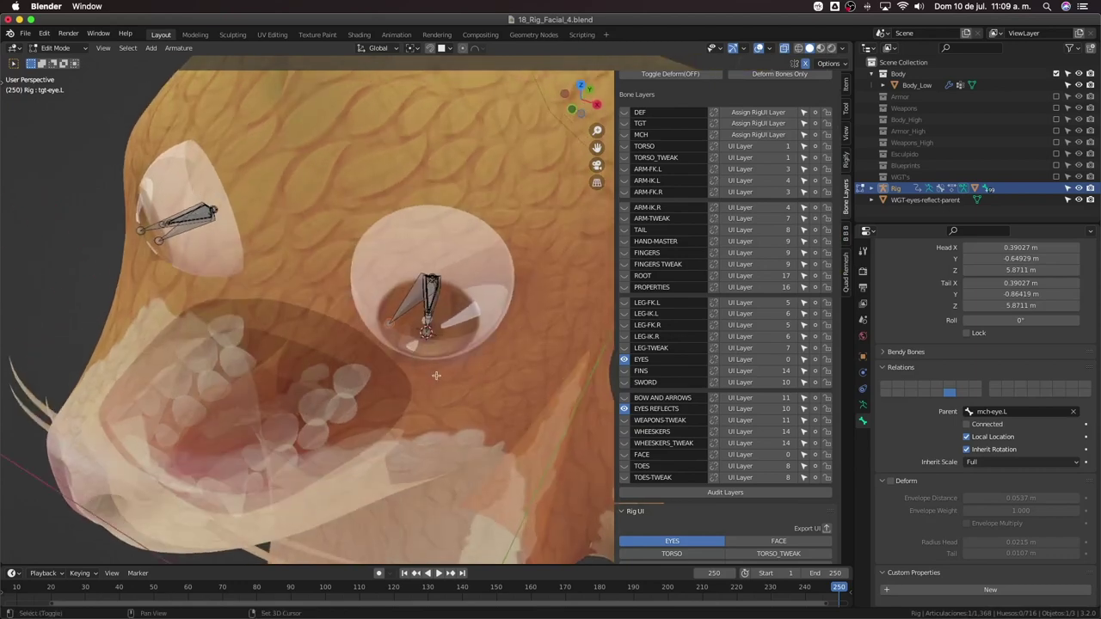
{"action": "key", "text": "shift+s"}
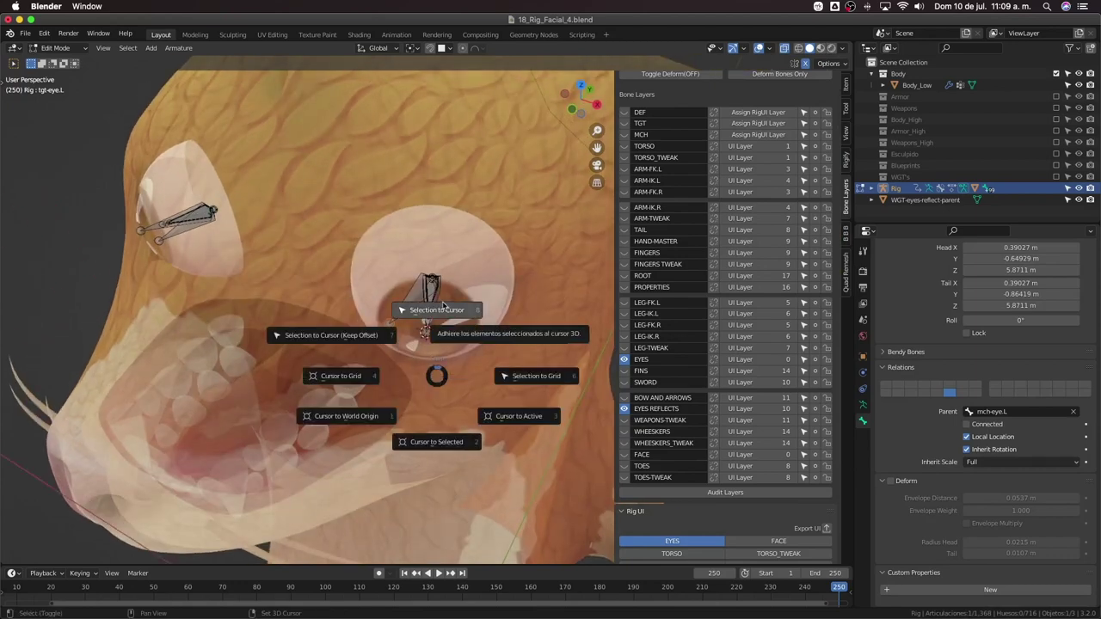
{"action": "left_click", "coordinate": [444, 306]}
Change the transform pivot point and scale the tgt-eye.L bone up to about 1.4 times from its head
{"action": "middle_click_drag", "start_coordinate": [444, 306], "coordinate": [417, 340]}
{"action": "scroll", "coordinate": [408, 346], "scroll_direction": "up", "scroll_amount": 5}
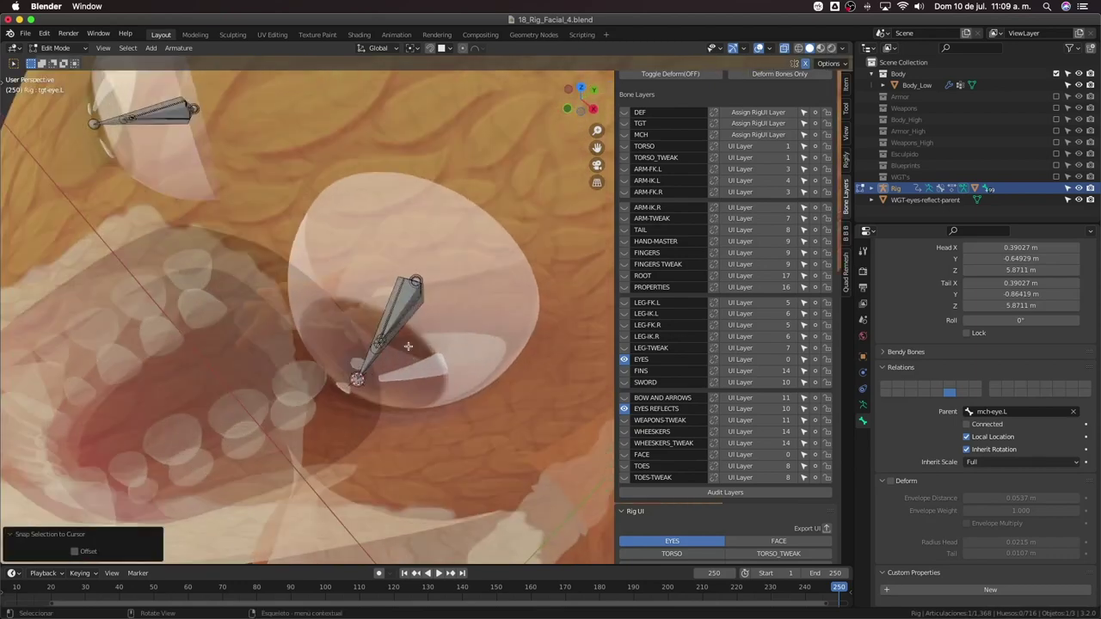
{"action": "key", "text": "g"}
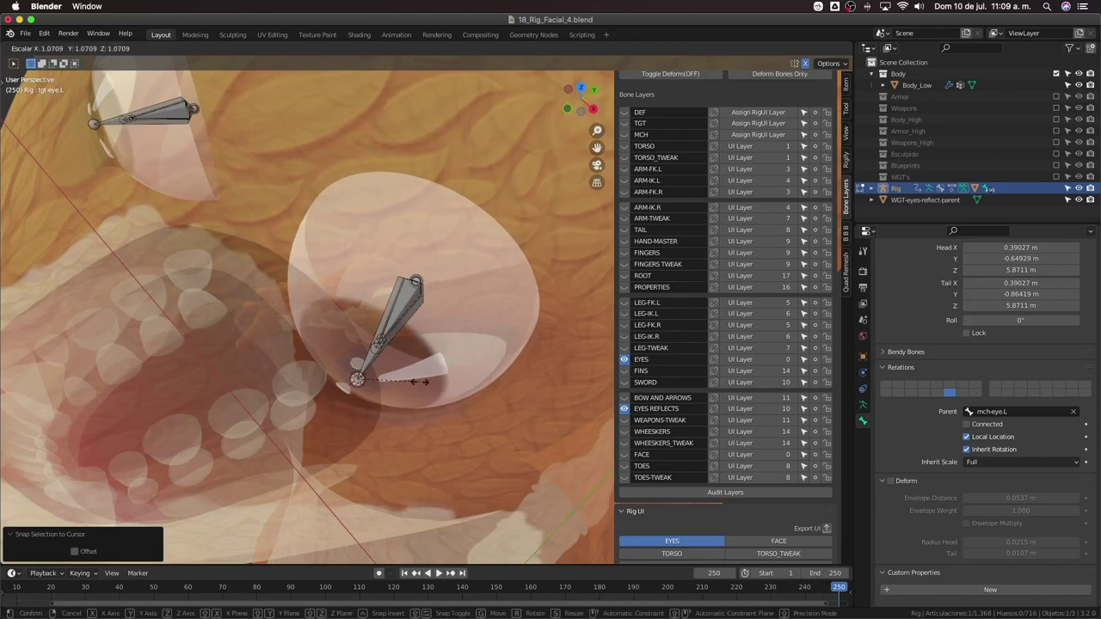
{"action": "left_click", "coordinate": [421, 368]}
{"action": "scroll", "coordinate": [389, 347], "scroll_direction": "up", "scroll_amount": 1}
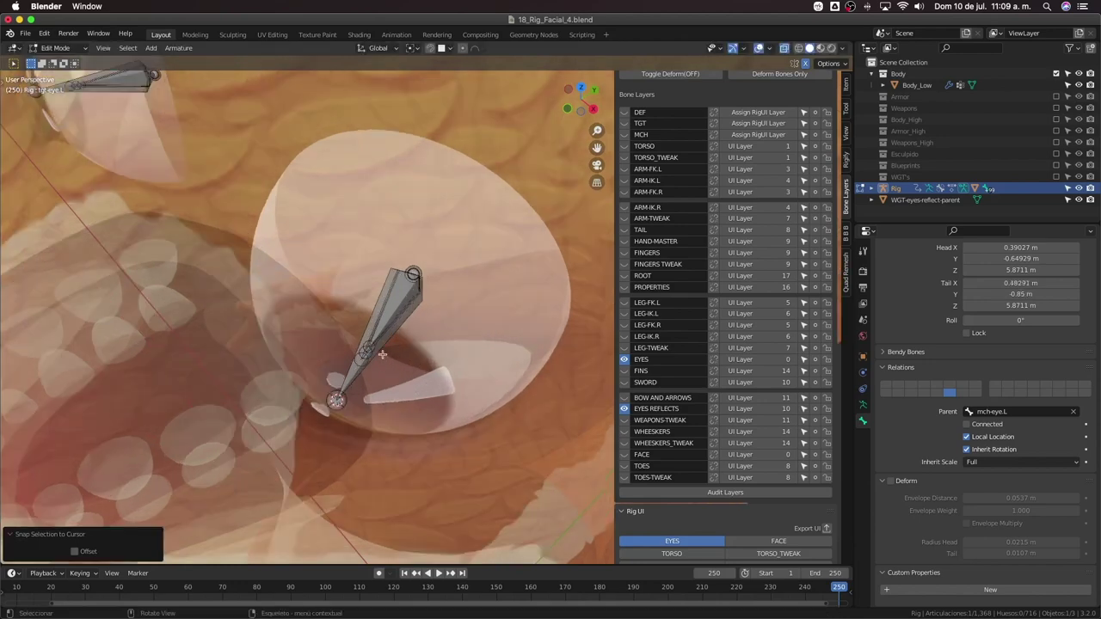
{"action": "left_click", "coordinate": [382, 354], "text": "shift"}
{"action": "left_click", "coordinate": [382, 354]}
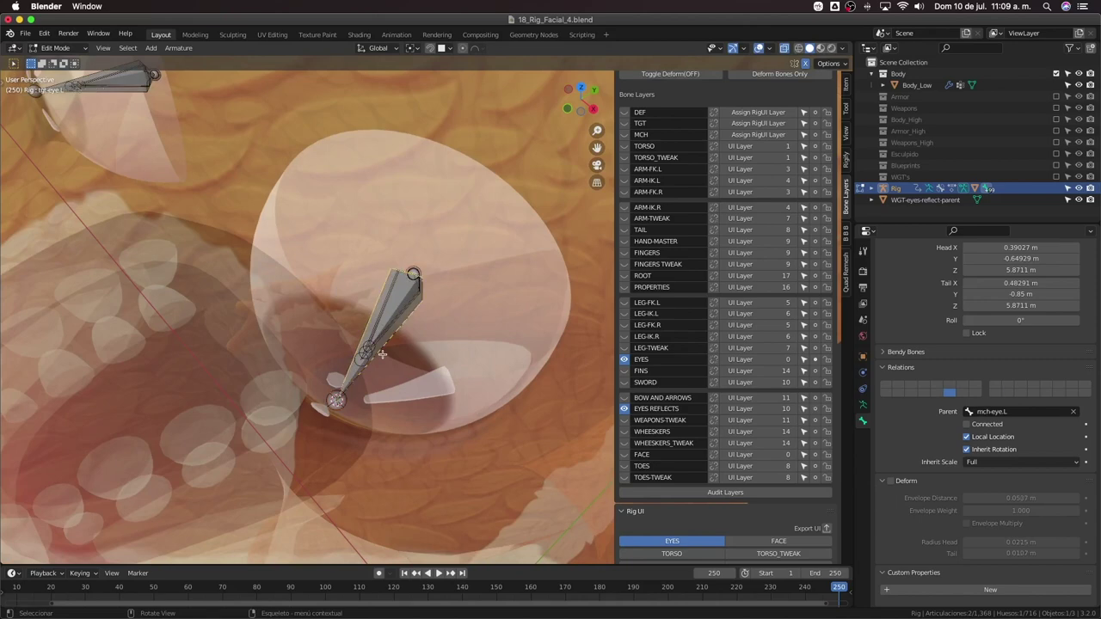
{"action": "scroll", "coordinate": [418, 347], "scroll_direction": "down", "scroll_amount": 4}
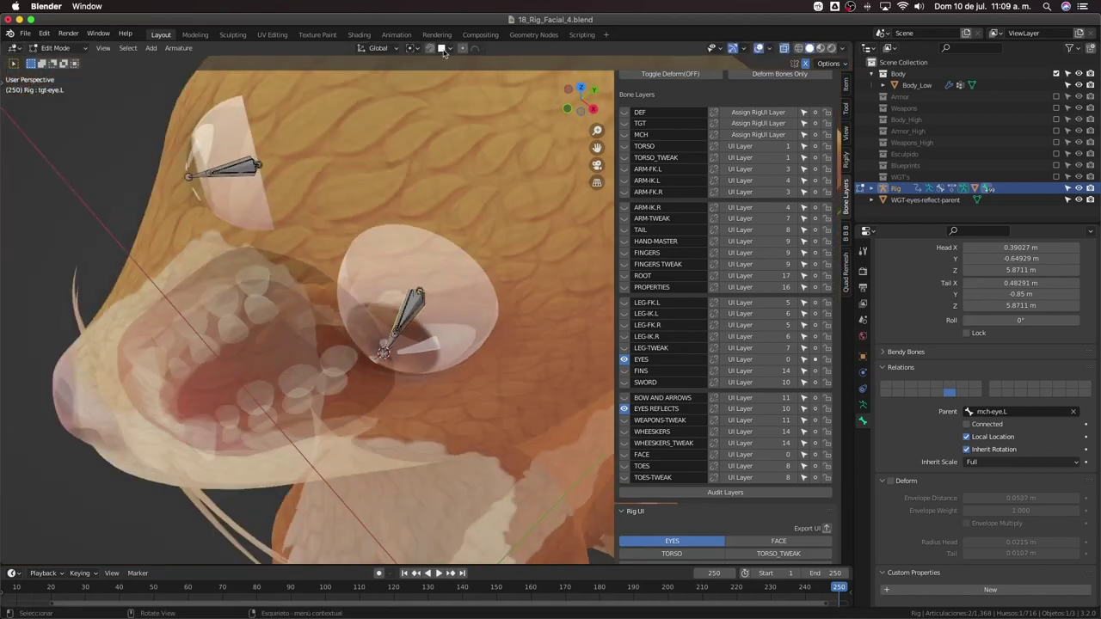
{"action": "left_click", "coordinate": [414, 51]}
{"action": "left_click", "coordinate": [430, 83]}
{"action": "key", "text": "s"}
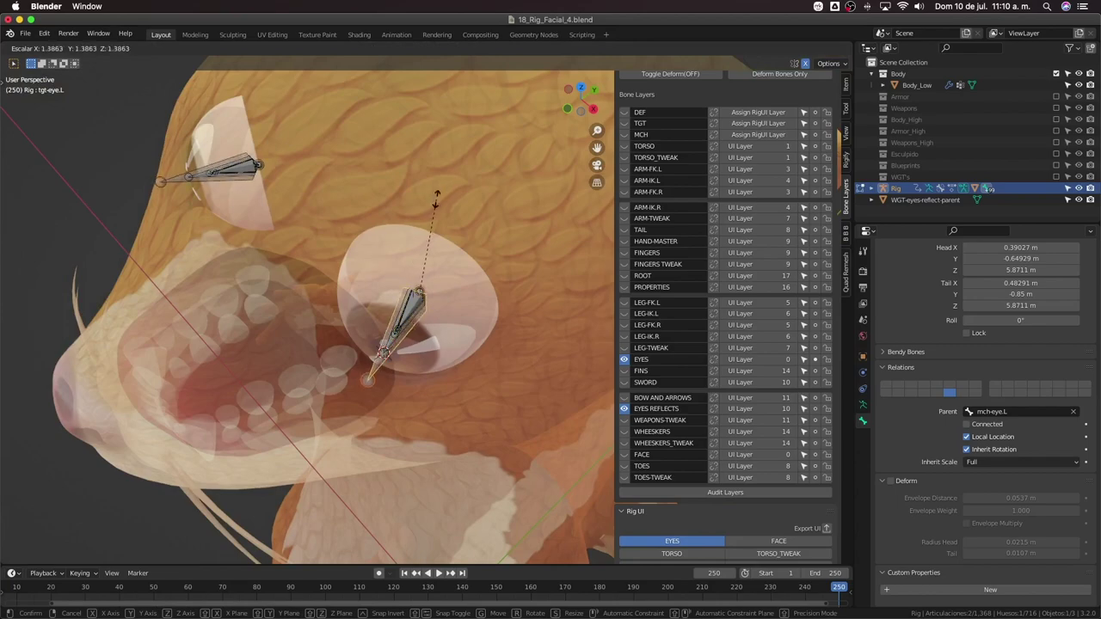
{"action": "left_click", "coordinate": [432, 213]}
Return to posing, show the DEF bone layer and open the constraints of the def.eye.L bone
{"action": "key", "text": "ctrl+Tab"}
{"action": "middle_click_drag", "start_coordinate": [433, 213], "coordinate": [445, 312]}
{"action": "left_click", "coordinate": [624, 112]}
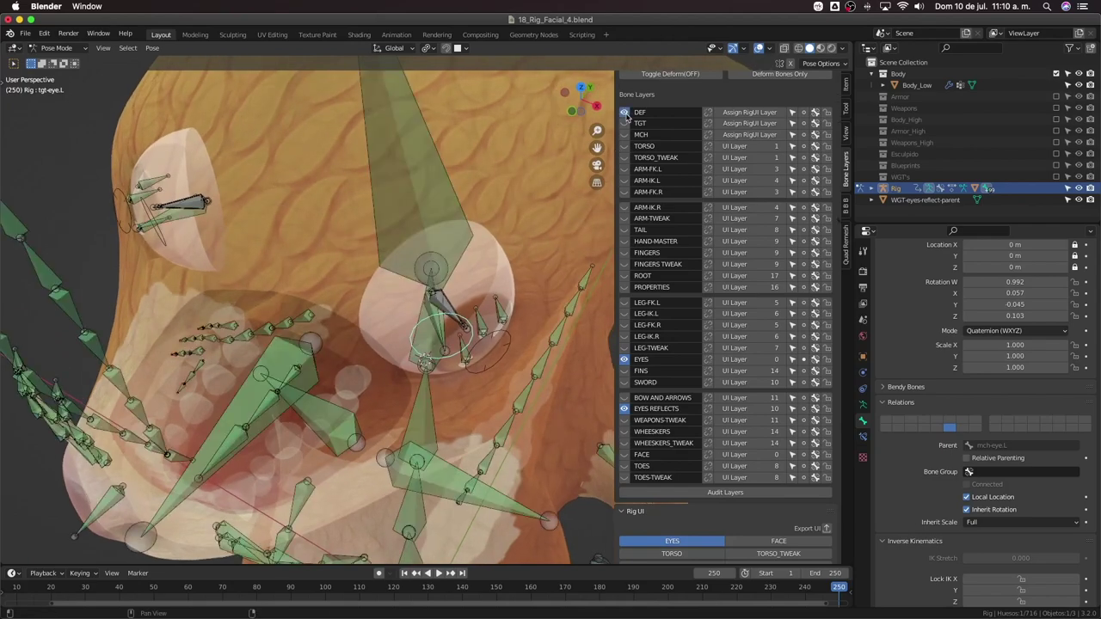
{"action": "middle_click_drag", "start_coordinate": [455, 349], "coordinate": [432, 318]}
{"action": "left_click", "coordinate": [410, 306]}
{"action": "left_click", "coordinate": [862, 436]}
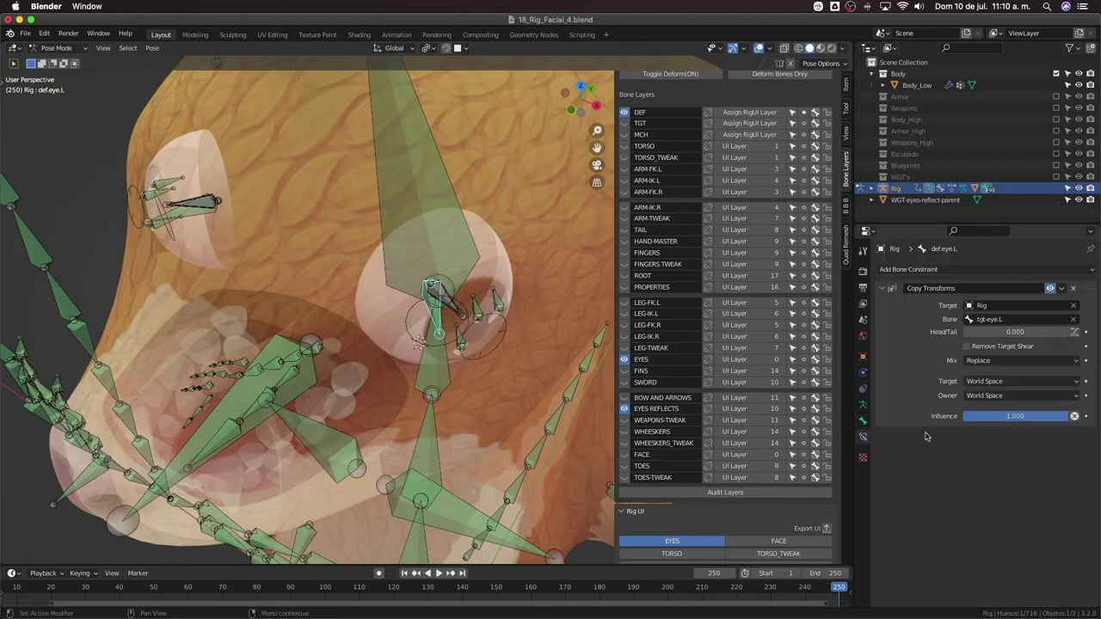
Set both the target and owner spaces of def.eye.L's Copy Transforms constraint to Local Space
{"action": "left_click", "coordinate": [985, 383]}
{"action": "left_click", "coordinate": [979, 450]}
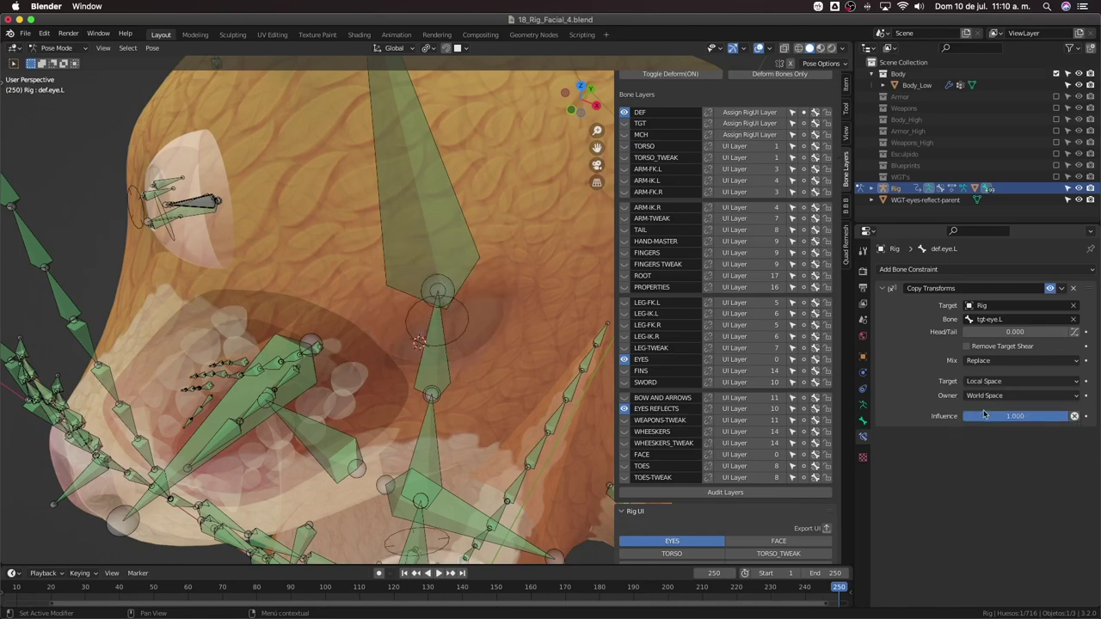
{"action": "left_click", "coordinate": [985, 395]}
{"action": "left_click", "coordinate": [980, 462]}
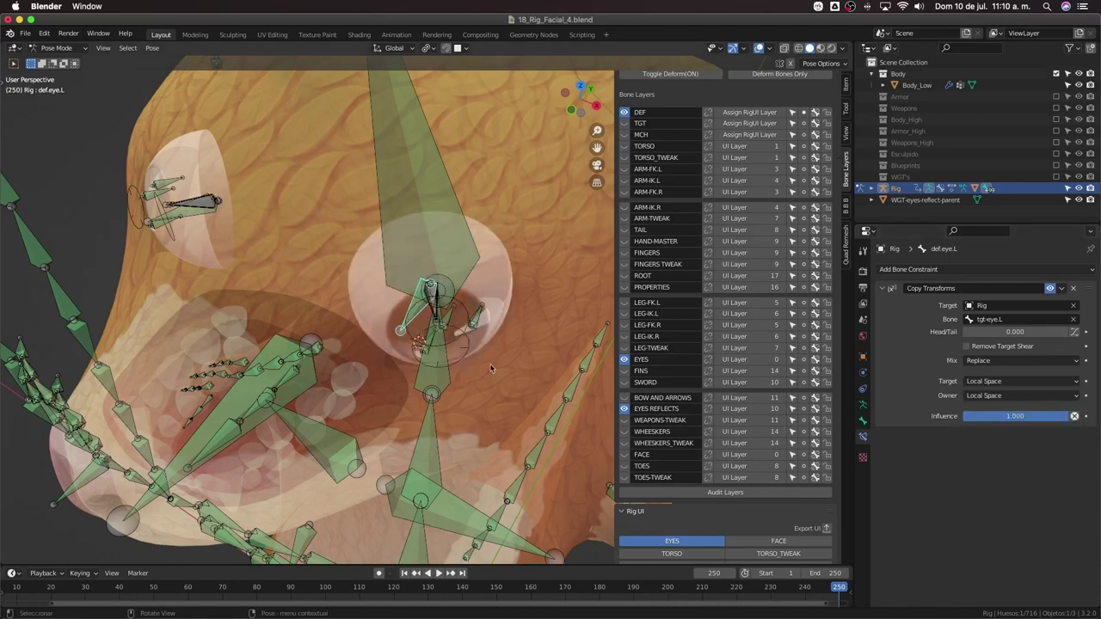
{"action": "middle_click_drag", "start_coordinate": [482, 362], "coordinate": [521, 259]}
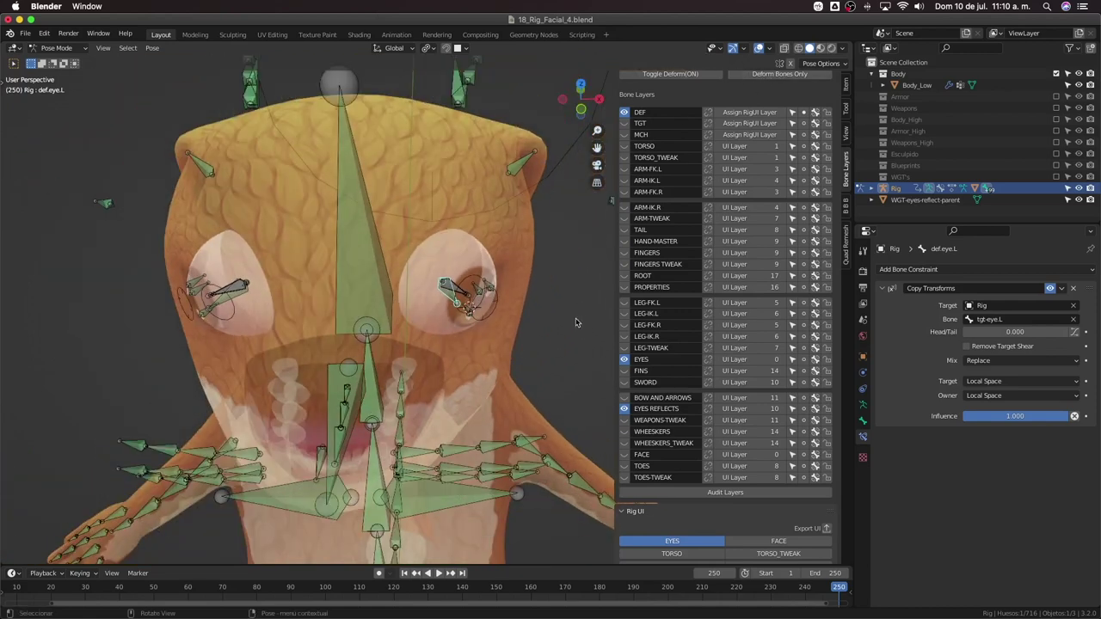
{"action": "middle_click_drag", "start_coordinate": [546, 334], "coordinate": [530, 344]}
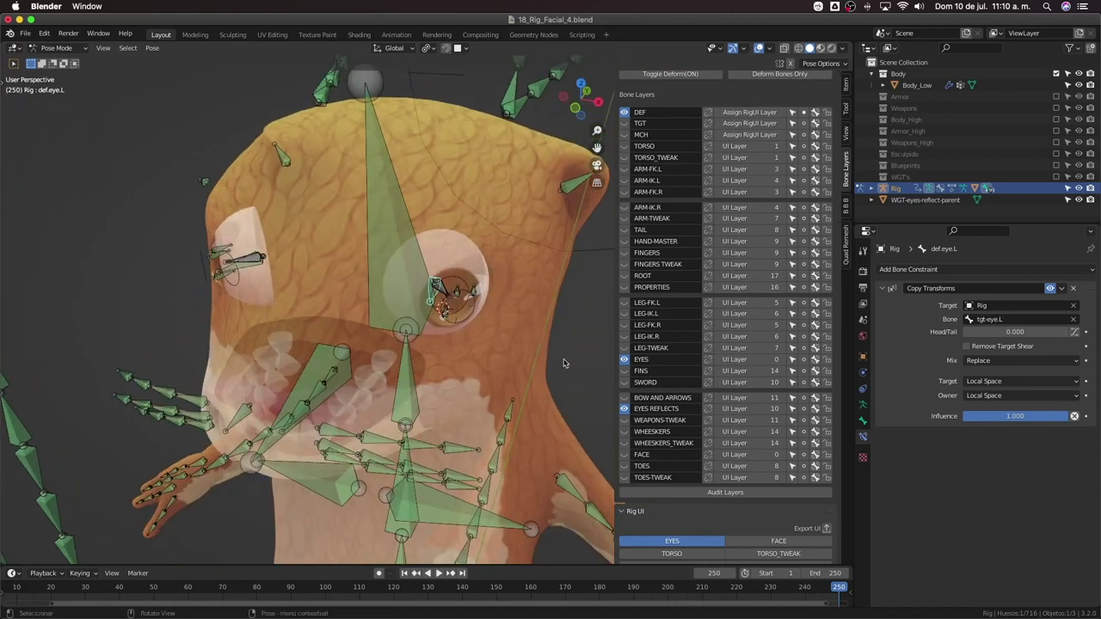
Undo the constraint-space and eye-bone edits, then return the rig to Pose Mode
{"action": "key", "text": "ctrl+z"}
{"action": "key", "text": "ctrl+z"}
{"action": "key", "text": "Tab"}
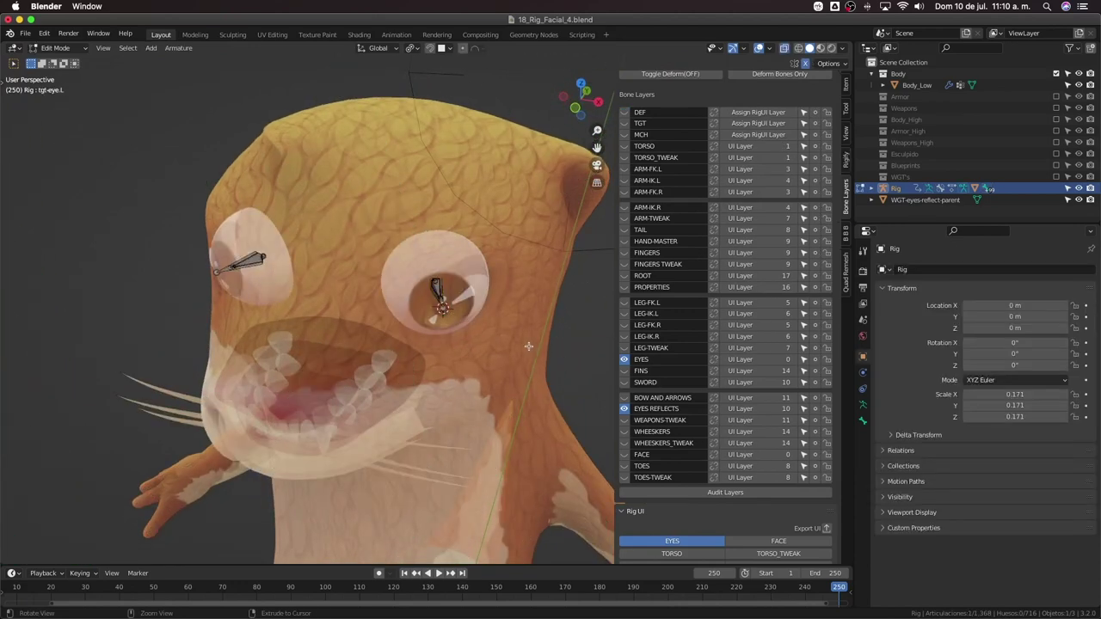
{"action": "middle_click_drag", "start_coordinate": [528, 346], "coordinate": [464, 318]}
{"action": "key", "text": "Tab"}
{"action": "key", "text": "ctrl+Tab"}
{"action": "mouse_move", "coordinate": [404, 287]}
{"action": "middle_mouse_down"}
{"action": "mouse_move", "coordinate": [387, 324]}
{"action": "mouse_move", "coordinate": [407, 296]}
{"action": "middle_mouse_up"}
{"action": "key", "text": "ctrl+Tab"}
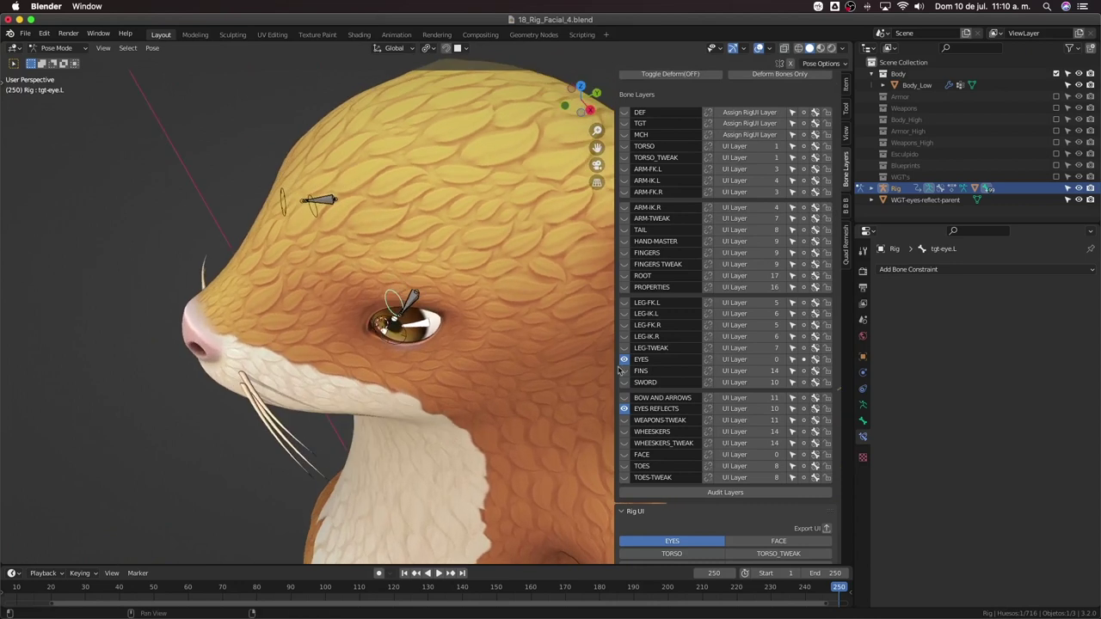
Set tgt-eye.L's custom shape scale to 1 on all axes and its Y translation to 0.05
{"action": "left_click", "coordinate": [863, 421]}
{"action": "scroll", "coordinate": [879, 460], "scroll_direction": "down", "scroll_amount": 6}
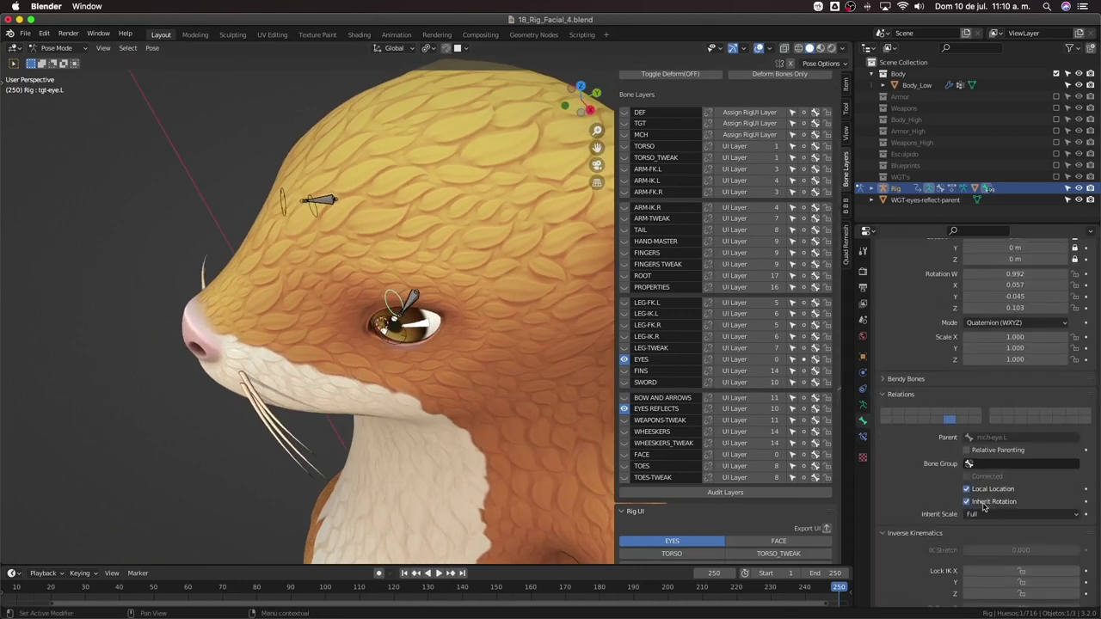
{"action": "scroll", "coordinate": [1022, 420], "scroll_direction": "up", "scroll_amount": 4}
{"action": "scroll", "coordinate": [1022, 419], "scroll_direction": "down", "scroll_amount": 10}
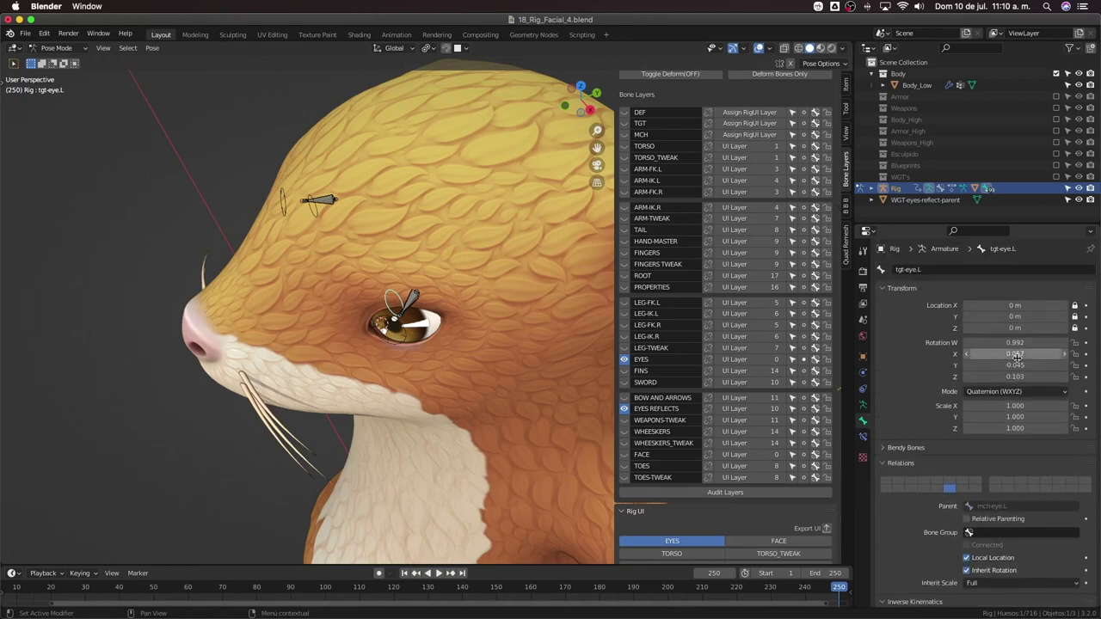
{"action": "scroll", "coordinate": [1010, 447], "scroll_direction": "down", "scroll_amount": 4}
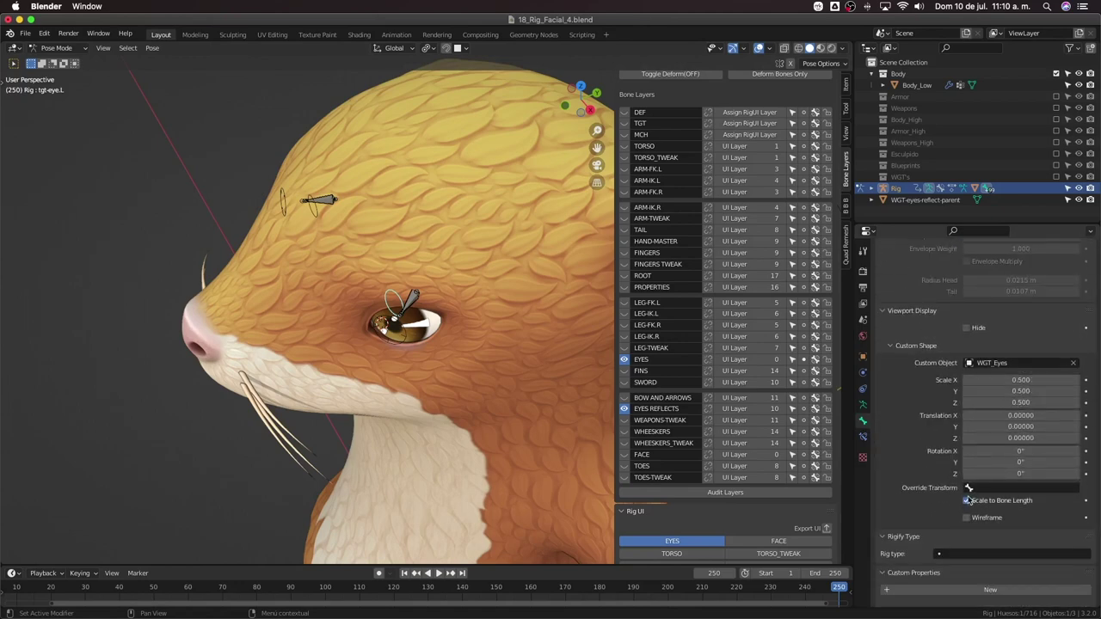
{"action": "left_click", "coordinate": [968, 501]}
{"action": "left_click", "coordinate": [967, 500]}
{"action": "left_click_drag", "start_coordinate": [1036, 380], "coordinate": [1036, 402]}
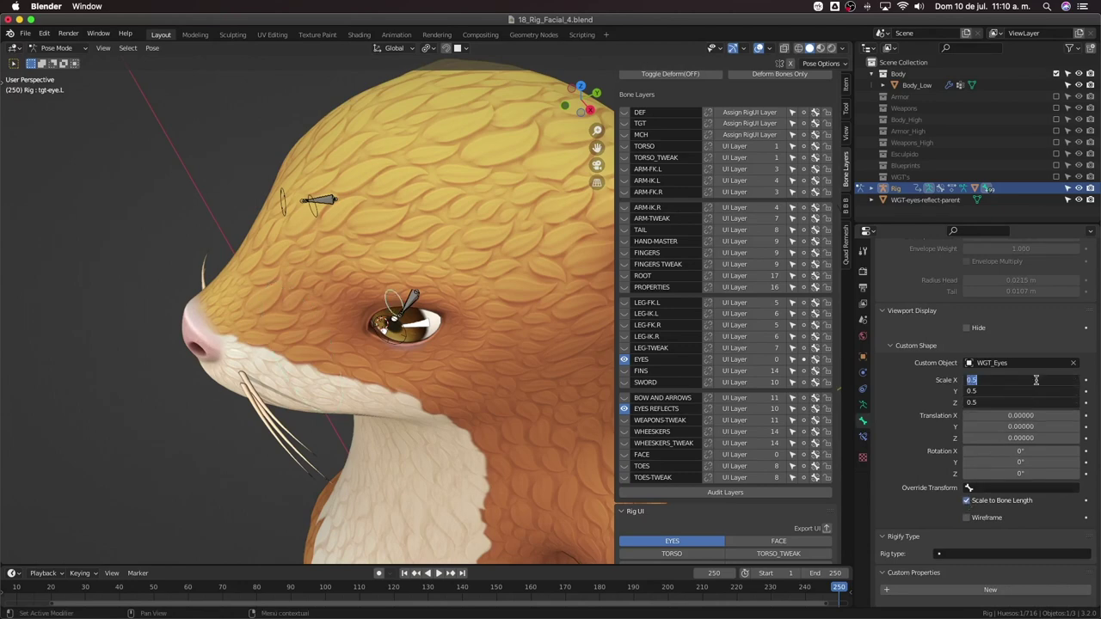
{"action": "type", "text": "1"}
{"action": "key", "text": "Return"}
{"action": "middle_click_drag", "start_coordinate": [469, 361], "coordinate": [437, 416]}
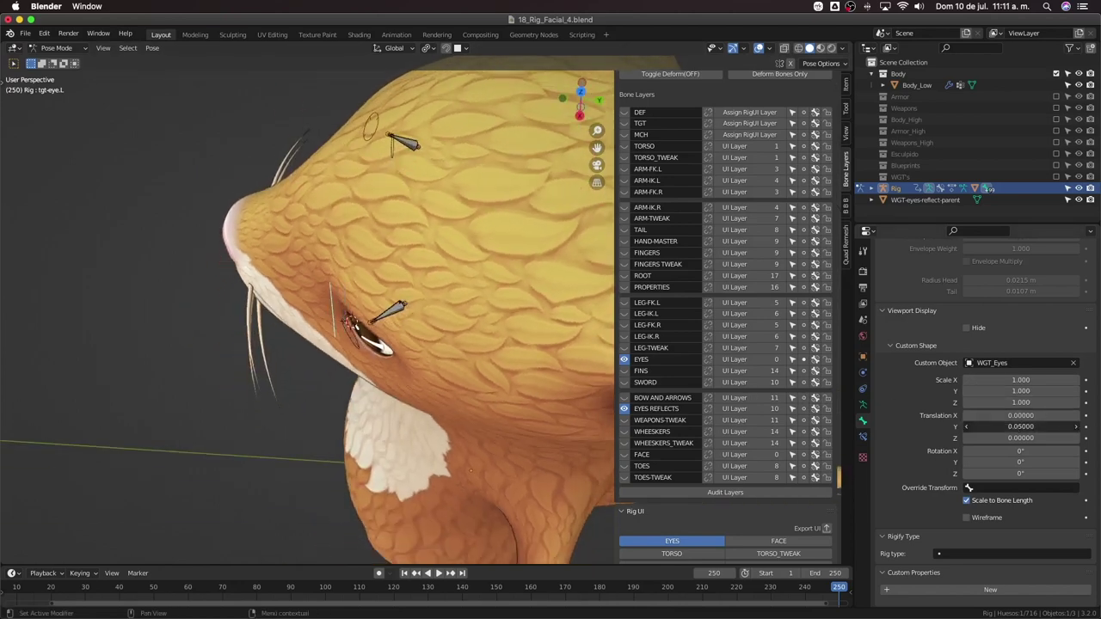
{"action": "middle_click_drag", "start_coordinate": [477, 413], "coordinate": [441, 355]}
Select the tgt-eye.R bone and set its custom shape scale to 1 on all axes and Y translation to 0.05
{"action": "middle_click_drag", "start_coordinate": [350, 332], "coordinate": [243, 302]}
{"action": "left_click", "coordinate": [242, 300]}
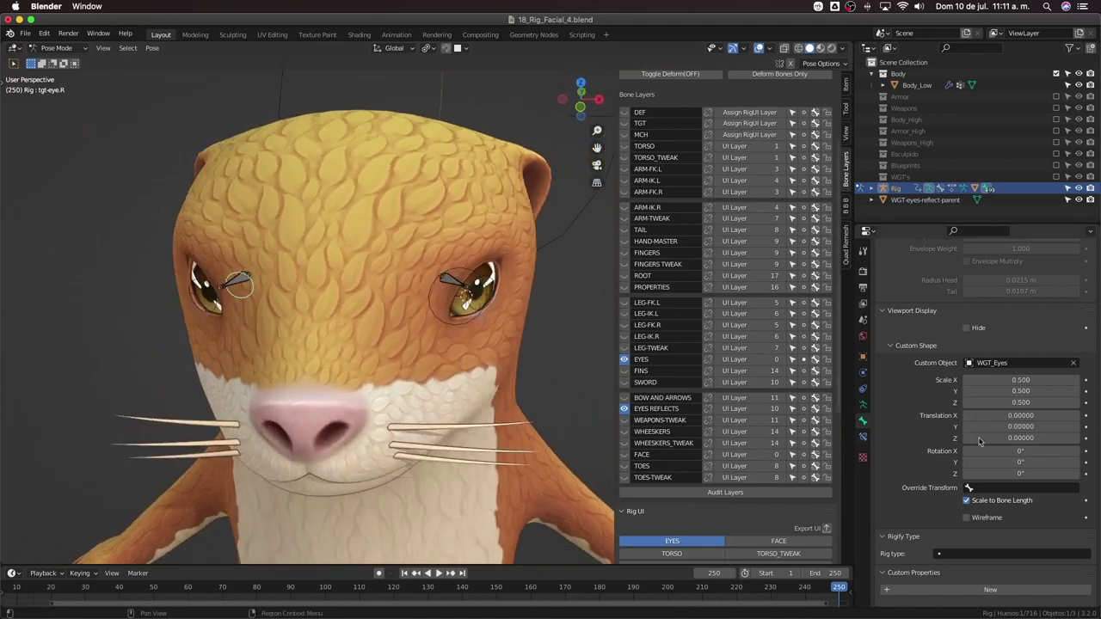
{"action": "left_click_drag", "start_coordinate": [1028, 377], "coordinate": [1029, 402]}
{"action": "key", "text": "Escape"}
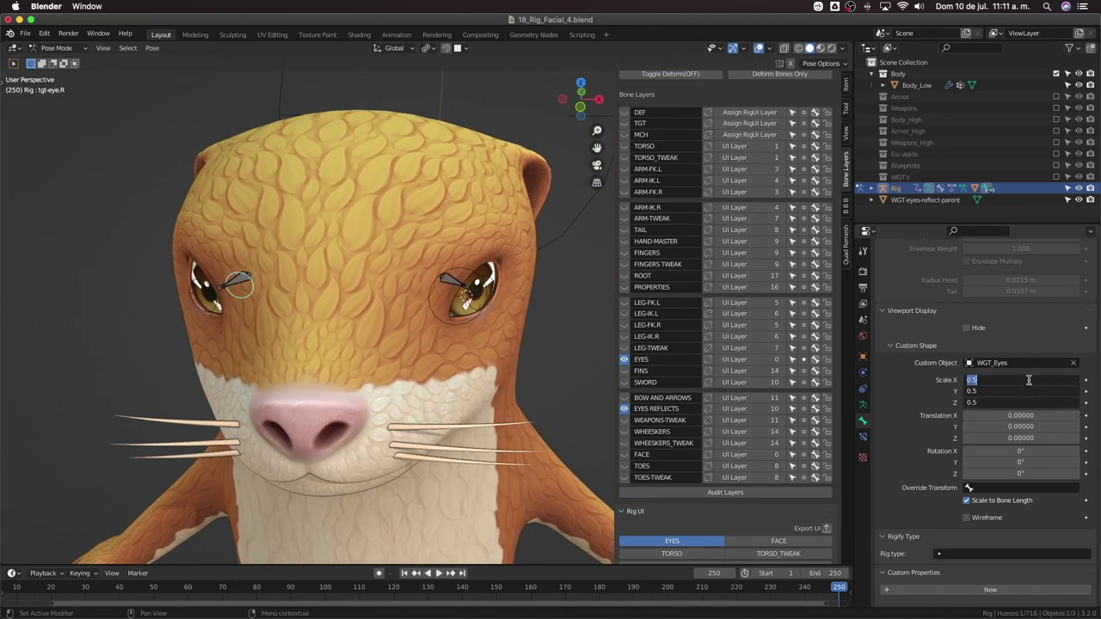
{"action": "key", "text": "Return"}
{"action": "left_click", "coordinate": [1006, 426]}
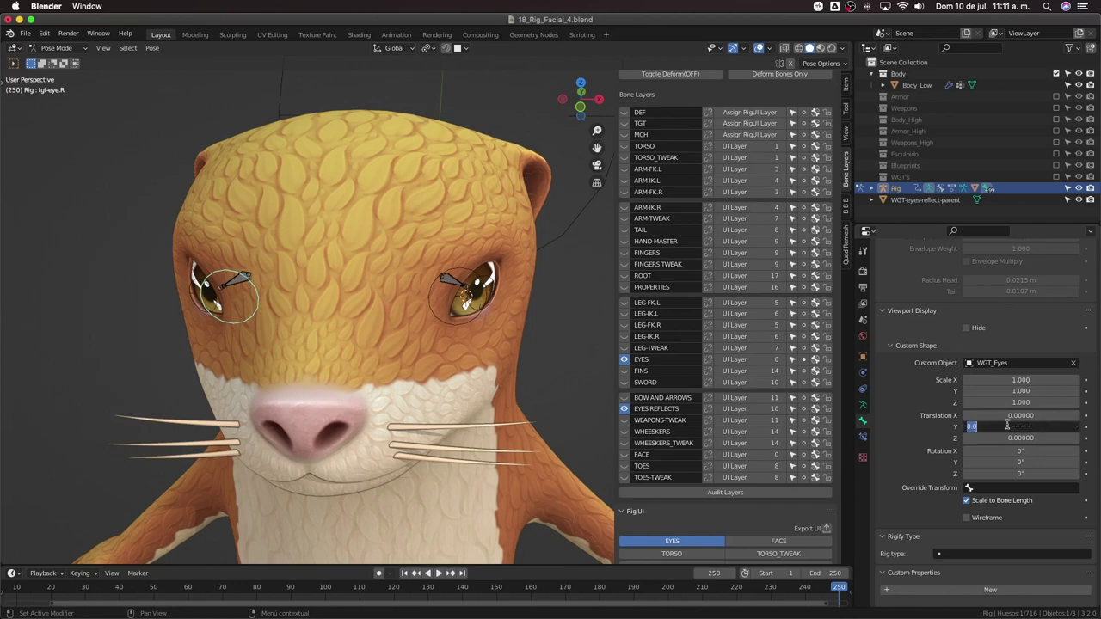
{"action": "type", "text": ".05"}
{"action": "key", "text": "Return"}
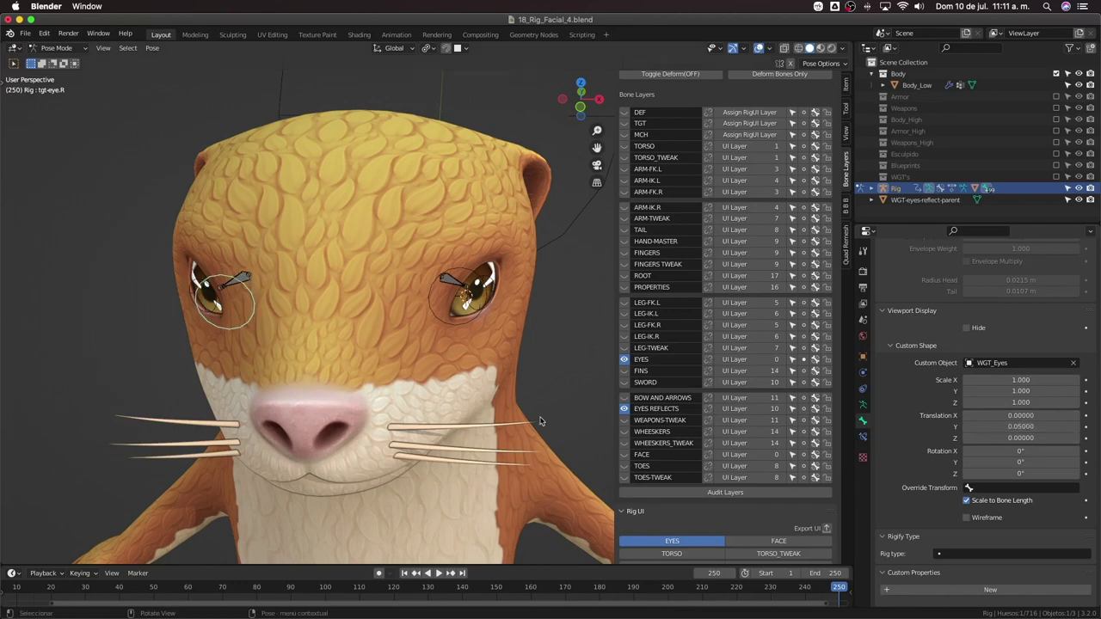
Test a trackball rotation on the tgt-eye.L control and cancel it
{"action": "middle_click_drag", "start_coordinate": [480, 257], "coordinate": [450, 282]}
{"action": "left_click", "coordinate": [450, 287]}
{"action": "key", "text": "r"}
{"action": "key", "text": "r"}
{"action": "right_click", "coordinate": [454, 315]}
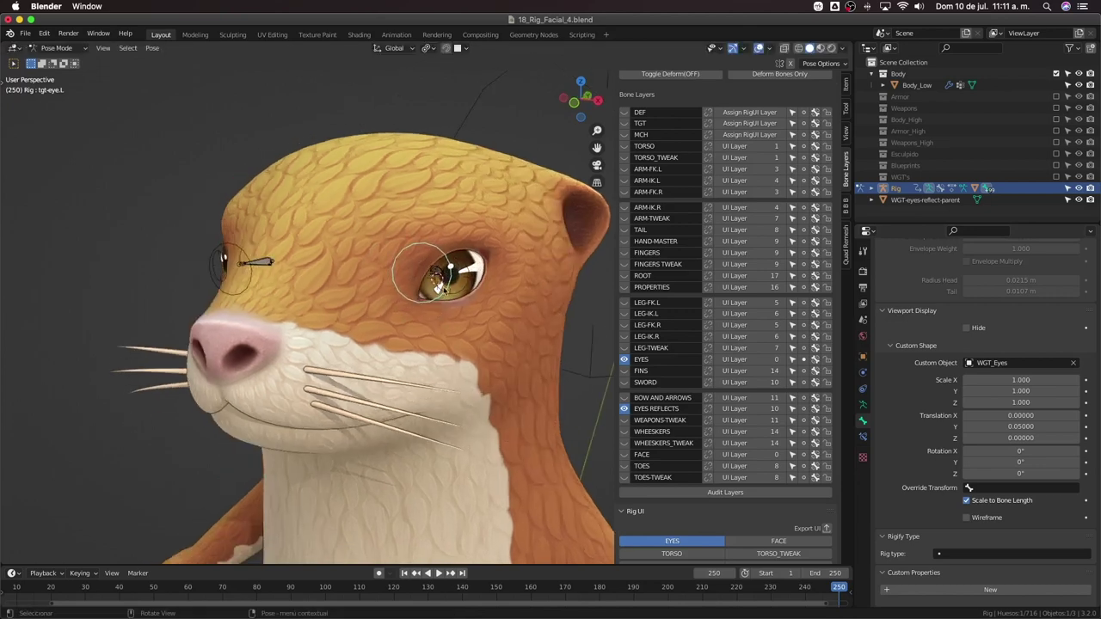
Test a trackball rotation on the ctrl-eye-reflect-parent.L control, cancel it and check both eyes from the front
{"action": "scroll", "coordinate": [450, 281], "scroll_direction": "up", "scroll_amount": 2}
{"action": "left_click", "coordinate": [469, 280]}
{"action": "key", "text": "r"}
{"action": "key", "text": "r"}
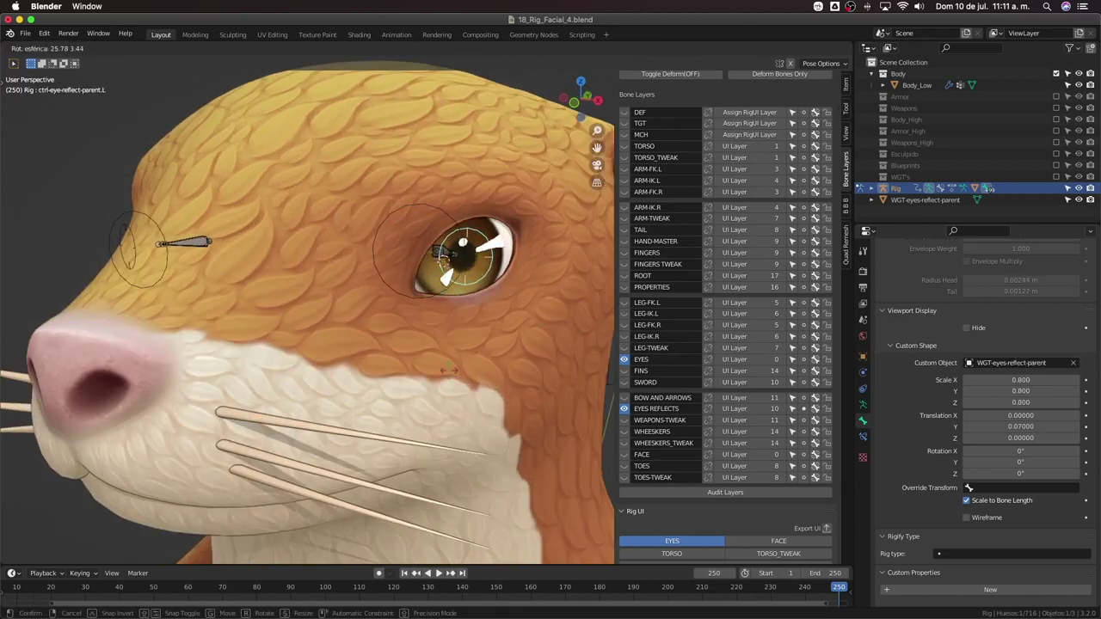
{"action": "left_click", "coordinate": [444, 258]}
{"action": "middle_click_drag", "start_coordinate": [444, 258], "coordinate": [448, 329]}
{"action": "key", "text": "KP_1"}
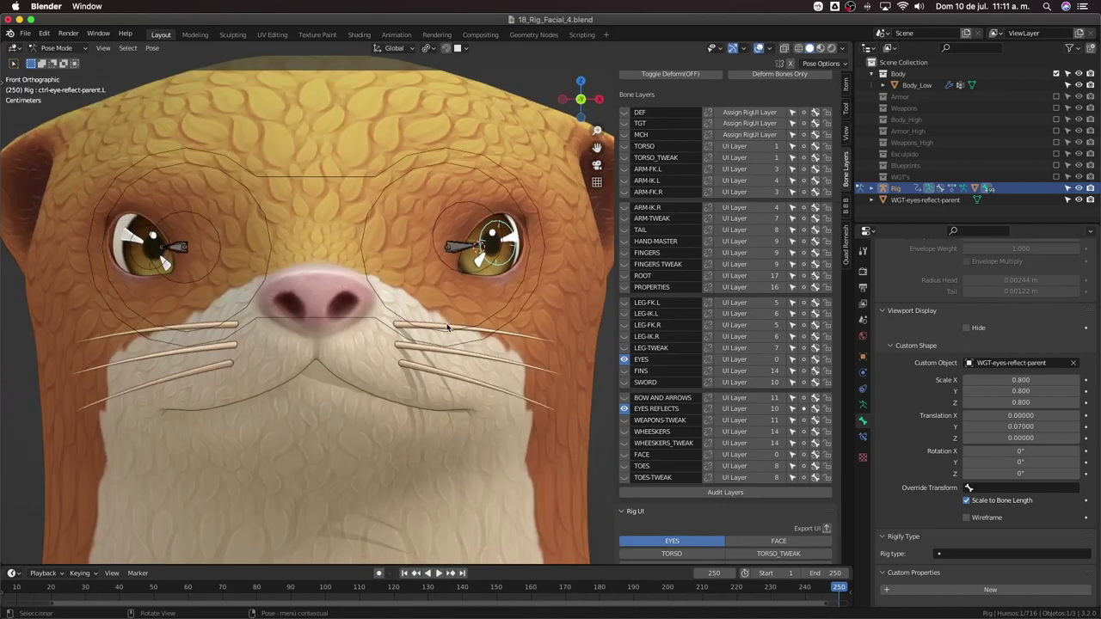
{"action": "mouse_move", "coordinate": [447, 327]}
{"action": "middle_mouse_down"}
{"action": "mouse_move", "coordinate": [465, 348]}
{"action": "mouse_move", "coordinate": [498, 318]}
{"action": "mouse_move", "coordinate": [458, 336]}
{"action": "mouse_move", "coordinate": [469, 331]}
{"action": "middle_mouse_up"}
Hide the EYES bone layer and select the ctrl-eye-reflect-02.L bone
{"action": "left_click", "coordinate": [624, 361]}
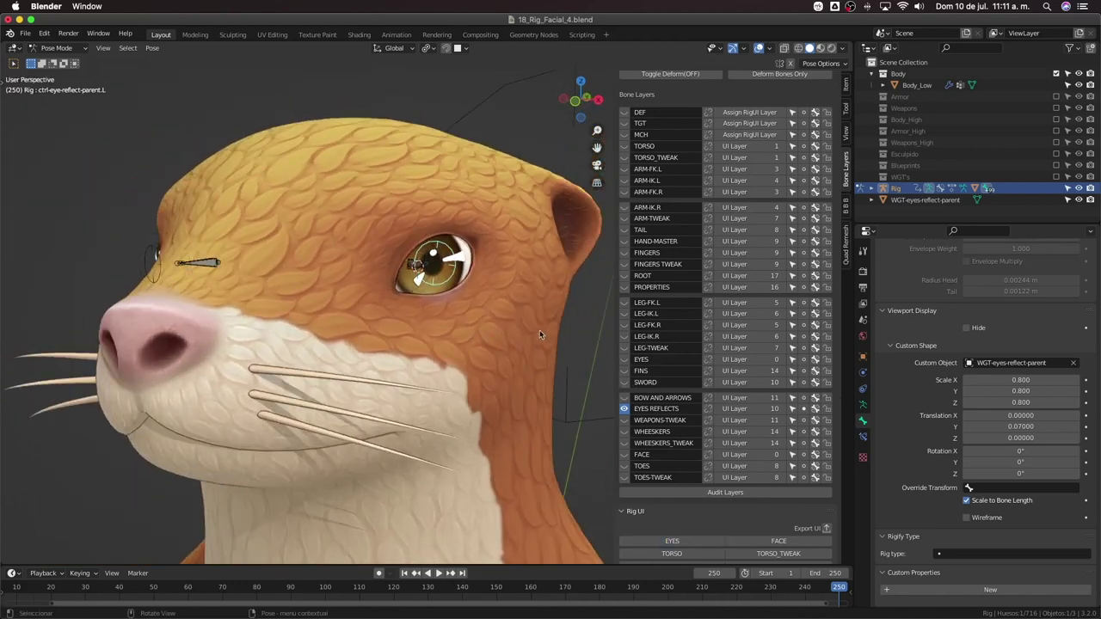
{"action": "mouse_move", "coordinate": [539, 329]}
{"action": "middle_mouse_down"}
{"action": "mouse_move", "coordinate": [575, 334]}
{"action": "mouse_move", "coordinate": [537, 331]}
{"action": "middle_mouse_up"}
{"action": "scroll", "coordinate": [421, 274], "scroll_direction": "up", "scroll_amount": 4}
{"action": "middle_click_drag", "start_coordinate": [416, 274], "coordinate": [465, 298]}
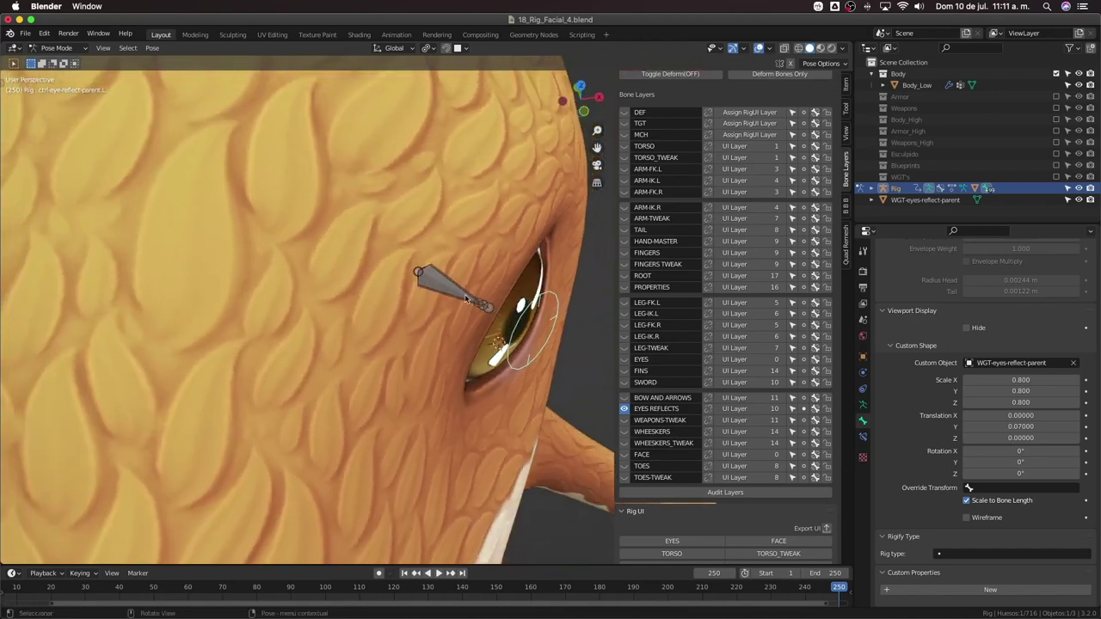
{"action": "left_click", "coordinate": [462, 298]}
{"action": "scroll", "coordinate": [465, 302], "scroll_direction": "down", "scroll_amount": 4}
{"action": "middle_click_drag", "start_coordinate": [484, 349], "coordinate": [399, 355]}
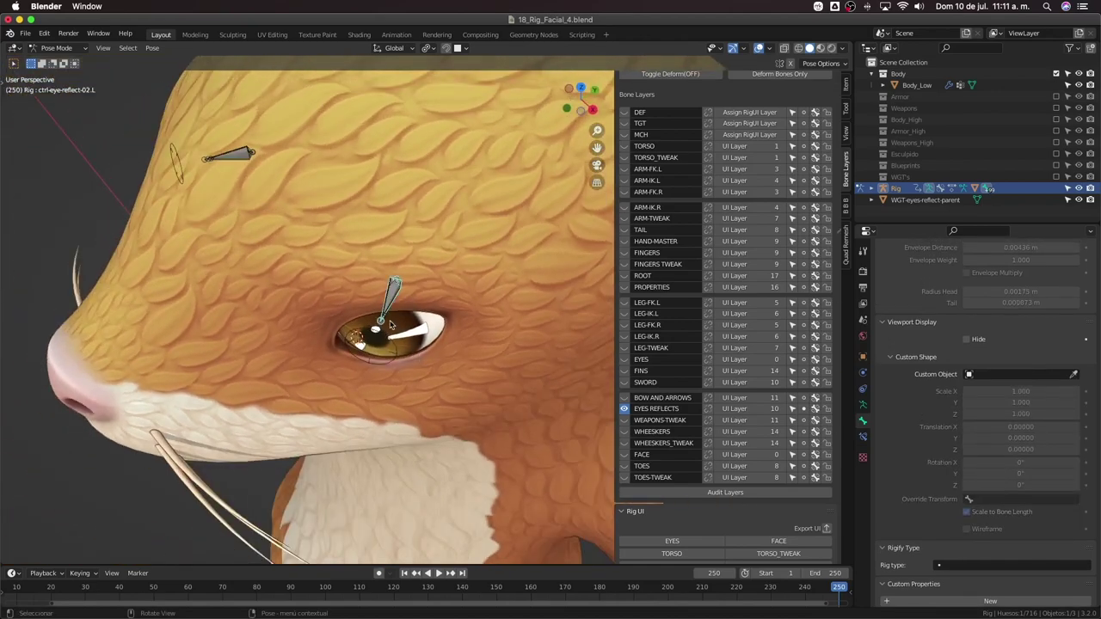
{"action": "scroll", "coordinate": [390, 324], "scroll_direction": "up", "scroll_amount": 4}
{"action": "scroll", "coordinate": [361, 336], "scroll_direction": "down", "scroll_amount": 6}
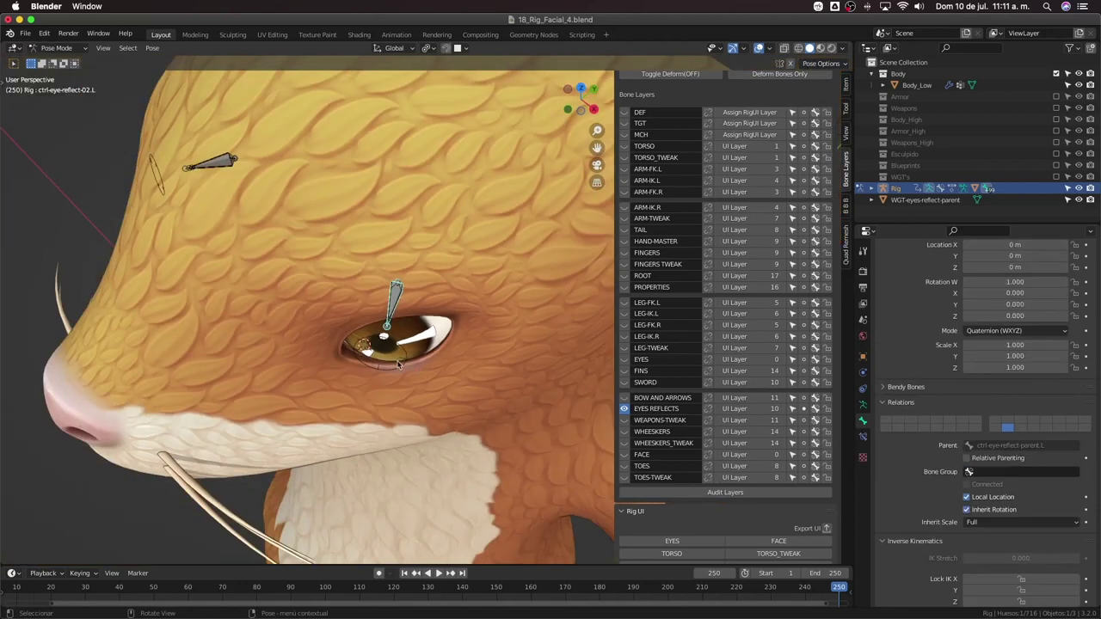
Select the ctrl-eye-reflect-parent.L control and view both eyes from the front of the head
{"action": "left_click", "coordinate": [405, 364]}
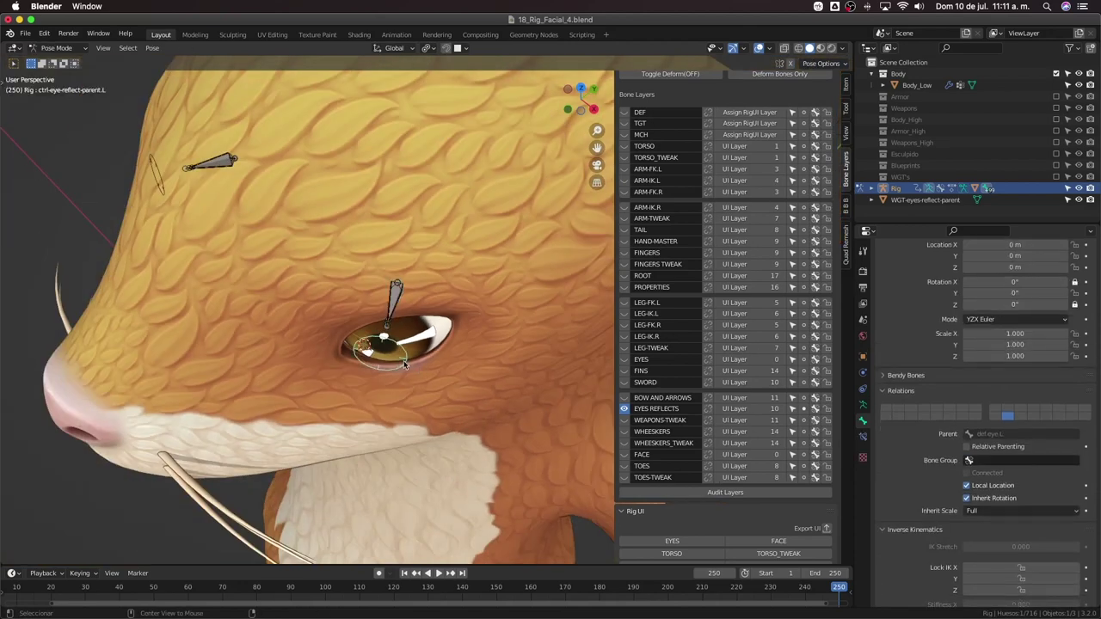
{"action": "middle_click_drag", "start_coordinate": [405, 364], "coordinate": [449, 369]}
{"action": "scroll", "coordinate": [427, 351], "scroll_direction": "down", "scroll_amount": 3}
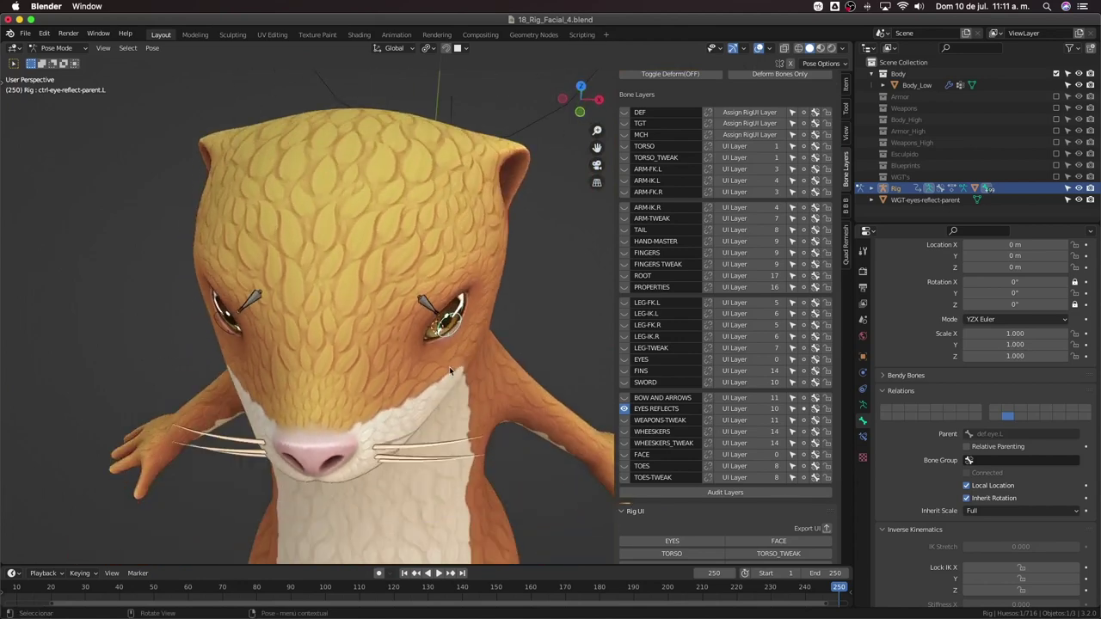
Show the EYES bone layer together with EYES REFLECTS and select the reflection bones at the character's left eye
{"action": "left_click", "coordinate": [625, 359]}
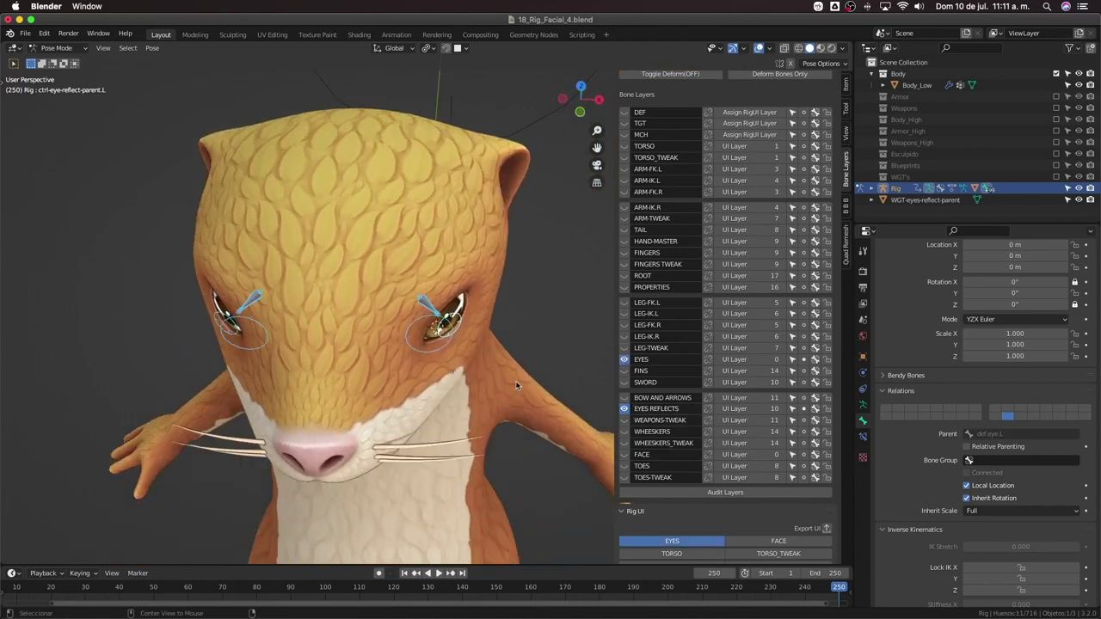
{"action": "key", "text": "alt+g"}
{"action": "scroll", "coordinate": [438, 334], "scroll_direction": "up", "scroll_amount": 4}
{"action": "middle_click_drag", "start_coordinate": [439, 334], "coordinate": [408, 337]}
{"action": "scroll", "coordinate": [417, 344], "scroll_direction": "up", "scroll_amount": 2}
{"action": "left_click", "coordinate": [424, 341]}
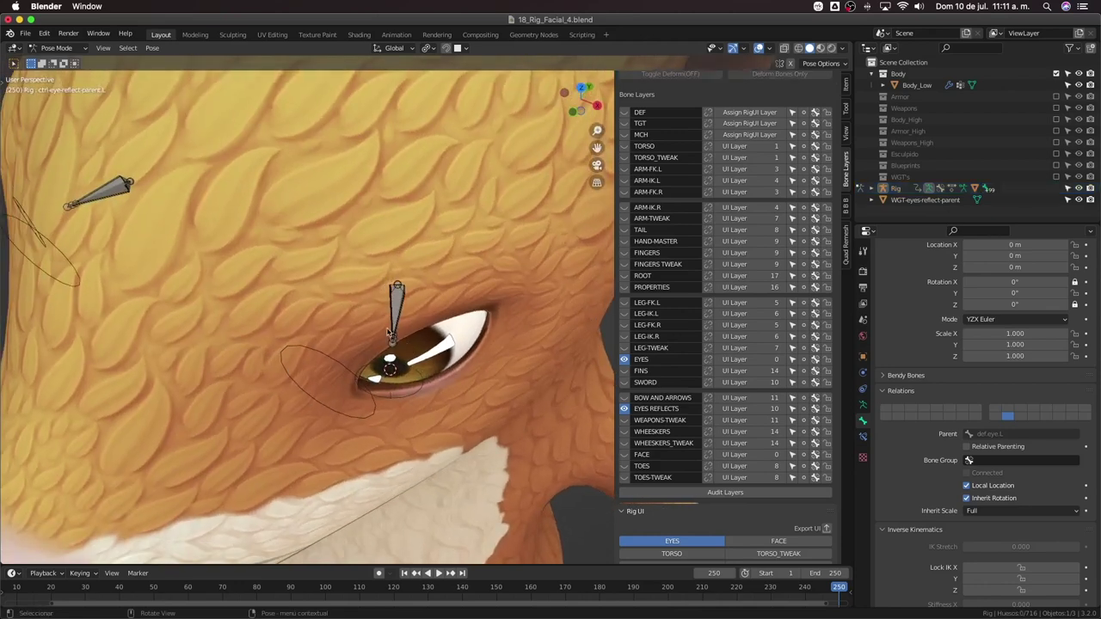
{"action": "left_click_drag", "start_coordinate": [385, 326], "coordinate": [410, 349]}
{"action": "middle_click_drag", "start_coordinate": [410, 350], "coordinate": [406, 351]}
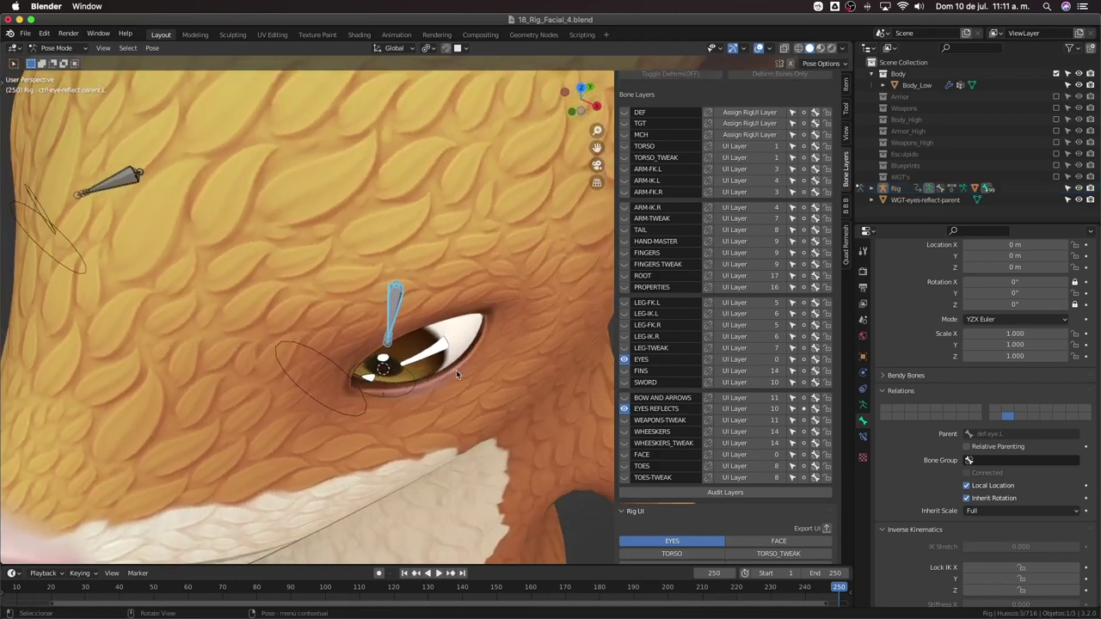
Try to snap the selected eye-reflection bones to the 3D cursor in Edit Mode
{"action": "key", "text": "Tab"}
{"action": "key", "text": "shift+s"}
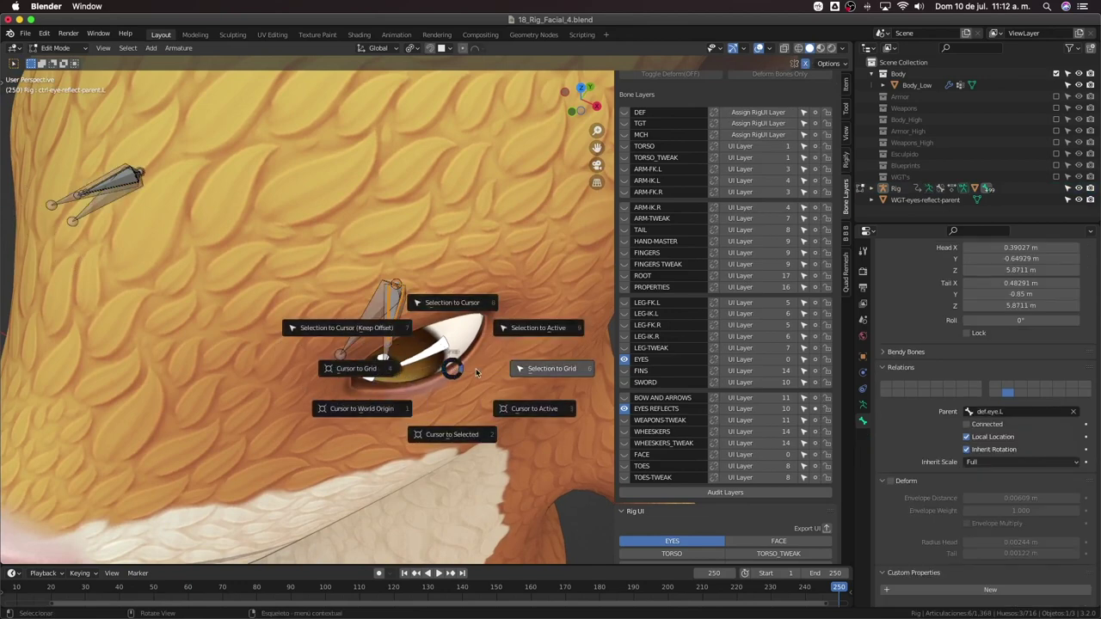
{"action": "left_click", "coordinate": [458, 308]}
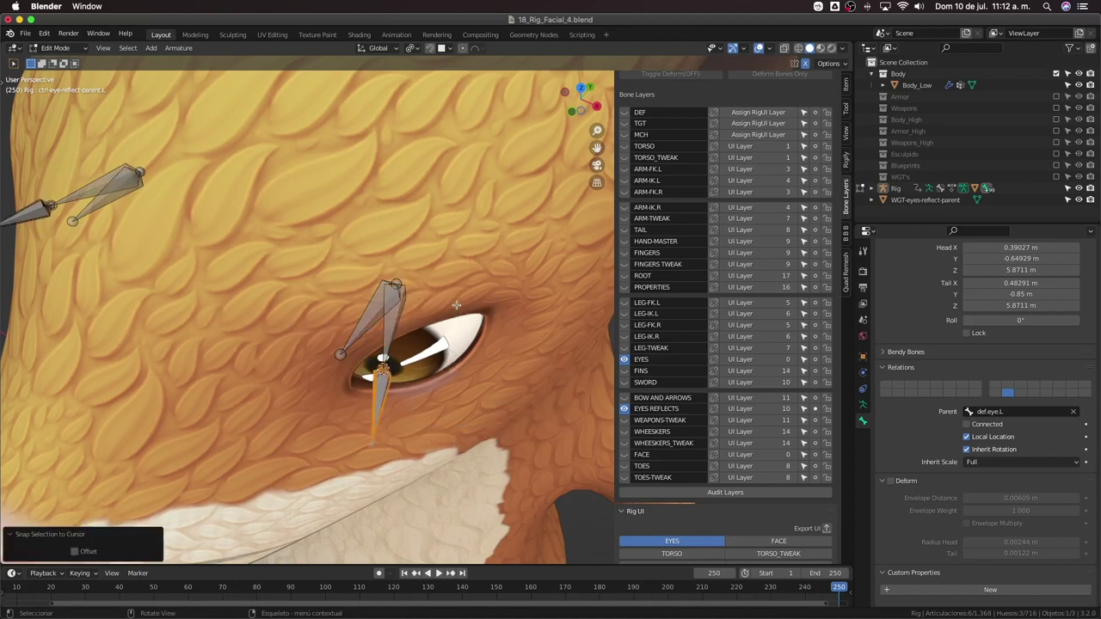
{"action": "key", "text": "ctrl+z"}
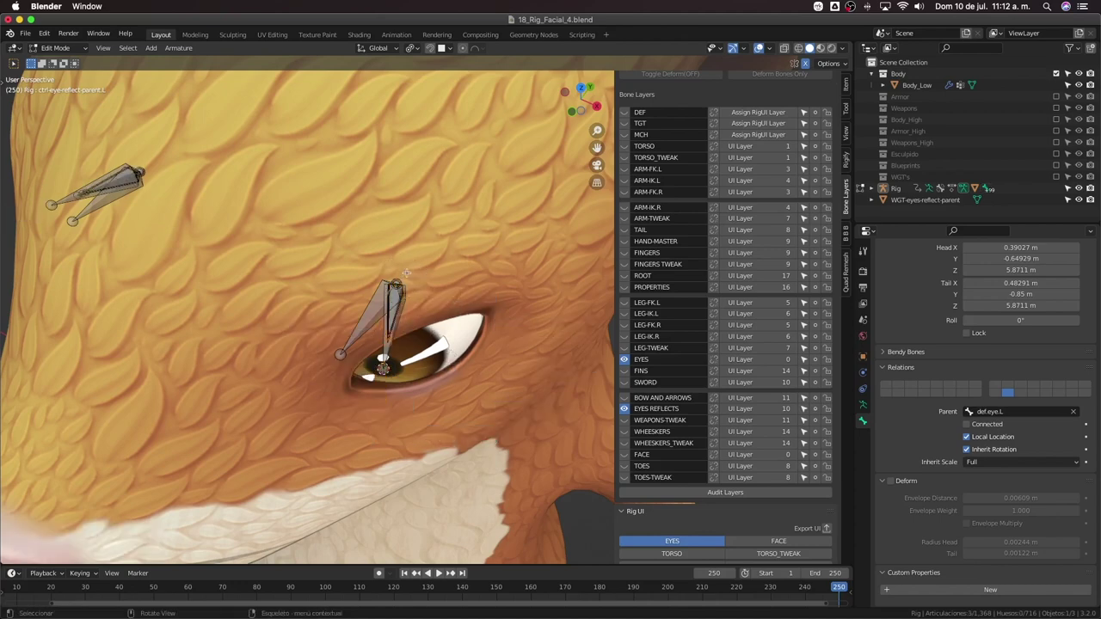
Snap the 3D cursor to the selected head joints of the left eye's reflection bones and return to Pose Mode
{"action": "key", "text": "shift+s"}
{"action": "left_click", "coordinate": [481, 268]}
{"action": "middle_click_drag", "start_coordinate": [479, 266], "coordinate": [503, 258]}
{"action": "key", "text": "Tab"}
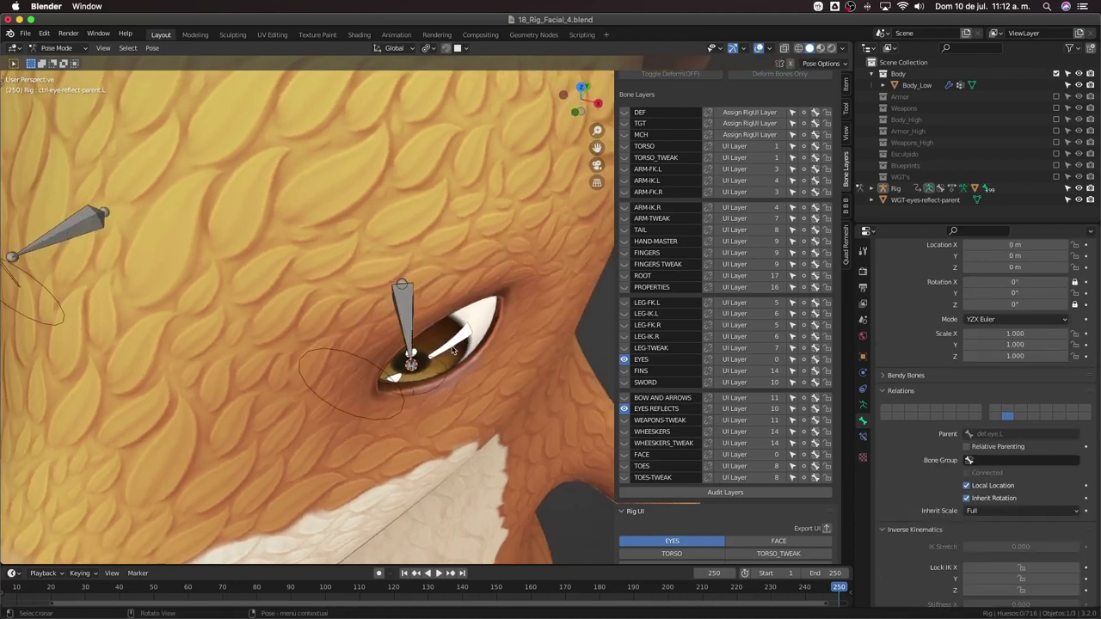
Add a 2 m plane at the 3D cursor on the left eye in Object Mode
{"action": "middle_click_drag", "start_coordinate": [426, 366], "coordinate": [432, 303]}
{"action": "scroll", "coordinate": [461, 331], "scroll_direction": "down", "scroll_amount": 5}
{"action": "scroll", "coordinate": [433, 302], "scroll_direction": "up", "scroll_amount": 5}
{"action": "key", "text": "KP_1"}
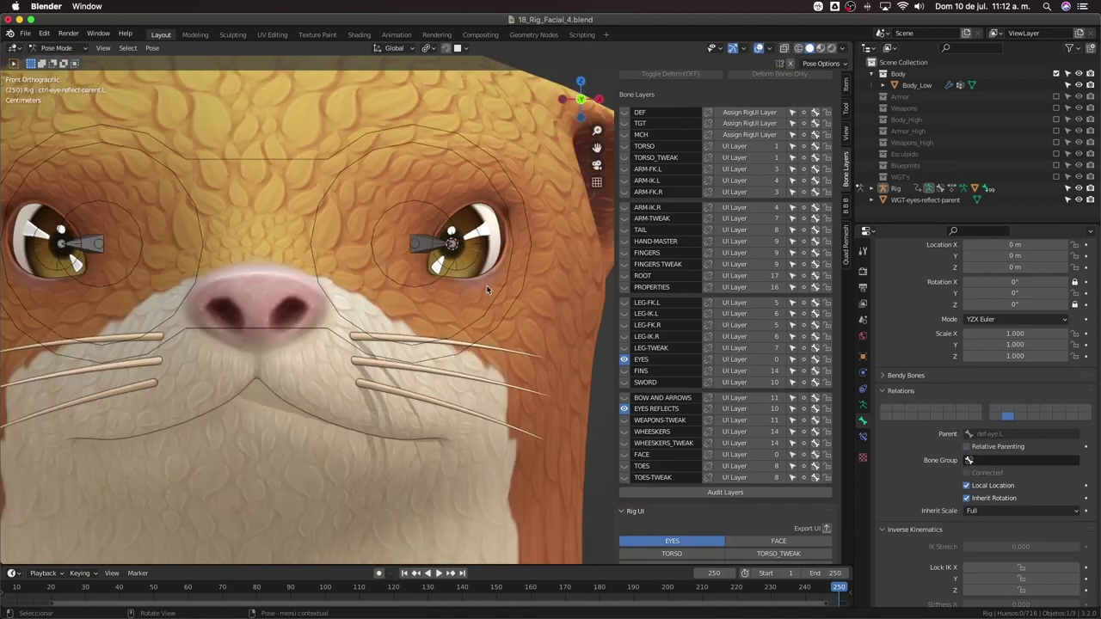
{"action": "middle_click_drag", "start_coordinate": [486, 284], "coordinate": [540, 341]}
{"action": "key", "text": "ctrl+Tab"}
{"action": "scroll", "coordinate": [564, 357], "scroll_direction": "down", "scroll_amount": 6}
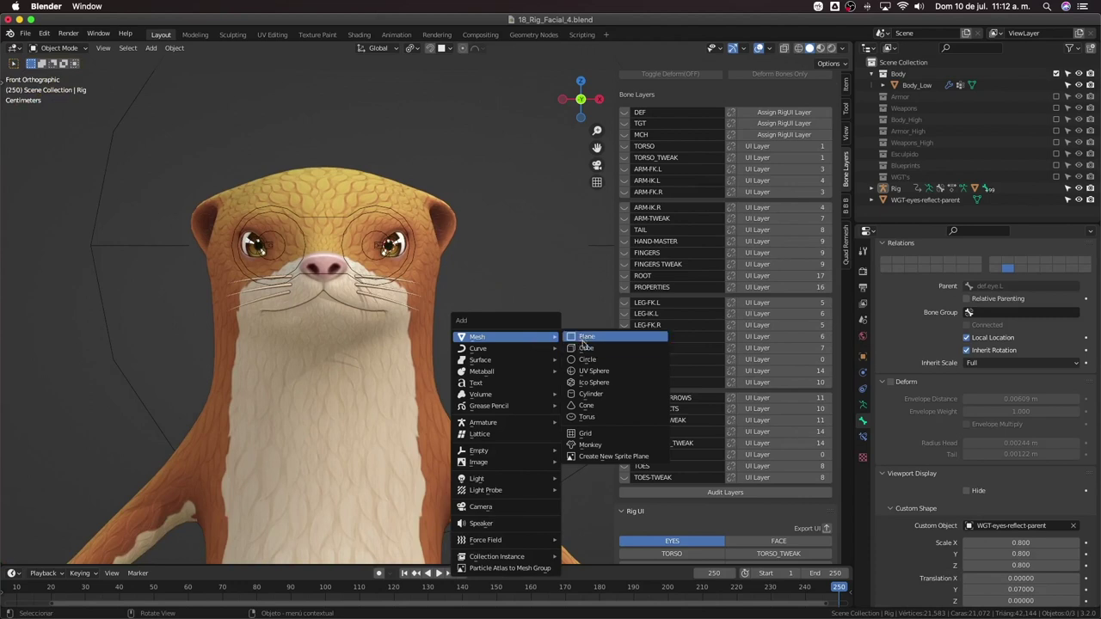
{"action": "left_click", "coordinate": [584, 338]}
{"action": "scroll", "coordinate": [538, 335], "scroll_direction": "down", "scroll_amount": 4}
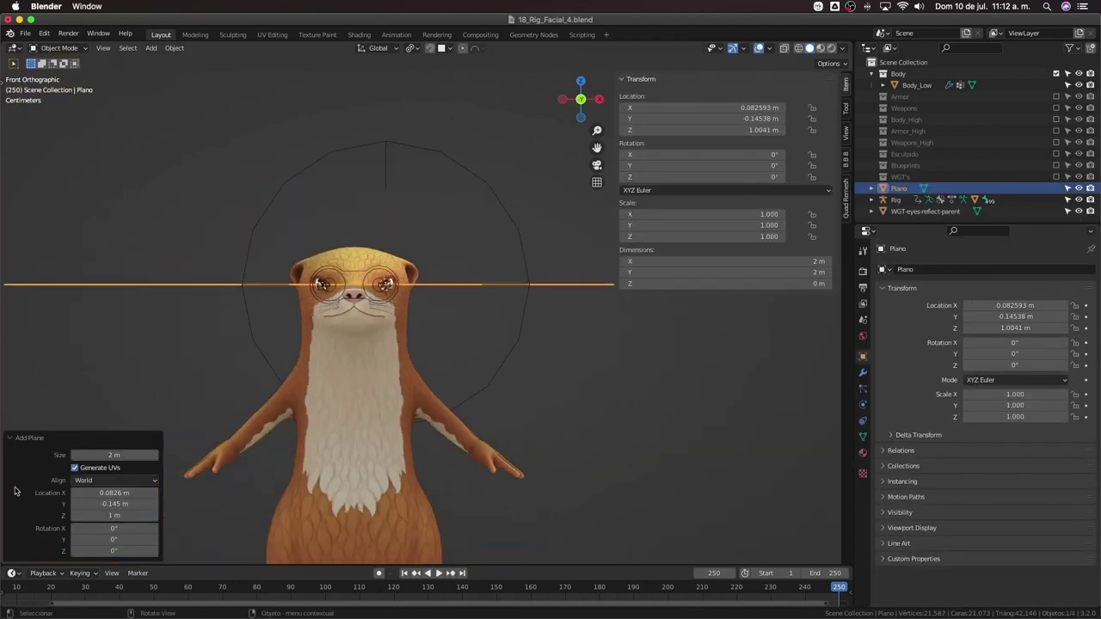
{"action": "scroll", "coordinate": [533, 322], "scroll_direction": "up", "scroll_amount": 1}
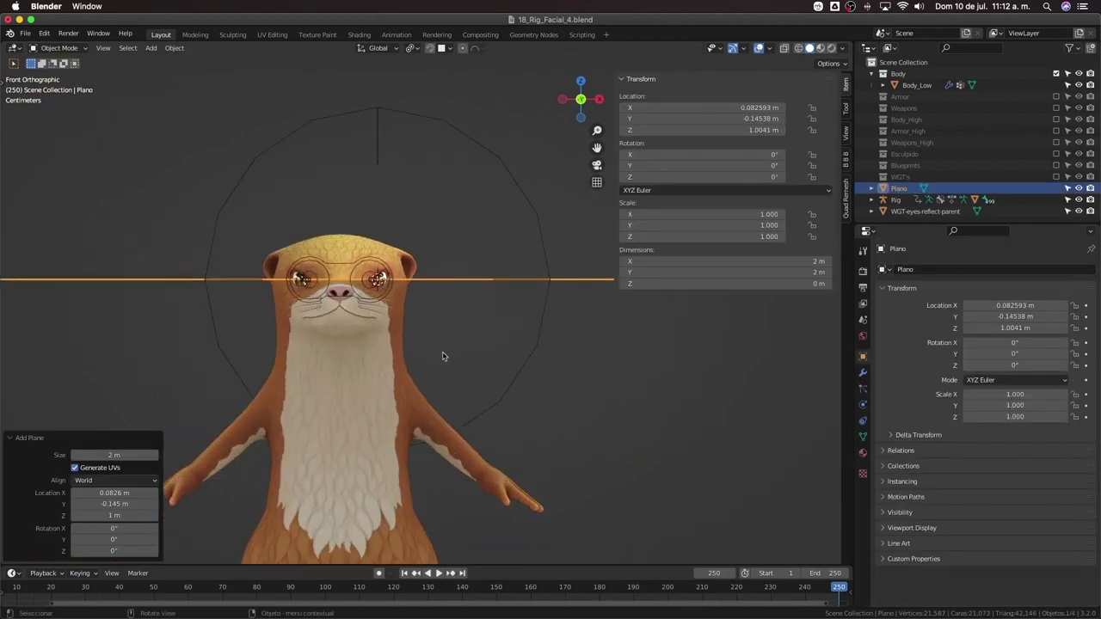
Shrink the plane's mesh in Edit Mode with two uniform scalings, the second by a factor of about 0.384
{"action": "scroll", "coordinate": [499, 319], "scroll_direction": "down", "scroll_amount": 3}
{"action": "middle_click_drag", "start_coordinate": [499, 319], "coordinate": [509, 384]}
{"action": "key", "text": "Tab"}
{"action": "scroll", "coordinate": [499, 362], "scroll_direction": "down", "scroll_amount": 3}
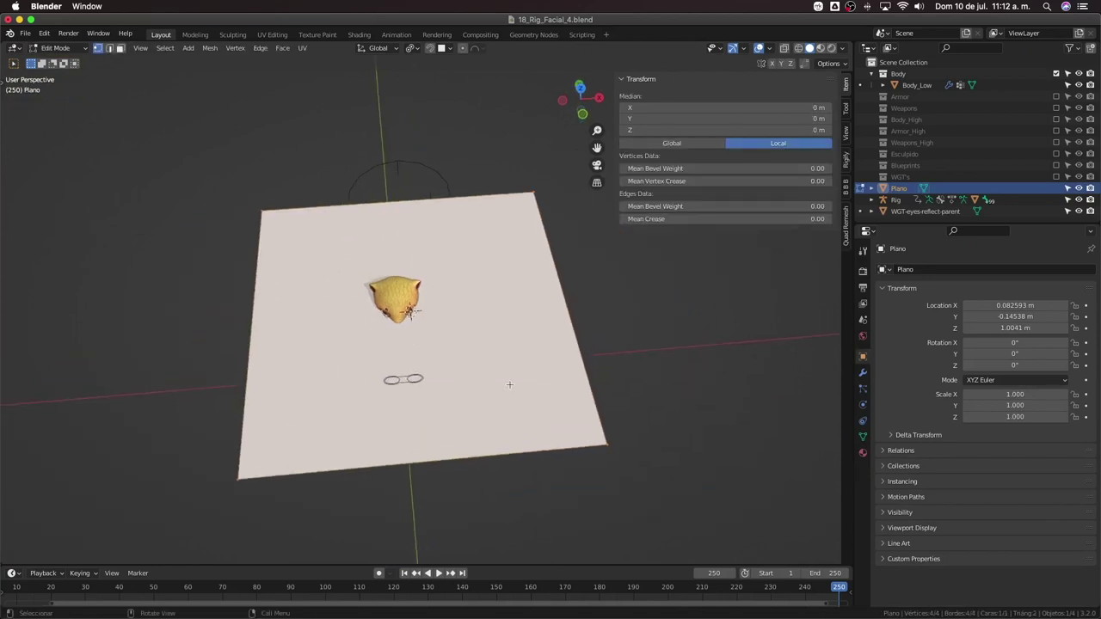
{"action": "scroll", "coordinate": [506, 355], "scroll_direction": "down", "scroll_amount": 1}
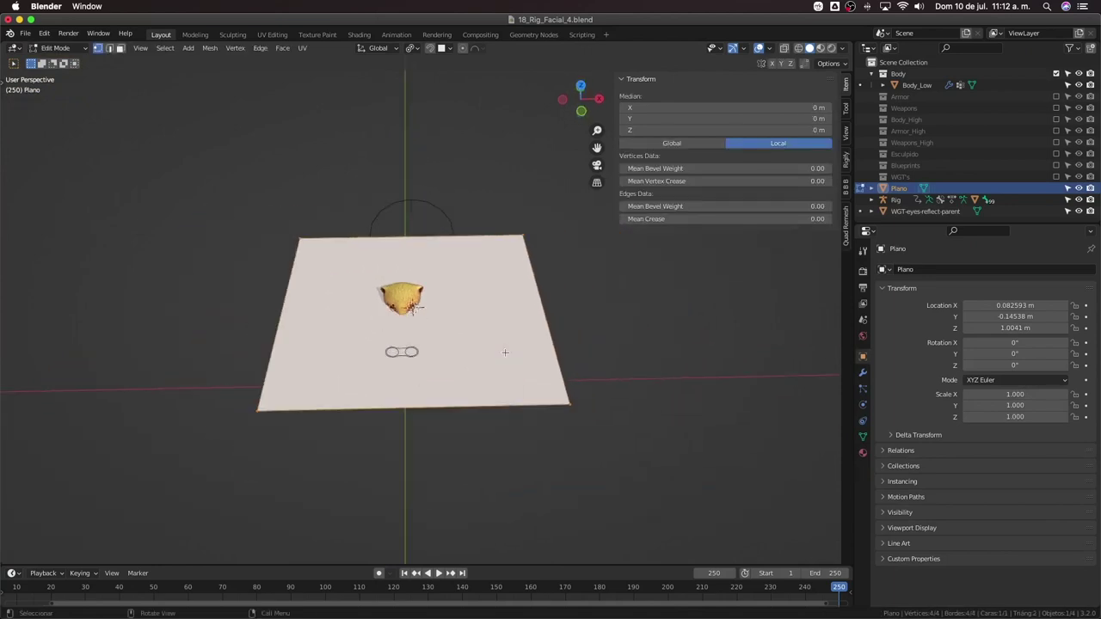
{"action": "scroll", "coordinate": [505, 351], "scroll_direction": "up", "scroll_amount": 3}
{"action": "key", "text": "s"}
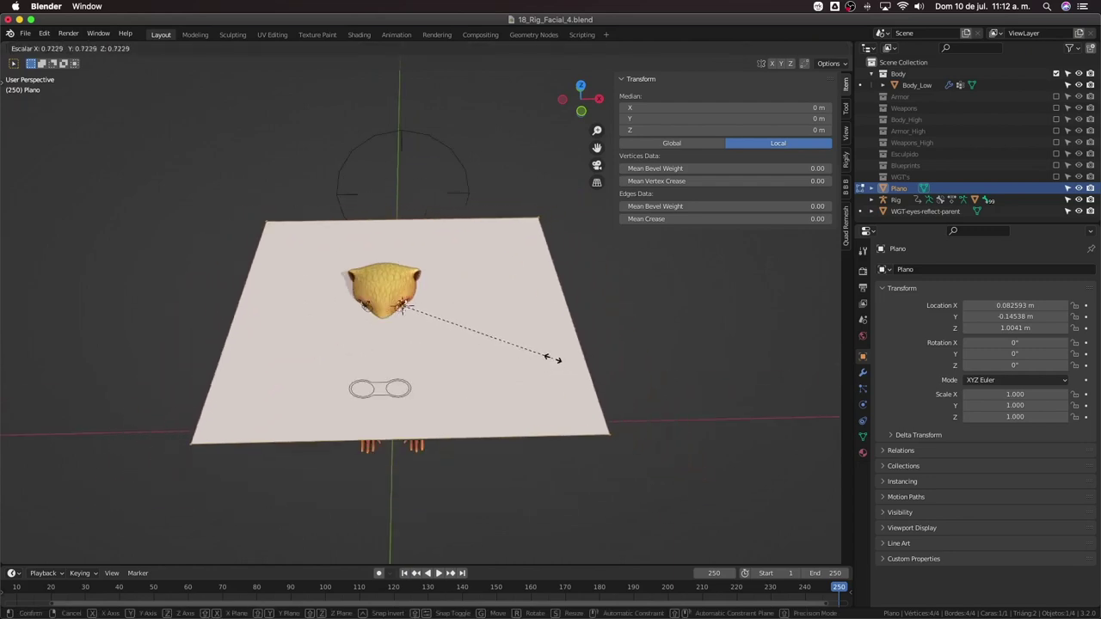
{"action": "left_click", "coordinate": [496, 332]}
{"action": "scroll", "coordinate": [496, 332], "scroll_direction": "up", "scroll_amount": 4}
{"action": "key", "text": "s"}
{"action": "left_click", "coordinate": [453, 329]}
{"action": "middle_click_drag", "start_coordinate": [453, 328], "coordinate": [392, 346]}
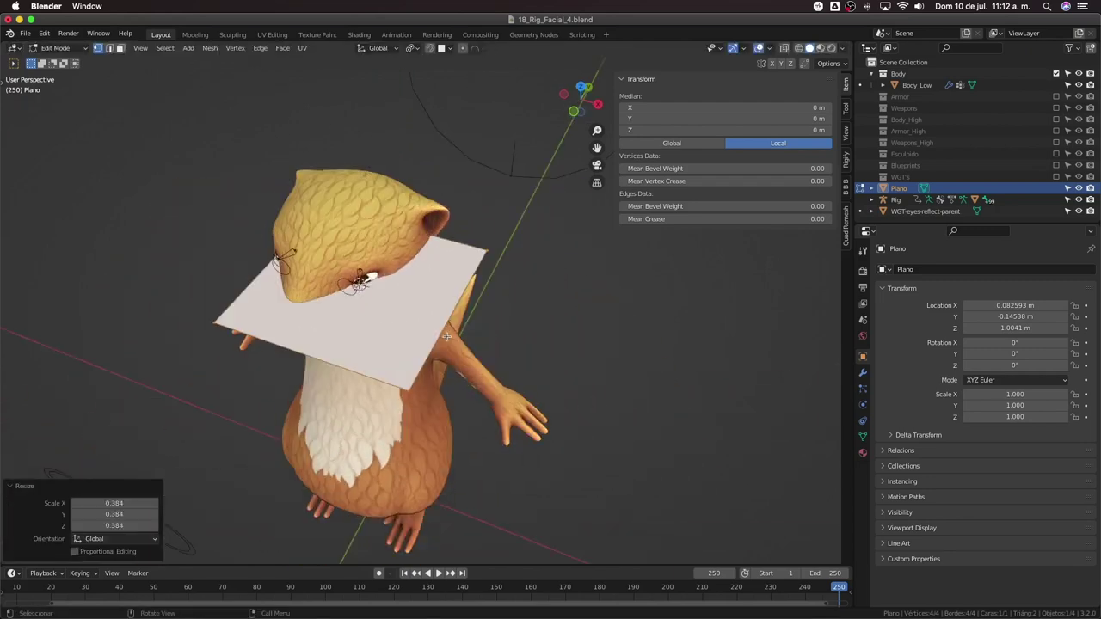
Scale the plane by about 0.308 around the left eye and turn on X-ray display
{"action": "scroll", "coordinate": [430, 353], "scroll_direction": "up", "scroll_amount": 5}
{"action": "middle_click_drag", "start_coordinate": [506, 465], "coordinate": [512, 406]}
{"action": "key", "text": "s"}
{"action": "left_click", "coordinate": [403, 333]}
{"action": "key", "text": "alt+z"}
{"action": "middle_click_drag", "start_coordinate": [403, 334], "coordinate": [419, 360]}
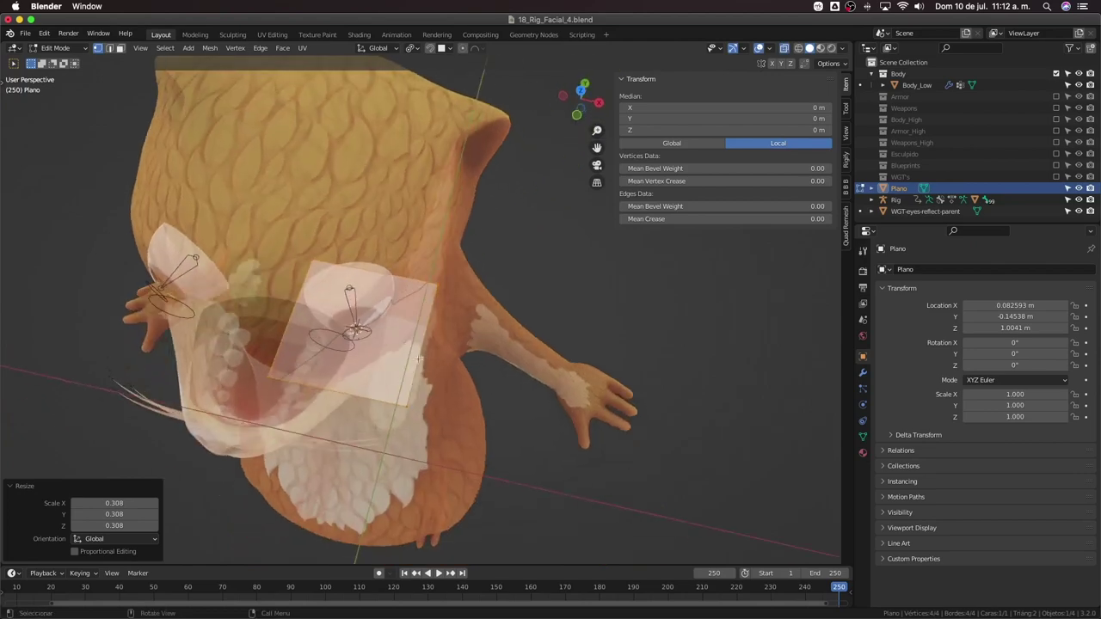
Narrow the plane's rear edge by scaling its two vertices together, giving the plane a trapezoid shape
{"action": "left_click", "coordinate": [309, 250]}
{"action": "left_click", "coordinate": [446, 291], "text": "shift"}
{"action": "key", "text": "s"}
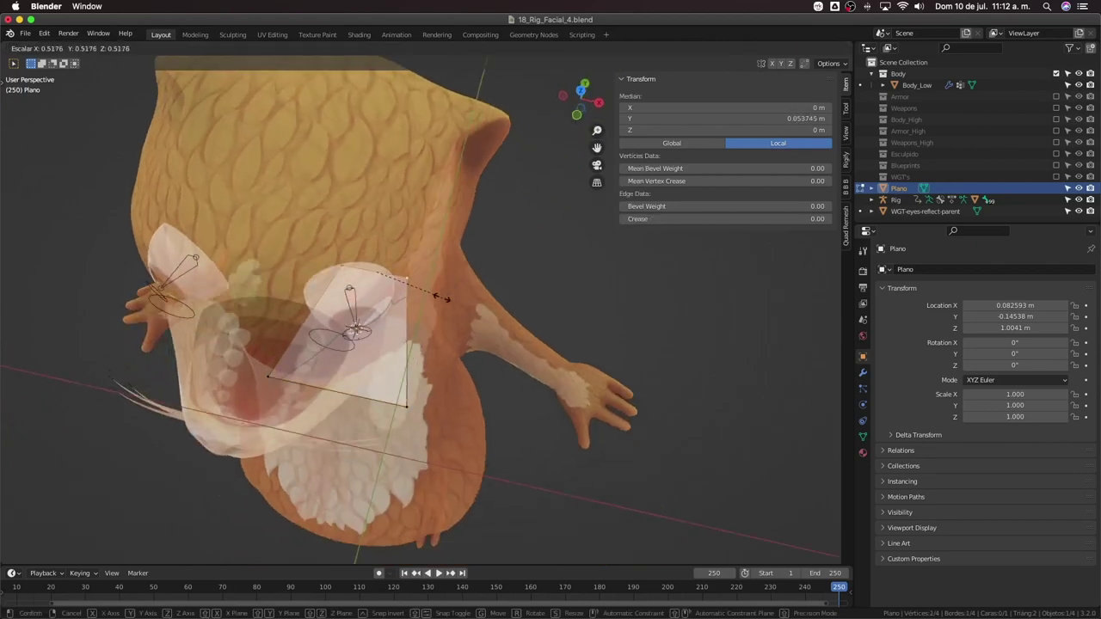
{"action": "left_click", "coordinate": [417, 378]}
Scale the whole trapezoid uniformly by about 0.604 and along the X axis by about 0.471
{"action": "scroll", "coordinate": [417, 378], "scroll_direction": "up", "scroll_amount": 2}
{"action": "key", "text": "a"}
{"action": "key", "text": "s"}
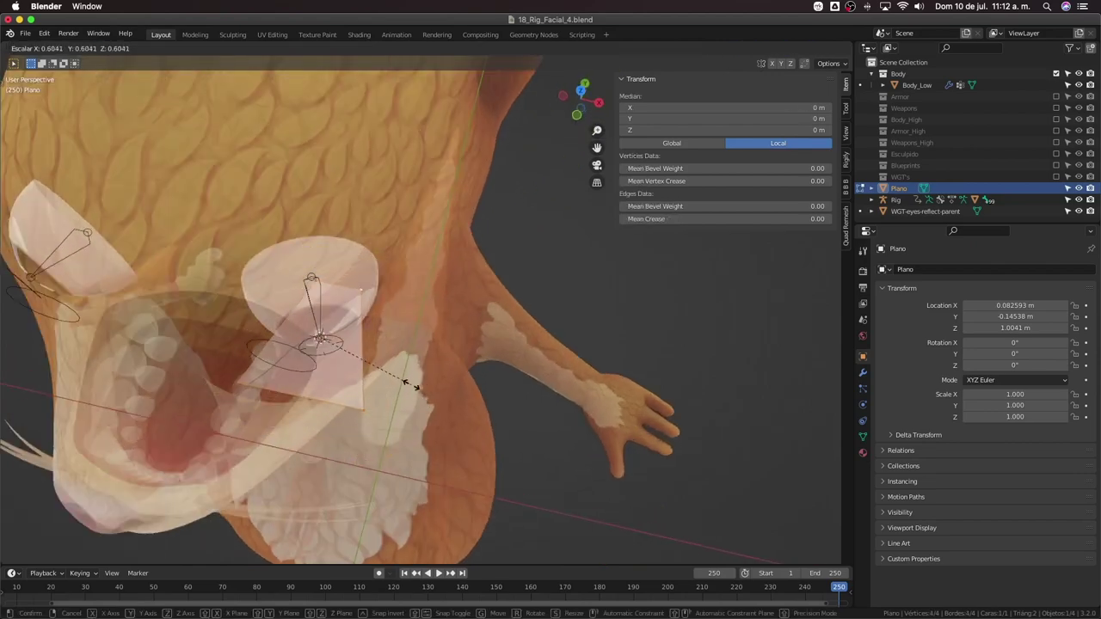
{"action": "left_click", "coordinate": [395, 447]}
{"action": "key", "text": "s"}
{"action": "key", "text": "x"}
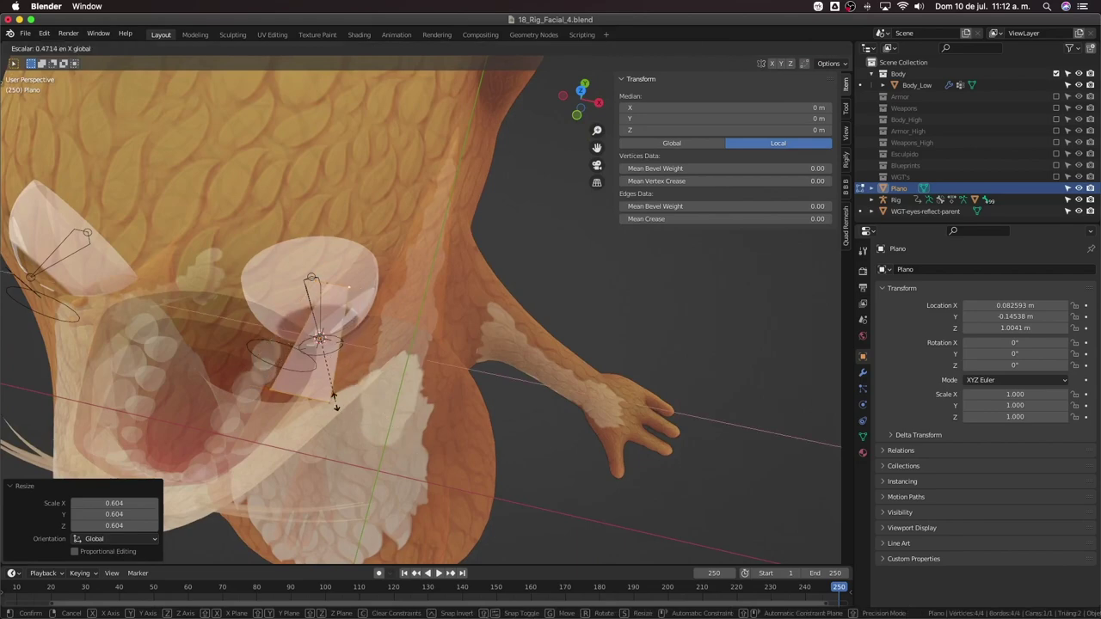
{"action": "left_click", "coordinate": [336, 398]}
{"action": "middle_click_drag", "start_coordinate": [336, 399], "coordinate": [387, 395]}
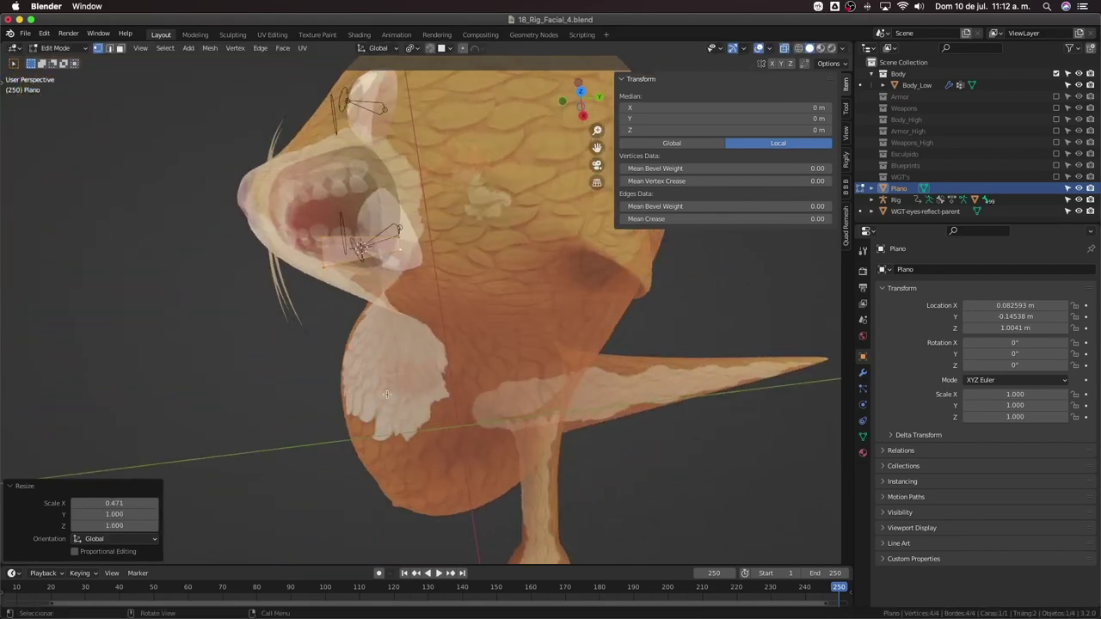
{"action": "key", "text": "g"}
{"action": "key", "text": "y"}
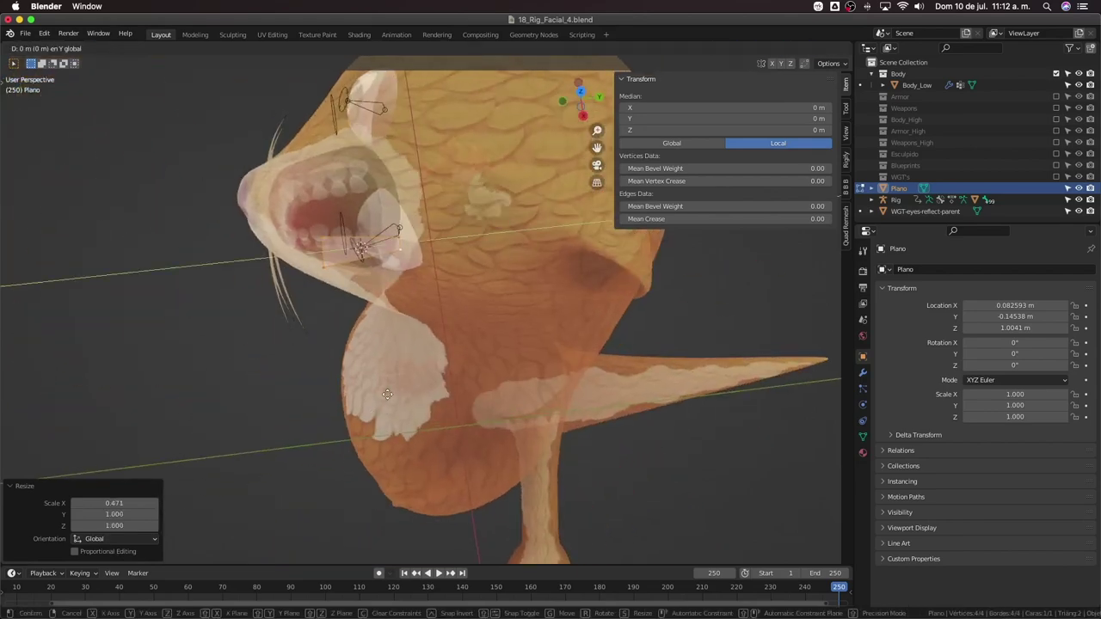
{"action": "key", "text": "Escape"}
Delete only the trapezoid's face to leave its outline, return to Object Mode and turn off X-ray display
{"action": "middle_click_drag", "start_coordinate": [387, 395], "coordinate": [480, 374]}
{"action": "key", "text": "x"}
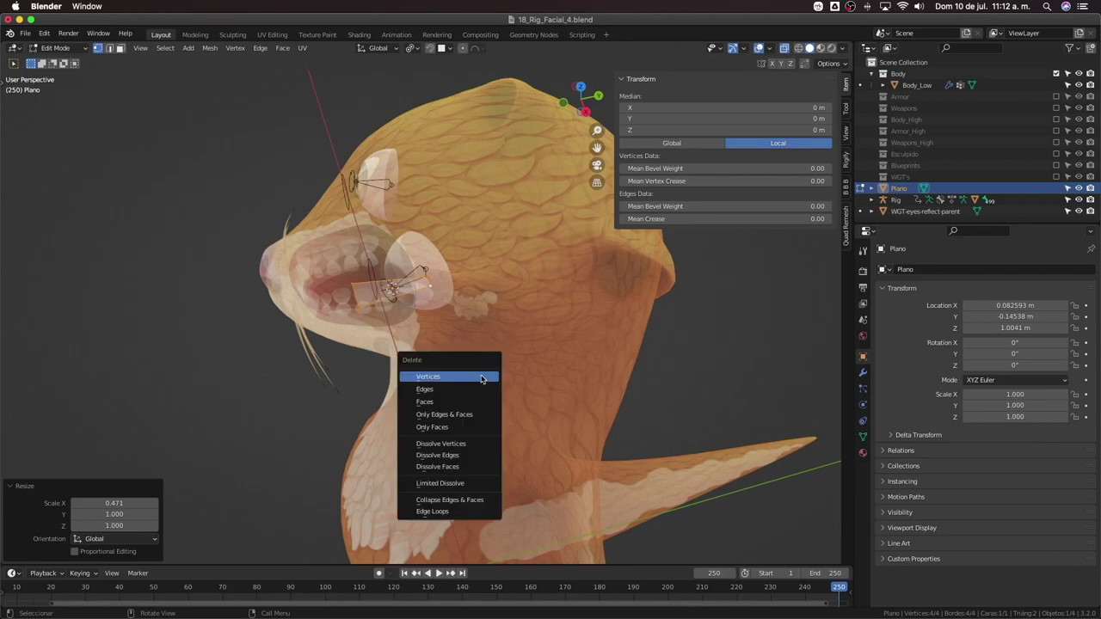
{"action": "left_click", "coordinate": [469, 434]}
{"action": "middle_click_drag", "start_coordinate": [416, 339], "coordinate": [469, 337]}
{"action": "key", "text": "Tab"}
{"action": "key", "text": "alt+z"}
{"action": "scroll", "coordinate": [468, 337], "scroll_direction": "up", "scroll_amount": 2}
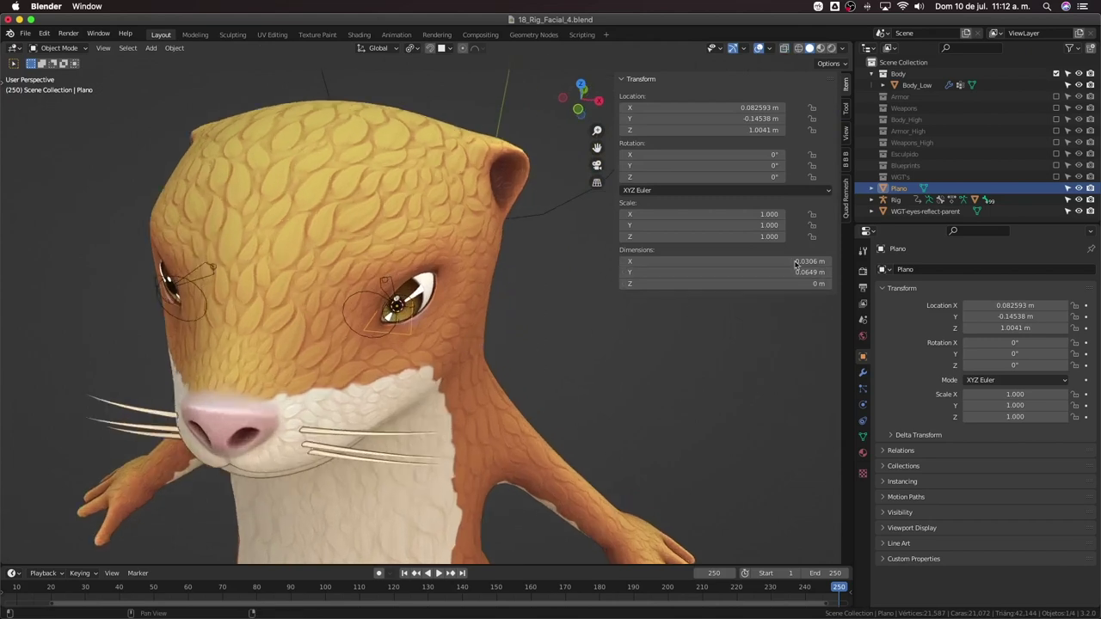
Rename the trapezoid object as Wgt_Reflect_1
{"action": "double_click", "coordinate": [937, 266]}
{"action": "type", "text": "Wgt_Reflect_1"}
{"action": "key", "text": "Return"}
Assign Wgt_Reflect_1 as the custom shape object of the ctrl-eye-reflect-01.L bone in Pose Mode
{"action": "scroll", "coordinate": [477, 300], "scroll_direction": "up", "scroll_amount": 5}
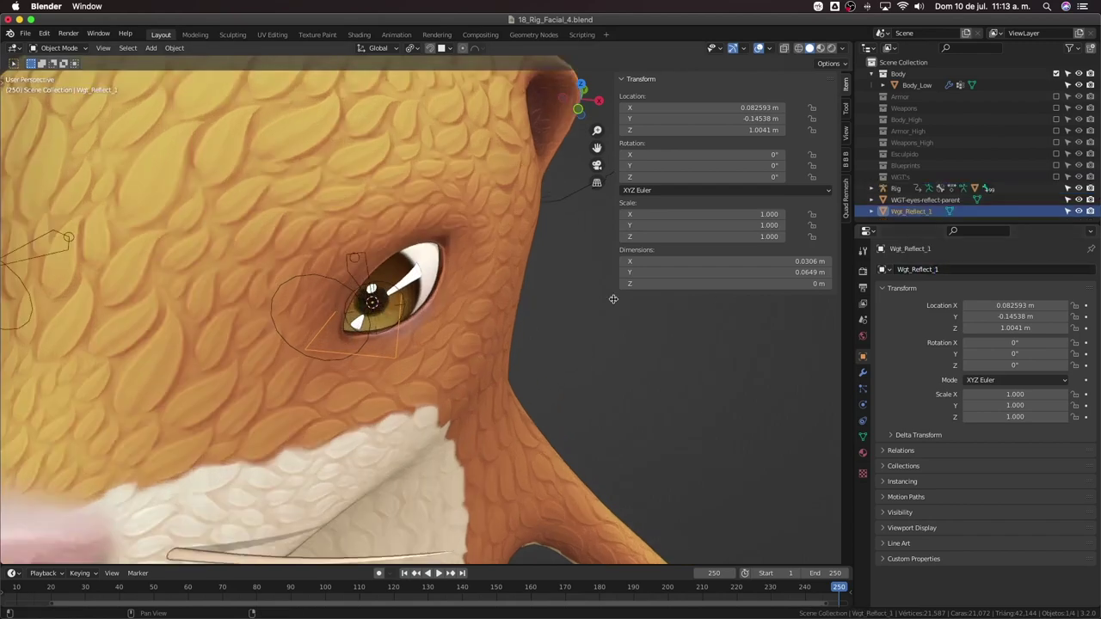
{"action": "middle_click_drag", "start_coordinate": [373, 284], "coordinate": [355, 267]}
{"action": "left_click", "coordinate": [354, 266]}
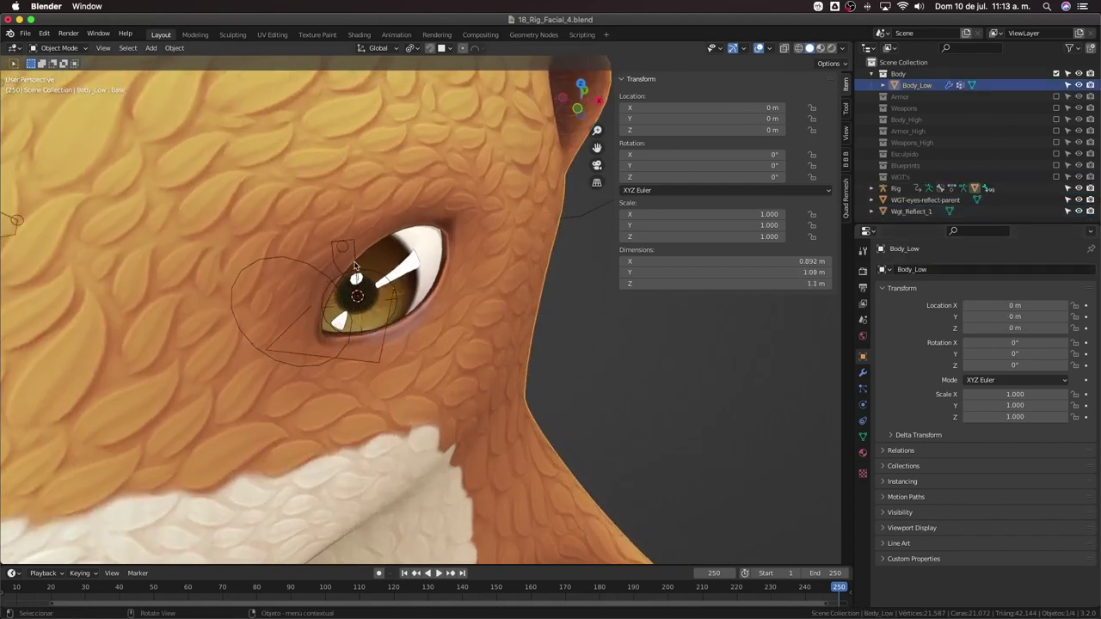
{"action": "left_click", "coordinate": [354, 266]}
{"action": "key", "text": "ctrl+Tab"}
{"action": "left_click", "coordinate": [355, 267]}
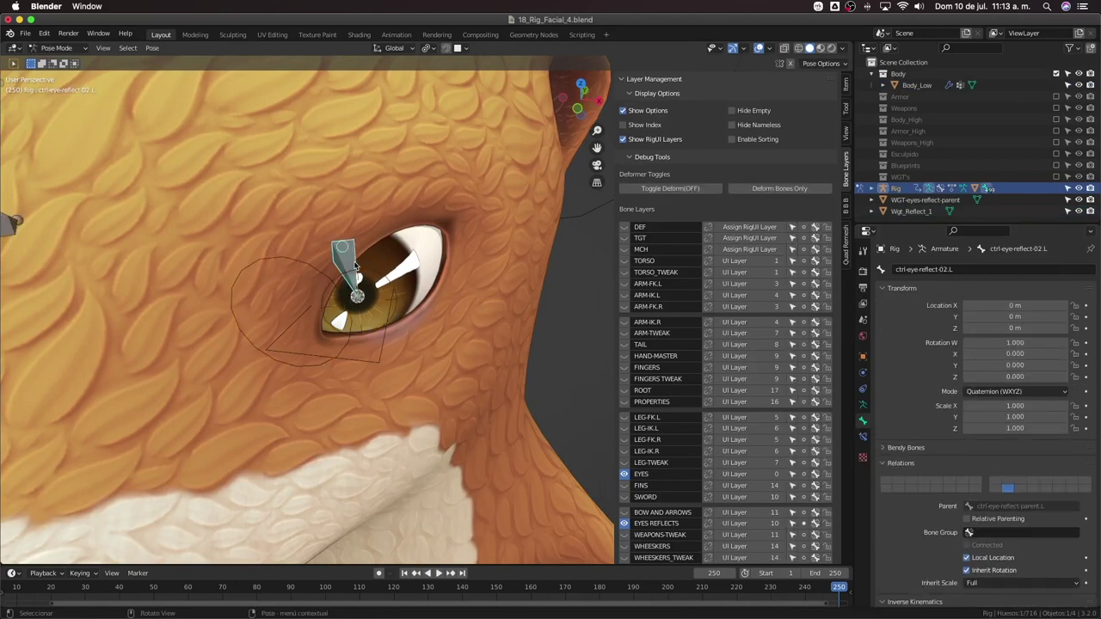
{"action": "scroll", "coordinate": [998, 477], "scroll_direction": "down", "scroll_amount": 5}
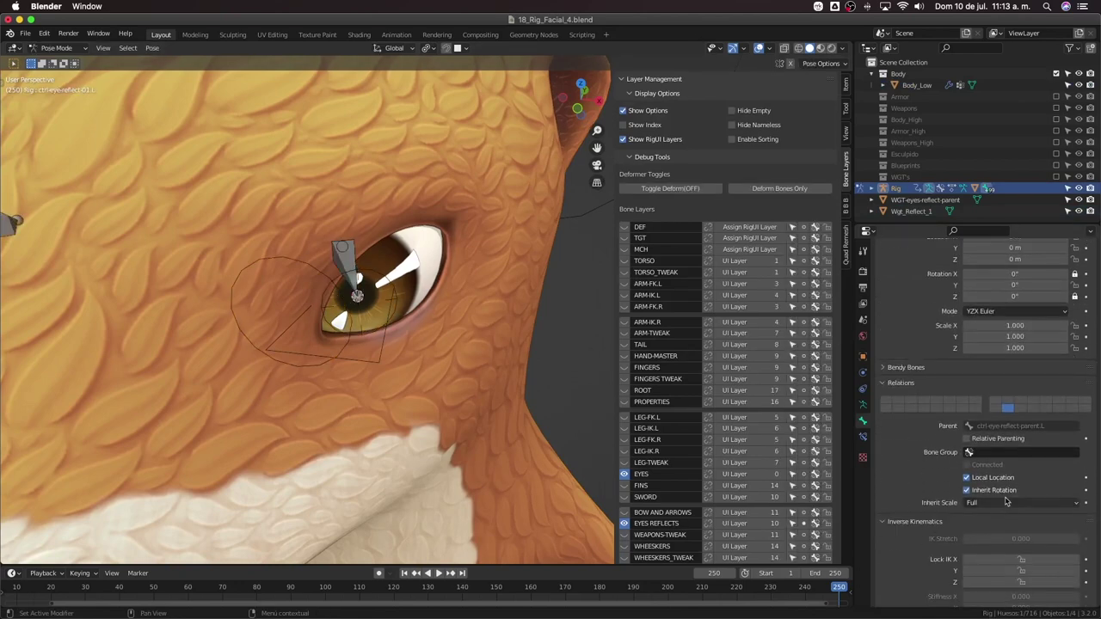
{"action": "scroll", "coordinate": [997, 478], "scroll_direction": "down", "scroll_amount": 13}
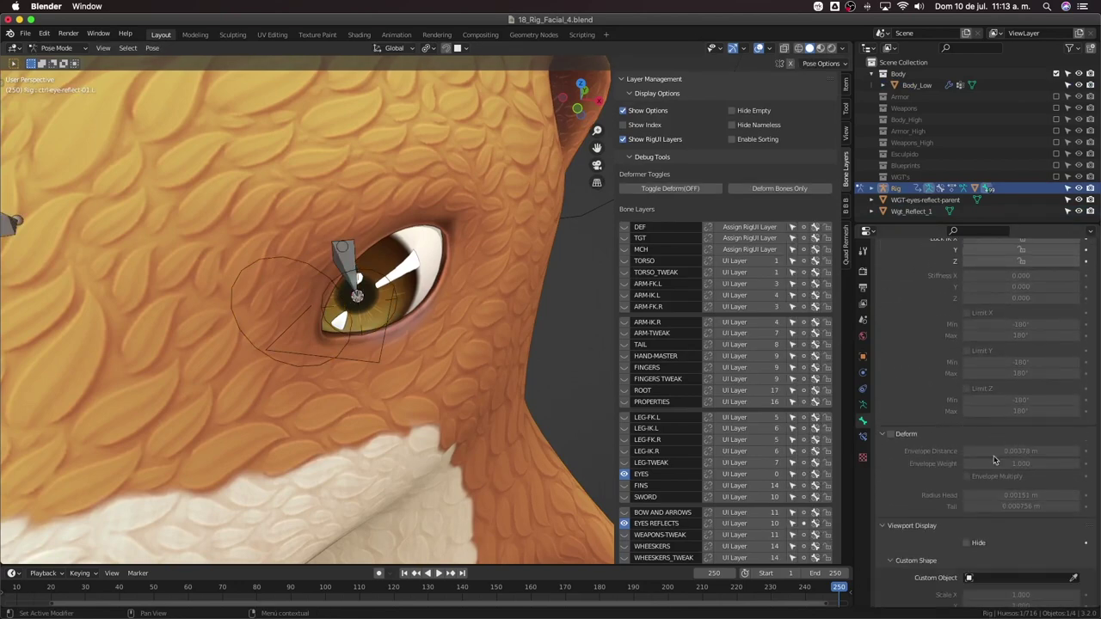
{"action": "left_click", "coordinate": [1003, 462]}
{"action": "type", "text": "reflec"}
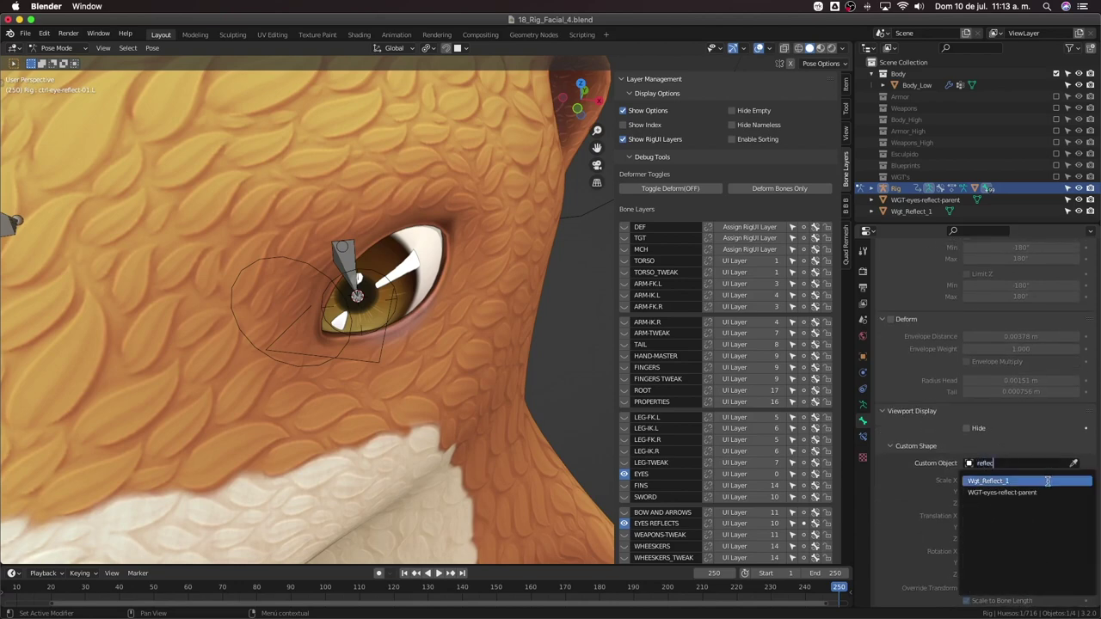
{"action": "left_click", "coordinate": [1048, 482]}
Turn off Scale to Bone Length for the bone's custom shape and set its X rotation to -90°
{"action": "middle_click_drag", "start_coordinate": [481, 370], "coordinate": [525, 371]}
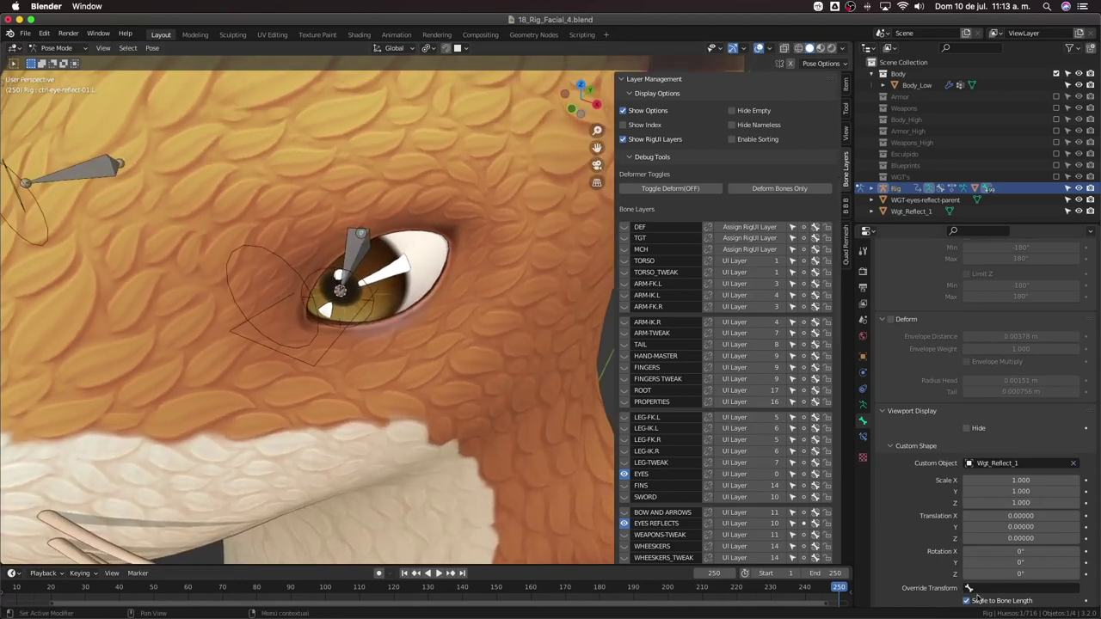
{"action": "mouse_move", "coordinate": [1021, 550]}
{"action": "left_mouse_down"}
{"action": "mouse_move", "coordinate": [980, 551]}
{"action": "mouse_move", "coordinate": [1029, 551]}
{"action": "left_mouse_up"}
{"action": "left_click", "coordinate": [1030, 551]}
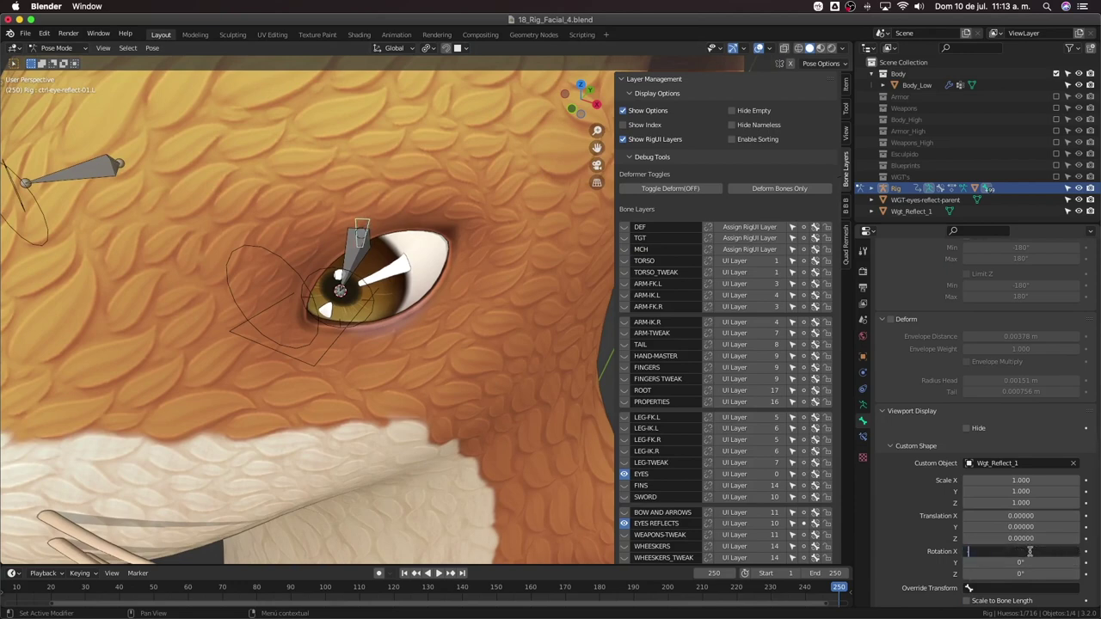
{"action": "type", "text": "-90"}
{"action": "key", "text": "Return"}
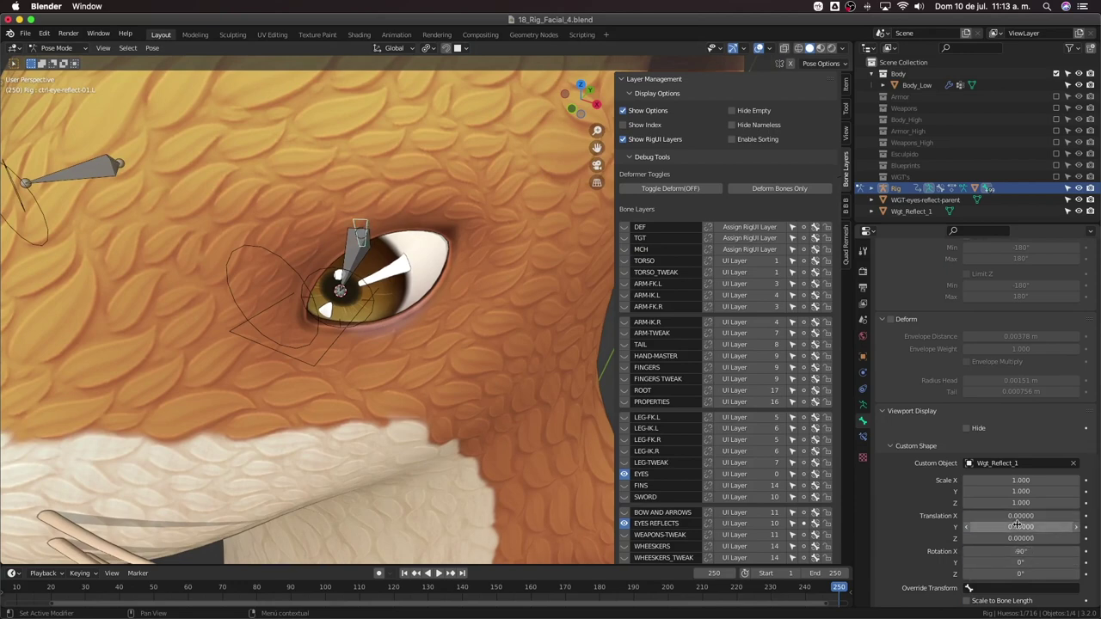
Set the custom shape's Y translation to 0.22 and its Y rotation to -70°
{"action": "left_click_drag", "start_coordinate": [1012, 527], "coordinate": [1045, 527]}
{"action": "middle_click_drag", "start_coordinate": [454, 342], "coordinate": [469, 317]}
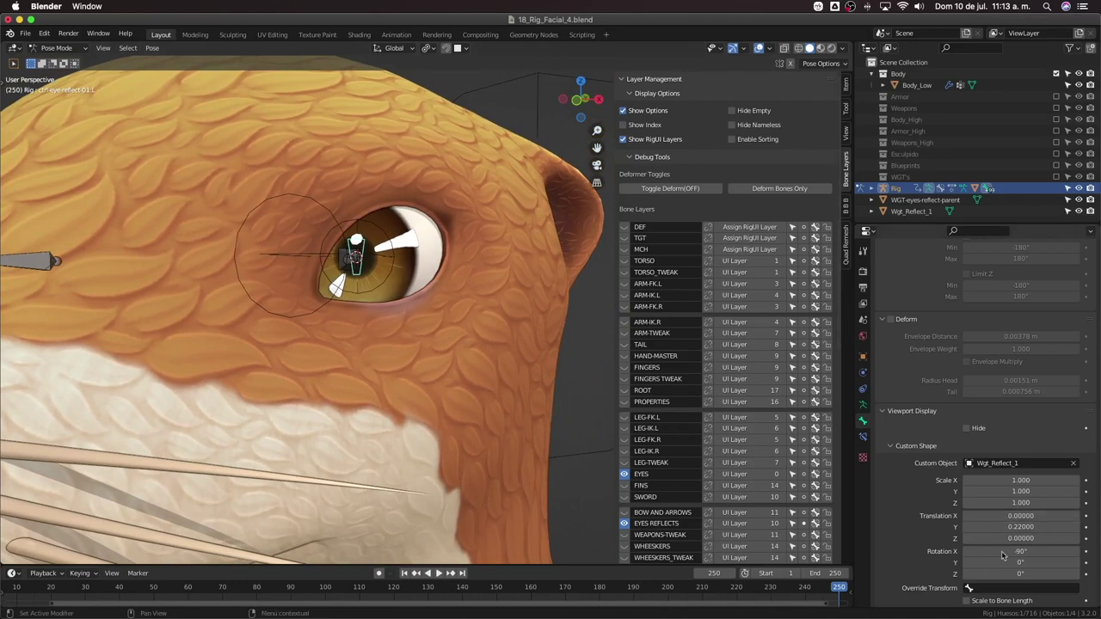
{"action": "left_click_drag", "start_coordinate": [1009, 561], "coordinate": [957, 561]}
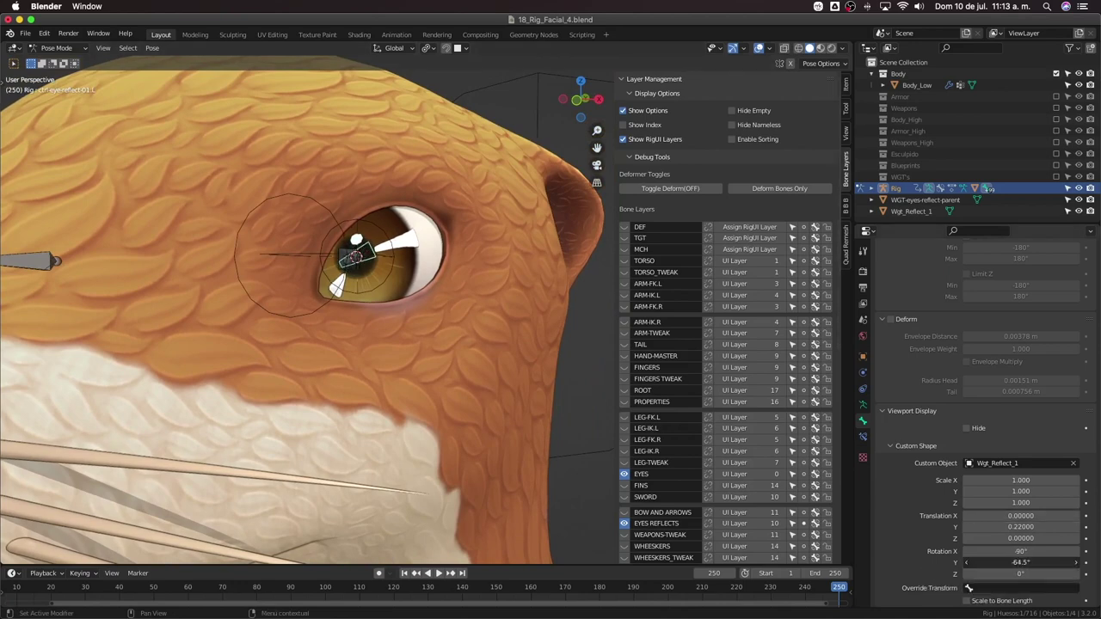
{"action": "left_click", "coordinate": [1036, 561]}
{"action": "key", "text": "Return"}
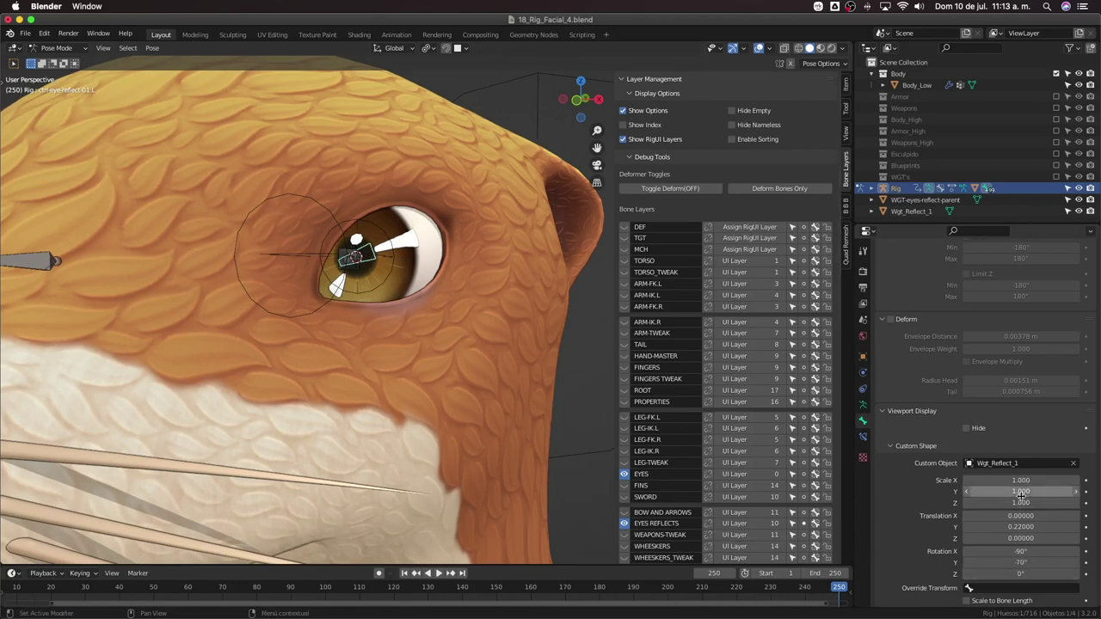
Set the custom shape's translation to -0.06 in X, 0.25 in Y and 0.02 in Z
{"action": "left_click_drag", "start_coordinate": [1020, 493], "coordinate": [1042, 493]}
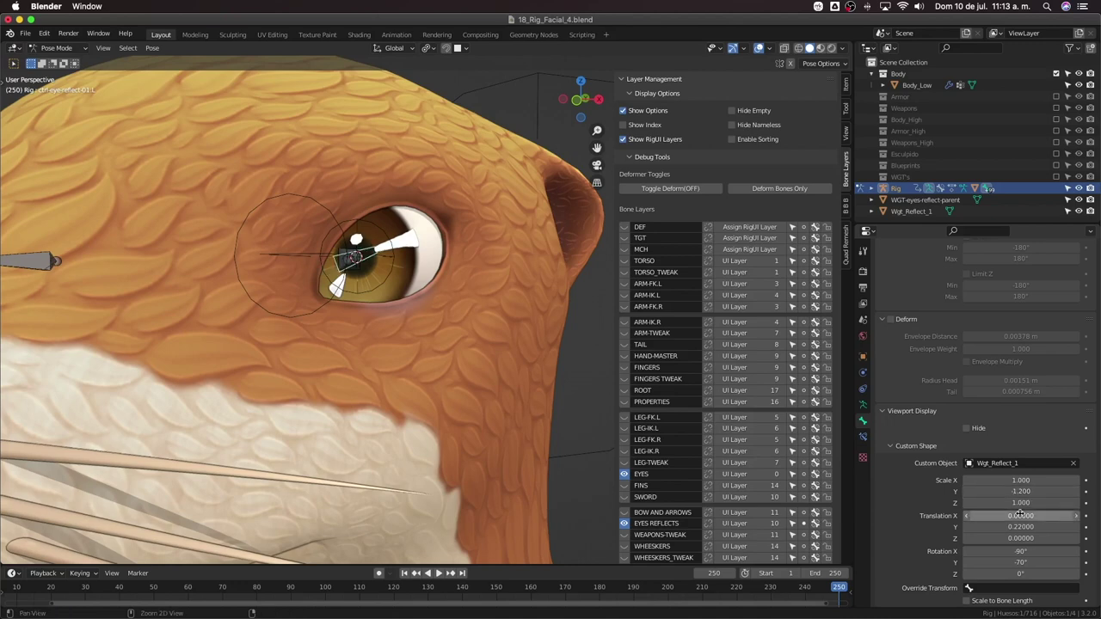
{"action": "key", "text": "ctrl+z"}
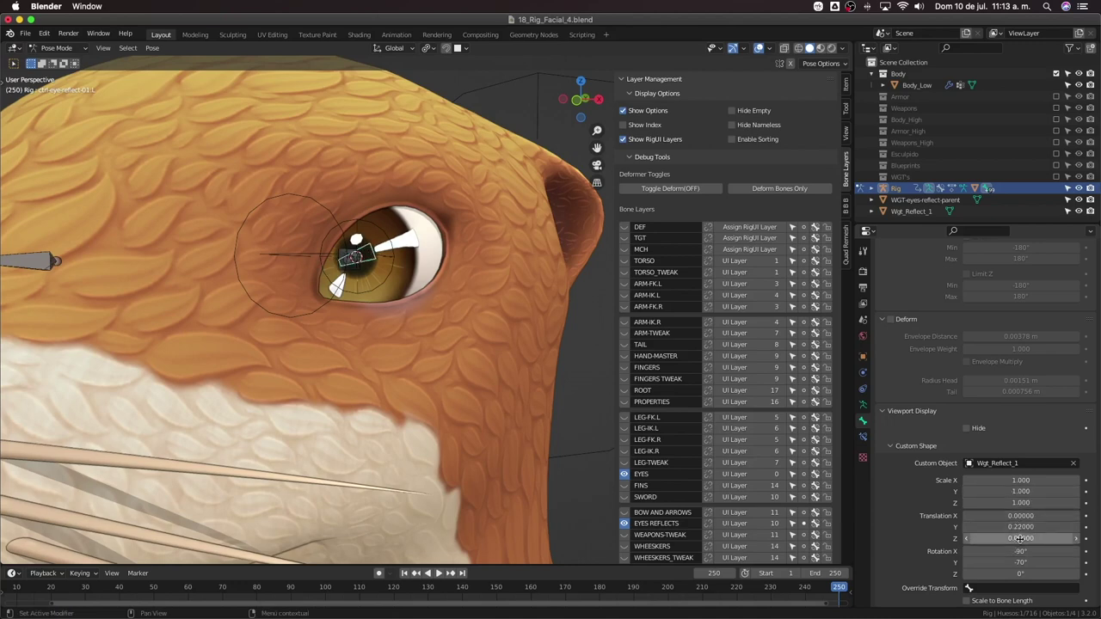
{"action": "left_click", "coordinate": [977, 527]}
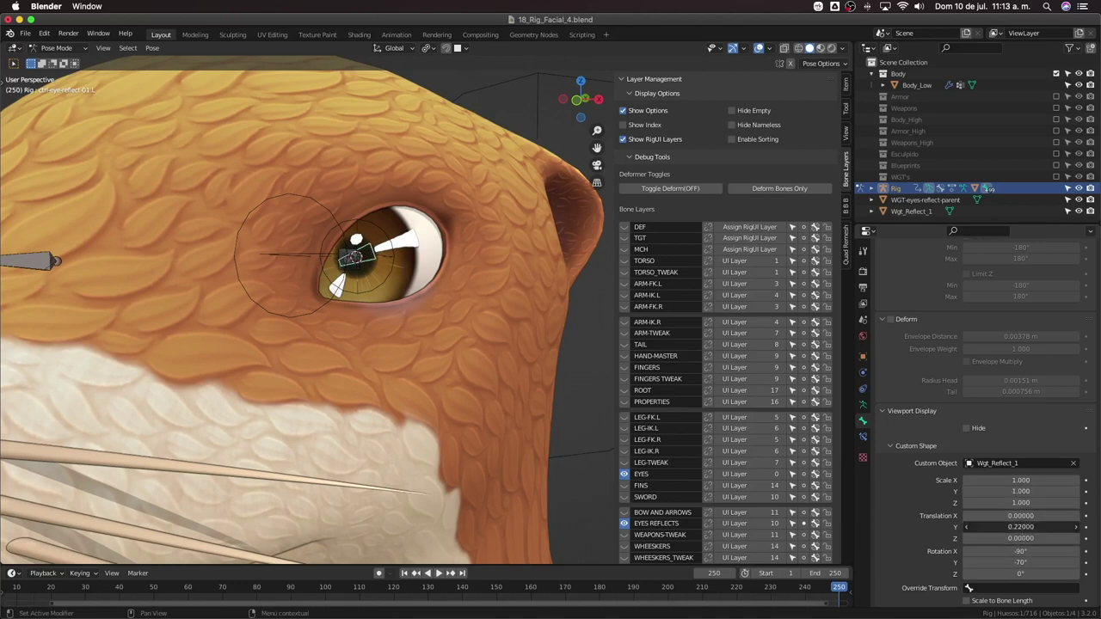
{"action": "type", "text": "0.25"}
{"action": "key", "text": "Return"}
{"action": "left_click", "coordinate": [977, 528]}
{"action": "key", "text": "Return"}
{"action": "left_click_drag", "start_coordinate": [1016, 537], "coordinate": [1015, 516]}
{"action": "key", "text": "super+z"}
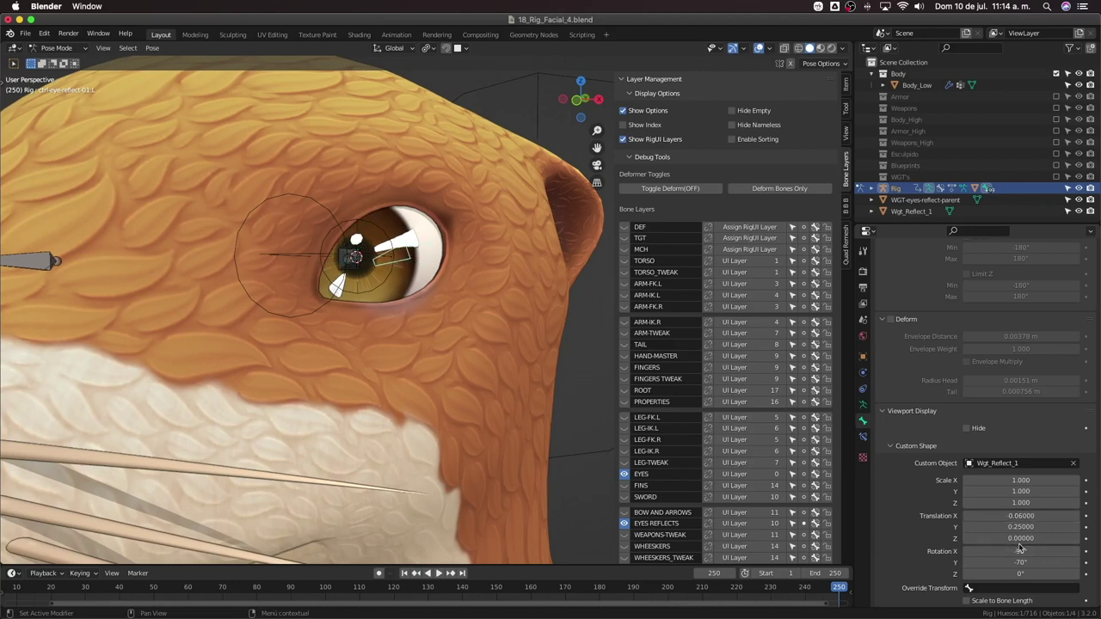
{"action": "left_click_drag", "start_coordinate": [1019, 538], "coordinate": [1028, 538]}
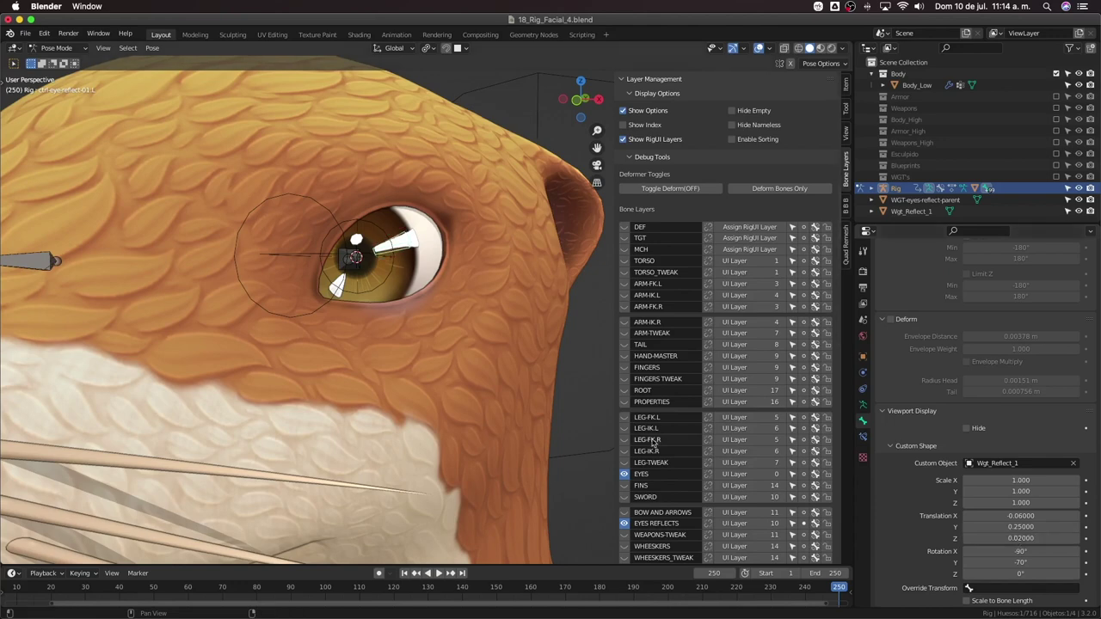
Set the custom shape's Y translation to 0.23, its X rotation to -70° and its Y rotation to -75°
{"action": "middle_click_drag", "start_coordinate": [459, 359], "coordinate": [331, 384]}
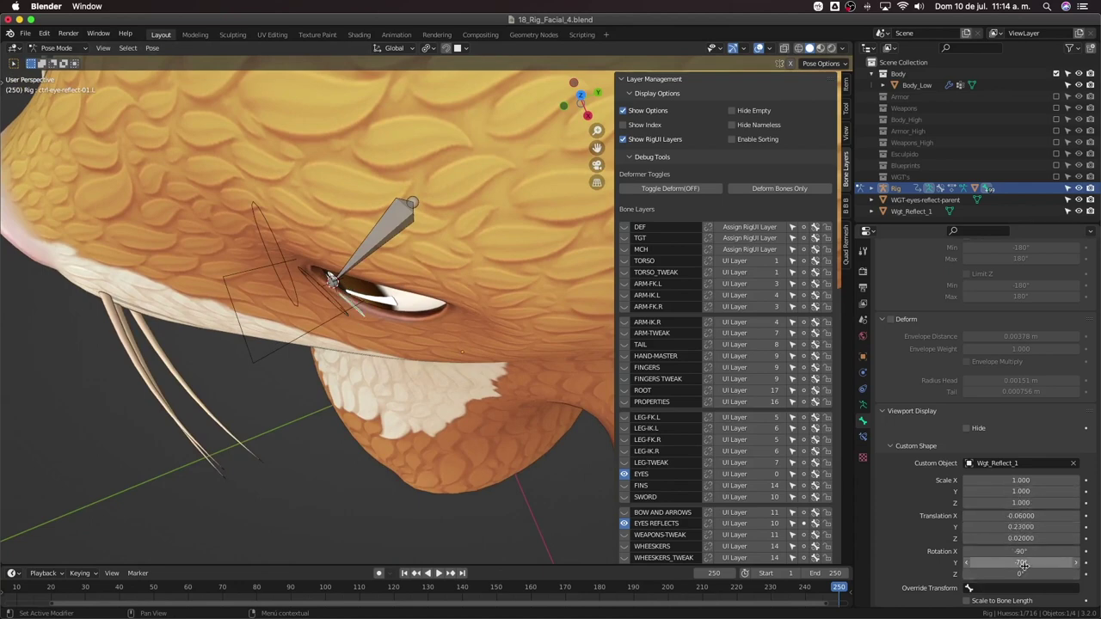
{"action": "left_click_drag", "start_coordinate": [1020, 563], "coordinate": [1011, 562]}
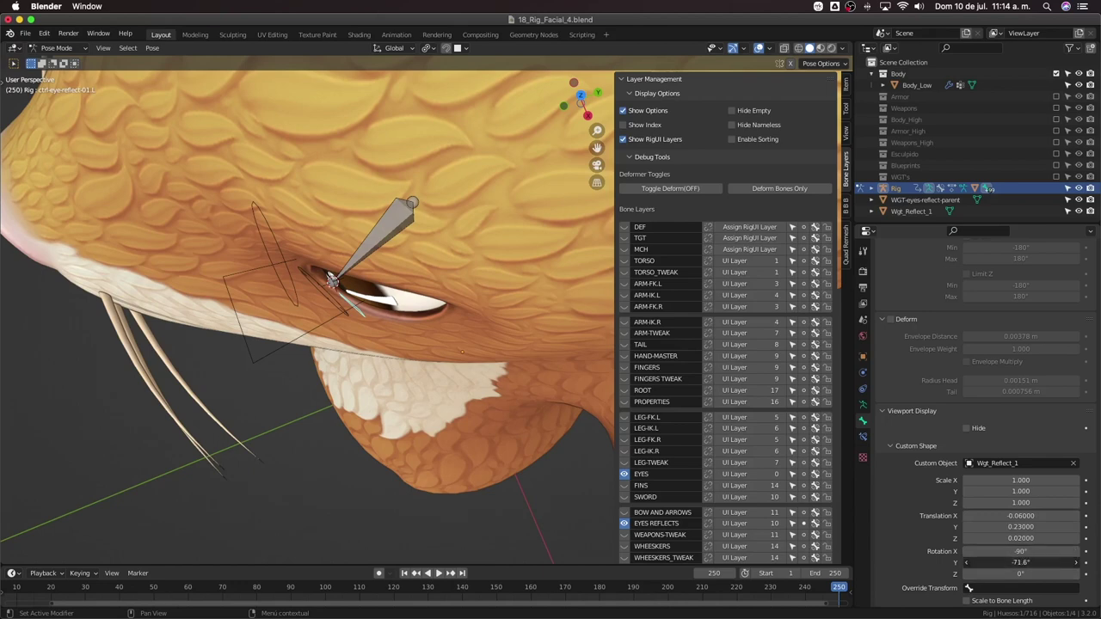
{"action": "key", "text": "super+z"}
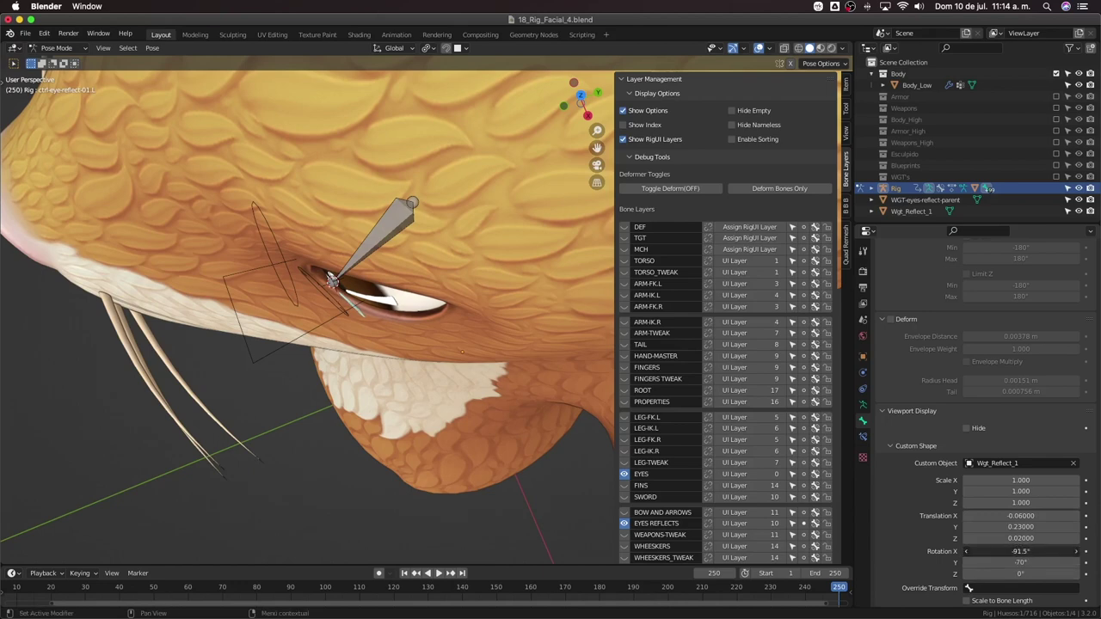
{"action": "left_click", "coordinate": [1026, 552]}
{"action": "key", "text": "Return"}
{"action": "middle_click_drag", "start_coordinate": [447, 258], "coordinate": [494, 216]}
{"action": "scroll", "coordinate": [492, 219], "scroll_direction": "up", "scroll_amount": 3}
{"action": "middle_click_drag", "start_coordinate": [481, 253], "coordinate": [538, 296]}
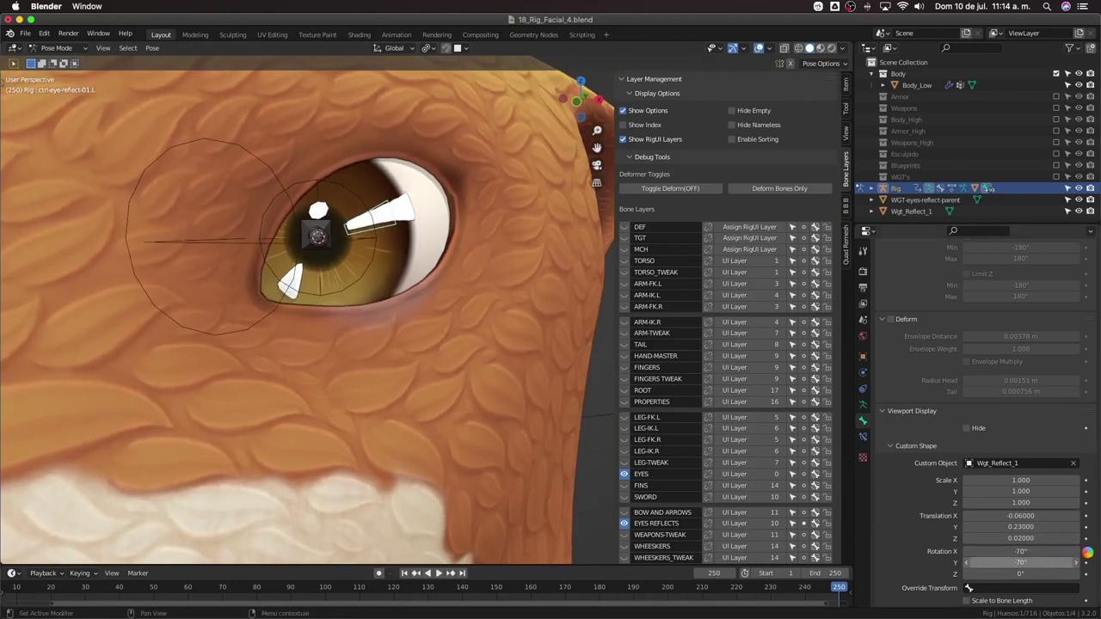
{"action": "mouse_move", "coordinate": [994, 568]}
{"action": "left_mouse_down"}
{"action": "mouse_move", "coordinate": [946, 567]}
{"action": "mouse_move", "coordinate": [995, 567]}
{"action": "left_mouse_up"}
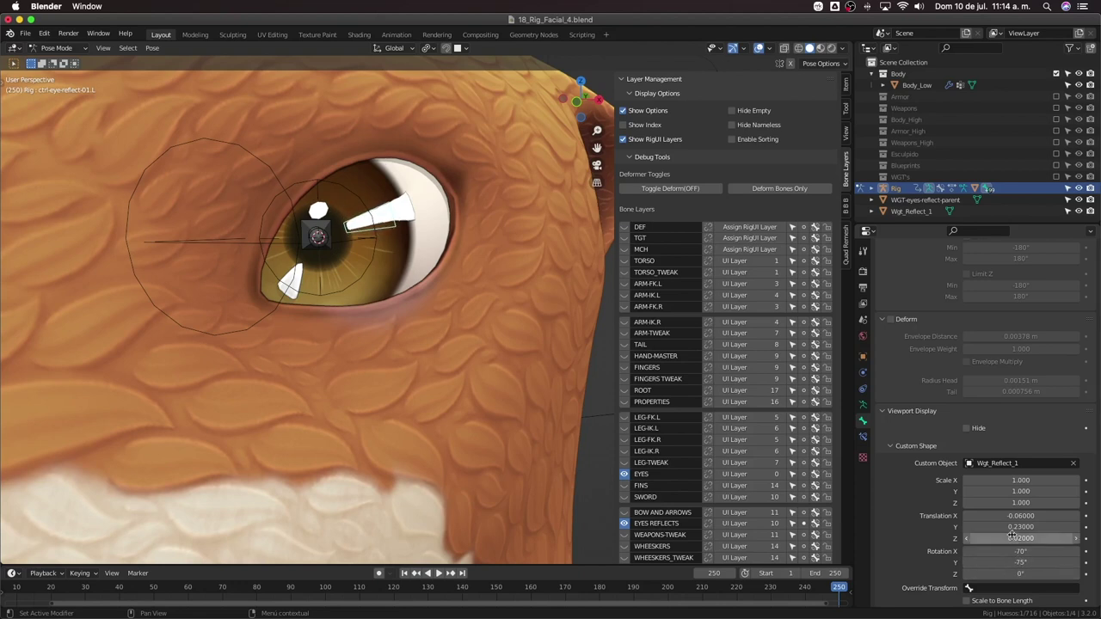
Fit the custom shape to the eye reflection in front view by setting its Z translation to 0.027
{"action": "left_click_drag", "start_coordinate": [1021, 527], "coordinate": [1014, 539]}
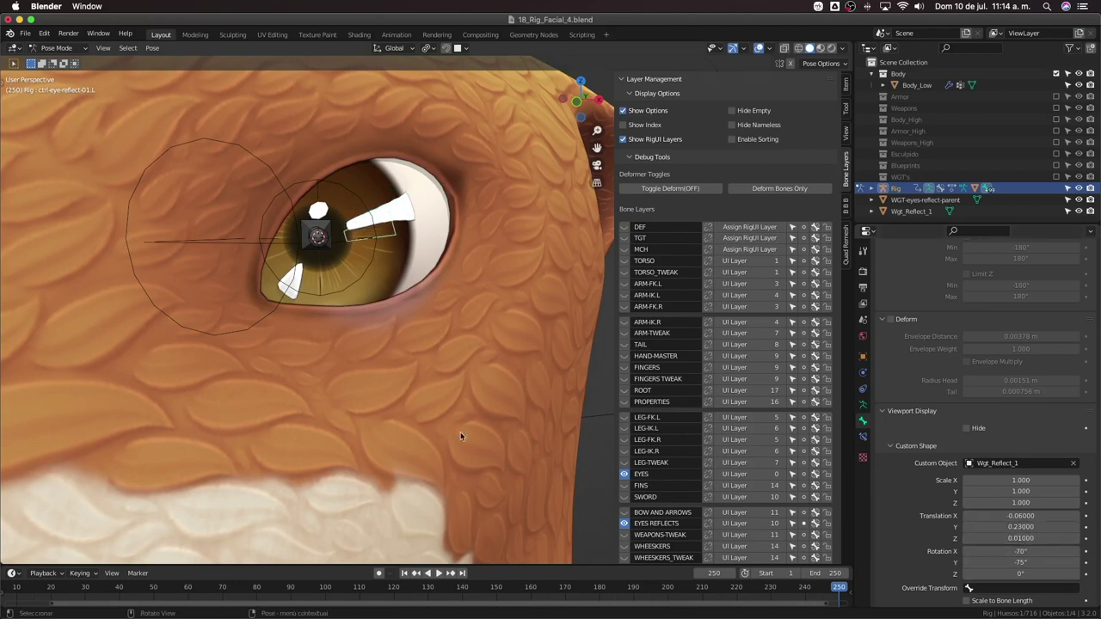
{"action": "key", "text": "KP_1"}
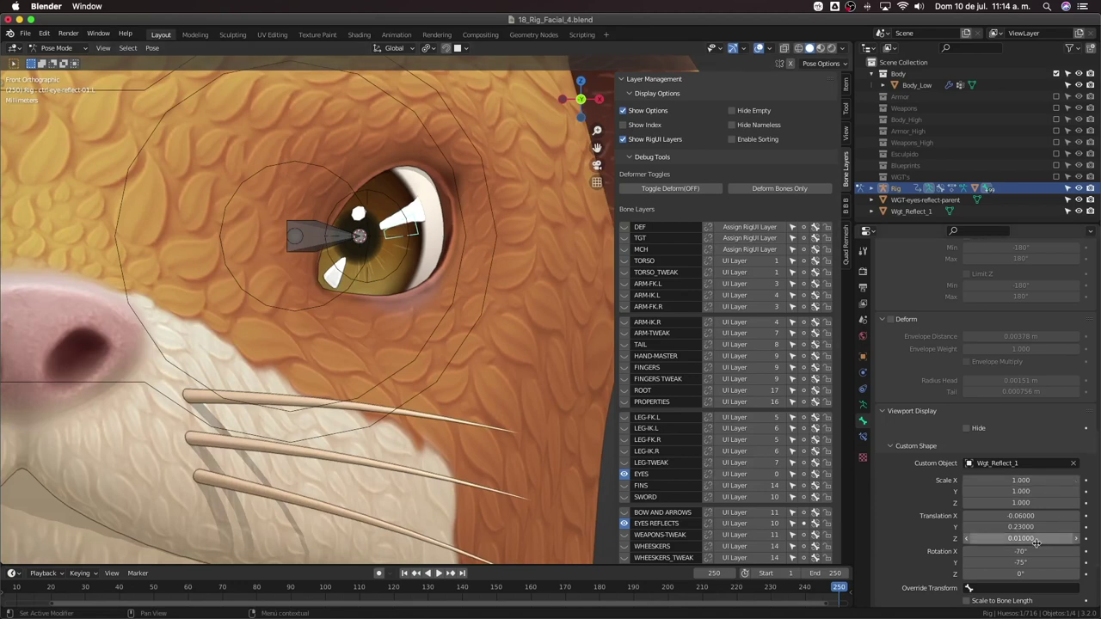
{"action": "left_click_drag", "start_coordinate": [1036, 538], "coordinate": [1045, 538]}
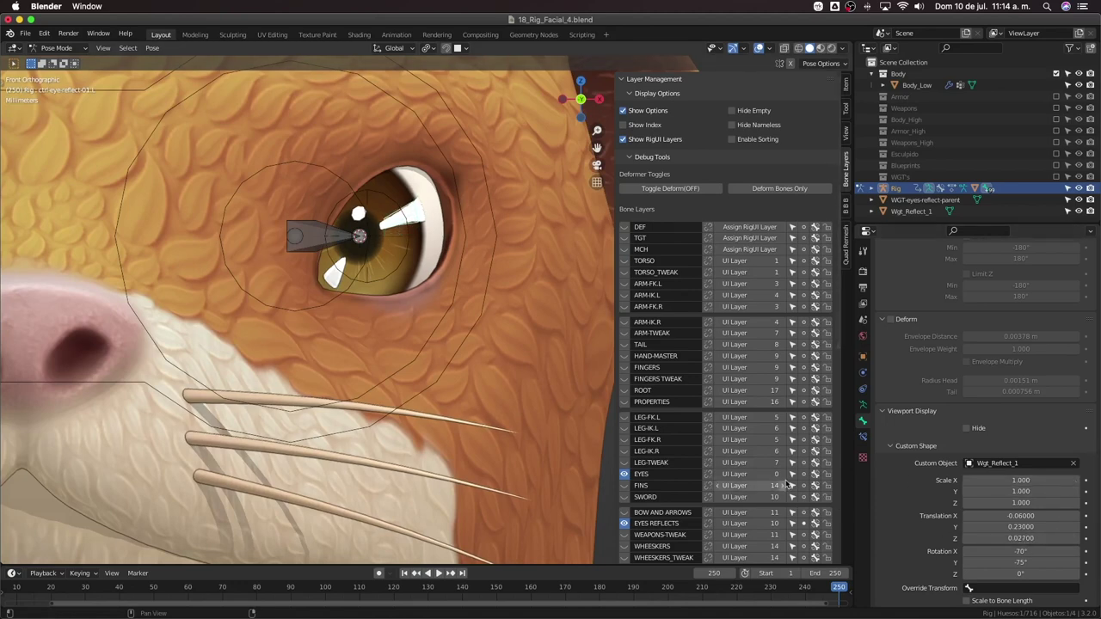
Test-rotate the ctrl-eye-reflect-01.L bone from an angled view and the front view to check that its shape follows the reflection
{"action": "scroll", "coordinate": [638, 453], "scroll_direction": "down", "scroll_amount": 1}
{"action": "middle_click_drag", "start_coordinate": [541, 412], "coordinate": [462, 363]}
{"action": "key", "text": "r"}
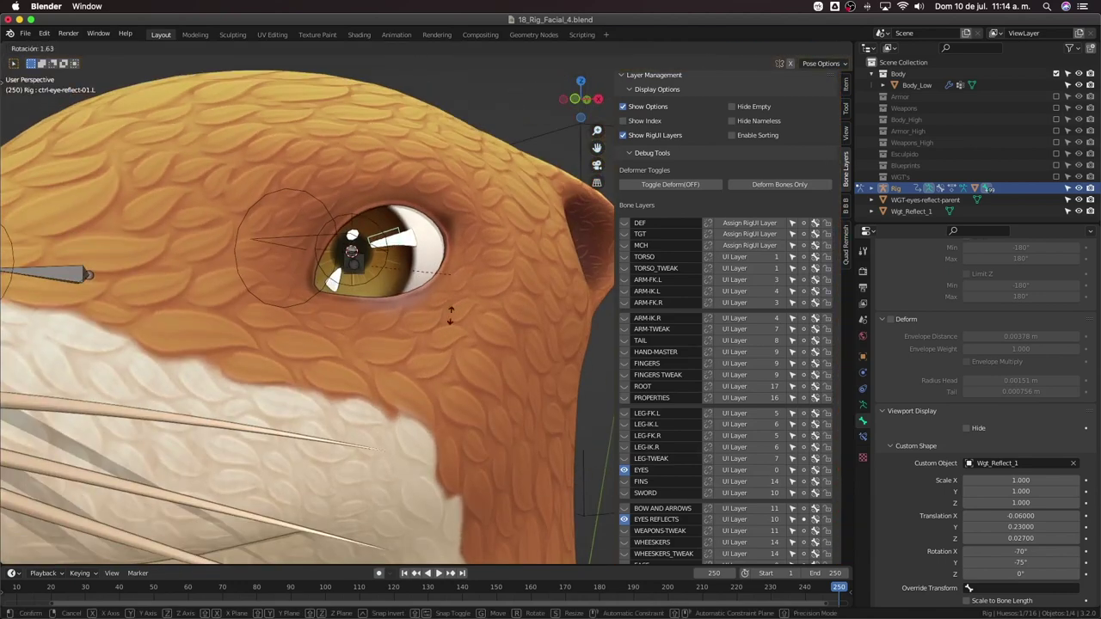
{"action": "right_click", "coordinate": [398, 350]}
{"action": "middle_click_drag", "start_coordinate": [398, 349], "coordinate": [396, 293]}
{"action": "key", "text": "KP_1"}
{"action": "key", "text": "r"}
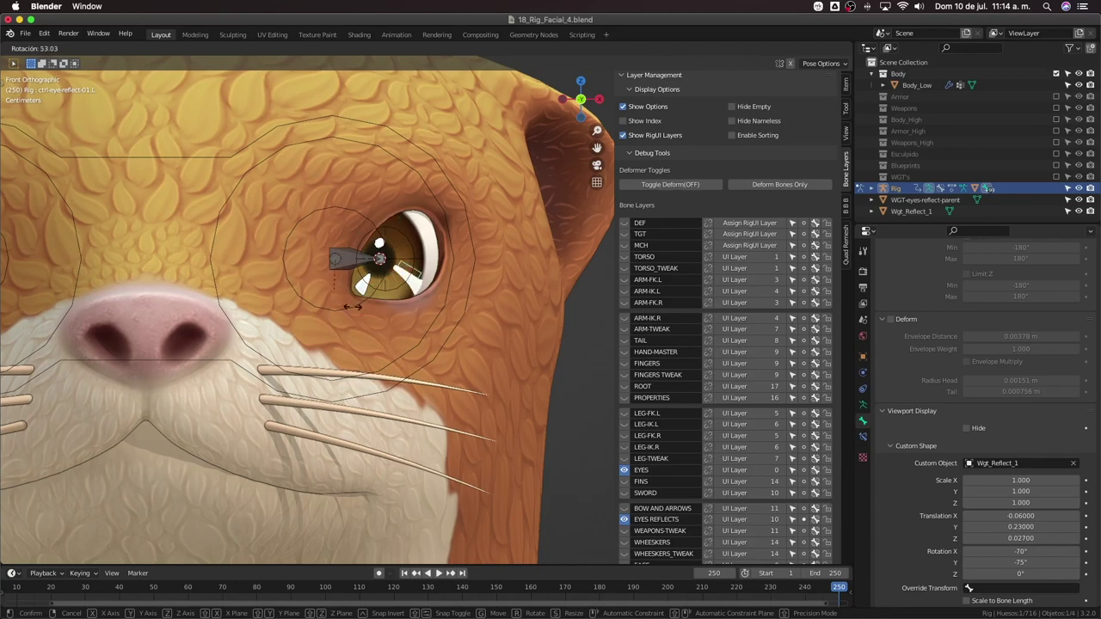
{"action": "left_click", "coordinate": [383, 265]}
Assign Wgt_Reflect_1 as the custom shape object of the ctrl-eye-reflect-01.R bone
{"action": "scroll", "coordinate": [383, 264], "scroll_direction": "down", "scroll_amount": 5}
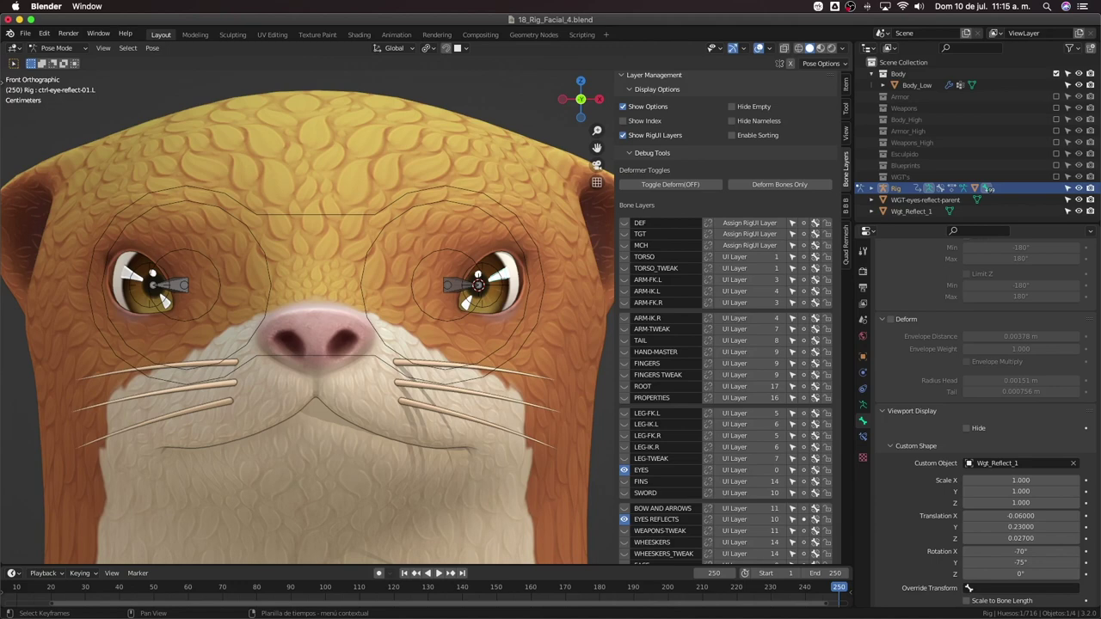
{"action": "middle_click_drag", "start_coordinate": [114, 497], "coordinate": [386, 235]}
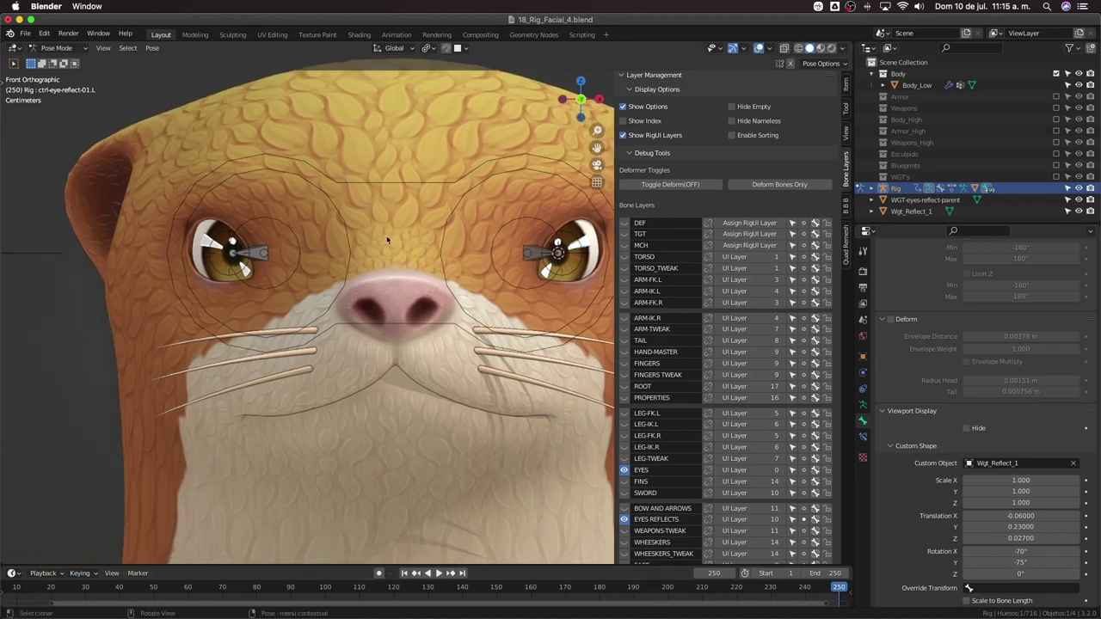
{"action": "left_click", "coordinate": [258, 260]}
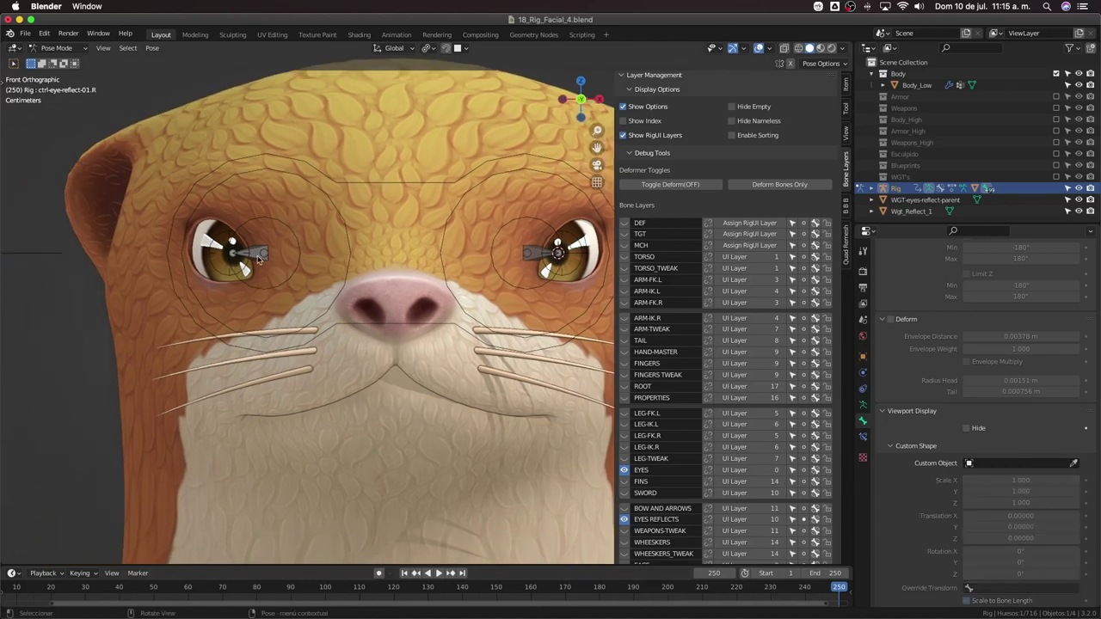
{"action": "left_click", "coordinate": [1014, 460]}
{"action": "type", "text": "re"}
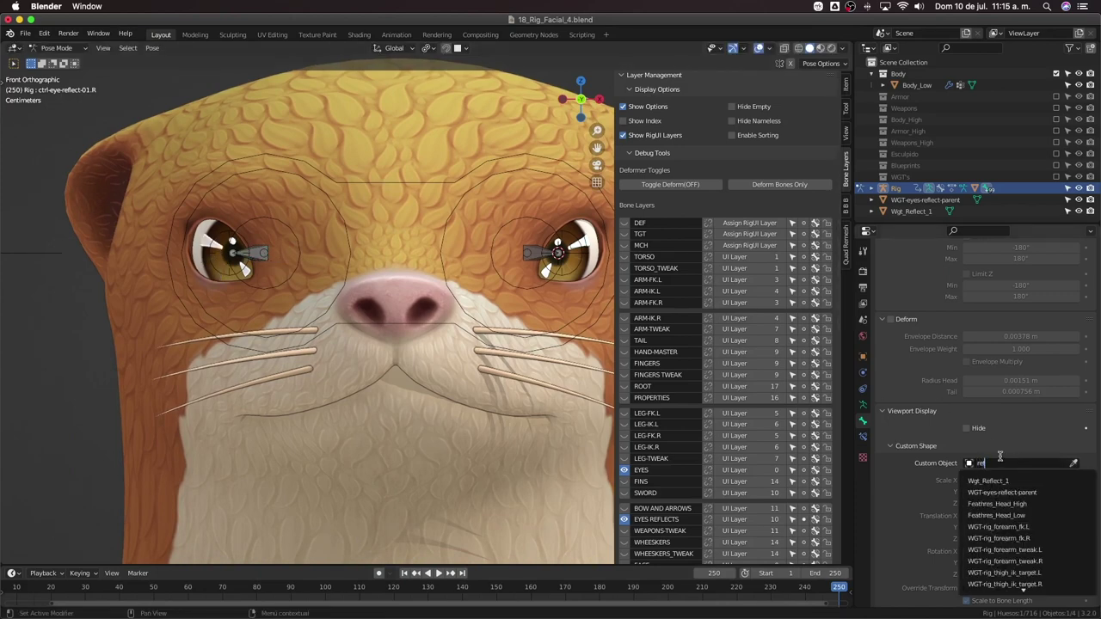
{"action": "type", "text": "f"}
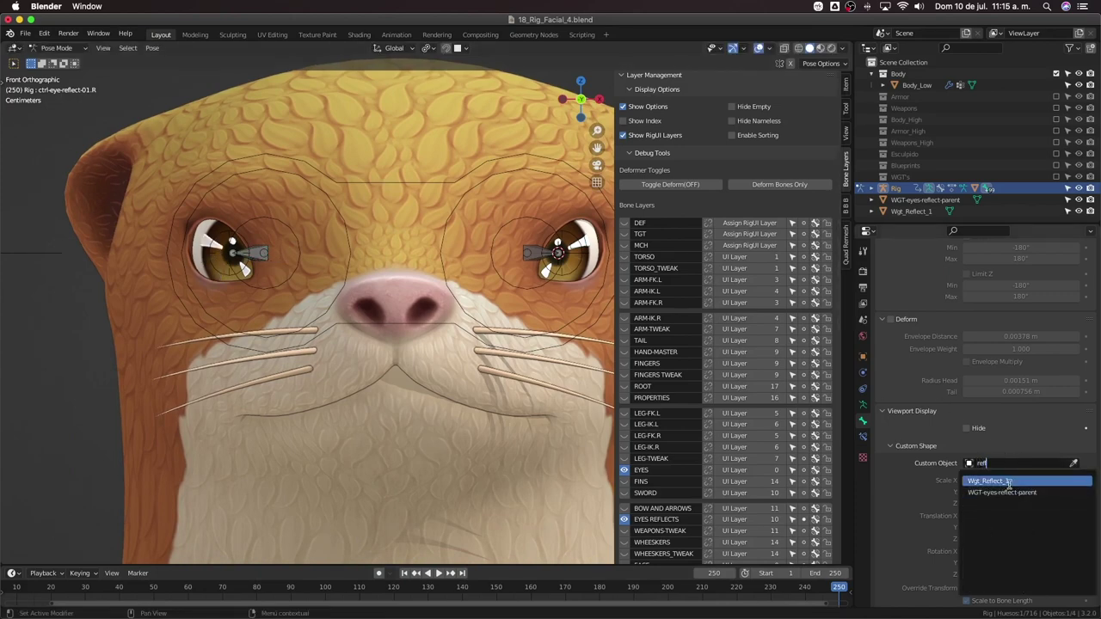
{"action": "left_click", "coordinate": [1009, 485]}
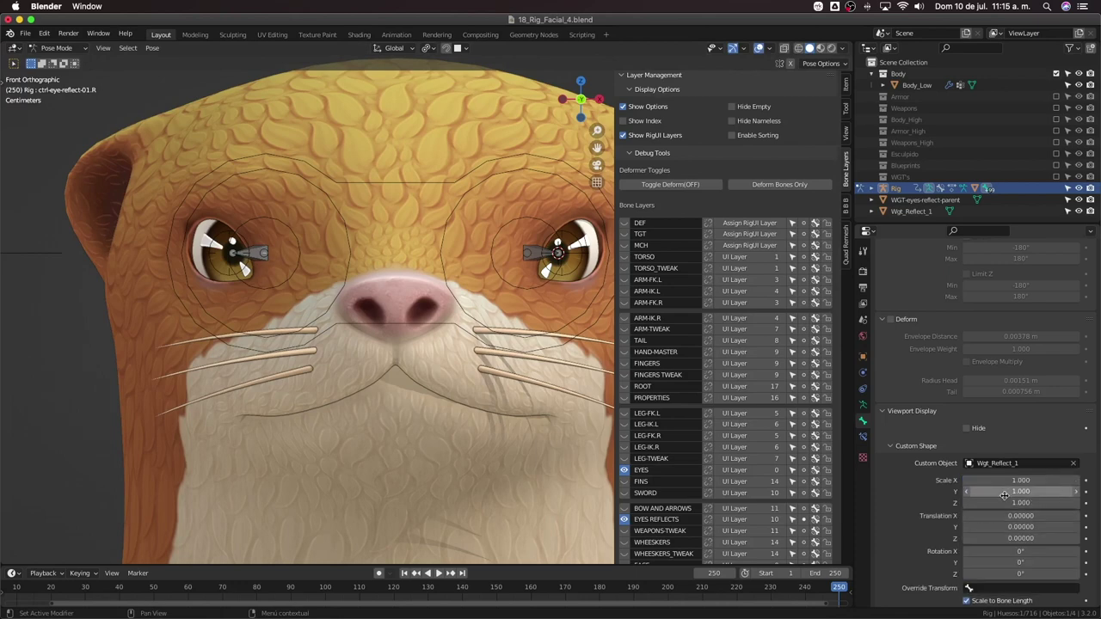
Turn off Scale to Bone Length for this shape and set its translation to 0.06 in X, 0.23 in Y and 0.027 in Z
{"action": "scroll", "coordinate": [991, 547], "scroll_direction": "down", "scroll_amount": 2}
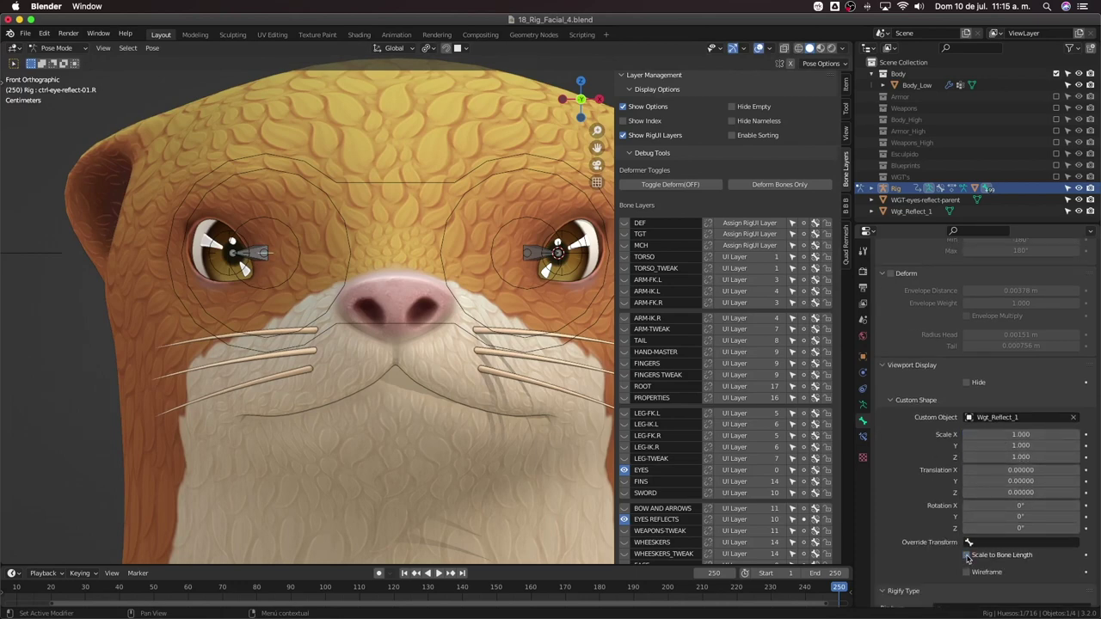
{"action": "left_click", "coordinate": [1022, 471]}
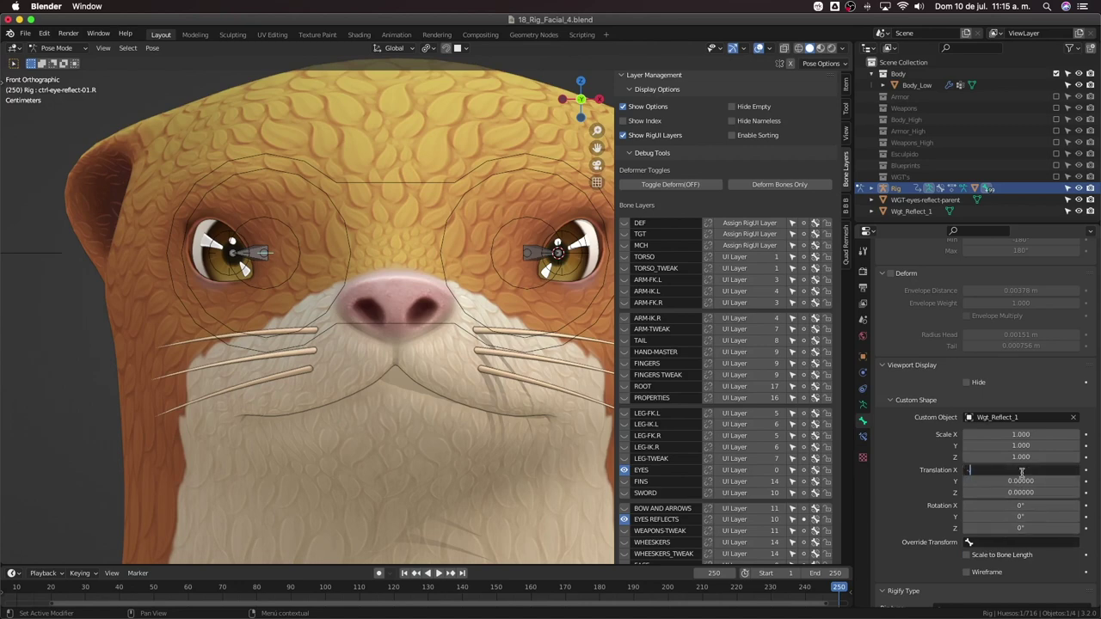
{"action": "key", "text": "Return"}
{"action": "key", "text": "Return"}
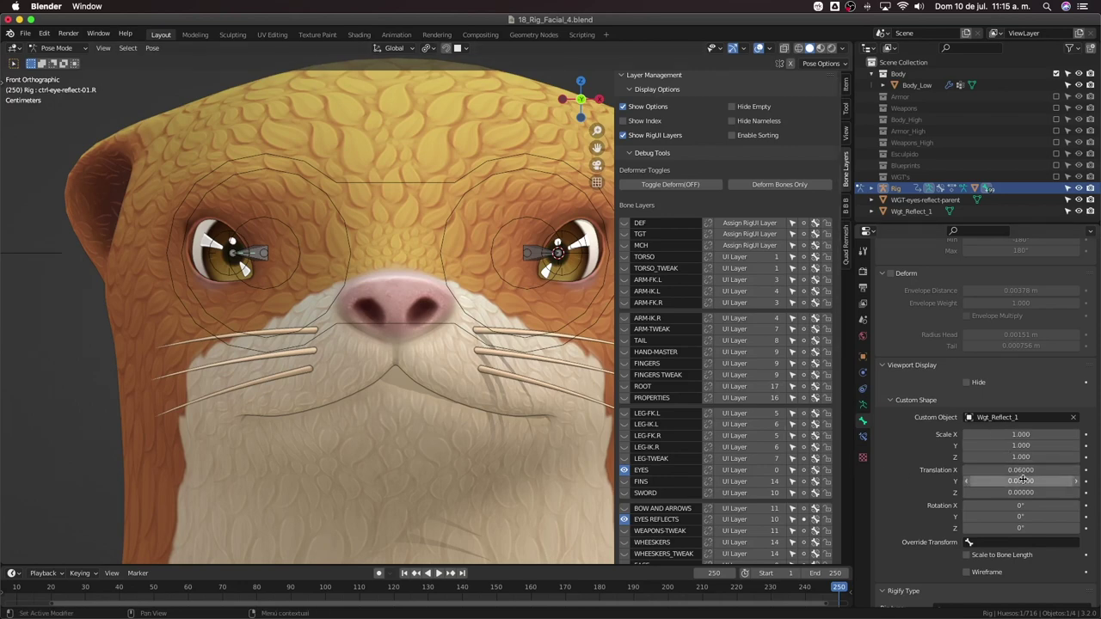
{"action": "double_click", "coordinate": [1021, 480]}
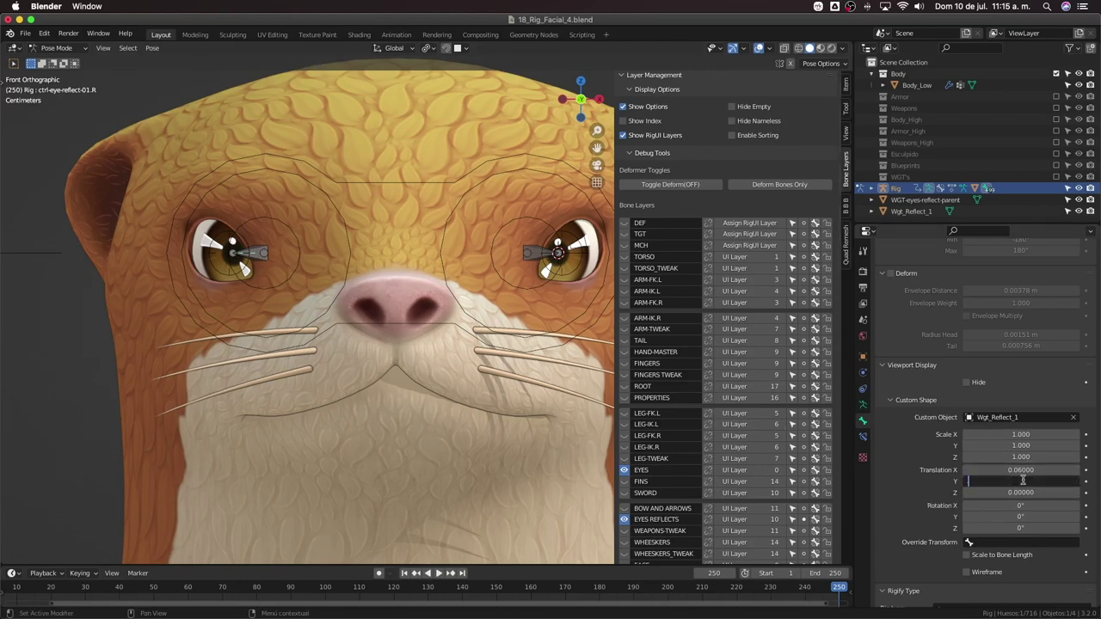
{"action": "type", "text": ".23"}
{"action": "key", "text": "Return"}
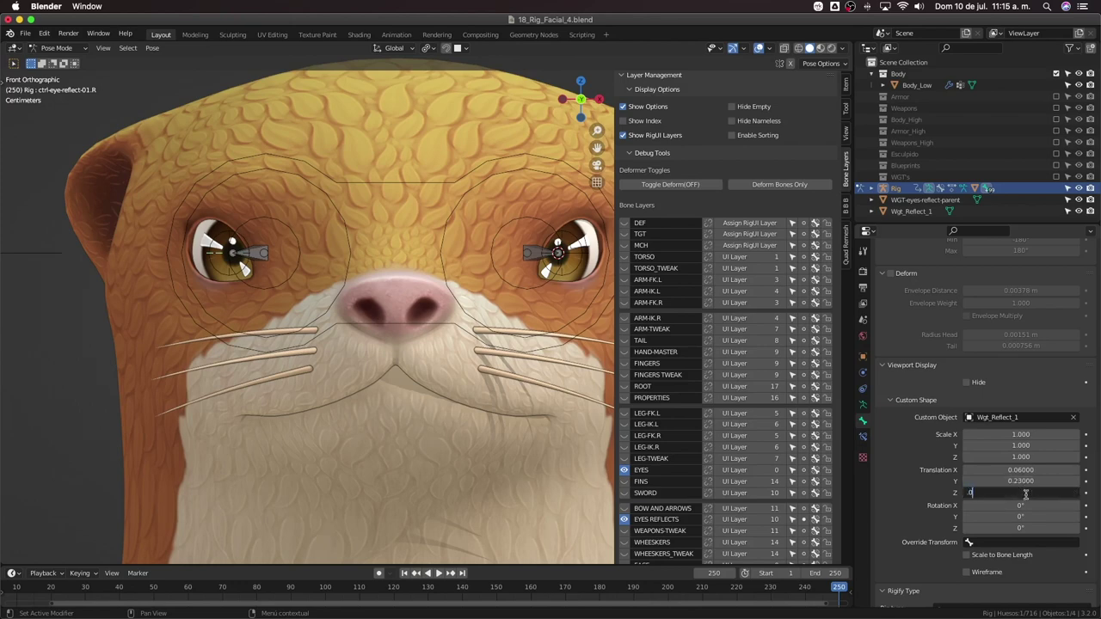
{"action": "left_click", "coordinate": [1025, 493]}
{"action": "type", "text": ".027"}
{"action": "key", "text": "Return"}
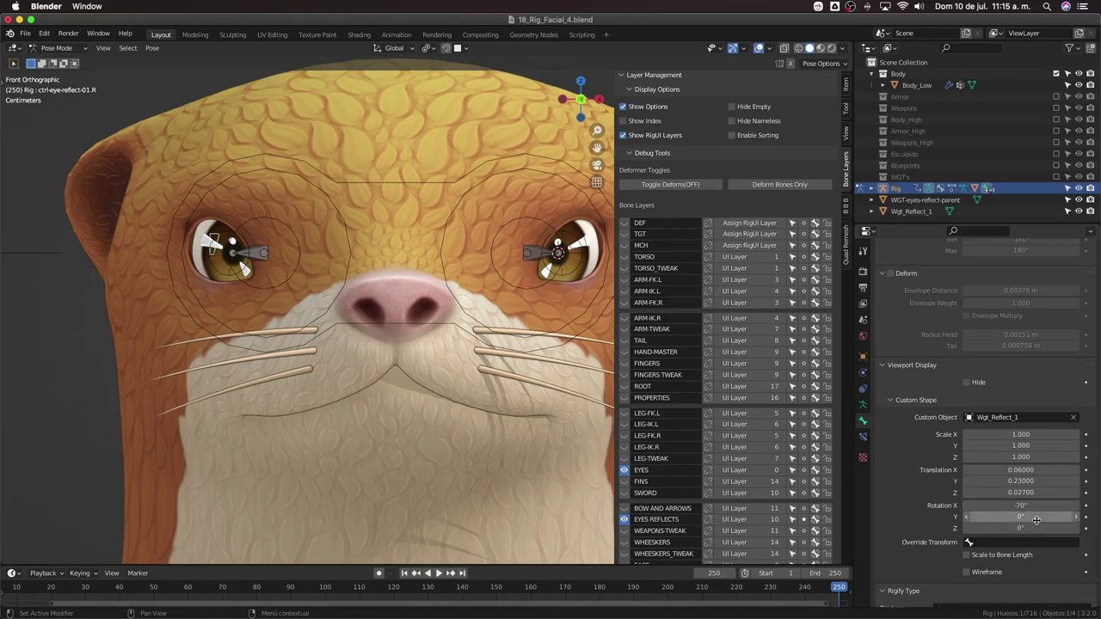
Set the ctrl-eye-reflect-01.R custom shape's rotation to -70° in X and 75° in Y
{"action": "left_click", "coordinate": [1036, 517]}
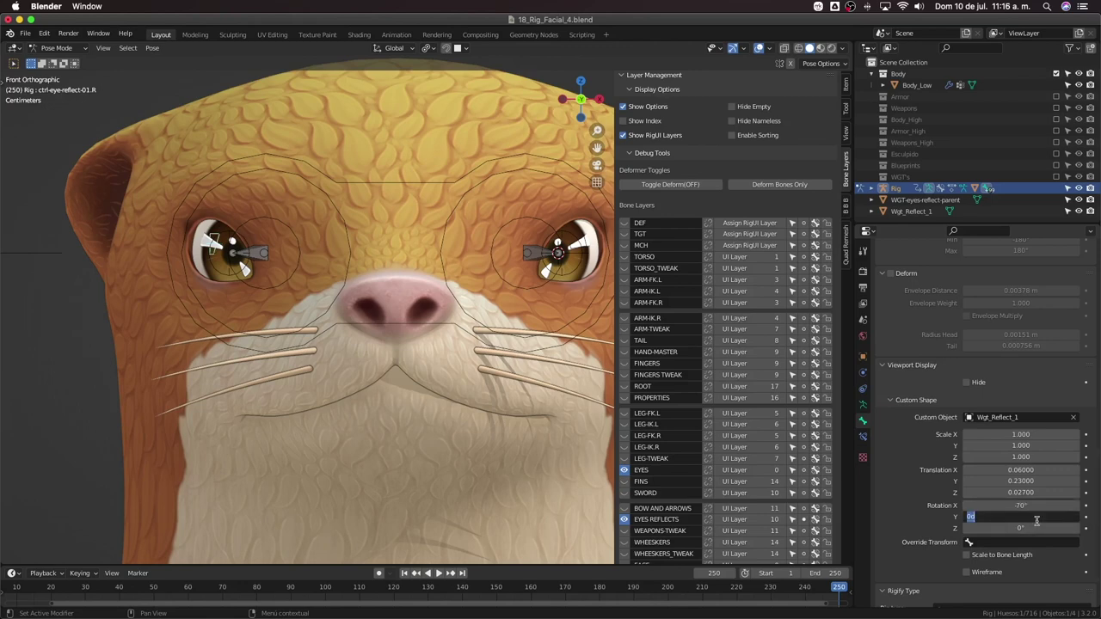
{"action": "type", "text": "75"}
{"action": "key", "text": "Return"}
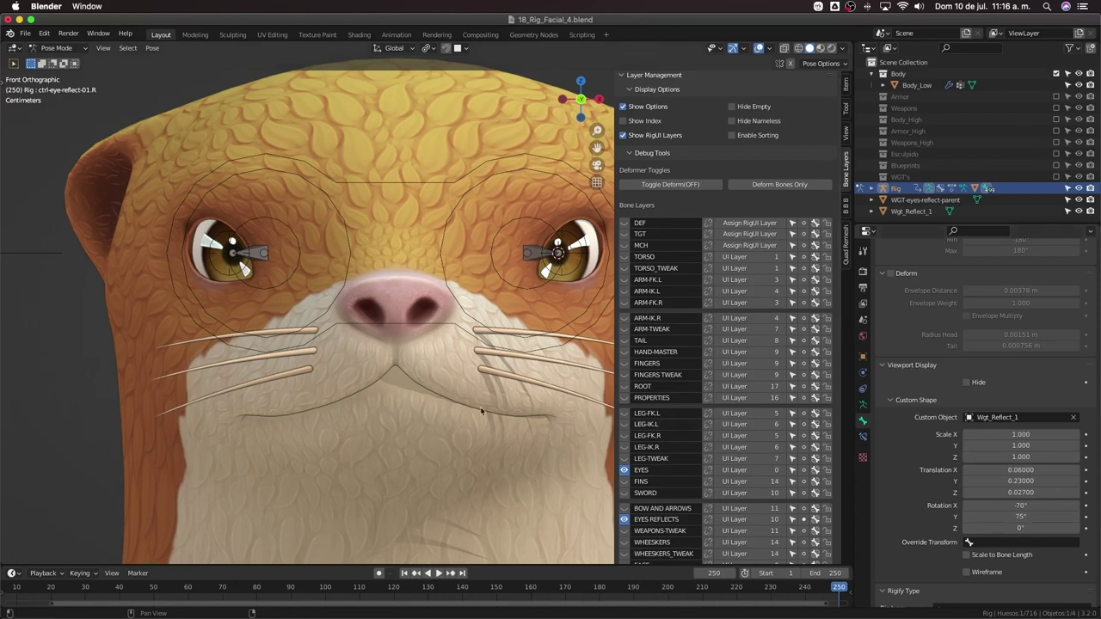
Test-rotate the ctrl-eye-reflect-01.R and ctrl-eye-reflect-01.L bones to compare how their shapes follow the reflections
{"action": "key", "text": "r"}
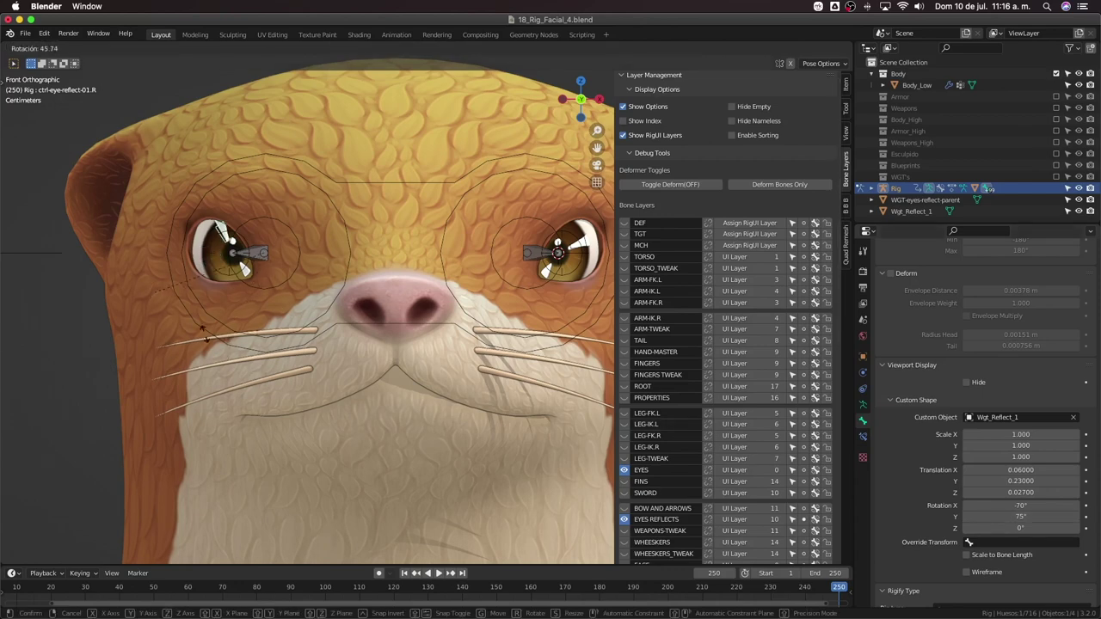
{"action": "right_click", "coordinate": [203, 292]}
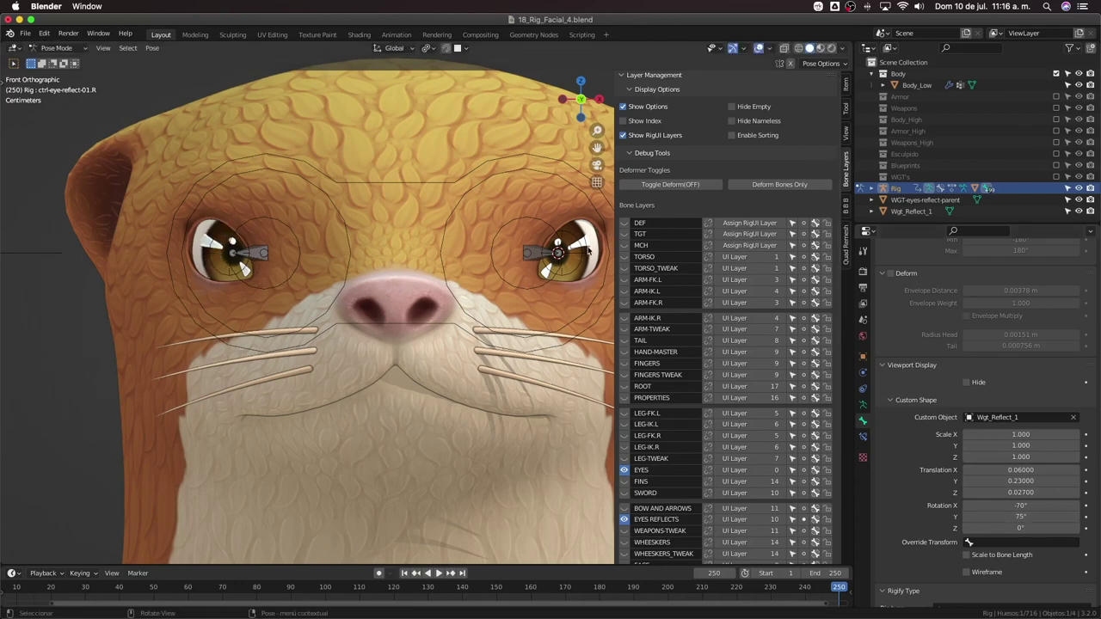
{"action": "left_click", "coordinate": [588, 250]}
{"action": "key", "text": "r"}
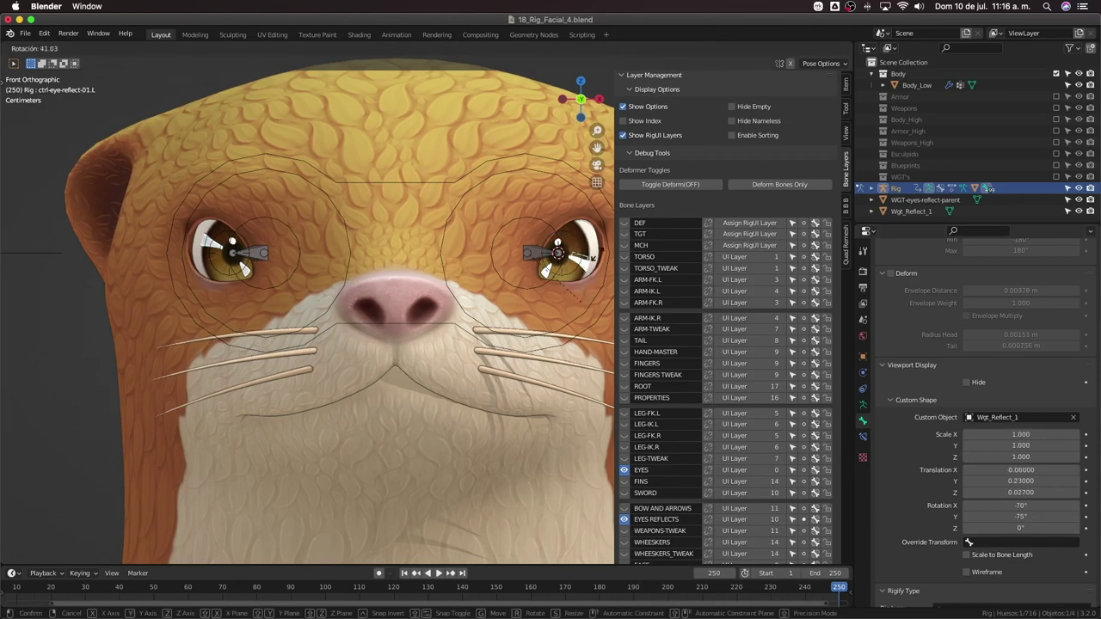
{"action": "left_click", "coordinate": [597, 286]}
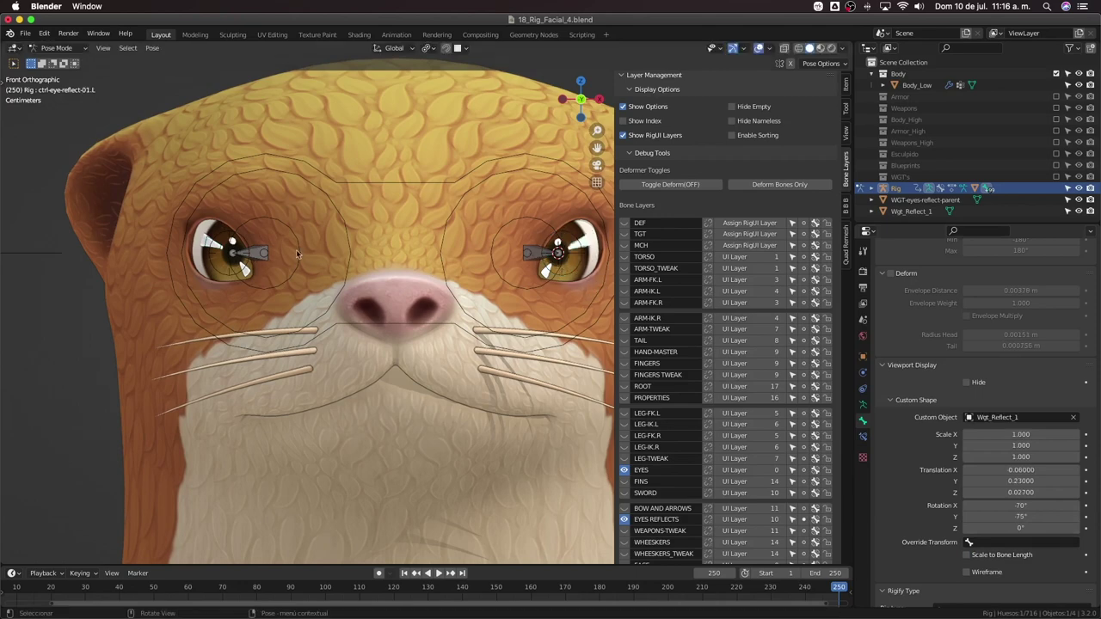
{"action": "key", "text": "r"}
{"action": "left_click", "coordinate": [218, 270]}
Set the Y scale of the ctrl-eye-reflect-01.R custom shape to 1.1
{"action": "left_click", "coordinate": [1018, 446]}
{"action": "type", "text": "1.1"}
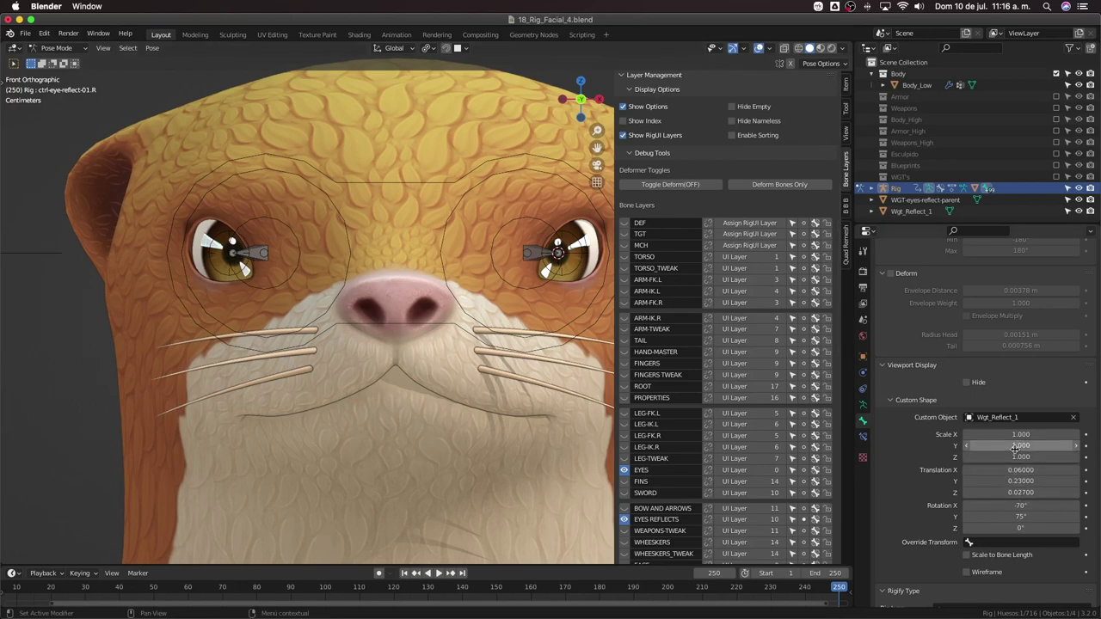
{"action": "key", "text": "Return"}
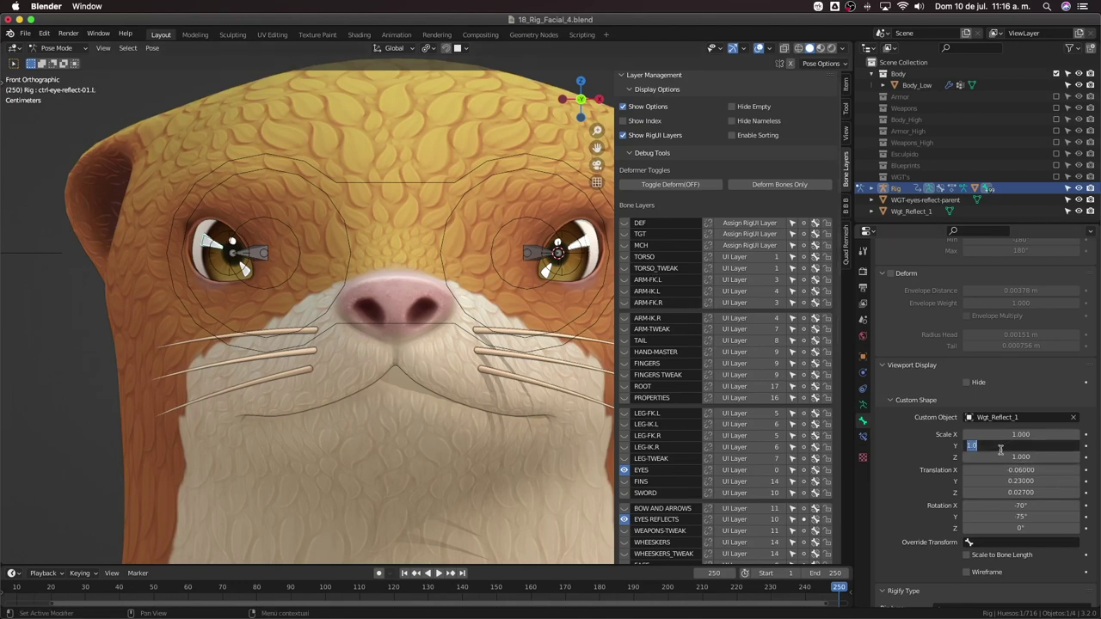
Set the Y scale of the ctrl-eye-reflect-01.L custom shape to 1.4
{"action": "key", "text": "Return"}
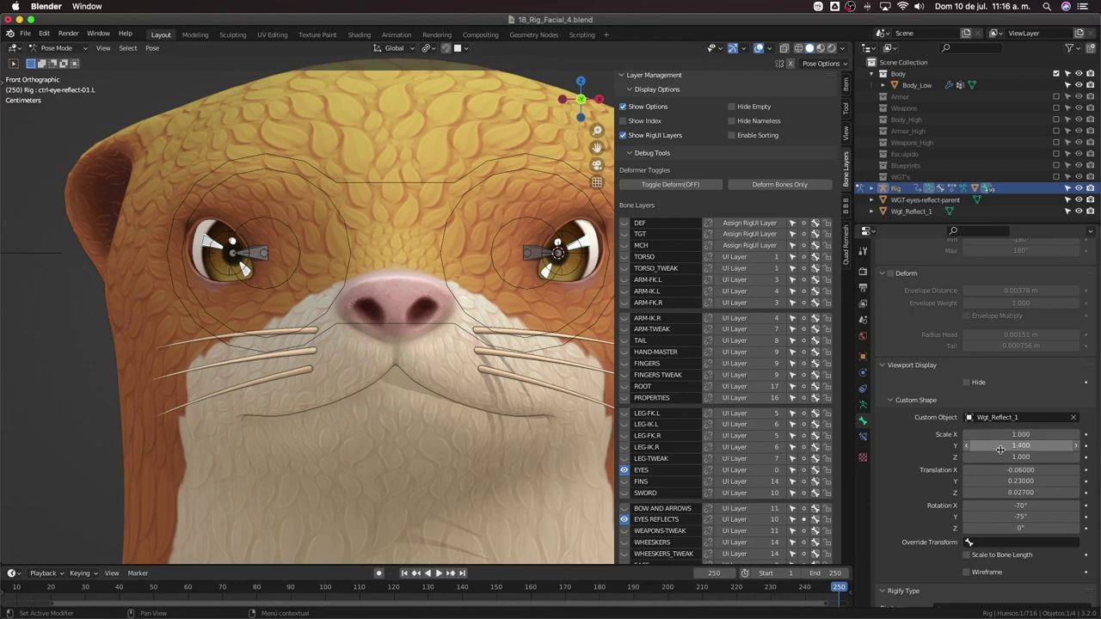
{"action": "scroll", "coordinate": [464, 284], "scroll_direction": "down", "scroll_amount": 2}
{"action": "scroll", "coordinate": [479, 270], "scroll_direction": "down", "scroll_amount": 2}
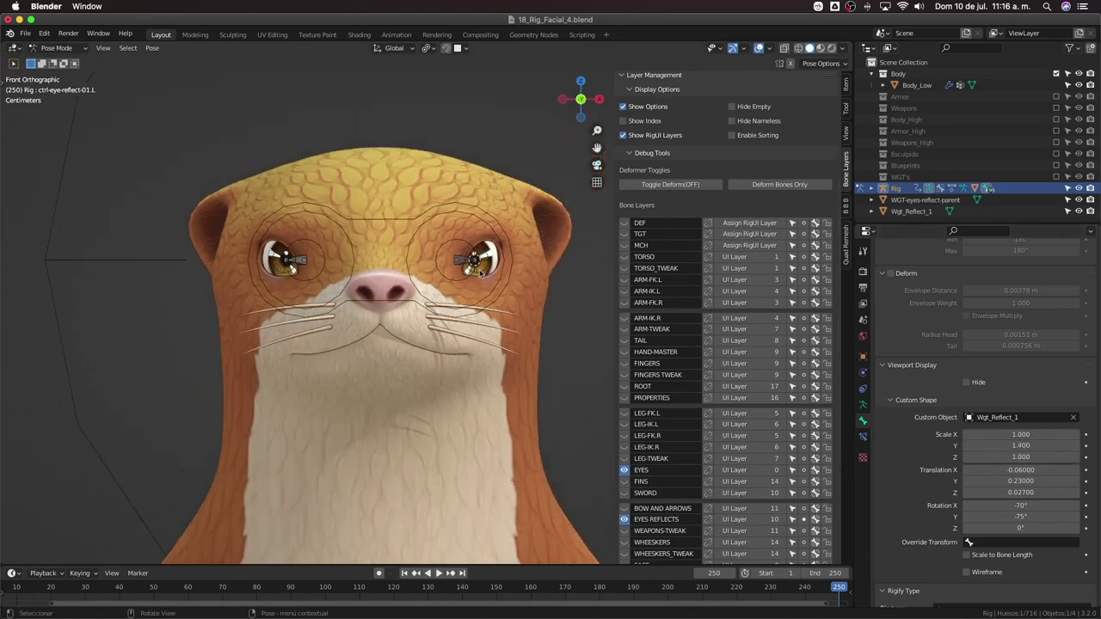
{"action": "scroll", "coordinate": [491, 288], "scroll_direction": "down", "scroll_amount": 3}
{"action": "middle_click_drag", "start_coordinate": [491, 283], "coordinate": [490, 274], "text": "shift"}
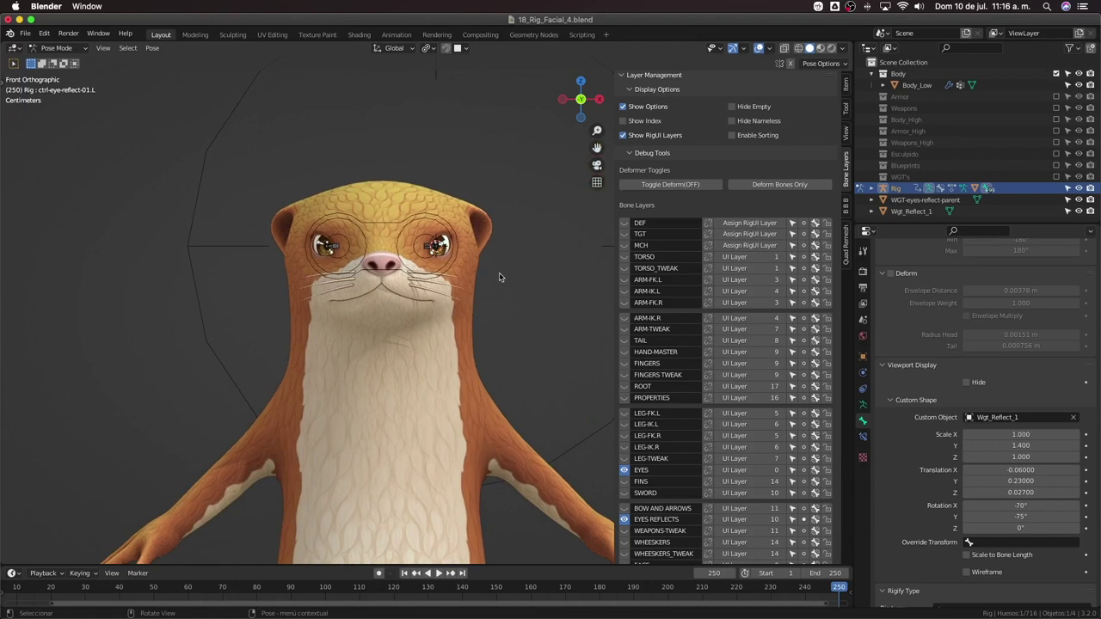
{"action": "scroll", "coordinate": [494, 286], "scroll_direction": "up", "scroll_amount": 2}
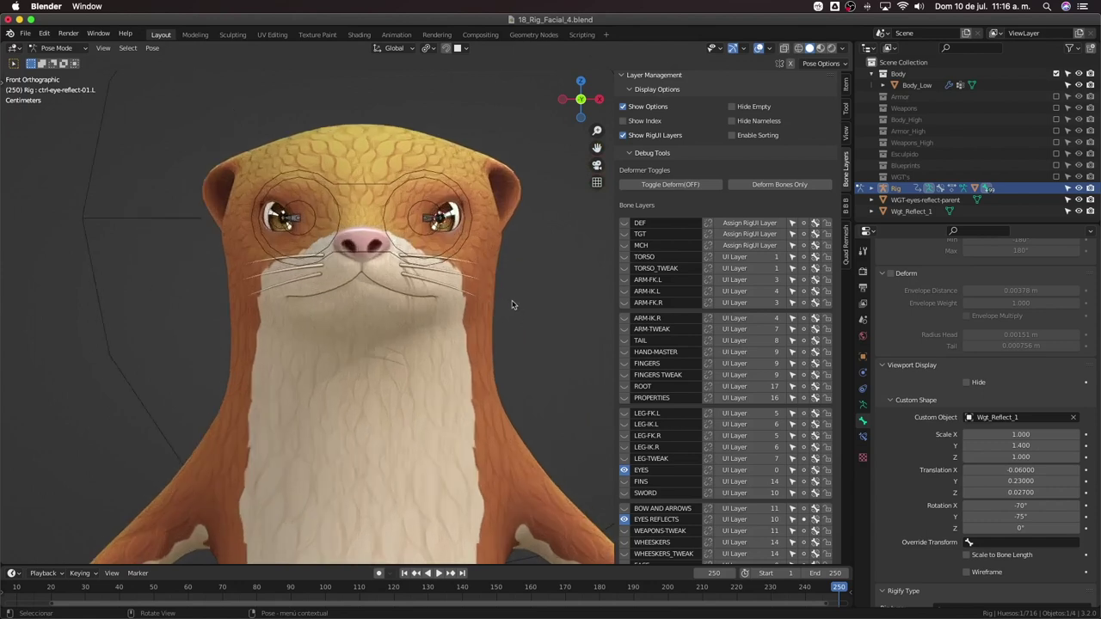
Switch from Pose Mode to Object Mode and move the Wgt_Reflect_1 widget away from the otter's face
{"action": "scroll", "coordinate": [505, 305], "scroll_direction": "down", "scroll_amount": 4}
{"action": "middle_click_drag", "start_coordinate": [504, 311], "coordinate": [508, 382]}
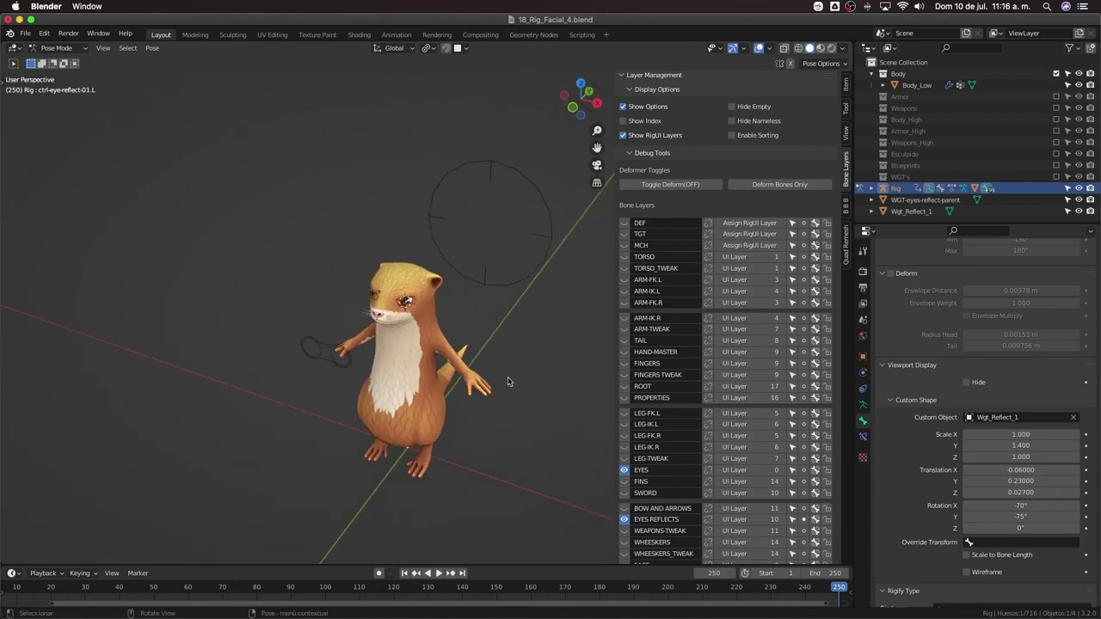
{"action": "scroll", "coordinate": [520, 348], "scroll_direction": "up", "scroll_amount": 2}
{"action": "key", "text": "ctrl+Tab"}
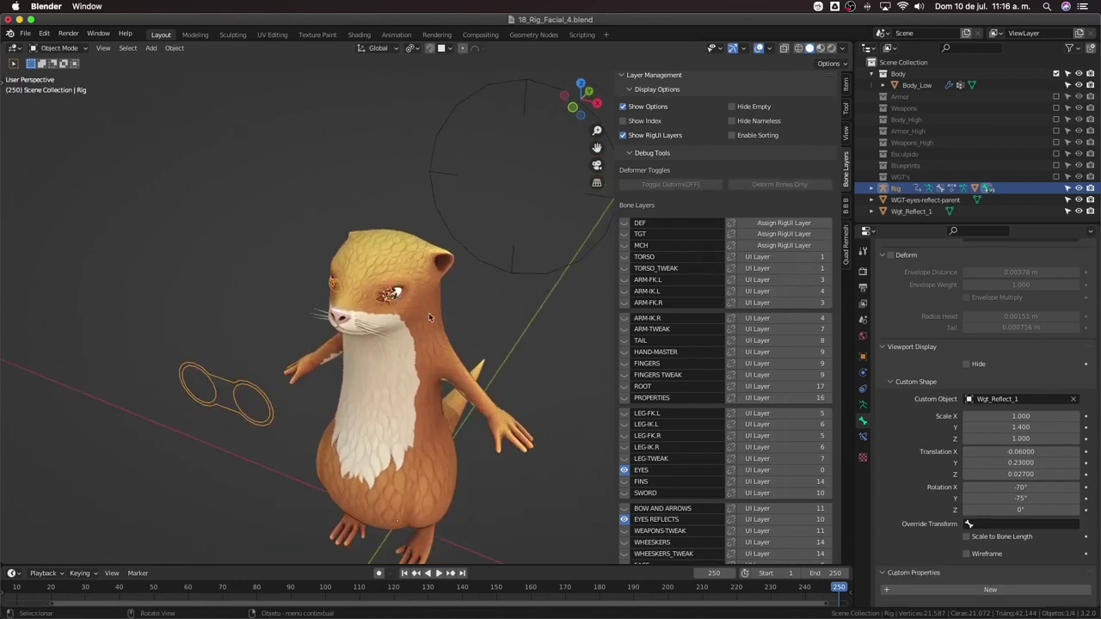
{"action": "left_click", "coordinate": [382, 298]}
{"action": "key", "text": "g"}
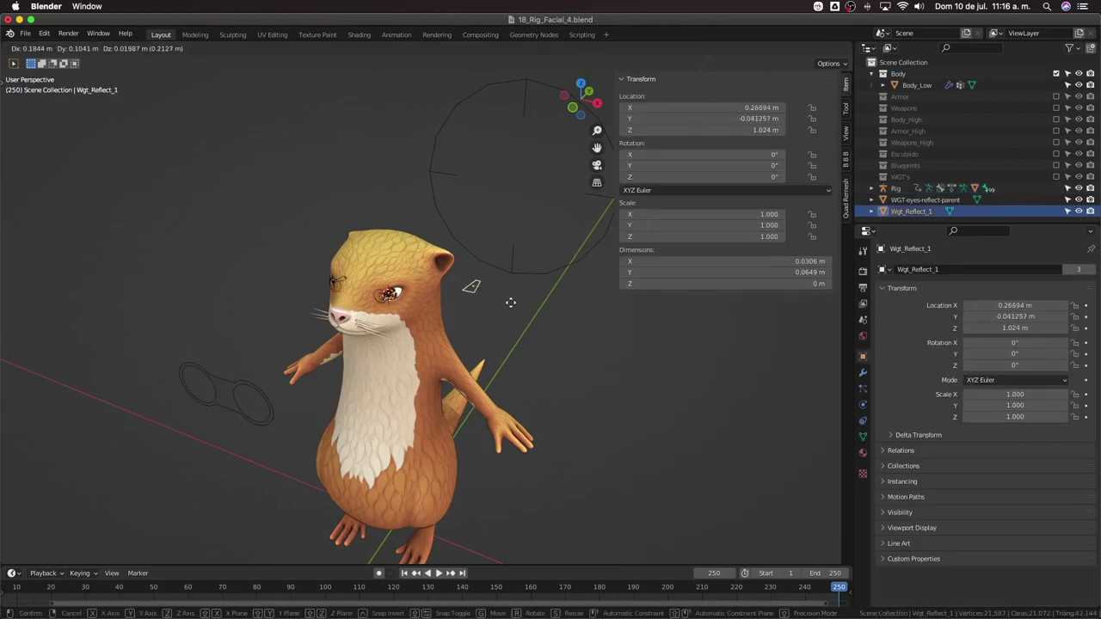
{"action": "left_click", "coordinate": [518, 298]}
{"action": "left_click_drag", "start_coordinate": [482, 211], "coordinate": [544, 305]}
{"action": "key", "text": "m"}
{"action": "left_click", "coordinate": [531, 293]}
Scale the reflection widget's mesh along the X axis in Edit Mode
{"action": "key", "text": "KP_1"}
{"action": "scroll", "coordinate": [482, 312], "scroll_direction": "up", "scroll_amount": 5}
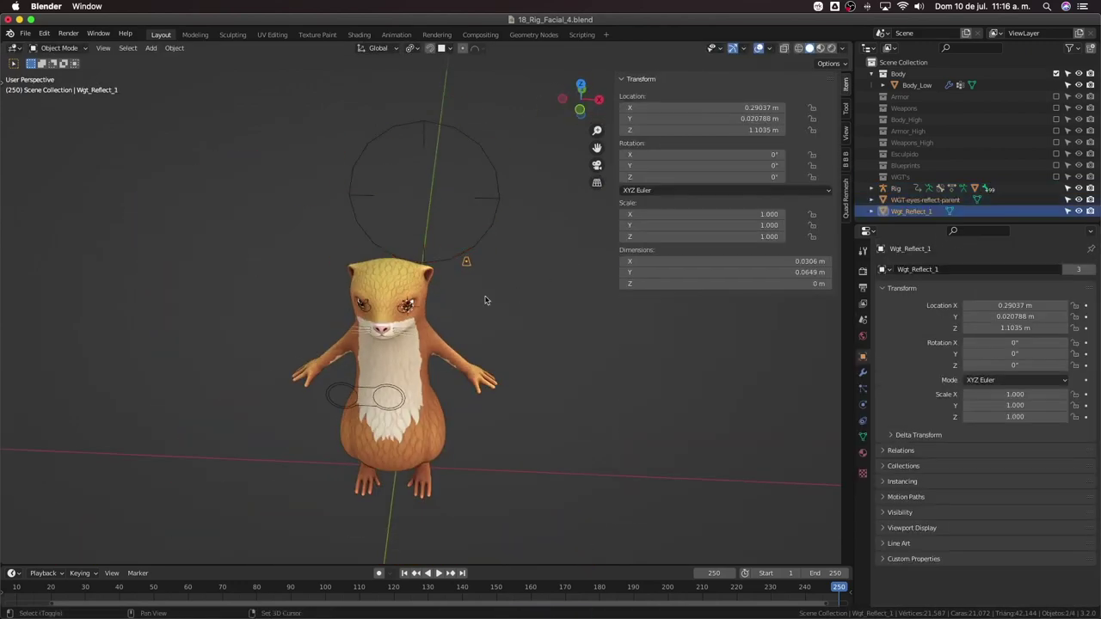
{"action": "middle_click_drag", "start_coordinate": [484, 300], "coordinate": [585, 351]}
{"action": "key", "text": "Tab"}
{"action": "key", "text": "s"}
{"action": "key", "text": "x"}
{"action": "left_click", "coordinate": [712, 334]}
{"action": "middle_click_drag", "start_coordinate": [712, 334], "coordinate": [717, 321]}
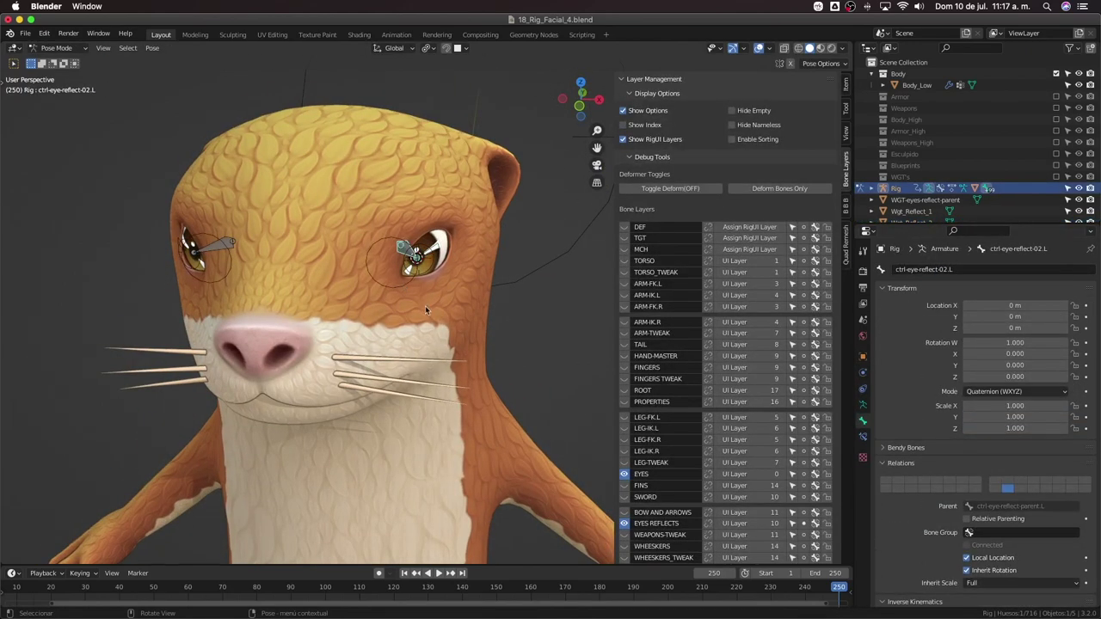
Assign Wgt_Reflect_2 as the custom shape of the ctrl-eye-reflect-02.L bone
{"action": "left_click", "coordinate": [862, 438]}
{"action": "left_click", "coordinate": [863, 420]}
{"action": "left_click", "coordinate": [997, 405]}
{"action": "left_click", "coordinate": [1005, 432]}
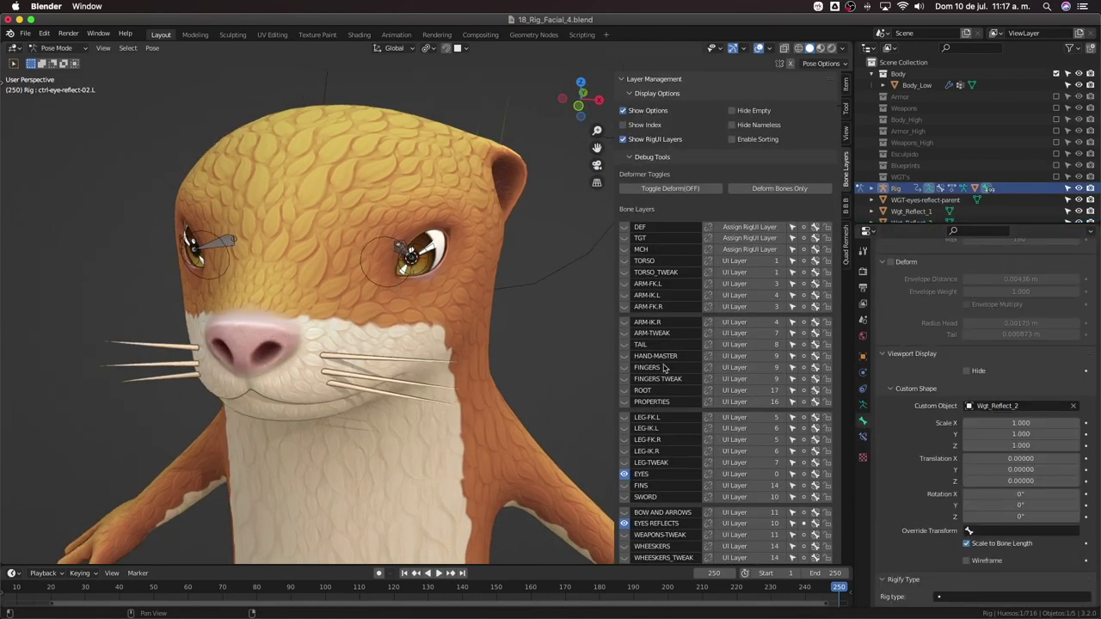
Set this custom shape's rotation to -70° in X and -75° in Y, and turn on Wireframe
{"action": "left_click", "coordinate": [990, 489]}
{"action": "type", "text": "-70"}
{"action": "key", "text": "Tab"}
{"action": "type", "text": "-75"}
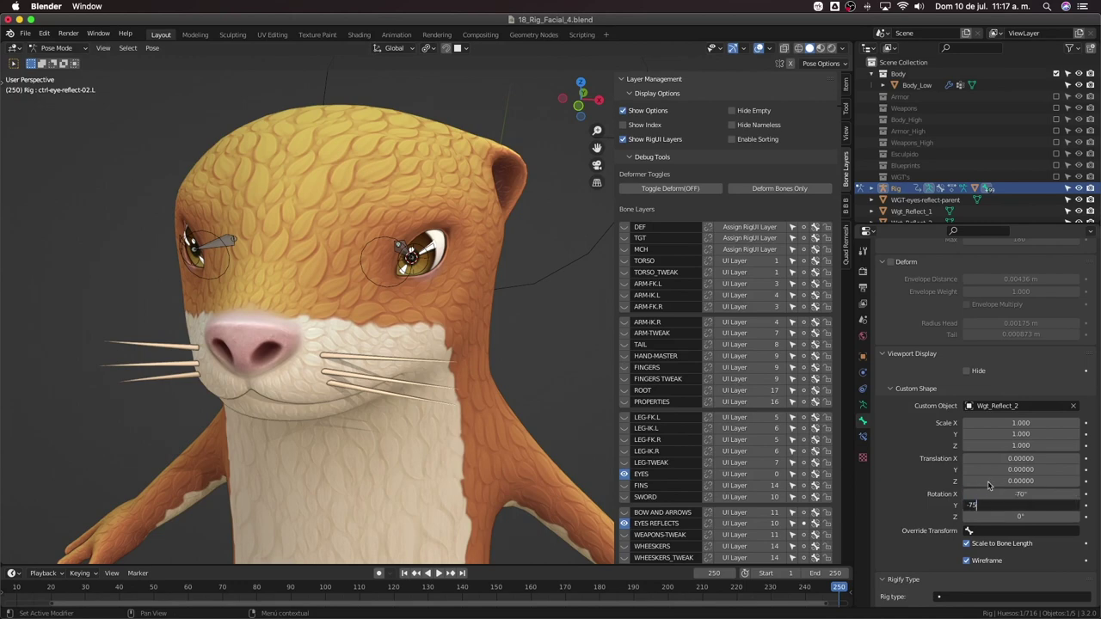
{"action": "key", "text": "Return"}
Set the ctrl-eye-reflect-02.L custom shape's Y translation to 0.23
{"action": "left_click_drag", "start_coordinate": [1013, 469], "coordinate": [1022, 470]}
{"action": "key", "text": "KP_Decimal"}
{"action": "scroll", "coordinate": [459, 344], "scroll_direction": "down", "scroll_amount": 5}
{"action": "middle_click_drag", "start_coordinate": [400, 342], "coordinate": [459, 344]}
{"action": "double_click", "coordinate": [1028, 469]}
{"action": "type", "text": ".23"}
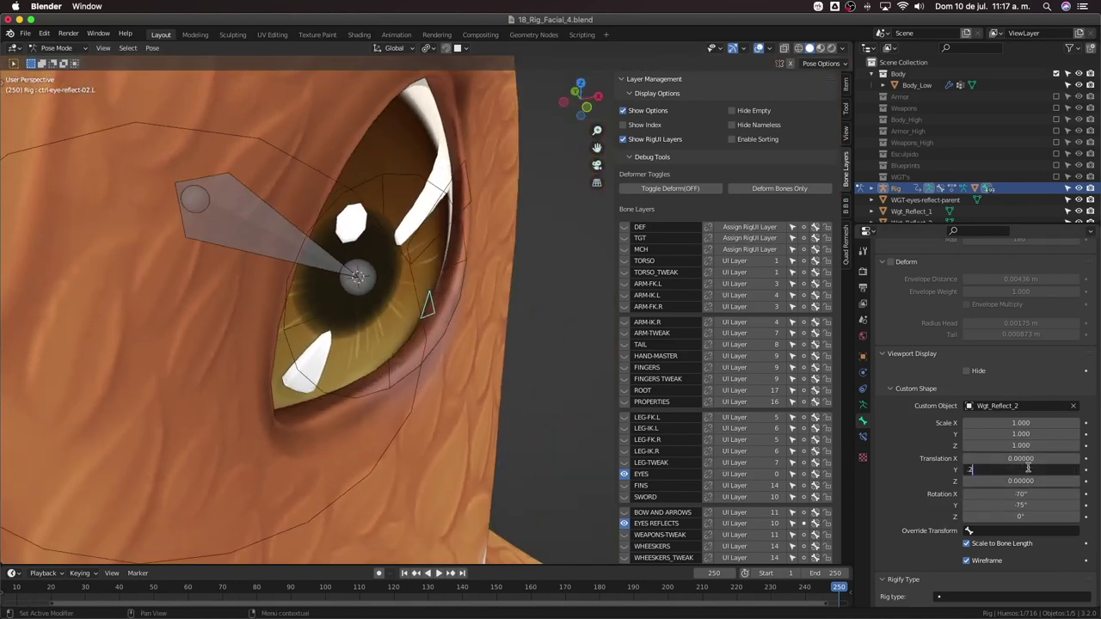
{"action": "key", "text": "Return"}
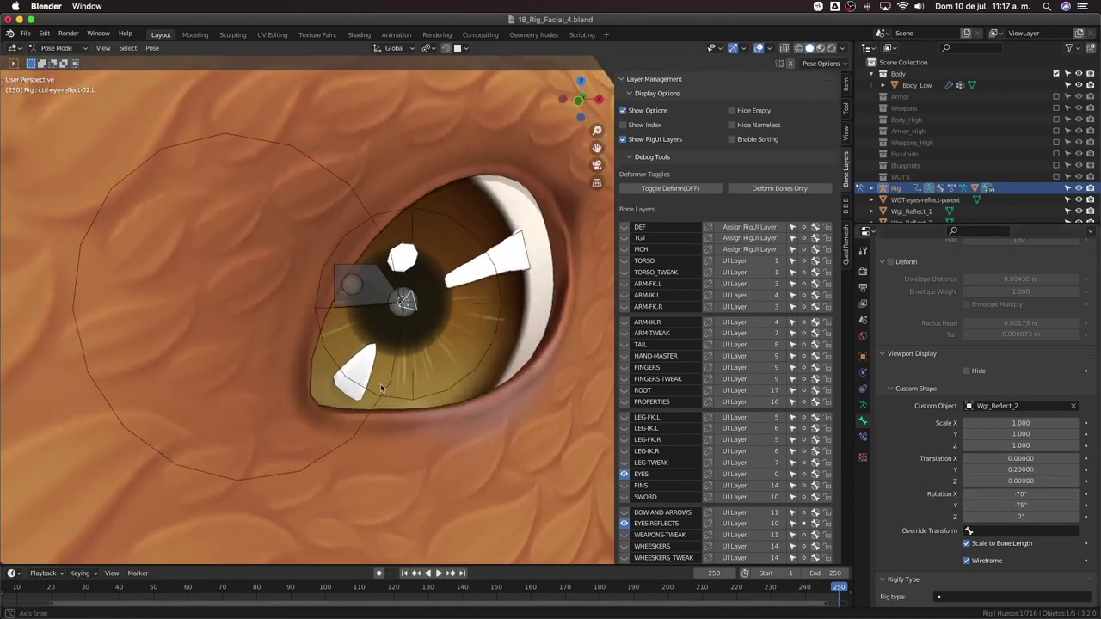
Set the ctrl-eye-reflect-02.L custom shape's Y scale to 2.2 and its Y rotation to 150°
{"action": "double_click", "coordinate": [1020, 434]}
{"action": "type", "text": "2.1"}
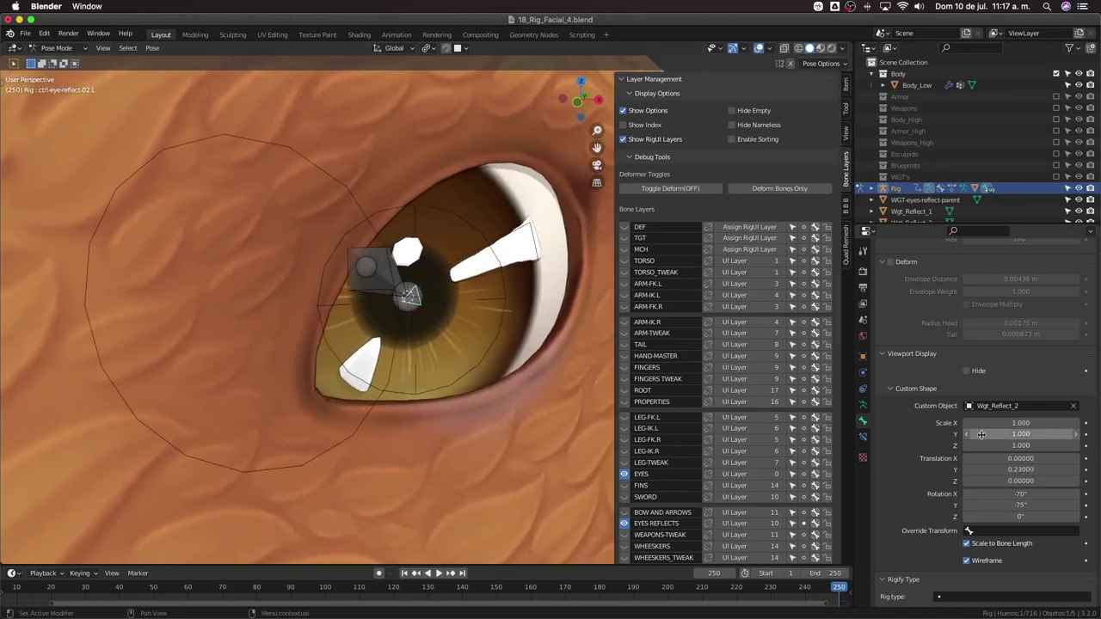
{"action": "key", "text": "Return"}
{"action": "left_click_drag", "start_coordinate": [1020, 434], "coordinate": [1025, 435]}
{"action": "left_click_drag", "start_coordinate": [1006, 504], "coordinate": [954, 504]}
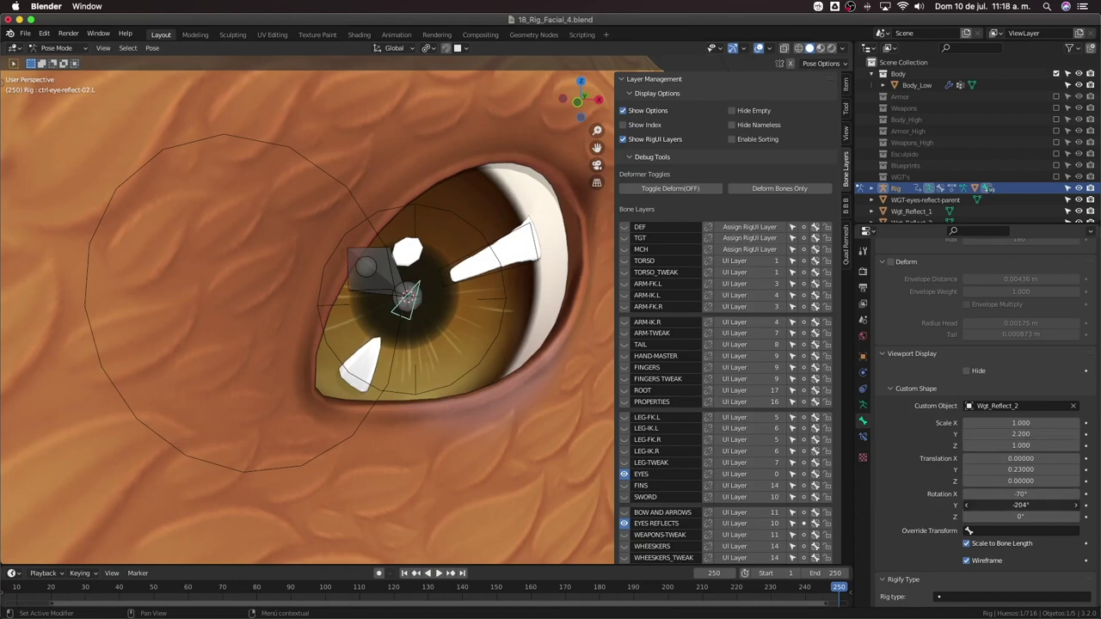
{"action": "left_click_drag", "start_coordinate": [1021, 504], "coordinate": [1032, 504]}
Set the shape's translation to 0.026 in X and -0.054 in Z, and turn off Scale to Bone Length
{"action": "middle_click_drag", "start_coordinate": [430, 376], "coordinate": [433, 403]}
{"action": "left_click_drag", "start_coordinate": [1020, 459], "coordinate": [998, 480]}
{"action": "left_click", "coordinate": [974, 545]}
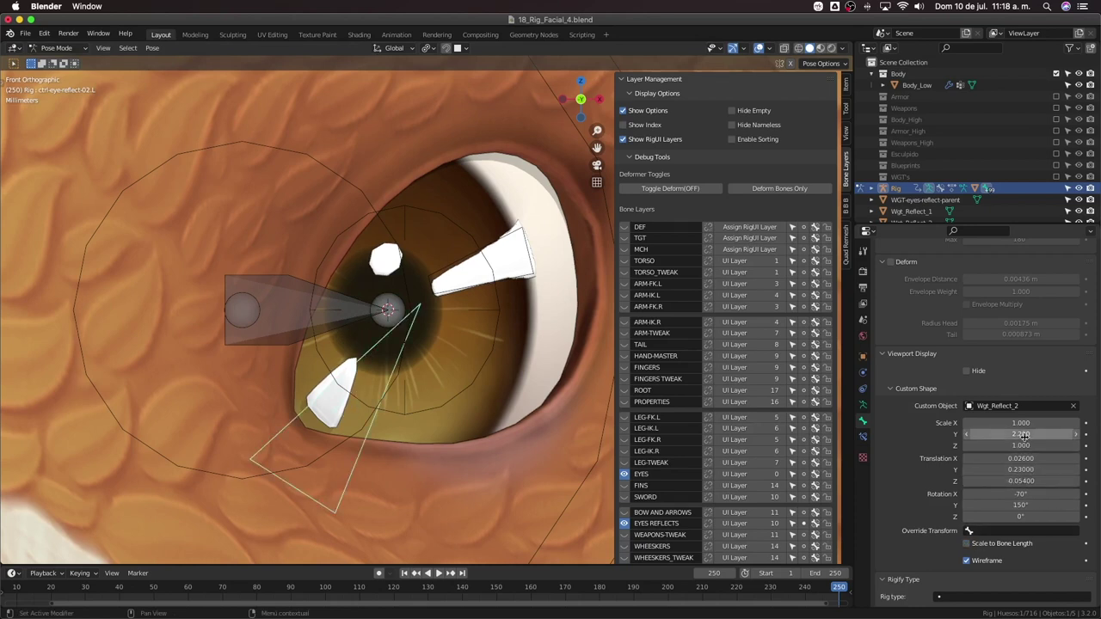
Set the scale of the ctrl-eye-reflect-02.L custom shape to 0.7 in X and 0.9 in Y and Z
{"action": "left_click_drag", "start_coordinate": [1020, 434], "coordinate": [1002, 423]}
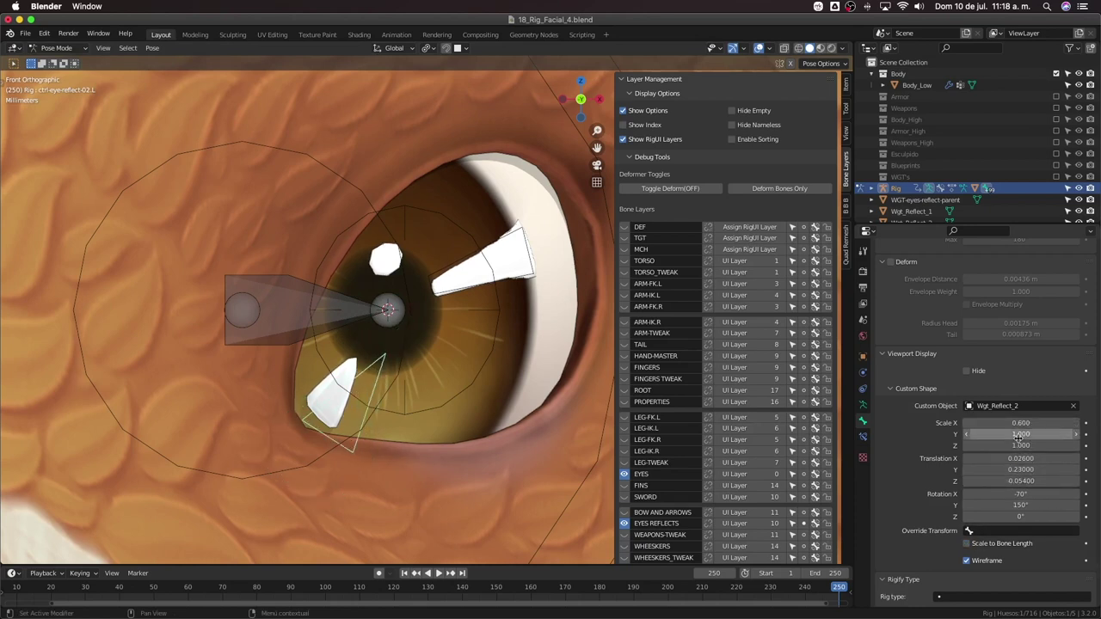
{"action": "double_click", "coordinate": [1022, 422]}
{"action": "key", "text": "BackSpace"}
{"action": "type", "text": ".7"}
{"action": "key", "text": "Return"}
{"action": "double_click", "coordinate": [1013, 435]}
{"action": "type", "text": ".9"}
{"action": "key", "text": "Tab"}
{"action": "type", "text": "-.9"}
{"action": "key", "text": "Return"}
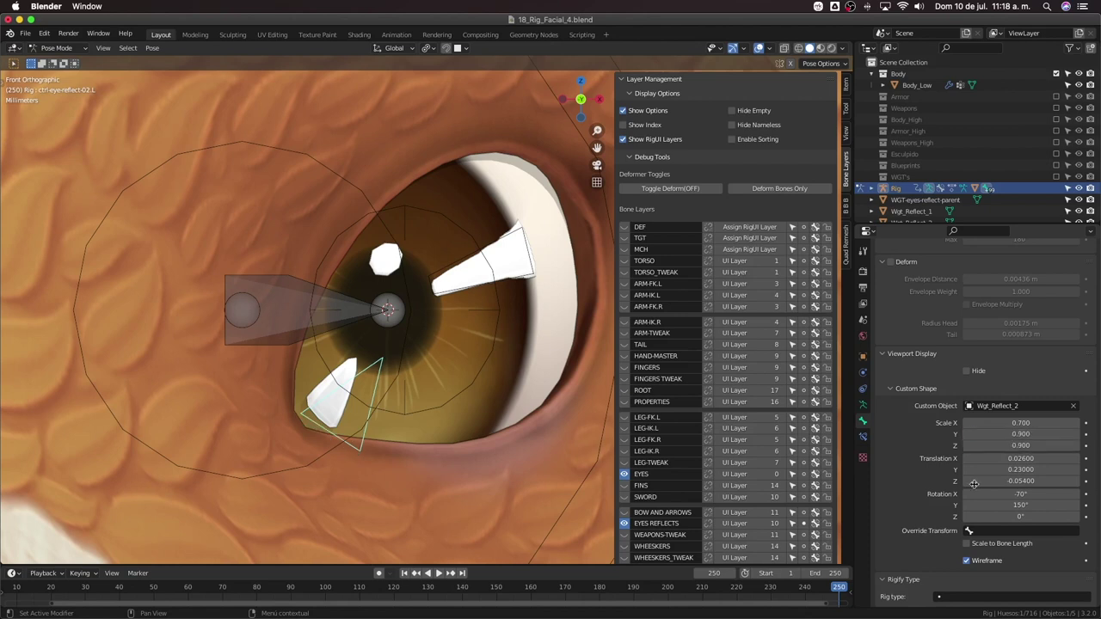
Set the shape's X scale to 0.4 and its translation to 0.23 in Y and -0.05 in Z
{"action": "left_click_drag", "start_coordinate": [1020, 458], "coordinate": [1042, 458]}
{"action": "left_click_drag", "start_coordinate": [1021, 470], "coordinate": [1066, 459]}
{"action": "double_click", "coordinate": [1015, 470]}
{"action": "type", "text": ".23"}
{"action": "key", "text": "Return"}
Set the ctrl-eye-reflect-02.L custom shape's X translation to 0.04 and its Y scale to 0.7
{"action": "double_click", "coordinate": [1007, 459]}
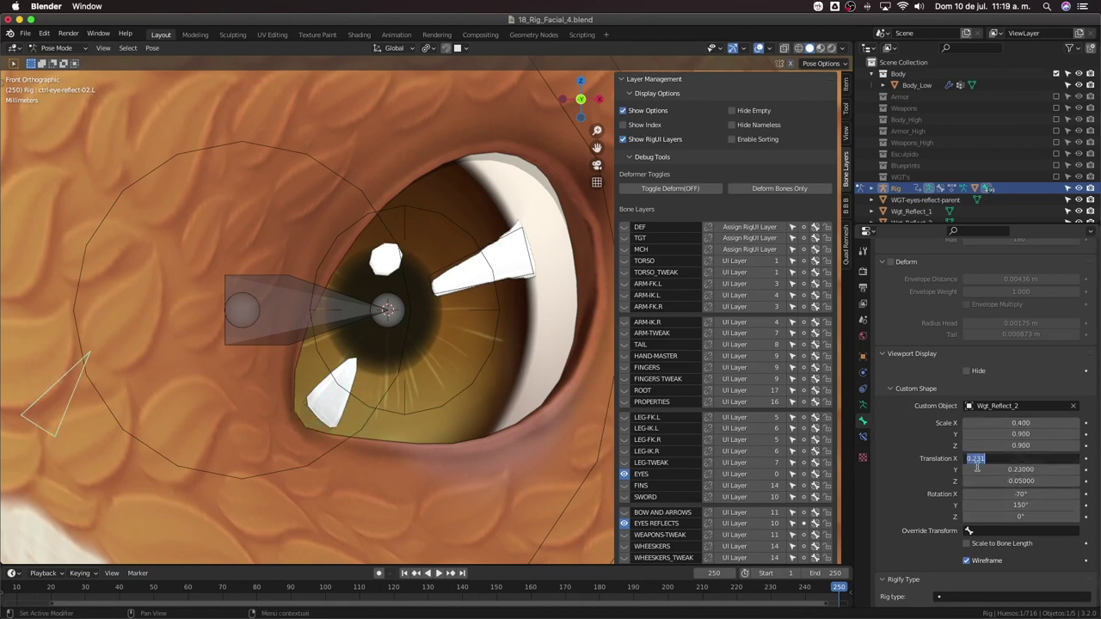
{"action": "type", "text": ".4"}
{"action": "key", "text": "Return"}
{"action": "double_click", "coordinate": [1013, 459]}
{"action": "type", "text": ".04"}
{"action": "key", "text": "Return"}
{"action": "scroll", "coordinate": [417, 434], "scroll_direction": "down", "scroll_amount": 3}
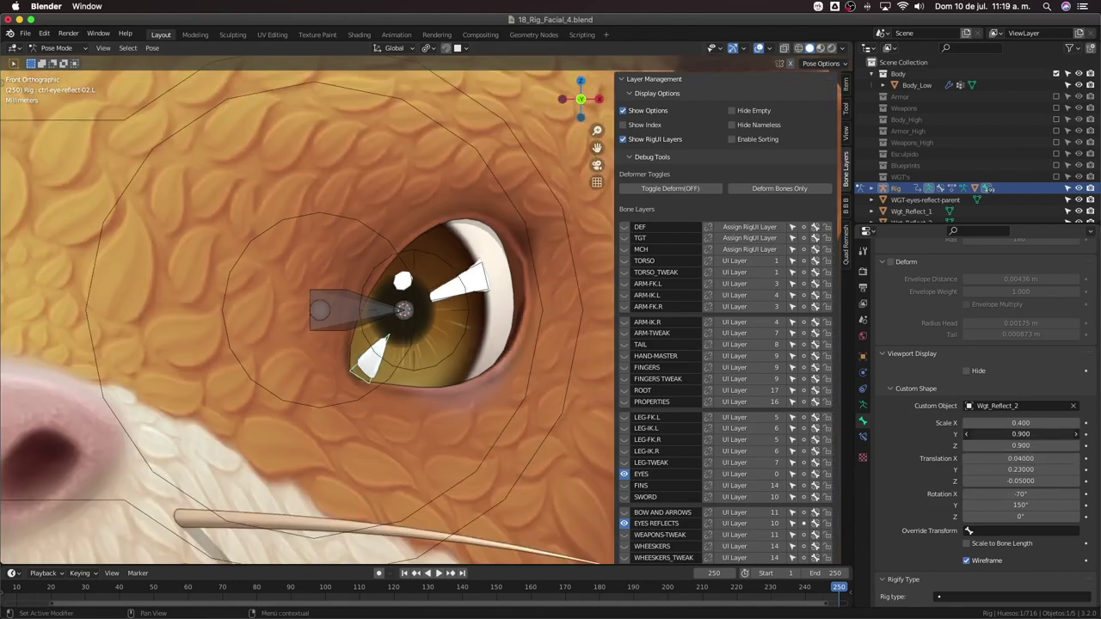
{"action": "left_click", "coordinate": [1075, 435]}
Test-rotate and test-scale the ctrl-eye-reflect-02.L bone to check how its shape follows the lower reflection
{"action": "scroll", "coordinate": [357, 395], "scroll_direction": "down", "scroll_amount": 3}
{"action": "key", "text": "r"}
{"action": "key", "text": "r"}
{"action": "right_click", "coordinate": [347, 405]}
{"action": "middle_click_drag", "start_coordinate": [347, 406], "coordinate": [473, 337]}
{"action": "key", "text": "r"}
{"action": "key", "text": "r"}
{"action": "right_click", "coordinate": [443, 352]}
{"action": "key", "text": "s"}
{"action": "right_click", "coordinate": [416, 345]}
Capture a screenshot of the ctrl-eye-reflect-02.L custom shape values for reference
{"action": "scroll", "coordinate": [414, 346], "scroll_direction": "down", "scroll_amount": 3}
{"action": "key", "text": "super+shift+4"}
{"action": "left_click_drag", "start_coordinate": [940, 383], "coordinate": [1073, 543]}
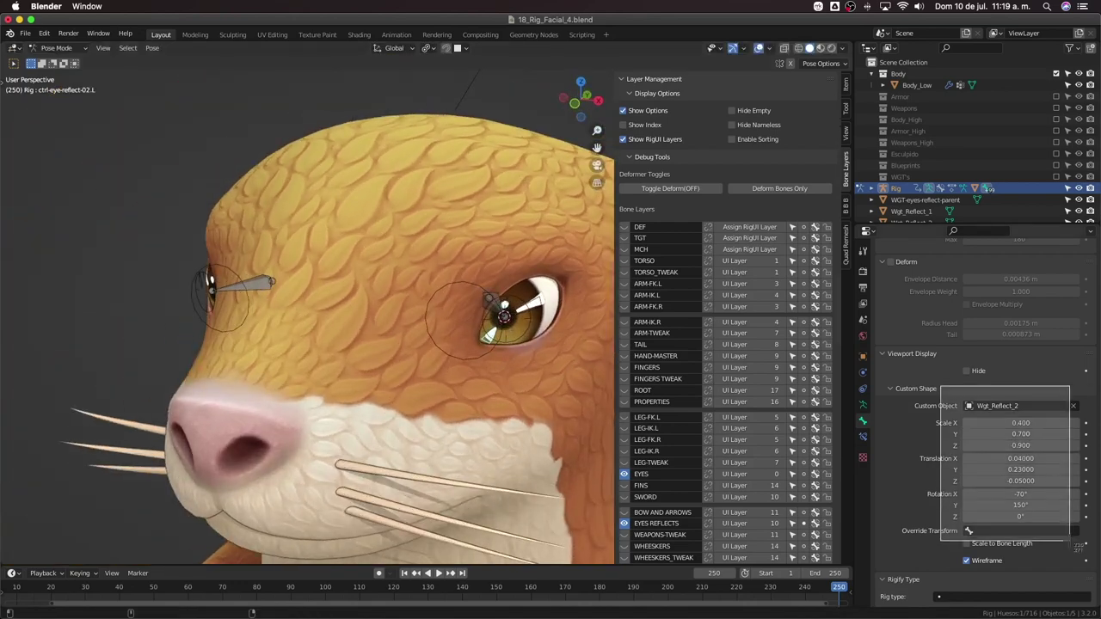
Assign Wgt_Reflect_2 as the ctrl-eye-reflect-02.R bone's custom shape and set its scale to 0.4 in X, 0.7 in Y and 0.9 in Z
{"action": "middle_click_drag", "start_coordinate": [490, 344], "coordinate": [160, 312]}
{"action": "left_click", "coordinate": [160, 313]}
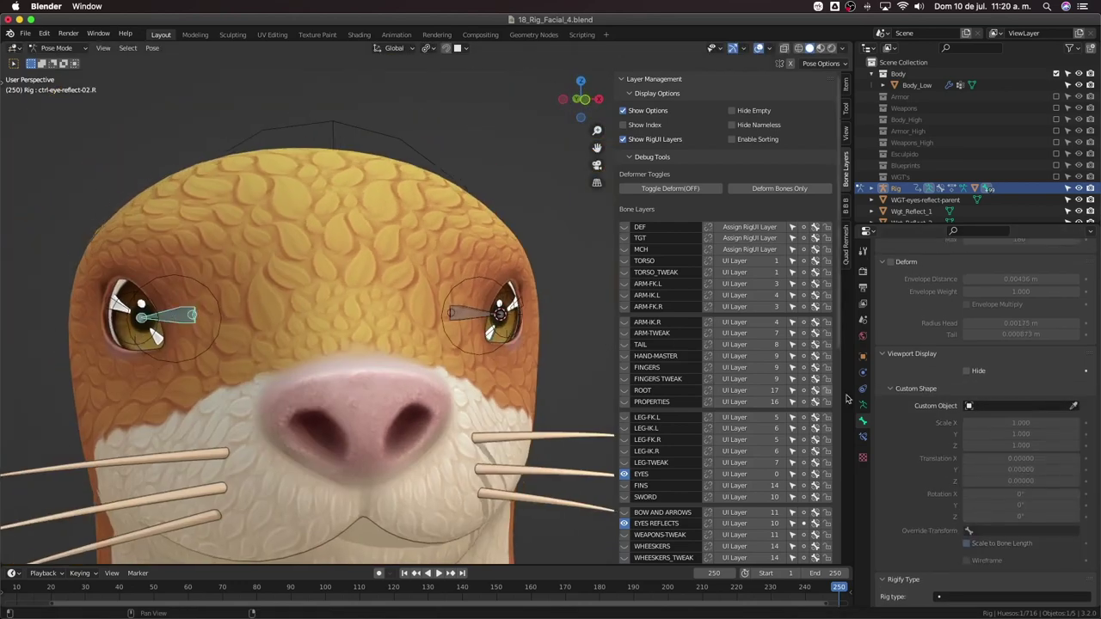
{"action": "left_click", "coordinate": [1017, 425]}
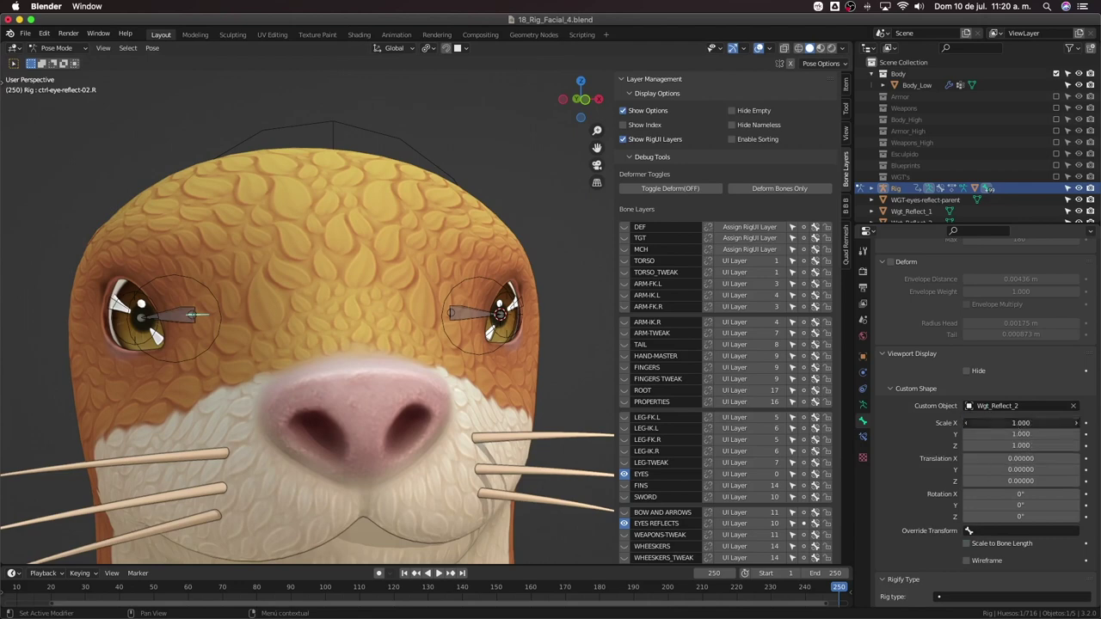
{"action": "type", "text": ".4"}
{"action": "key", "text": "Tab"}
{"action": "type", "text": ".7"}
{"action": "key", "text": "Tab"}
{"action": "type", "text": ".9"}
{"action": "key", "text": "Return"}
Set the ctrl-eye-reflect-02.R custom shape's rotation to -70° in X and -150° in Y
{"action": "left_click", "coordinate": [1020, 506]}
{"action": "type", "text": "-150"}
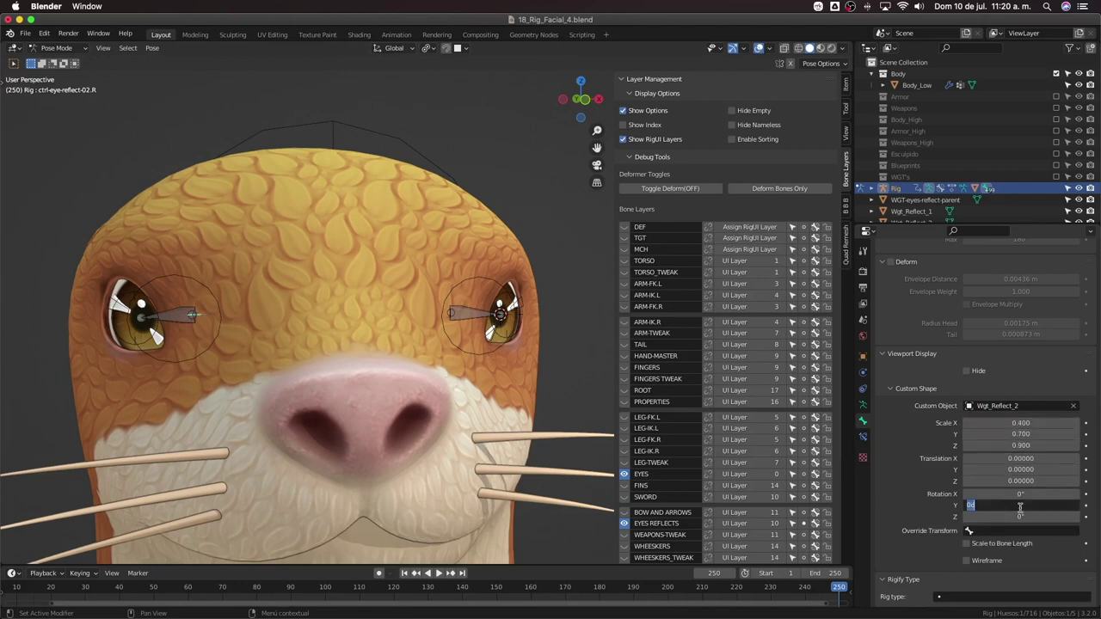
{"action": "key", "text": "Return"}
{"action": "left_click", "coordinate": [1020, 494]}
{"action": "type", "text": "-70"}
{"action": "key", "text": "Return"}
Set the ctrl-eye-reflect-02.R custom shape's translation to -0.04 in X, 0.23 in Y and -0.05 in Z
{"action": "left_click", "coordinate": [1023, 469]}
{"action": "type", "text": "0.23"}
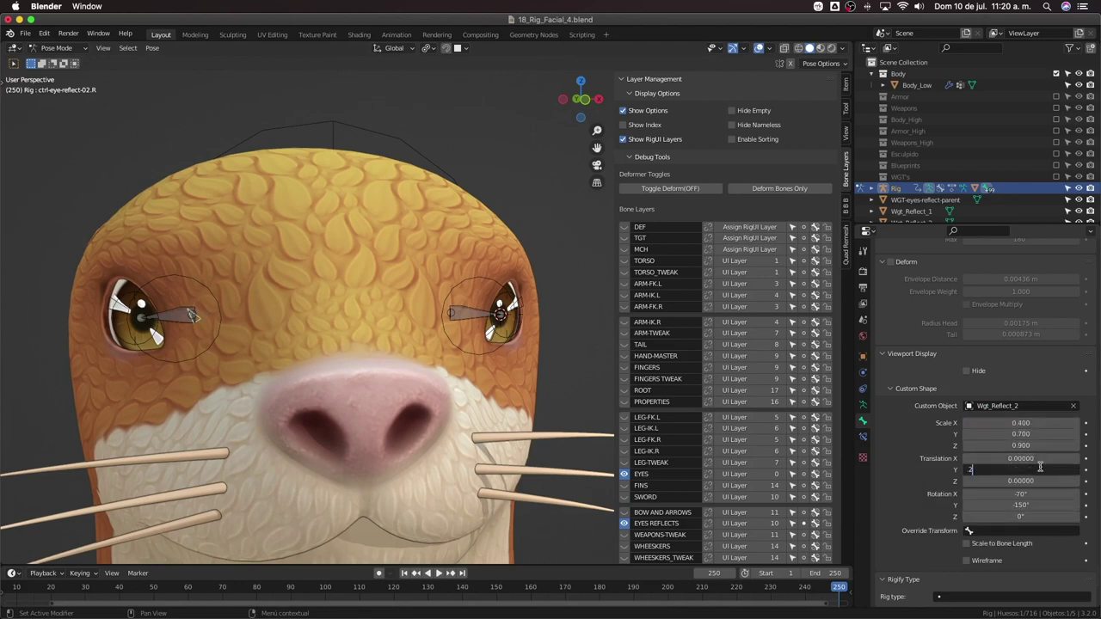
{"action": "key", "text": "Return"}
{"action": "left_click", "coordinate": [1025, 459]}
{"action": "type", "text": "-0.04"}
{"action": "key", "text": "Return"}
{"action": "left_click", "coordinate": [1033, 482]}
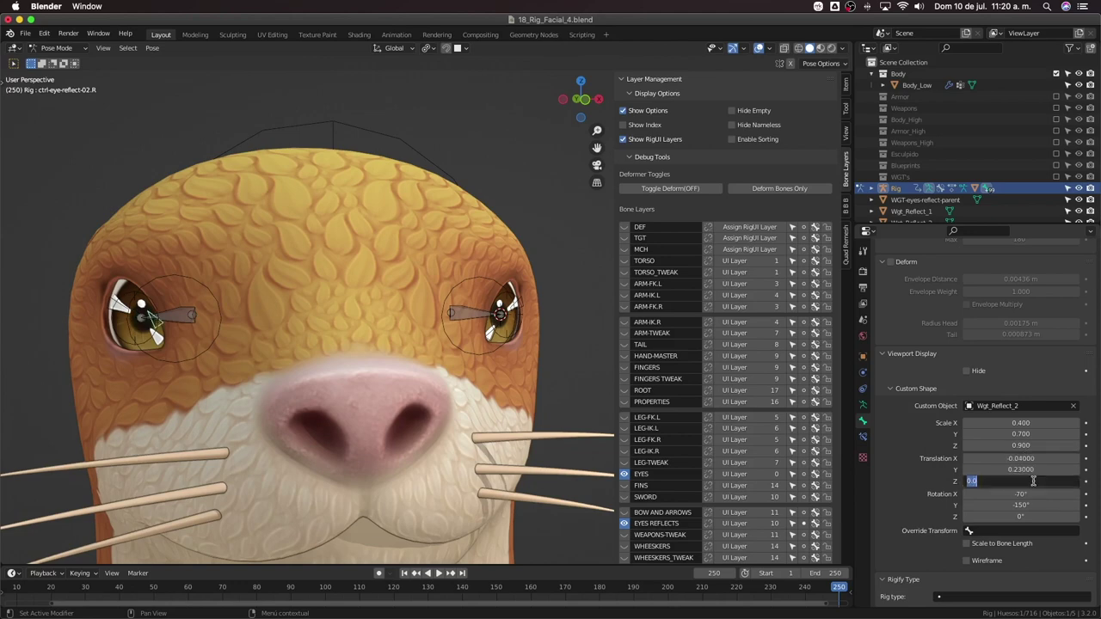
{"action": "type", "text": "-0.05"}
{"action": "key", "text": "Return"}
Test-rotate the ctrl-eye-reflect-02.R bone in front view to check its shape against the reflection
{"action": "key", "text": "KP_1"}
{"action": "key", "text": "r"}
{"action": "key", "text": "r"}
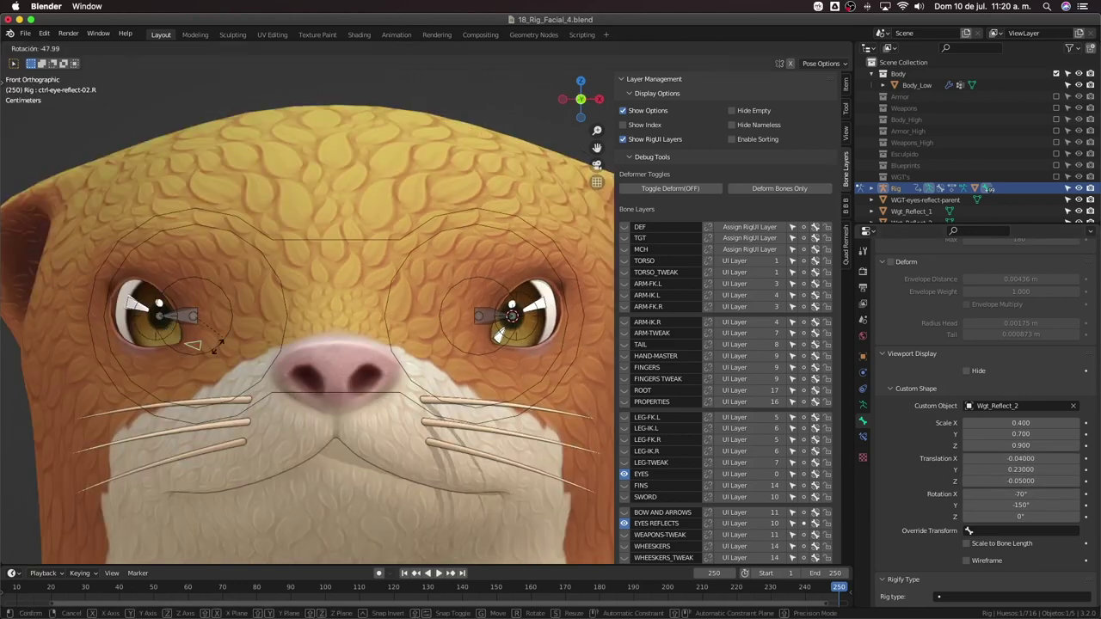
{"action": "key", "text": "Escape"}
Test-rotate the ctrl-eye-reflect-03.R bone and the remaining unshaped bone of the other eye
{"action": "left_click", "coordinate": [184, 315]}
{"action": "key", "text": "r"}
{"action": "key", "text": "r"}
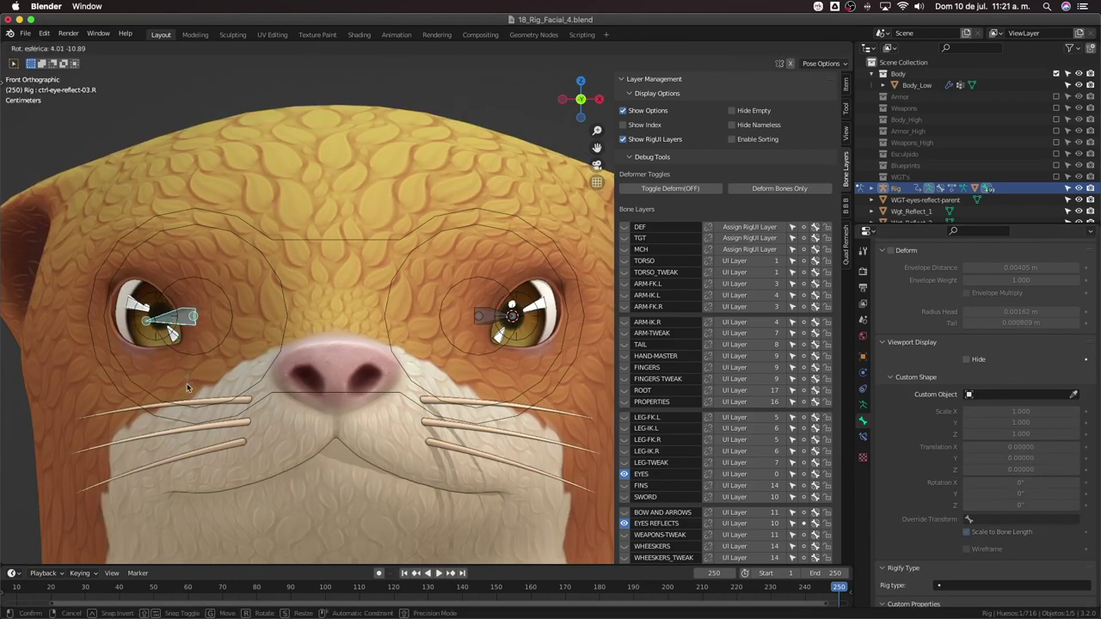
{"action": "key", "text": "r"}
{"action": "key", "text": "y"}
{"action": "key", "text": "y"}
{"action": "key", "text": "Escape"}
{"action": "left_click", "coordinate": [489, 317]}
{"action": "key", "text": "r"}
{"action": "key", "text": "y"}
{"action": "key", "text": "y"}
{"action": "key", "text": "Escape"}
Try out Relative Parenting on the ctrl-eye-reflect-01.L bone
{"action": "middle_click_drag", "start_coordinate": [514, 347], "coordinate": [449, 349]}
{"action": "scroll", "coordinate": [481, 331], "scroll_direction": "up", "scroll_amount": 4}
{"action": "left_click", "coordinate": [497, 324]}
{"action": "scroll", "coordinate": [935, 405], "scroll_direction": "up", "scroll_amount": 8}
{"action": "middle_click_drag", "start_coordinate": [541, 398], "coordinate": [544, 381]}
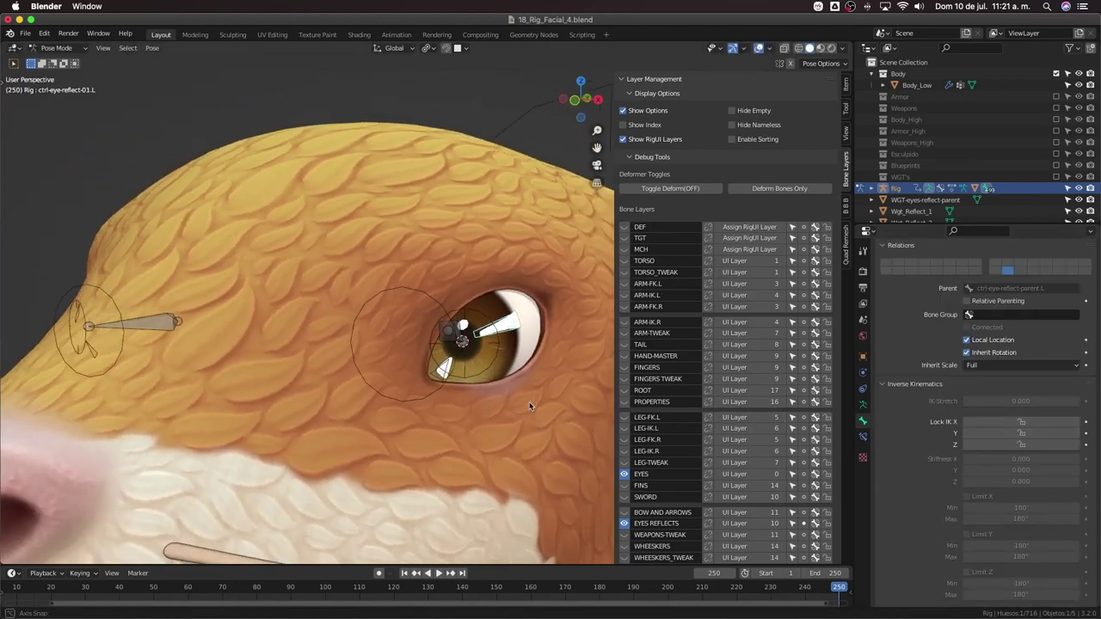
{"action": "left_click", "coordinate": [967, 302]}
{"action": "left_click", "coordinate": [966, 301]}
Test-rotate the ctrl-eye-reflect-parent.L bone to check that the reflections and their shapes follow it
{"action": "left_click", "coordinate": [476, 373]}
{"action": "key", "text": "r"}
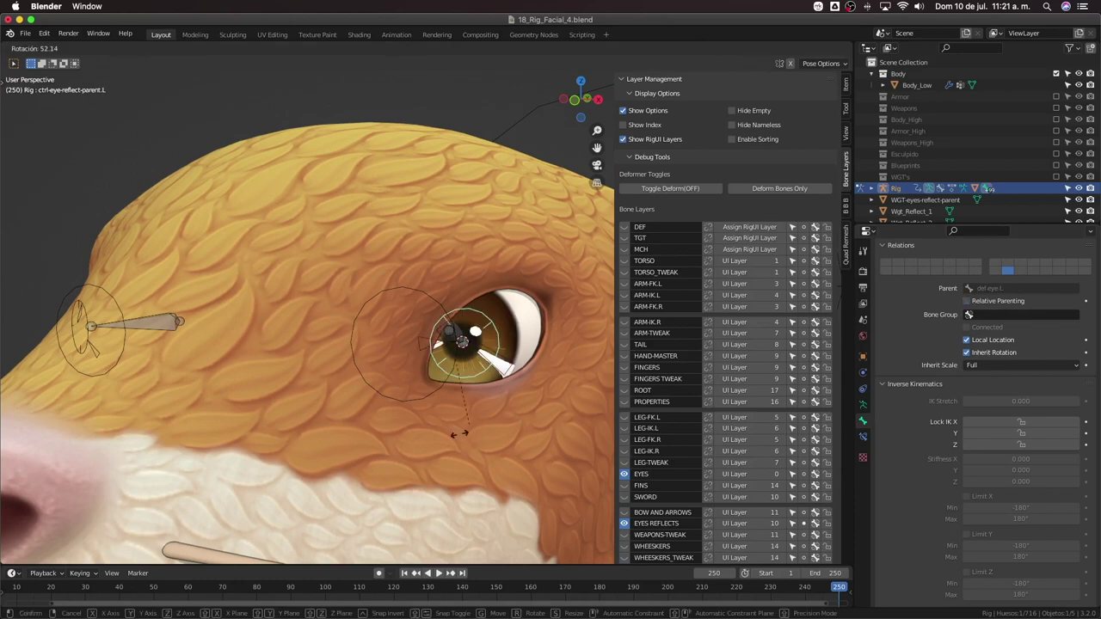
{"action": "key", "text": "Escape"}
{"action": "middle_click_drag", "start_coordinate": [320, 410], "coordinate": [418, 404]}
{"action": "left_click", "coordinate": [500, 320]}
Switch to Object Mode and add a mesh circle with 6 vertices
{"action": "key", "text": "ctrl+Tab"}
{"action": "scroll", "coordinate": [534, 325], "scroll_direction": "down", "scroll_amount": 8}
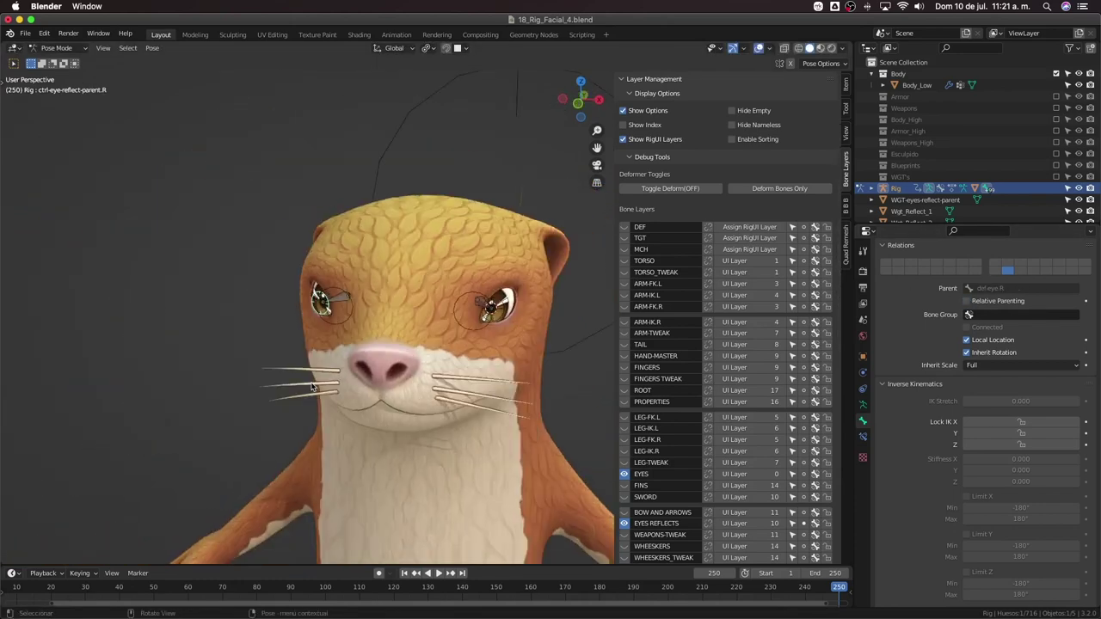
{"action": "key", "text": "shift+a"}
{"action": "left_click", "coordinate": [589, 344]}
{"action": "scroll", "coordinate": [574, 437], "scroll_direction": "down", "scroll_amount": 2}
{"action": "left_click", "coordinate": [93, 432]}
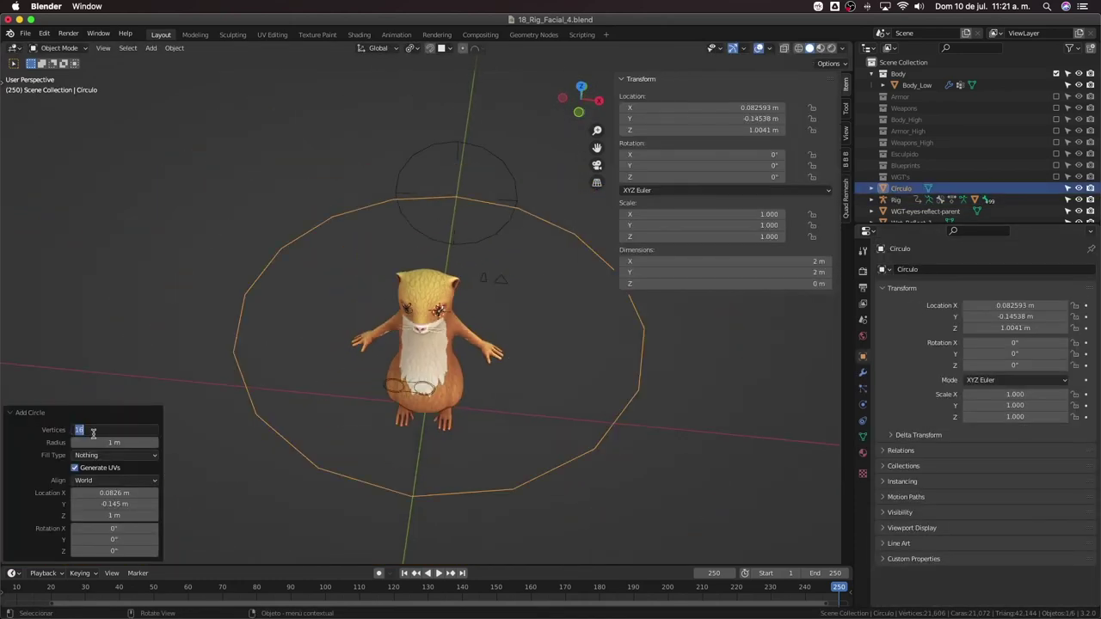
{"action": "type", "text": "6"}
{"action": "key", "text": "Return"}
Scale the hexagon's mesh down to about 0.35 × 0.40 m and move the object about 0.6 m along X
{"action": "key", "text": "Tab"}
{"action": "key", "text": "s"}
{"action": "left_click", "coordinate": [470, 347]}
{"action": "key", "text": "Tab"}
{"action": "key", "text": "g"}
{"action": "key", "text": "x"}
{"action": "left_click", "coordinate": [592, 354]}
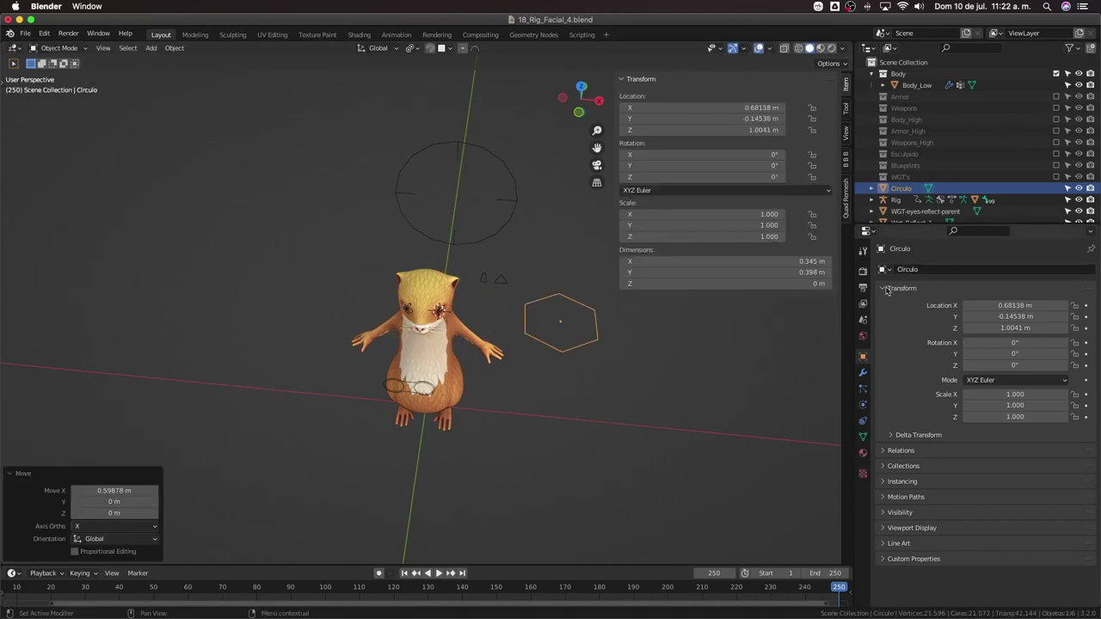
Rename the hexagon object to Wgt_Reflect_3, reusing the name of the Wgt_Reflect_2 widget
{"action": "left_click", "coordinate": [501, 279]}
{"action": "left_click", "coordinate": [938, 270]}
{"action": "left_click", "coordinate": [595, 323]}
{"action": "left_click", "coordinate": [934, 271]}
{"action": "type", "text": "Wgt_Reflect_2"}
{"action": "key", "text": "BackSpace"}
{"action": "type", "text": "3"}
{"action": "key", "text": "Return"}
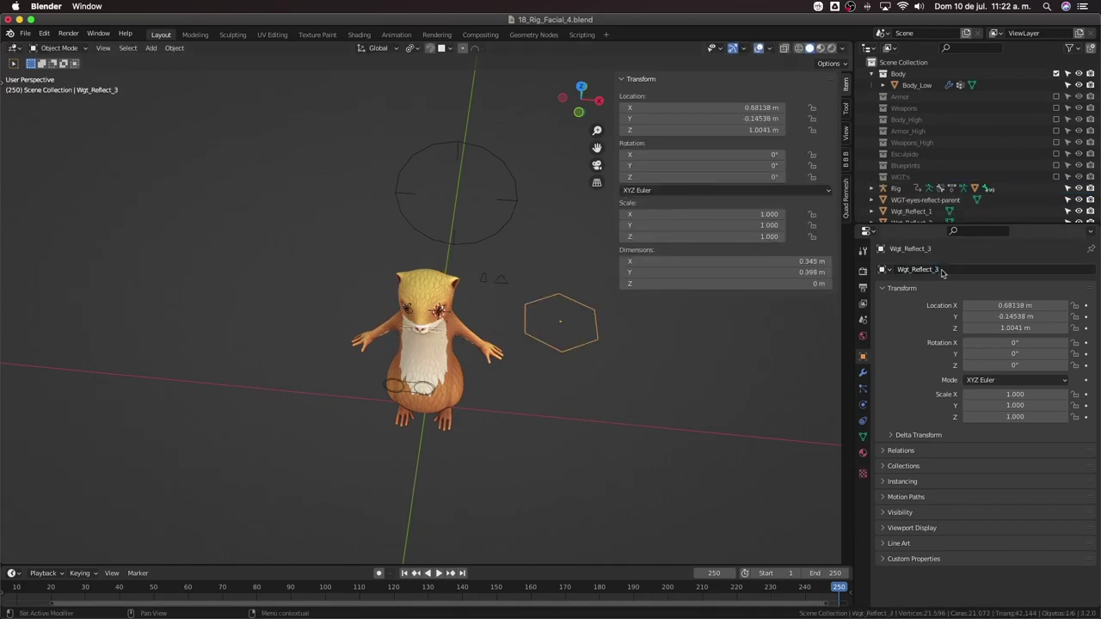
Rotate the Wgt_Reflect_3 hexagon's mesh 90° about X so it stands upright
{"action": "scroll", "coordinate": [456, 326], "scroll_direction": "up", "scroll_amount": 6}
{"action": "middle_click_drag", "start_coordinate": [481, 327], "coordinate": [361, 322]}
{"action": "key", "text": "Tab"}
{"action": "scroll", "coordinate": [472, 442], "scroll_direction": "down", "scroll_amount": 5}
{"action": "key", "text": "Tab"}
{"action": "scroll", "coordinate": [432, 346], "scroll_direction": "up", "scroll_amount": 5}
{"action": "middle_click_drag", "start_coordinate": [335, 369], "coordinate": [339, 294]}
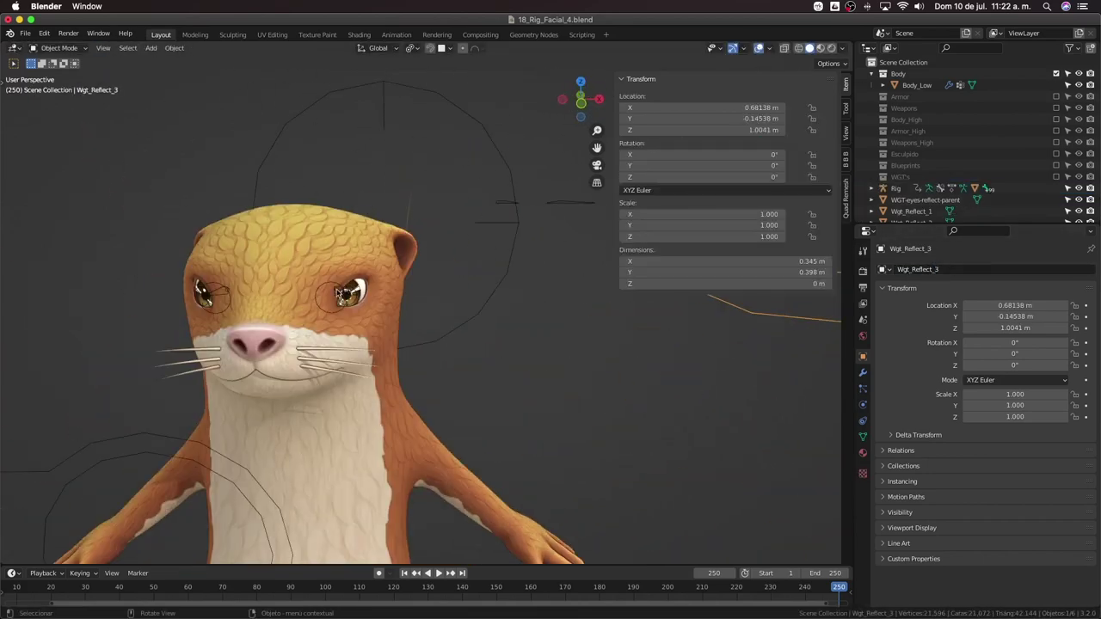
{"action": "scroll", "coordinate": [339, 294], "scroll_direction": "down", "scroll_amount": 4}
{"action": "middle_click_drag", "start_coordinate": [571, 359], "coordinate": [526, 368]}
{"action": "key", "text": "Tab"}
{"action": "key", "text": "r"}
{"action": "key", "text": "x"}
{"action": "key", "text": "9"}
{"action": "key", "text": "0"}
{"action": "key", "text": "Return"}
{"action": "key", "text": "KP_3"}
{"action": "key", "text": "g"}
{"action": "key", "text": "y"}
{"action": "key", "text": "1"}
{"action": "key", "text": "Return"}
{"action": "key", "text": "Tab"}
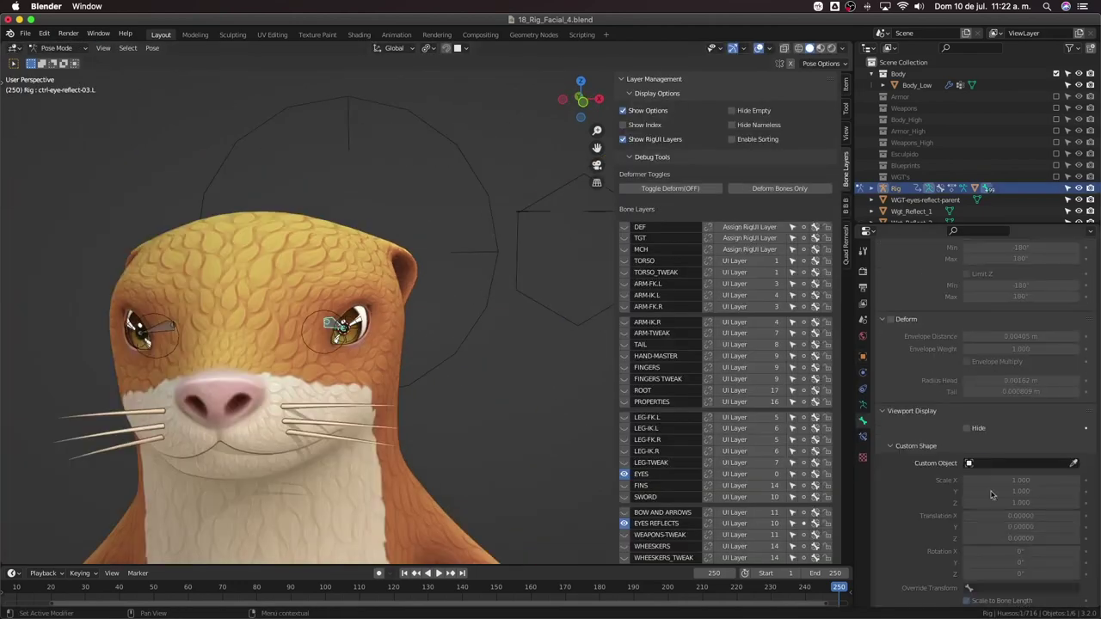
Assign Wgt_Reflect_3 as the custom shape of ctrl-eye-reflect-03.L and set its scale to 0.5
{"action": "left_click", "coordinate": [997, 464]}
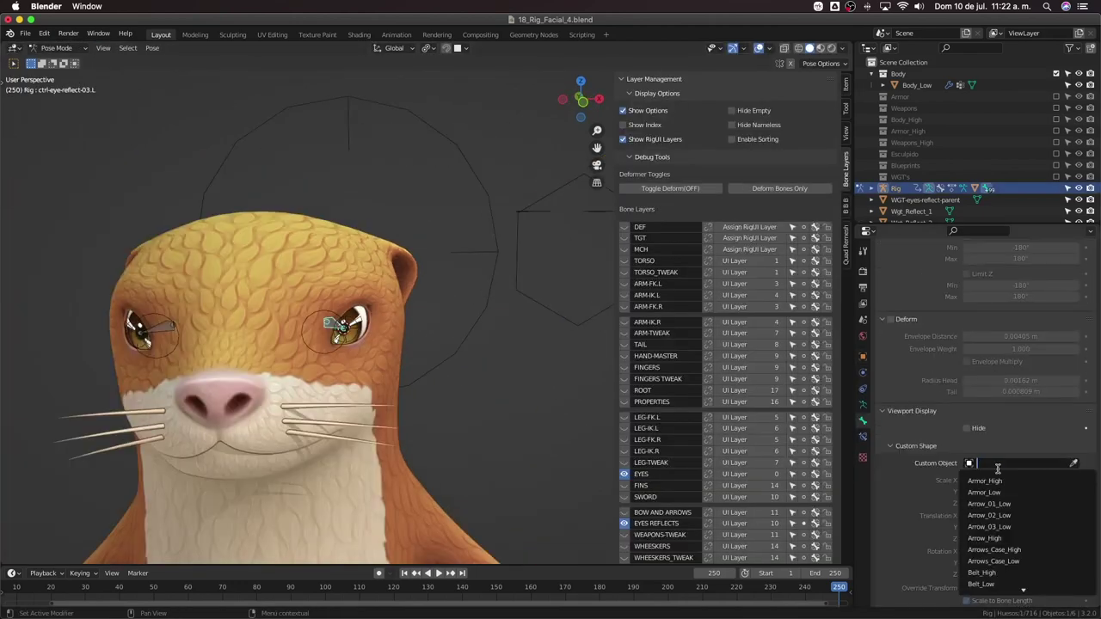
{"action": "type", "text": "ref"}
{"action": "left_click", "coordinate": [996, 514]}
{"action": "middle_click_drag", "start_coordinate": [447, 361], "coordinate": [503, 365]}
{"action": "left_click_drag", "start_coordinate": [1039, 481], "coordinate": [1038, 504]}
{"action": "type", "text": "0.5"}
{"action": "key", "text": "Return"}
Align the ctrl-eye-reflect-03.L shape with its reflection using scale 0.4, Y translation 0.13 and Z translation 0.032
{"action": "scroll", "coordinate": [453, 386], "scroll_direction": "up", "scroll_amount": 6}
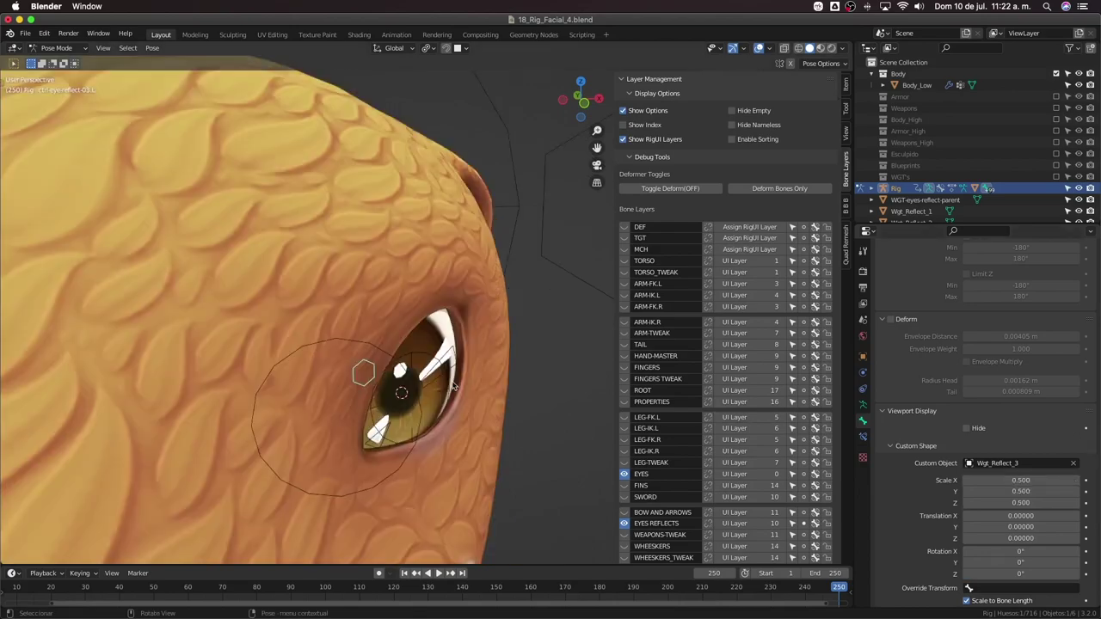
{"action": "scroll", "coordinate": [453, 386], "scroll_direction": "down", "scroll_amount": 2}
{"action": "middle_click_drag", "start_coordinate": [453, 386], "coordinate": [434, 360]}
{"action": "key", "text": "KP_7"}
{"action": "left_click_drag", "start_coordinate": [1020, 527], "coordinate": [1036, 527]}
{"action": "middle_click_drag", "start_coordinate": [387, 379], "coordinate": [374, 291]}
{"action": "scroll", "coordinate": [374, 292], "scroll_direction": "up", "scroll_amount": 4}
{"action": "key", "text": "KP_1"}
{"action": "left_click_drag", "start_coordinate": [1025, 503], "coordinate": [1027, 479]}
{"action": "type", "text": "0.4"}
{"action": "key", "text": "Return"}
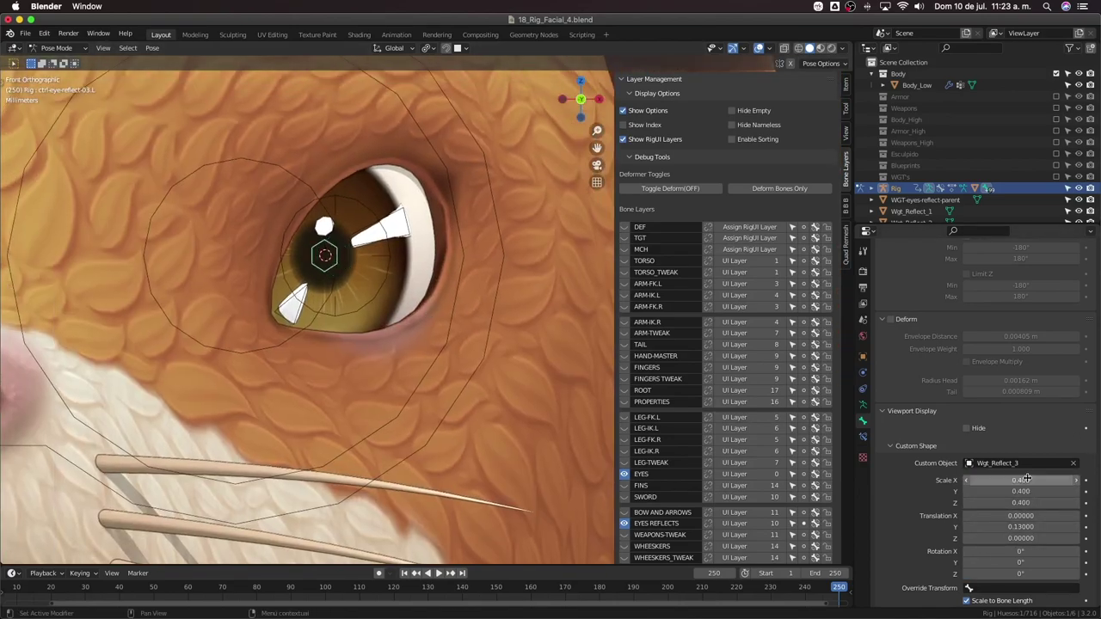
{"action": "left_click_drag", "start_coordinate": [1021, 538], "coordinate": [996, 539]}
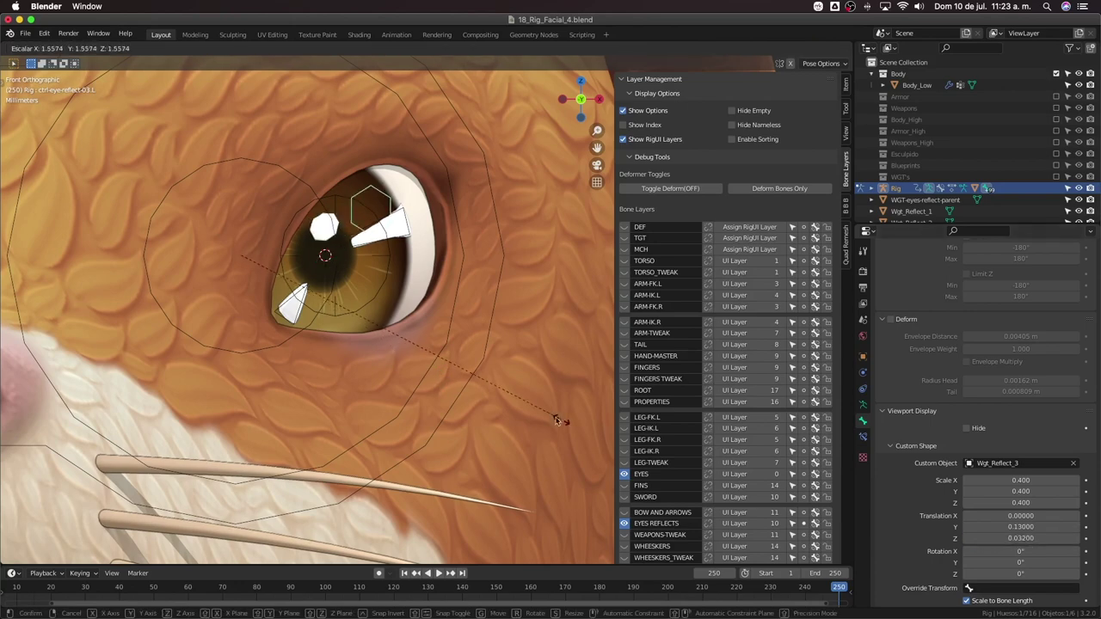
Test-rotate the ctrl-eye-reflect-03.R bone and cancel the rotation
{"action": "scroll", "coordinate": [284, 319], "scroll_direction": "down", "scroll_amount": 4}
{"action": "middle_click_drag", "start_coordinate": [284, 319], "coordinate": [354, 328], "text": "shift"}
{"action": "left_click", "coordinate": [330, 316]}
{"action": "key", "text": "r"}
{"action": "right_click", "coordinate": [337, 311]}
{"action": "scroll", "coordinate": [448, 426], "scroll_direction": "down", "scroll_amount": 2}
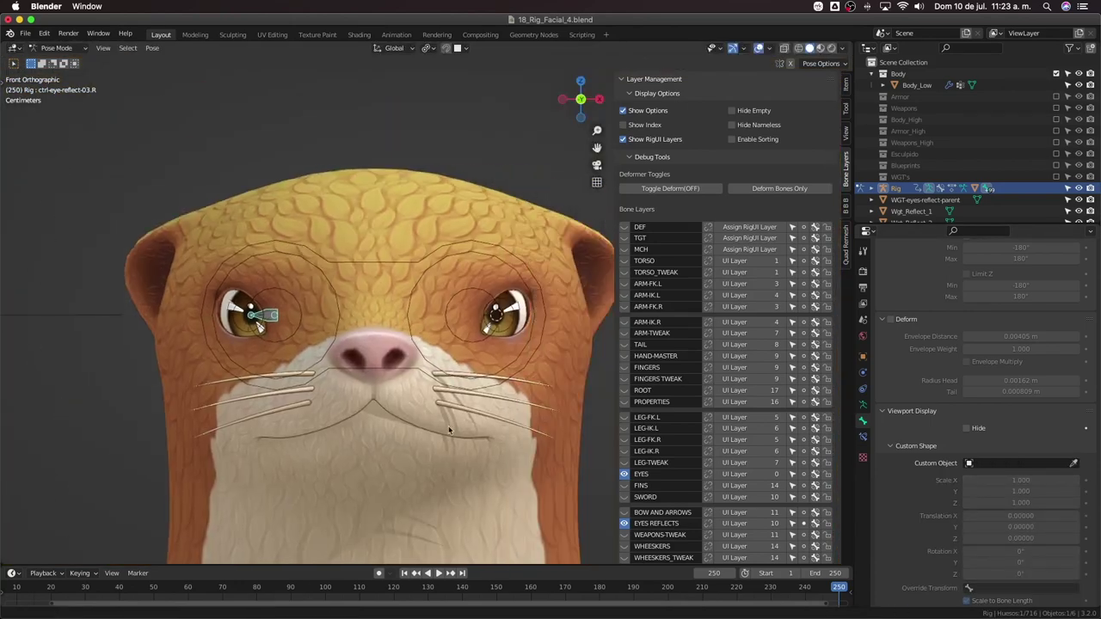
Test-scale the left eye's control bones along Z, including tgt-eye.L, and cancel each change
{"action": "scroll", "coordinate": [431, 414], "scroll_direction": "up", "scroll_amount": 3}
{"action": "middle_click_drag", "start_coordinate": [448, 425], "coordinate": [353, 337]}
{"action": "left_click", "coordinate": [422, 359]}
{"action": "key", "text": "s"}
{"action": "key", "text": "z"}
{"action": "right_click", "coordinate": [452, 388]}
{"action": "scroll", "coordinate": [452, 388], "scroll_direction": "up", "scroll_amount": 3}
{"action": "left_click", "coordinate": [511, 385]}
{"action": "key", "text": "s"}
{"action": "key", "text": "z"}
{"action": "right_click", "coordinate": [524, 418]}
{"action": "scroll", "coordinate": [530, 405], "scroll_direction": "down", "scroll_amount": 2}
{"action": "left_click", "coordinate": [470, 355]}
{"action": "key", "text": "s"}
{"action": "key", "text": "z"}
{"action": "right_click", "coordinate": [482, 394]}
{"action": "scroll", "coordinate": [511, 316], "scroll_direction": "up", "scroll_amount": 3}
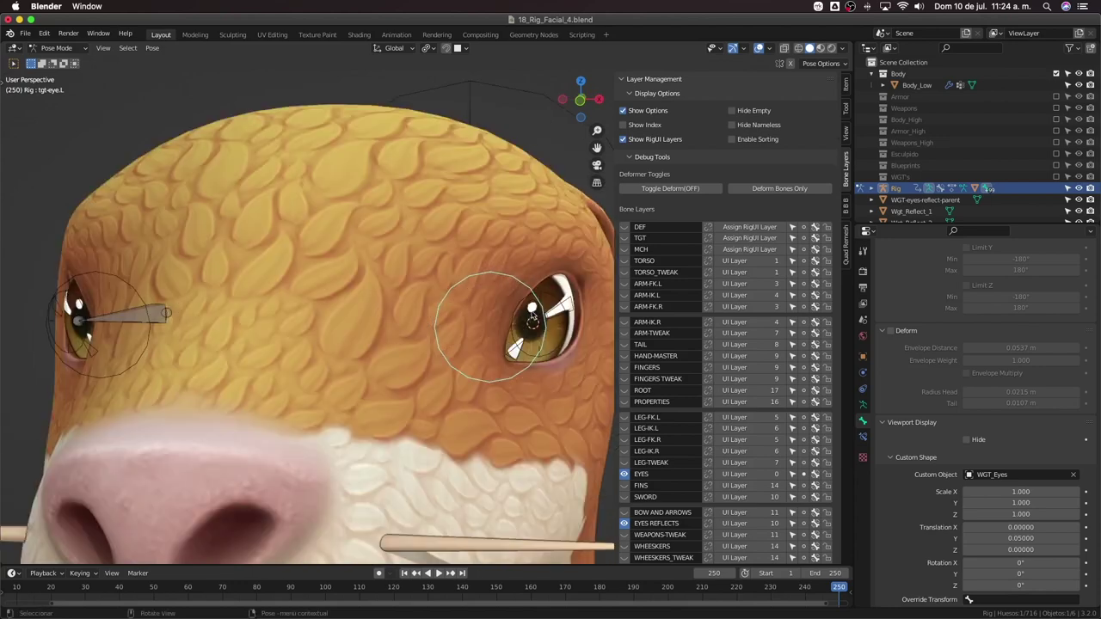
Check the shape settings of ctrl-eye-reflect-03.L and assign Wgt_Reflect_3 as the custom shape of ctrl-eye-reflect-03.R
{"action": "left_click", "coordinate": [532, 311]}
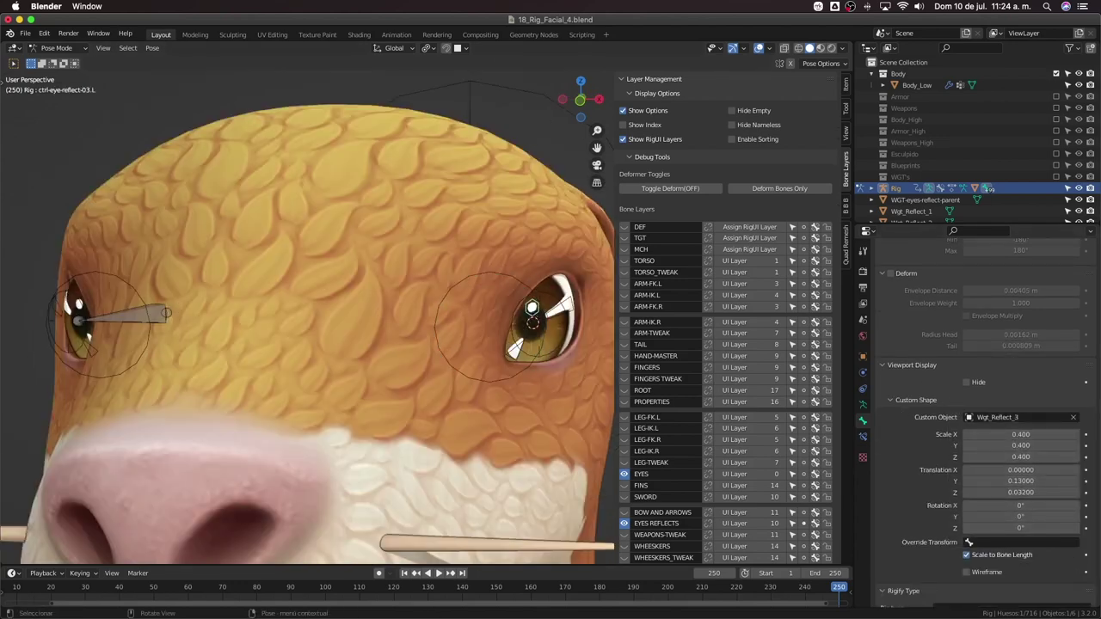
{"action": "middle_click_drag", "start_coordinate": [155, 297], "coordinate": [264, 287]}
{"action": "key", "text": "KP_1"}
{"action": "middle_click_drag", "start_coordinate": [295, 252], "coordinate": [398, 273], "text": "shift"}
{"action": "scroll", "coordinate": [245, 335], "scroll_direction": "up", "scroll_amount": 3}
{"action": "left_click", "coordinate": [245, 341]}
{"action": "left_click", "coordinate": [1004, 418]}
{"action": "type", "text": "ref"}
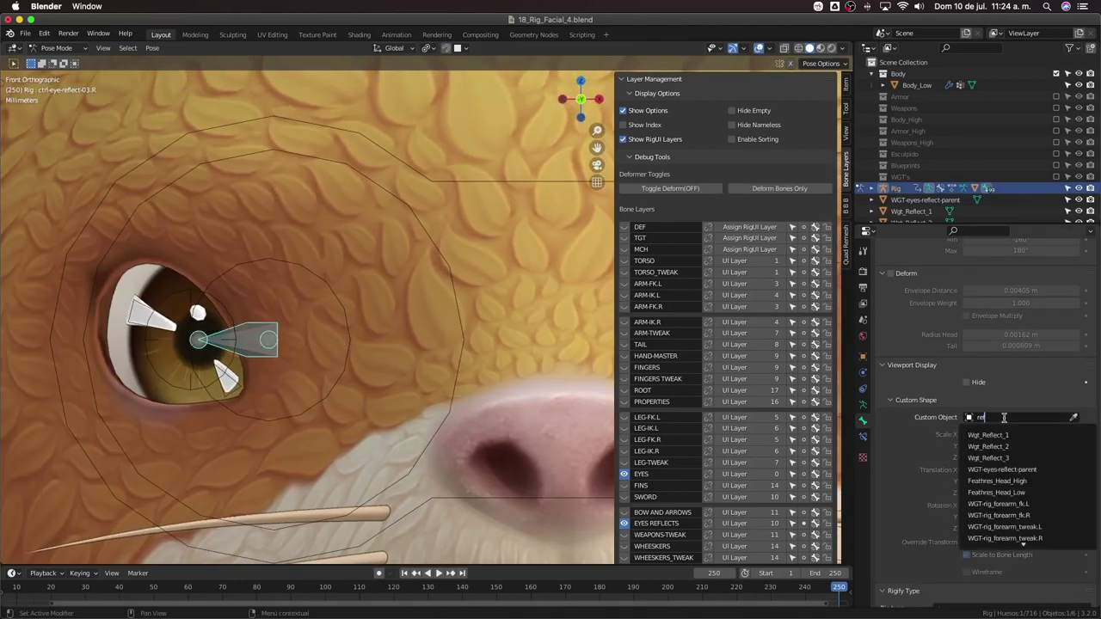
{"action": "left_click", "coordinate": [1004, 458]}
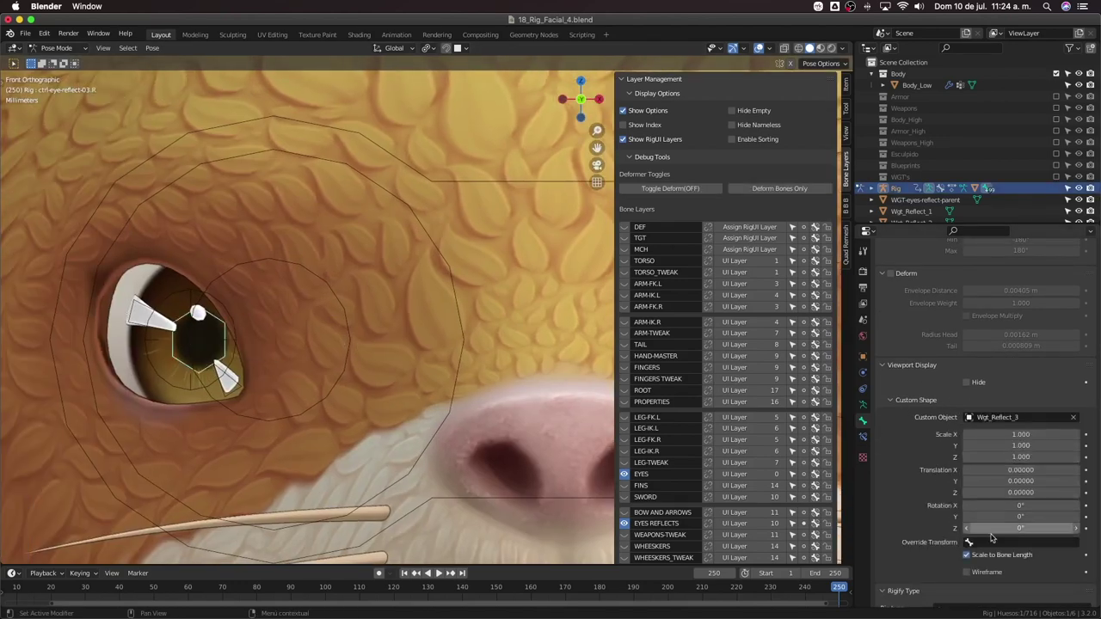
Set the ctrl-eye-reflect-03.R shape to scale 0.4, Y translation 0.13 and Z translation 0.032
{"action": "left_click", "coordinate": [1022, 481]}
{"action": "type", "text": "0.13"}
{"action": "key", "text": "Tab"}
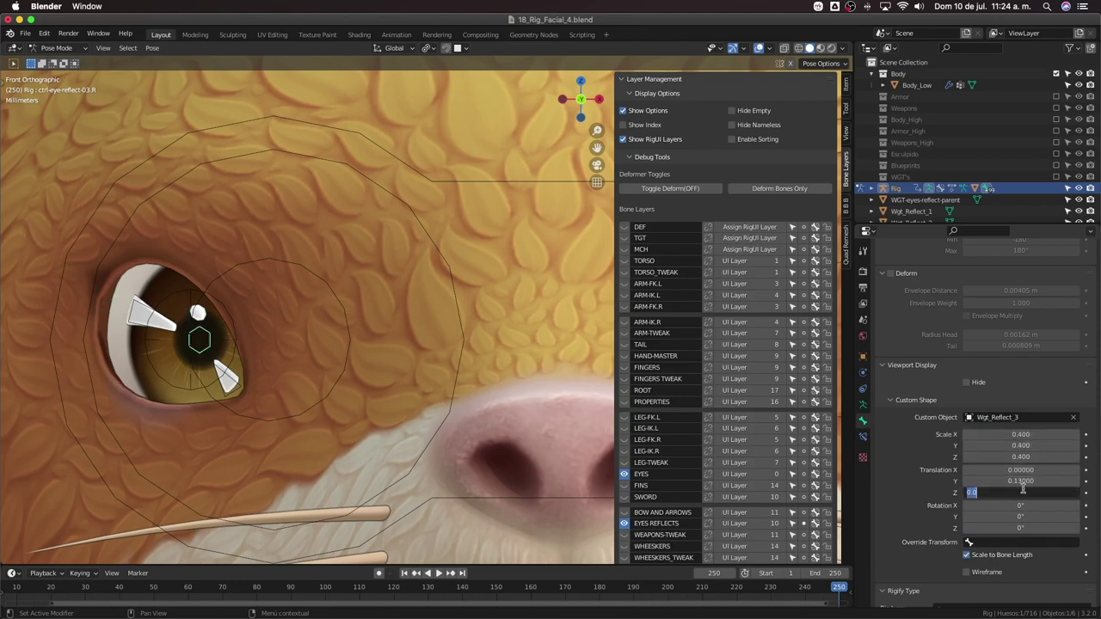
{"action": "type", "text": ".03"}
{"action": "key", "text": "Return"}
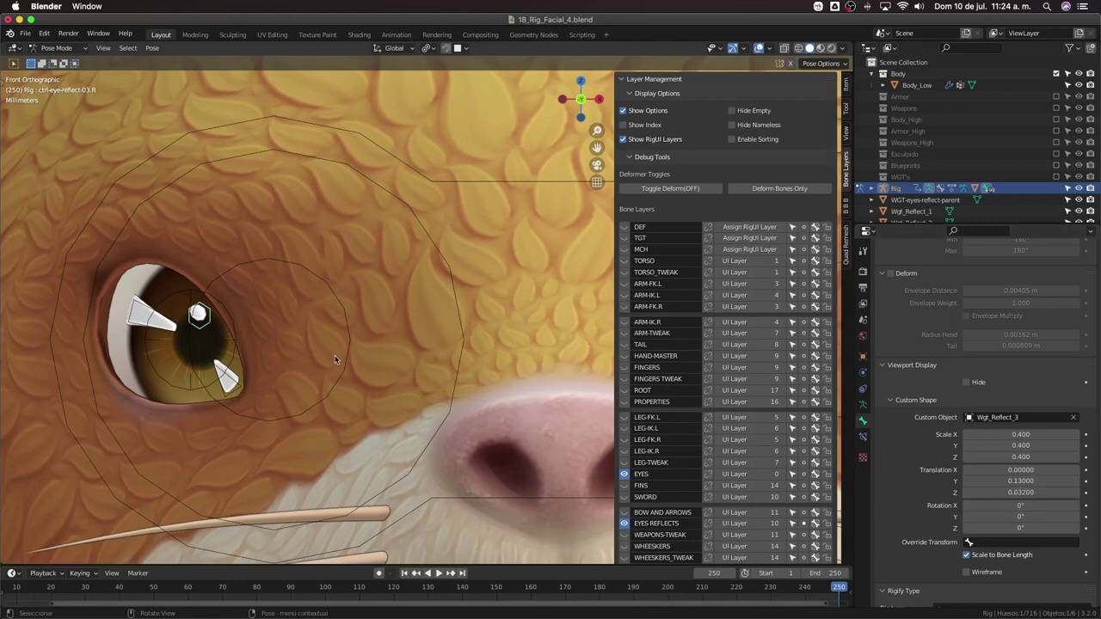
Examine how the reflection shapes line up on both eyes, from an angle and from the front
{"action": "scroll", "coordinate": [334, 359], "scroll_direction": "down", "scroll_amount": 5}
{"action": "middle_click_drag", "start_coordinate": [335, 360], "coordinate": [271, 387]}
{"action": "scroll", "coordinate": [344, 361], "scroll_direction": "up", "scroll_amount": 3}
{"action": "scroll", "coordinate": [391, 370], "scroll_direction": "down", "scroll_amount": 3}
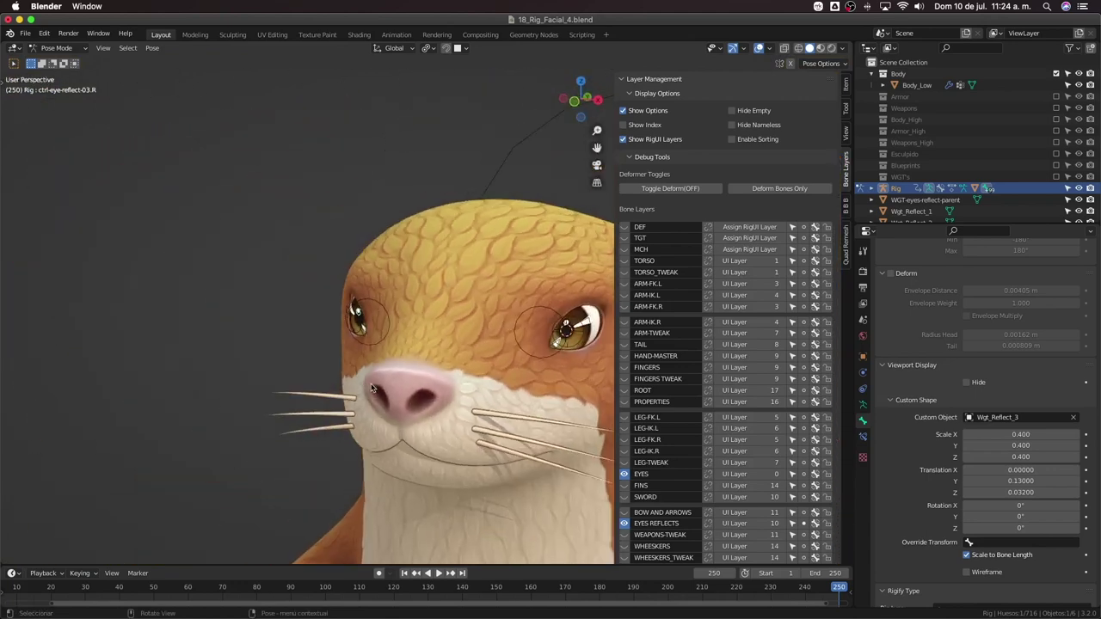
{"action": "key", "text": "KP_1"}
{"action": "key", "text": "KP_1"}
{"action": "scroll", "coordinate": [372, 388], "scroll_direction": "up", "scroll_amount": 5}
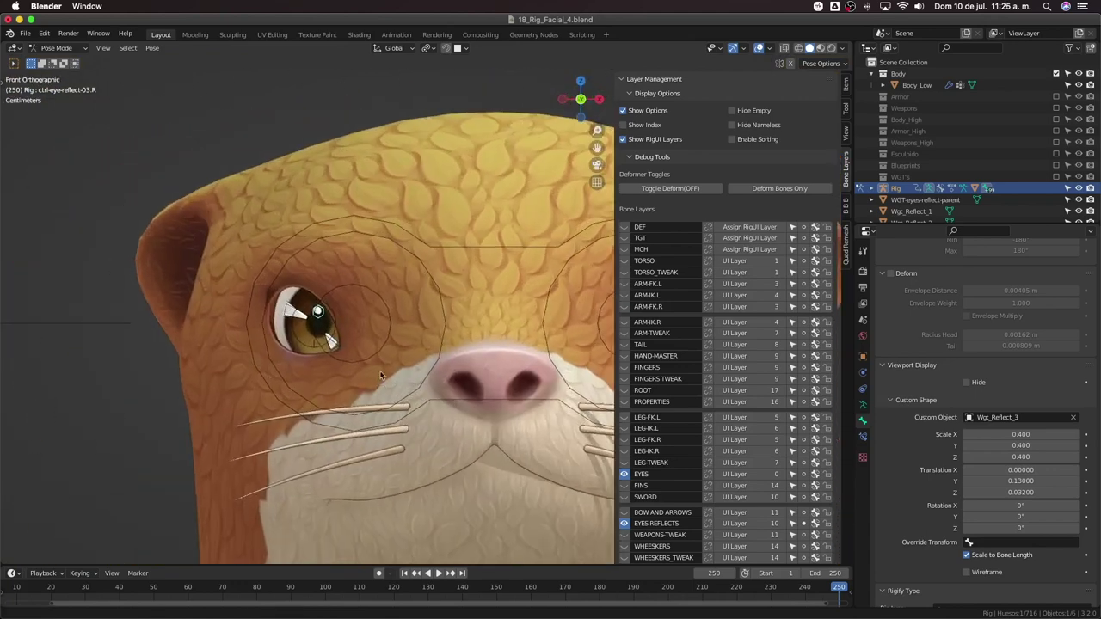
{"action": "middle_click_drag", "start_coordinate": [371, 389], "coordinate": [281, 355], "text": "shift"}
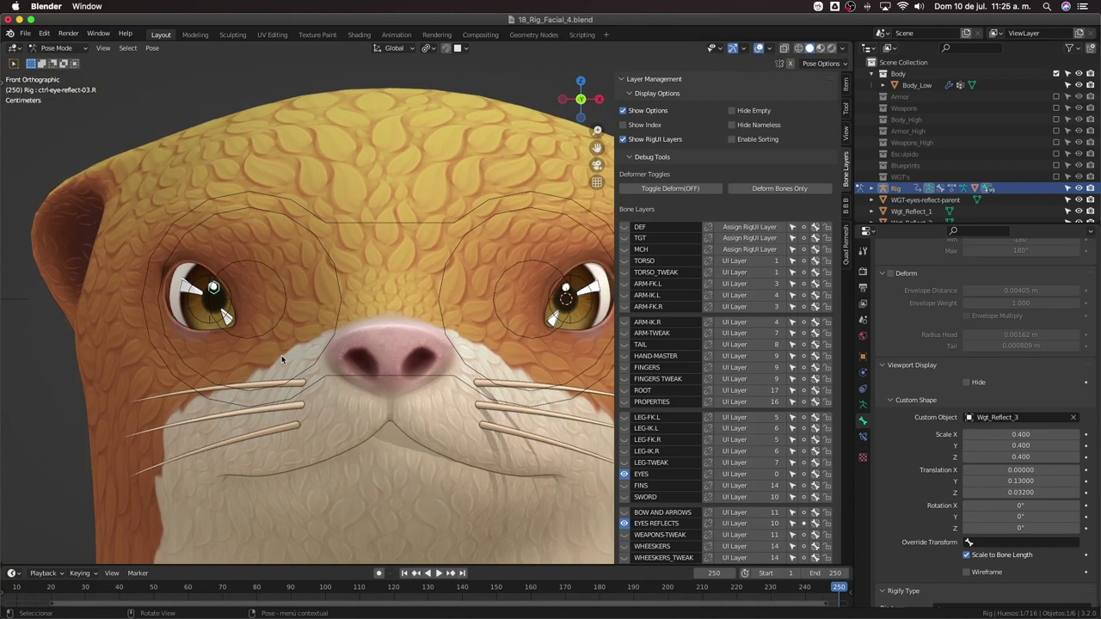
{"action": "scroll", "coordinate": [387, 351], "scroll_direction": "down", "scroll_amount": 4}
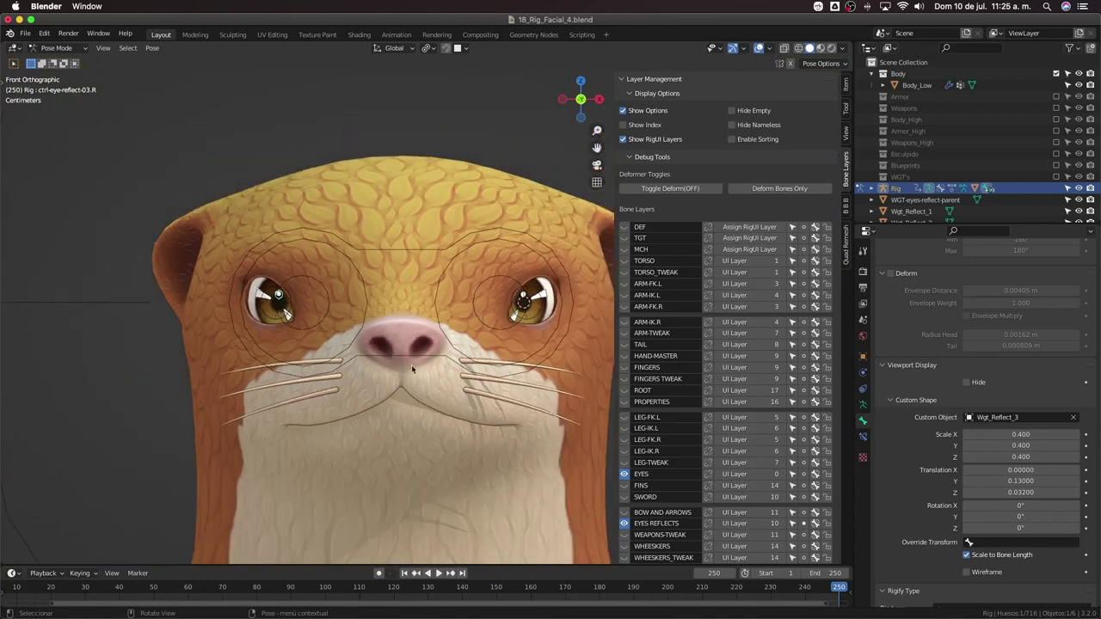
{"action": "middle_click_drag", "start_coordinate": [411, 364], "coordinate": [375, 385], "text": "shift"}
{"action": "scroll", "coordinate": [467, 378], "scroll_direction": "up", "scroll_amount": 2}
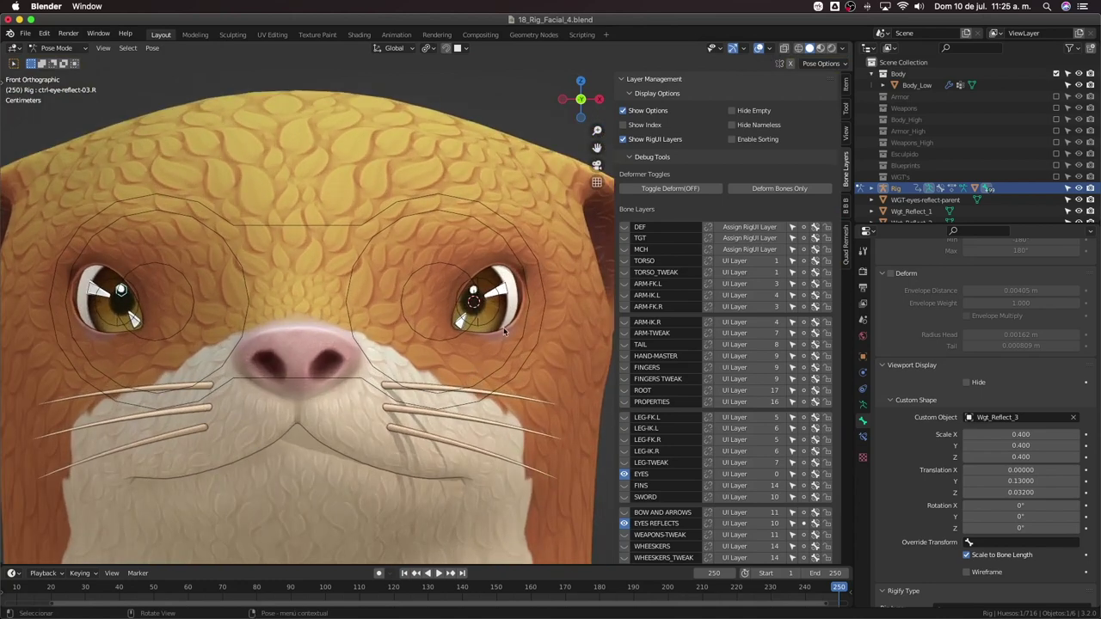
Test-transform the ctrl-eye-reflect-parent.L bone to check how the left eye's reflections respond
{"action": "key", "text": "r"}
{"action": "key", "text": "r"}
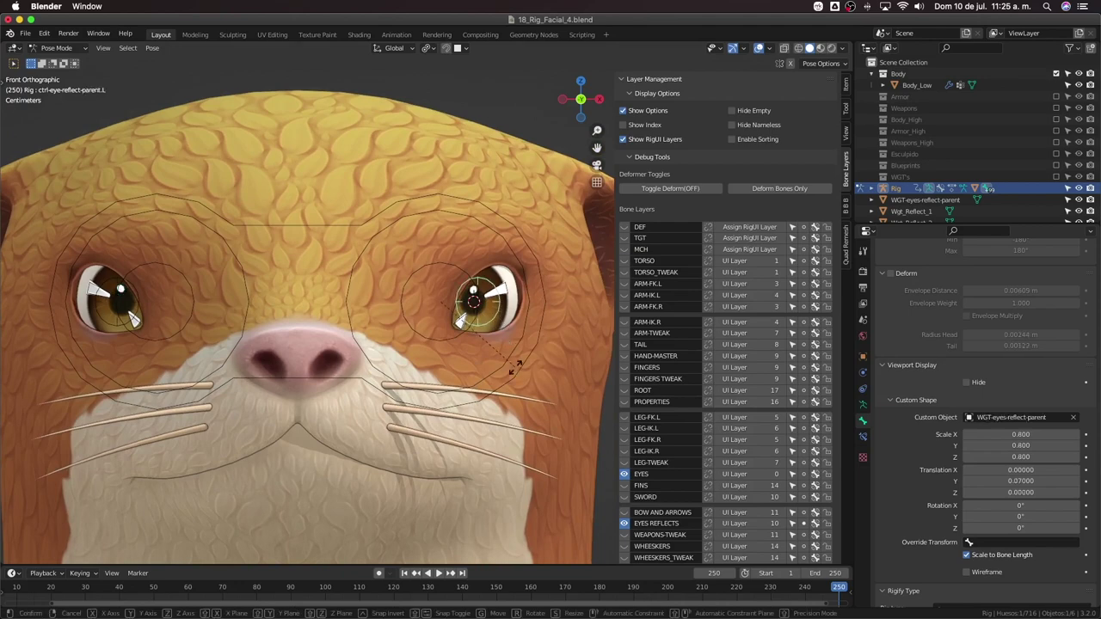
{"action": "left_click", "coordinate": [520, 359]}
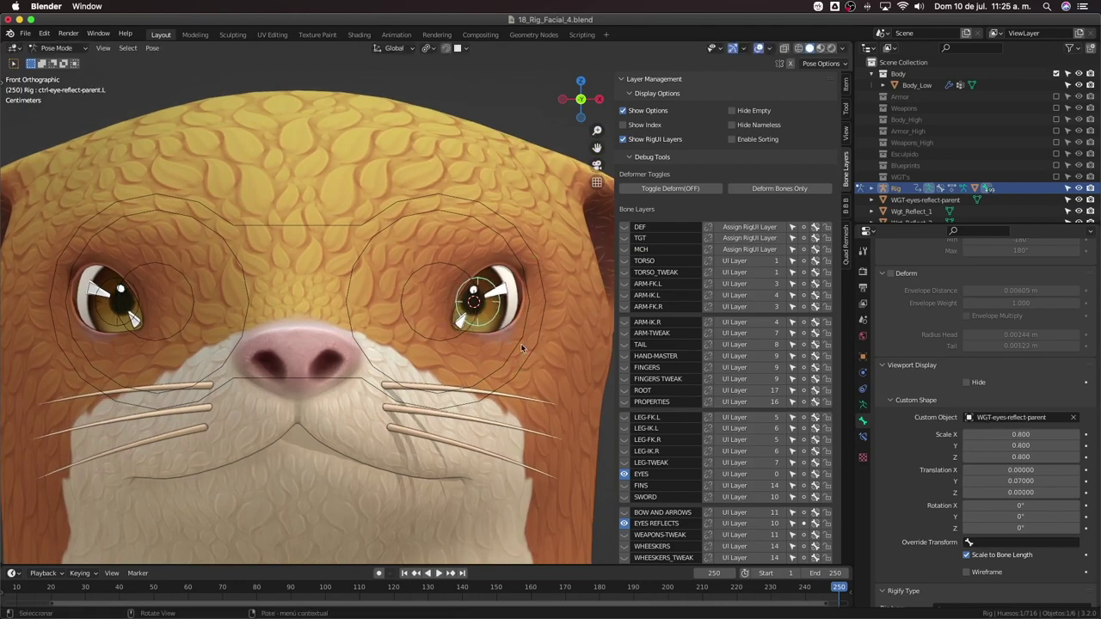
{"action": "scroll", "coordinate": [499, 306], "scroll_direction": "down", "scroll_amount": 4}
{"action": "scroll", "coordinate": [499, 311], "scroll_direction": "up", "scroll_amount": 2}
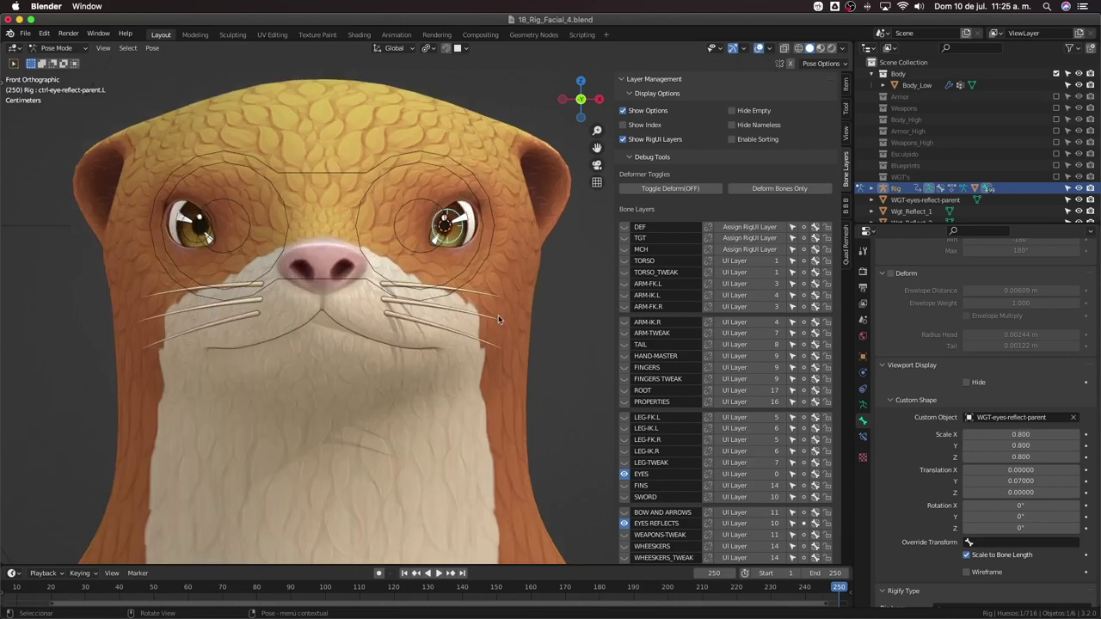
{"action": "scroll", "coordinate": [478, 240], "scroll_direction": "up", "scroll_amount": 2}
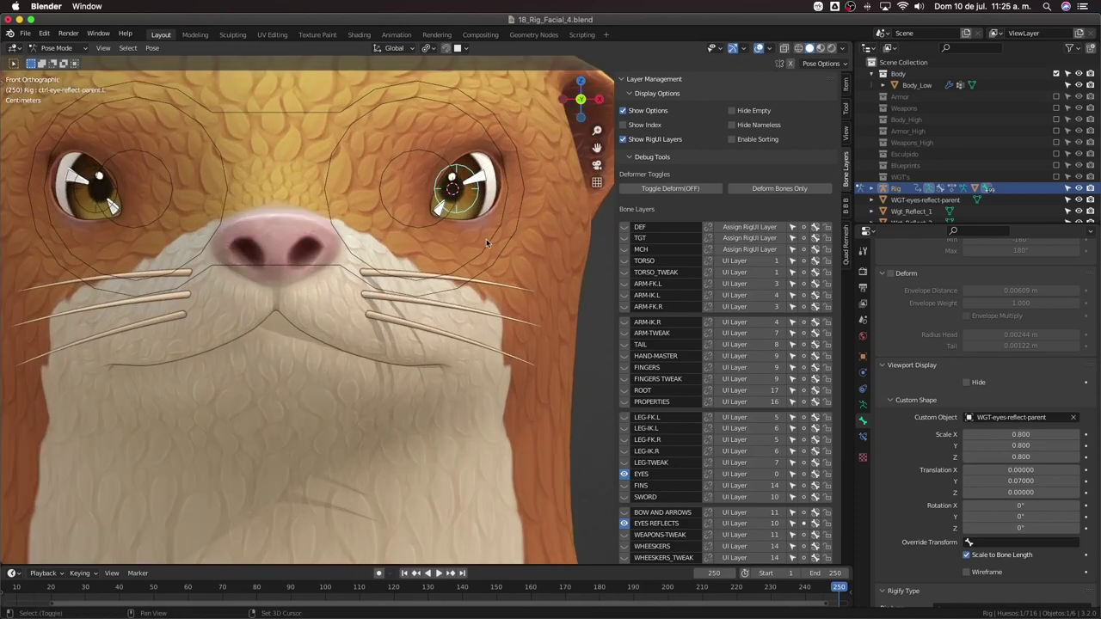
Switch to Object Mode, select the Body_Low mesh and enter Edit Mode on it
{"action": "middle_click_drag", "start_coordinate": [485, 238], "coordinate": [474, 328], "text": "shift"}
{"action": "key", "text": "ctrl+Tab"}
{"action": "left_click", "coordinate": [484, 316]}
{"action": "key", "text": "ctrl+Tab"}
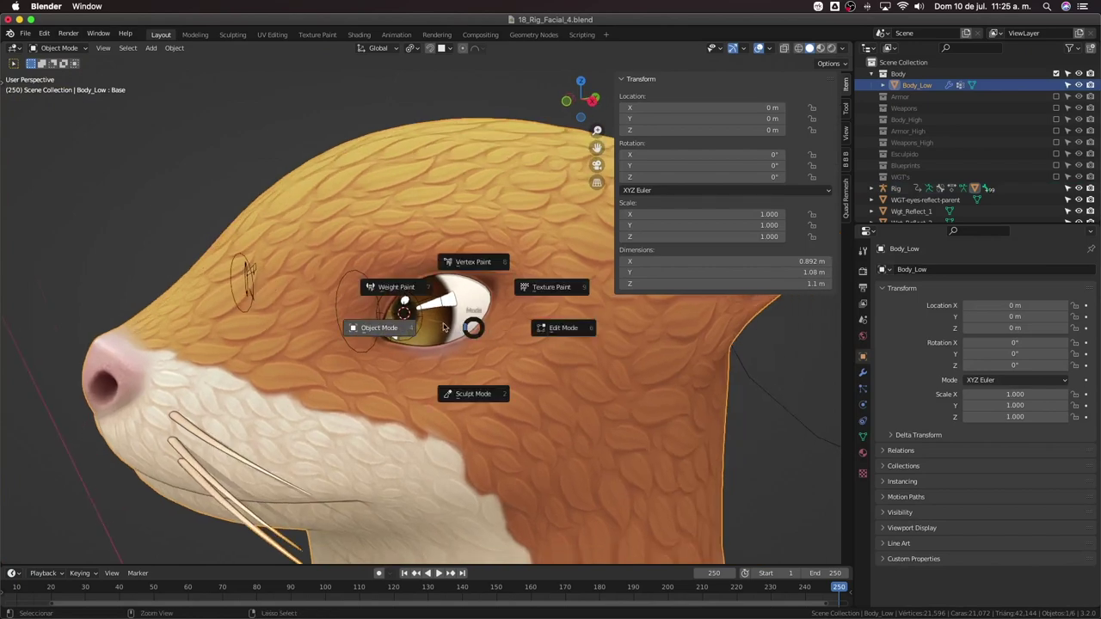
{"action": "left_click", "coordinate": [452, 327]}
{"action": "key", "text": "Tab"}
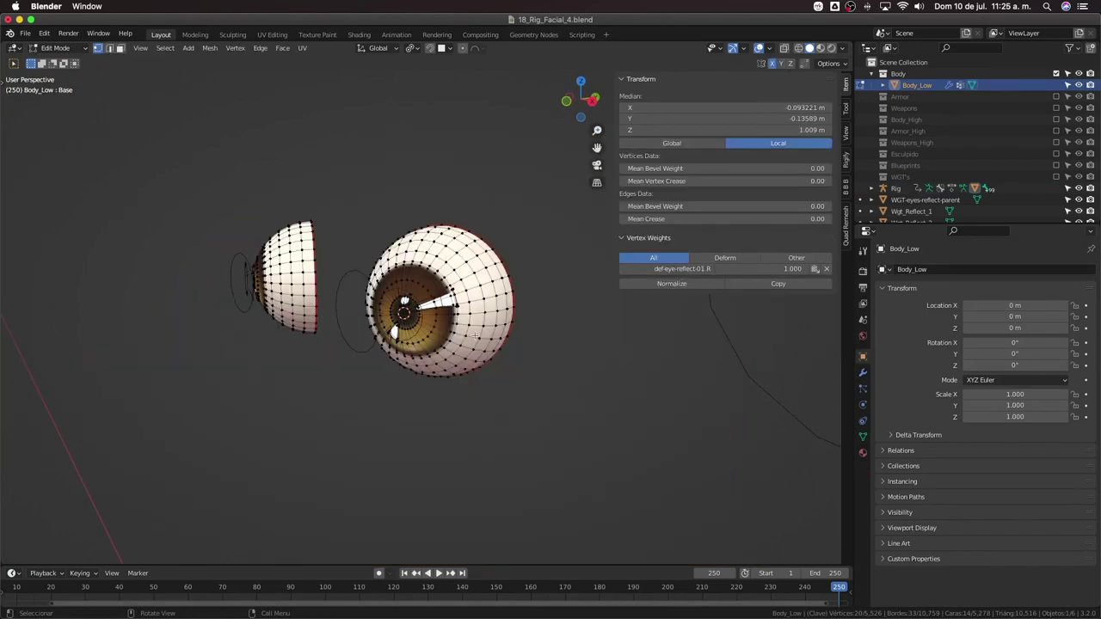
{"action": "scroll", "coordinate": [476, 335], "scroll_direction": "up", "scroll_amount": 4}
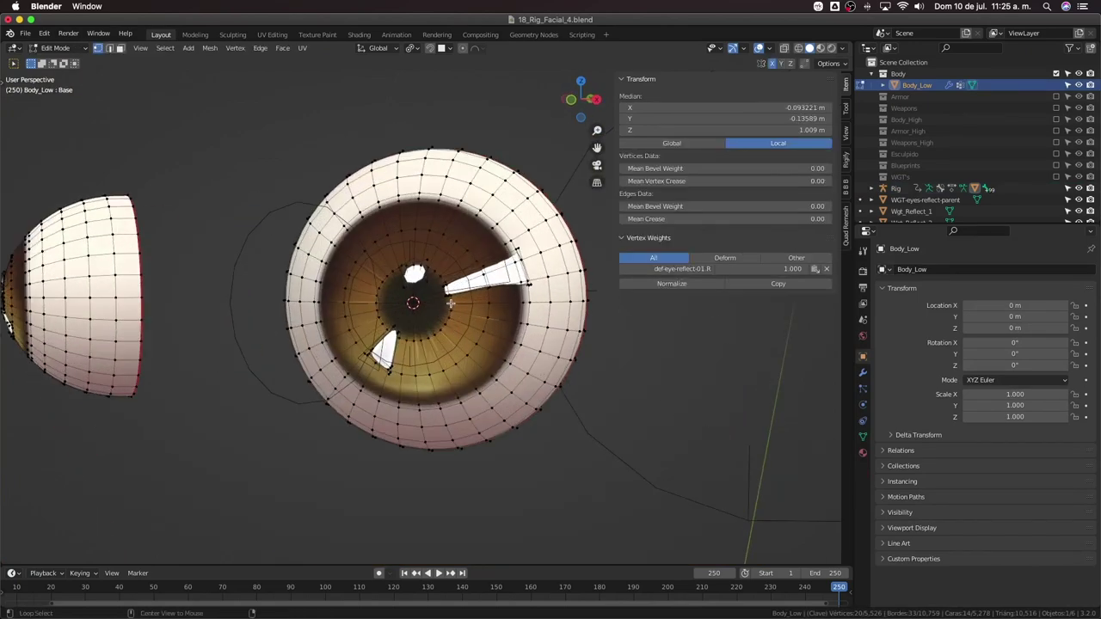
Try scaling up the edge loop around the left eye's pupil
{"action": "left_click", "coordinate": [450, 302], "text": "alt"}
{"action": "key", "text": "s"}
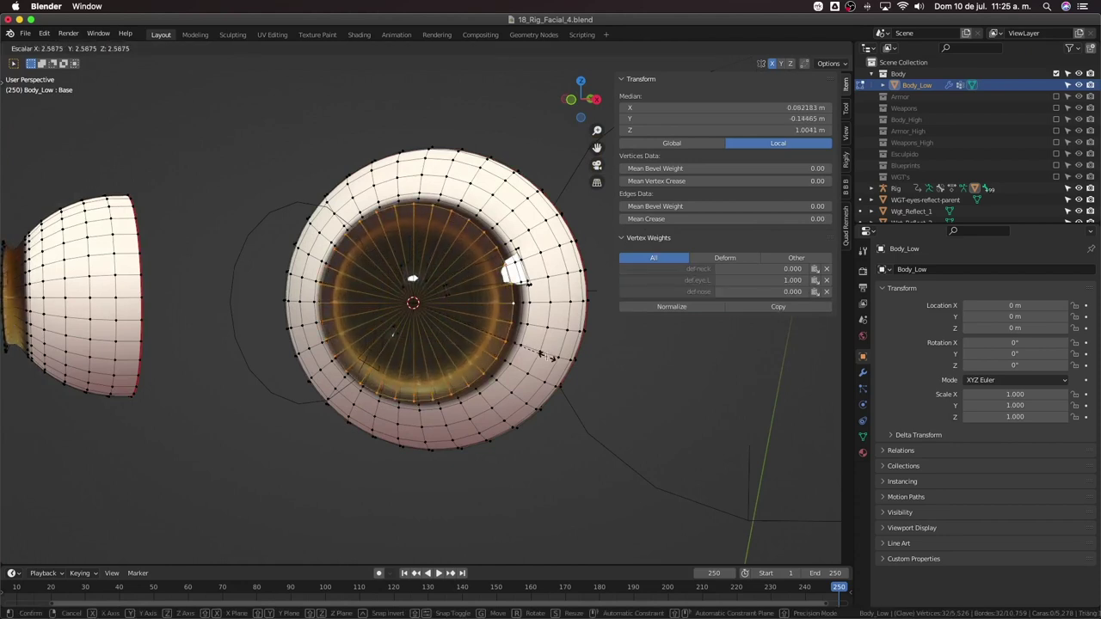
{"action": "left_click", "coordinate": [542, 353]}
Examine the left eye's pupil and iris mesh and the reflections from several angles
{"action": "middle_click_drag", "start_coordinate": [542, 352], "coordinate": [495, 331]}
{"action": "scroll", "coordinate": [500, 330], "scroll_direction": "up", "scroll_amount": 2}
{"action": "middle_click_drag", "start_coordinate": [526, 321], "coordinate": [522, 394]}
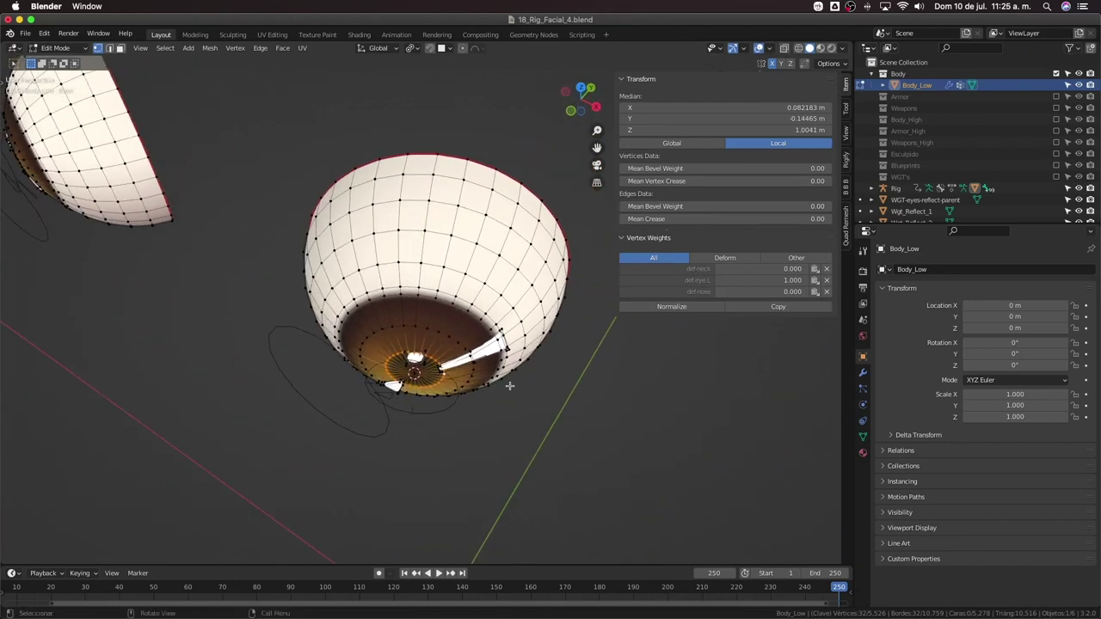
{"action": "middle_click_drag", "start_coordinate": [509, 385], "coordinate": [462, 342]}
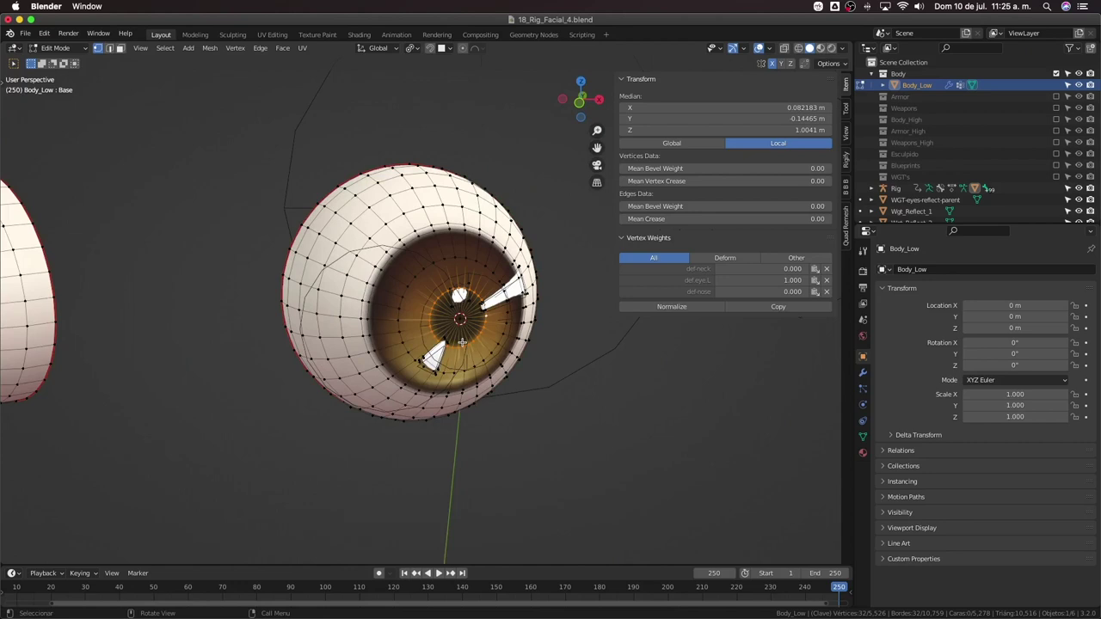
{"action": "middle_click_drag", "start_coordinate": [462, 342], "coordinate": [416, 391]}
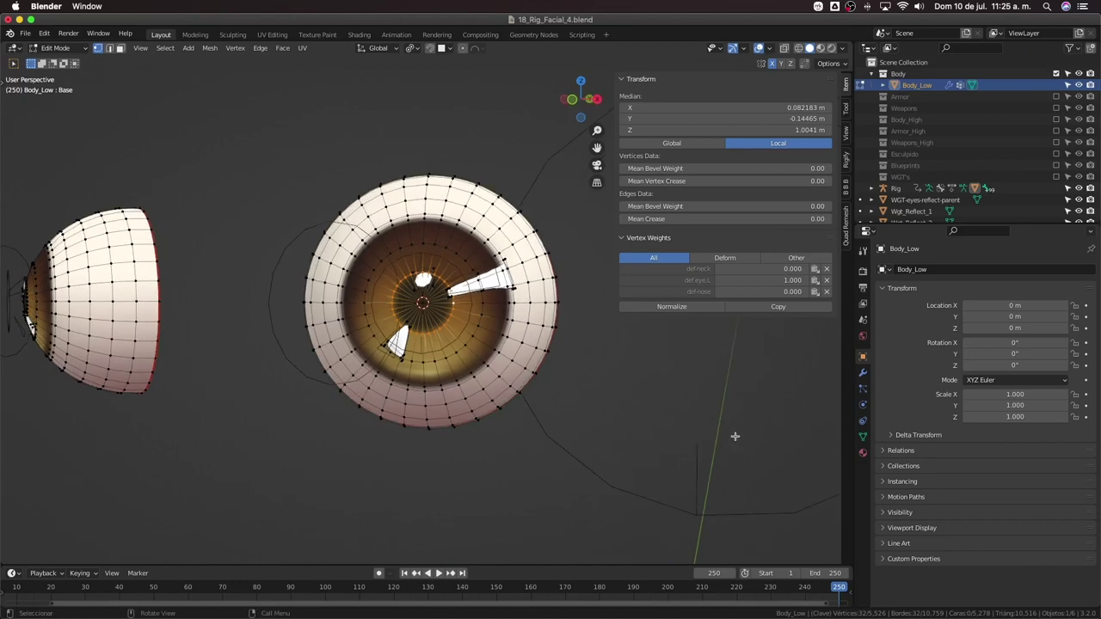
{"action": "scroll", "coordinate": [566, 382], "scroll_direction": "down", "scroll_amount": 1}
{"action": "key", "text": "Tab"}
{"action": "key", "text": "Tab"}
{"action": "scroll", "coordinate": [540, 362], "scroll_direction": "down", "scroll_amount": 1}
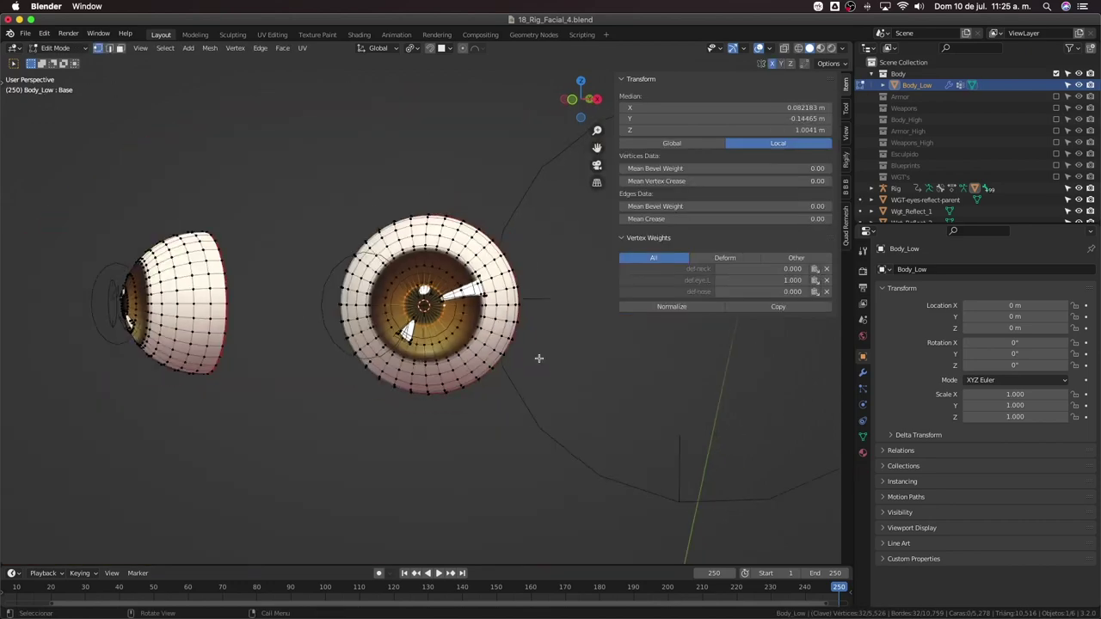
Look through the shape keys in Body_Low's mesh data
{"action": "left_click", "coordinate": [863, 437]}
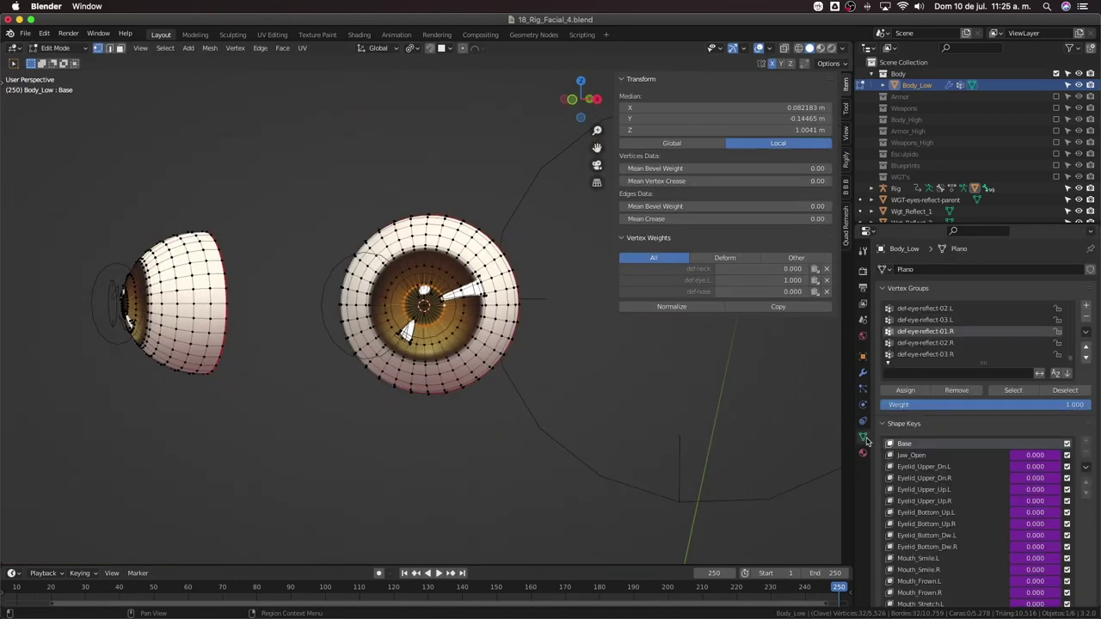
{"action": "scroll", "coordinate": [998, 438], "scroll_direction": "down", "scroll_amount": 10}
{"action": "scroll", "coordinate": [998, 438], "scroll_direction": "down", "scroll_amount": 6}
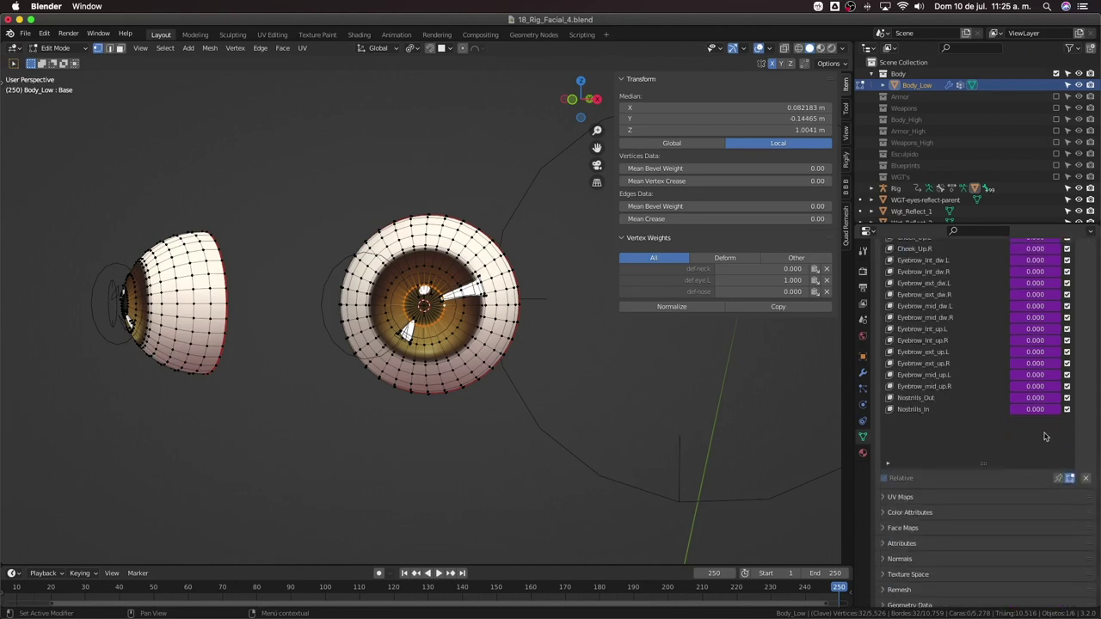
{"action": "scroll", "coordinate": [958, 434], "scroll_direction": "up", "scroll_amount": 3}
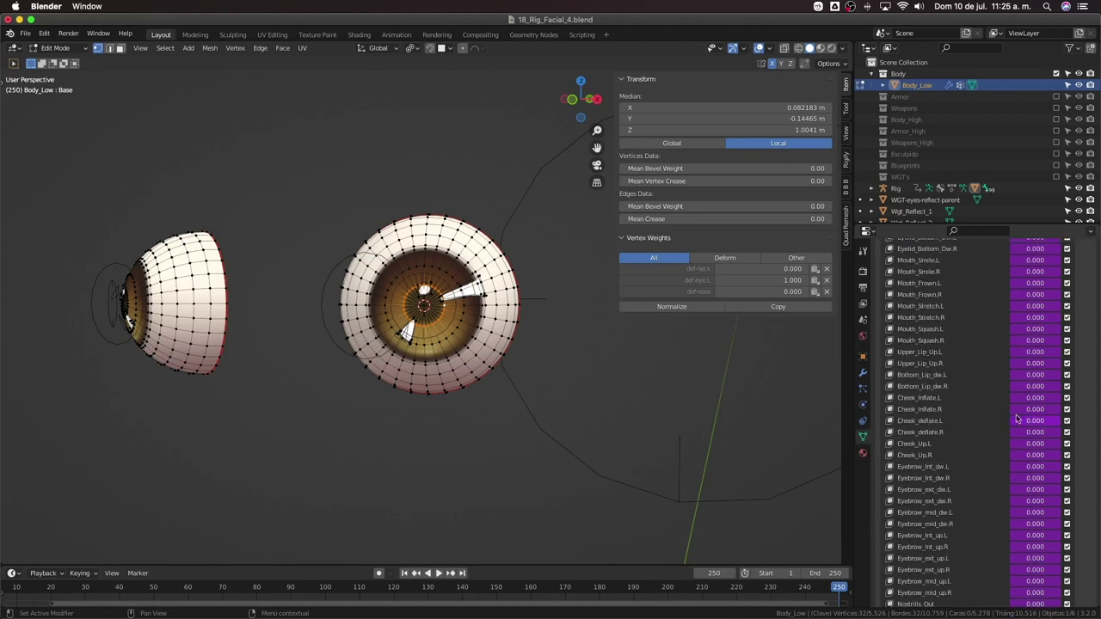
{"action": "scroll", "coordinate": [958, 434], "scroll_direction": "up", "scroll_amount": 6}
{"action": "middle_click_drag", "start_coordinate": [631, 367], "coordinate": [607, 371]}
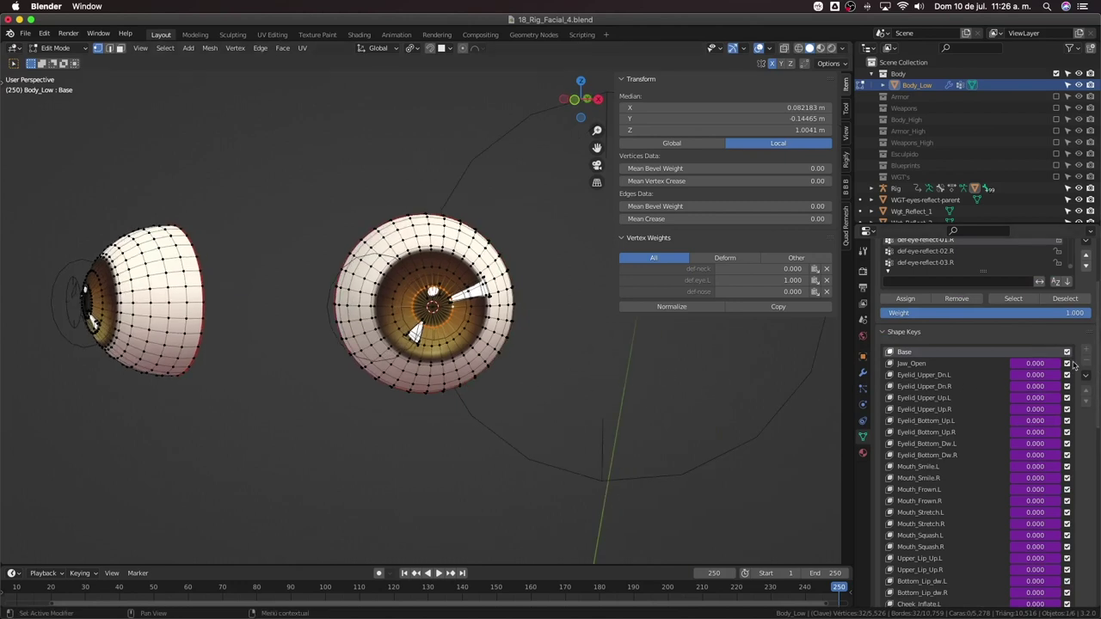
{"action": "scroll", "coordinate": [981, 398], "scroll_direction": "down", "scroll_amount": 5}
{"action": "scroll", "coordinate": [981, 398], "scroll_direction": "up", "scroll_amount": 3}
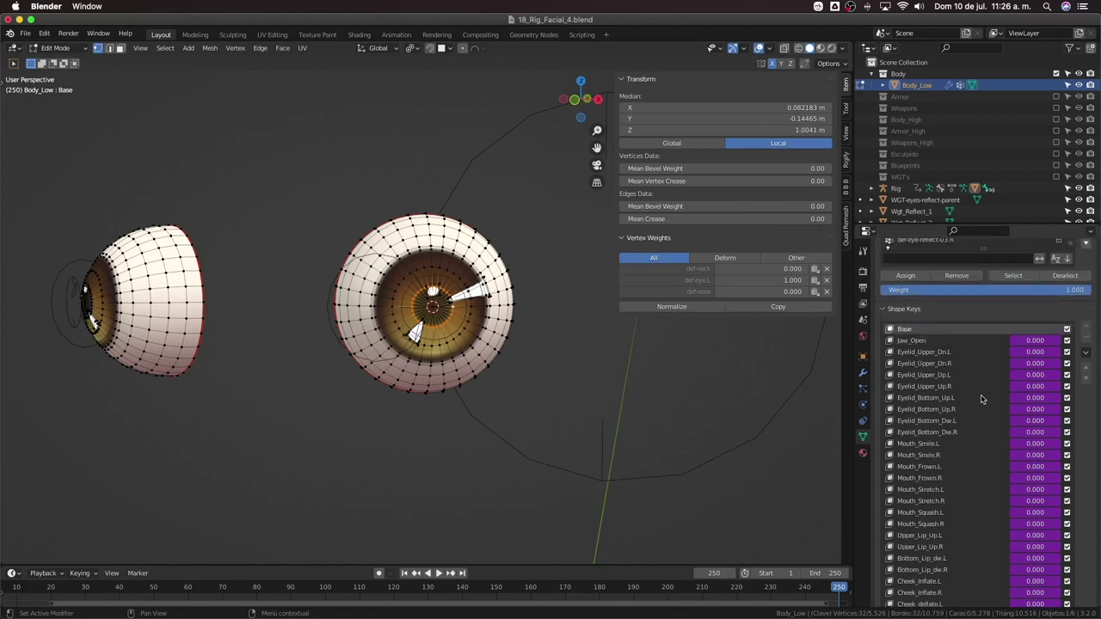
Leave Edit Mode, add a new shape key to Body_Low and re-enter Edit Mode with it active
{"action": "key", "text": "Tab"}
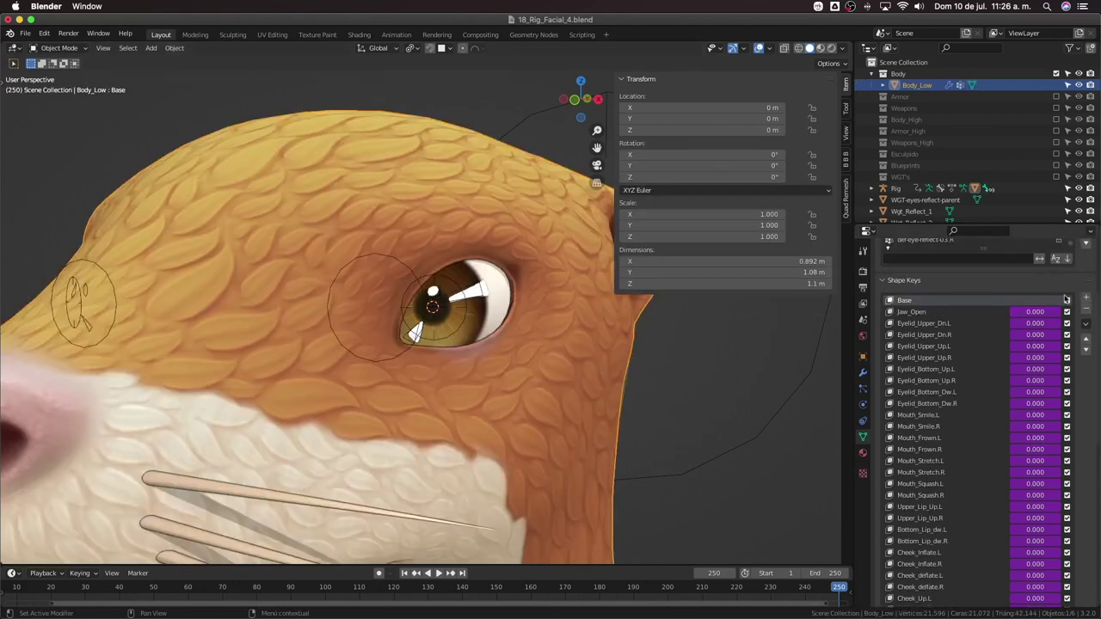
{"action": "left_click", "coordinate": [1086, 301]}
{"action": "scroll", "coordinate": [989, 387], "scroll_direction": "down", "scroll_amount": 10}
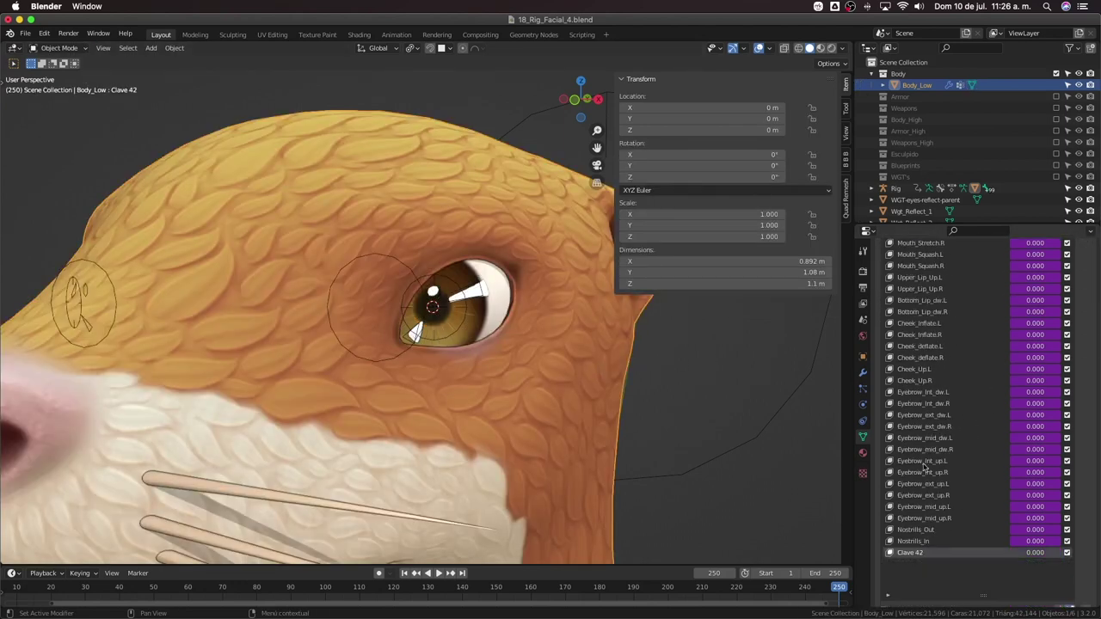
{"action": "key", "text": "Tab"}
{"action": "middle_click_drag", "start_coordinate": [491, 330], "coordinate": [477, 332]}
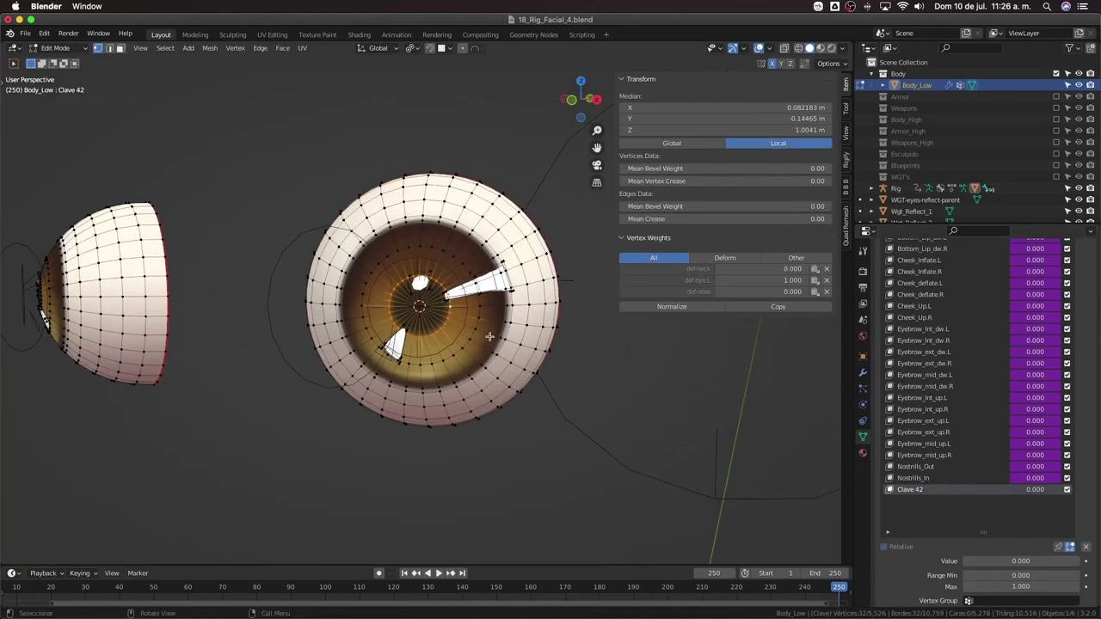
{"action": "key", "text": "alt+s"}
{"action": "right_click", "coordinate": [489, 341]}
{"action": "middle_click_drag", "start_coordinate": [487, 341], "coordinate": [434, 420]}
{"action": "key", "text": "alt+s"}
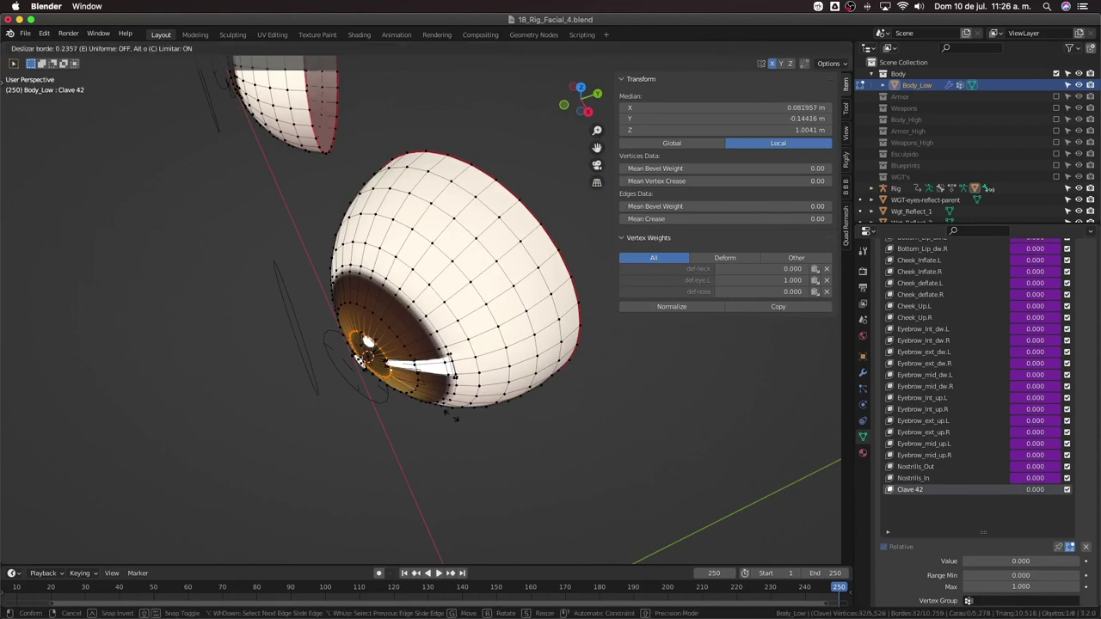
{"action": "right_click", "coordinate": [405, 357]}
{"action": "middle_click_drag", "start_coordinate": [406, 357], "coordinate": [430, 370]}
{"action": "key", "text": "s"}
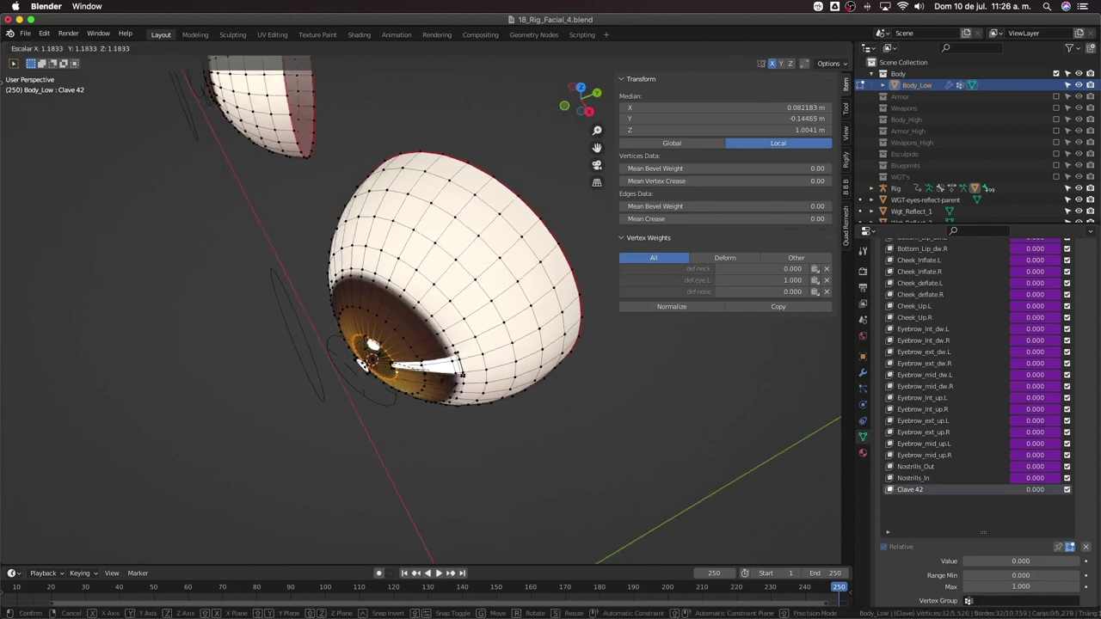
{"action": "key", "text": "Escape"}
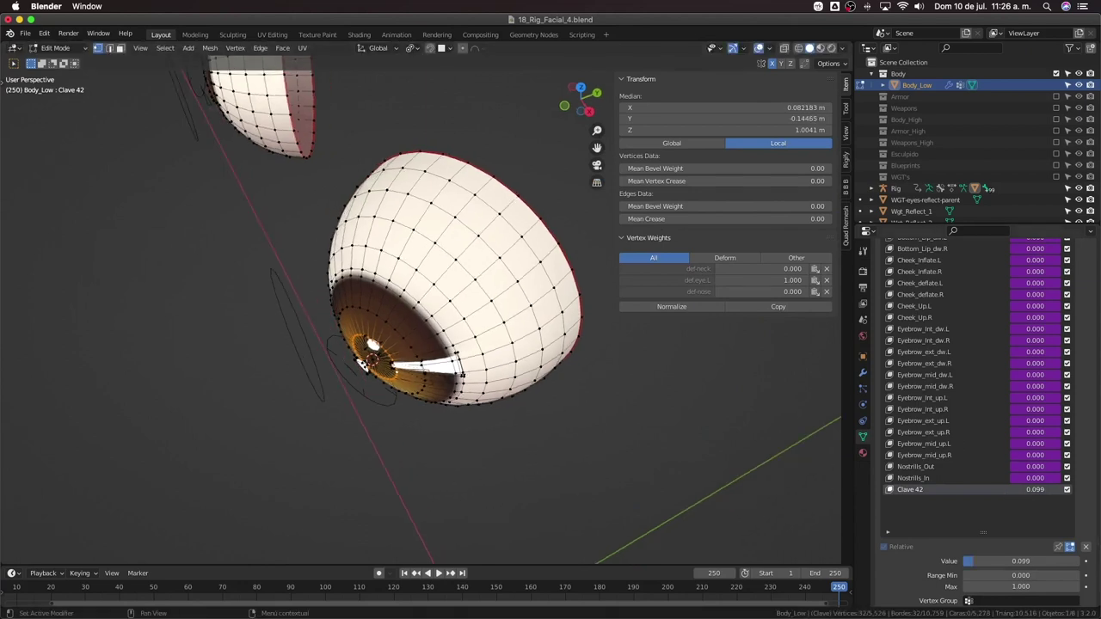
Set the new shape key's value to 1.000 and edge-slide the loop around the left pupil outward across the iris
{"action": "left_click_drag", "start_coordinate": [974, 562], "coordinate": [1079, 561]}
{"action": "key", "text": "g"}
{"action": "key", "text": "g"}
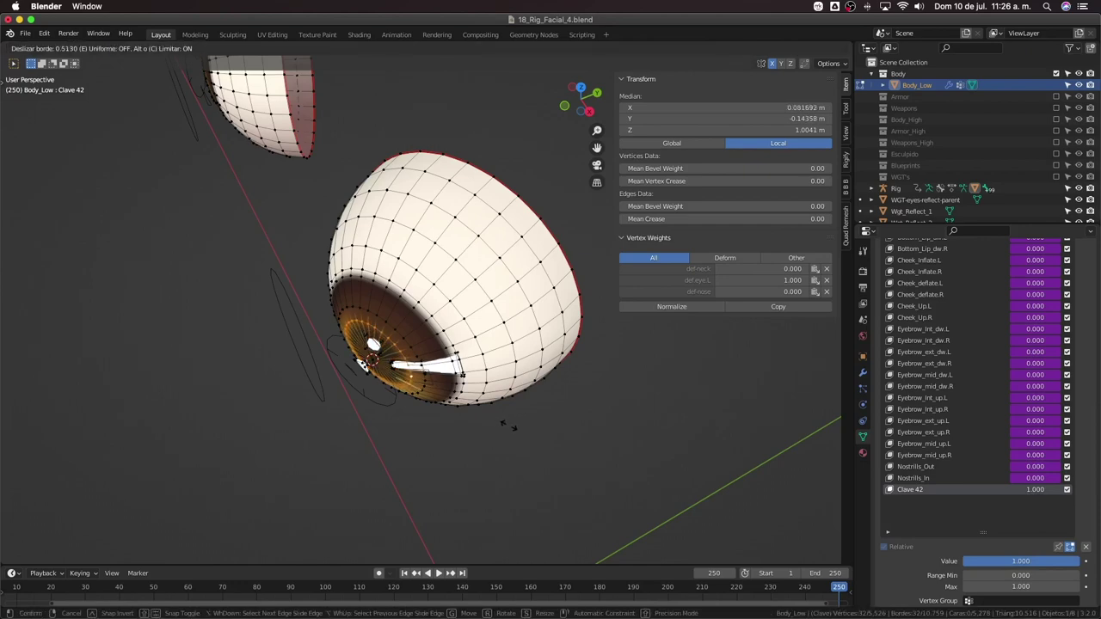
{"action": "left_click", "coordinate": [516, 428]}
{"action": "middle_click_drag", "start_coordinate": [491, 410], "coordinate": [449, 361]}
{"action": "scroll", "coordinate": [494, 351], "scroll_direction": "up", "scroll_amount": 2}
{"action": "key", "text": "g"}
{"action": "key", "text": "g"}
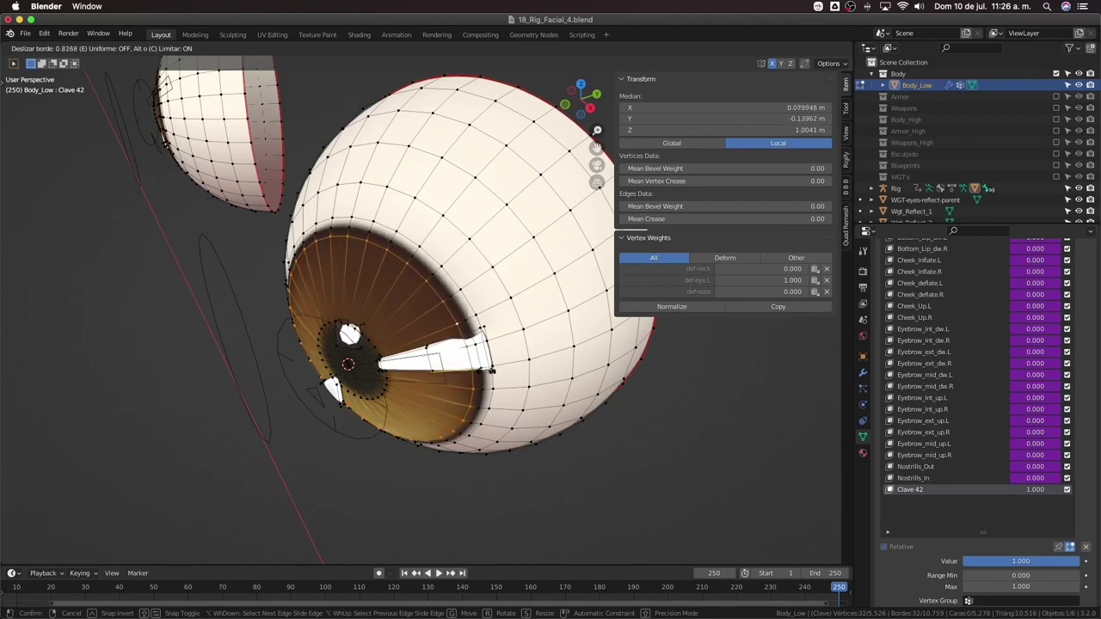
{"action": "left_click", "coordinate": [361, 367]}
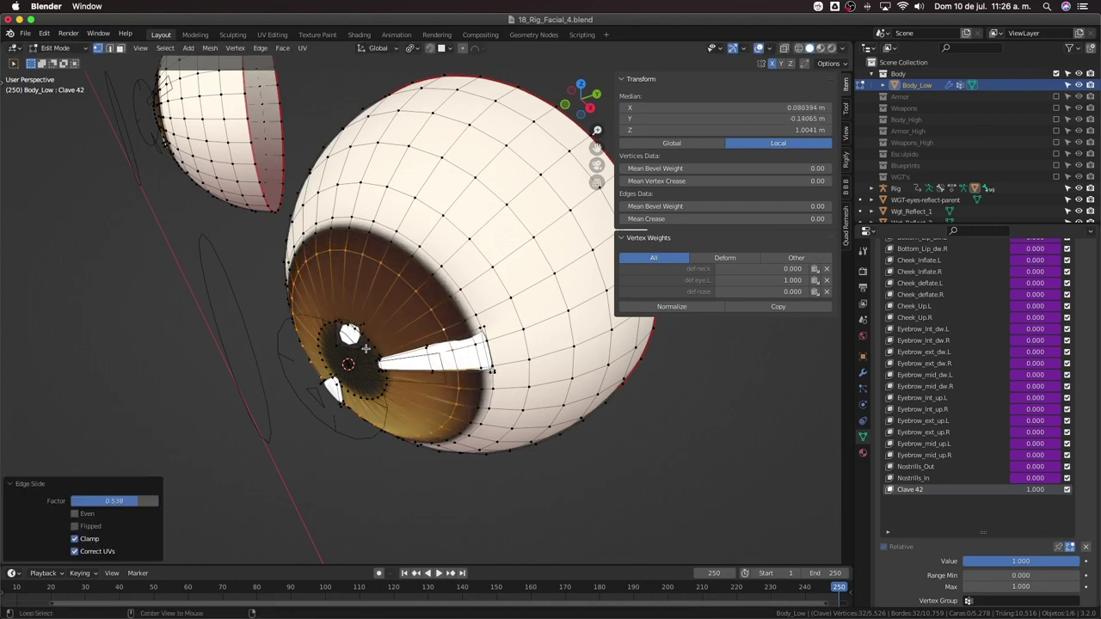
Select the remaining inner pupil edge loop and slide it outward along the iris in several passes to enlarge the pupil
{"action": "left_click", "coordinate": [368, 345], "text": "alt"}
{"action": "key", "text": "g"}
{"action": "key", "text": "g"}
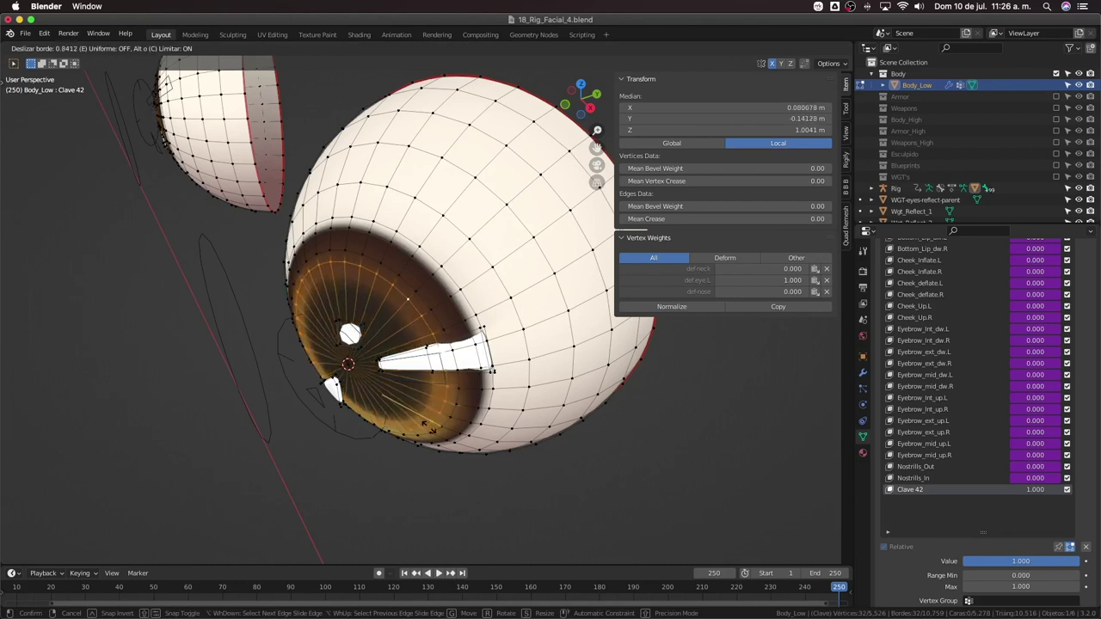
{"action": "left_click", "coordinate": [398, 281]}
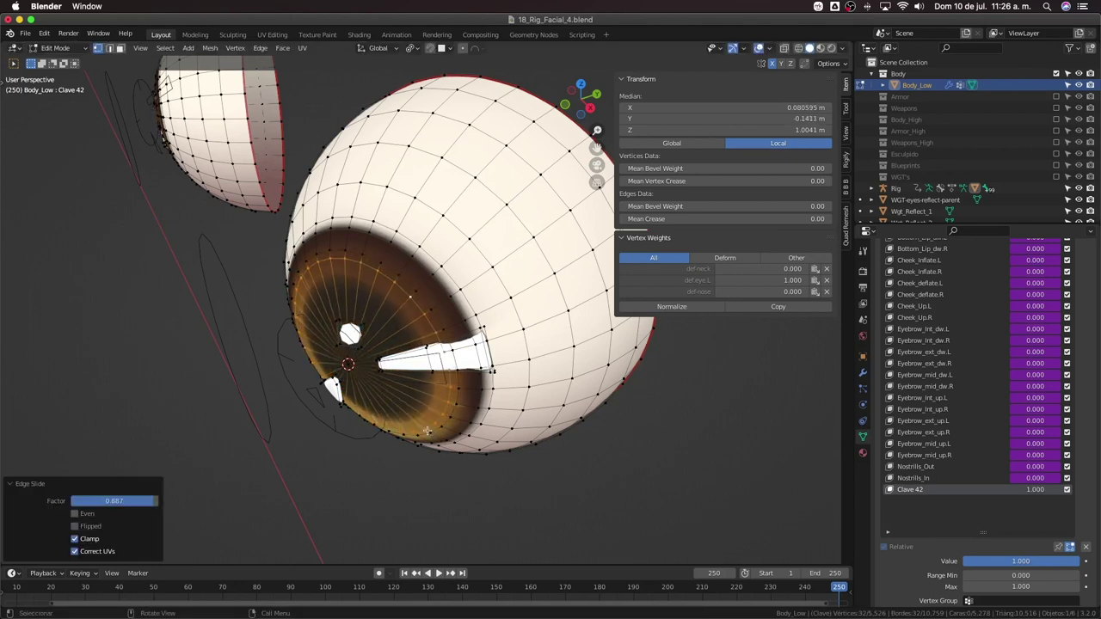
{"action": "key", "text": "g"}
{"action": "key", "text": "g"}
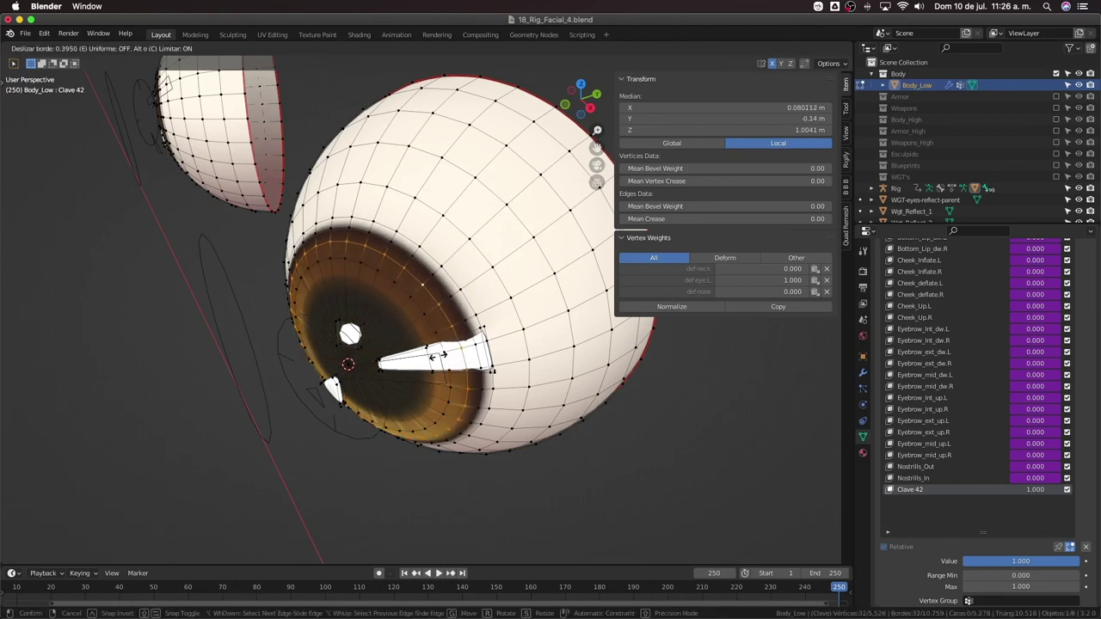
{"action": "left_click", "coordinate": [441, 357]}
{"action": "key", "text": "g"}
{"action": "key", "text": "g"}
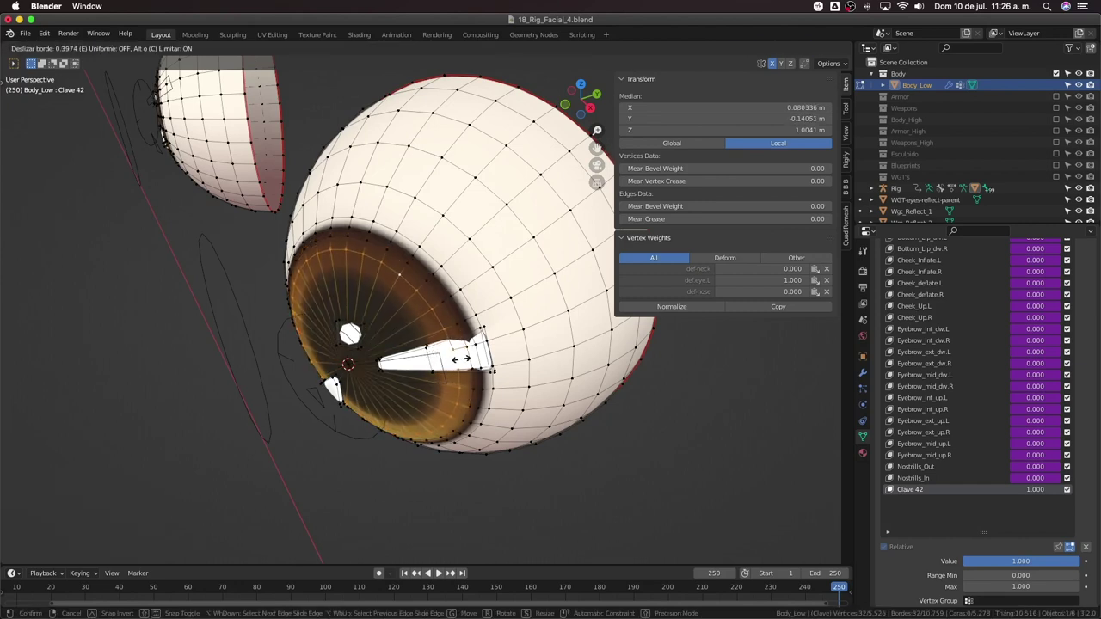
{"action": "left_click", "coordinate": [483, 340]}
Return to Object Mode and preview the enlarged pupil from the front with the new shape key's value at 1.000
{"action": "middle_click_drag", "start_coordinate": [483, 340], "coordinate": [386, 314]}
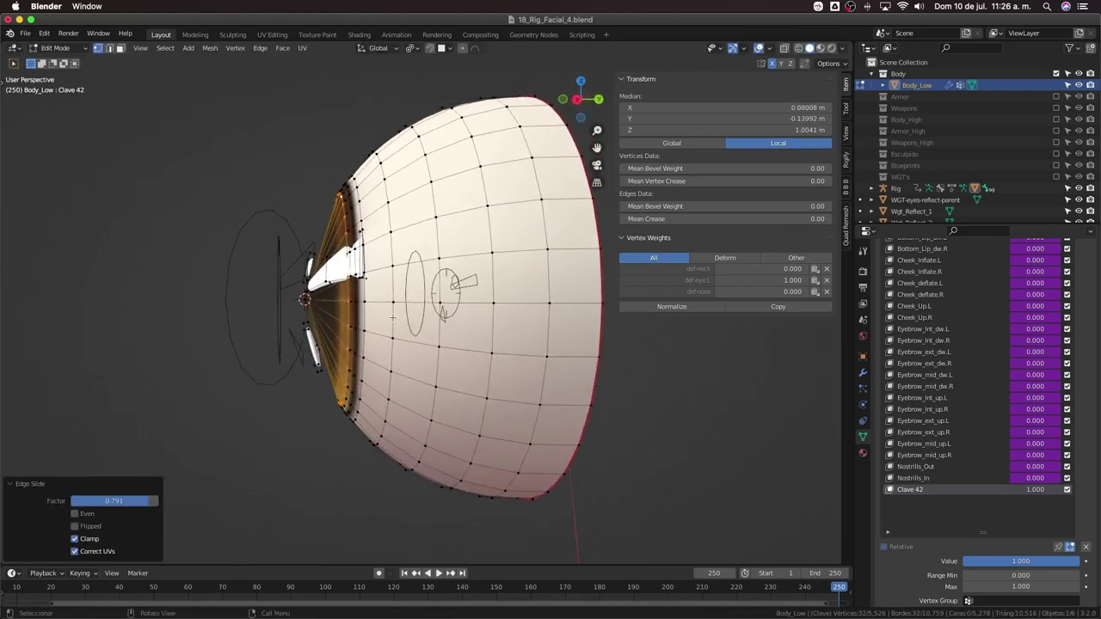
{"action": "key", "text": "Tab"}
{"action": "middle_click_drag", "start_coordinate": [393, 318], "coordinate": [477, 327]}
{"action": "scroll", "coordinate": [430, 323], "scroll_direction": "down", "scroll_amount": 4}
{"action": "scroll", "coordinate": [475, 328], "scroll_direction": "down", "scroll_amount": 5}
{"action": "middle_click_drag", "start_coordinate": [352, 355], "coordinate": [329, 363]}
{"action": "left_click_drag", "start_coordinate": [1040, 464], "coordinate": [1075, 461]}
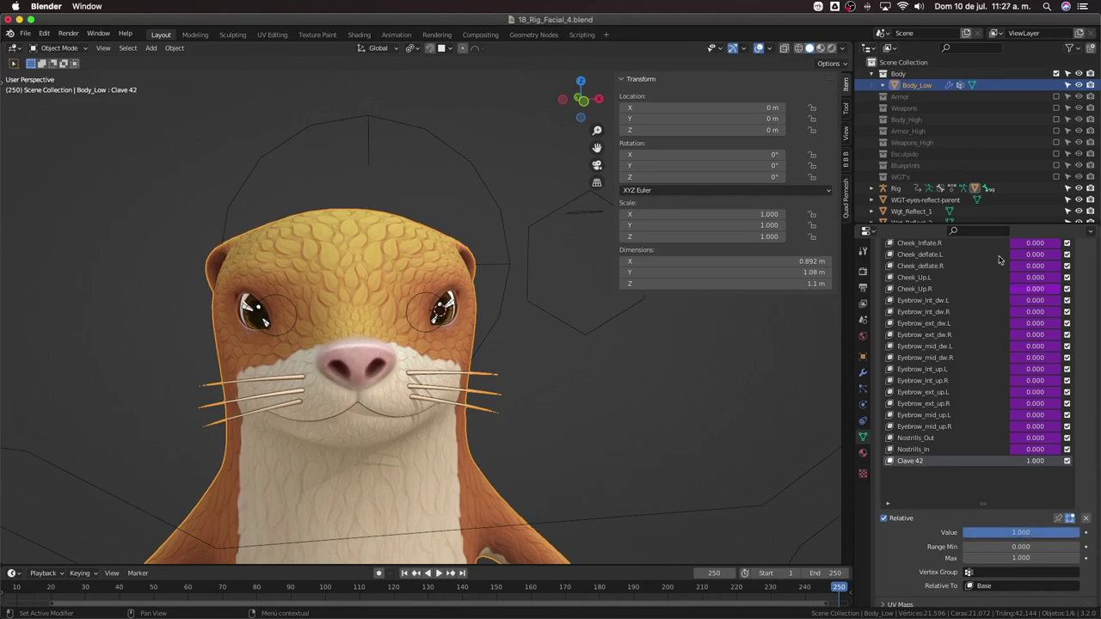
Shorten the shape key list and bring Body_Low's vertex groups into view
{"action": "scroll", "coordinate": [958, 335], "scroll_direction": "up", "scroll_amount": 7}
{"action": "scroll", "coordinate": [1064, 347], "scroll_direction": "down", "scroll_amount": 6}
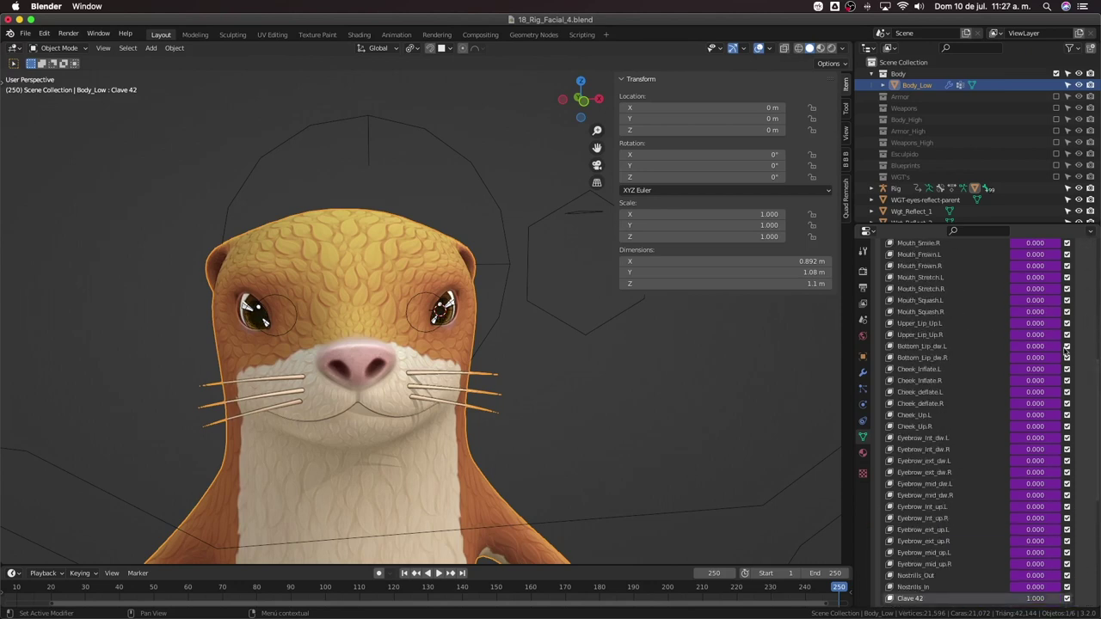
{"action": "left_click_drag", "start_coordinate": [983, 531], "coordinate": [981, 351]}
{"action": "left_click_drag", "start_coordinate": [991, 285], "coordinate": [983, 251]}
{"action": "scroll", "coordinate": [971, 333], "scroll_direction": "up", "scroll_amount": 4}
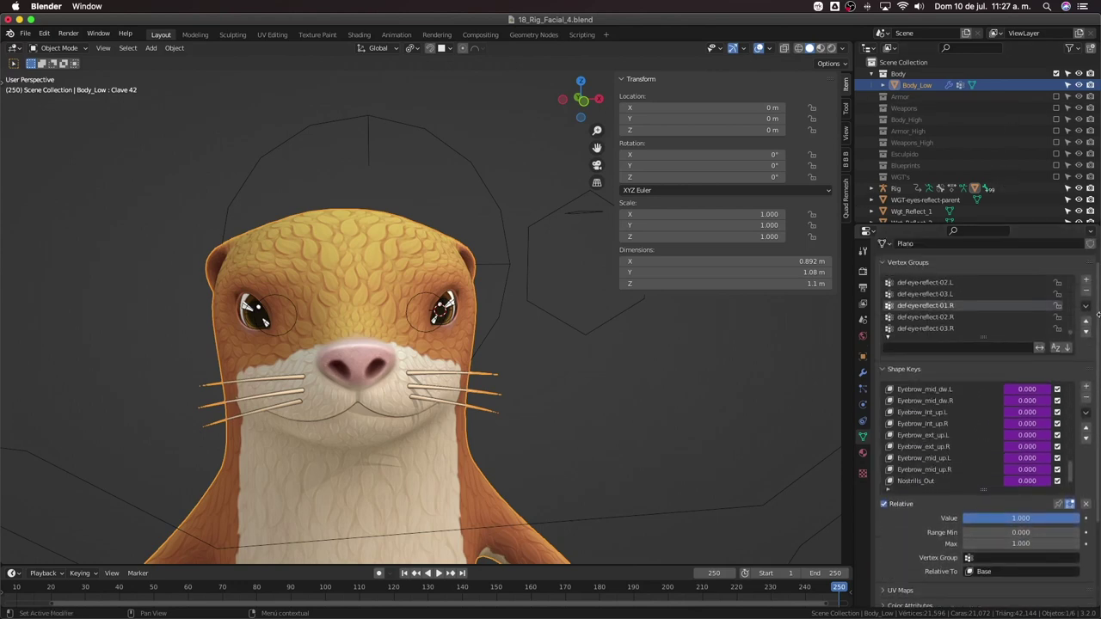
{"action": "scroll", "coordinate": [917, 332], "scroll_direction": "up", "scroll_amount": 2}
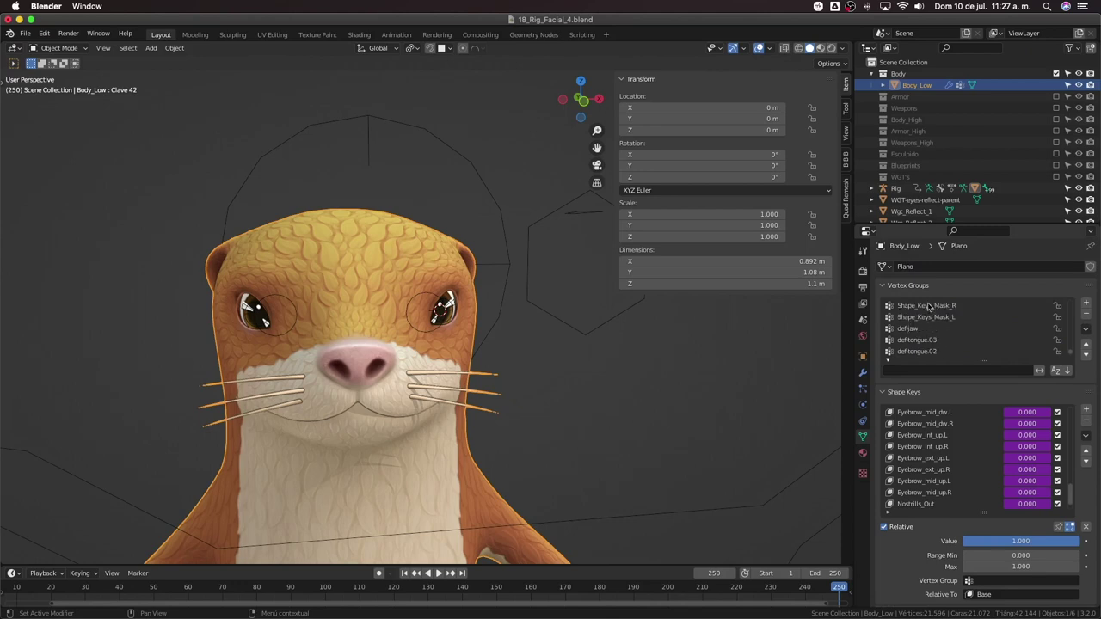
Display the Shape_Keys_Mask_R weights over the whole Body_Low mesh in Weight Paint mode, with vertex selection masking off
{"action": "left_click", "coordinate": [927, 306]}
{"action": "key", "text": "ctrl+Tab"}
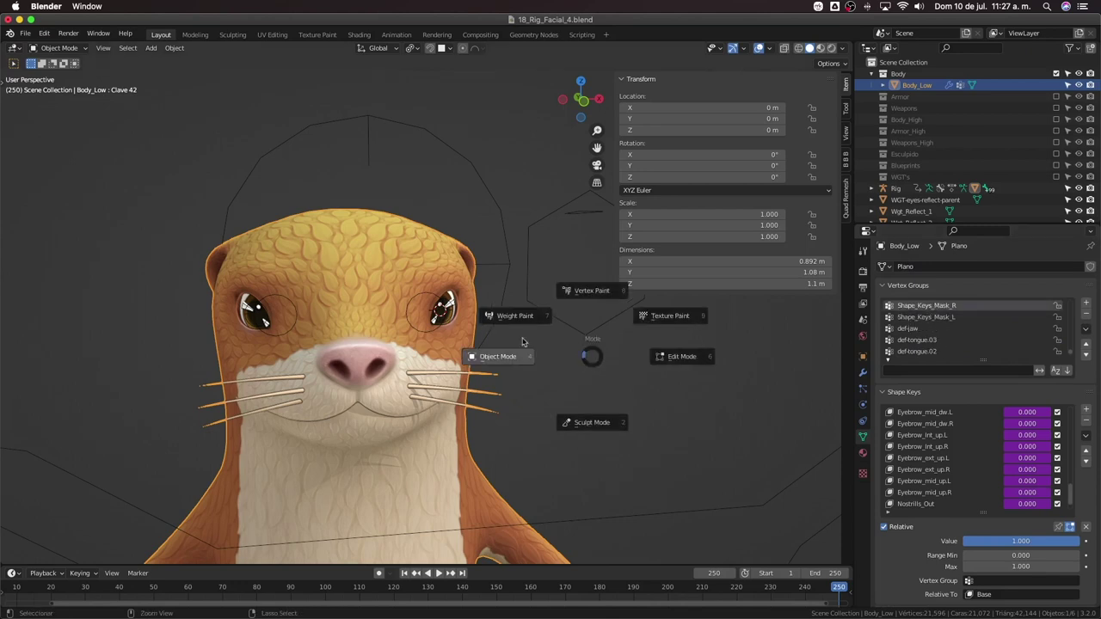
{"action": "left_click", "coordinate": [520, 338]}
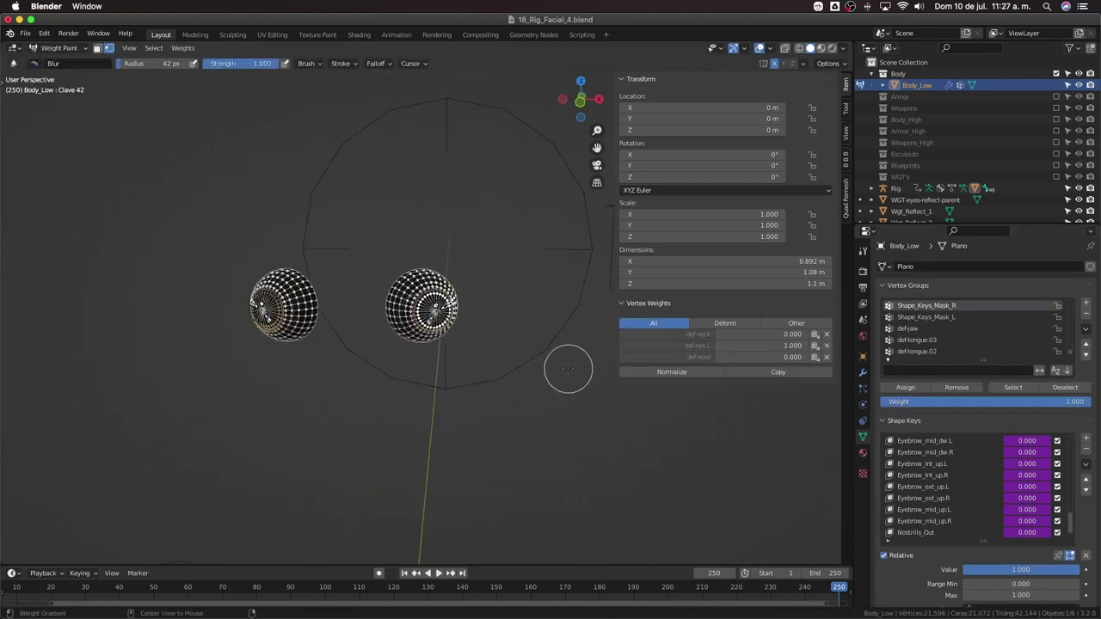
{"action": "middle_click_drag", "start_coordinate": [567, 368], "coordinate": [563, 355]}
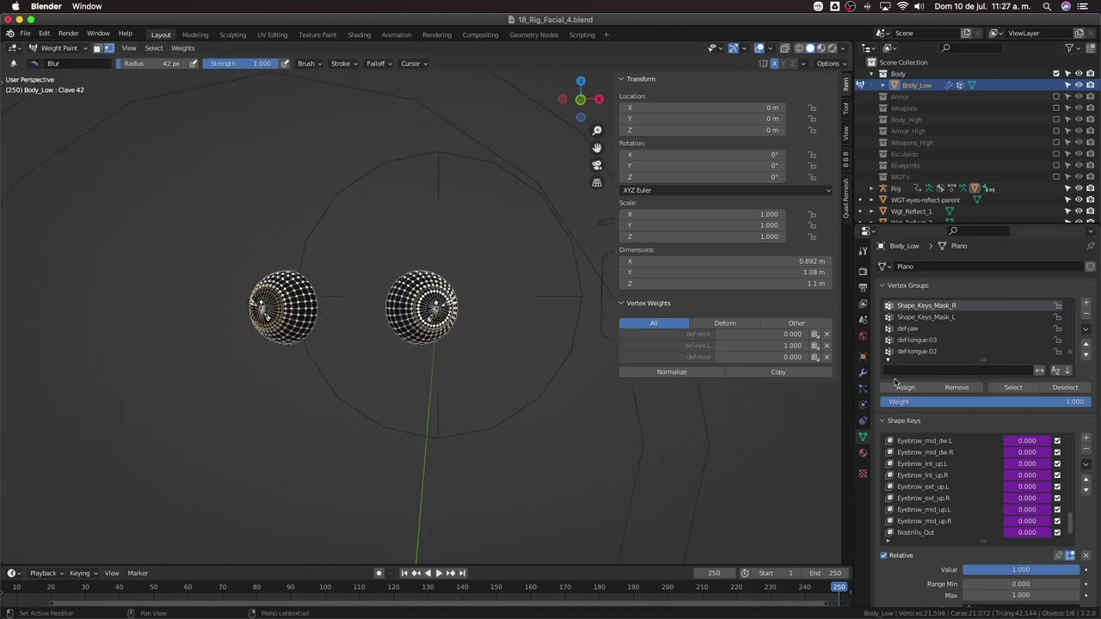
{"action": "middle_click_drag", "start_coordinate": [548, 355], "coordinate": [516, 358]}
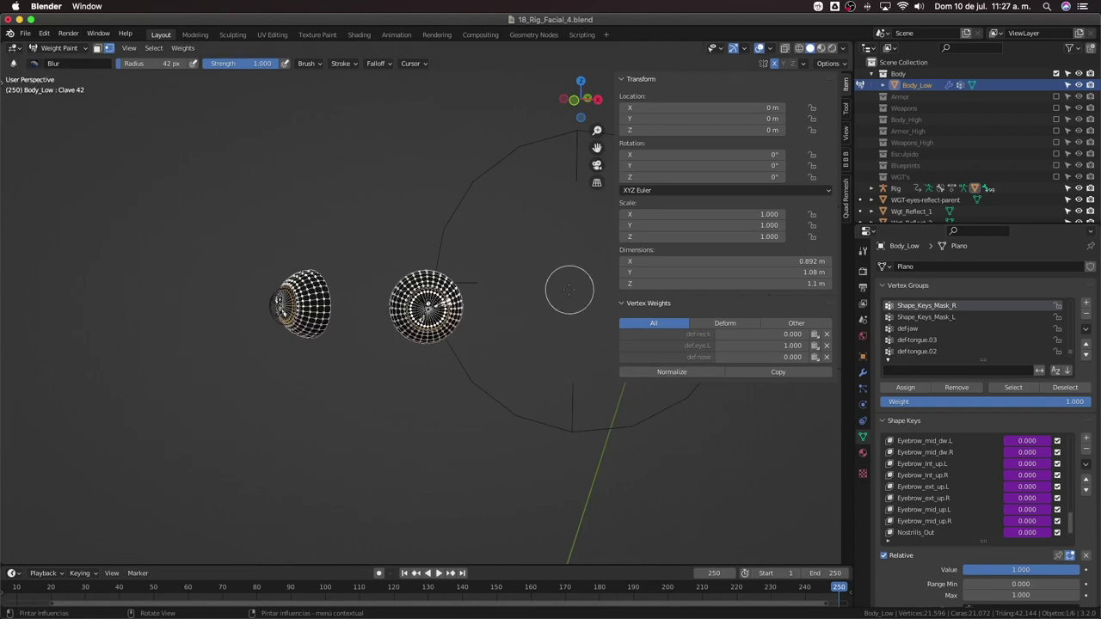
{"action": "key", "text": "Tab"}
{"action": "key", "text": "Tab"}
{"action": "left_click", "coordinate": [107, 47]}
{"action": "middle_click_drag", "start_coordinate": [334, 276], "coordinate": [382, 283]}
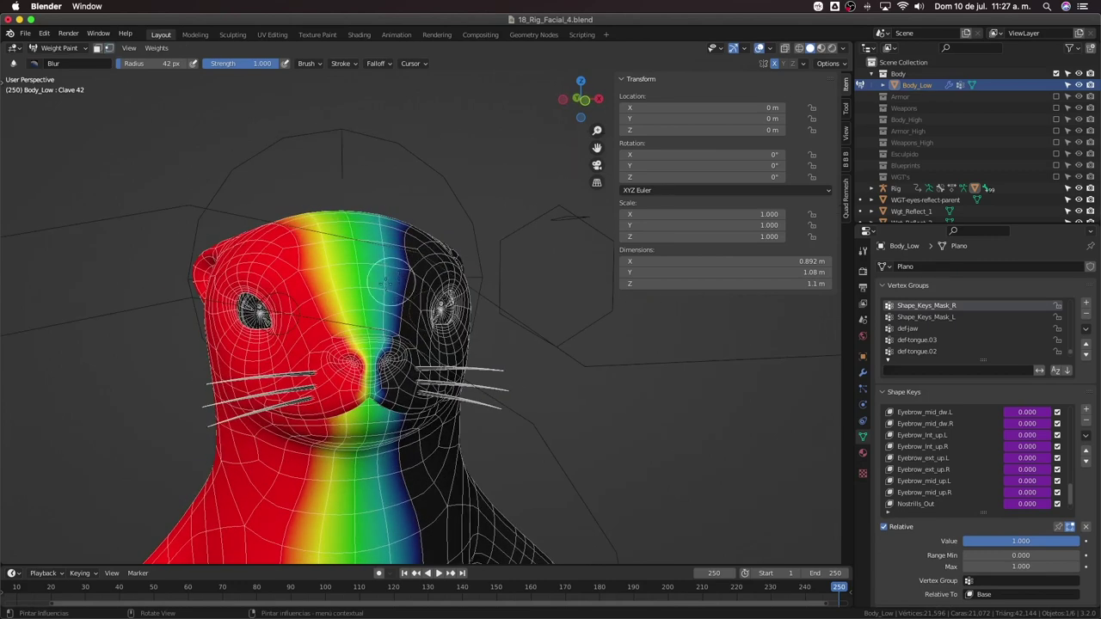
In Edit Mode, select the whole right eyeball and assign it to Shape_Keys_Mask_R with weight 1.000
{"action": "key", "text": "Tab"}
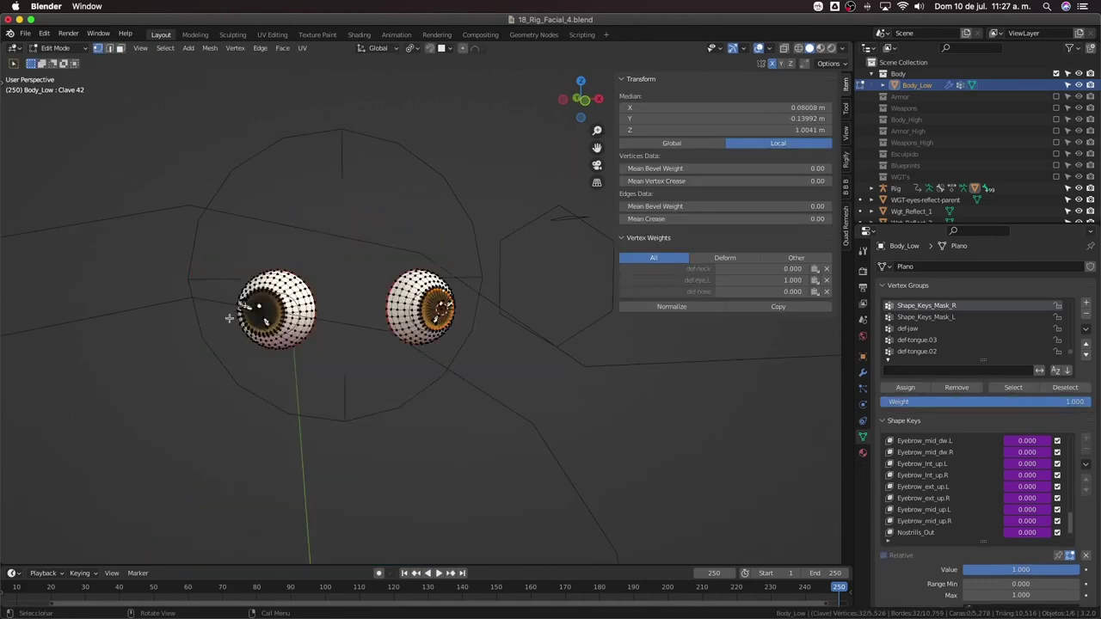
{"action": "key", "text": "l"}
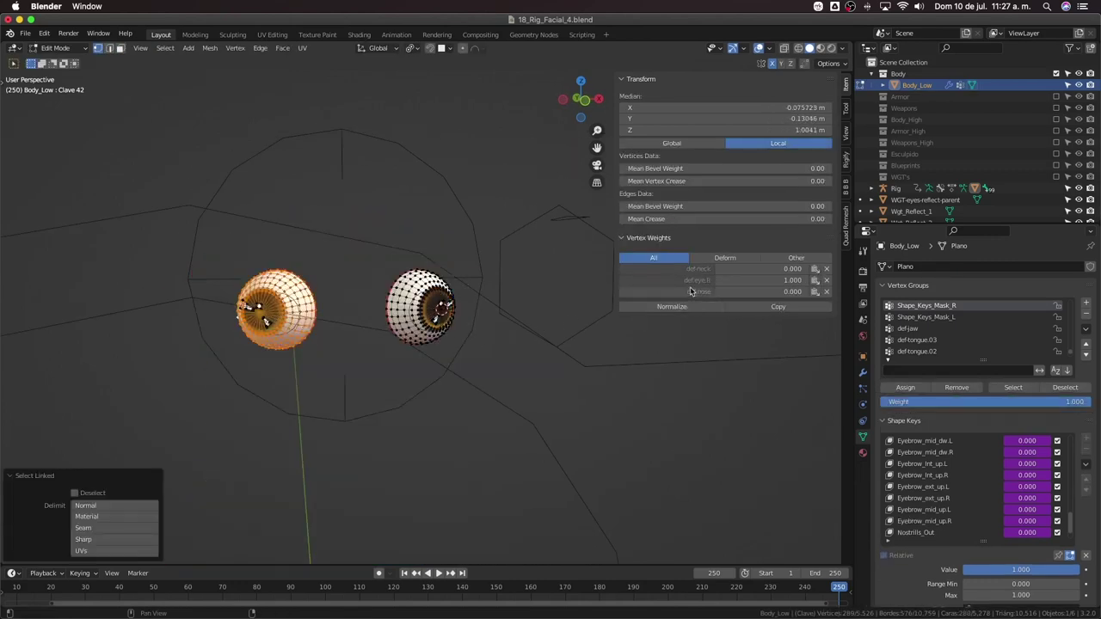
{"action": "left_click", "coordinate": [904, 387]}
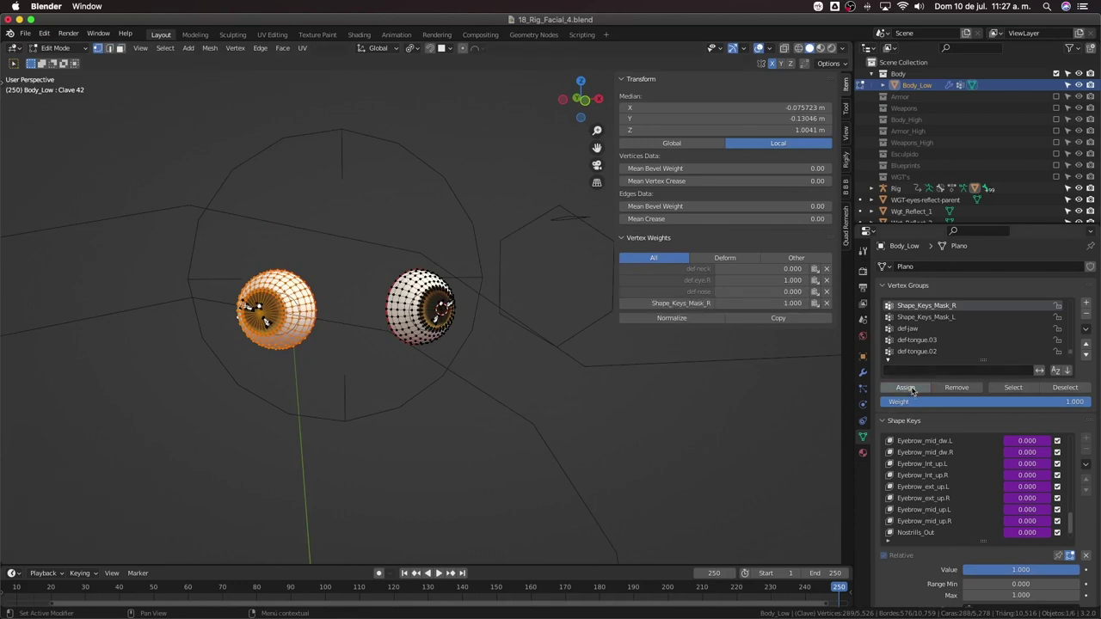
Select the whole left eyeball and assign it to Shape_Keys_Mask_L with weight 1.000
{"action": "left_click", "coordinate": [423, 311]}
{"action": "key", "text": "l"}
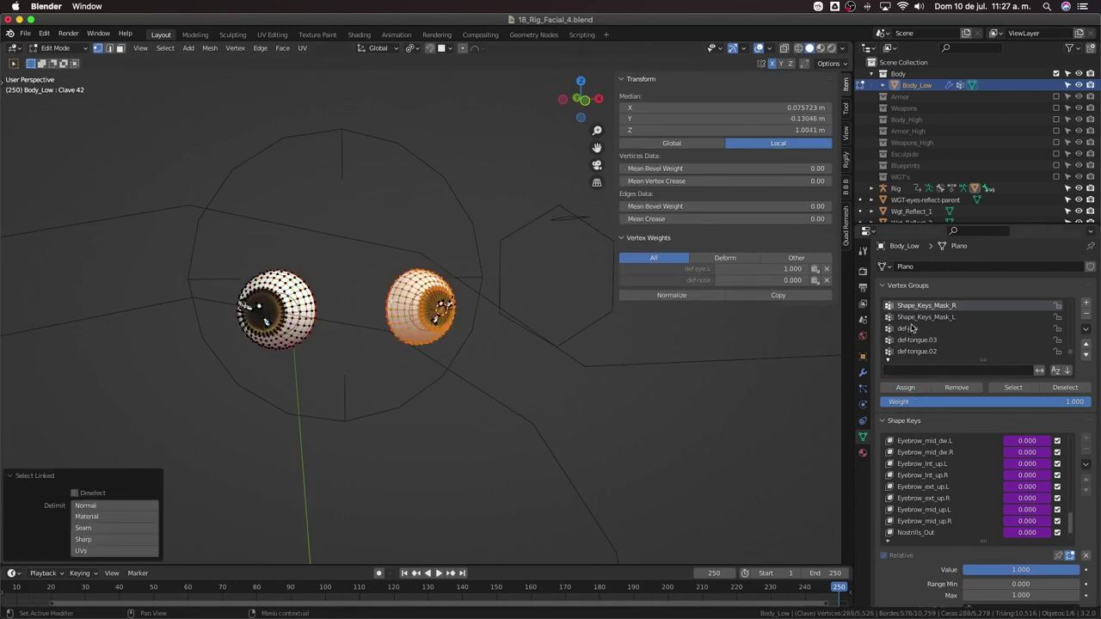
{"action": "left_click", "coordinate": [914, 319]}
{"action": "left_click", "coordinate": [905, 387]}
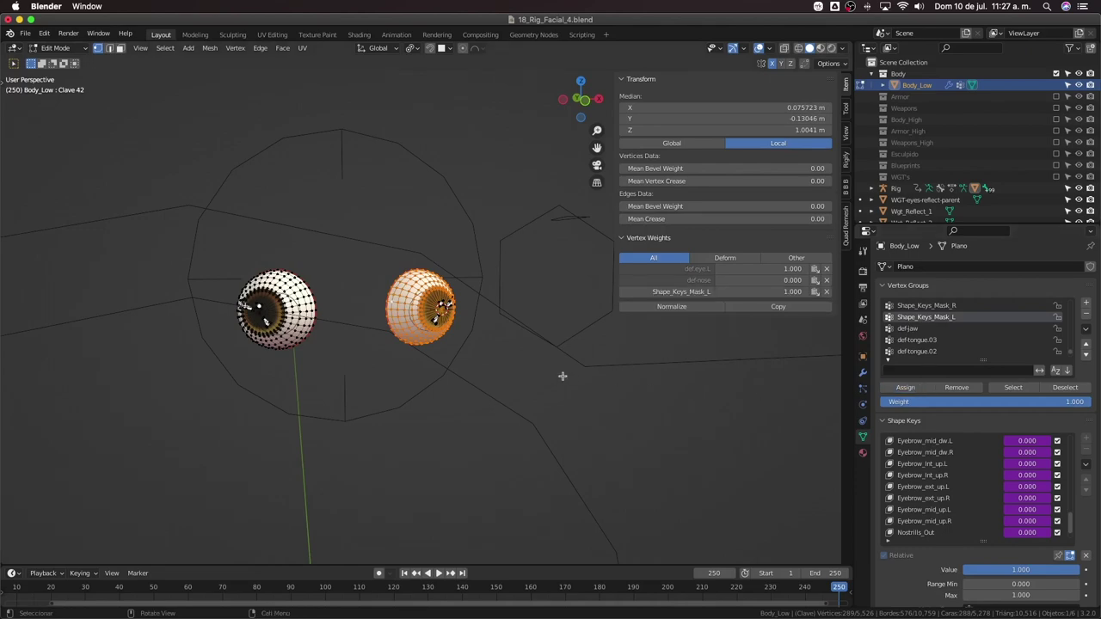
Check the Shape_Keys_Mask_L weights in Weight Paint mode and return to Object Mode
{"action": "key", "text": "Tab"}
{"action": "middle_click_drag", "start_coordinate": [559, 378], "coordinate": [517, 380]}
{"action": "scroll", "coordinate": [543, 374], "scroll_direction": "up", "scroll_amount": 3}
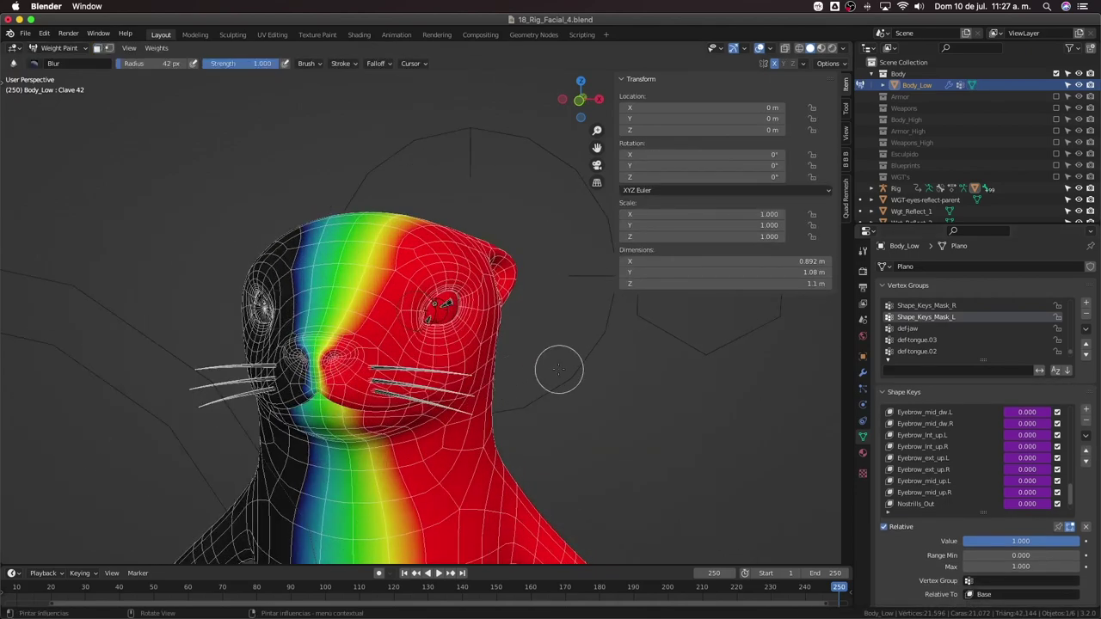
{"action": "key", "text": "ctrl+Tab"}
{"action": "left_click", "coordinate": [459, 389]}
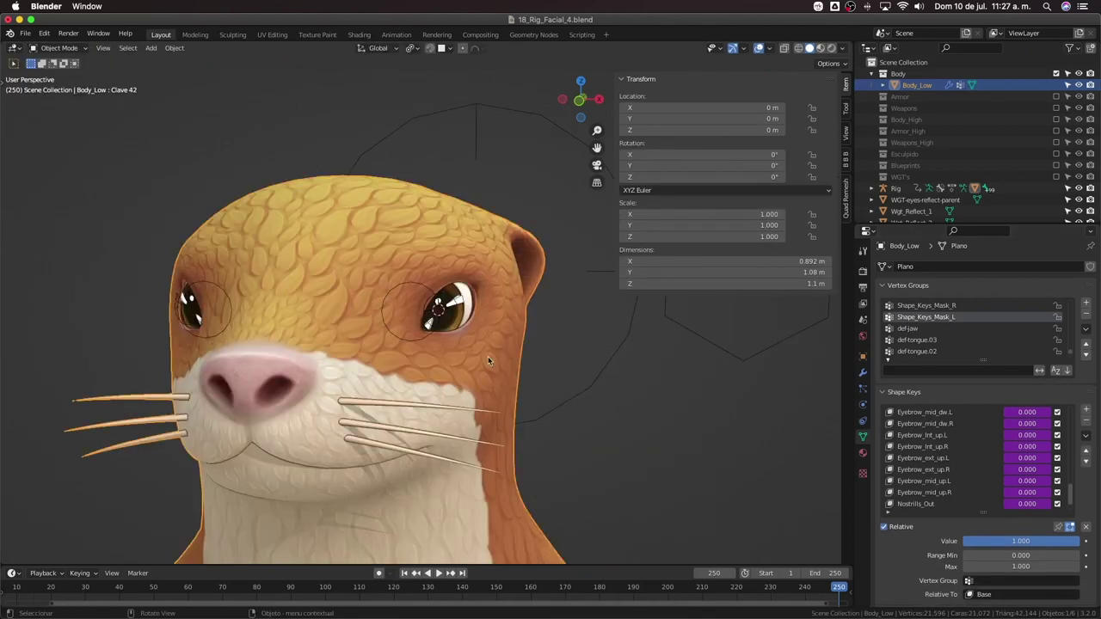
Limit the new pupil shape key to the Shape_Keys_Mask_L vertex group and view the left eye
{"action": "scroll", "coordinate": [1011, 417], "scroll_direction": "down", "scroll_amount": 5}
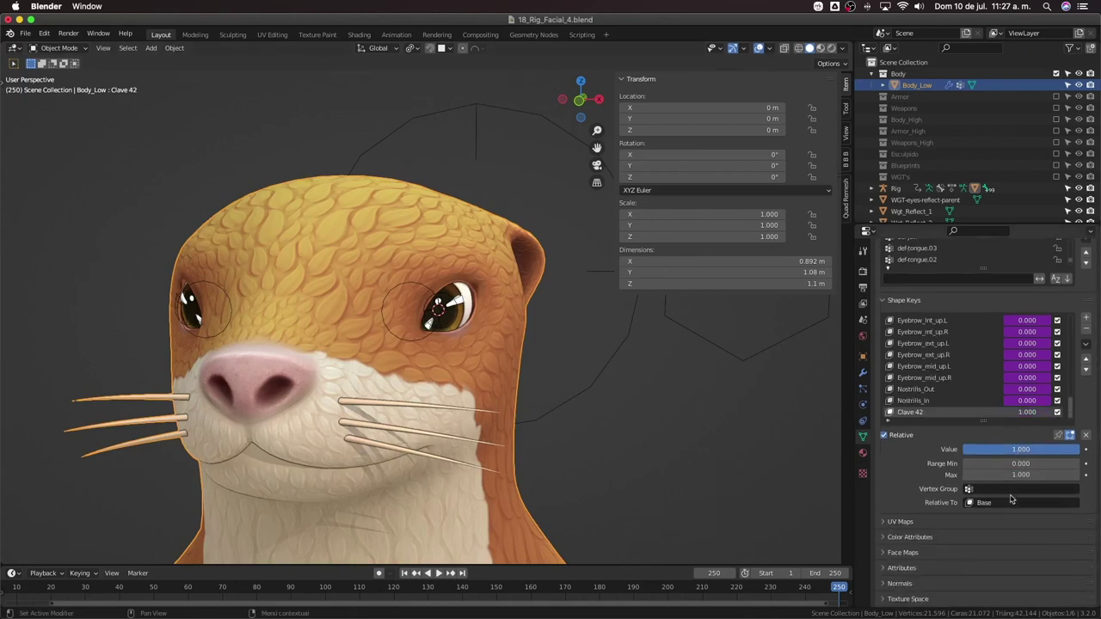
{"action": "left_click", "coordinate": [1010, 489]}
{"action": "type", "text": "mas"}
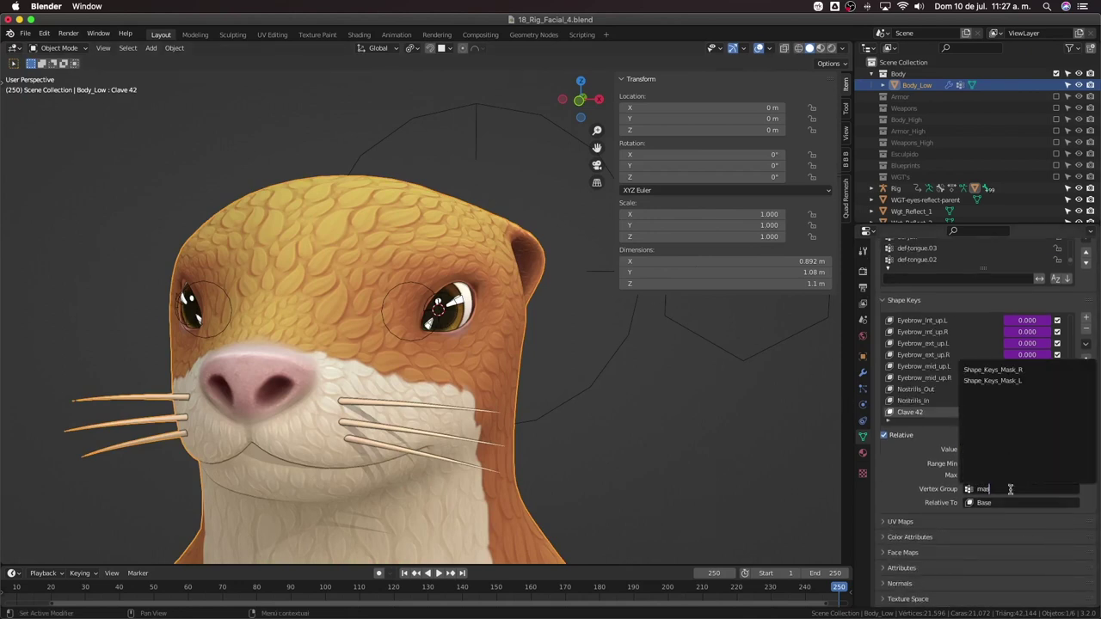
{"action": "left_click", "coordinate": [1012, 381]}
{"action": "middle_click_drag", "start_coordinate": [465, 366], "coordinate": [478, 321]}
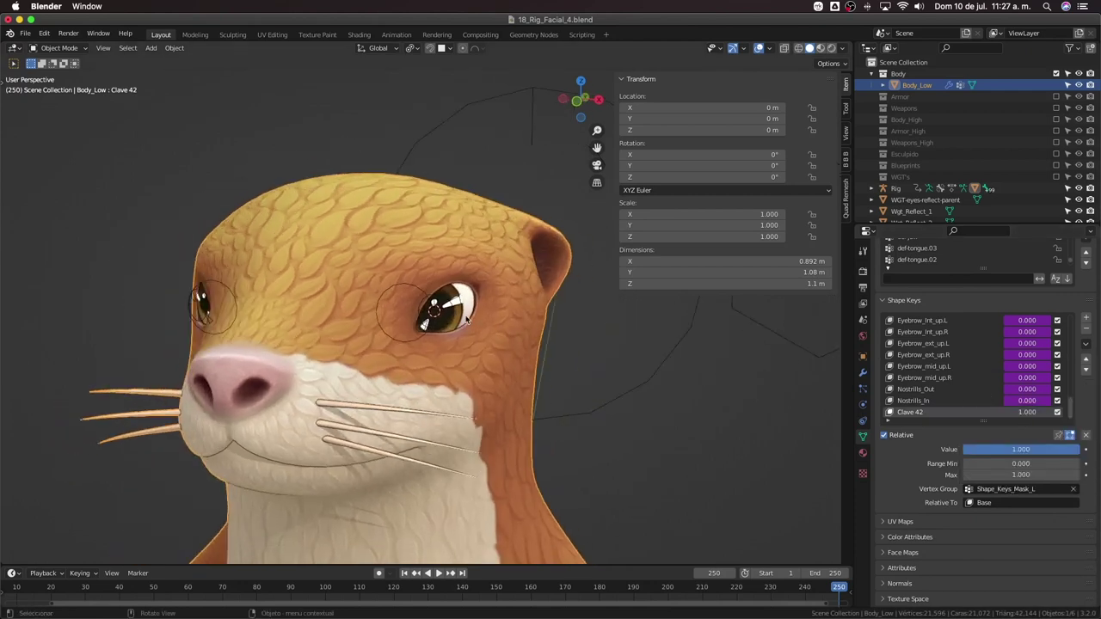
Create a new shape key from the current mix to store the left-side pupil enlargement
{"action": "left_click", "coordinate": [1084, 343]}
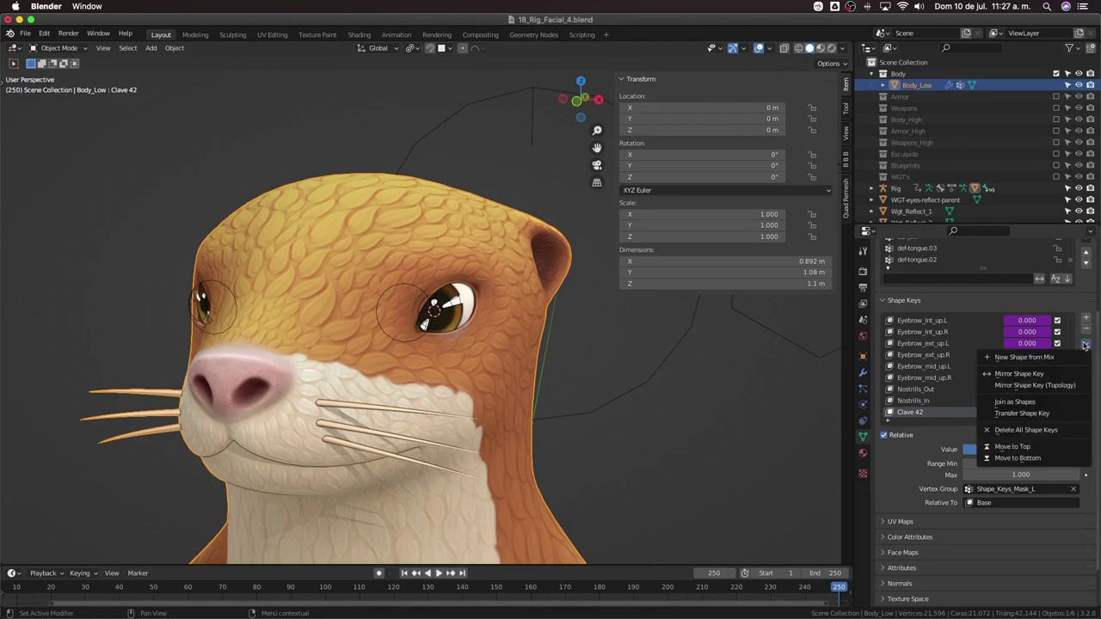
{"action": "left_click", "coordinate": [1023, 357]}
{"action": "mouse_move", "coordinate": [1019, 415]}
{"action": "left_mouse_down"}
{"action": "mouse_move", "coordinate": [1066, 415]}
{"action": "mouse_move", "coordinate": [1019, 415]}
{"action": "left_mouse_up"}
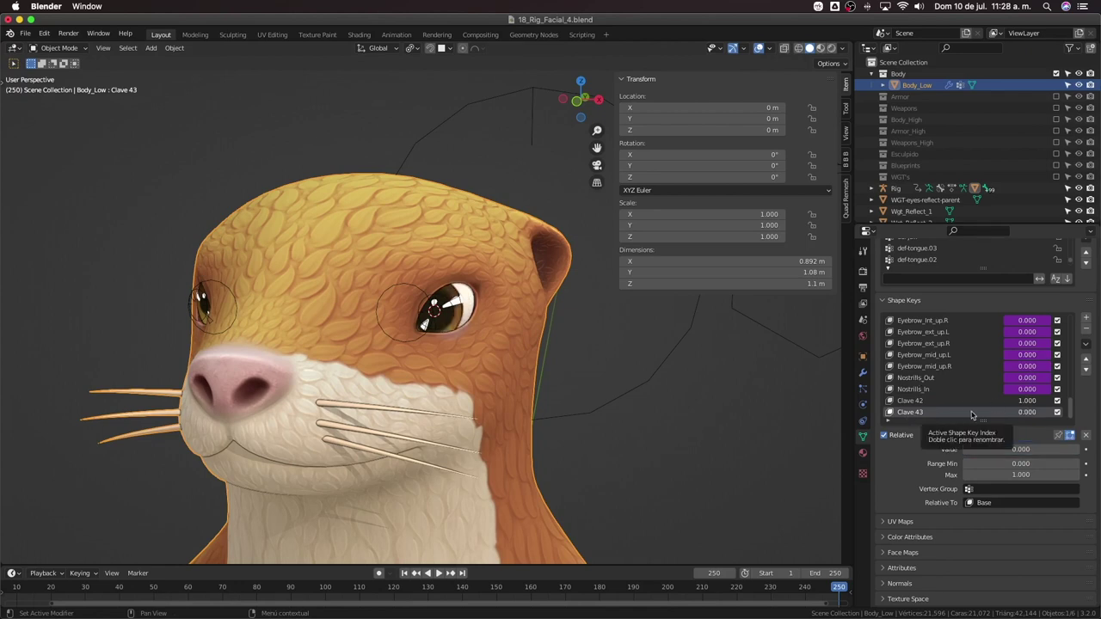
Mirror the stored pupil-enlarging shape key Clave 43 to the right eye and raise its value to 1.000
{"action": "mouse_move", "coordinate": [671, 381]}
{"action": "middle_mouse_down"}
{"action": "mouse_move", "coordinate": [691, 378]}
{"action": "mouse_move", "coordinate": [651, 384]}
{"action": "mouse_move", "coordinate": [672, 381]}
{"action": "middle_mouse_up"}
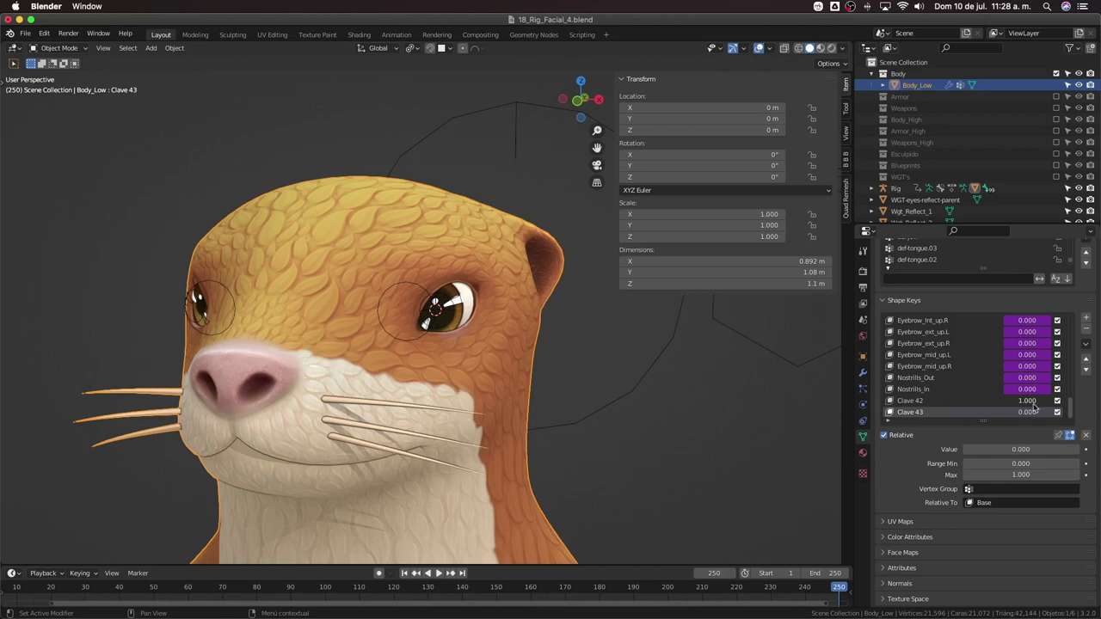
{"action": "left_click", "coordinate": [1086, 343]}
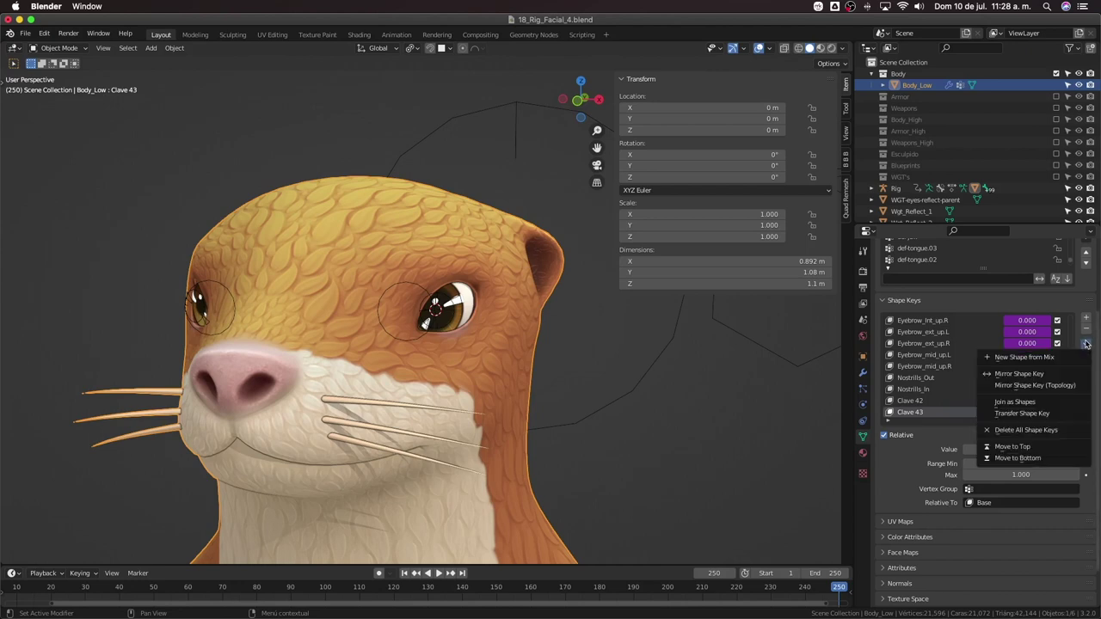
{"action": "left_click", "coordinate": [1041, 374]}
{"action": "left_click_drag", "start_coordinate": [1022, 416], "coordinate": [1070, 417]}
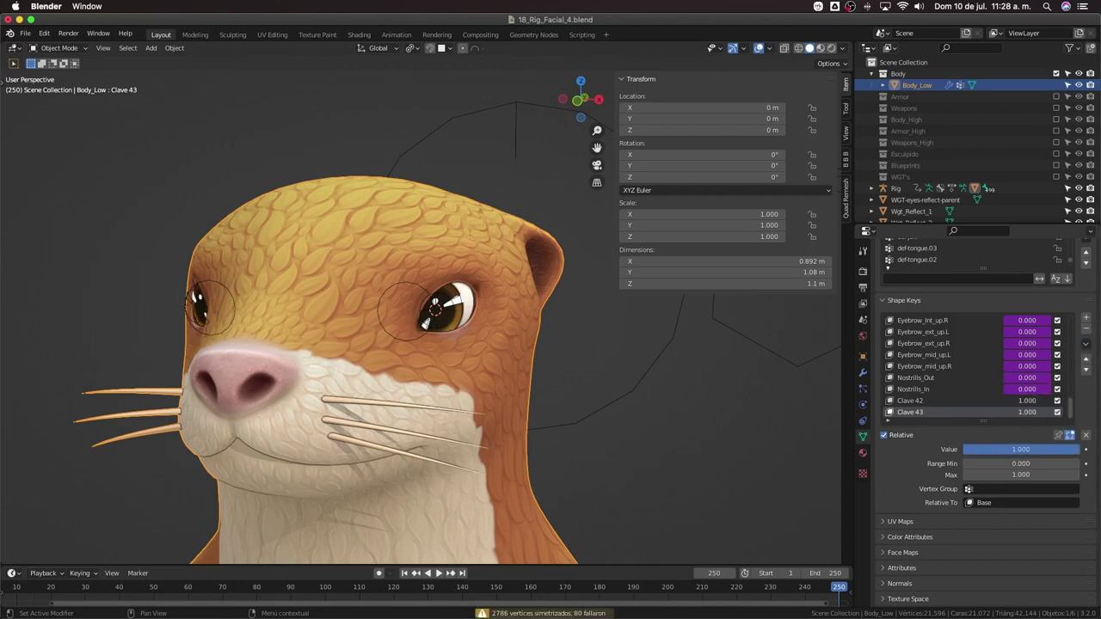
Store a second left pupil key from the current mix and move the mirrored Clave 43 to the end of the shape key list
{"action": "left_click", "coordinate": [989, 401]}
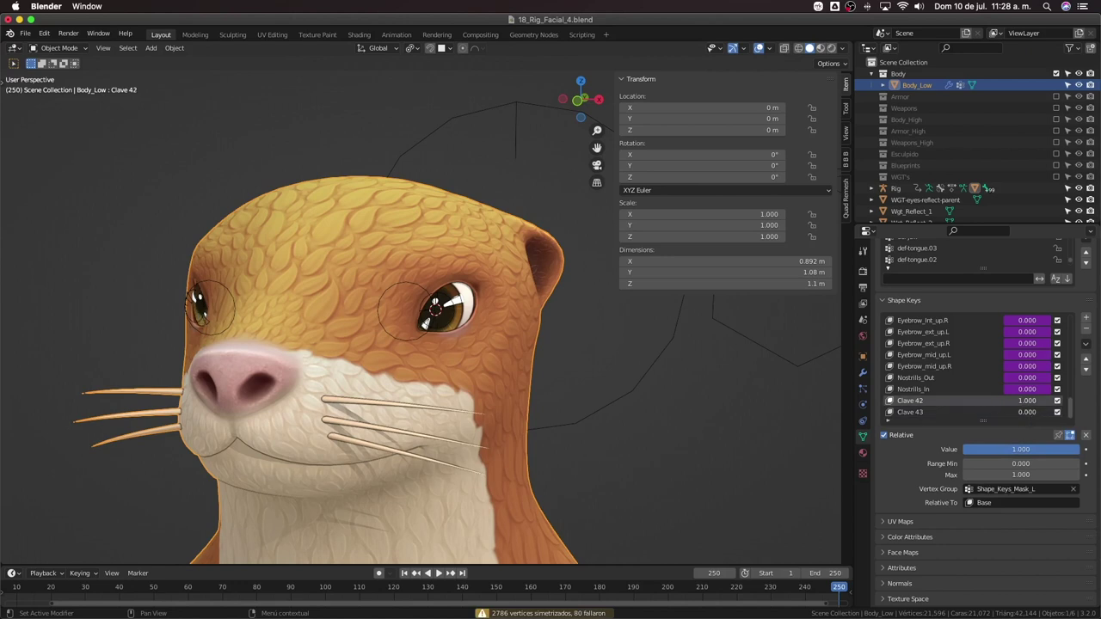
{"action": "left_click", "coordinate": [1085, 343]}
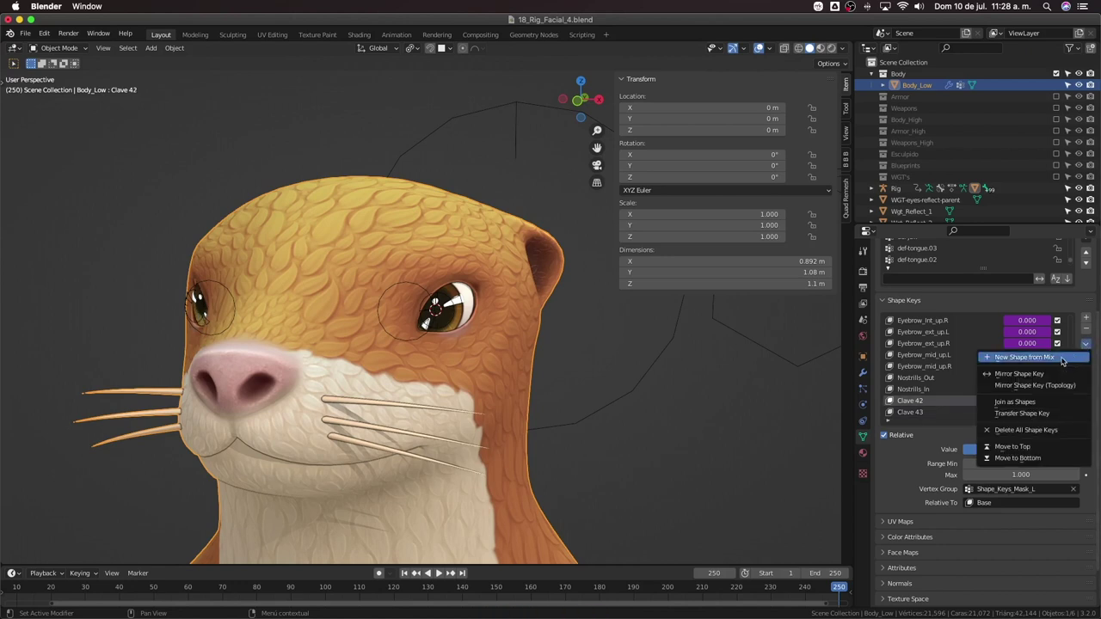
{"action": "left_click", "coordinate": [1062, 361]}
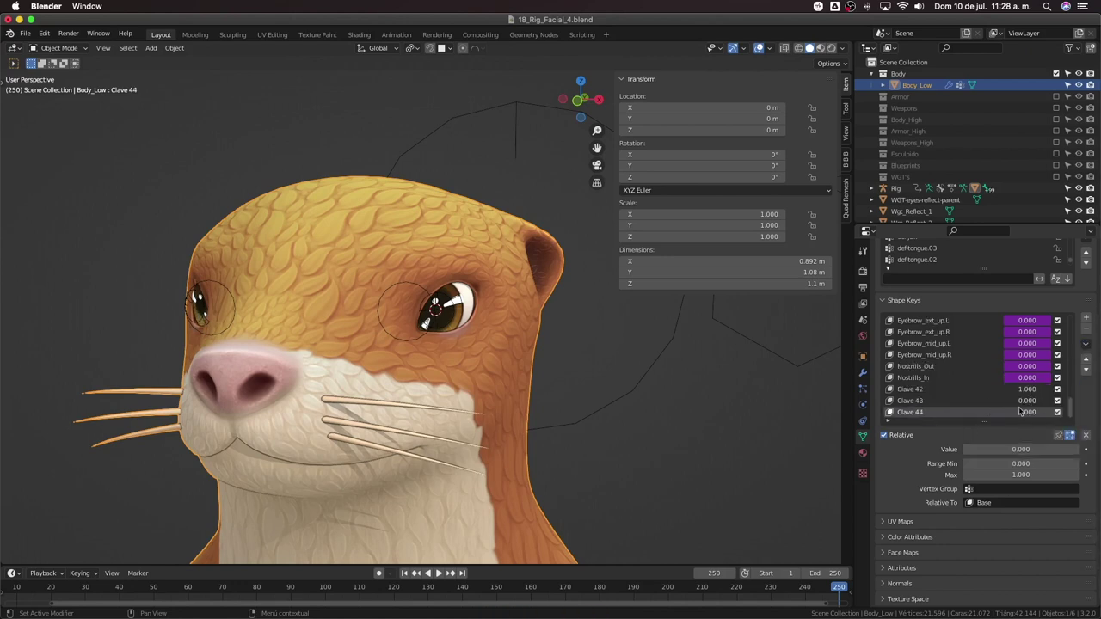
{"action": "left_click", "coordinate": [1029, 401]}
{"action": "left_click", "coordinate": [897, 405]}
{"action": "left_click", "coordinate": [903, 401]}
{"action": "left_click", "coordinate": [1086, 344]}
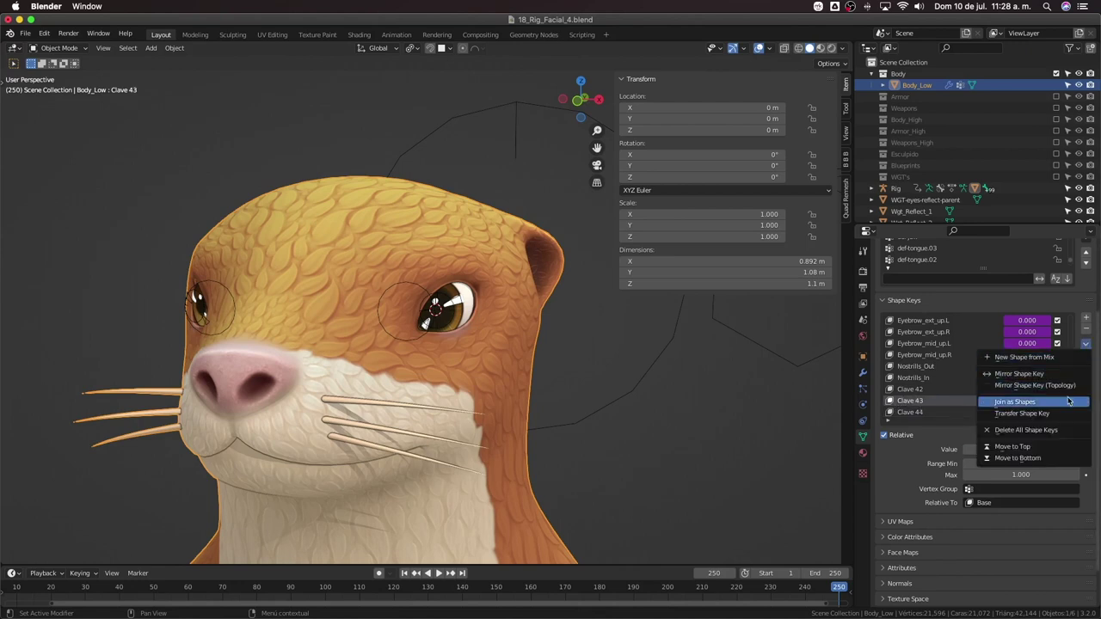
{"action": "left_click", "coordinate": [1061, 457]}
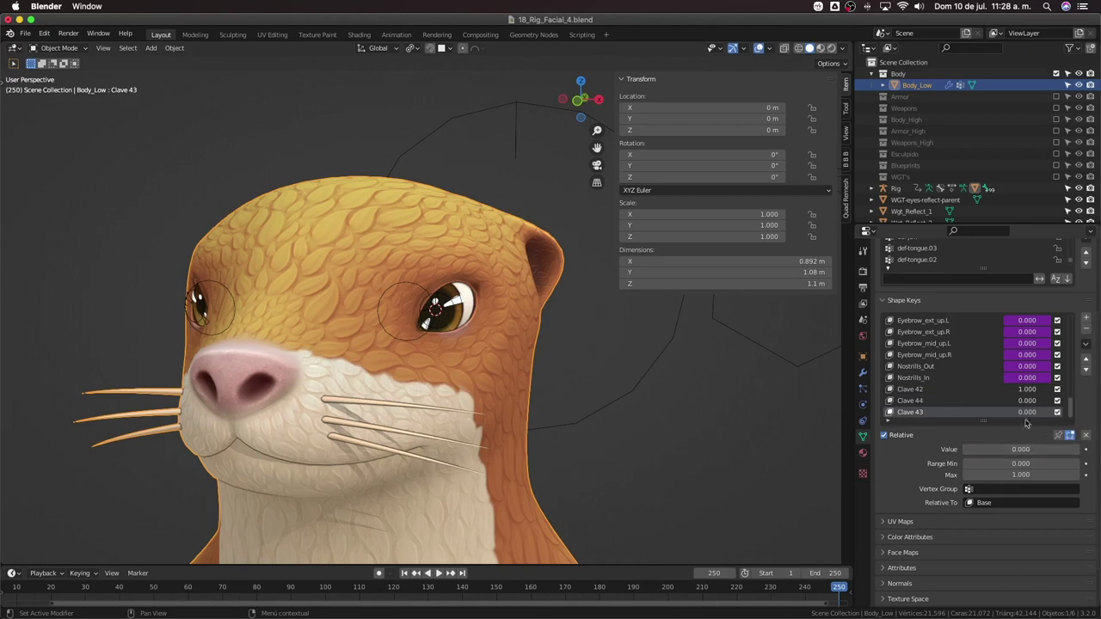
Delete the masked source key Clave 42 and test the separate left and right pupil keys
{"action": "mouse_move", "coordinate": [1027, 400]}
{"action": "left_mouse_down"}
{"action": "mouse_move", "coordinate": [1070, 400]}
{"action": "mouse_move", "coordinate": [1036, 401]}
{"action": "left_mouse_up"}
{"action": "left_click", "coordinate": [957, 391]}
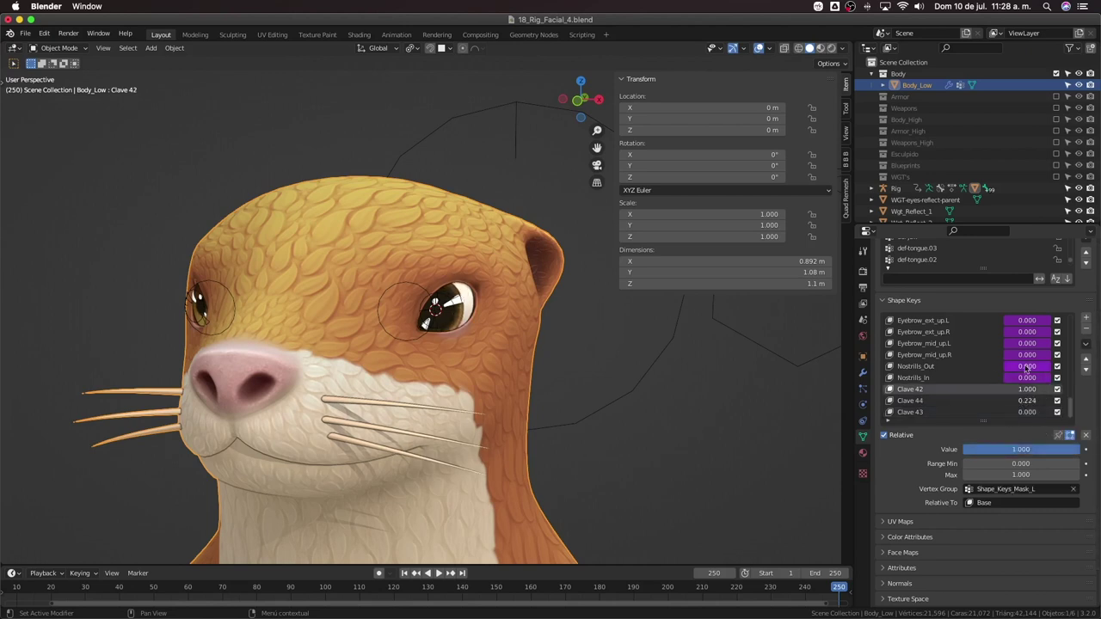
{"action": "left_click", "coordinate": [1085, 329]}
{"action": "mouse_move", "coordinate": [1026, 401]}
{"action": "left_mouse_down"}
{"action": "mouse_move", "coordinate": [1063, 400]}
{"action": "mouse_move", "coordinate": [1017, 401]}
{"action": "mouse_move", "coordinate": [1063, 401]}
{"action": "mouse_move", "coordinate": [1028, 400]}
{"action": "left_mouse_up"}
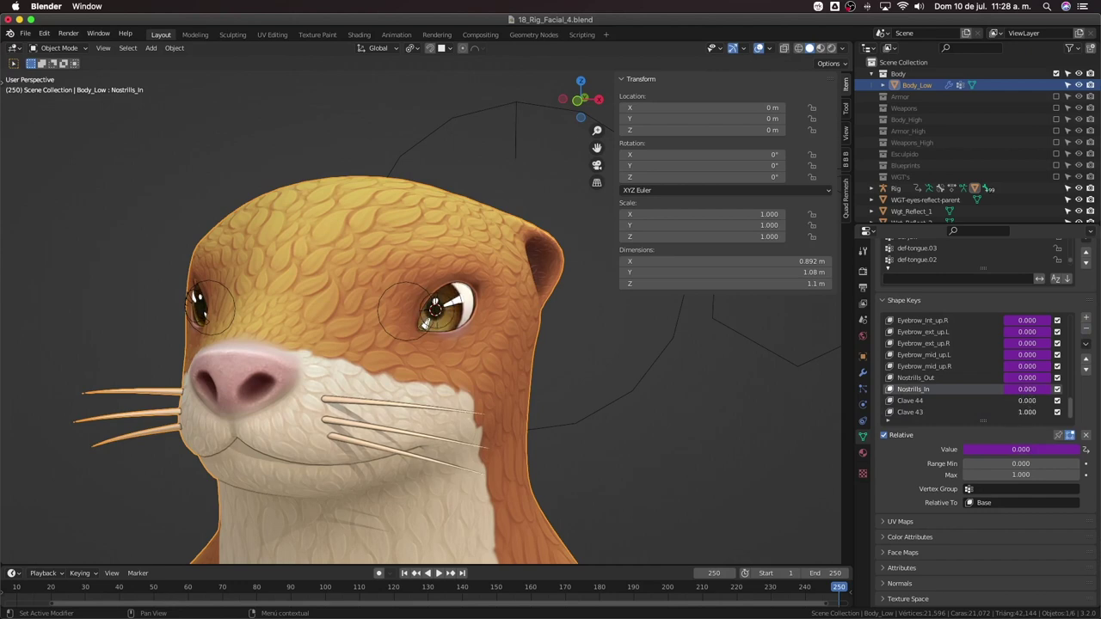
Rename the two pupil-enlarging shape keys Pupil_Stretch.L and Pupil_Stretch.R, and deselect the body
{"action": "double_click", "coordinate": [915, 400]}
{"action": "type", "text": "Pupil"}
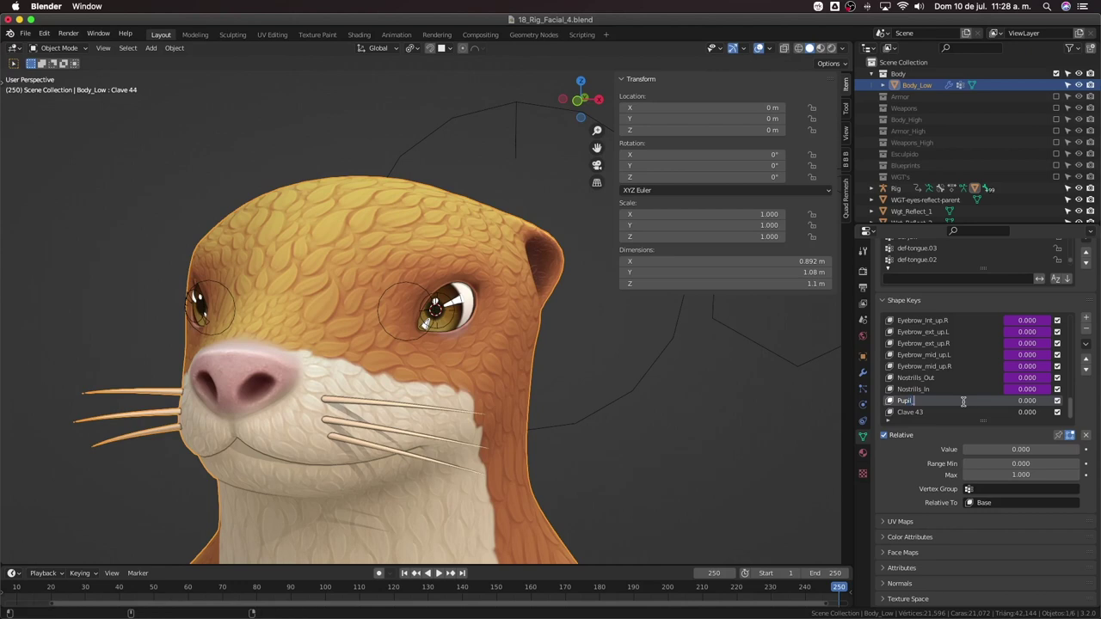
{"action": "type", "text": "_Stretch.L"}
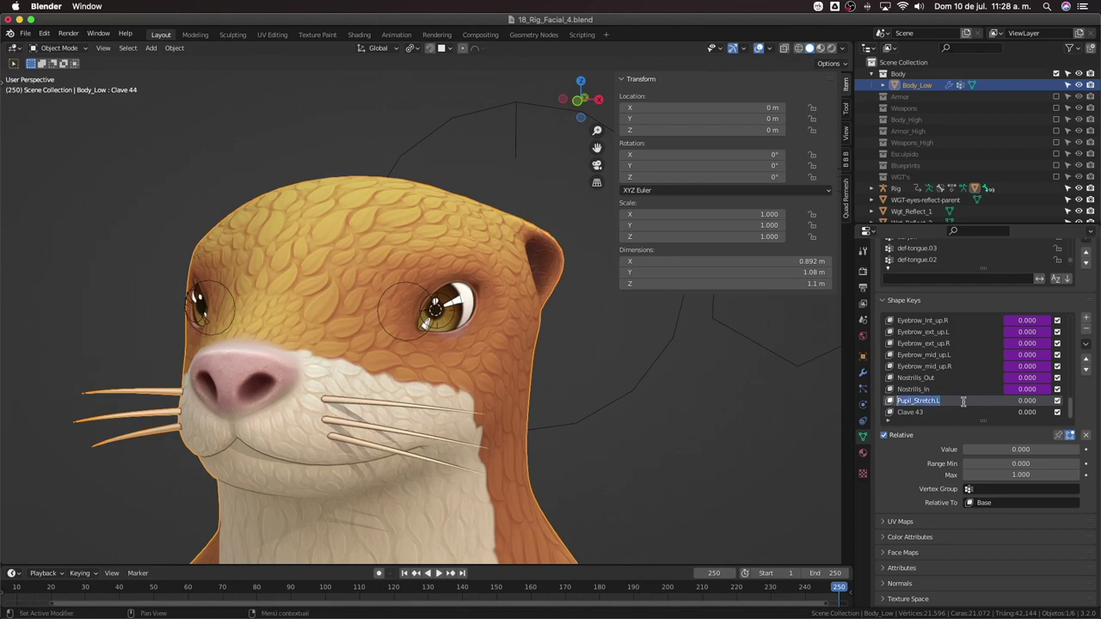
{"action": "left_click", "coordinate": [916, 415]}
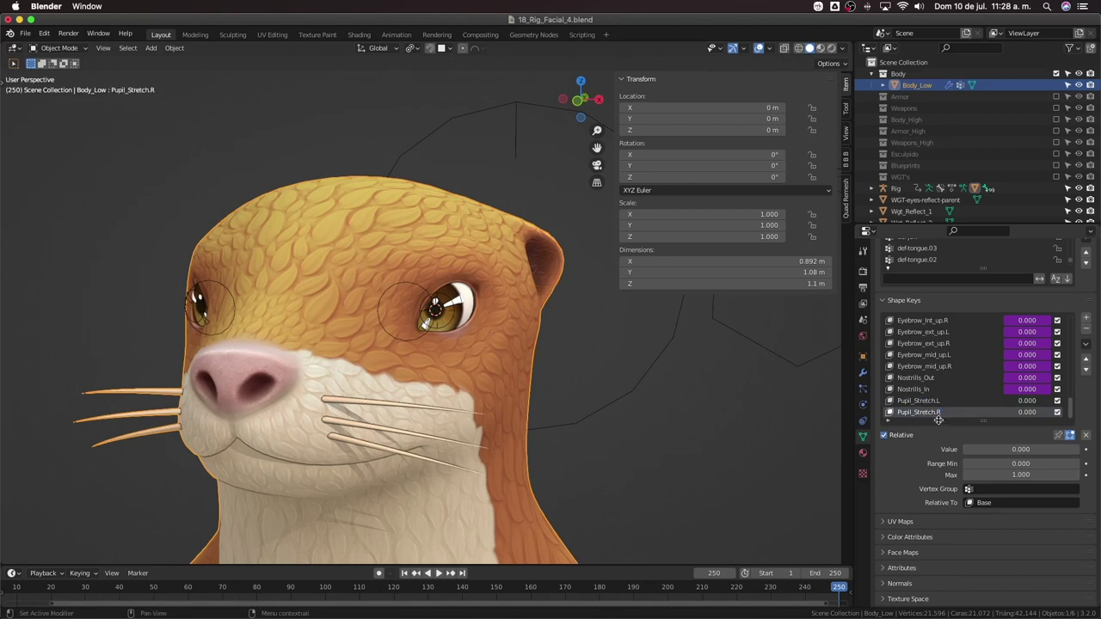
{"action": "left_click", "coordinate": [733, 432]}
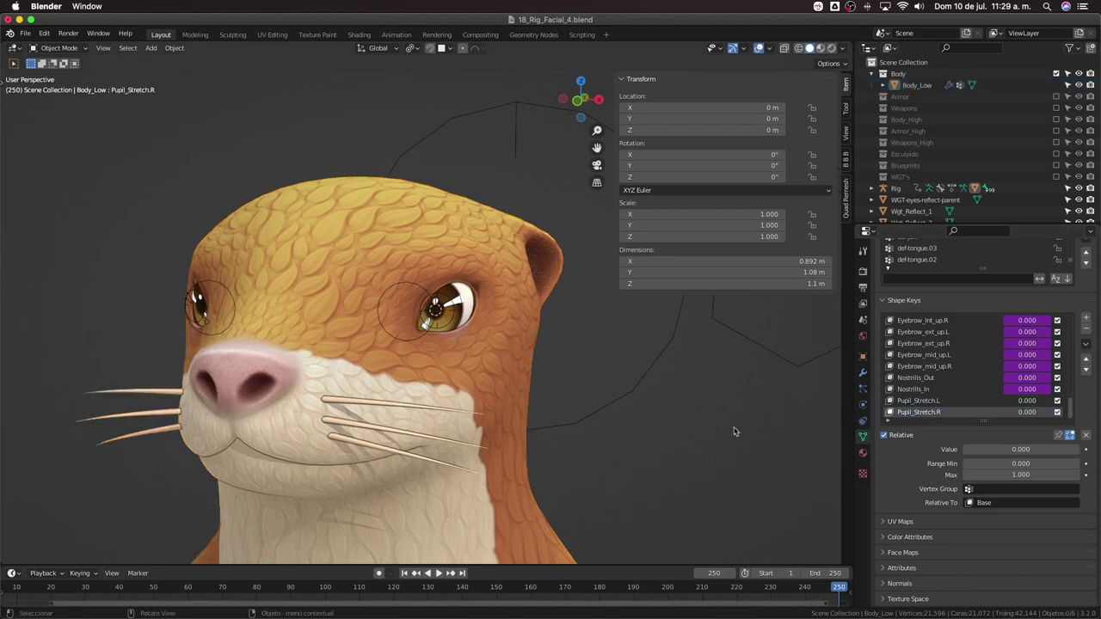
Open Body_Low in Edit Mode and select the edge loop around the left eye's pupil
{"action": "key", "text": "KP_1"}
{"action": "scroll", "coordinate": [513, 298], "scroll_direction": "up", "scroll_amount": 6}
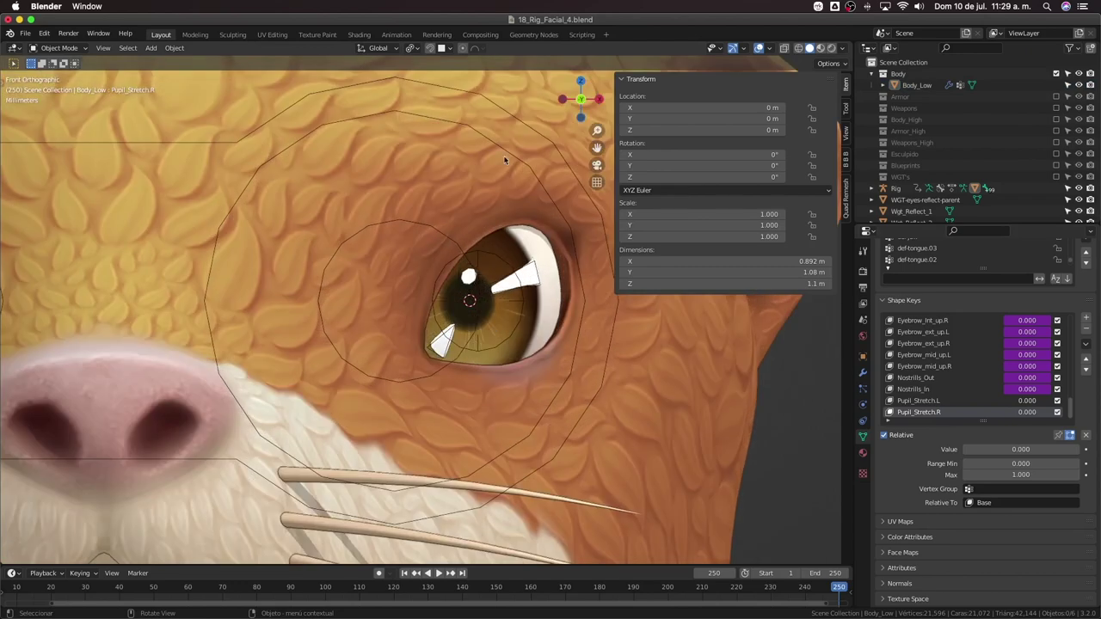
{"action": "middle_click_drag", "start_coordinate": [501, 347], "coordinate": [527, 325], "text": "shift"}
{"action": "left_click", "coordinate": [537, 322]}
{"action": "scroll", "coordinate": [541, 320], "scroll_direction": "down", "scroll_amount": 2}
{"action": "key", "text": "ctrl+Tab"}
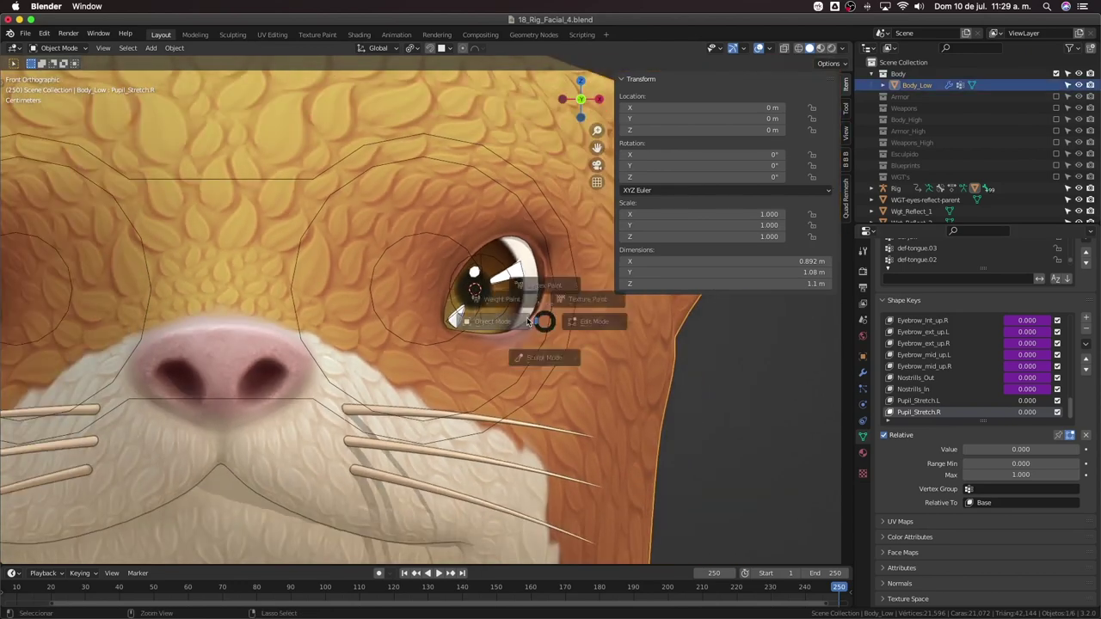
{"action": "key", "text": "Tab"}
{"action": "middle_click_drag", "start_coordinate": [488, 305], "coordinate": [469, 313]}
{"action": "left_click", "coordinate": [497, 257], "text": "alt"}
{"action": "middle_click_drag", "start_coordinate": [531, 288], "coordinate": [510, 291]}
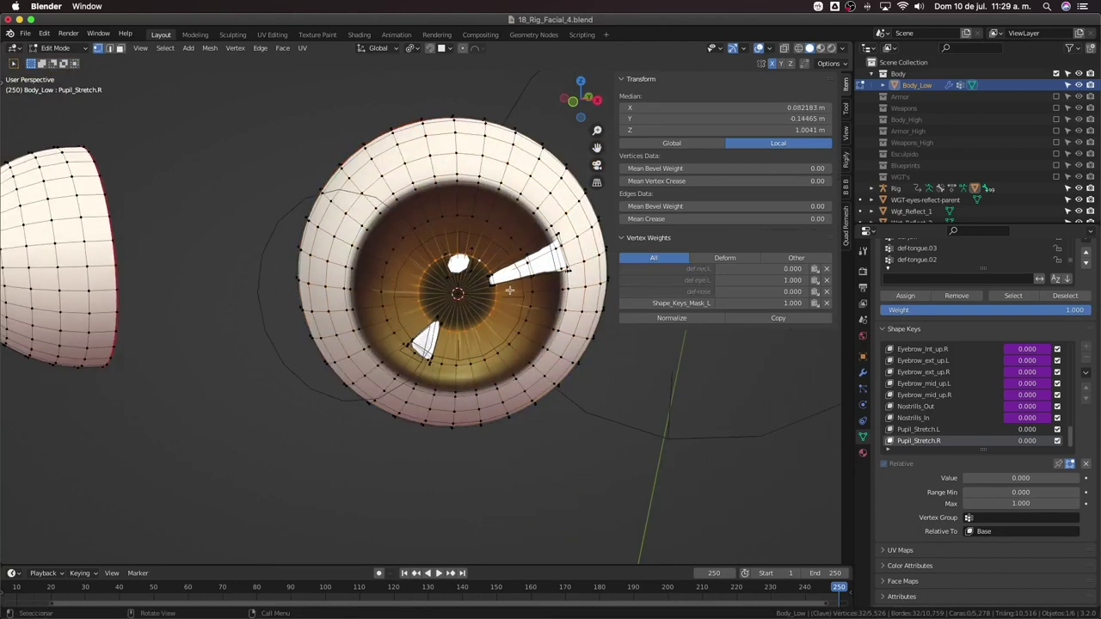
Add another shape key and slide the left pupil's edge loop inward to shrink the pupil
{"action": "key", "text": "s"}
{"action": "key", "text": "Escape"}
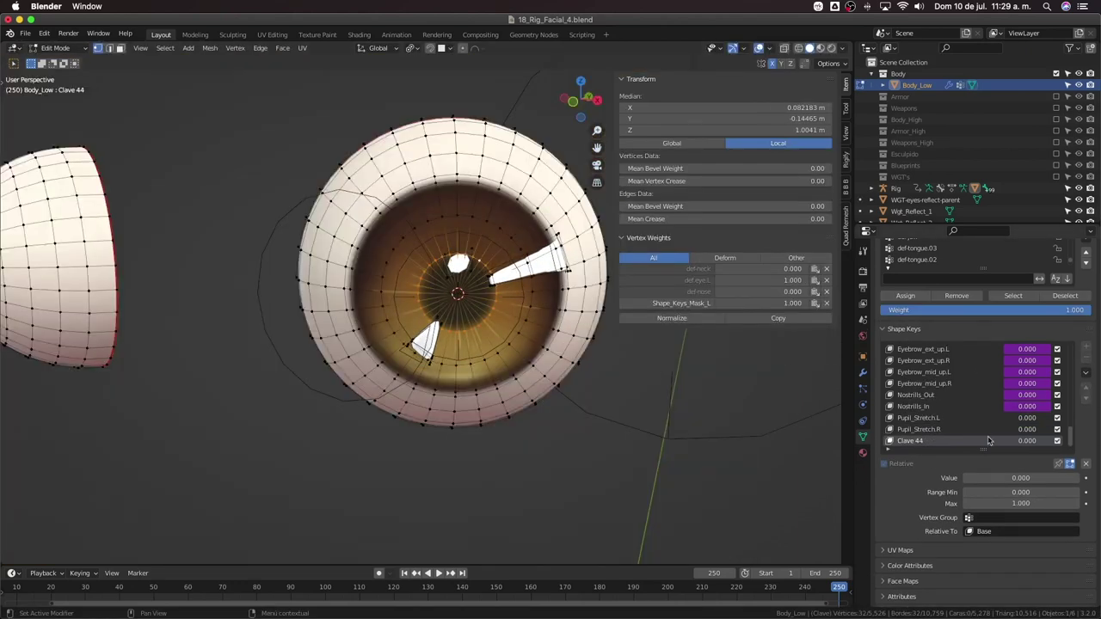
{"action": "key", "text": "g"}
{"action": "key", "text": "g"}
{"action": "left_click", "coordinate": [582, 389]}
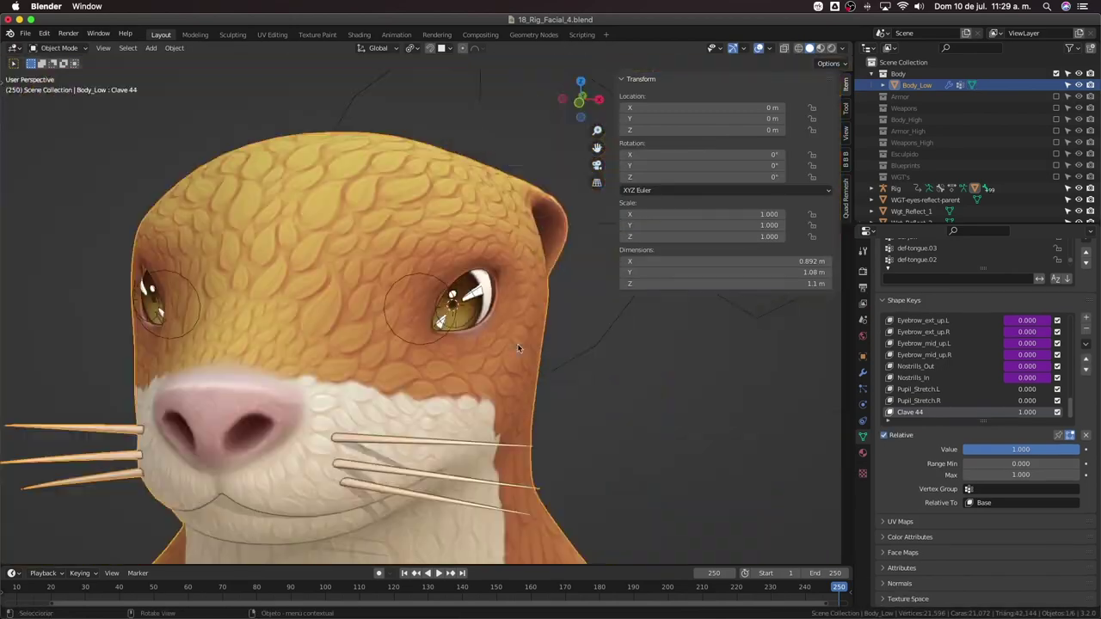
Limit the pupil-shrinking key to Shape_Keys_Mask_L, store two copies from the mix, and delete the masked original
{"action": "left_click", "coordinate": [1004, 488]}
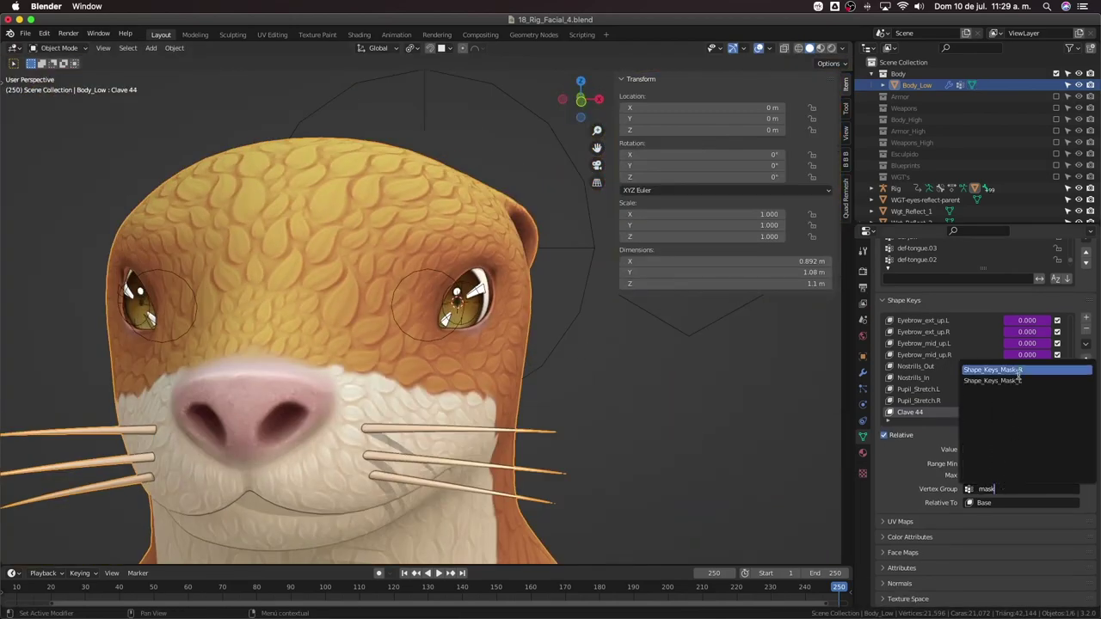
{"action": "left_click", "coordinate": [1018, 380]}
{"action": "left_click", "coordinate": [937, 393]}
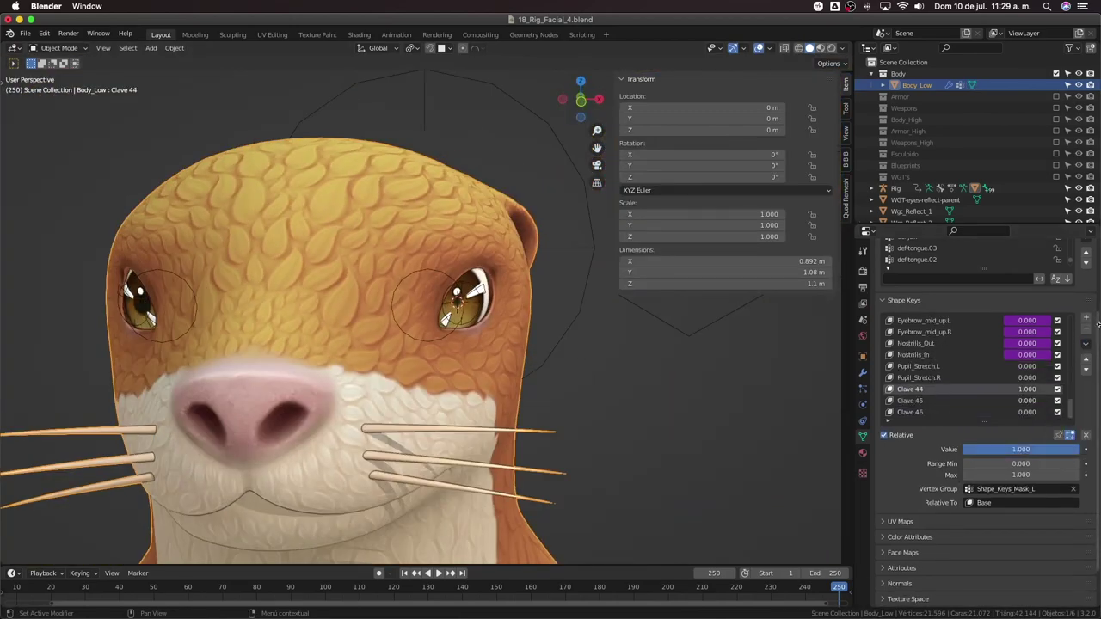
{"action": "left_click", "coordinate": [1085, 328]}
Mirror the Pupil_Stretch.R shape key and mirror it back again
{"action": "left_click", "coordinate": [1086, 345]}
{"action": "left_click", "coordinate": [1050, 373]}
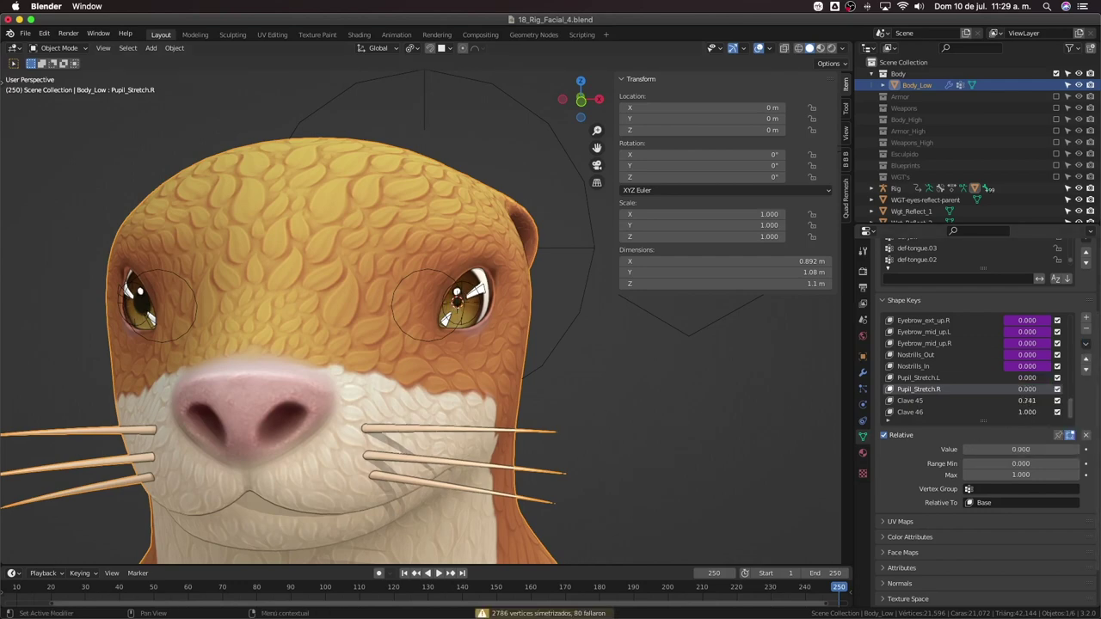
{"action": "left_click_drag", "start_coordinate": [1027, 390], "coordinate": [972, 389]}
{"action": "left_click", "coordinate": [1086, 344]}
{"action": "left_click", "coordinate": [1043, 374]}
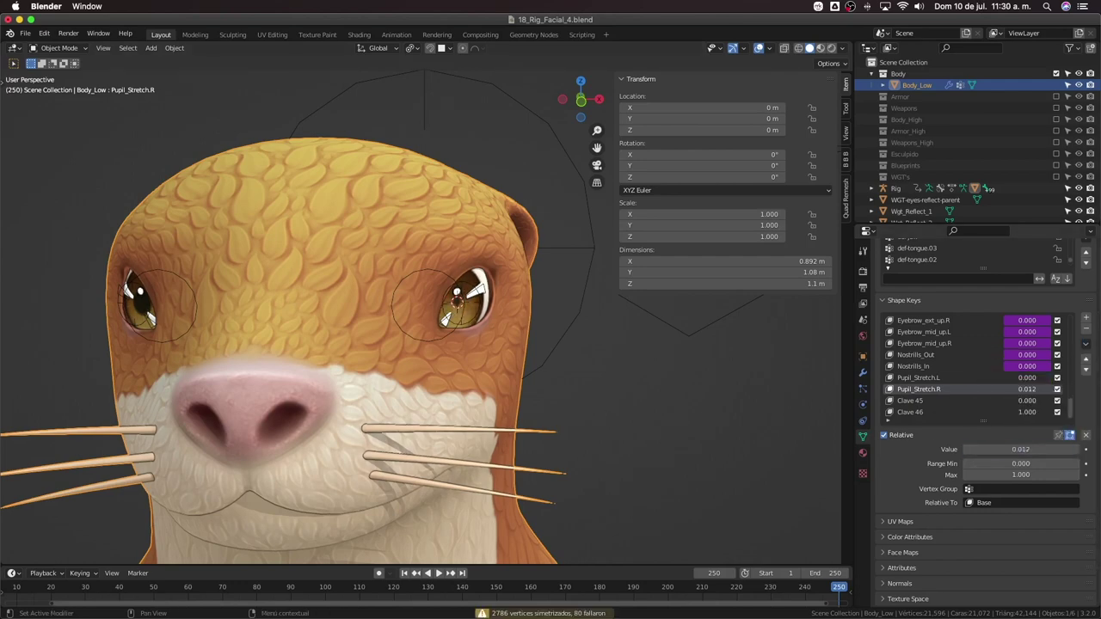
Mirror the pupil-shrinking copy Clave 46 to the right eye and check that eye with the key at 1.000
{"action": "left_click", "coordinate": [988, 412]}
{"action": "left_click", "coordinate": [1085, 344]}
{"action": "left_click", "coordinate": [1042, 374]}
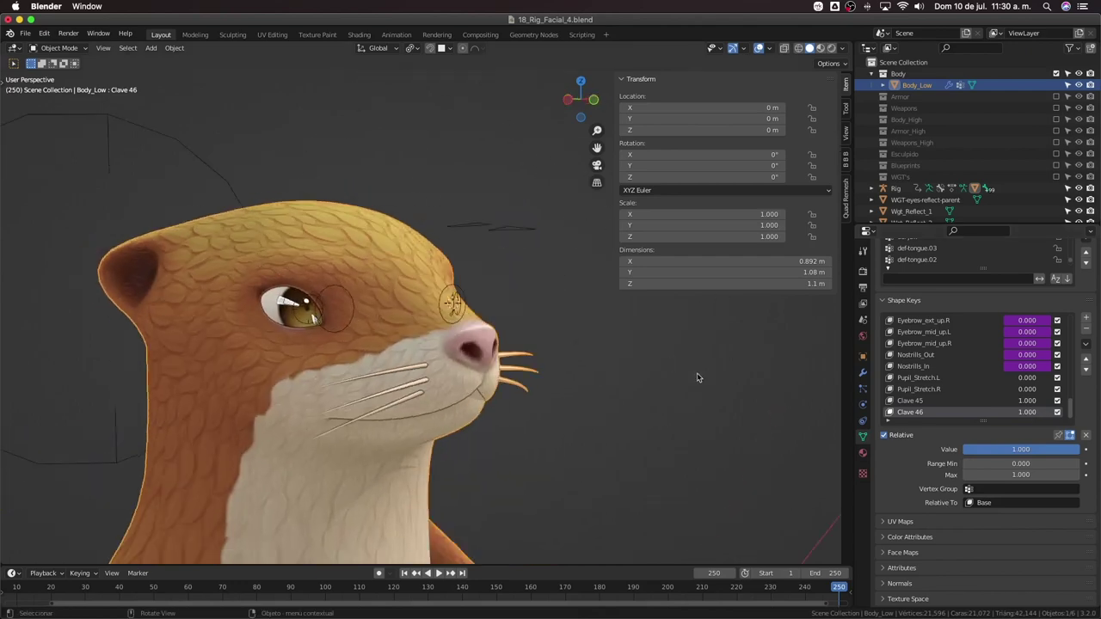
Rename the two pupil-shrinking shape keys Pupil_Squash.L and Pupil_Squash.R
{"action": "left_click", "coordinate": [917, 378]}
{"action": "double_click", "coordinate": [916, 400]}
{"action": "type", "text": "Pupil_Stretch.L"}
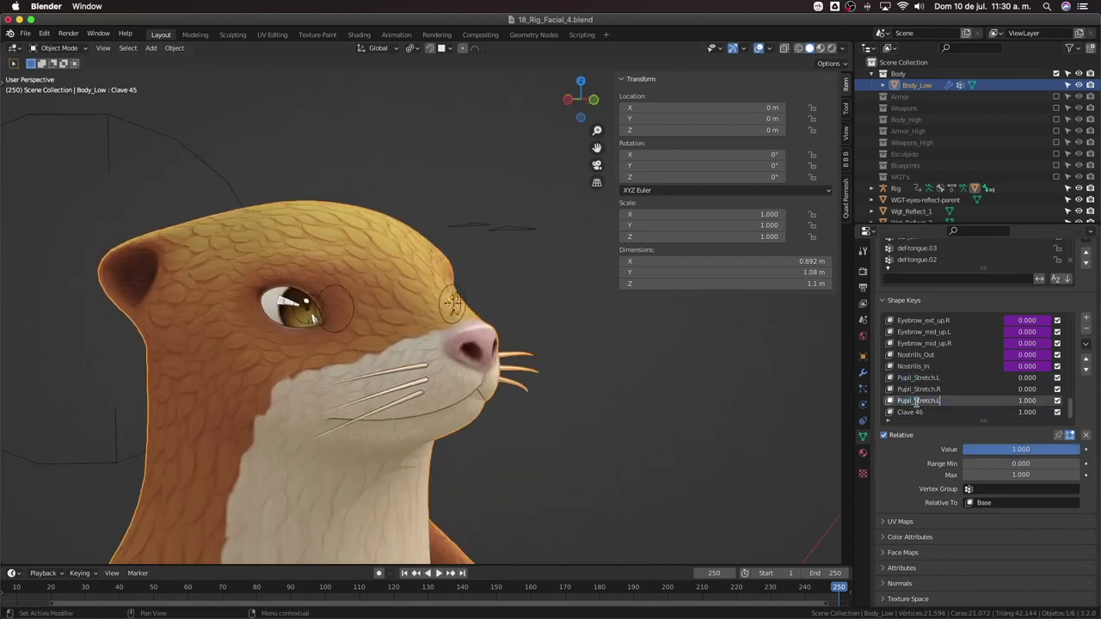
{"action": "key", "text": "Return"}
{"action": "double_click", "coordinate": [966, 411]}
{"action": "type", "text": "Pupil_Squash.L"}
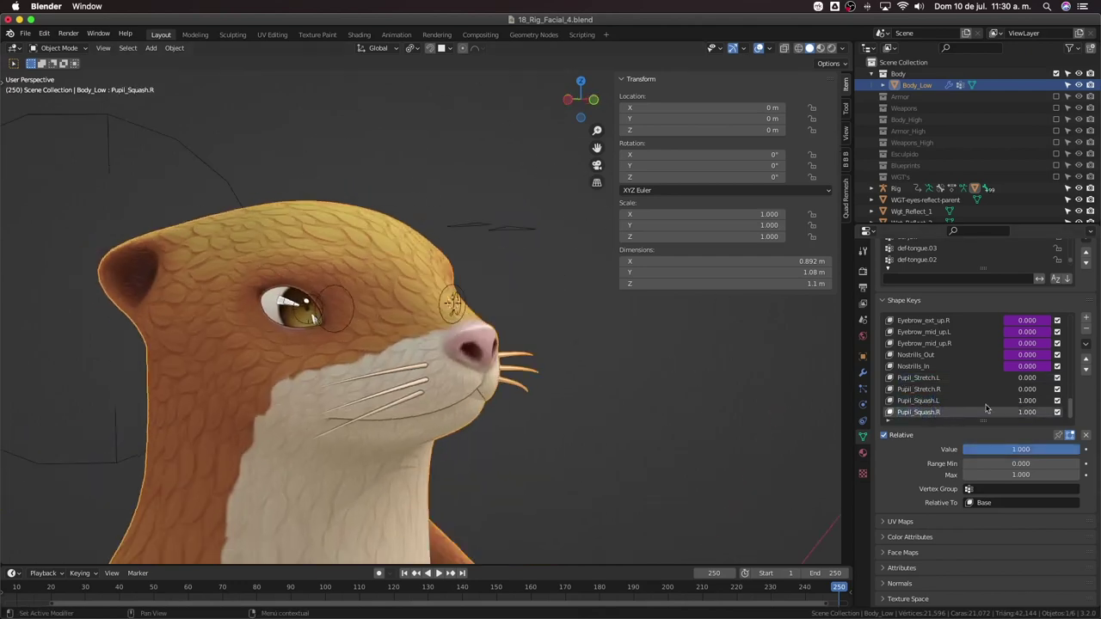
Reset both Pupil_Squash keys to 0.000 and save the file, viewing the face from the front
{"action": "left_click_drag", "start_coordinate": [1015, 401], "coordinate": [971, 412]}
{"action": "middle_click_drag", "start_coordinate": [800, 409], "coordinate": [631, 430]}
{"action": "left_click", "coordinate": [629, 430]}
{"action": "key", "text": "KP_1"}
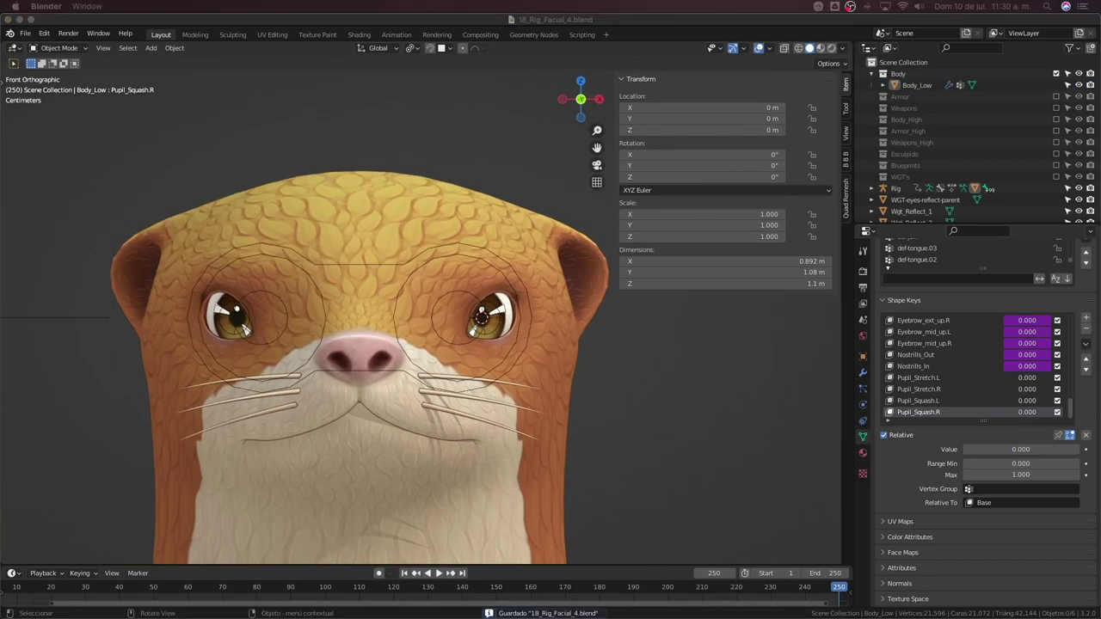
{"action": "scroll", "coordinate": [607, 380], "scroll_direction": "down", "scroll_amount": 2}
{"action": "scroll", "coordinate": [610, 387], "scroll_direction": "up", "scroll_amount": 3}
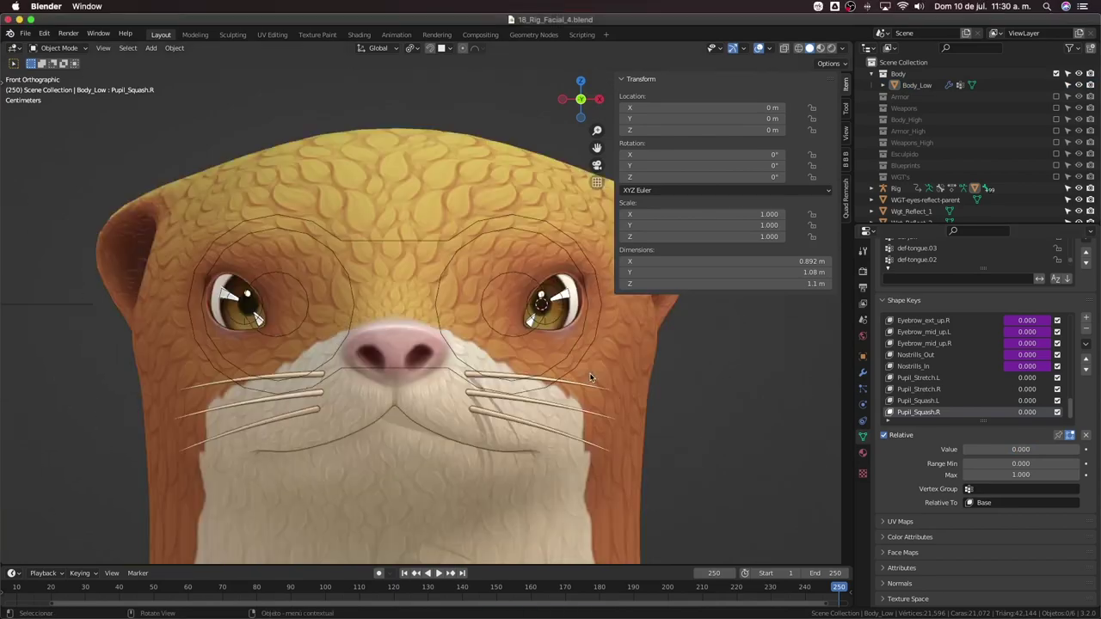
Add a new shape key at value 1.000 and slide the edge loop around the left iris to enlarge the iris
{"action": "middle_click_drag", "start_coordinate": [595, 378], "coordinate": [585, 444]}
{"action": "scroll", "coordinate": [562, 443], "scroll_direction": "down", "scroll_amount": 6}
{"action": "scroll", "coordinate": [497, 371], "scroll_direction": "up", "scroll_amount": 6}
{"action": "middle_click_drag", "start_coordinate": [497, 372], "coordinate": [469, 376]}
{"action": "left_click", "coordinate": [469, 377]}
{"action": "scroll", "coordinate": [469, 377], "scroll_direction": "up", "scroll_amount": 4}
{"action": "middle_click_drag", "start_coordinate": [593, 379], "coordinate": [555, 378]}
{"action": "left_click", "coordinate": [555, 378]}
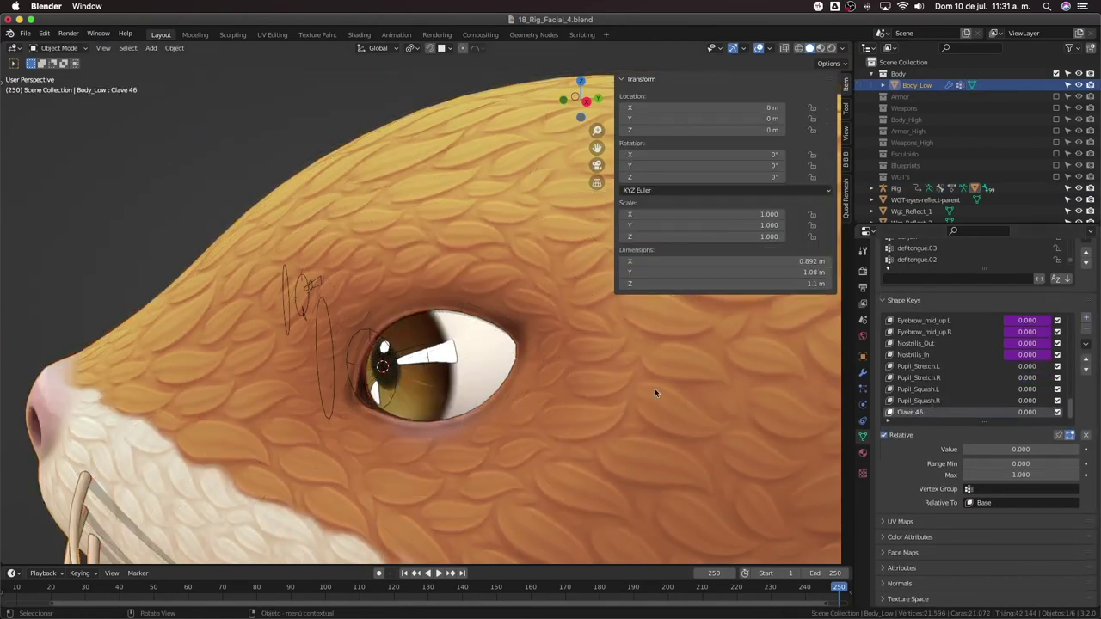
{"action": "key", "text": "Tab"}
{"action": "key", "text": "g"}
{"action": "key", "text": "g"}
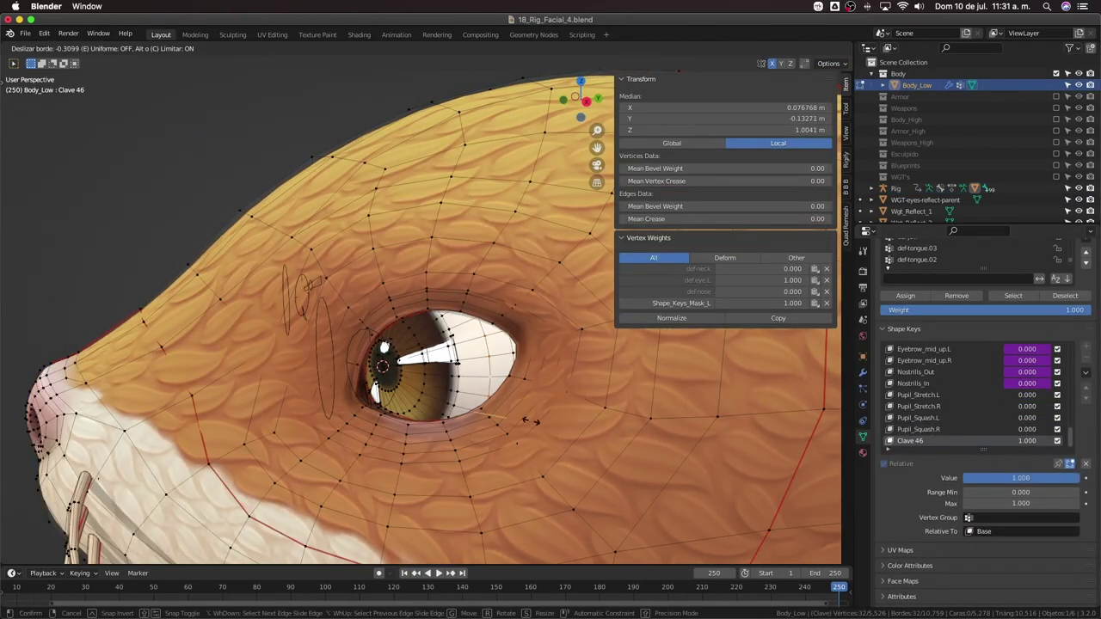
{"action": "left_click", "coordinate": [495, 414]}
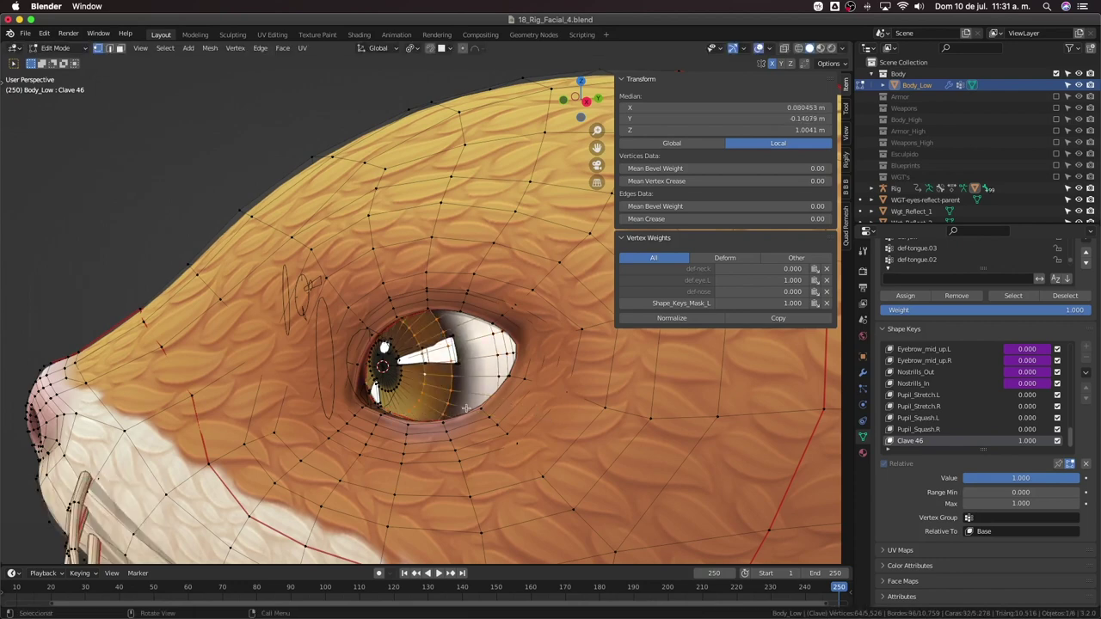
{"action": "key", "text": "g"}
{"action": "key", "text": "g"}
{"action": "right_click", "coordinate": [499, 422]}
{"action": "key", "text": "g"}
{"action": "key", "text": "g"}
{"action": "right_click", "coordinate": [509, 454]}
Slide two more edge loops within the left iris outward, one after the other
{"action": "left_click", "coordinate": [451, 395], "text": "alt"}
{"action": "key", "text": "g"}
{"action": "key", "text": "g"}
{"action": "left_click", "coordinate": [494, 413]}
{"action": "left_click", "coordinate": [425, 387], "text": "alt"}
{"action": "key", "text": "g"}
{"action": "key", "text": "g"}
{"action": "left_click", "coordinate": [464, 413]}
Move the selected iris loop of the left eye along the Y axis and preview the shape key at 1.000
{"action": "scroll", "coordinate": [469, 417], "scroll_direction": "down", "scroll_amount": 3}
{"action": "middle_click_drag", "start_coordinate": [468, 417], "coordinate": [426, 318]}
{"action": "key", "text": "Tab"}
{"action": "scroll", "coordinate": [546, 424], "scroll_direction": "up", "scroll_amount": 4}
{"action": "key", "text": "Tab"}
{"action": "key", "text": "g"}
{"action": "key", "text": "y"}
{"action": "left_click", "coordinate": [413, 436]}
{"action": "key", "text": "Tab"}
{"action": "scroll", "coordinate": [421, 434], "scroll_direction": "down", "scroll_amount": 4}
{"action": "scroll", "coordinate": [418, 383], "scroll_direction": "up", "scroll_amount": 5}
{"action": "left_click_drag", "start_coordinate": [1021, 449], "coordinate": [1075, 449]}
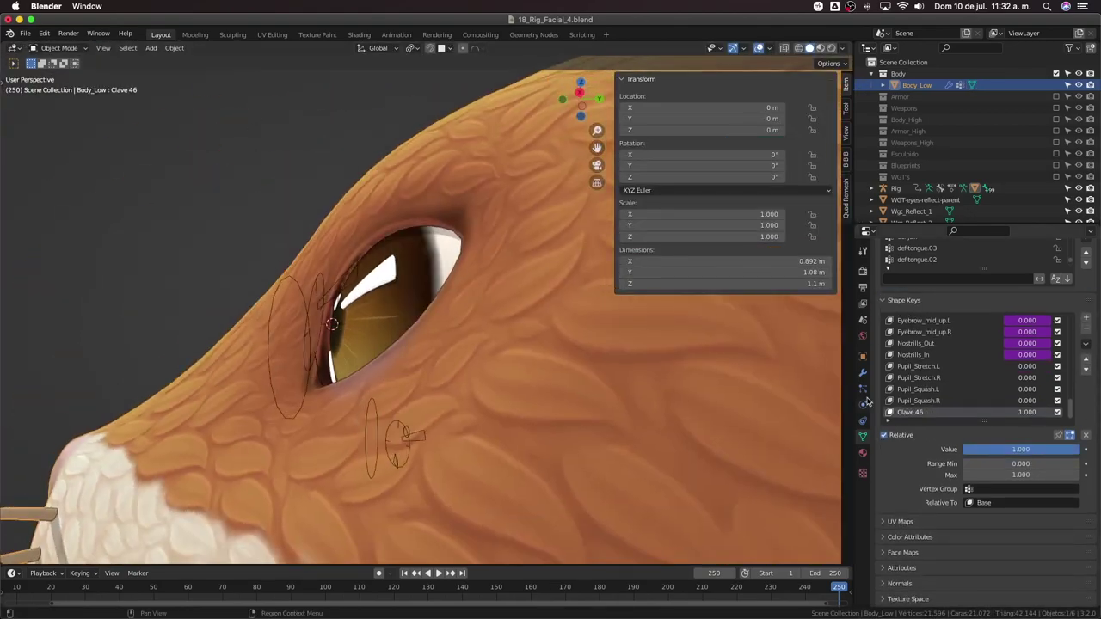
Try moving the selected left iris loop further along the Y axis, compare with the key at 0.000, and undo it
{"action": "key", "text": "Tab"}
{"action": "key", "text": "g"}
{"action": "key", "text": "y"}
{"action": "left_click", "coordinate": [422, 266]}
{"action": "middle_click_drag", "start_coordinate": [421, 267], "coordinate": [482, 292]}
{"action": "key", "text": "Tab"}
{"action": "left_click_drag", "start_coordinate": [1020, 449], "coordinate": [945, 449]}
{"action": "key", "text": "Tab"}
{"action": "middle_click_drag", "start_coordinate": [498, 313], "coordinate": [485, 298]}
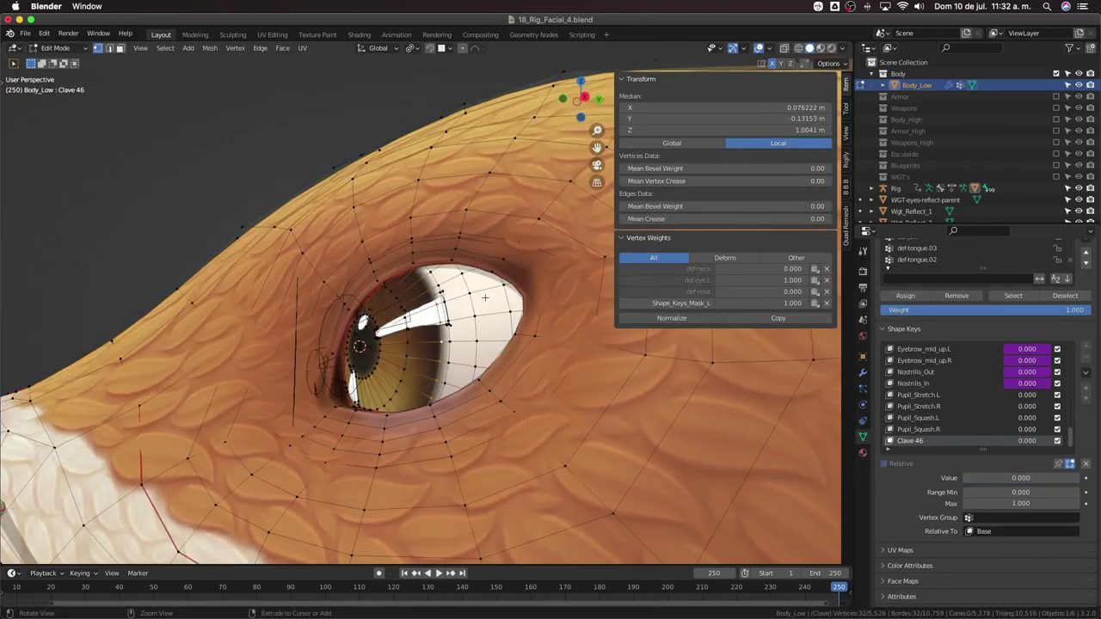
{"action": "key", "text": "ctrl+z"}
{"action": "key", "text": "ctrl+z"}
{"action": "key", "text": "ctrl+z"}
Reposition the selected left iris loop freehand in the top view with X-ray on, and check the eye in Object Mode
{"action": "key", "text": "KP_7"}
{"action": "key", "text": "alt+z"}
{"action": "scroll", "coordinate": [503, 288], "scroll_direction": "up", "scroll_amount": 3}
{"action": "key", "text": "g"}
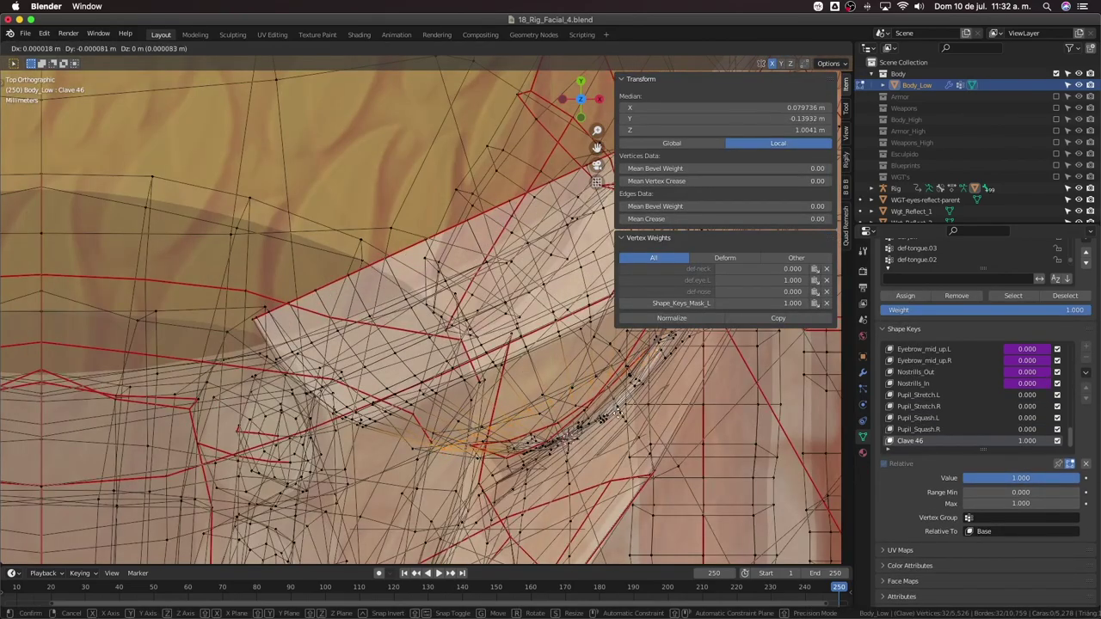
{"action": "left_click", "coordinate": [638, 453]}
{"action": "scroll", "coordinate": [638, 452], "scroll_direction": "down", "scroll_amount": 6}
{"action": "key", "text": "alt+z"}
{"action": "key", "text": "Tab"}
{"action": "middle_click_drag", "start_coordinate": [634, 451], "coordinate": [559, 357]}
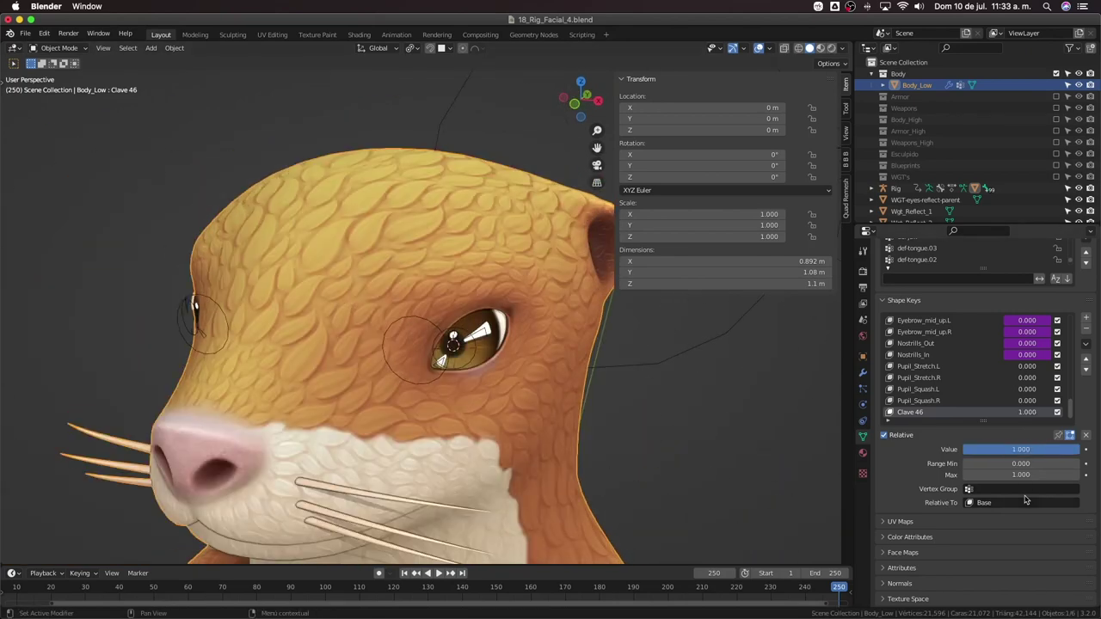
Limit the current iris key to the Shape_Keys_Mask_L vertex group and create two new shape keys from the mix
{"action": "left_click", "coordinate": [1019, 489]}
{"action": "left_click", "coordinate": [1039, 383]}
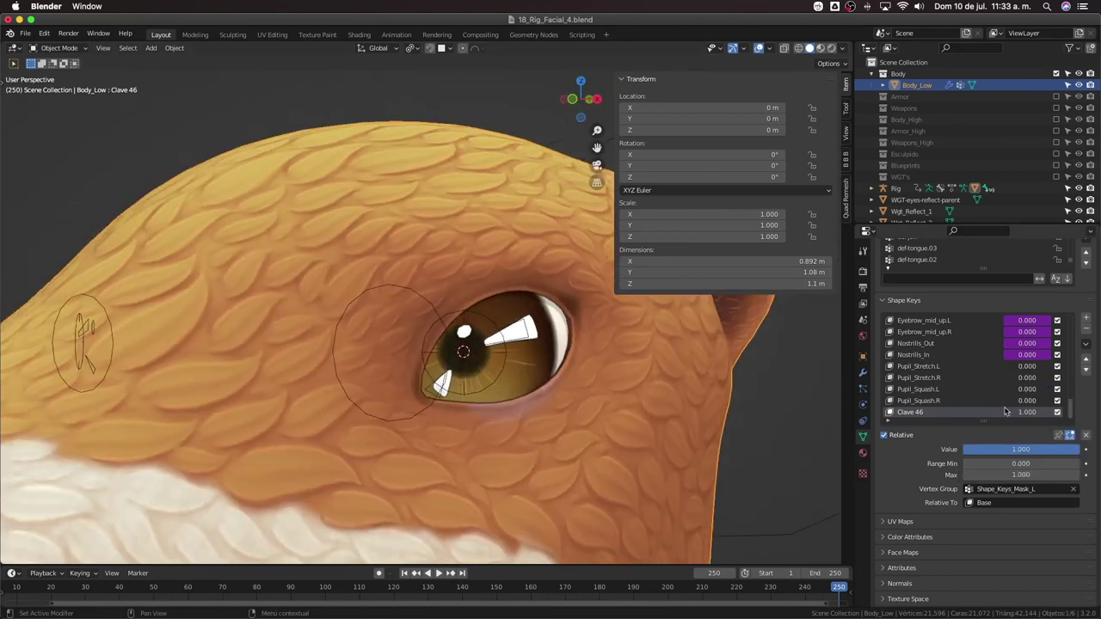
{"action": "left_click", "coordinate": [1086, 344]}
{"action": "left_click", "coordinate": [1075, 359]}
{"action": "left_click", "coordinate": [1085, 343]}
{"action": "left_click", "coordinate": [1075, 359]}
Mirror the second new shape key and delete the original unsplit iris key
{"action": "left_click", "coordinate": [1086, 343]}
{"action": "left_click", "coordinate": [1062, 377]}
{"action": "left_click", "coordinate": [955, 390]}
{"action": "left_click", "coordinate": [1085, 328]}
{"action": "scroll", "coordinate": [550, 370], "scroll_direction": "down", "scroll_amount": 5}
{"action": "middle_click_drag", "start_coordinate": [516, 370], "coordinate": [620, 372]}
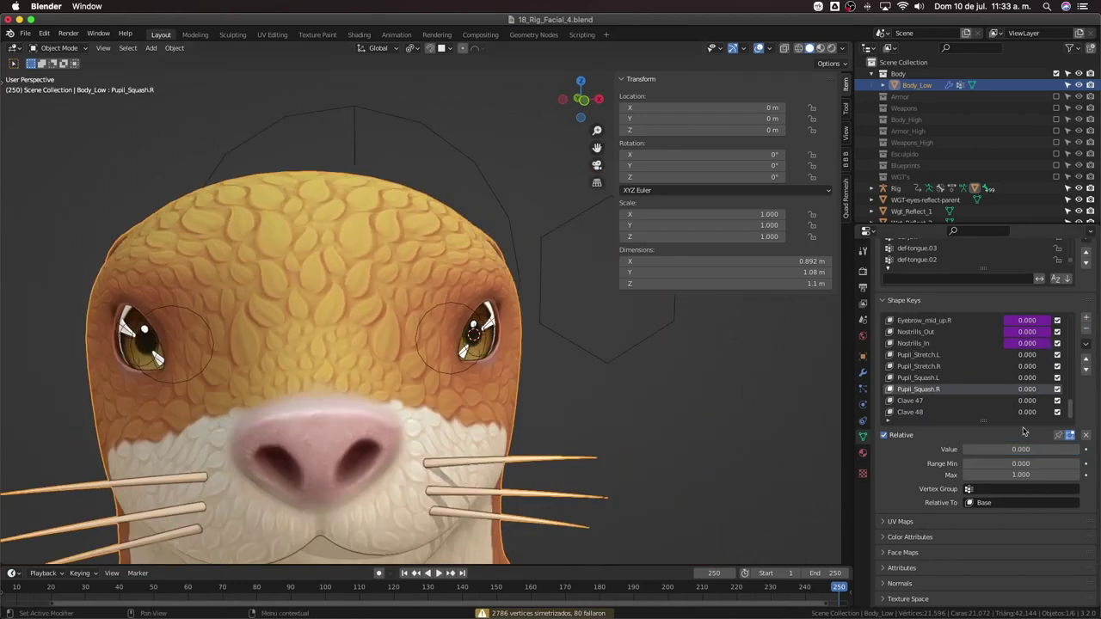
Rename the two new keys Iris_Stretch.L and Iris_Stretch.R, reusing the existing Pupil_Stretch.L name as a base
{"action": "double_click", "coordinate": [927, 355]}
{"action": "key", "text": "super+c"}
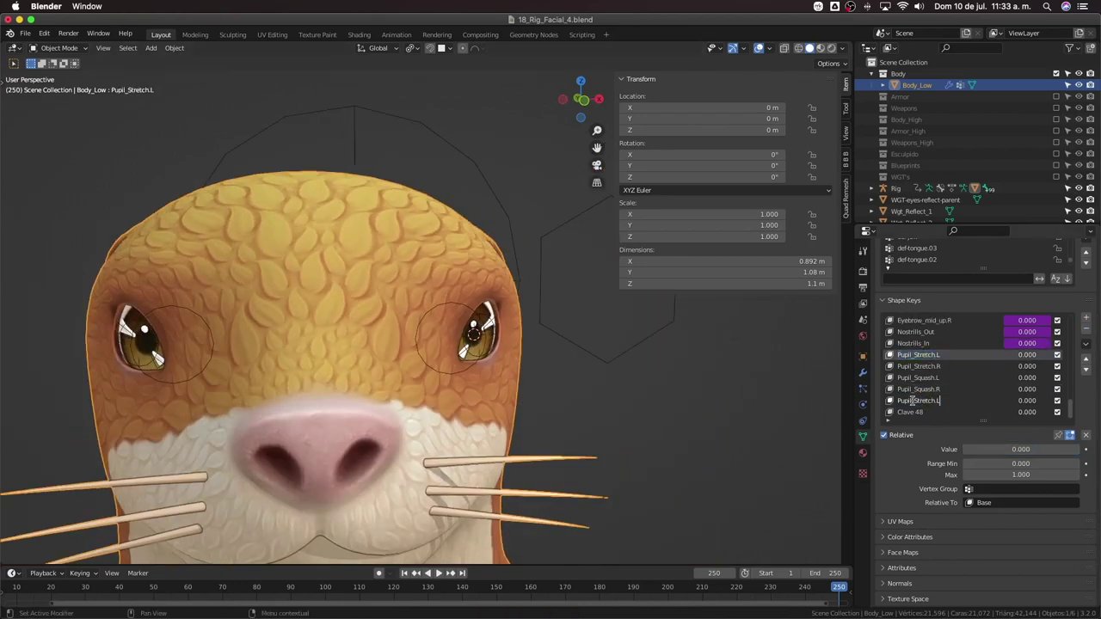
{"action": "double_click", "coordinate": [905, 413]}
{"action": "key", "text": "super+v"}
{"action": "left_click_drag", "start_coordinate": [912, 413], "coordinate": [872, 413]}
{"action": "key", "text": "Escape"}
{"action": "double_click", "coordinate": [915, 402]}
{"action": "key", "text": "super+c"}
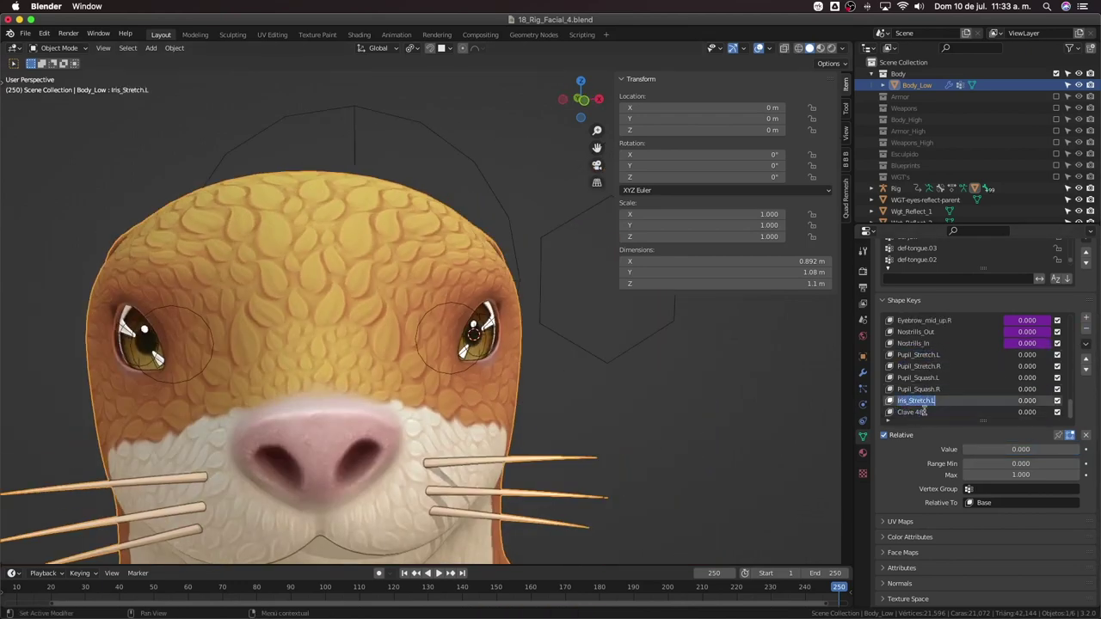
{"action": "double_click", "coordinate": [929, 413]}
{"action": "key", "text": "super+v"}
{"action": "key", "text": "Return"}
Preview Iris_Stretch.L together with Pupil_Stretch.L on the left eye
{"action": "middle_click_drag", "start_coordinate": [593, 378], "coordinate": [526, 367]}
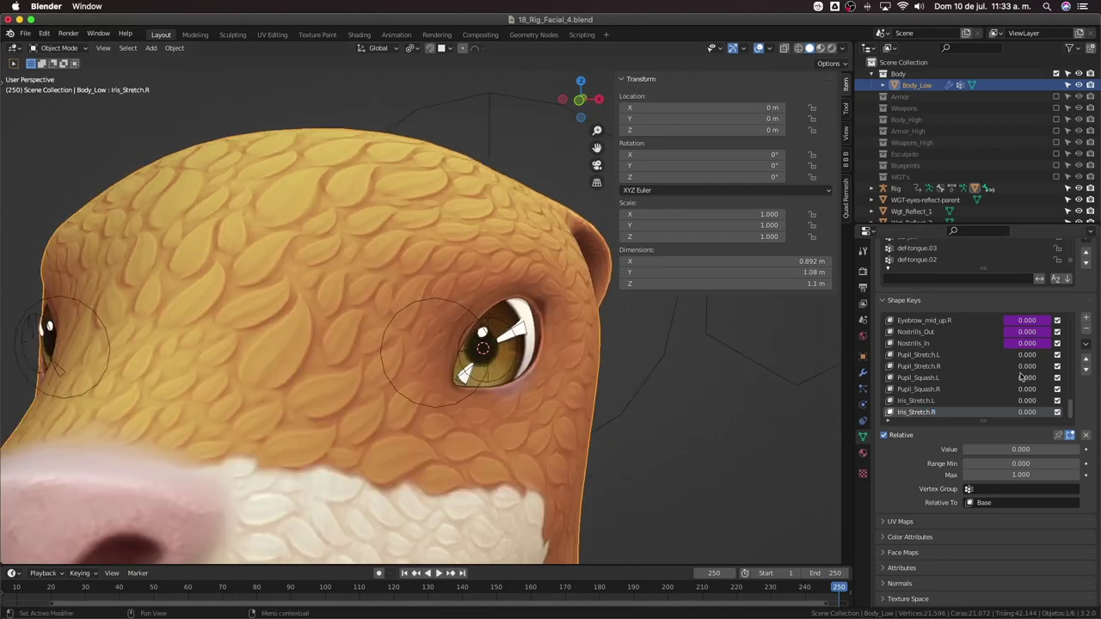
{"action": "left_click_drag", "start_coordinate": [1027, 401], "coordinate": [1075, 400]}
{"action": "left_click_drag", "start_coordinate": [1027, 354], "coordinate": [1075, 355]}
{"action": "scroll", "coordinate": [695, 370], "scroll_direction": "down", "scroll_amount": 3}
{"action": "middle_click_drag", "start_coordinate": [688, 373], "coordinate": [602, 372]}
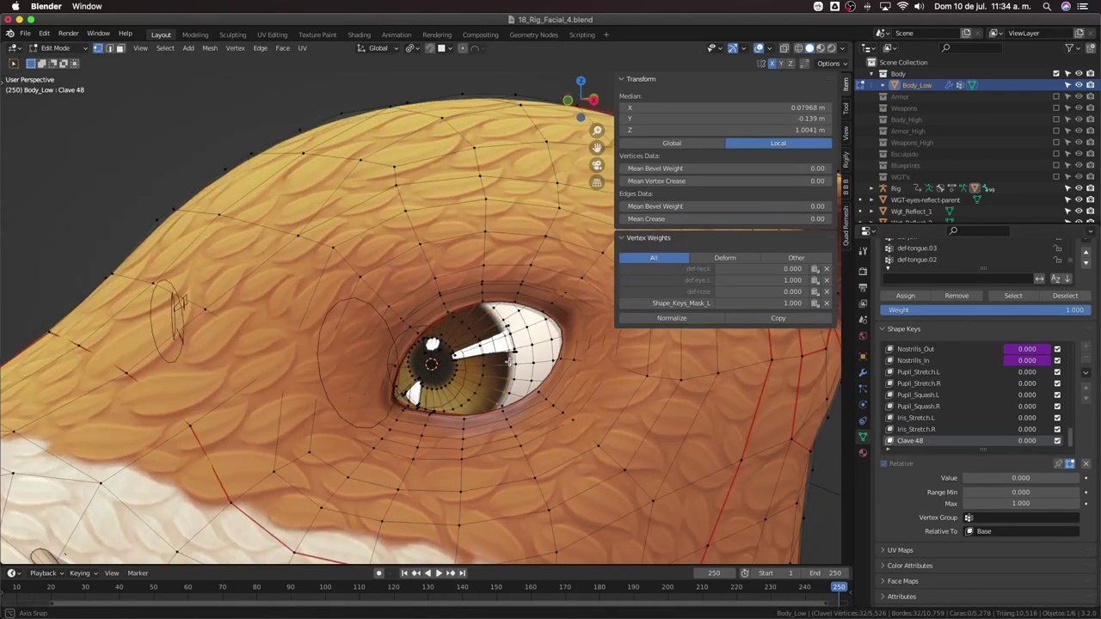
In a new iris-shrinking key, slide the first two iris edge loops of the left eye inward, one after the other
{"action": "scroll", "coordinate": [710, 468], "scroll_direction": "up", "scroll_amount": 2}
{"action": "key", "text": "g"}
{"action": "key", "text": "g"}
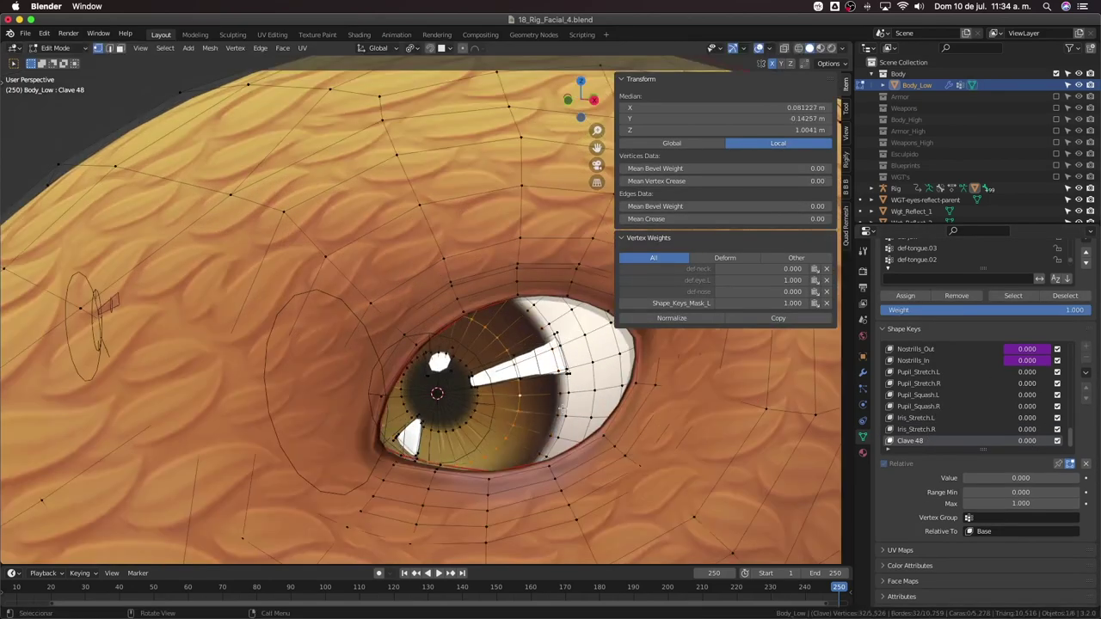
{"action": "left_click", "coordinate": [675, 468]}
{"action": "left_click", "coordinate": [542, 410], "text": "alt"}
{"action": "key", "text": "g"}
{"action": "key", "text": "g"}
{"action": "left_click", "coordinate": [552, 411]}
Slide the next two edge loops outside the left iris inward, the last by a factor of about 0.4
{"action": "left_click", "coordinate": [566, 410], "text": "alt"}
{"action": "key", "text": "g"}
{"action": "key", "text": "g"}
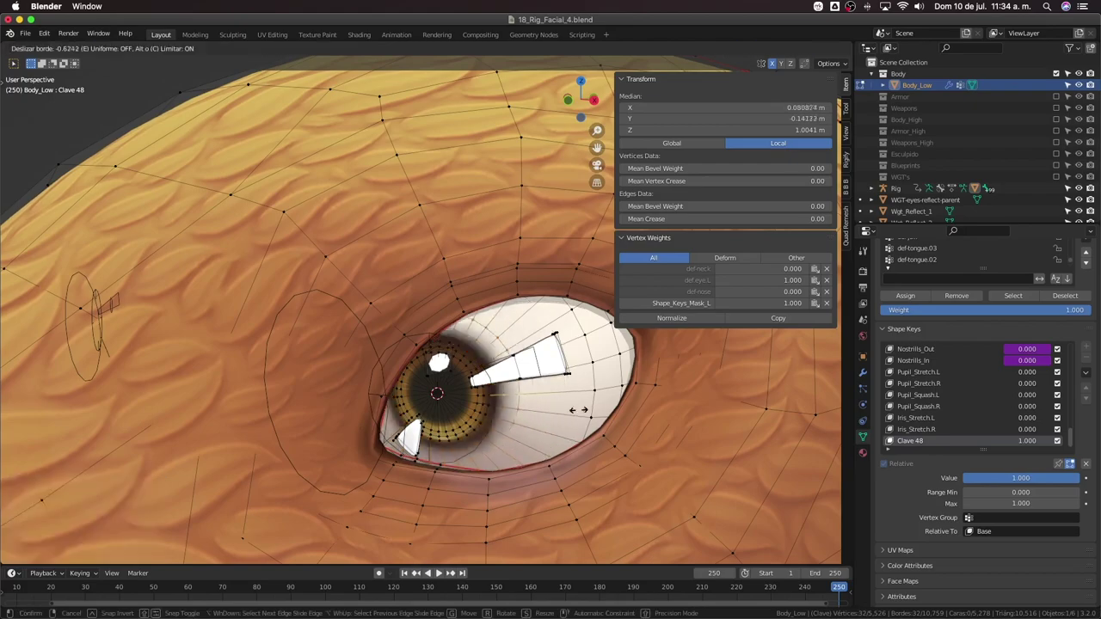
{"action": "left_click", "coordinate": [565, 410]}
{"action": "left_click", "coordinate": [589, 407], "text": "alt"}
{"action": "key", "text": "g"}
{"action": "key", "text": "g"}
{"action": "left_click", "coordinate": [575, 394]}
Reposition the selected outer loop of the left eye freehand in the top view with X-ray on
{"action": "middle_click_drag", "start_coordinate": [575, 394], "coordinate": [503, 381]}
{"action": "key", "text": "KP_7"}
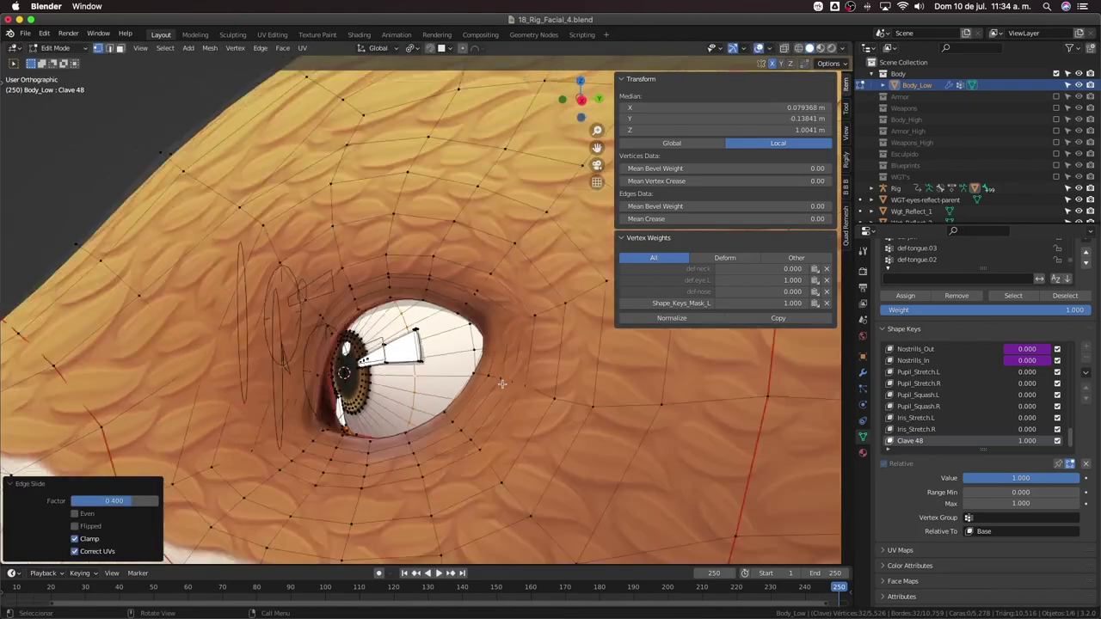
{"action": "key", "text": "alt+z"}
{"action": "scroll", "coordinate": [628, 450], "scroll_direction": "up", "scroll_amount": 2}
{"action": "key", "text": "g"}
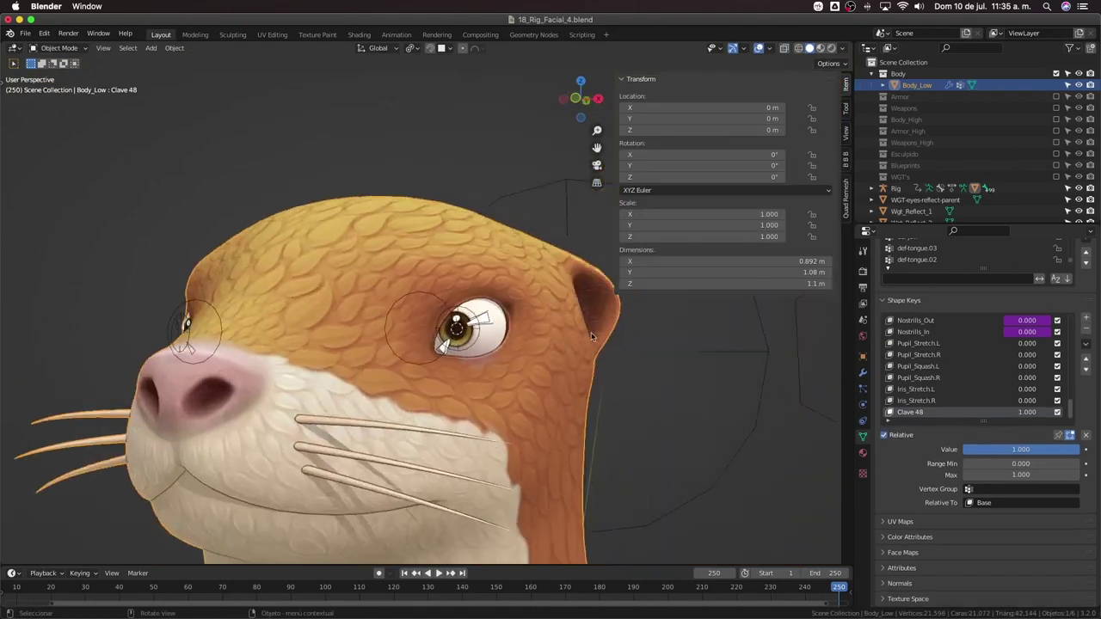
Preview the shrunken iris together with Pupil_Squash.L, and return the new key's value to 0.000
{"action": "scroll", "coordinate": [413, 344], "scroll_direction": "up", "scroll_amount": 5}
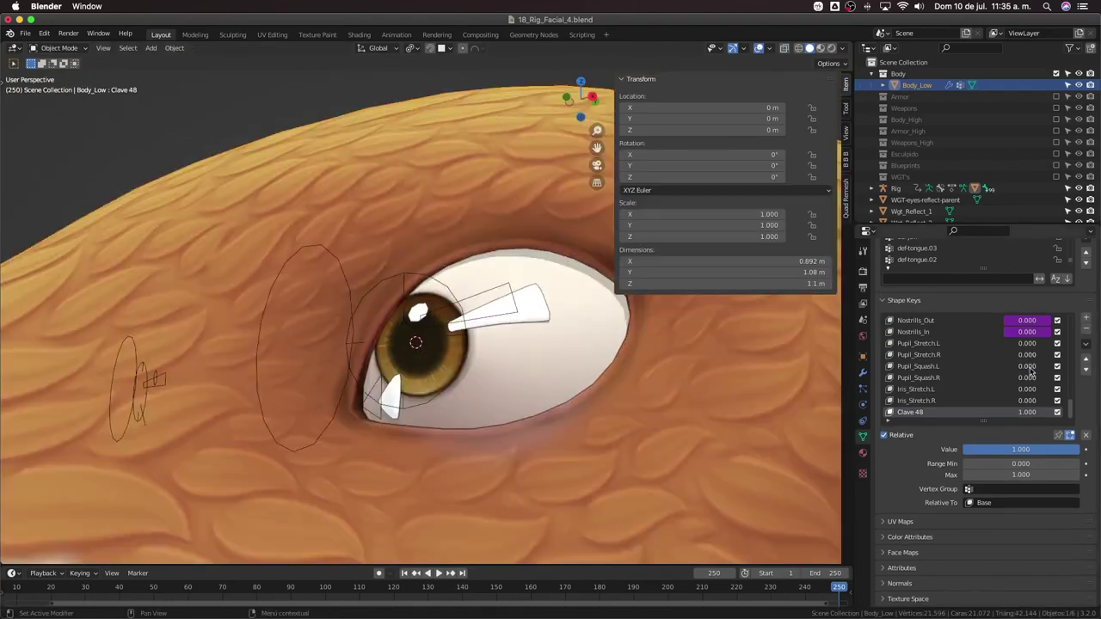
{"action": "left_click_drag", "start_coordinate": [1030, 368], "coordinate": [1066, 368]}
{"action": "middle_click_drag", "start_coordinate": [413, 362], "coordinate": [434, 378]}
{"action": "left_click_drag", "start_coordinate": [1020, 448], "coordinate": [965, 449]}
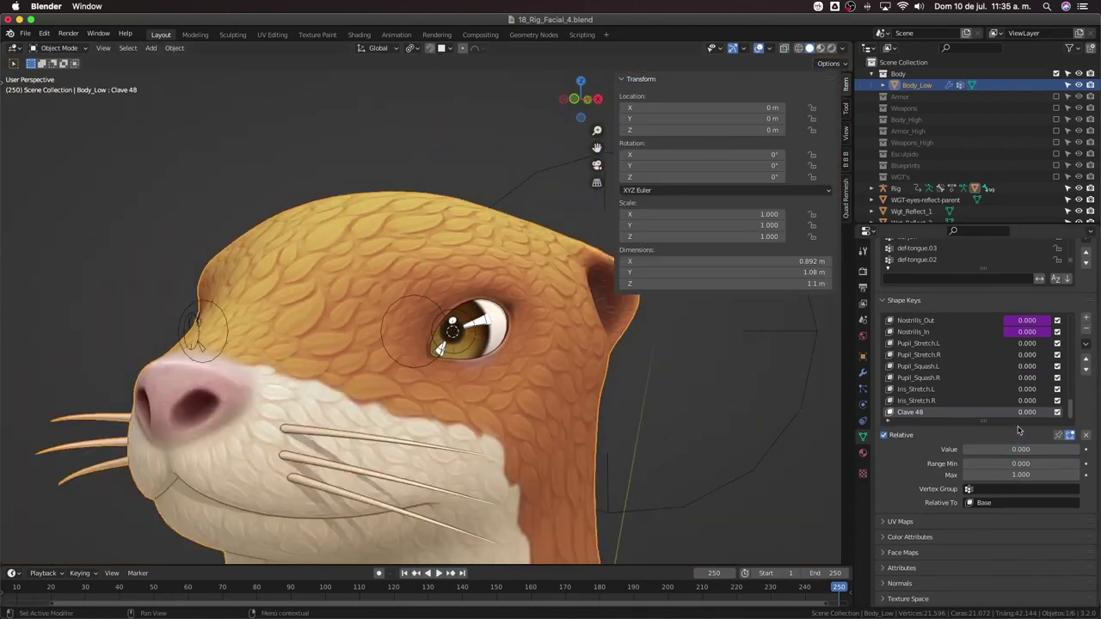
Limit the iris-shrinking key to Shape_Keys_Mask_L and create left and mirrored right shape keys from the mix
{"action": "left_click", "coordinate": [993, 488]}
{"action": "left_click", "coordinate": [989, 400]}
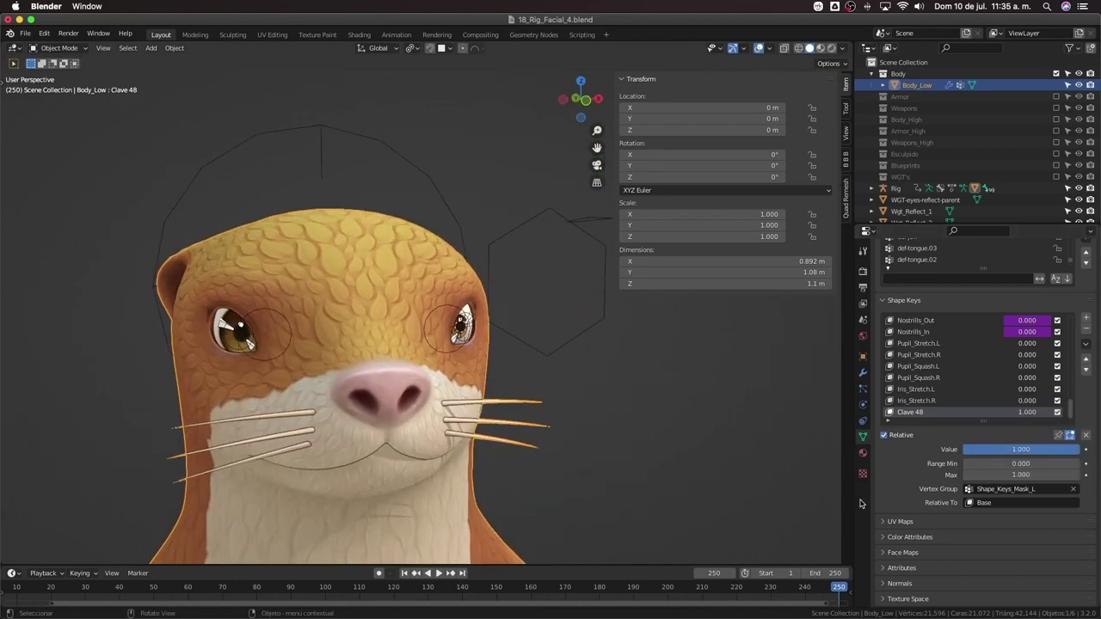
{"action": "left_click", "coordinate": [1085, 344]}
{"action": "left_click", "coordinate": [1054, 375]}
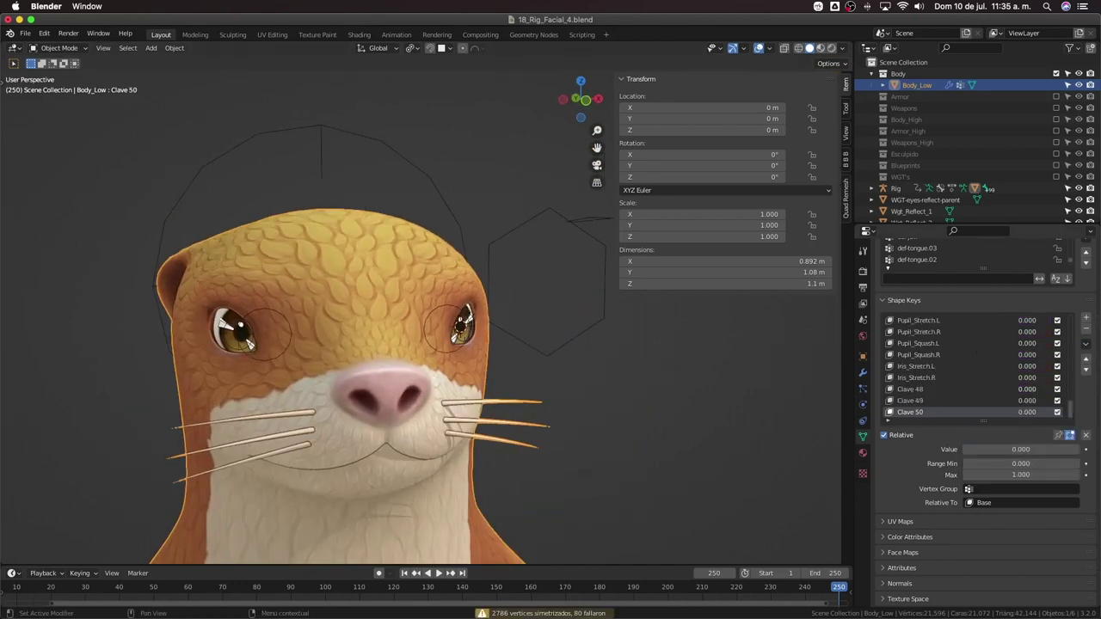
Delete the original iris-shrinking key, check both new keys at 1.000, and reset their values to 0.000
{"action": "left_click", "coordinate": [980, 390]}
{"action": "left_click", "coordinate": [1086, 328]}
{"action": "scroll", "coordinate": [579, 404], "scroll_direction": "down", "scroll_amount": 2}
{"action": "middle_click_drag", "start_coordinate": [579, 403], "coordinate": [565, 416]}
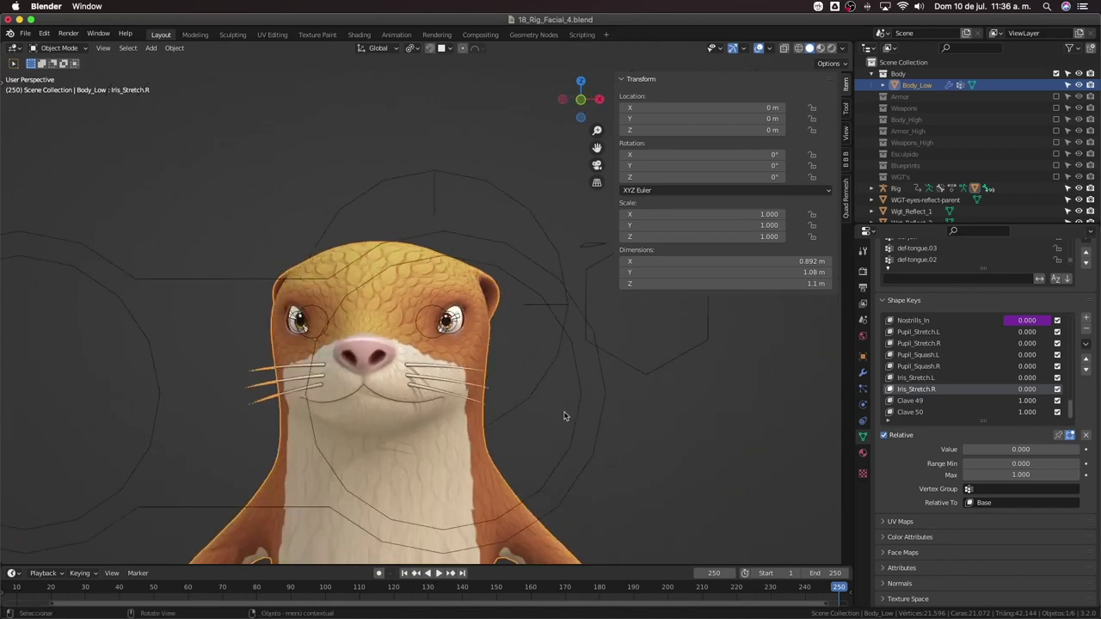
{"action": "scroll", "coordinate": [564, 416], "scroll_direction": "up", "scroll_amount": 4}
{"action": "left_click_drag", "start_coordinate": [1027, 399], "coordinate": [989, 412]}
{"action": "scroll", "coordinate": [713, 393], "scroll_direction": "down", "scroll_amount": 4}
{"action": "left_click", "coordinate": [713, 393]}
{"action": "key", "text": "KP_1"}
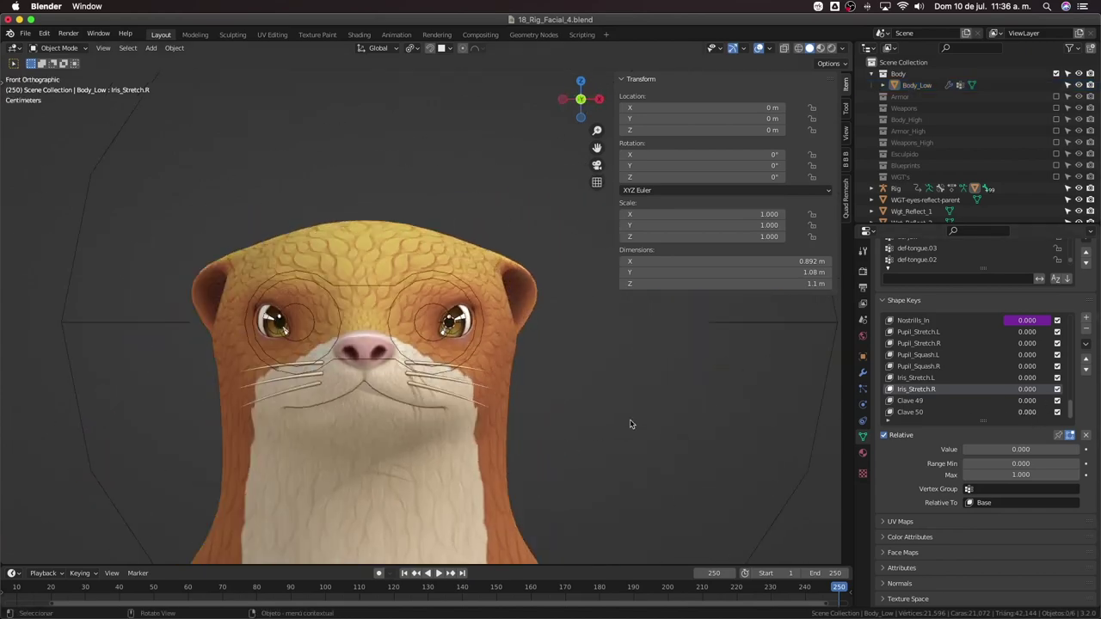
Rename the two new keys Iris_Squash.L and Iris_Squash.R
{"action": "scroll", "coordinate": [631, 424], "scroll_direction": "up", "scroll_amount": 4}
{"action": "double_click", "coordinate": [920, 379]}
{"action": "double_click", "coordinate": [911, 399]}
{"action": "key", "text": "super+v"}
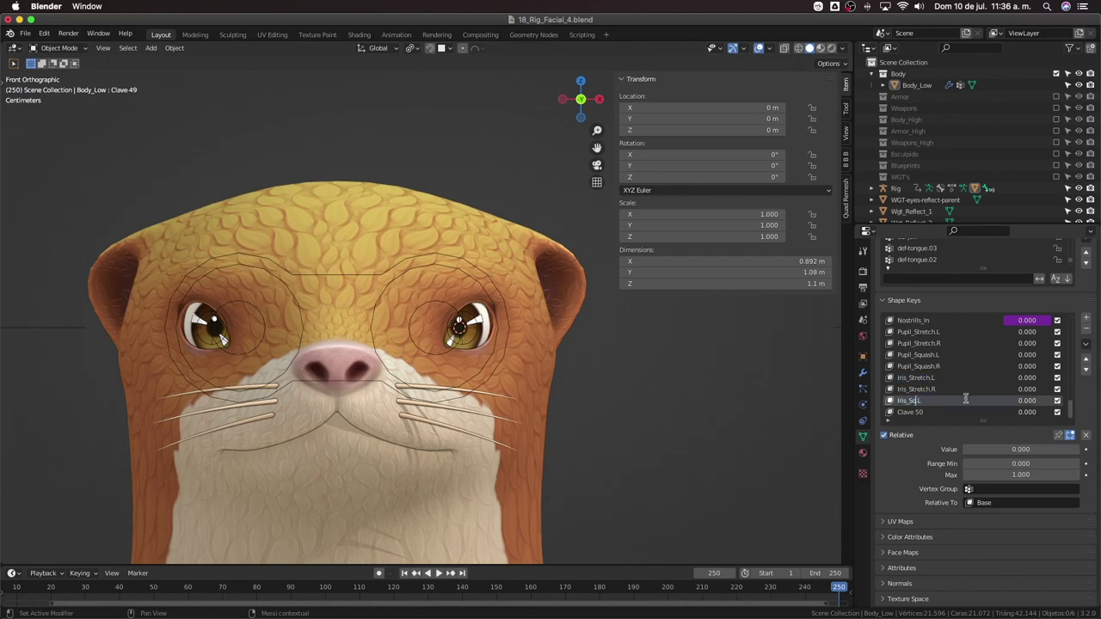
{"action": "double_click", "coordinate": [973, 412]}
{"action": "key", "text": "super+v"}
{"action": "scroll", "coordinate": [641, 408], "scroll_direction": "up", "scroll_amount": 1}
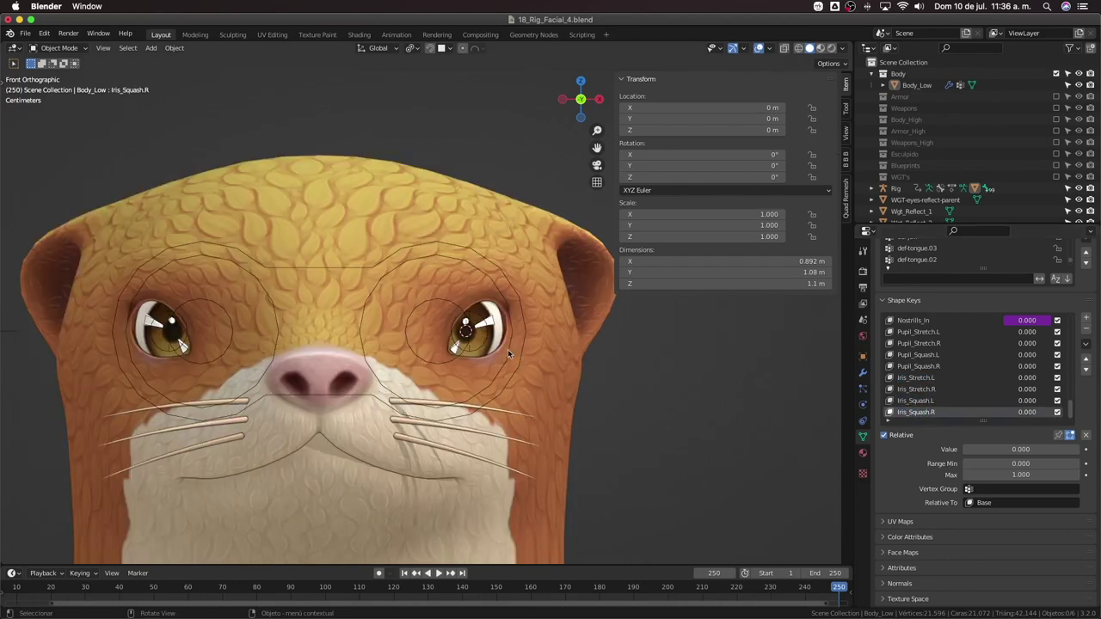
Test the eye tracking by moving the ctrl-target-eyes control in the front view, cancelling each move
{"action": "left_click", "coordinate": [510, 350]}
{"action": "key", "text": "g"}
{"action": "right_click", "coordinate": [426, 421]}
{"action": "scroll", "coordinate": [431, 432], "scroll_direction": "down", "scroll_amount": 2}
{"action": "key", "text": "g"}
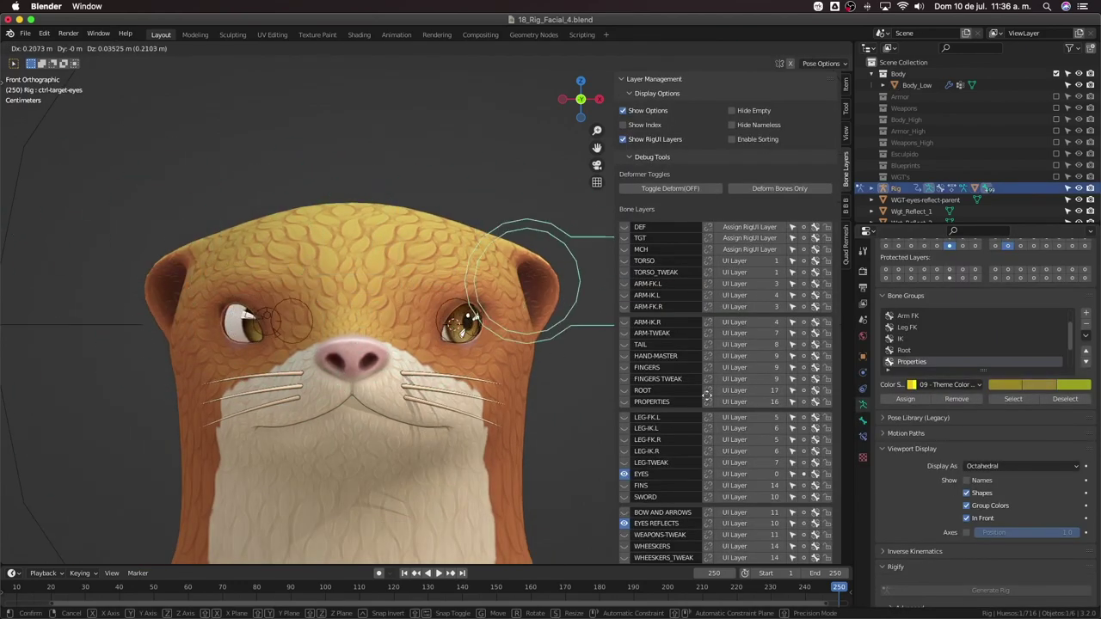
{"action": "right_click", "coordinate": [507, 418]}
Test the tgt-eye.L control by rotating it freely, cancelling each rotation
{"action": "left_click", "coordinate": [428, 344]}
{"action": "key", "text": "r"}
{"action": "key", "text": "r"}
{"action": "right_click", "coordinate": [468, 352]}
{"action": "key", "text": "r"}
{"action": "key", "text": "r"}
{"action": "right_click", "coordinate": [434, 372]}
{"action": "scroll", "coordinate": [452, 370], "scroll_direction": "up", "scroll_amount": 2}
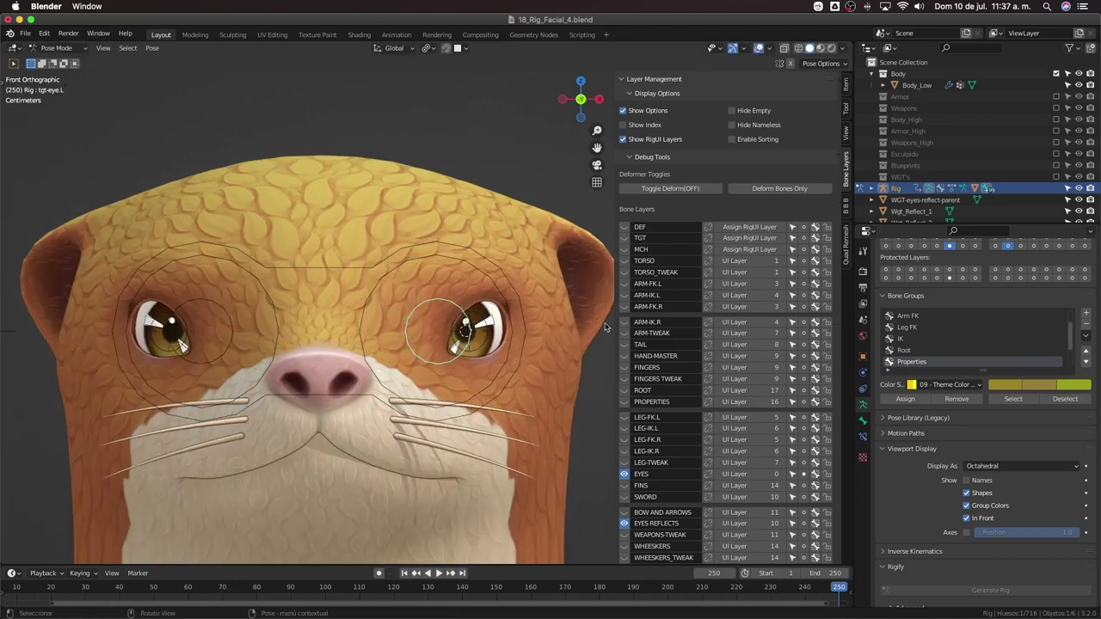
In the rig's Edit Mode, set up a small new control bone near the left eye and scale it
{"action": "scroll", "coordinate": [636, 380], "scroll_direction": "down", "scroll_amount": 1}
{"action": "scroll", "coordinate": [529, 382], "scroll_direction": "down", "scroll_amount": 1}
{"action": "middle_click_drag", "start_coordinate": [524, 386], "coordinate": [491, 391], "text": "shift"}
{"action": "scroll", "coordinate": [495, 391], "scroll_direction": "up", "scroll_amount": 1}
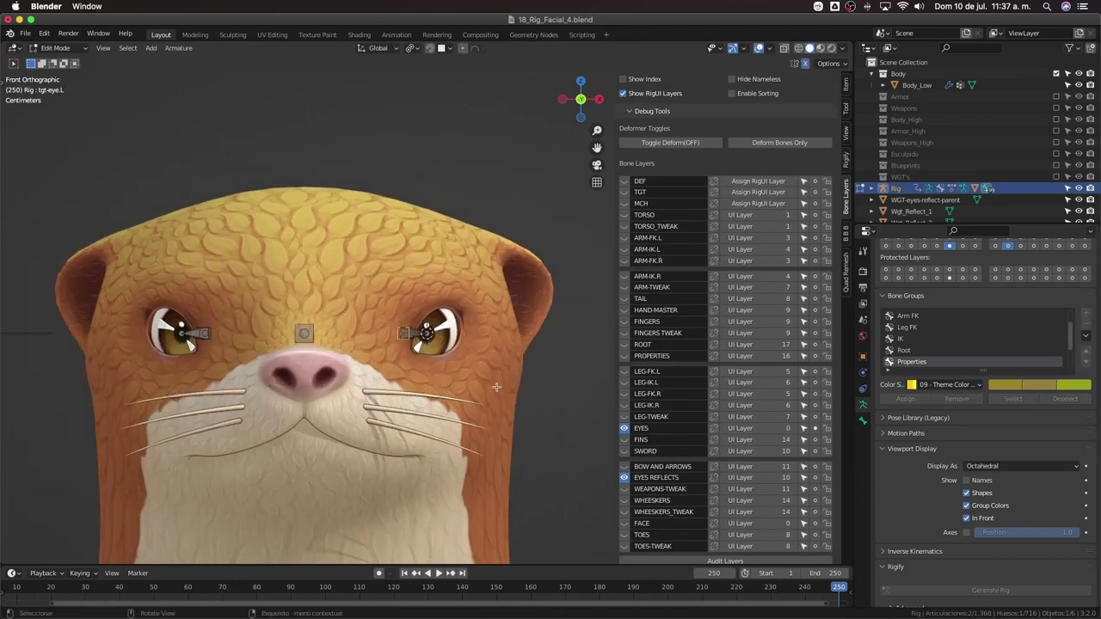
{"action": "key", "text": "KP_3"}
{"action": "key", "text": "KP_1"}
{"action": "key", "text": "s"}
{"action": "left_click", "coordinate": [546, 331]}
Move the new bone along the X axis to beside the left eye's outer corner and name it ctrl.iris.L
{"action": "middle_click_drag", "start_coordinate": [542, 344], "coordinate": [541, 393]}
{"action": "key", "text": "KP_1"}
{"action": "key", "text": "g"}
{"action": "key", "text": "x"}
{"action": "left_click", "coordinate": [344, 391]}
{"action": "middle_click_drag", "start_coordinate": [508, 331], "coordinate": [433, 378]}
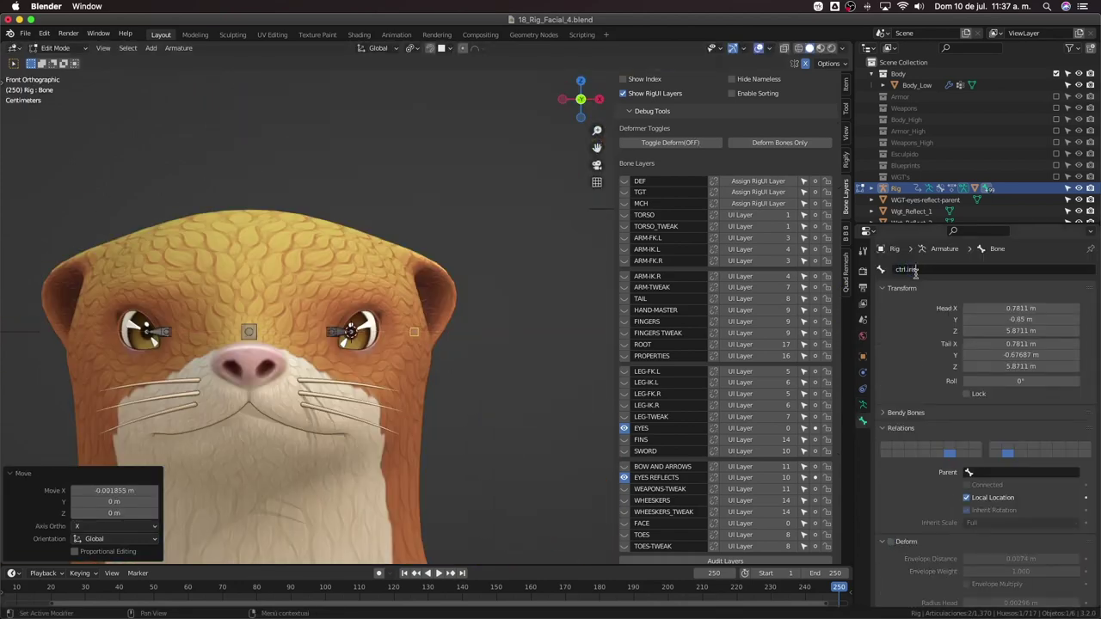
Duplicate the ctrl.iris.L bone forward along the Y axis and name the copy ctrl.pupil.L
{"action": "middle_click_drag", "start_coordinate": [525, 352], "coordinate": [550, 301]}
{"action": "key", "text": "shift+d"}
{"action": "key", "text": "y"}
{"action": "left_click", "coordinate": [387, 344]}
{"action": "double_click", "coordinate": [909, 269]}
In Pose Mode, lock the X and Y locations of the new iris and pupil control bones
{"action": "left_click", "coordinate": [845, 85]}
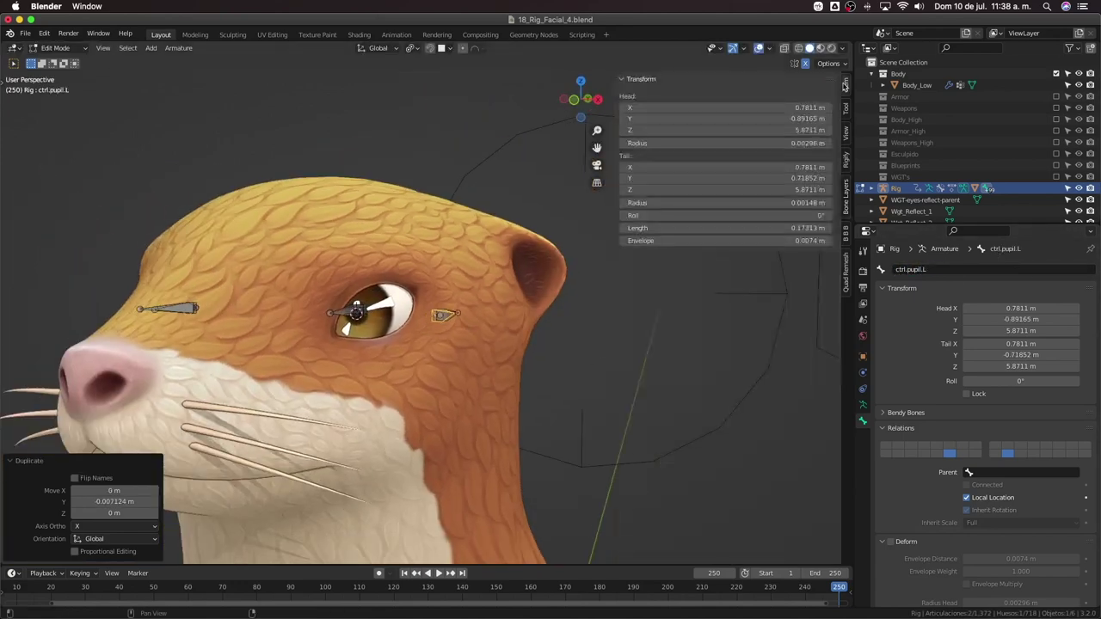
{"action": "key", "text": "Tab"}
{"action": "scroll", "coordinate": [472, 323], "scroll_direction": "up", "scroll_amount": 3}
{"action": "middle_click_drag", "start_coordinate": [766, 335], "coordinate": [726, 336]}
{"action": "scroll", "coordinate": [731, 344], "scroll_direction": "up", "scroll_amount": 2}
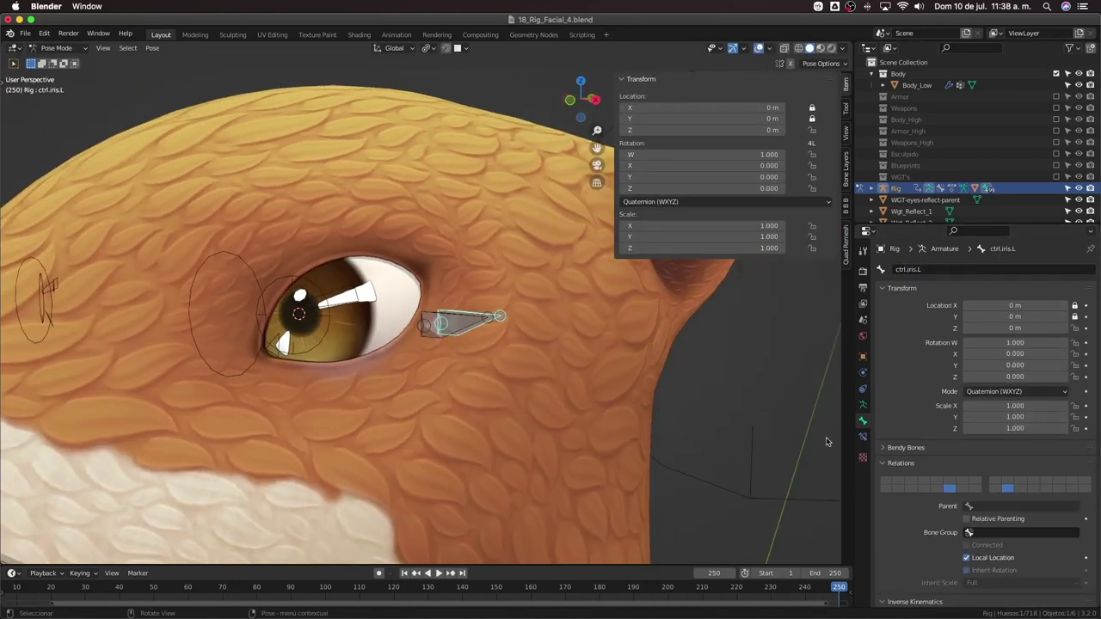
Add a Limit Location constraint on Z to ctrl.iris.L, with Owner set to Local Space and Affect Transform enabled
{"action": "left_click", "coordinate": [863, 437]}
{"action": "left_click", "coordinate": [911, 269]}
{"action": "left_click", "coordinate": [908, 365]}
{"action": "left_click", "coordinate": [1021, 407]}
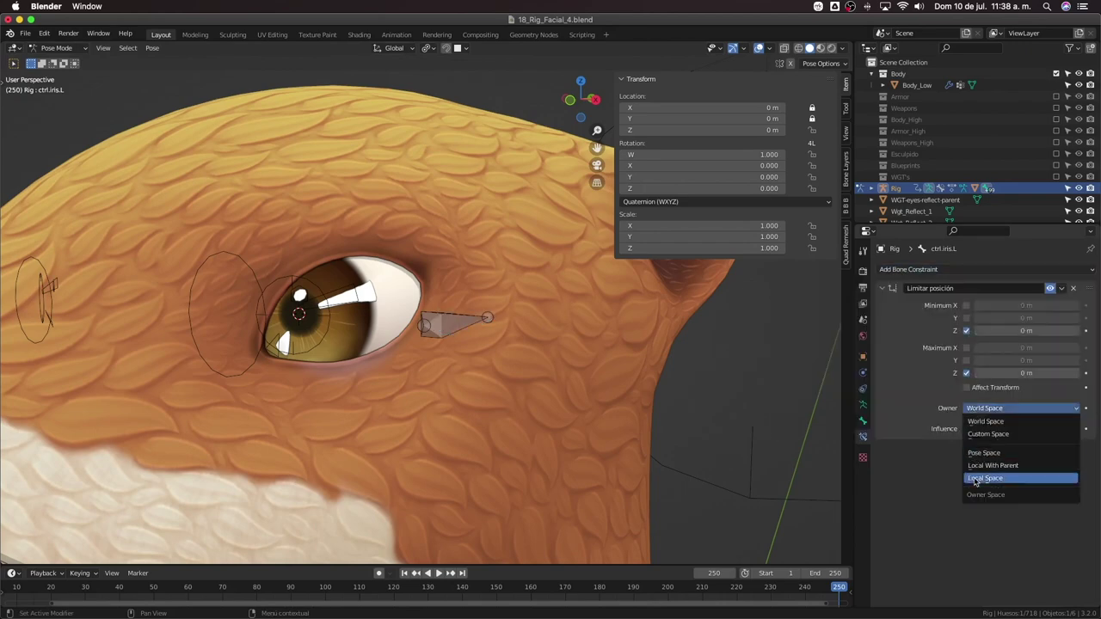
{"action": "left_click", "coordinate": [989, 480]}
{"action": "left_click", "coordinate": [967, 387]}
Set the constraint's minimum Z to -0.15 m and test the ctrl.iris.L range along Z
{"action": "left_click", "coordinate": [1028, 330]}
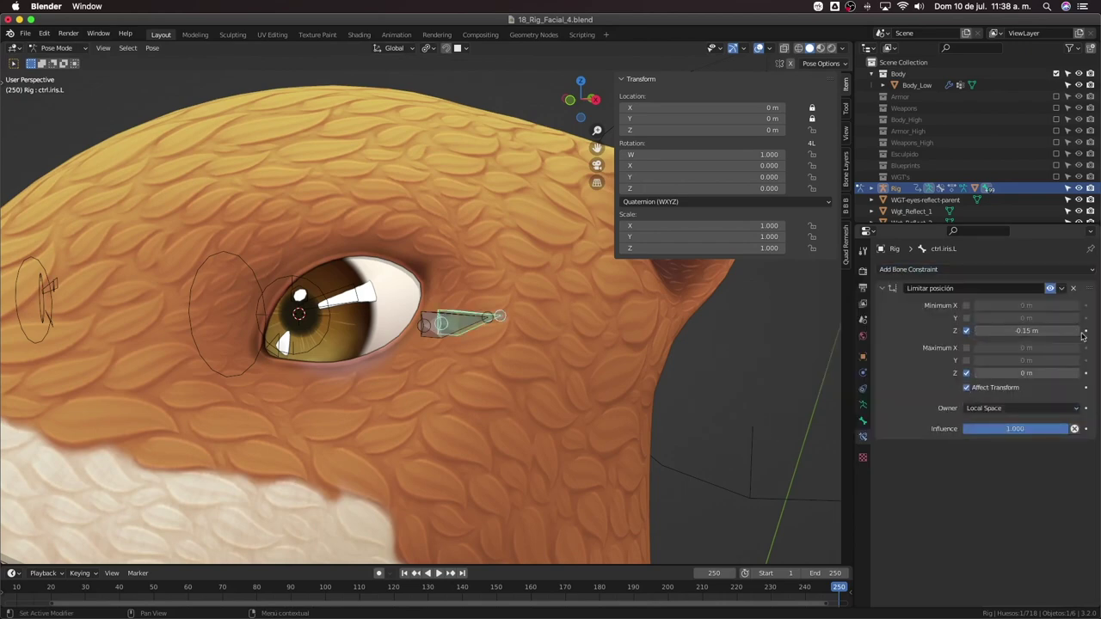
{"action": "key", "text": "g"}
{"action": "key", "text": "z"}
{"action": "right_click", "coordinate": [506, 252]}
Copy the Limit Location constraint from ctrl.iris.L to ctrl.pupil.L
{"action": "left_click", "coordinate": [429, 328]}
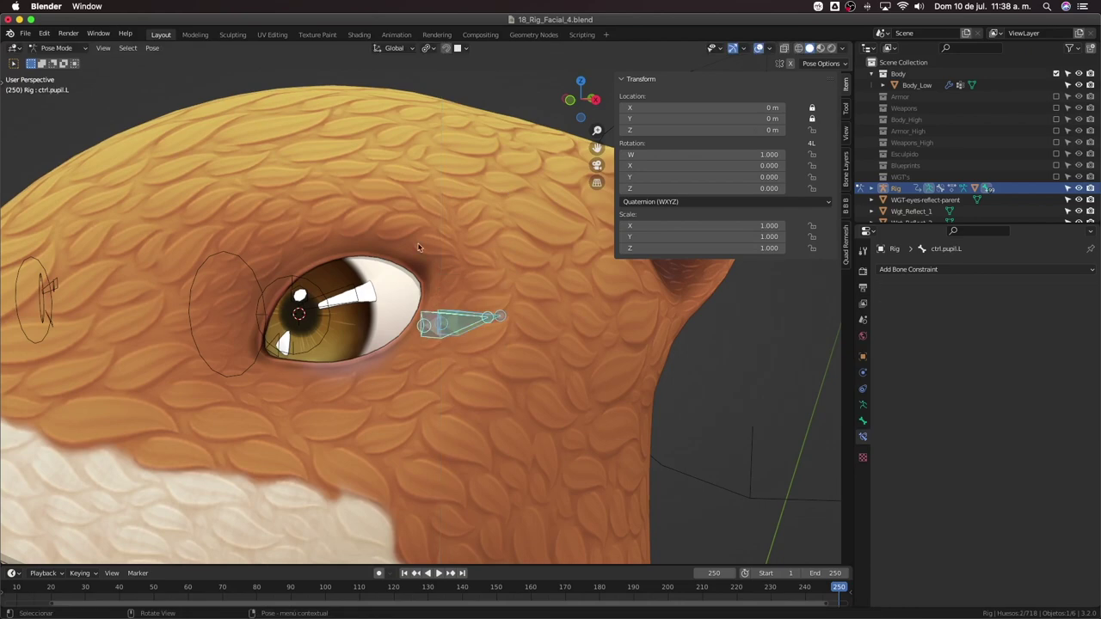
{"action": "left_click", "coordinate": [450, 320], "text": "shift"}
{"action": "left_click", "coordinate": [152, 48]}
{"action": "mouse_move", "coordinate": [193, 246]}
{"action": "left_click", "coordinate": [316, 259]}
Test the limited travel of ctrl.iris.L along the Z axis, cancelling the move
{"action": "middle_click_drag", "start_coordinate": [481, 344], "coordinate": [516, 344]}
{"action": "left_click", "coordinate": [456, 320]}
{"action": "key", "text": "g"}
{"action": "key", "text": "z"}
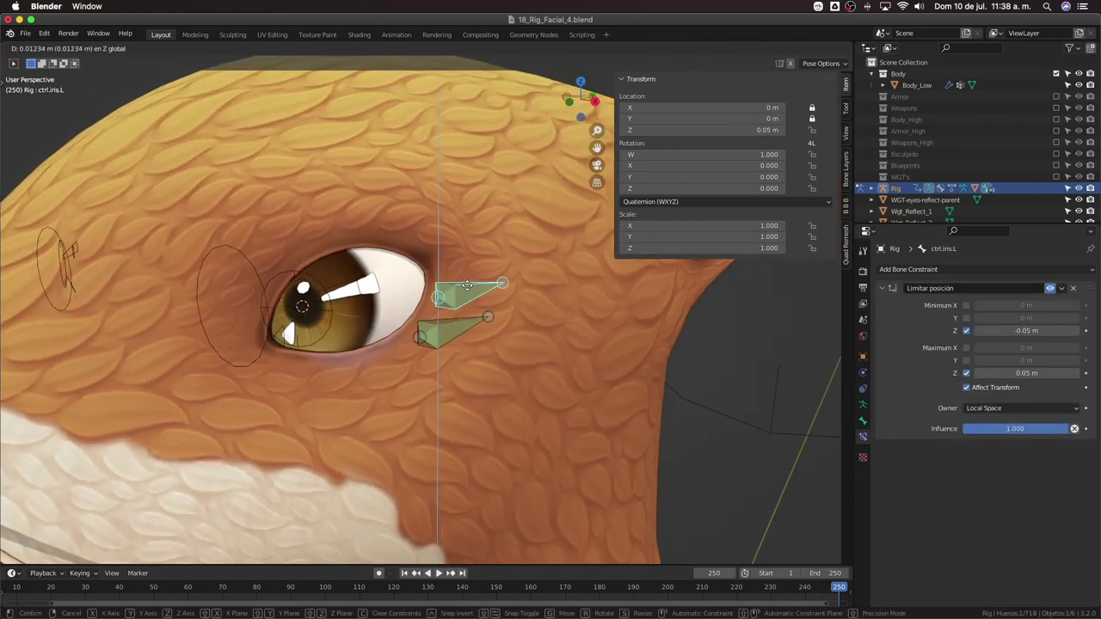
{"action": "right_click", "coordinate": [516, 250]}
Return to Object Mode, select Body_Low, and copy the driver from an already driven shape key
{"action": "middle_click_drag", "start_coordinate": [757, 308], "coordinate": [527, 346]}
{"action": "scroll", "coordinate": [524, 345], "scroll_direction": "down", "scroll_amount": 2}
{"action": "key", "text": "ctrl+Tab"}
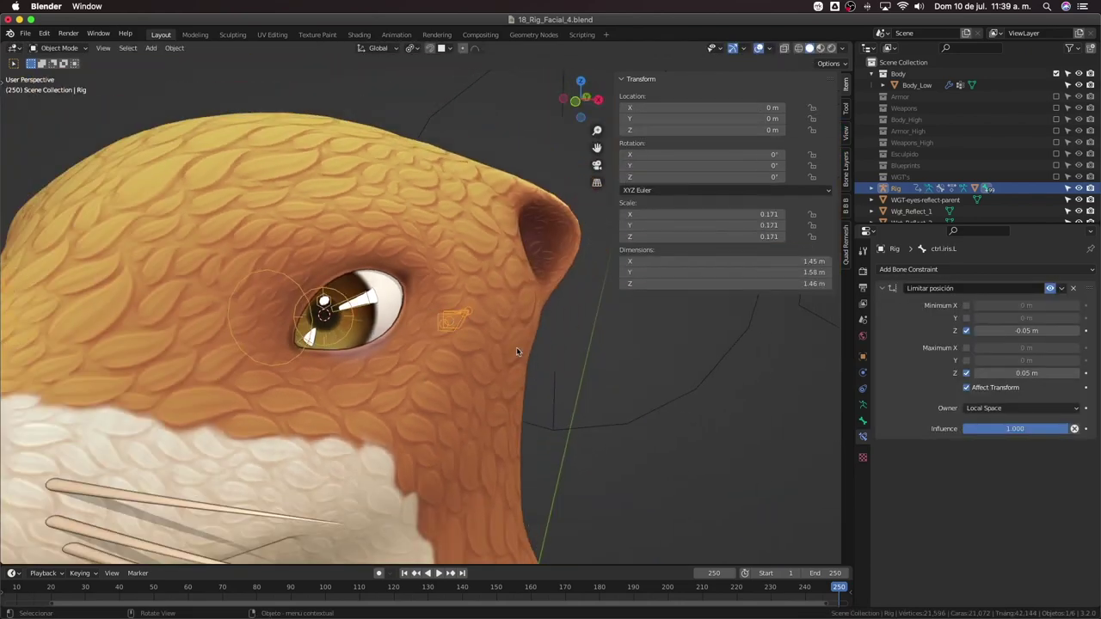
{"action": "left_click", "coordinate": [516, 346]}
{"action": "left_click", "coordinate": [863, 437]}
{"action": "scroll", "coordinate": [974, 464], "scroll_direction": "up", "scroll_amount": 4}
{"action": "right_click", "coordinate": [1036, 459]}
{"action": "left_click", "coordinate": [1020, 437]}
{"action": "scroll", "coordinate": [960, 442], "scroll_direction": "down", "scroll_amount": 3}
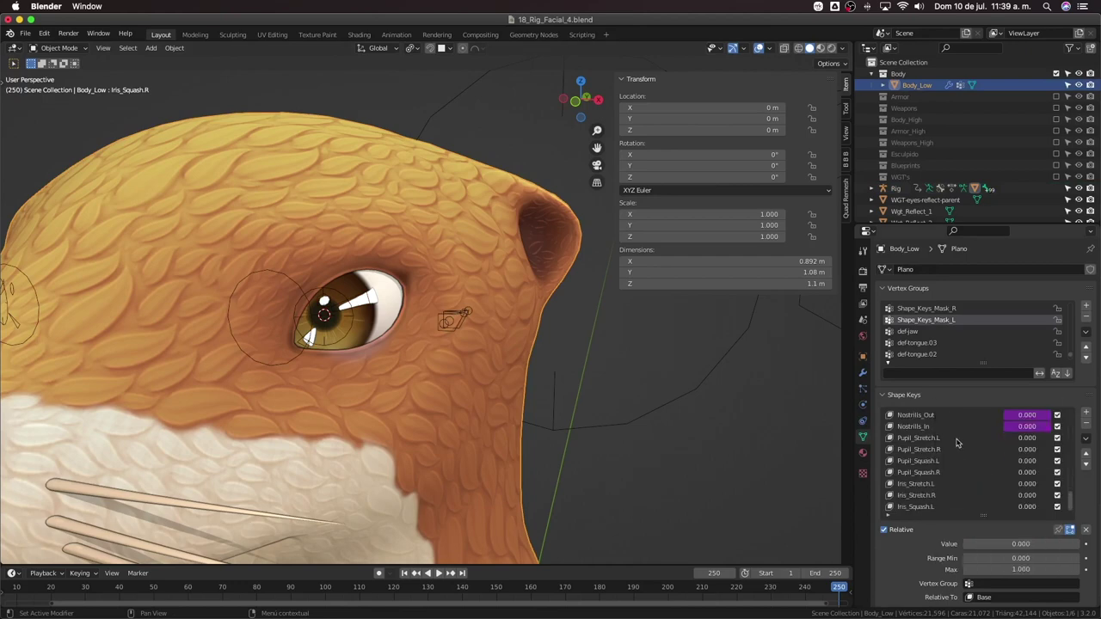
Paste the driver onto the Pupil_Stretch.L value and point its path to the ctrl-pupil.L bone's location.z
{"action": "left_click", "coordinate": [958, 439]}
{"action": "right_click", "coordinate": [1021, 441]}
{"action": "left_click", "coordinate": [1008, 469]}
{"action": "right_click", "coordinate": [1007, 441]}
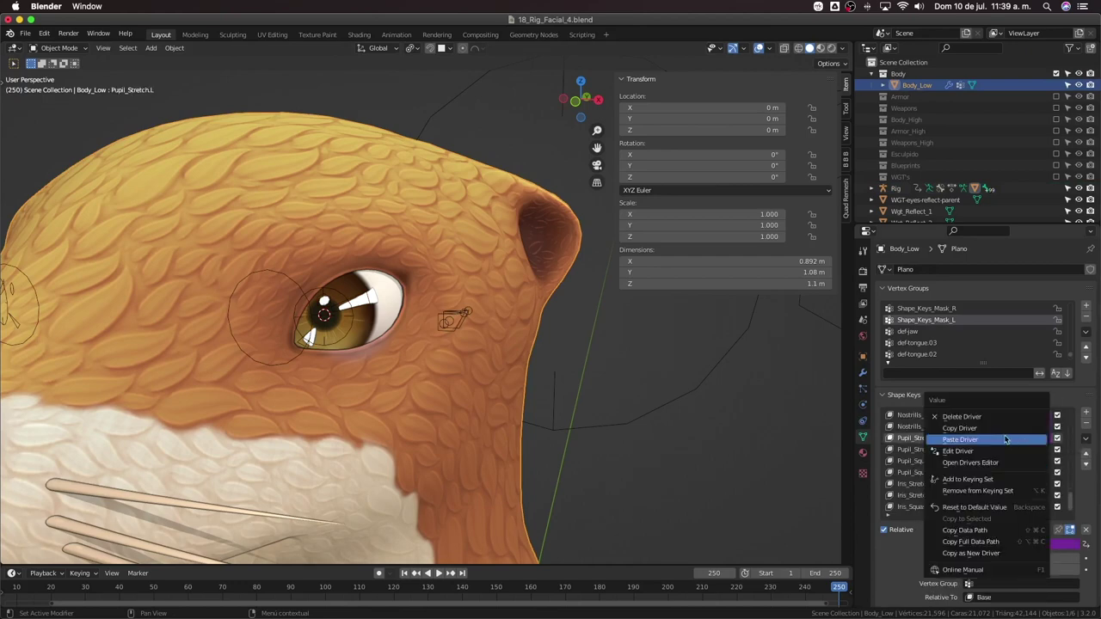
{"action": "left_click", "coordinate": [994, 453]}
{"action": "left_click", "coordinate": [998, 541]}
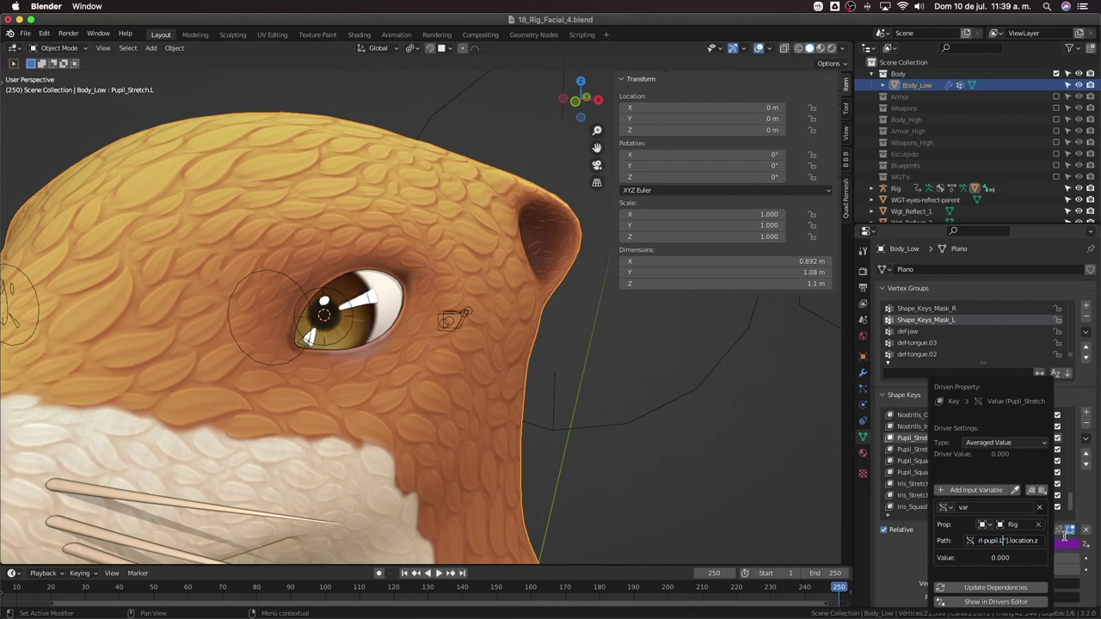
{"action": "key", "text": "Return"}
Select the left pupil control bone on the rig and recheck the Pupil_Stretch.L driver's path
{"action": "scroll", "coordinate": [449, 331], "scroll_direction": "down", "scroll_amount": 2}
{"action": "left_click", "coordinate": [448, 323]}
{"action": "key", "text": "ctrl+Tab"}
{"action": "left_click", "coordinate": [447, 321]}
{"action": "scroll", "coordinate": [447, 327], "scroll_direction": "up", "scroll_amount": 3}
{"action": "left_click", "coordinate": [447, 332]}
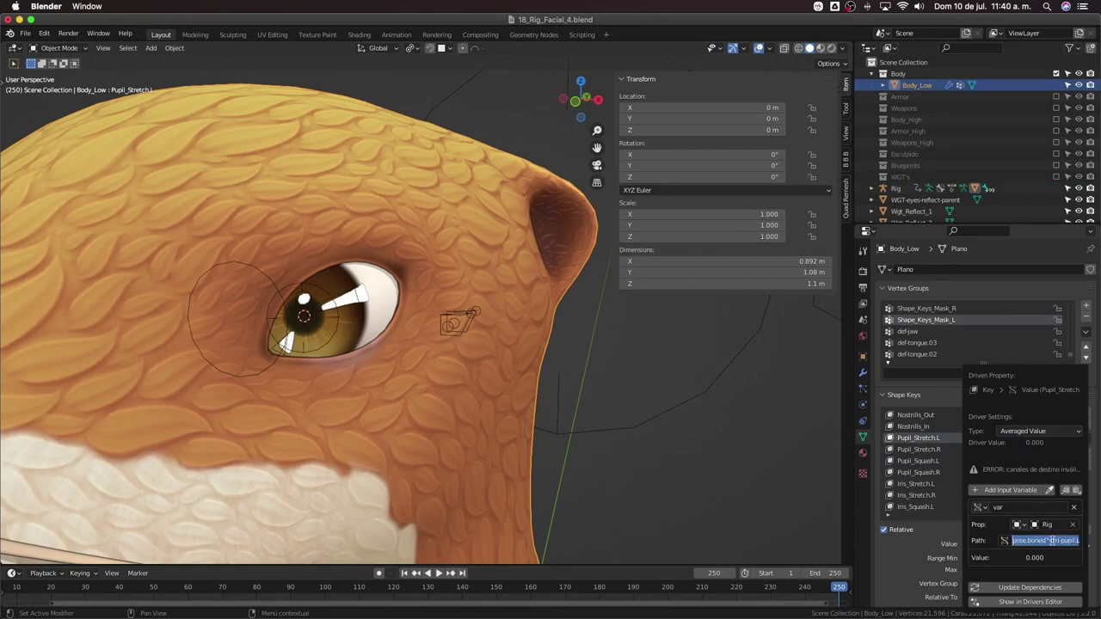
{"action": "key", "text": "Return"}
Check the left pupil control bone's name on the rig and correct the Pupil_Stretch.L driver's path to ctrl.pupil.L
{"action": "left_click", "coordinate": [463, 332]}
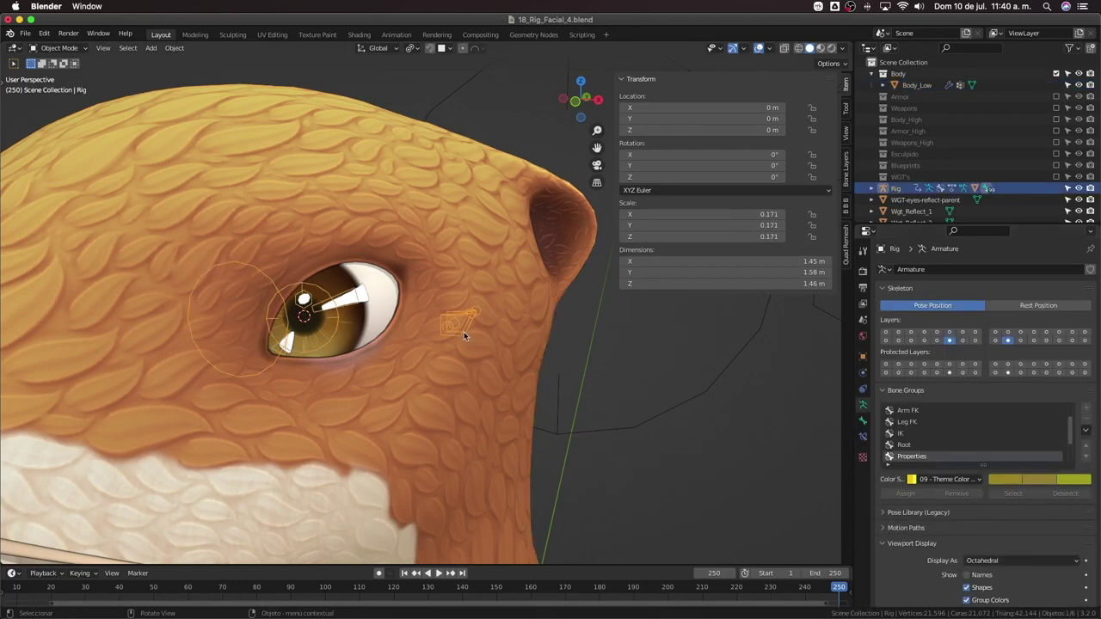
{"action": "key", "text": "ctrl+Tab"}
{"action": "right_click", "coordinate": [653, 119]}
{"action": "left_click", "coordinate": [651, 285]}
{"action": "key", "text": "ctrl+Tab"}
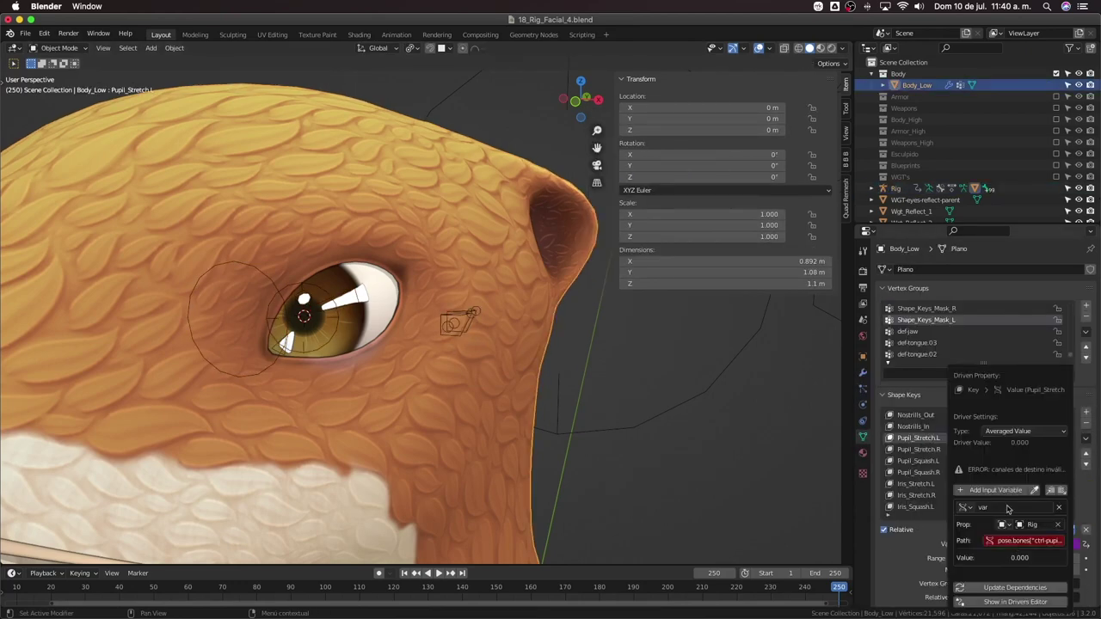
{"action": "left_click", "coordinate": [456, 323]}
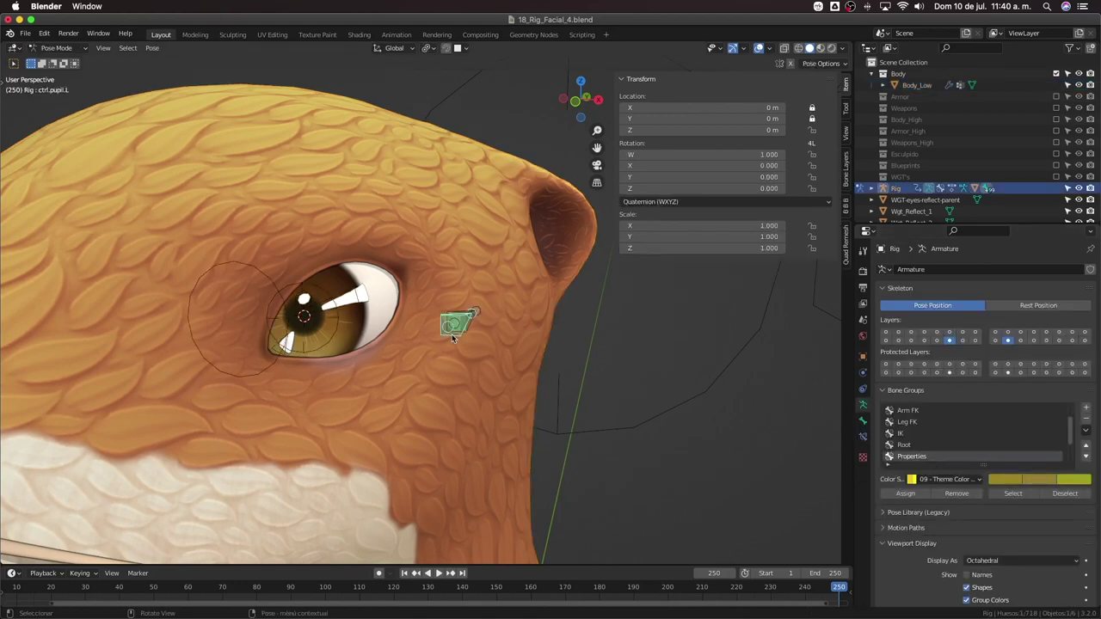
{"action": "key", "text": "ctrl+Tab"}
{"action": "key", "text": "ctrl+Tab"}
{"action": "left_click", "coordinate": [440, 328]}
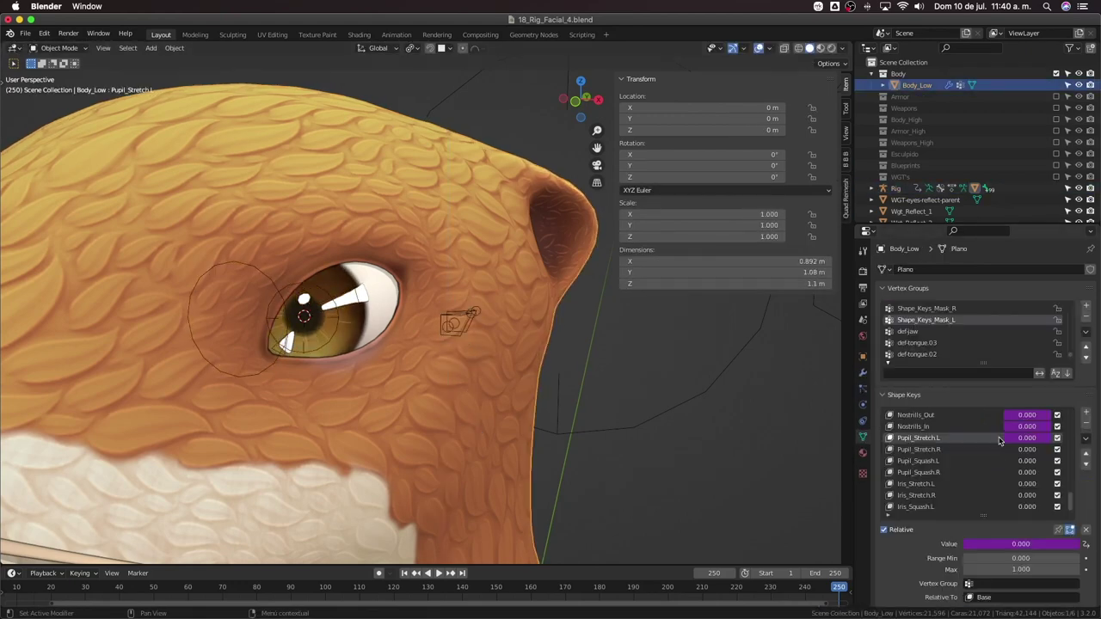
Paste the driver onto Pupil_Stretch.R, retarget its path to the right pupil control, and test ctrl.pupil.L along the Z axis
{"action": "right_click", "coordinate": [1026, 450]}
{"action": "left_click", "coordinate": [1024, 451]}
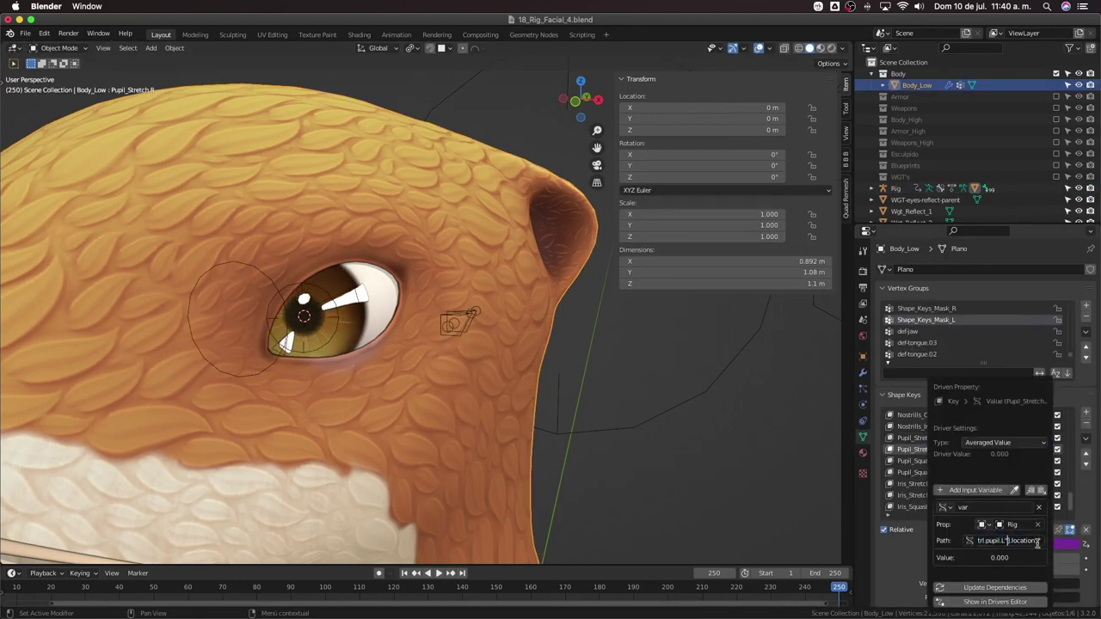
{"action": "left_click", "coordinate": [1008, 539]}
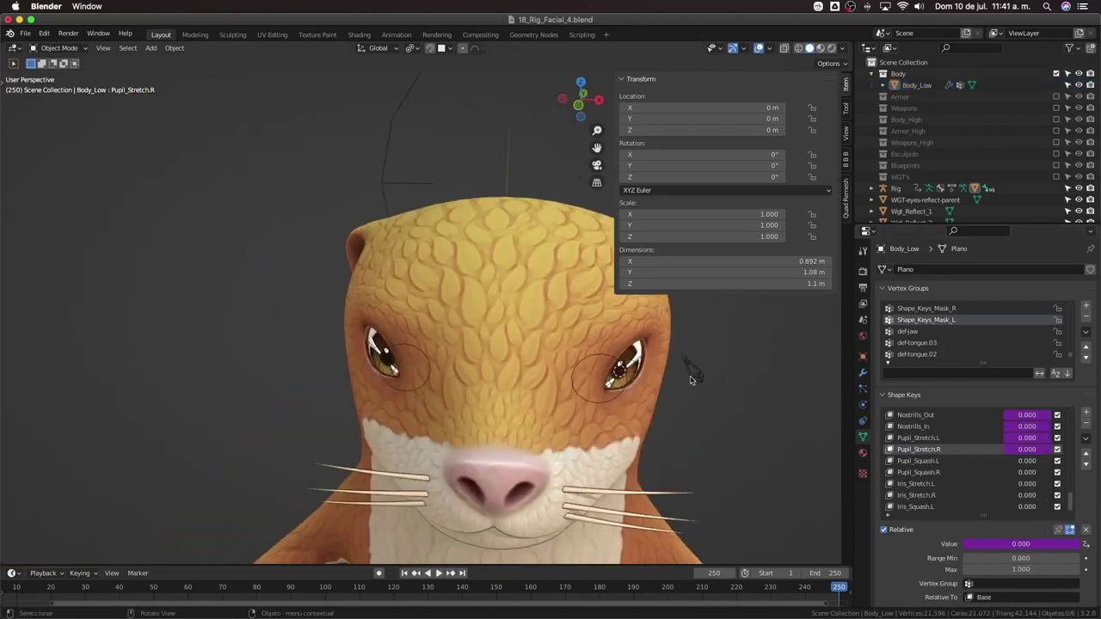
{"action": "right_click", "coordinate": [725, 422]}
{"action": "left_click", "coordinate": [667, 423]}
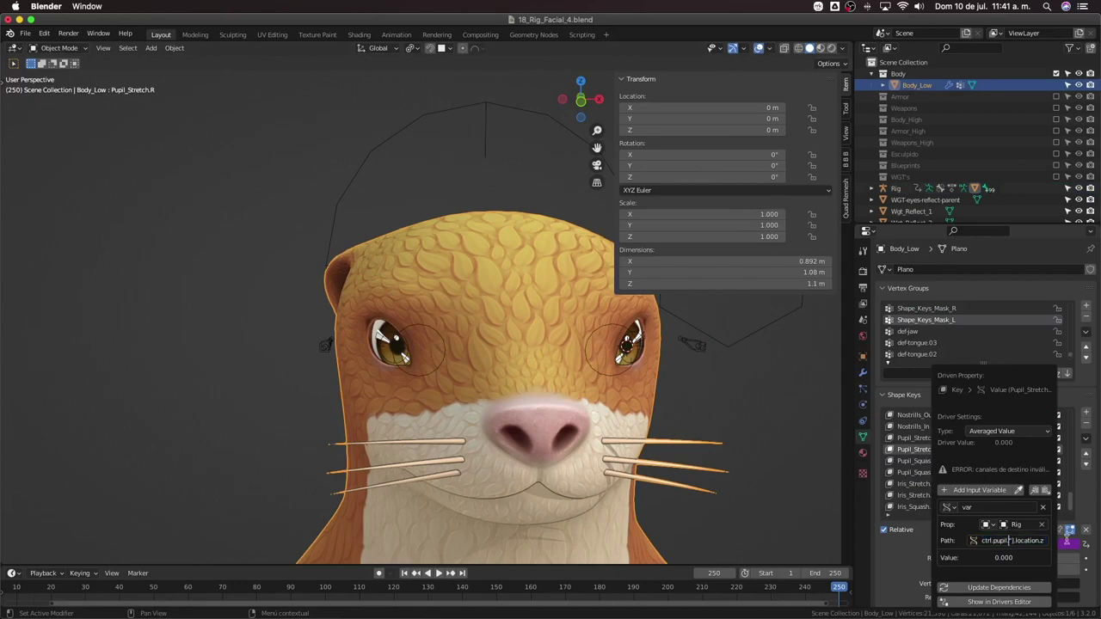
{"action": "key", "text": "Return"}
{"action": "key", "text": "g"}
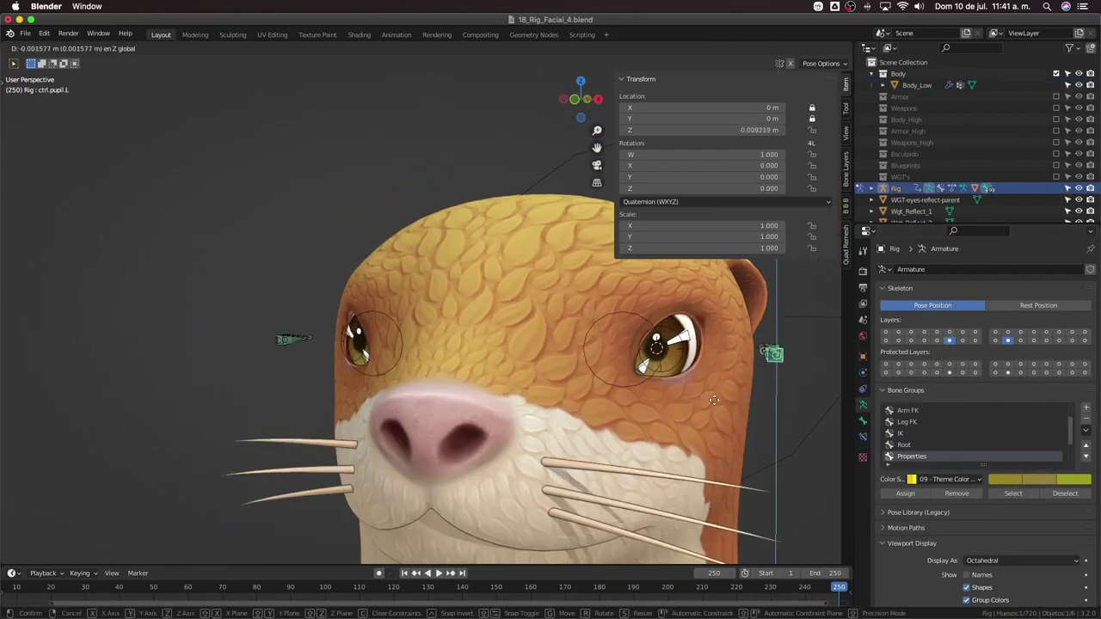
{"action": "left_click", "coordinate": [714, 401]}
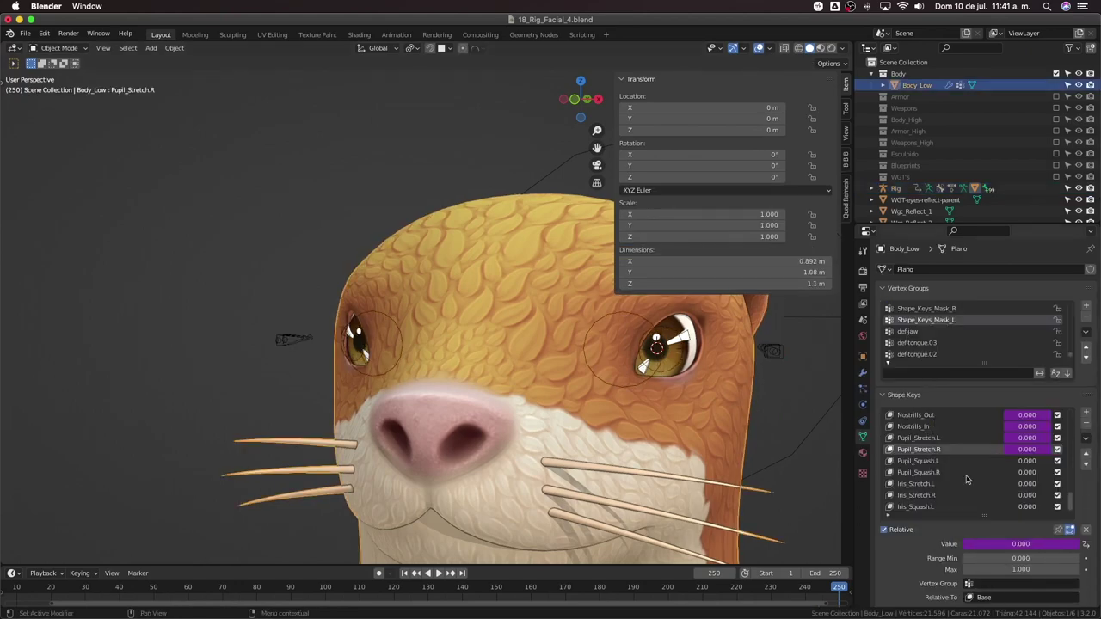
Paste the copied driver onto the Pupil_Squash.L shape key value
{"action": "left_click", "coordinate": [962, 462]}
{"action": "right_click", "coordinate": [1025, 462]}
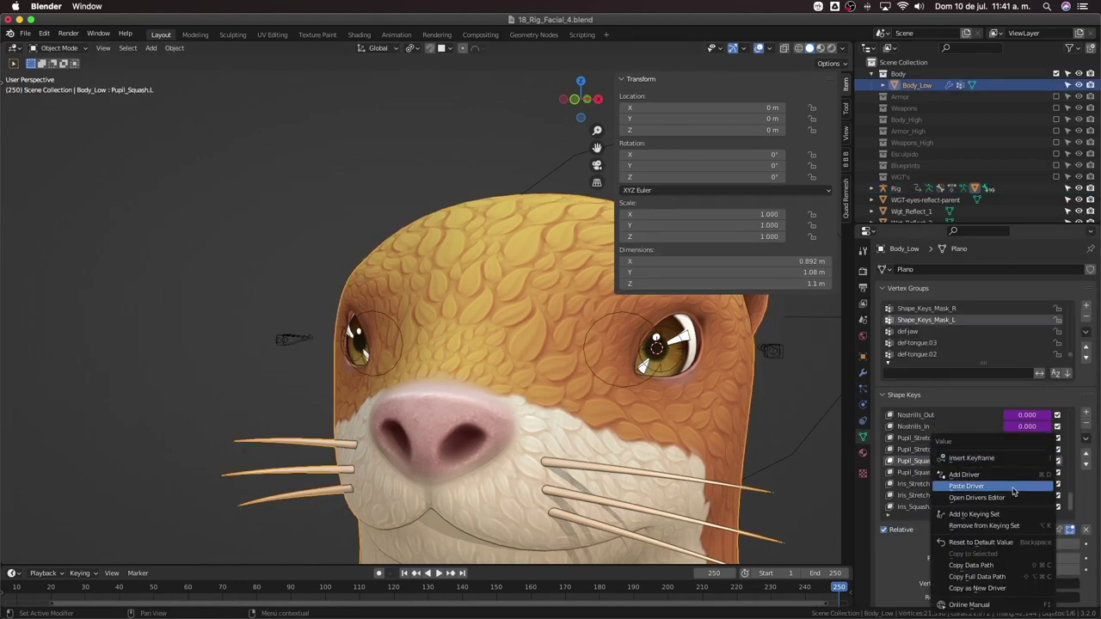
{"action": "left_click", "coordinate": [1013, 486]}
{"action": "right_click", "coordinate": [1026, 461]}
{"action": "left_click", "coordinate": [1012, 473]}
Show the Drivers editor in an area split beside the viewport and edit the Pupil_Squash.L generator's x^1 coefficient
{"action": "left_click_drag", "start_coordinate": [6, 47], "coordinate": [296, 52]}
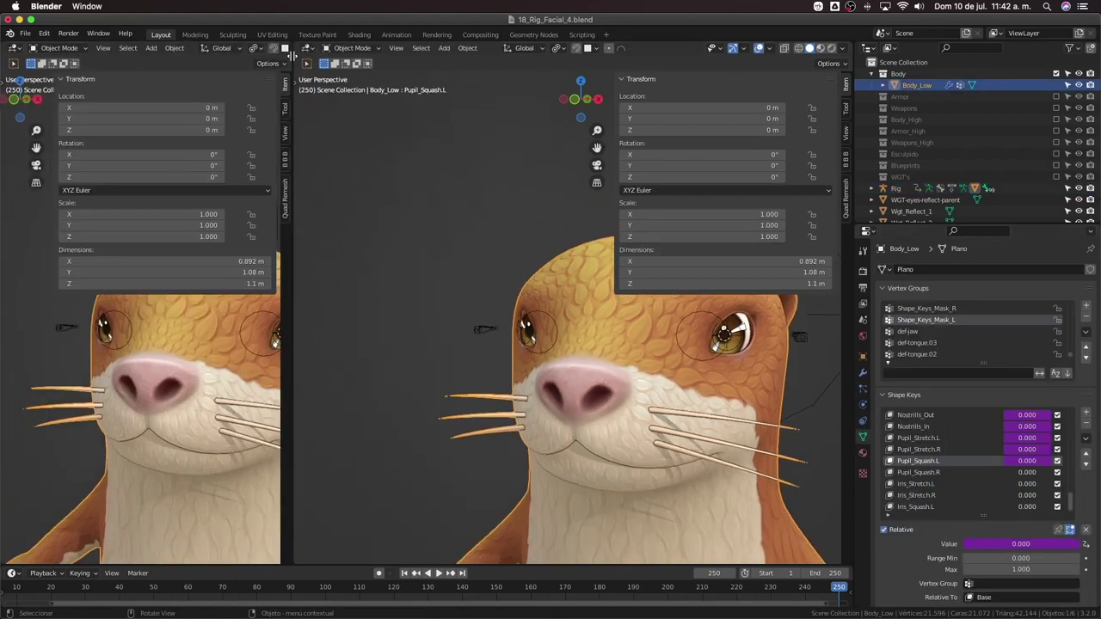
{"action": "left_click", "coordinate": [17, 50]}
{"action": "left_click", "coordinate": [161, 118]}
{"action": "key", "text": "n"}
{"action": "double_click", "coordinate": [225, 156]}
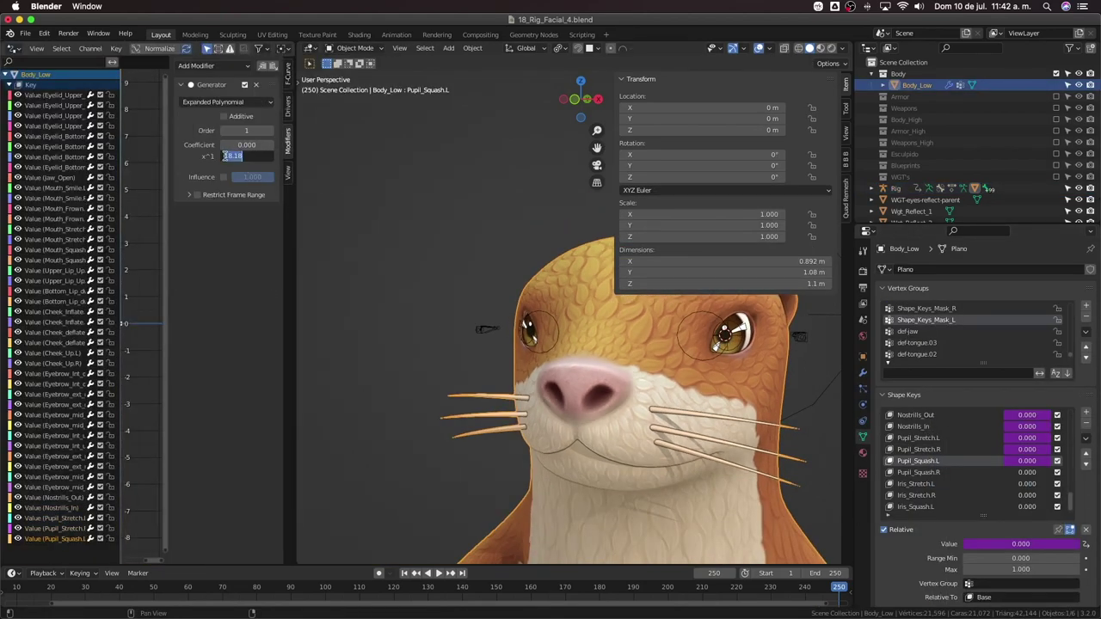
Test the pupil drivers by moving ctrl.pupil.L along the Z axis, cancelling the move
{"action": "middle_click_drag", "start_coordinate": [811, 349], "coordinate": [730, 366]}
{"action": "scroll", "coordinate": [731, 365], "scroll_direction": "up", "scroll_amount": 2}
{"action": "left_click", "coordinate": [715, 376]}
{"action": "key", "text": "ctrl+Tab"}
{"action": "left_click", "coordinate": [715, 377]}
{"action": "key", "text": "g"}
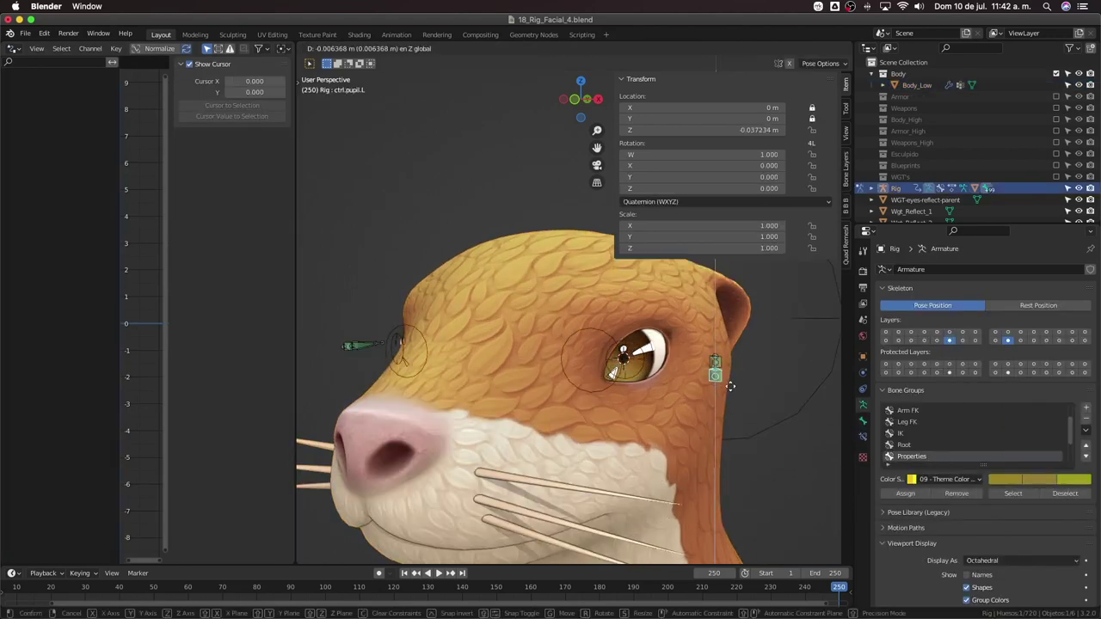
{"action": "right_click", "coordinate": [722, 417]}
{"action": "key", "text": "ctrl+Tab"}
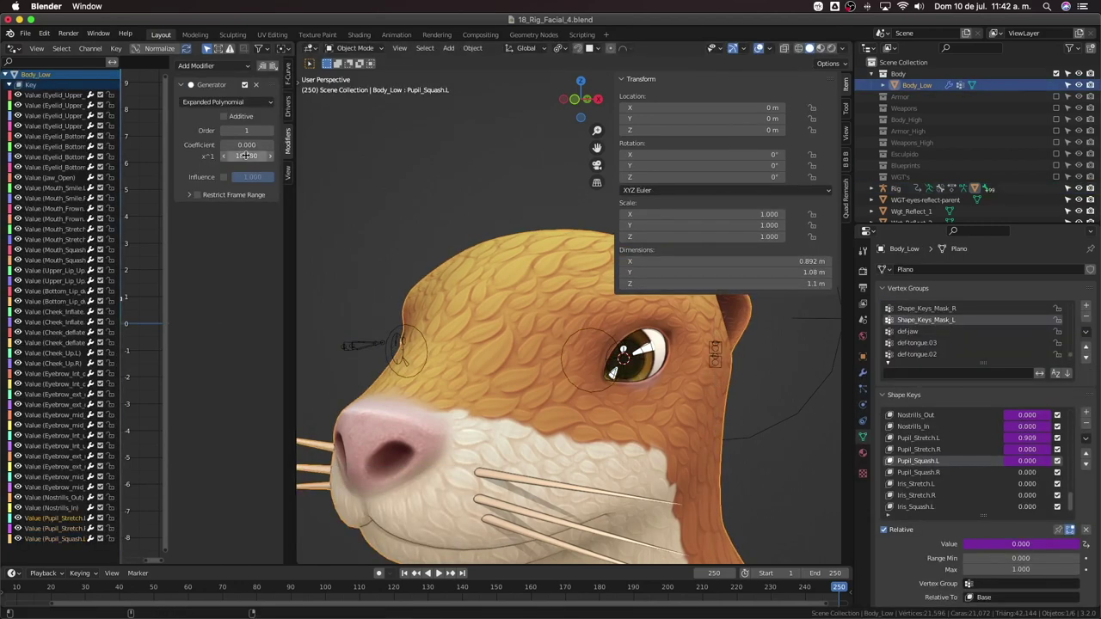
Set the Pupil_Stretch.L generator's x^1 coefficient to 20 and copy its driver to Pupil_Stretch.R, pointing the path to ctrl.pupil.R's location.z
{"action": "mouse_move", "coordinate": [654, 370]}
{"action": "middle_mouse_down"}
{"action": "mouse_move", "coordinate": [688, 370]}
{"action": "mouse_move", "coordinate": [636, 370]}
{"action": "middle_mouse_up"}
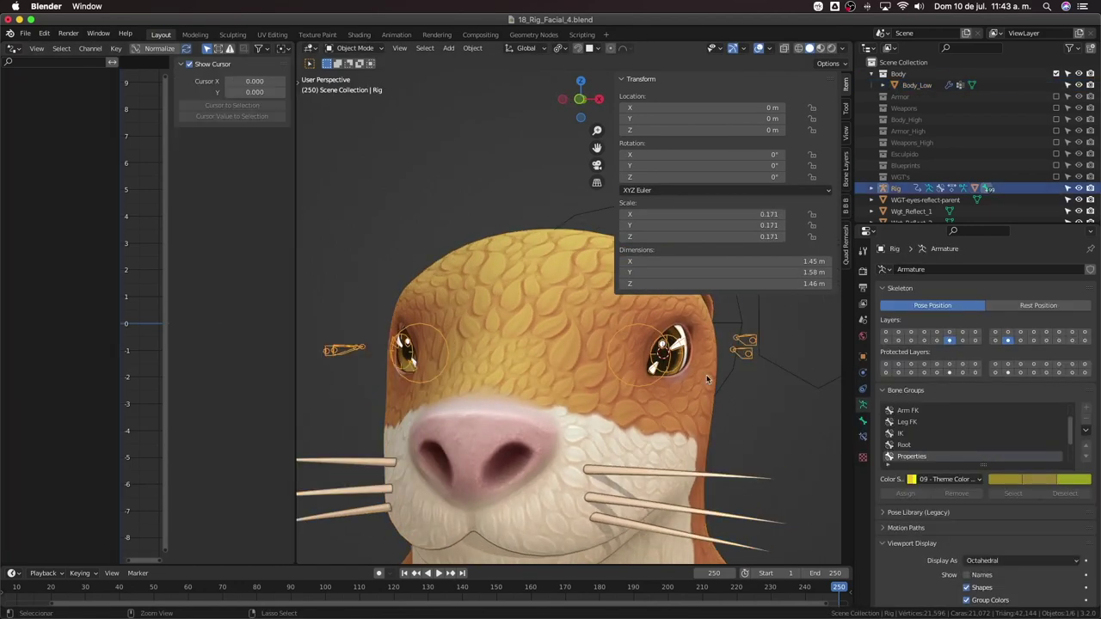
{"action": "middle_click_drag", "start_coordinate": [680, 378], "coordinate": [699, 379]}
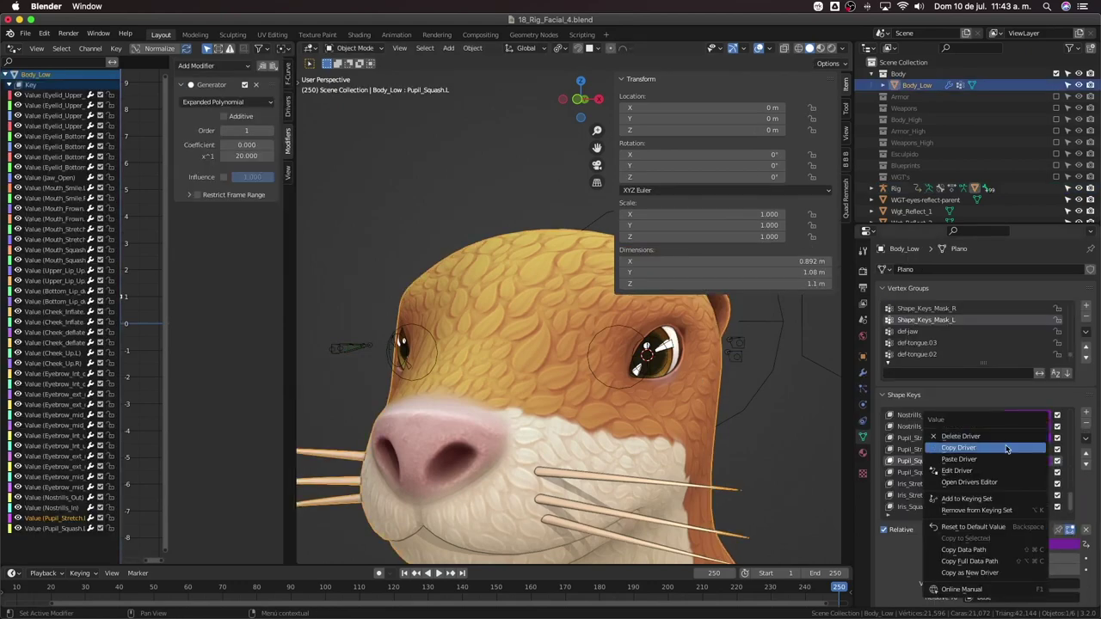
{"action": "type", "text": "R\"].location.z"}
{"action": "key", "text": "Return"}
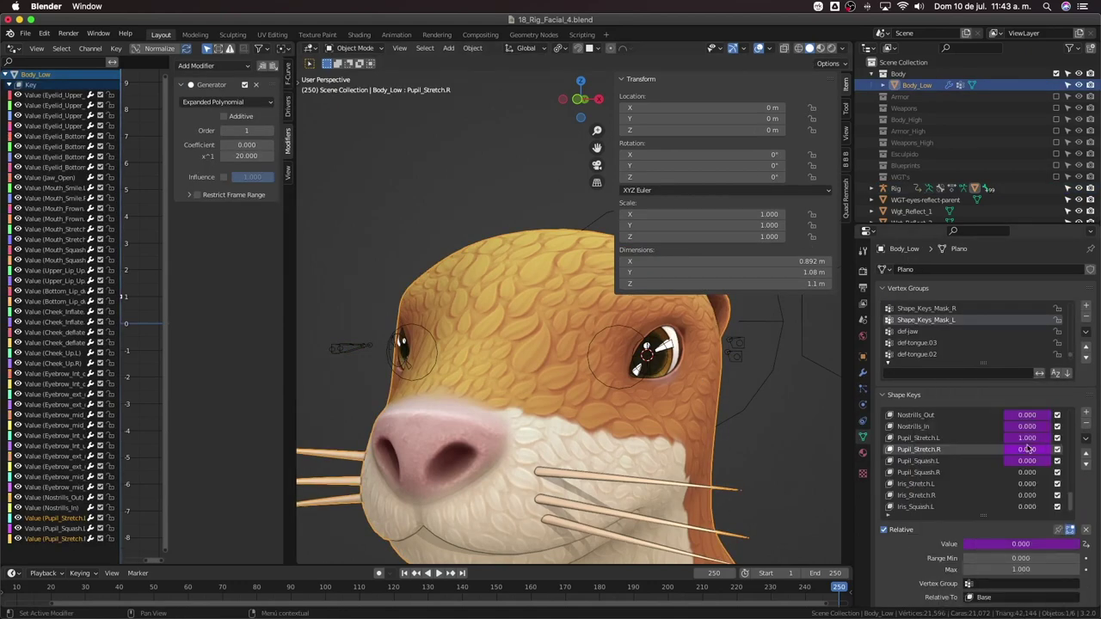
Copy the Pupil_Squash.L driver onto Pupil_Squash.R and open the pasted driver for editing
{"action": "right_click", "coordinate": [1028, 461]}
{"action": "left_click", "coordinate": [1021, 442]}
{"action": "right_click", "coordinate": [1027, 472]}
{"action": "left_click", "coordinate": [1018, 483]}
{"action": "right_click", "coordinate": [1025, 472]}
{"action": "left_click", "coordinate": [1003, 482]}
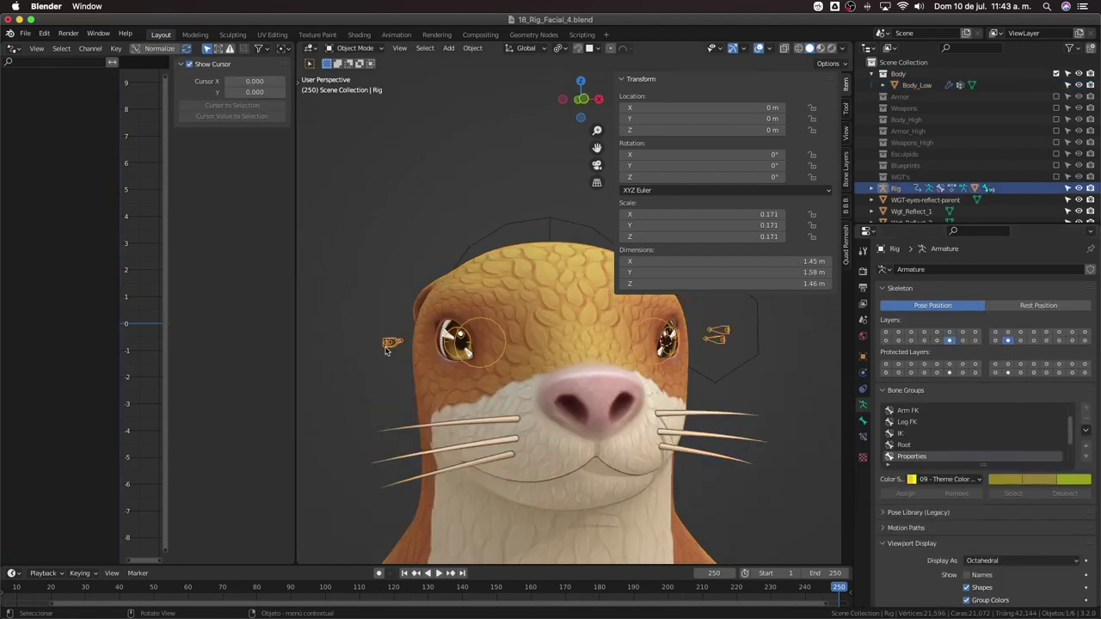
Test ctrl.pupil.R along the Z axis, and clear the location of all pose bones
{"action": "key", "text": "g"}
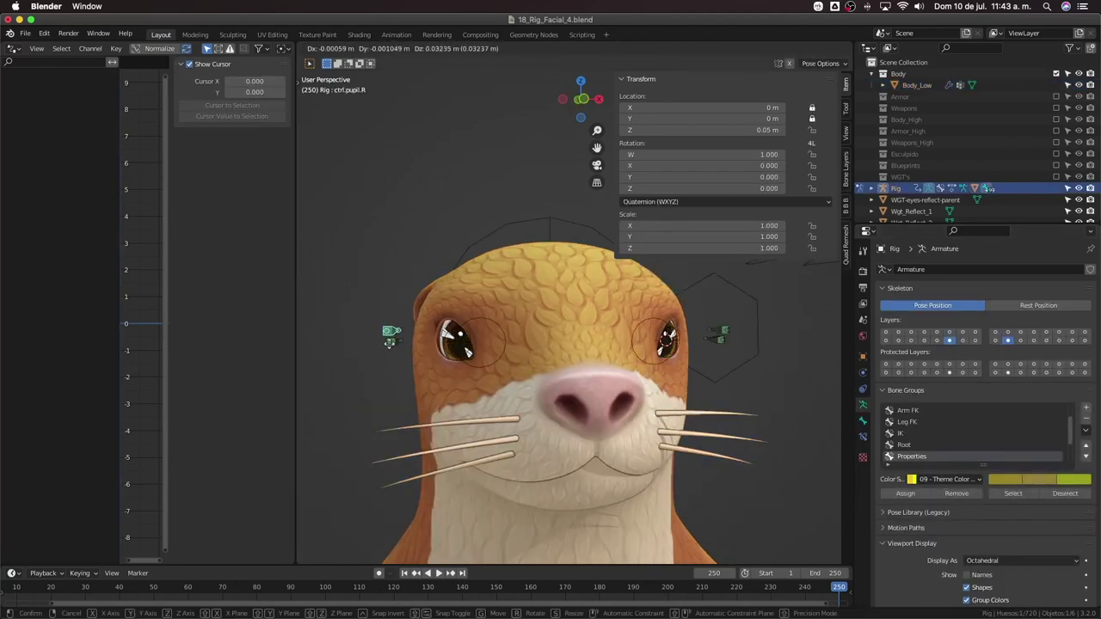
{"action": "key", "text": "z"}
{"action": "left_click", "coordinate": [430, 413]}
{"action": "key", "text": "a"}
{"action": "key", "text": "alt+g"}
Return to Body_Low in Object Mode and copy the driver from the Pupil_Stretch.L value
{"action": "middle_click_drag", "start_coordinate": [589, 373], "coordinate": [550, 379]}
{"action": "left_click", "coordinate": [714, 350]}
{"action": "scroll", "coordinate": [716, 353], "scroll_direction": "up", "scroll_amount": 3}
{"action": "middle_click_drag", "start_coordinate": [723, 356], "coordinate": [851, 423]}
{"action": "key", "text": "ctrl+Tab"}
{"action": "scroll", "coordinate": [880, 463], "scroll_direction": "down", "scroll_amount": 1}
{"action": "left_click", "coordinate": [937, 415]}
{"action": "right_click", "coordinate": [1011, 416]}
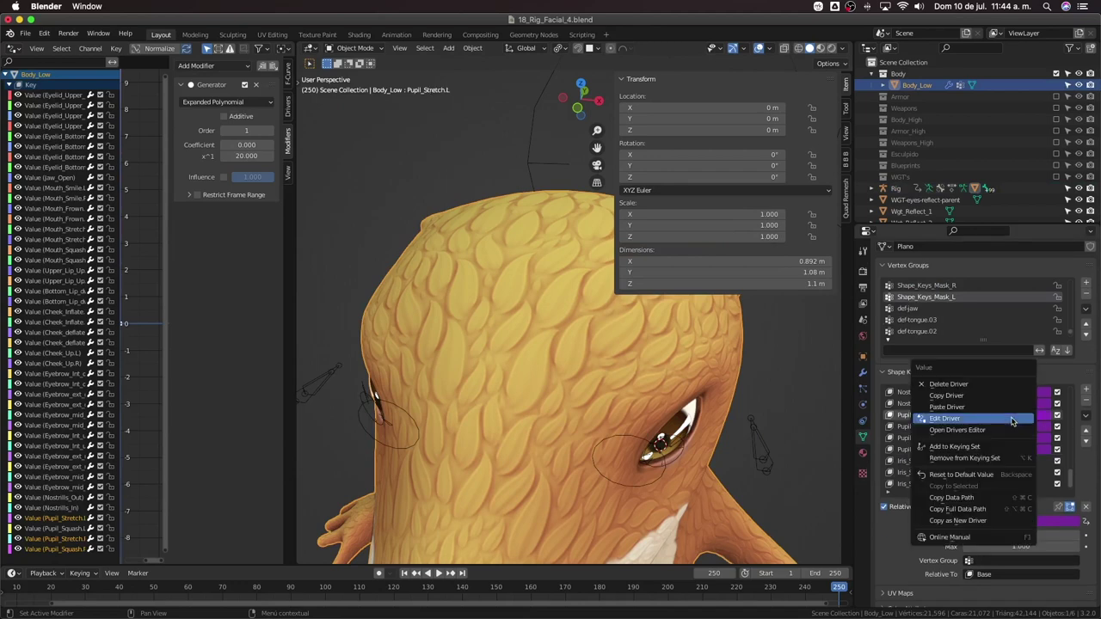
{"action": "left_click", "coordinate": [1010, 397]}
Paste the driver onto Iris_Stretch.L and change the bone name in its path from pupil to iris
{"action": "right_click", "coordinate": [1026, 450]}
{"action": "left_click", "coordinate": [1023, 474]}
{"action": "right_click", "coordinate": [1021, 452]}
{"action": "left_click", "coordinate": [996, 464]}
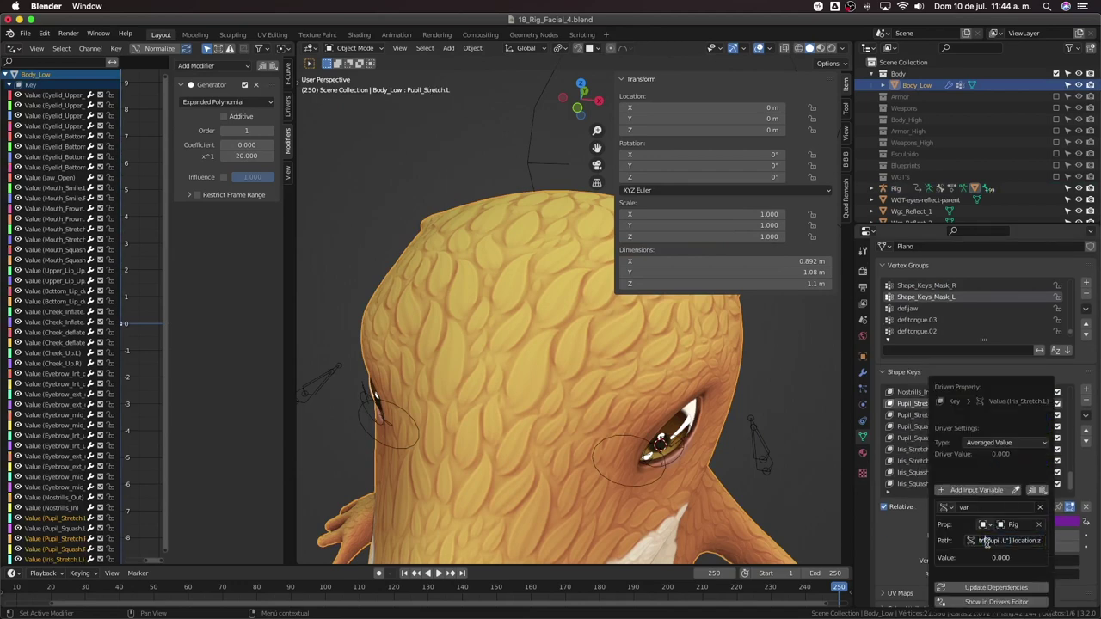
{"action": "type", "text": ".iris"}
Copy the Iris_Stretch.L driver onto Iris_Stretch.R and change the bone side in its path to R
{"action": "right_click", "coordinate": [1024, 449]}
{"action": "left_click", "coordinate": [1020, 429]}
{"action": "left_click", "coordinate": [944, 463]}
{"action": "right_click", "coordinate": [1022, 462]}
{"action": "left_click", "coordinate": [1020, 481]}
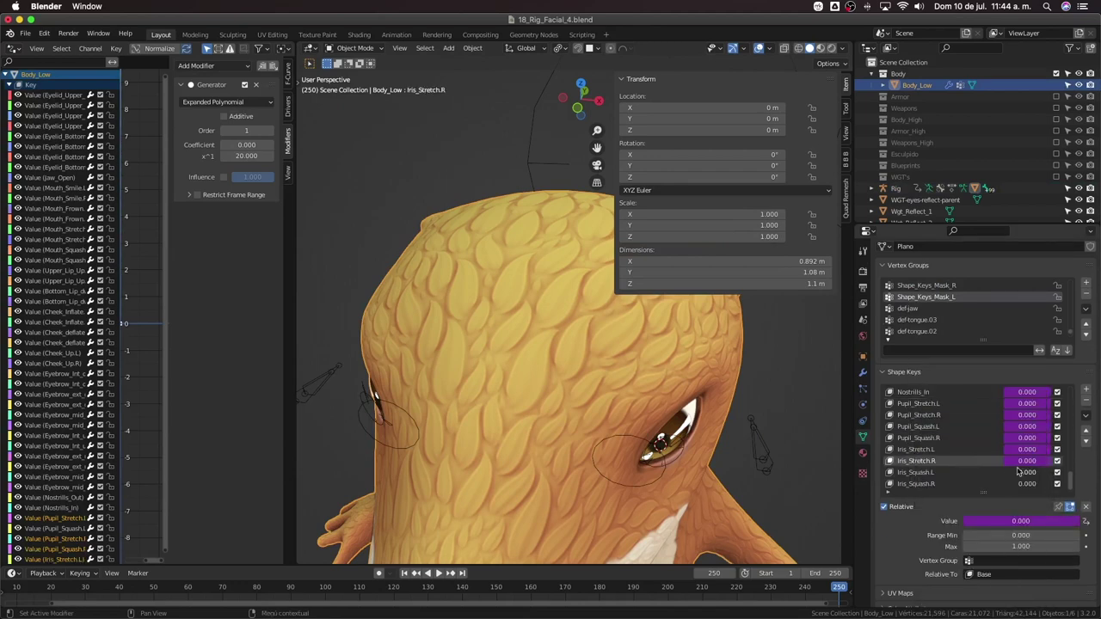
{"action": "right_click", "coordinate": [1019, 465]}
{"action": "left_click", "coordinate": [993, 475]}
{"action": "double_click", "coordinate": [1026, 541]}
{"action": "type", "text": "R"}
{"action": "key", "text": "Return"}
Copy the Pupil_Squash.L driver and paste it onto the Iris_Squash.L value
{"action": "right_click", "coordinate": [1026, 428]}
{"action": "left_click", "coordinate": [1022, 405]}
{"action": "left_click", "coordinate": [953, 471]}
{"action": "right_click", "coordinate": [1029, 472]}
{"action": "left_click", "coordinate": [970, 486]}
{"action": "type", "text": "L"}
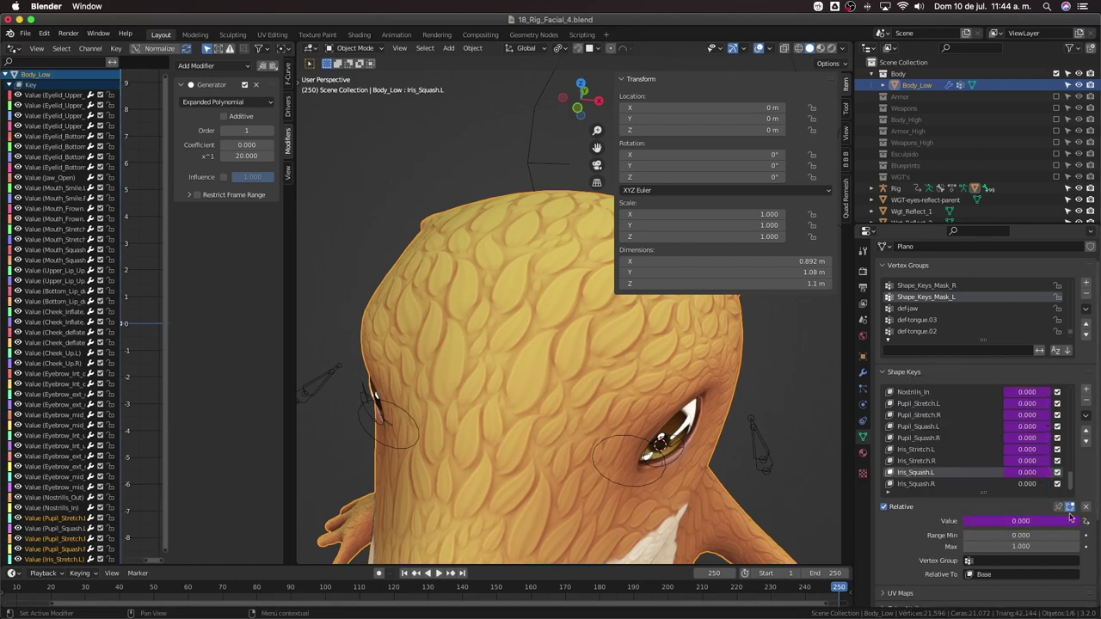
Edit the Iris_Squash.L driver's path, setting the bone's side suffix to R
{"action": "right_click", "coordinate": [1023, 470]}
{"action": "left_click", "coordinate": [1023, 445]}
{"action": "right_click", "coordinate": [1026, 483]}
{"action": "left_click", "coordinate": [1027, 482]}
{"action": "right_click", "coordinate": [1026, 470]}
{"action": "left_click", "coordinate": [1023, 479]}
{"action": "left_click", "coordinate": [1025, 541]}
{"action": "left_click", "coordinate": [1026, 541]}
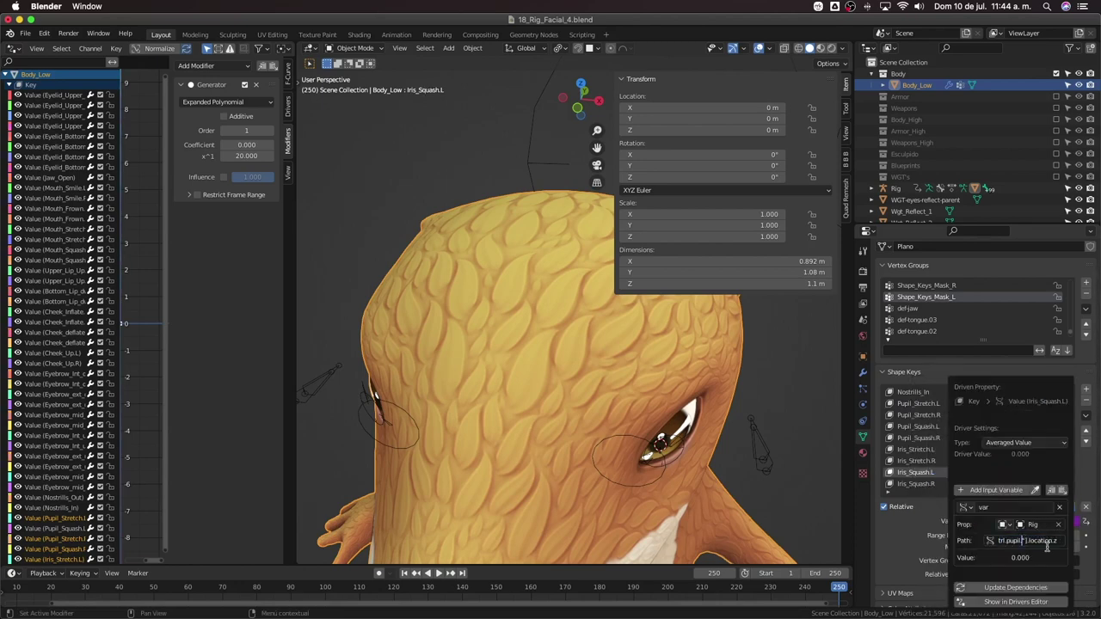
{"action": "key", "text": "Return"}
Replace the pupil part of the bone name in the Iris_Squash.L driver's path
{"action": "right_click", "coordinate": [1025, 482]}
{"action": "right_click", "coordinate": [1025, 474]}
{"action": "left_click", "coordinate": [1018, 480]}
{"action": "double_click", "coordinate": [1022, 542]}
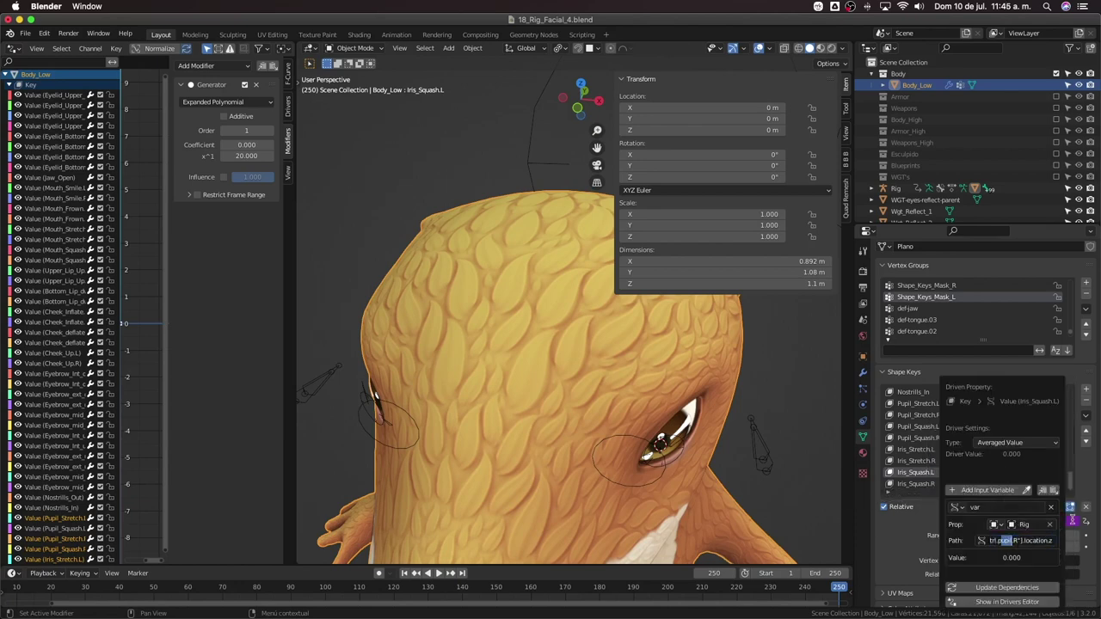
Copy the Iris_Squash.L driver onto Iris_Squash.R and edit the bone name in its path
{"action": "right_click", "coordinate": [1021, 472]}
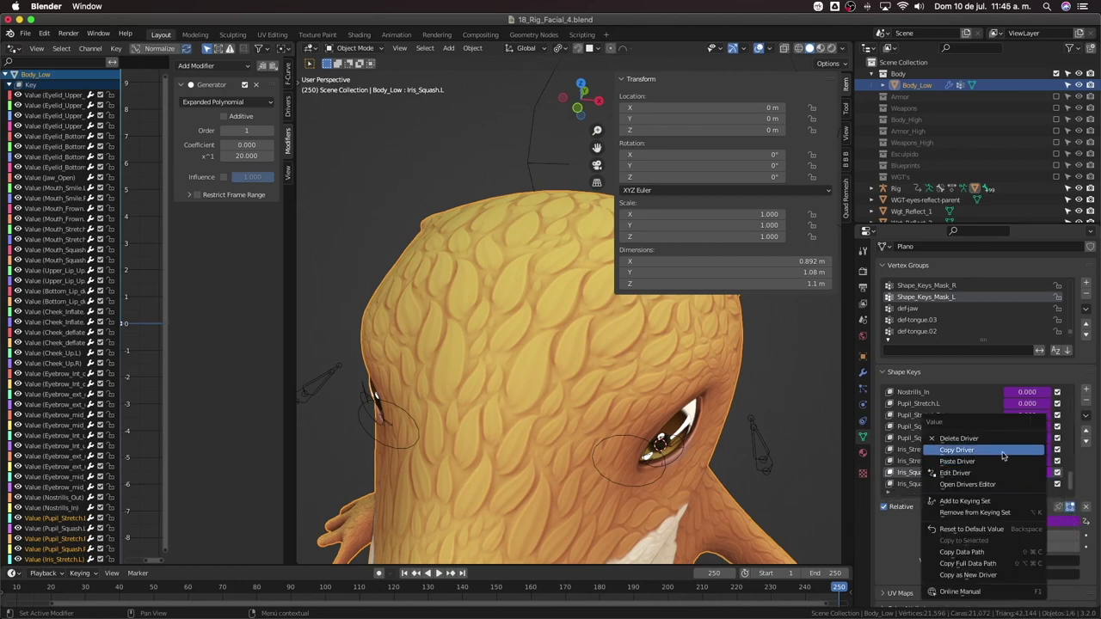
{"action": "left_click", "coordinate": [1004, 452]}
{"action": "right_click", "coordinate": [1029, 484]}
{"action": "left_click", "coordinate": [1022, 485]}
{"action": "right_click", "coordinate": [1032, 483]}
{"action": "left_click", "coordinate": [995, 483]}
{"action": "double_click", "coordinate": [1008, 540]}
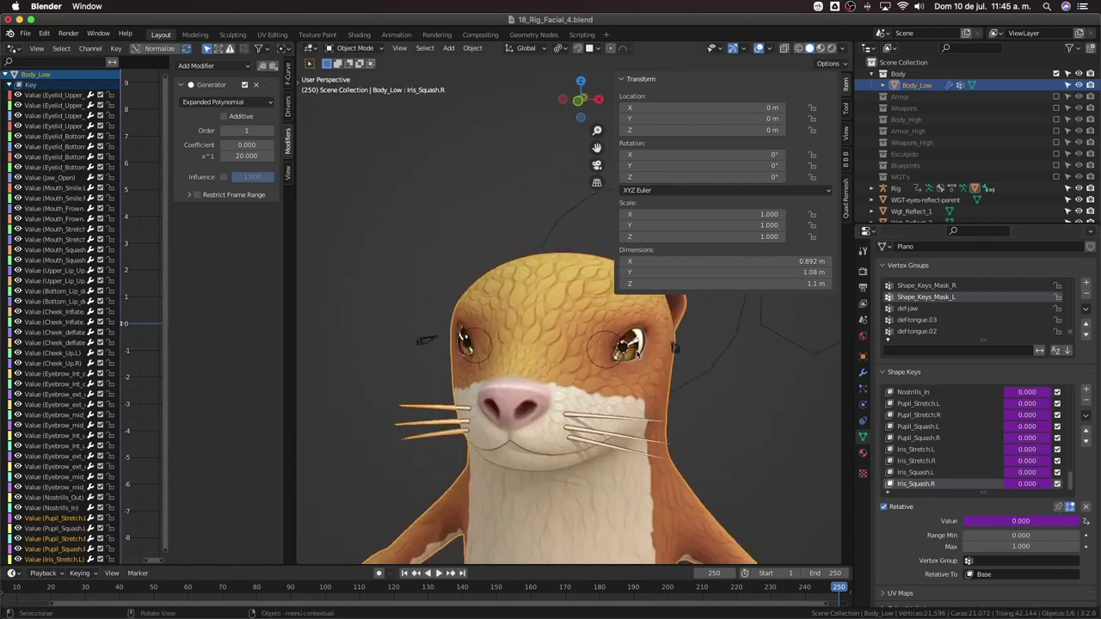
Test the left eye control bones by moving them, and clear the location of all pose bones
{"action": "left_click", "coordinate": [701, 349]}
{"action": "key", "text": "g"}
{"action": "left_click", "coordinate": [687, 373]}
{"action": "left_click", "coordinate": [688, 375]}
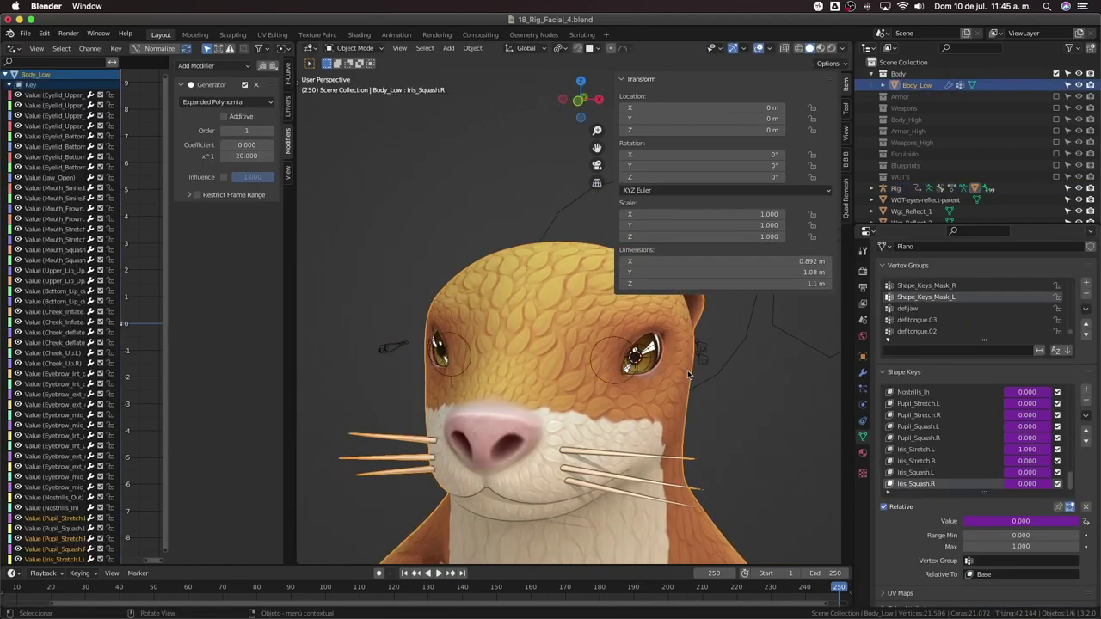
{"action": "left_click", "coordinate": [705, 348]}
{"action": "key", "text": "g"}
{"action": "left_click", "coordinate": [685, 411]}
{"action": "key", "text": "ctrl+Tab"}
{"action": "left_click", "coordinate": [703, 368]}
{"action": "key", "text": "a"}
{"action": "key", "text": "alt+g"}
Test a left eye control bone along the Z axis, cancelling the move
{"action": "middle_click_drag", "start_coordinate": [704, 383], "coordinate": [715, 420]}
{"action": "left_click", "coordinate": [713, 349]}
{"action": "key", "text": "g"}
{"action": "key", "text": "z"}
{"action": "right_click", "coordinate": [726, 367]}
Add a circle mesh with 8 vertices and a 1 m radius in Object Mode
{"action": "key", "text": "KP_1"}
{"action": "scroll", "coordinate": [712, 421], "scroll_direction": "down", "scroll_amount": 2}
{"action": "key", "text": "ctrl+Tab"}
{"action": "key", "text": "shift+a"}
{"action": "mouse_move", "coordinate": [693, 374]}
{"action": "left_click", "coordinate": [737, 397]}
{"action": "scroll", "coordinate": [680, 404], "scroll_direction": "down", "scroll_amount": 3}
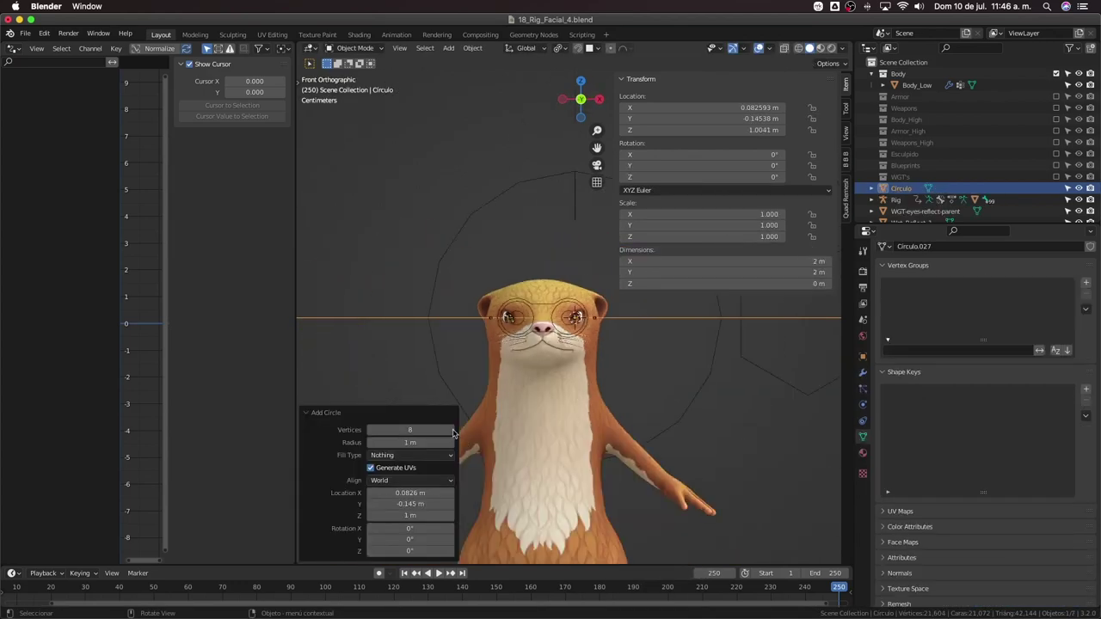
{"action": "left_click", "coordinate": [454, 432]}
{"action": "middle_click_drag", "start_coordinate": [482, 404], "coordinate": [660, 447]}
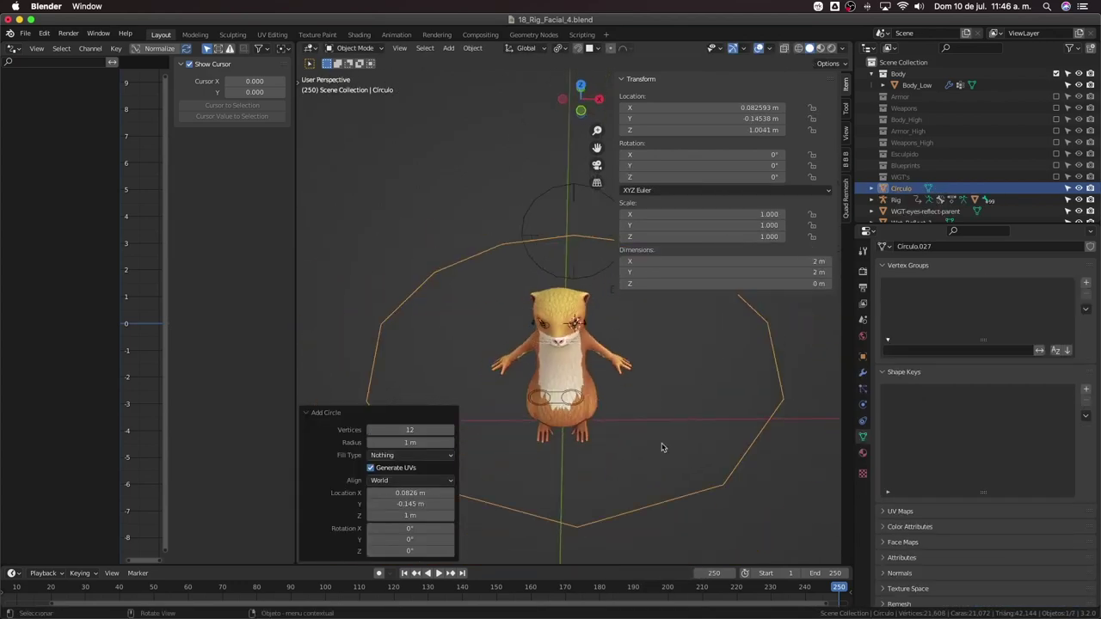
{"action": "left_click", "coordinate": [373, 432]}
{"action": "middle_click_drag", "start_coordinate": [734, 420], "coordinate": [719, 410]}
Rotate the circle's geometry 90 degrees around the X axis in Edit Mode
{"action": "key", "text": "Tab"}
{"action": "key", "text": "r"}
{"action": "key", "text": "x"}
{"action": "key", "text": "9"}
{"action": "key", "text": "0"}
{"action": "key", "text": "Return"}
Select the circle's three uppermost vertices in front view and extrude them in place
{"action": "key", "text": "KP_1"}
{"action": "scroll", "coordinate": [690, 516], "scroll_direction": "down", "scroll_amount": 3}
{"action": "left_click", "coordinate": [495, 337]}
{"action": "left_click", "coordinate": [572, 306], "text": "shift"}
{"action": "left_click", "coordinate": [651, 336], "text": "shift"}
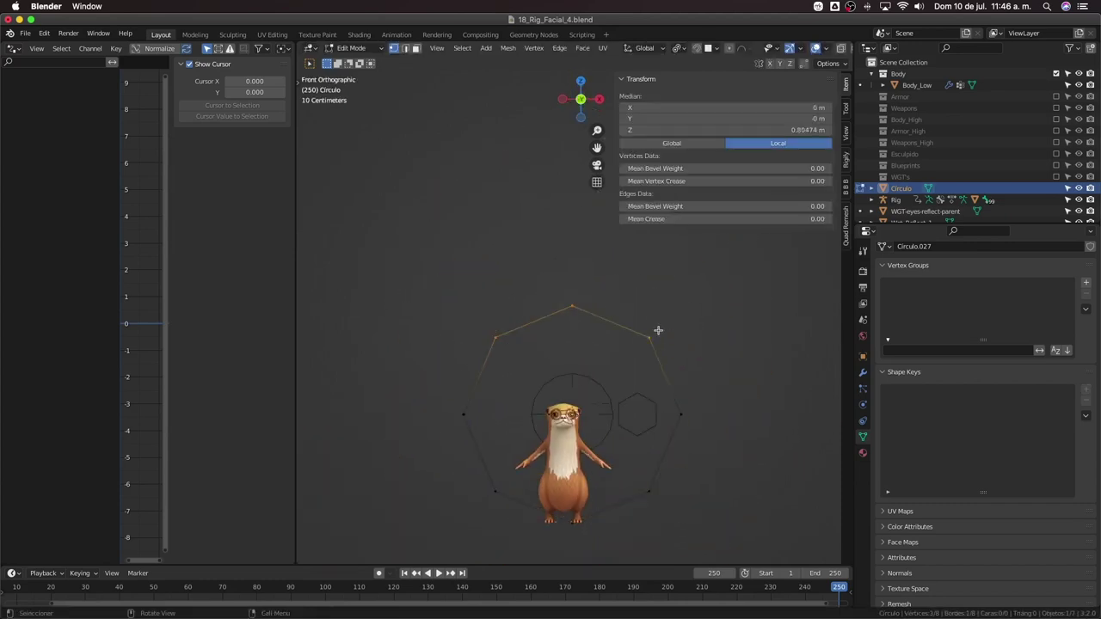
{"action": "left_click", "coordinate": [679, 49]}
{"action": "left_click", "coordinate": [708, 74]}
{"action": "key", "text": "e"}
{"action": "key", "text": "Escape"}
{"action": "key", "text": "s"}
{"action": "key", "text": "Escape"}
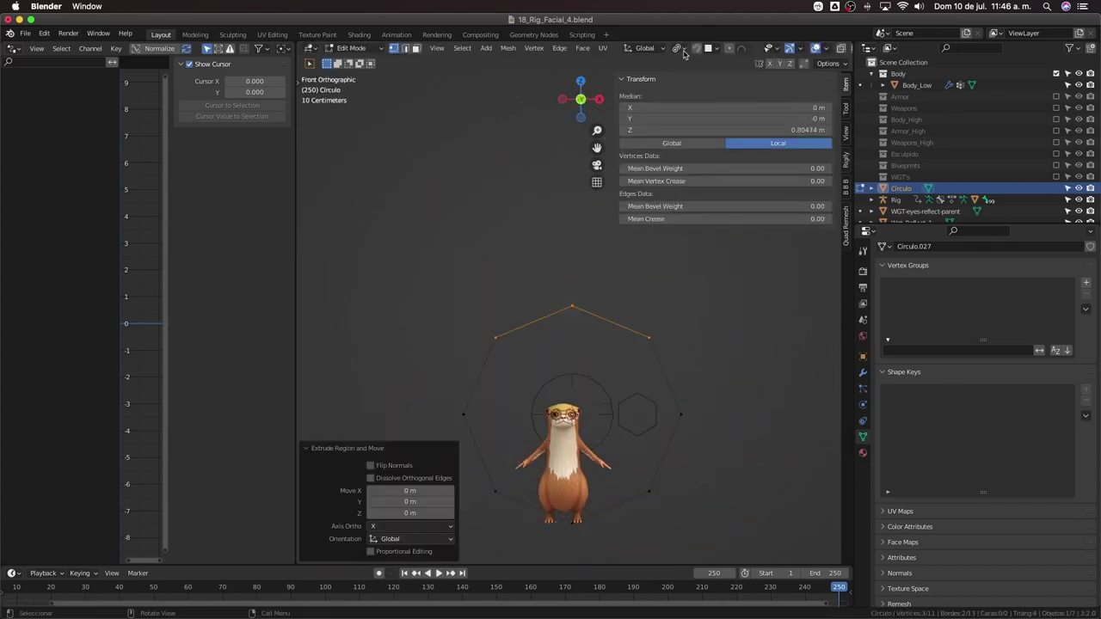
Scale the extruded vertices outward from the circle's centre and delete the edges joining them, leaving three lash-like spikes
{"action": "left_click", "coordinate": [684, 54]}
{"action": "left_click", "coordinate": [706, 74]}
{"action": "key", "text": "s"}
{"action": "left_click", "coordinate": [632, 275]}
{"action": "key", "text": "x"}
{"action": "left_click", "coordinate": [625, 268]}
{"action": "key", "text": "Tab"}
{"action": "scroll", "coordinate": [614, 313], "scroll_direction": "down", "scroll_amount": 1}
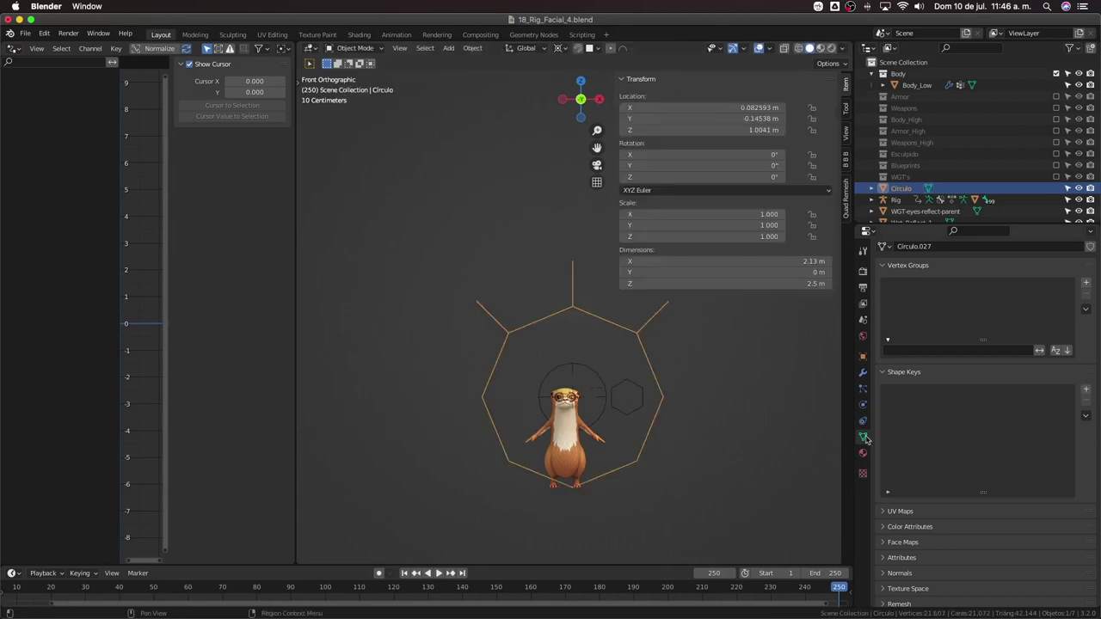
Rename the spiked circle object to wgt-iris
{"action": "left_click", "coordinate": [863, 357]}
{"action": "double_click", "coordinate": [913, 270]}
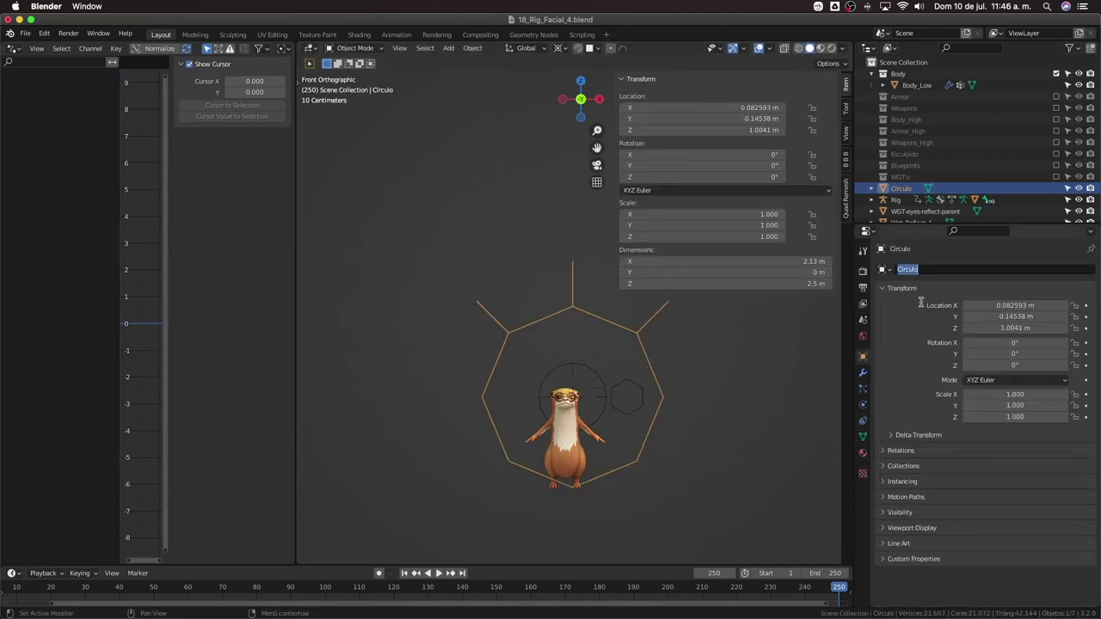
{"action": "type", "text": "aciris"}
{"action": "key", "text": "Return"}
Duplicate the wgt-iris circle in place and rename the copy to wgt-pupil
{"action": "scroll", "coordinate": [662, 511], "scroll_direction": "up", "scroll_amount": 2}
{"action": "key", "text": "shift+d"}
{"action": "right_click", "coordinate": [661, 511]}
{"action": "double_click", "coordinate": [912, 270]}
{"action": "left_click_drag", "start_coordinate": [910, 271], "coordinate": [962, 272]}
{"action": "key", "text": "BackSpace"}
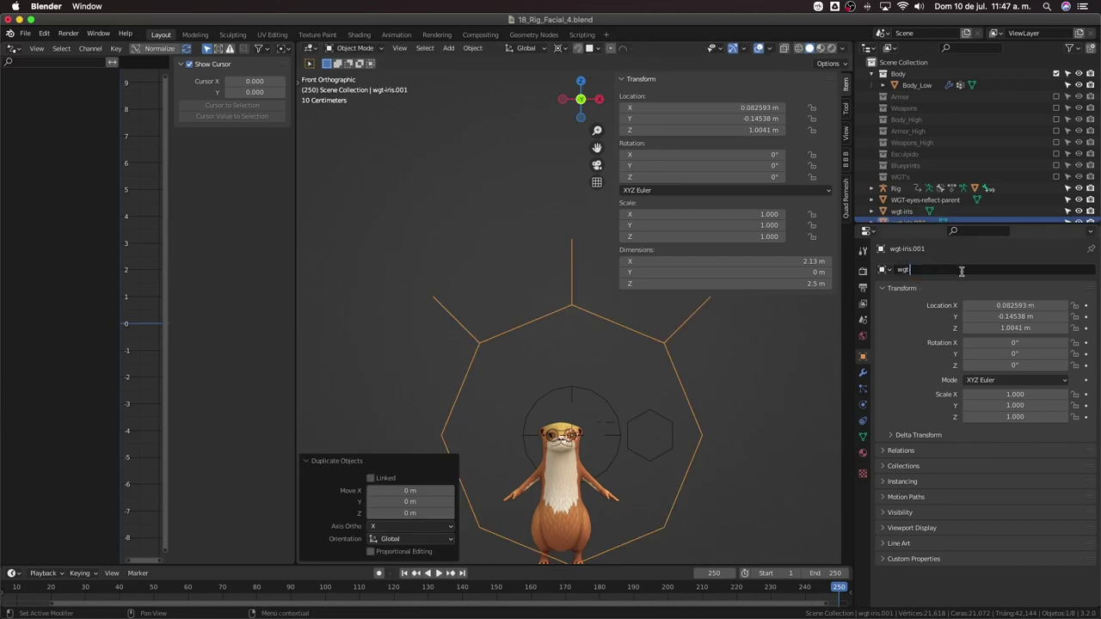
{"action": "type", "text": "pupil"}
{"action": "key", "text": "Return"}
Delete the three outer spike vertices of wgt-pupil in Edit Mode and scale the remaining circle down
{"action": "scroll", "coordinate": [551, 240], "scroll_direction": "down", "scroll_amount": 2}
{"action": "key", "text": "Tab"}
{"action": "left_click_drag", "start_coordinate": [432, 229], "coordinate": [694, 319]}
{"action": "key", "text": "c"}
{"action": "key", "text": "x"}
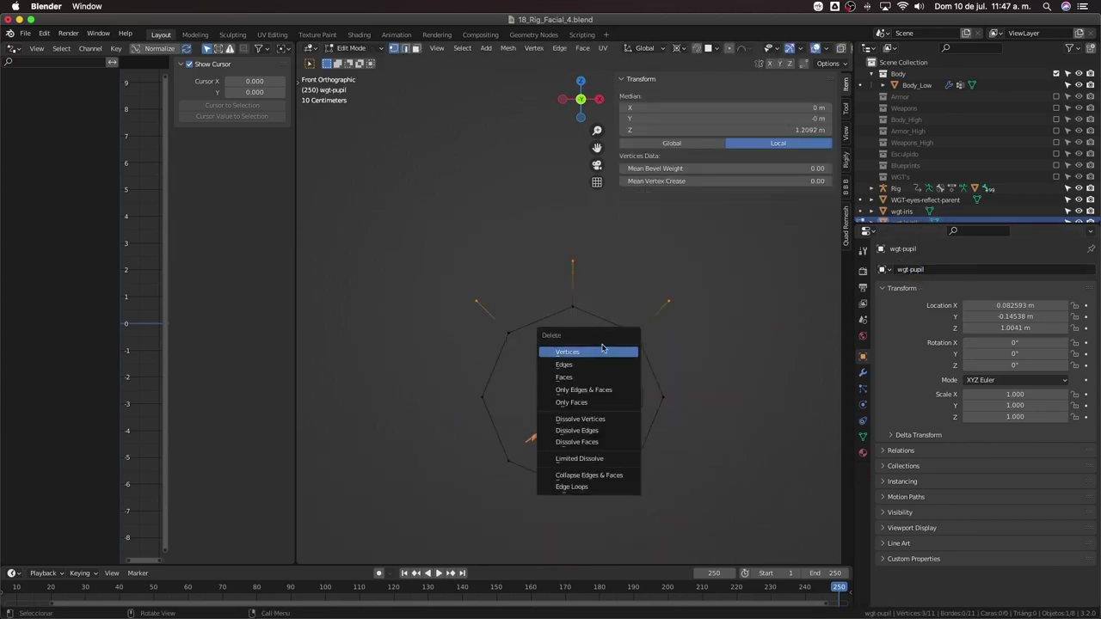
{"action": "left_click", "coordinate": [603, 351]}
{"action": "key", "text": "a"}
{"action": "key", "text": "s"}
{"action": "left_click", "coordinate": [595, 366]}
Extrude wgt-pupil's three uppermost vertices, scale them inward, and delete the edges joining them to leave inward-pointing spikes
{"action": "scroll", "coordinate": [585, 361], "scroll_direction": "up", "scroll_amount": 2}
{"action": "left_click_drag", "start_coordinate": [492, 327], "coordinate": [651, 383]}
{"action": "key", "text": "e"}
{"action": "key", "text": "Escape"}
{"action": "key", "text": "s"}
{"action": "left_click", "coordinate": [621, 405]}
{"action": "key", "text": "2"}
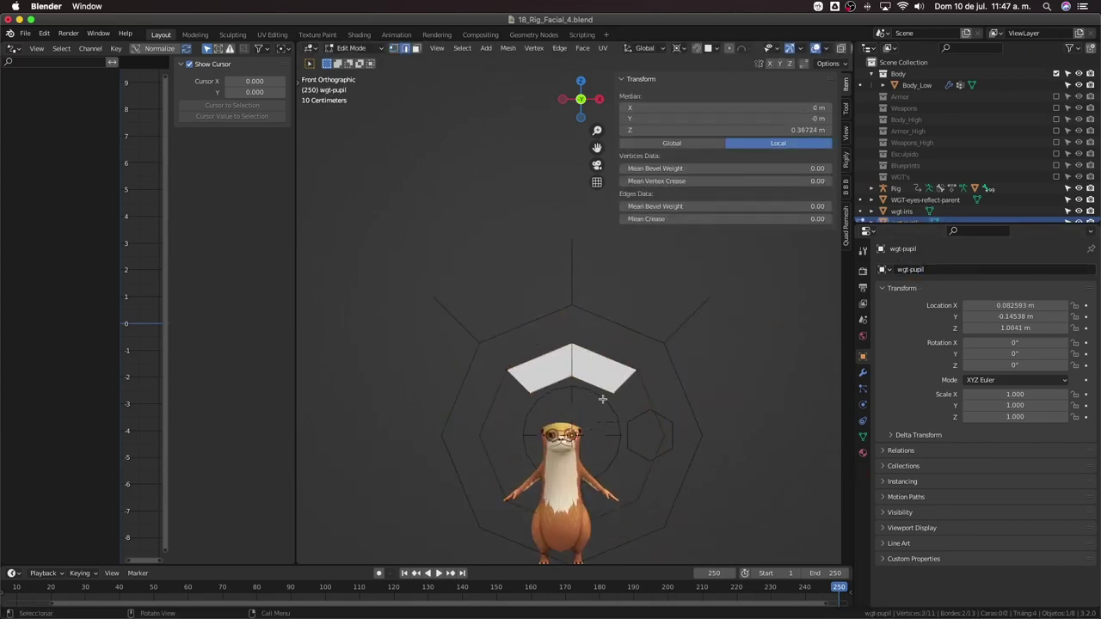
{"action": "key", "text": "x"}
{"action": "left_click", "coordinate": [622, 404]}
{"action": "key", "text": "Tab"}
Assign wgt-iris as the custom shape of the ctrl.iris.L bone and set its X, Y and Z scale to 0.5
{"action": "middle_click_drag", "start_coordinate": [624, 393], "coordinate": [568, 487]}
{"action": "left_click", "coordinate": [572, 477]}
{"action": "scroll", "coordinate": [599, 472], "scroll_direction": "up", "scroll_amount": 2}
{"action": "key", "text": "KP_3"}
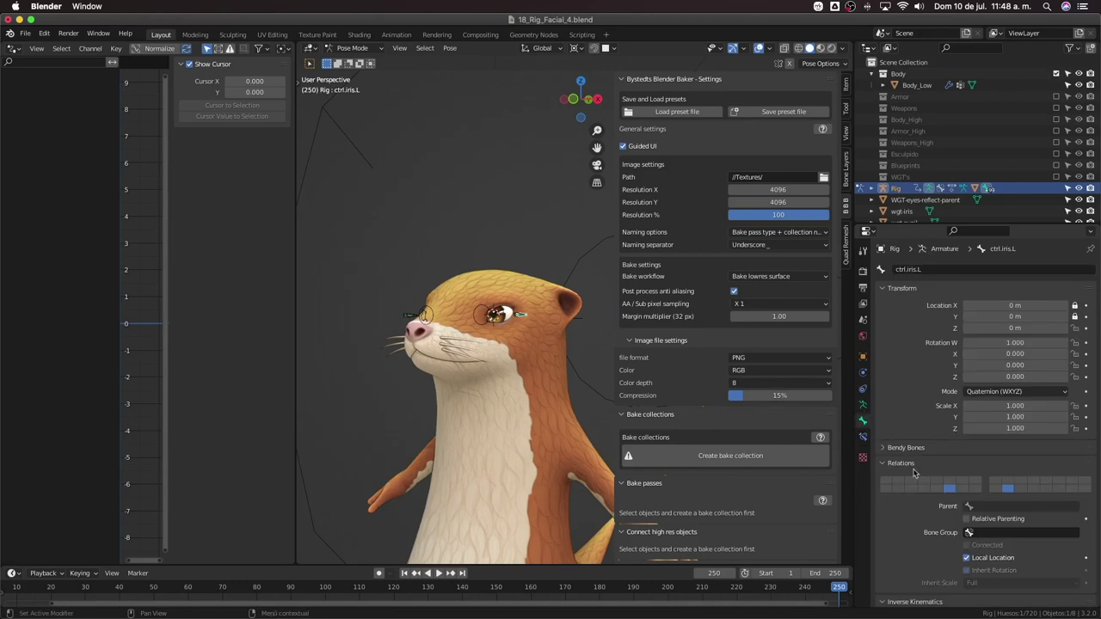
{"action": "scroll", "coordinate": [915, 472], "scroll_direction": "down", "scroll_amount": 10}
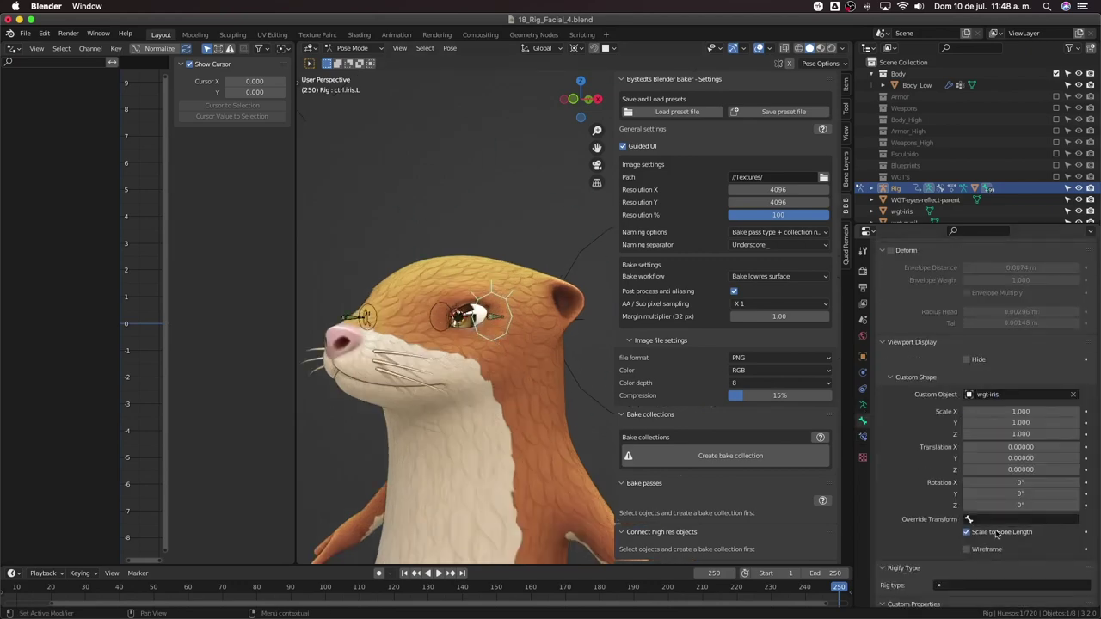
{"action": "left_click_drag", "start_coordinate": [1021, 411], "coordinate": [1020, 434]}
{"action": "type", "text": ".5"}
{"action": "key", "text": "Return"}
Assign wgt-iris as the custom shape of the ctrl.iris.R bone and set its X, Y and Z scale to 0.5
{"action": "middle_click_drag", "start_coordinate": [455, 370], "coordinate": [370, 393]}
{"action": "left_click", "coordinate": [373, 397]}
{"action": "left_click", "coordinate": [1014, 395]}
{"action": "type", "text": "iri"}
{"action": "key", "text": "Return"}
{"action": "left_click_drag", "start_coordinate": [1021, 412], "coordinate": [1020, 434]}
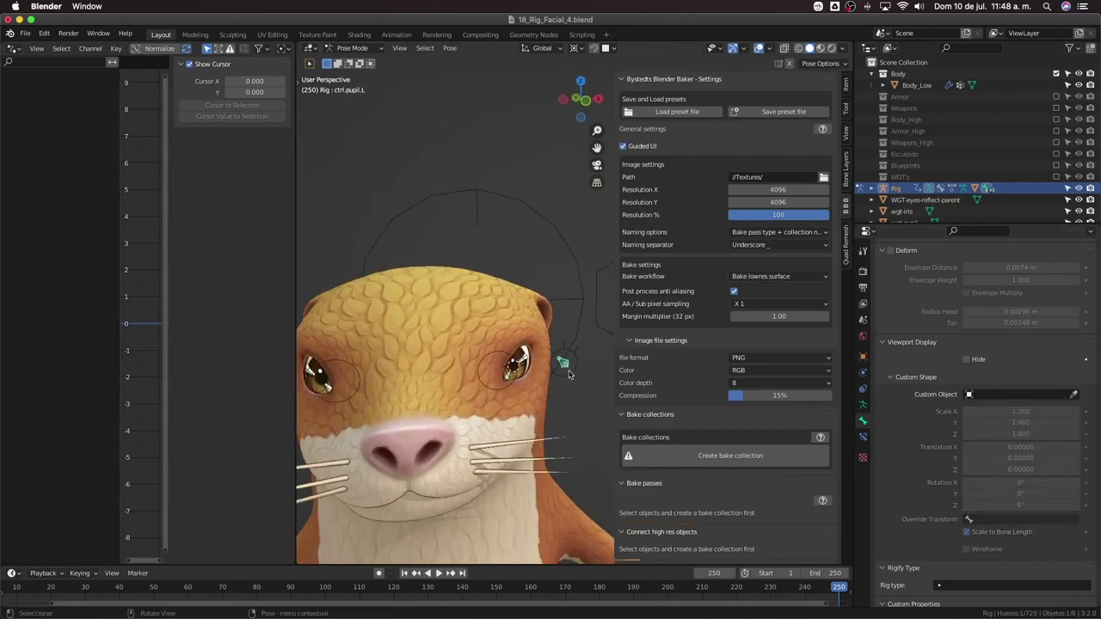
Assign wgt-pupil as the custom shape of the ctrl.pupil.L bone and set its X, Y and Z scale to 0.5
{"action": "left_click", "coordinate": [1019, 393]}
{"action": "left_click", "coordinate": [1007, 411]}
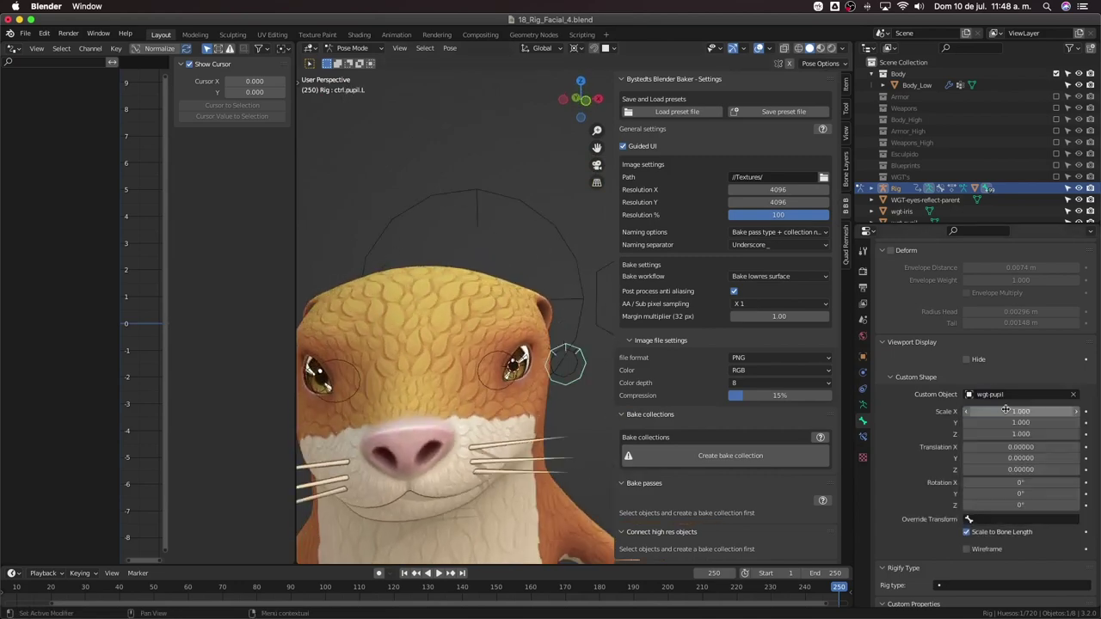
{"action": "left_click_drag", "start_coordinate": [1021, 411], "coordinate": [1021, 435]}
{"action": "type", "text": ".5"}
{"action": "key", "text": "Return"}
Give the ctrl.pupil.R bone the wgt-iris custom shape with an X, Y and Z scale of 0.5
{"action": "mouse_move", "coordinate": [585, 361]}
{"action": "middle_mouse_down"}
{"action": "mouse_move", "coordinate": [498, 351]}
{"action": "mouse_move", "coordinate": [593, 365]}
{"action": "middle_mouse_up"}
{"action": "left_click", "coordinate": [401, 394]}
{"action": "left_click", "coordinate": [993, 394]}
{"action": "type", "text": "oro"}
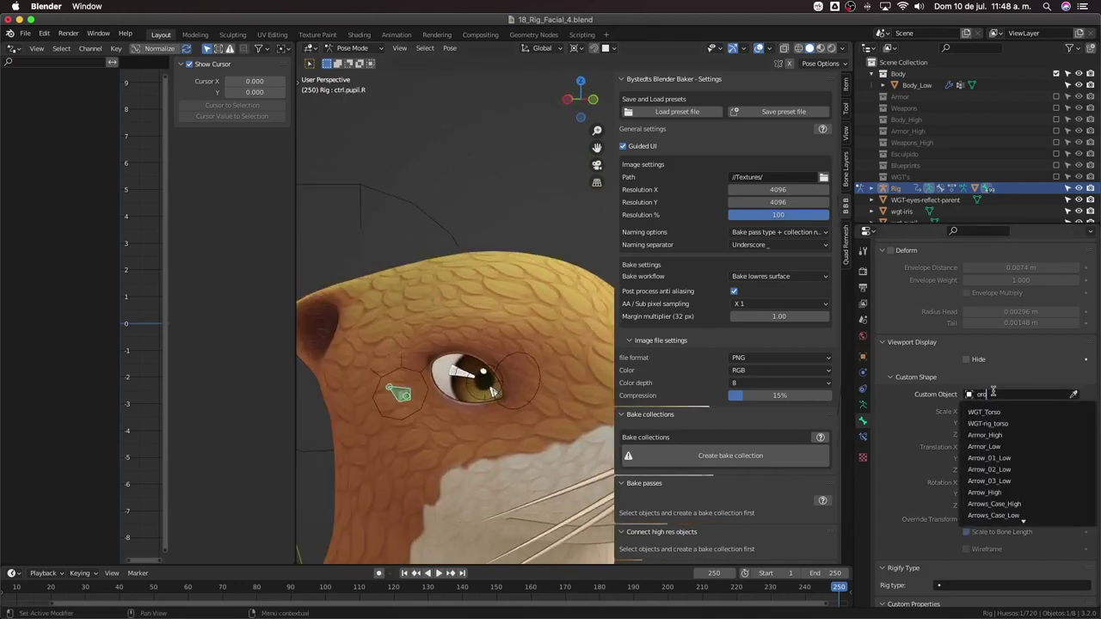
{"action": "key", "text": "BackSpace"}
{"action": "key", "text": "BackSpace"}
{"action": "key", "text": "BackSpace"}
{"action": "type", "text": "iri"}
{"action": "left_click", "coordinate": [991, 412]}
{"action": "left_click_drag", "start_coordinate": [1010, 412], "coordinate": [1005, 432]}
{"action": "type", "text": ".5"}
{"action": "key", "text": "Return"}
Replace the custom shape of the ctrl.pupil.R bone with wgt-pupil
{"action": "scroll", "coordinate": [550, 413], "scroll_direction": "down", "scroll_amount": 4}
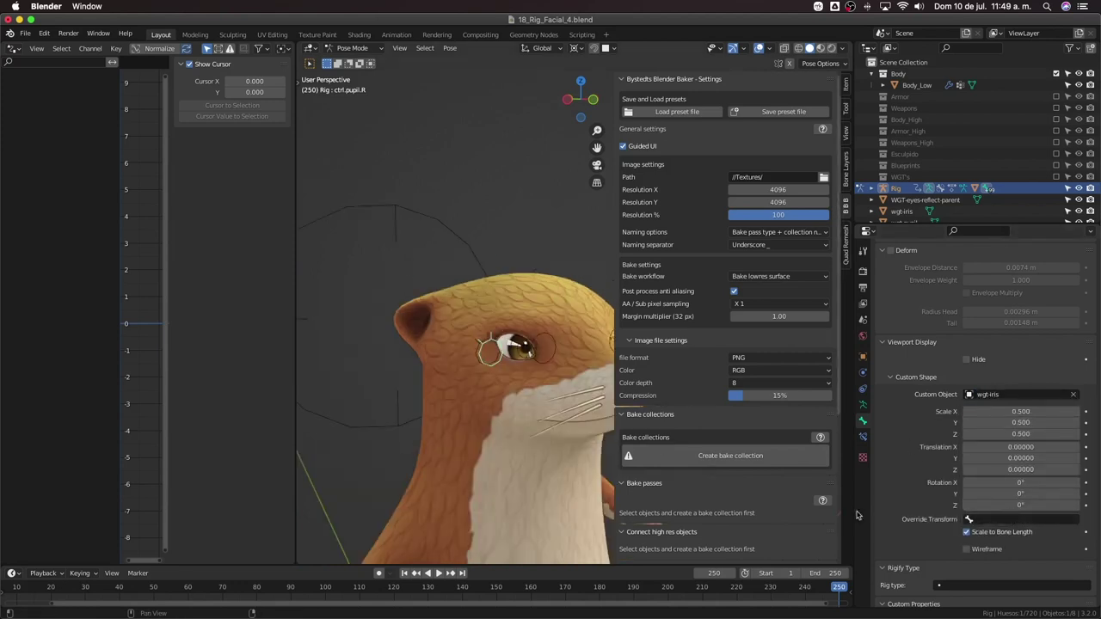
{"action": "middle_click_drag", "start_coordinate": [602, 490], "coordinate": [499, 482]}
{"action": "left_click", "coordinate": [1014, 395]}
{"action": "key", "text": "Escape"}
{"action": "middle_click_drag", "start_coordinate": [387, 370], "coordinate": [438, 378]}
{"action": "scroll", "coordinate": [439, 379], "scroll_direction": "up", "scroll_amount": 3}
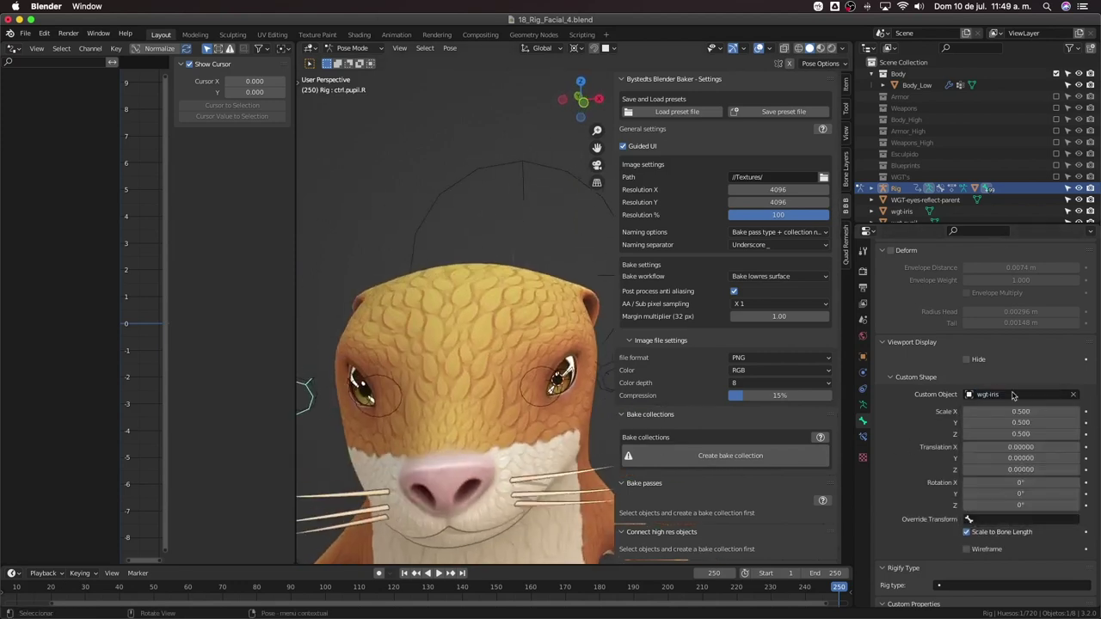
{"action": "left_click", "coordinate": [1013, 396]}
{"action": "type", "text": "pup"}
{"action": "left_click", "coordinate": [980, 410]}
Try moving the right pupil and iris control bones in front view to test them
{"action": "scroll", "coordinate": [398, 408], "scroll_direction": "down", "scroll_amount": 4}
{"action": "key", "text": "KP_1"}
{"action": "key", "text": "g"}
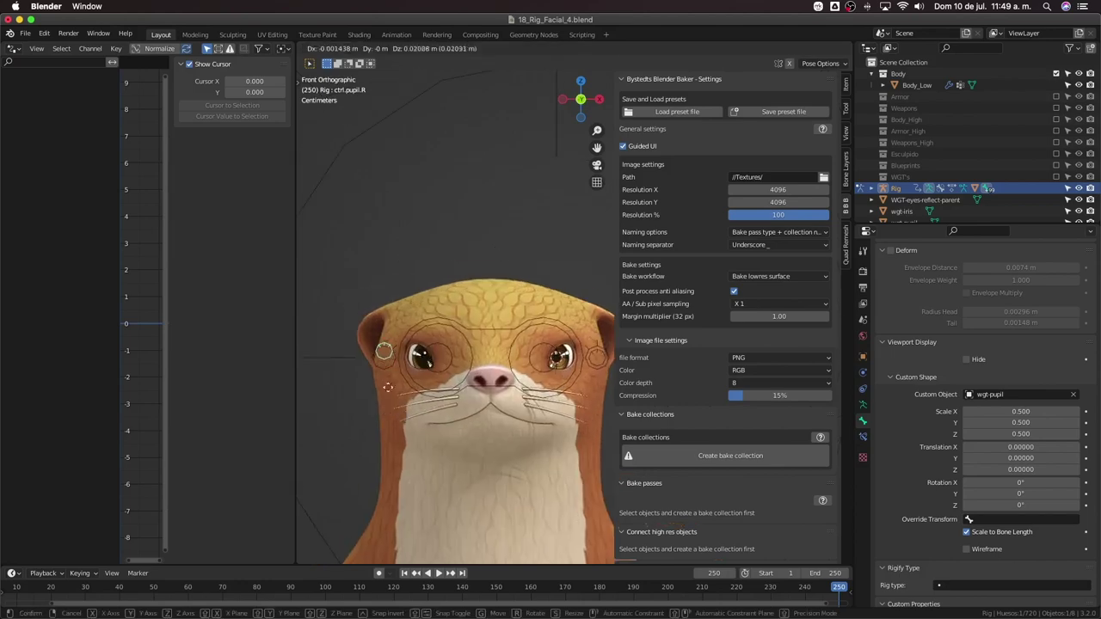
{"action": "right_click", "coordinate": [388, 387]}
{"action": "left_click", "coordinate": [387, 367], "text": "shift"}
{"action": "key", "text": "g"}
{"action": "right_click", "coordinate": [389, 420]}
{"action": "scroll", "coordinate": [393, 404], "scroll_direction": "up", "scroll_amount": 2}
{"action": "key", "text": "g"}
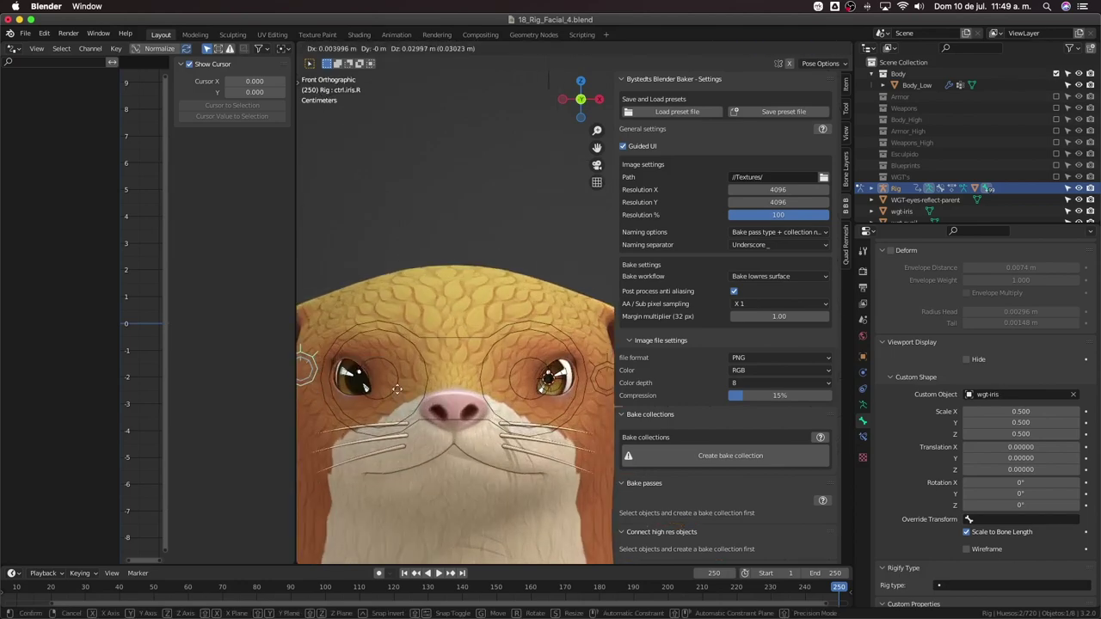
{"action": "left_click", "coordinate": [397, 389]}
{"action": "scroll", "coordinate": [430, 392], "scroll_direction": "down", "scroll_amount": 4}
Save the file and show the TORSO bone layer
{"action": "key", "text": "ctrl+s"}
{"action": "left_click", "coordinate": [843, 191]}
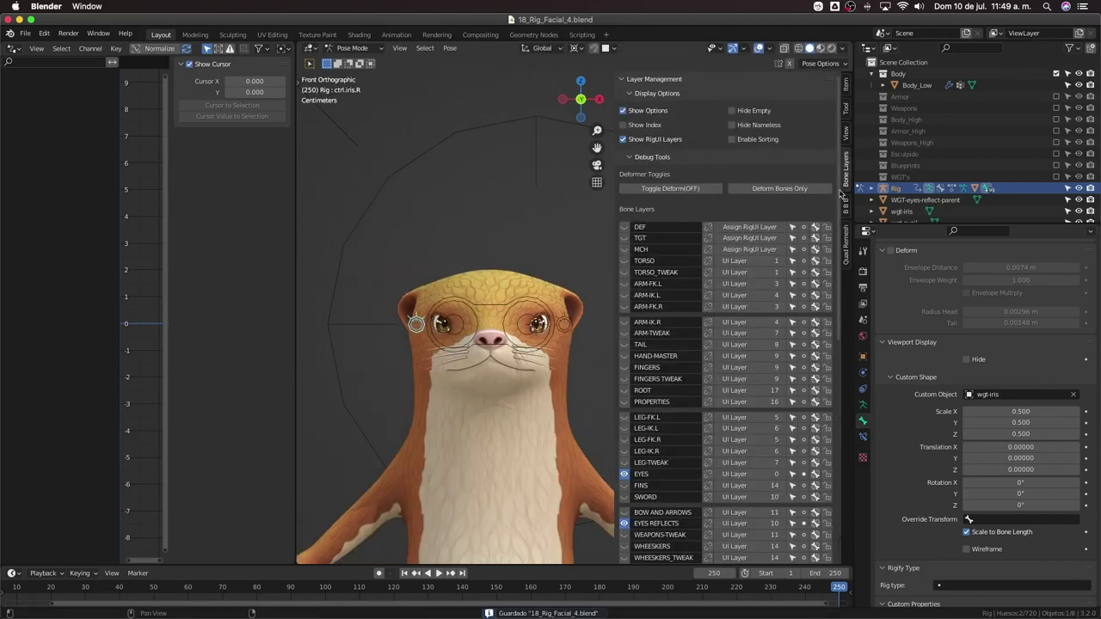
{"action": "left_click", "coordinate": [625, 261]}
Select the eye control bones together with the head control and parent them to ctrl-head
{"action": "middle_click_drag", "start_coordinate": [550, 370], "coordinate": [464, 383]}
{"action": "key", "text": "Tab"}
{"action": "key", "text": "Tab"}
{"action": "left_click", "coordinate": [548, 378], "text": "shift"}
{"action": "key", "text": "Tab"}
{"action": "key", "text": "Tab"}
{"action": "left_click", "coordinate": [548, 378], "text": "shift"}
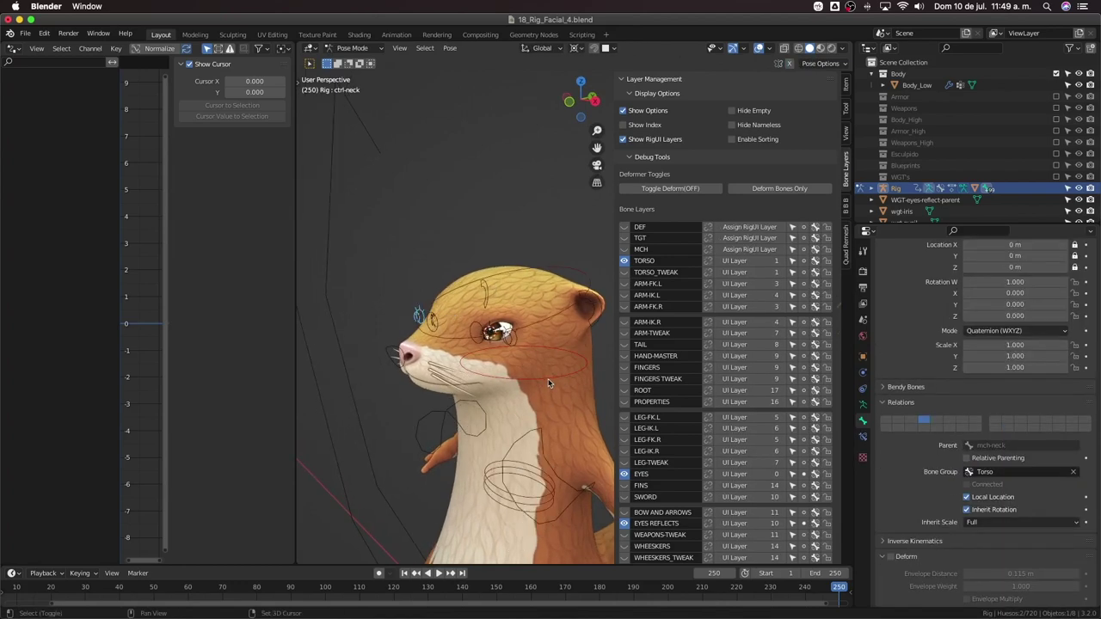
{"action": "middle_click_drag", "start_coordinate": [548, 383], "coordinate": [516, 379]}
Try rotating the ctrl-head bone, including around the X axis, to test whether the eye controls follow it
{"action": "key", "text": "r"}
{"action": "key", "text": "x"}
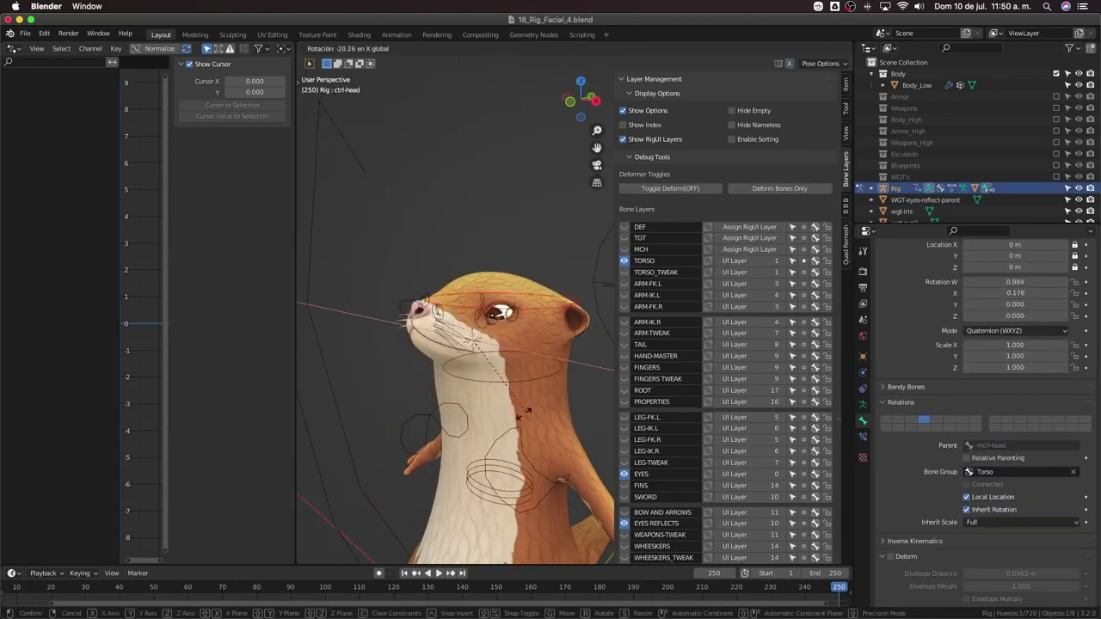
{"action": "right_click", "coordinate": [523, 413]}
{"action": "key", "text": "KP_1"}
{"action": "key", "text": "r"}
{"action": "key", "text": "x"}
{"action": "scroll", "coordinate": [592, 383], "scroll_direction": "down", "scroll_amount": 2}
{"action": "right_click", "coordinate": [568, 409]}
{"action": "scroll", "coordinate": [550, 421], "scroll_direction": "up", "scroll_amount": 3}
{"action": "key", "text": "r"}
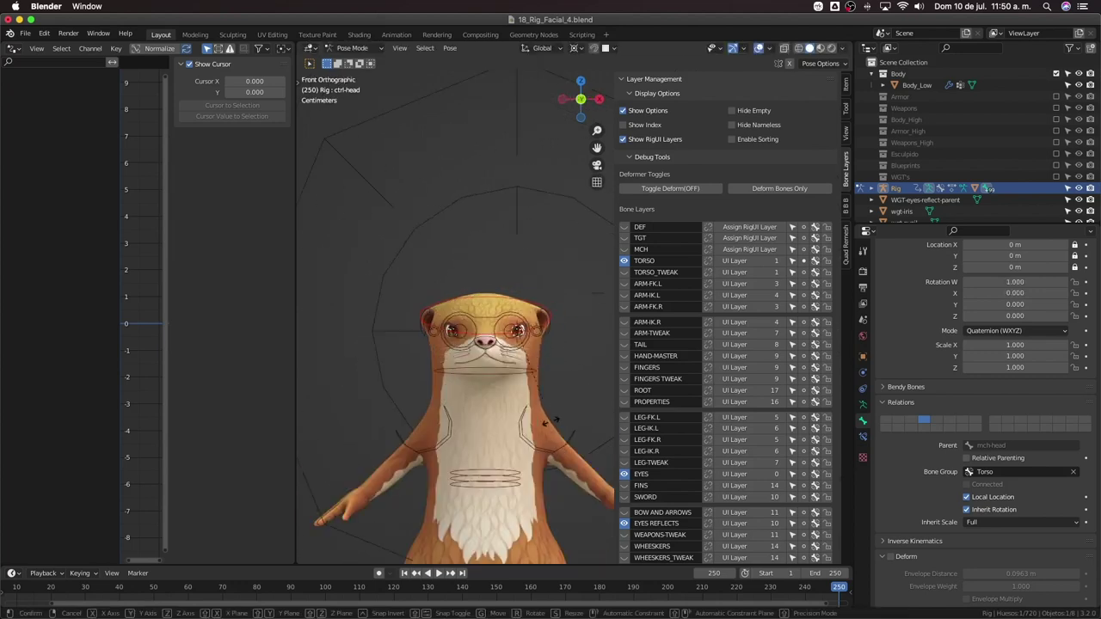
{"action": "scroll", "coordinate": [544, 422], "scroll_direction": "down", "scroll_amount": 2}
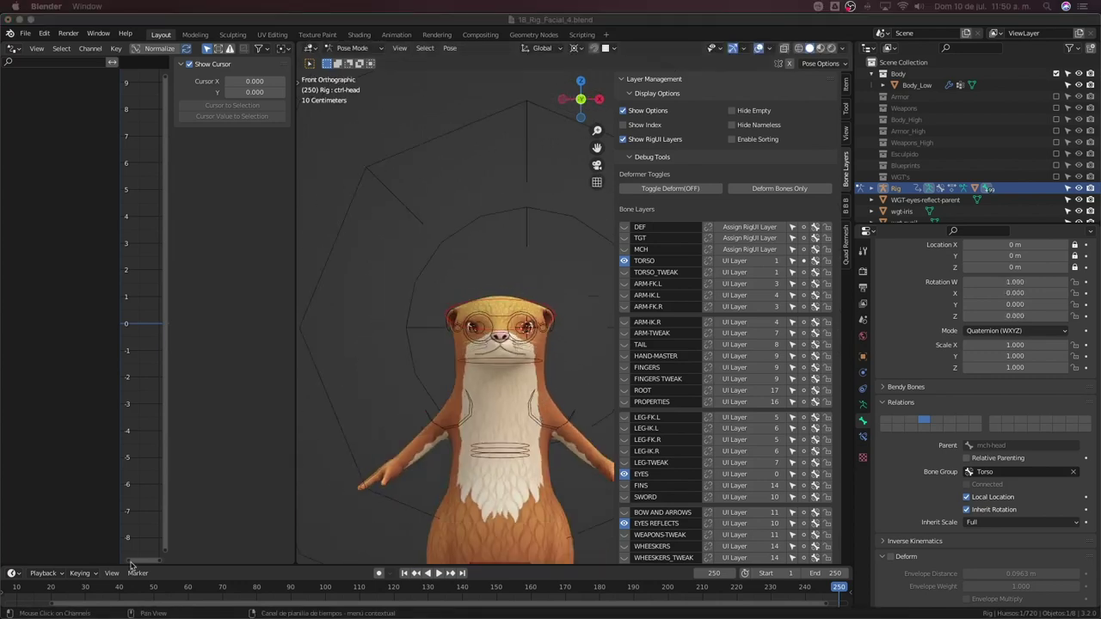
{"action": "left_click", "coordinate": [551, 362]}
{"action": "scroll", "coordinate": [550, 362], "scroll_direction": "up", "scroll_amount": 3}
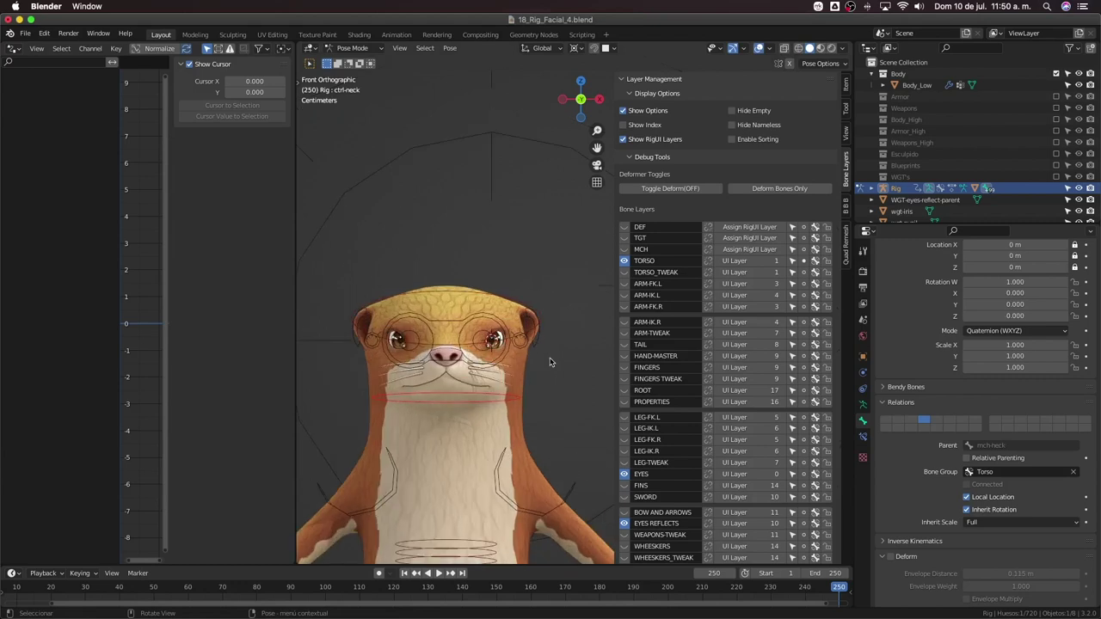
Select the iris, pupil and eye-reflect parent widget meshes in Object Mode and move them to the WGT's collection
{"action": "key", "text": "n"}
{"action": "scroll", "coordinate": [555, 384], "scroll_direction": "down", "scroll_amount": 5}
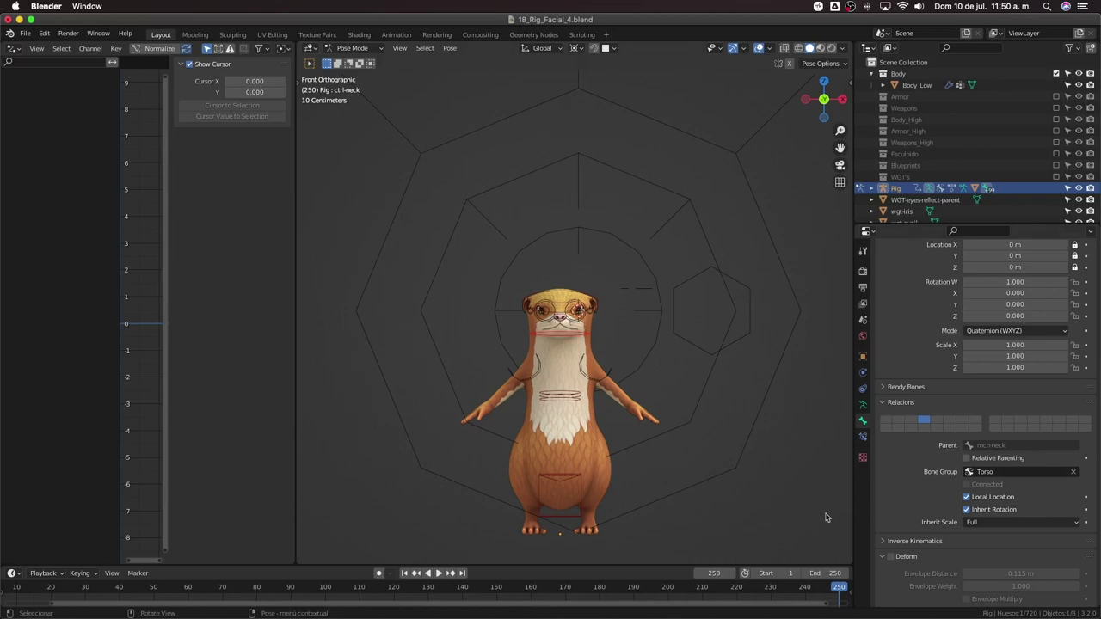
{"action": "scroll", "coordinate": [766, 404], "scroll_direction": "down", "scroll_amount": 2}
{"action": "middle_click_drag", "start_coordinate": [725, 401], "coordinate": [710, 391], "text": "shift"}
{"action": "scroll", "coordinate": [690, 393], "scroll_direction": "up", "scroll_amount": 1}
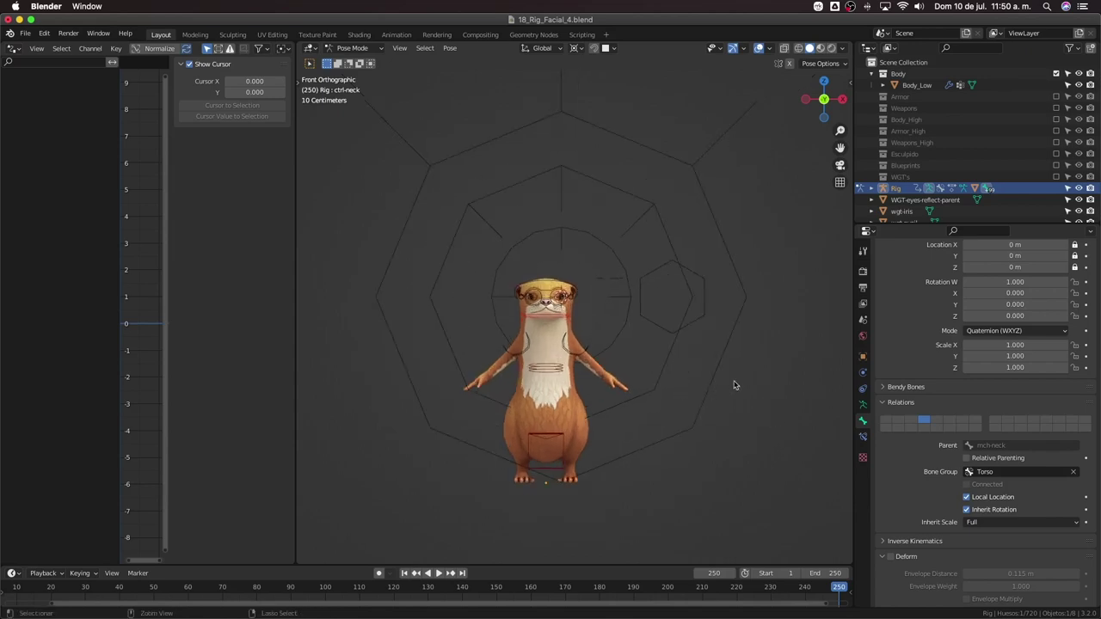
{"action": "key", "text": "ctrl+Tab"}
{"action": "left_click_drag", "start_coordinate": [781, 364], "coordinate": [669, 253]}
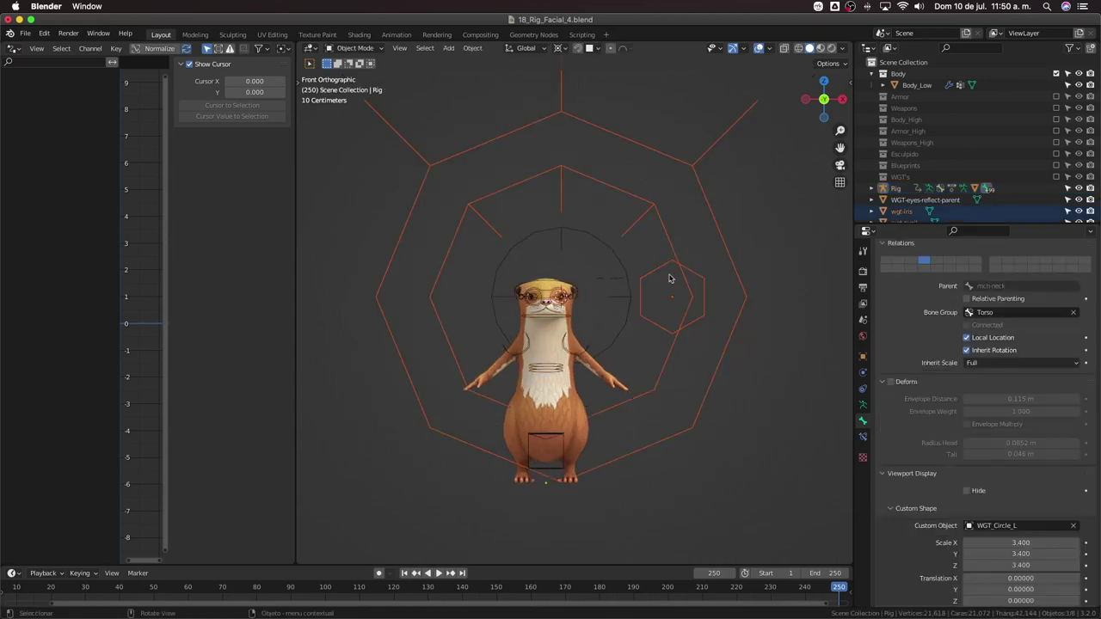
{"action": "left_click", "coordinate": [627, 288], "text": "shift"}
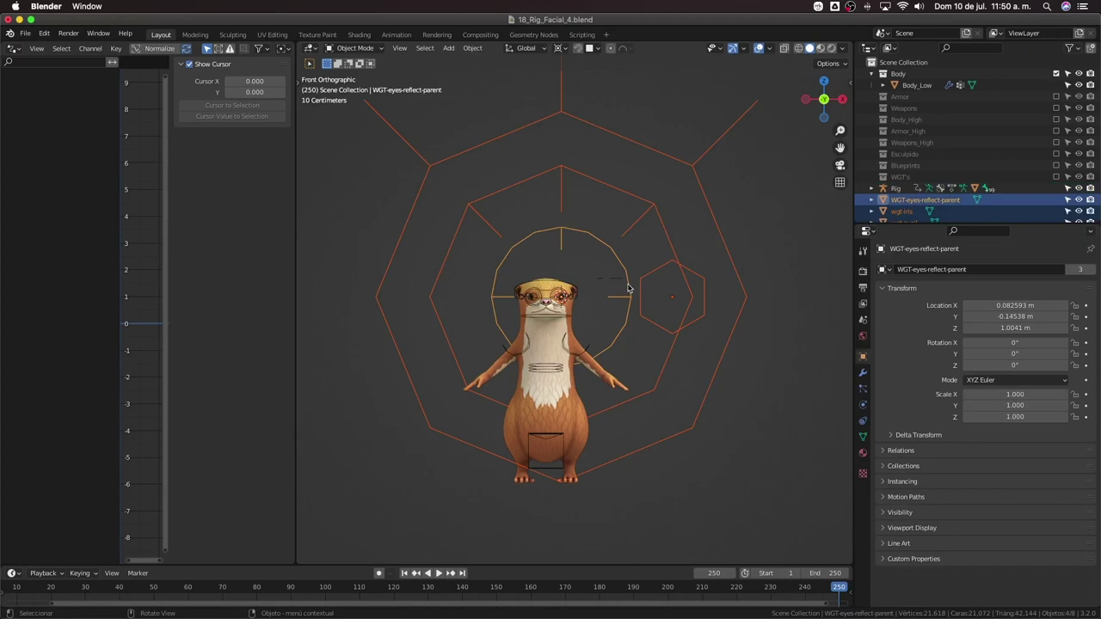
{"action": "key", "text": "m"}
{"action": "left_click", "coordinate": [628, 288]}
Move the remaining Wgt_Reflect_1 and Wgt_Reflect_2 meshes to the WGT's collection
{"action": "middle_click_drag", "start_coordinate": [624, 300], "coordinate": [614, 324]}
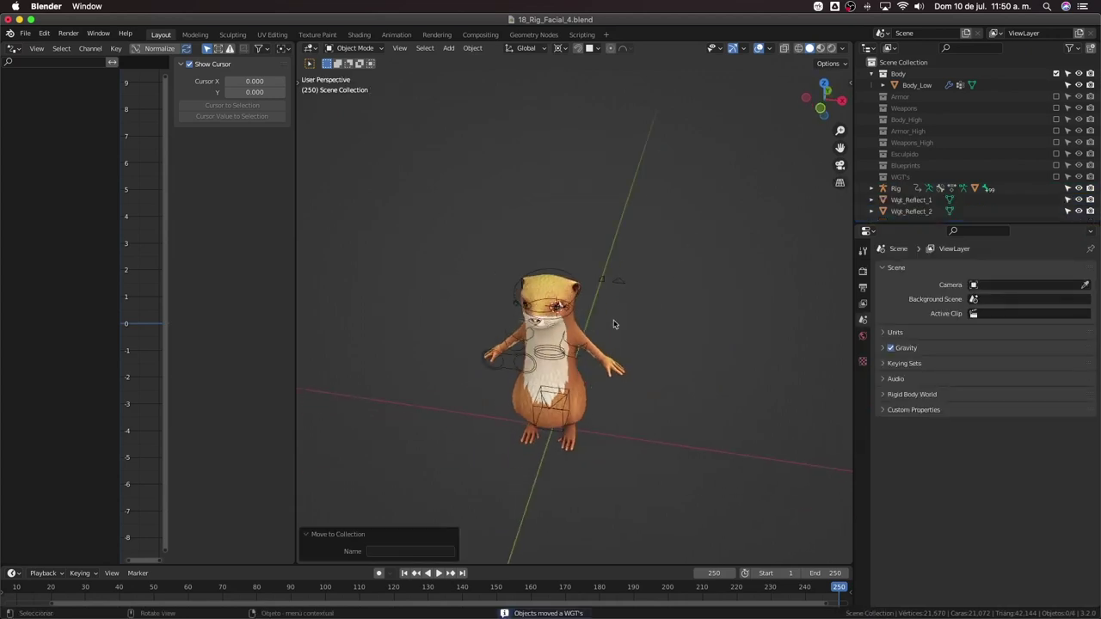
{"action": "left_click_drag", "start_coordinate": [593, 267], "coordinate": [641, 306]}
{"action": "key", "text": "m"}
{"action": "left_click", "coordinate": [602, 300]}
{"action": "mouse_move", "coordinate": [640, 303]}
{"action": "middle_mouse_down"}
{"action": "mouse_move", "coordinate": [680, 305]}
{"action": "mouse_move", "coordinate": [642, 322]}
{"action": "middle_mouse_up"}
{"action": "key", "text": "KP_1"}
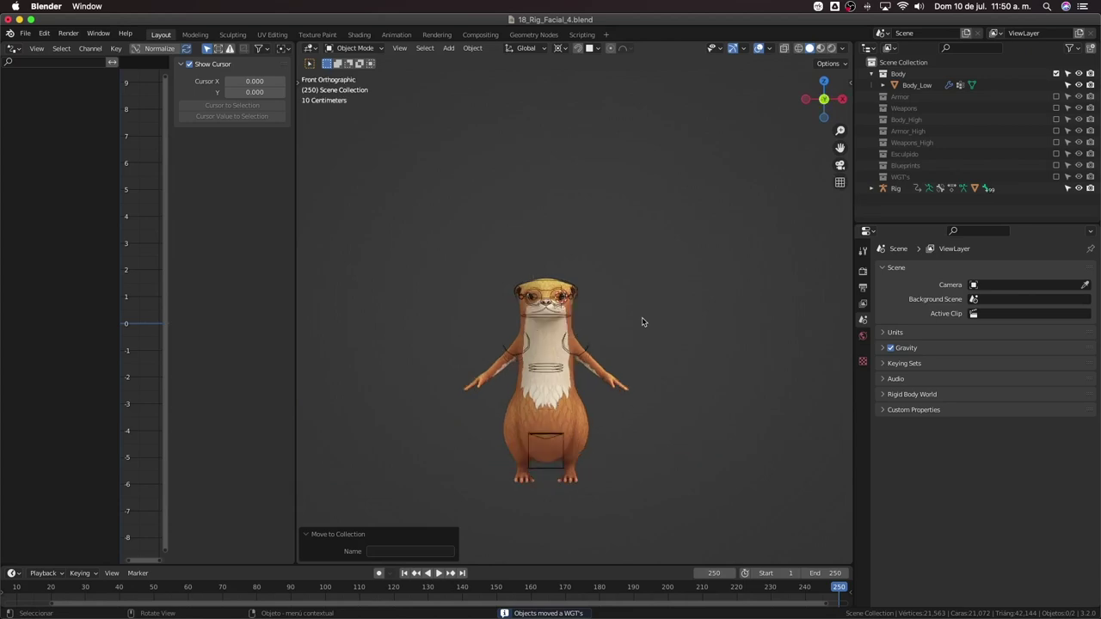
Select the left and right pupil and iris control bones, assign them to the EYES bone layer, and leave only that layer visible
{"action": "scroll", "coordinate": [602, 310], "scroll_direction": "up", "scroll_amount": 6}
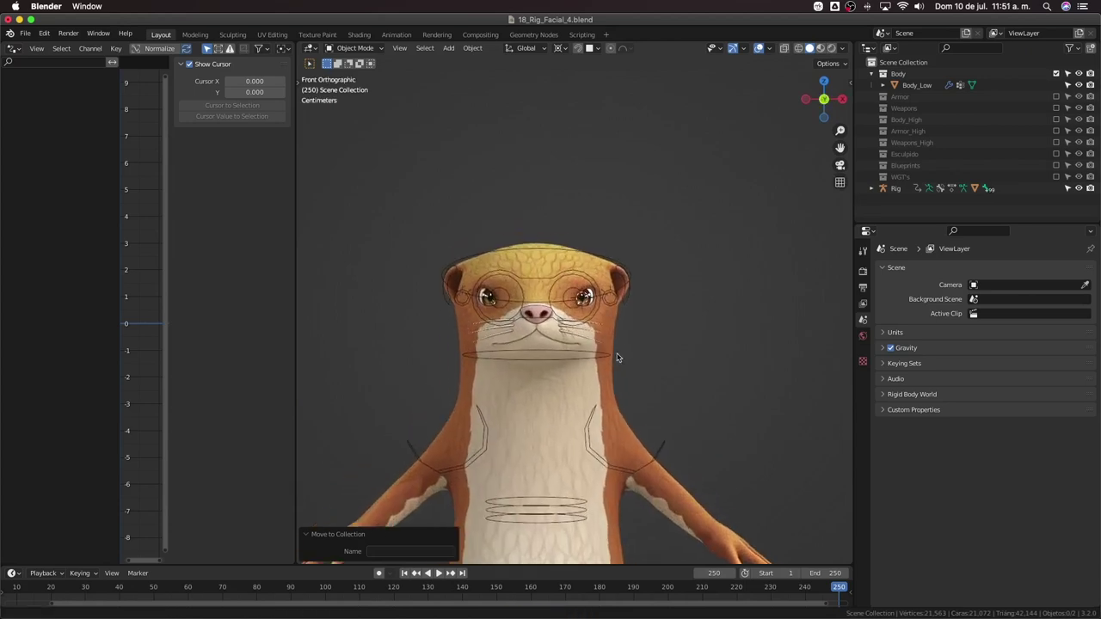
{"action": "middle_click_drag", "start_coordinate": [617, 357], "coordinate": [625, 362], "text": "shift"}
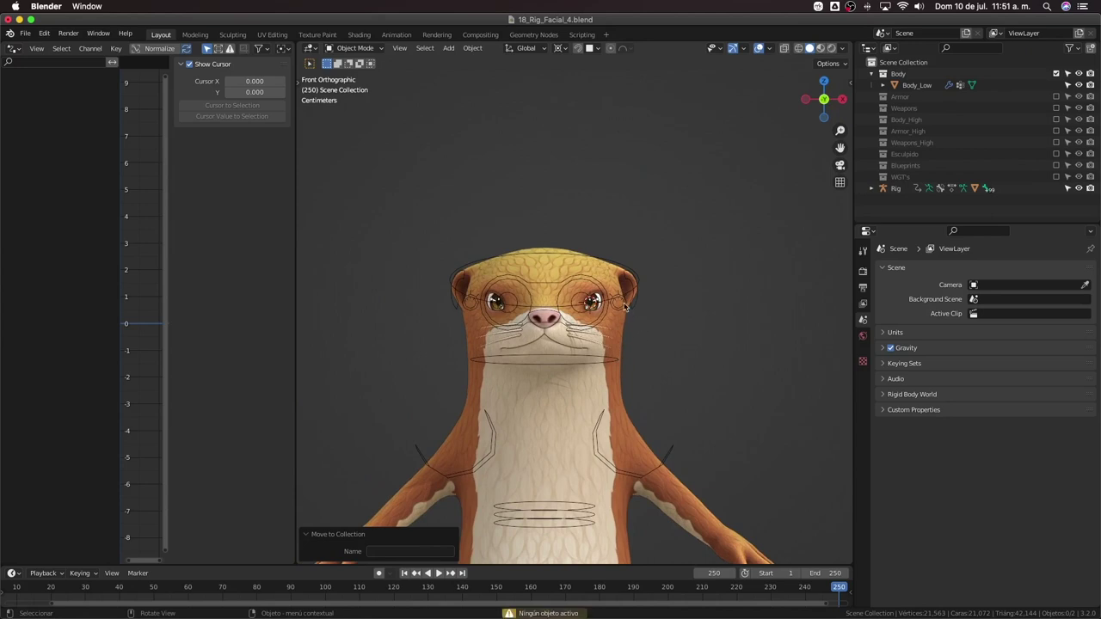
{"action": "scroll", "coordinate": [625, 307], "scroll_direction": "up", "scroll_amount": 1}
{"action": "left_click", "coordinate": [626, 307]}
{"action": "left_click", "coordinate": [628, 303], "text": "shift"}
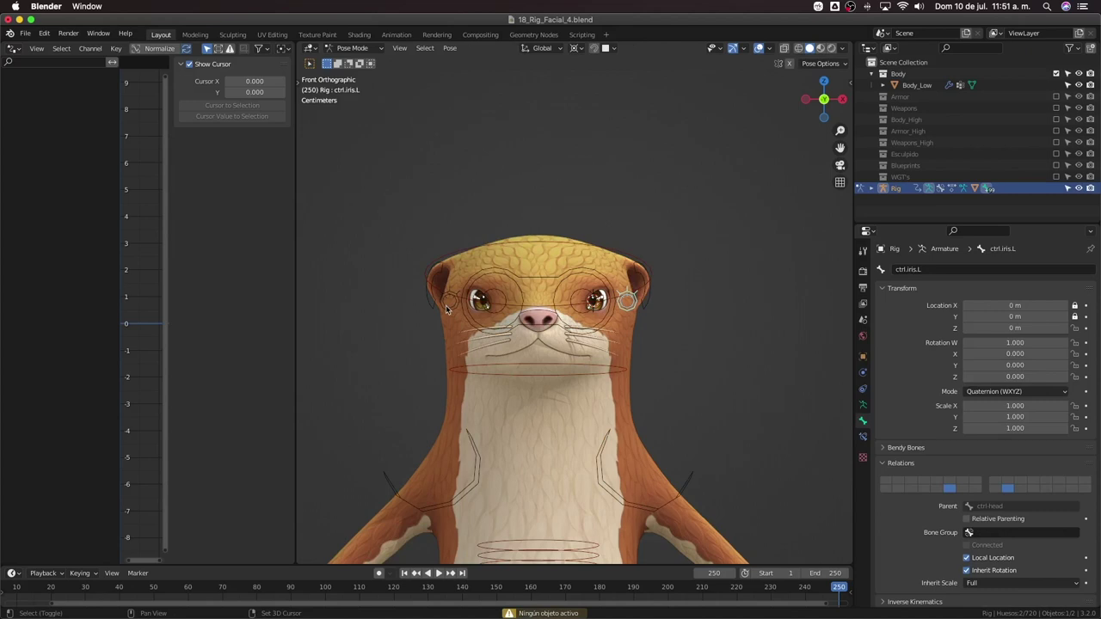
{"action": "left_click", "coordinate": [446, 309], "text": "shift"}
{"action": "key", "text": "ctrl+p"}
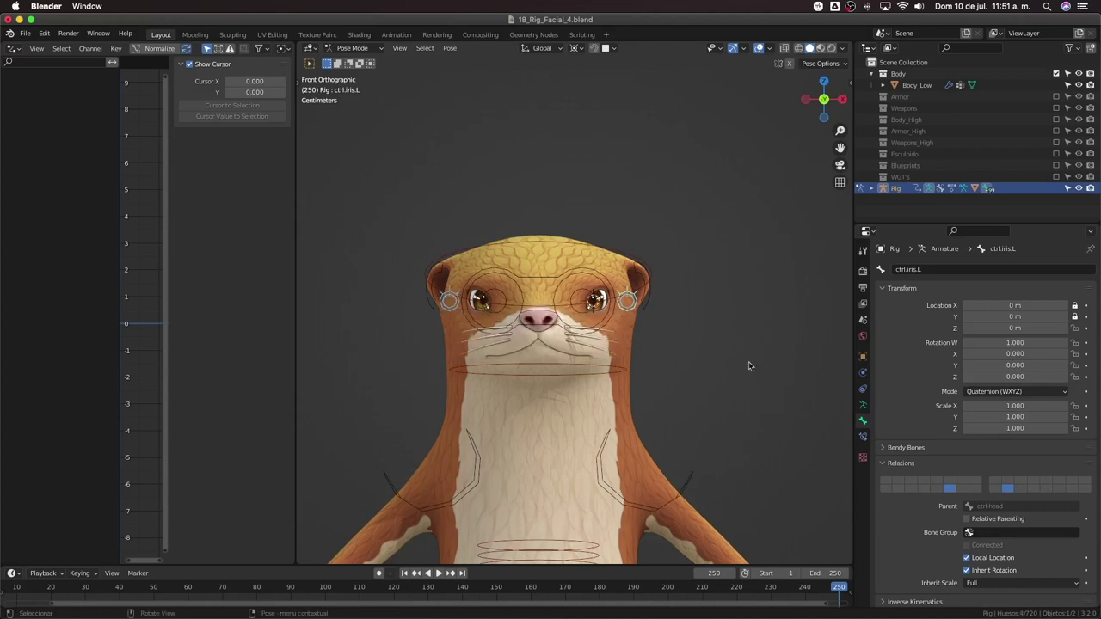
{"action": "key", "text": "n"}
{"action": "scroll", "coordinate": [802, 416], "scroll_direction": "down", "scroll_amount": 3}
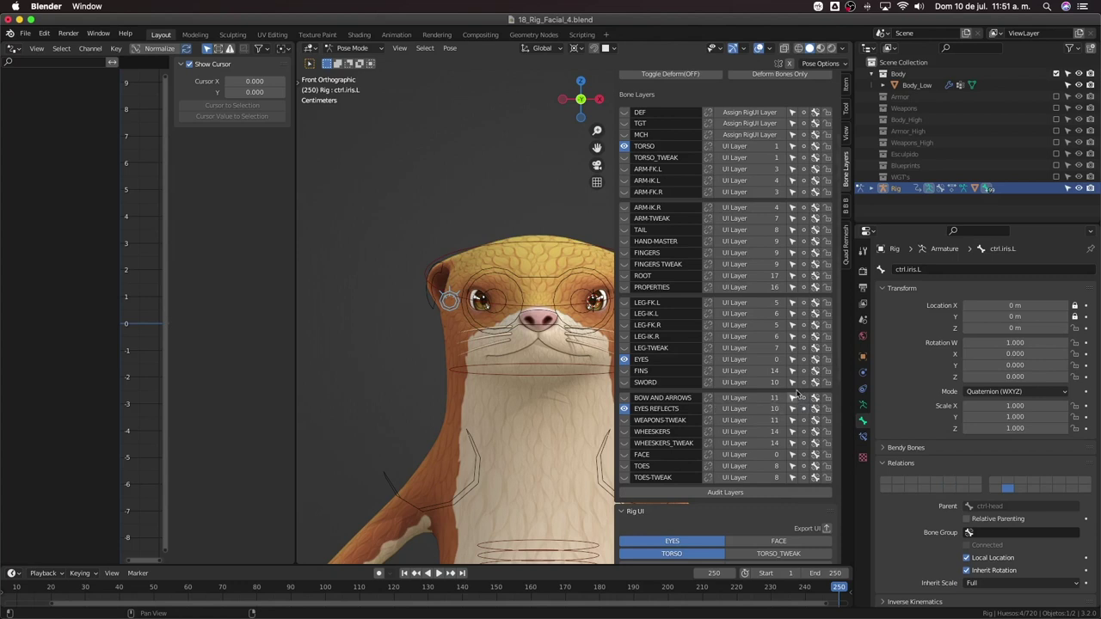
{"action": "left_click", "coordinate": [803, 360]}
{"action": "middle_click_drag", "start_coordinate": [404, 381], "coordinate": [521, 379]}
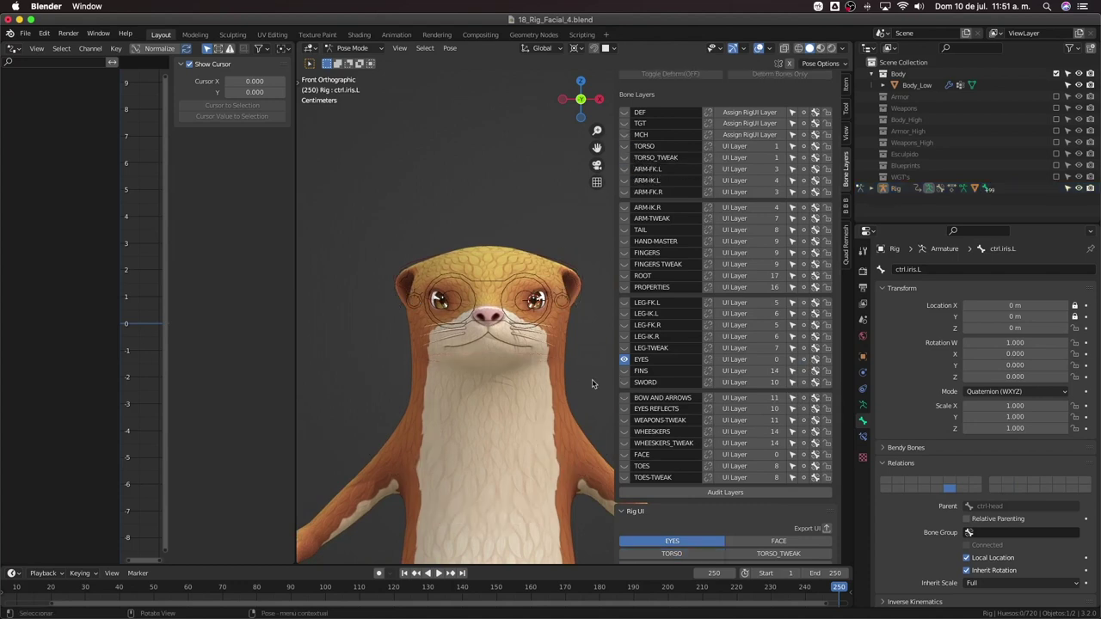
{"action": "middle_click_drag", "start_coordinate": [605, 386], "coordinate": [566, 331]}
{"action": "key", "text": "KP_1"}
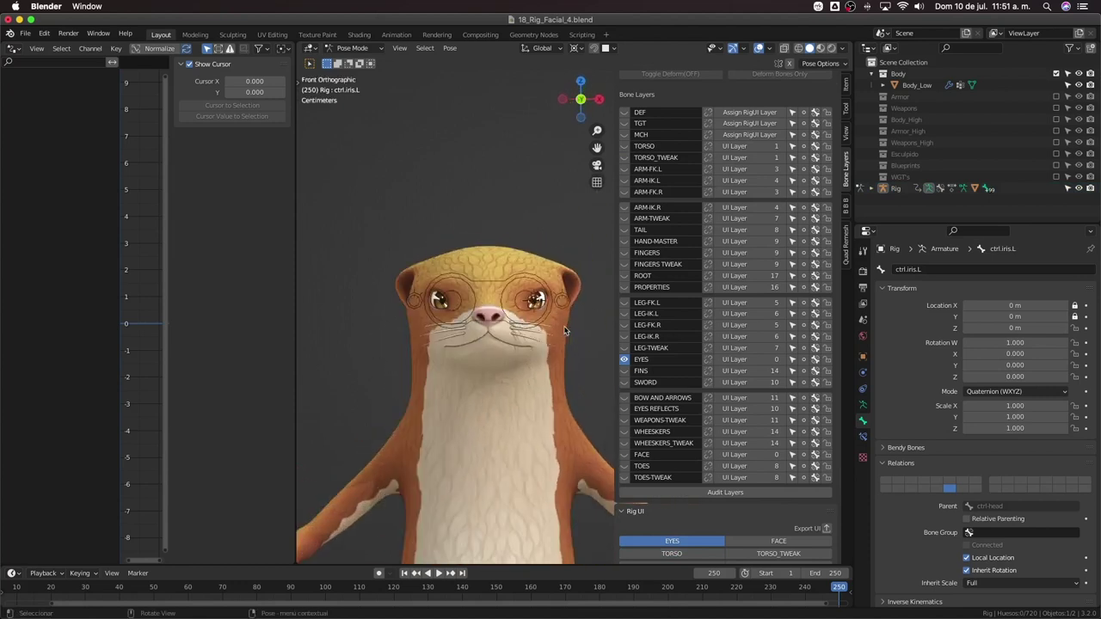